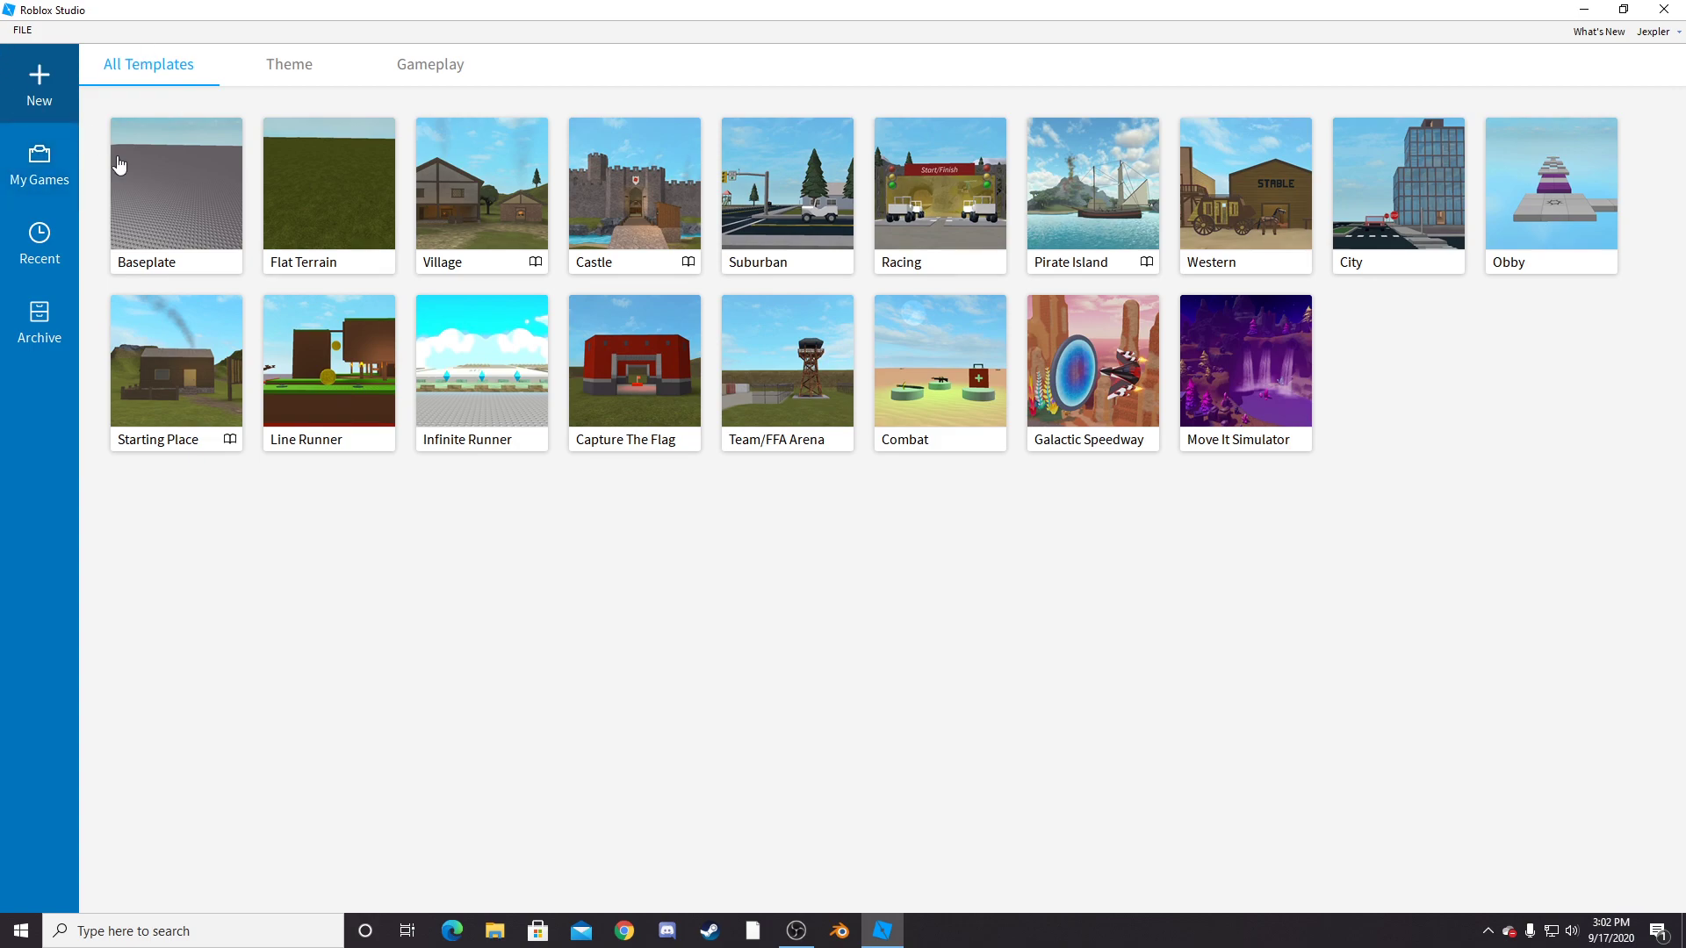
# - Create a new place from the Baseplate template and bring up the installed plugins
pyautogui.click(174, 207)
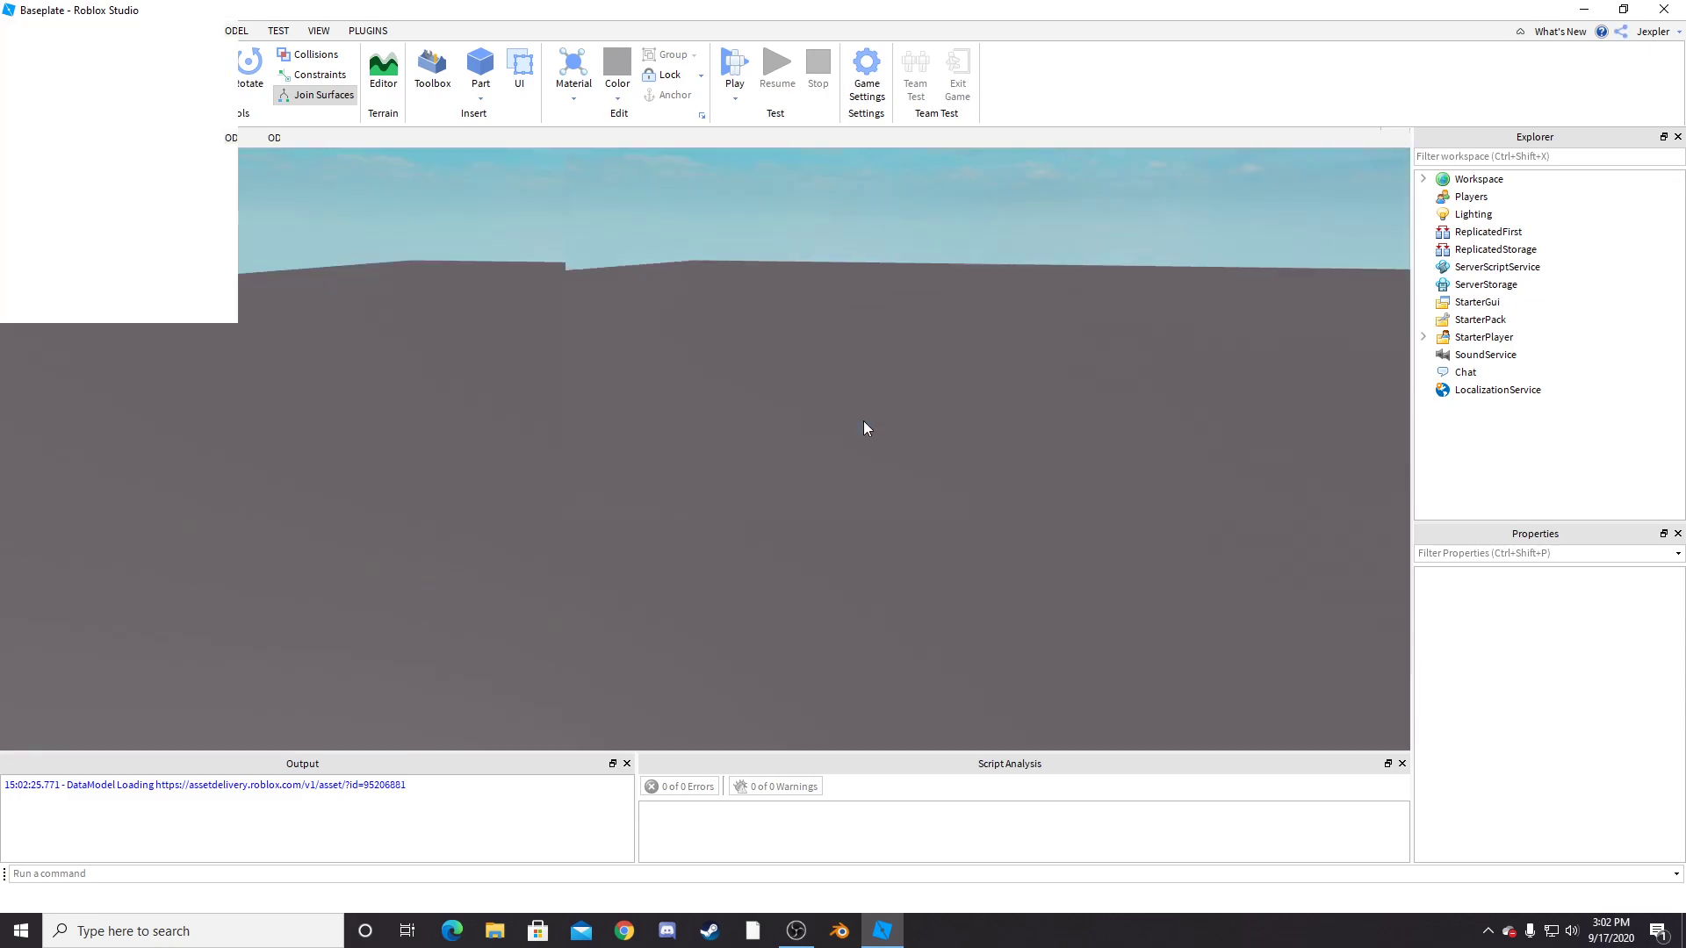
pyautogui.click(322, 30)
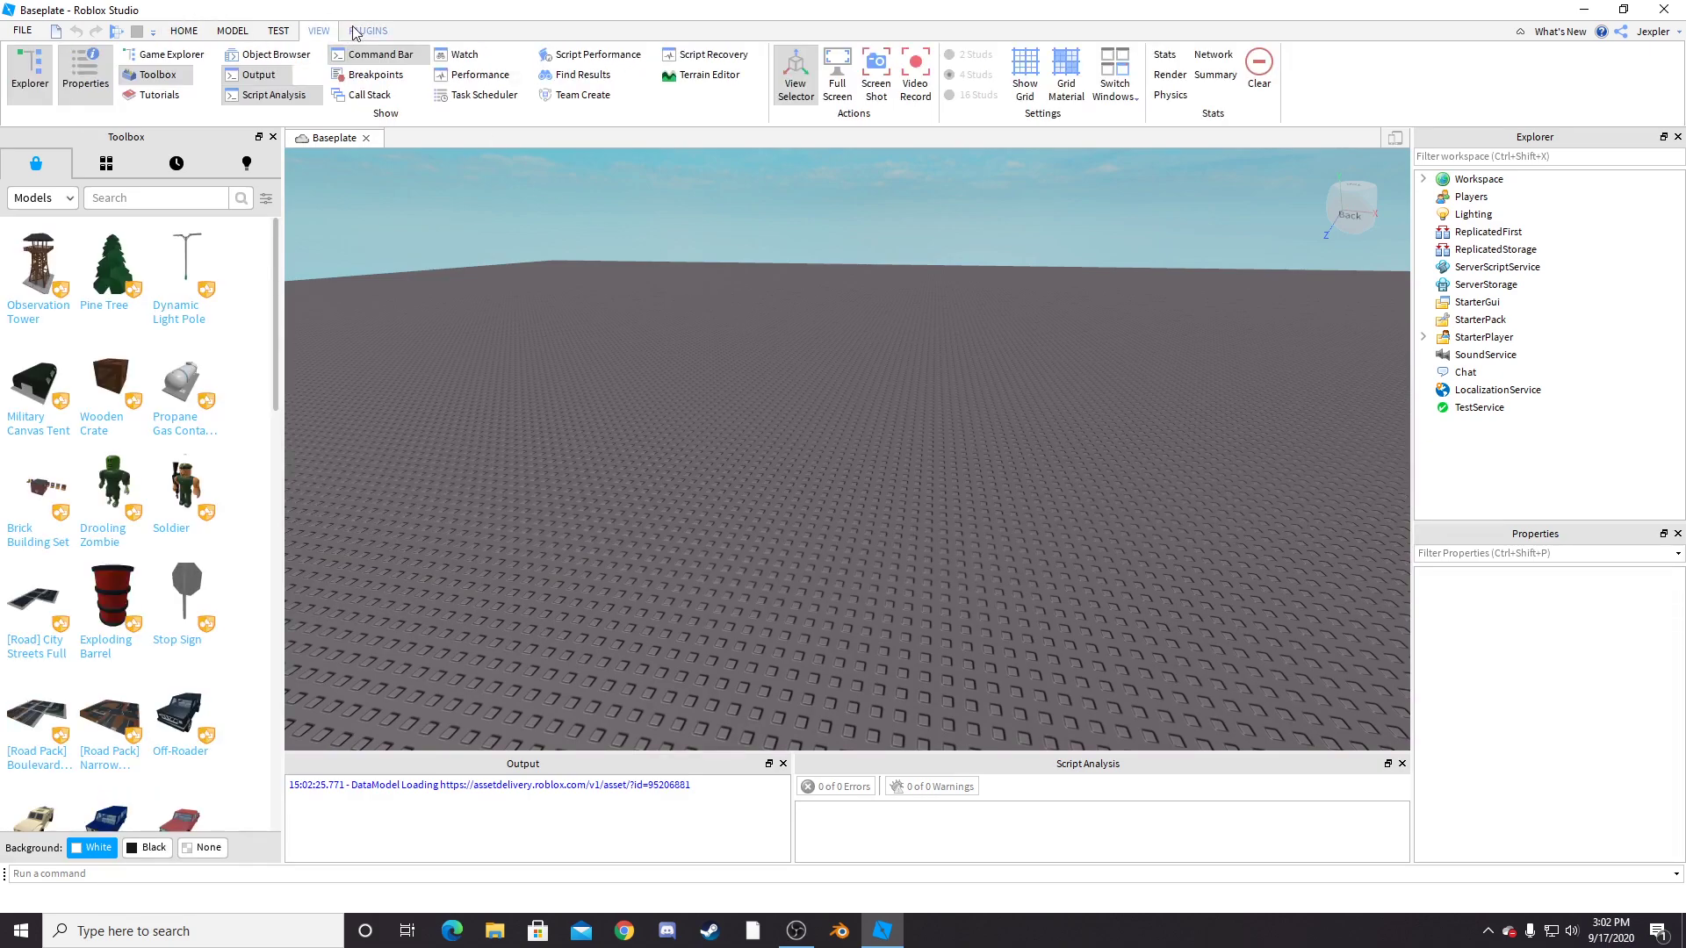
pyautogui.click(357, 31)
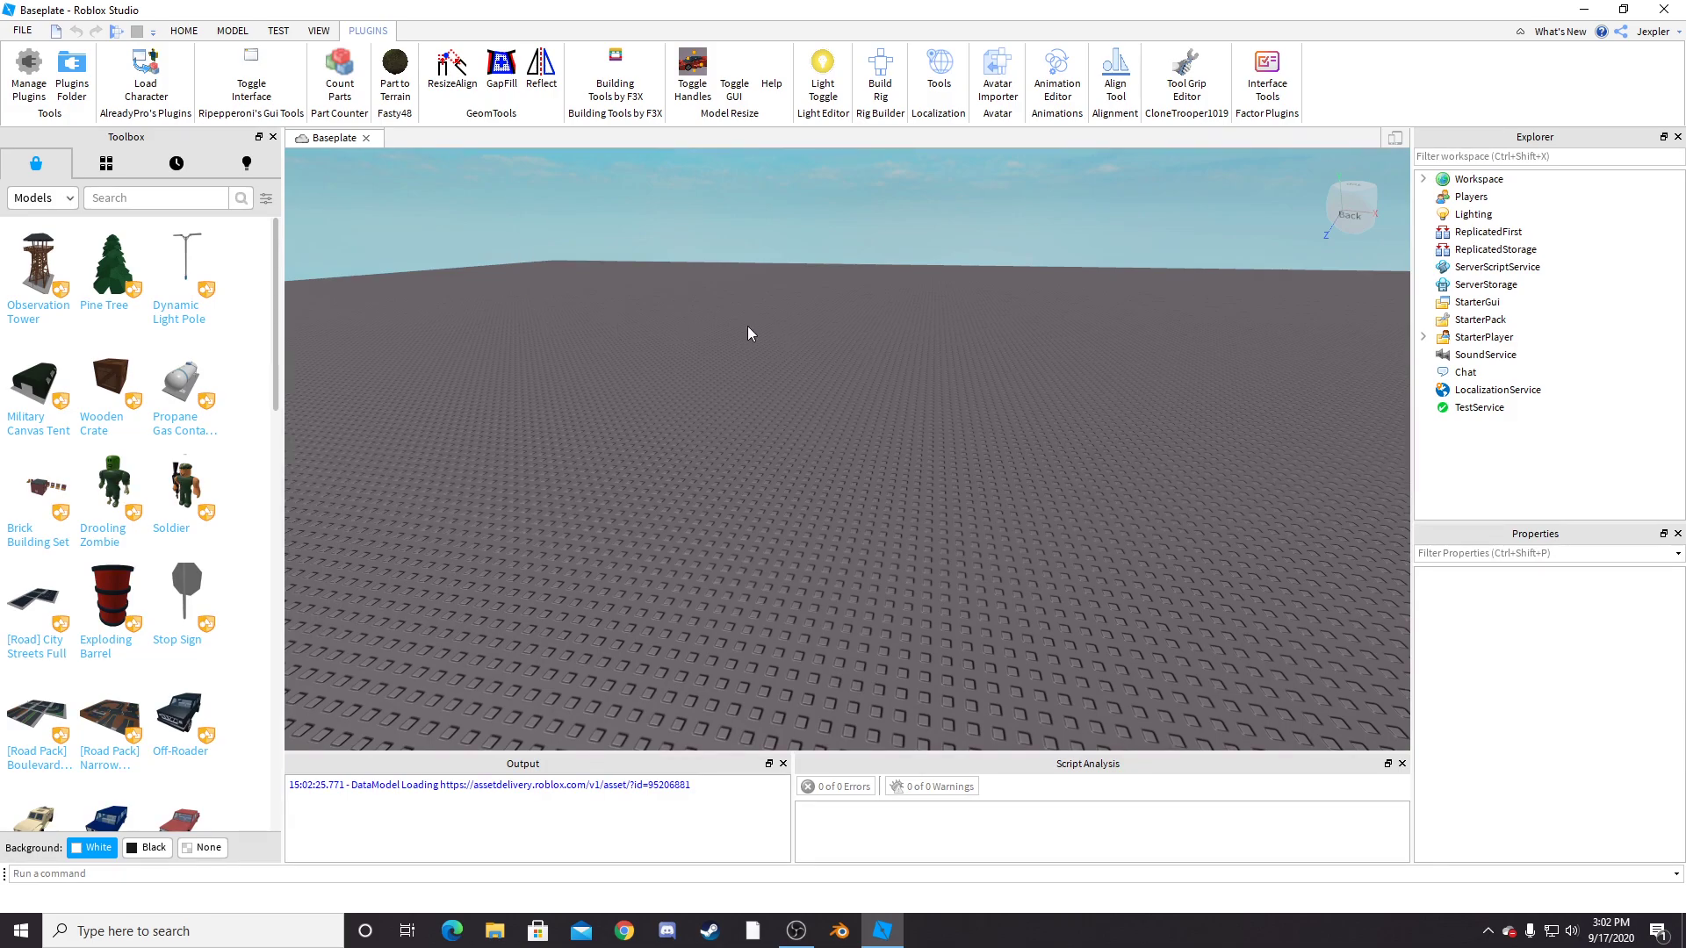
pyautogui.moveTo(841, 342); pyautogui.dragTo(830, 334, button='right')
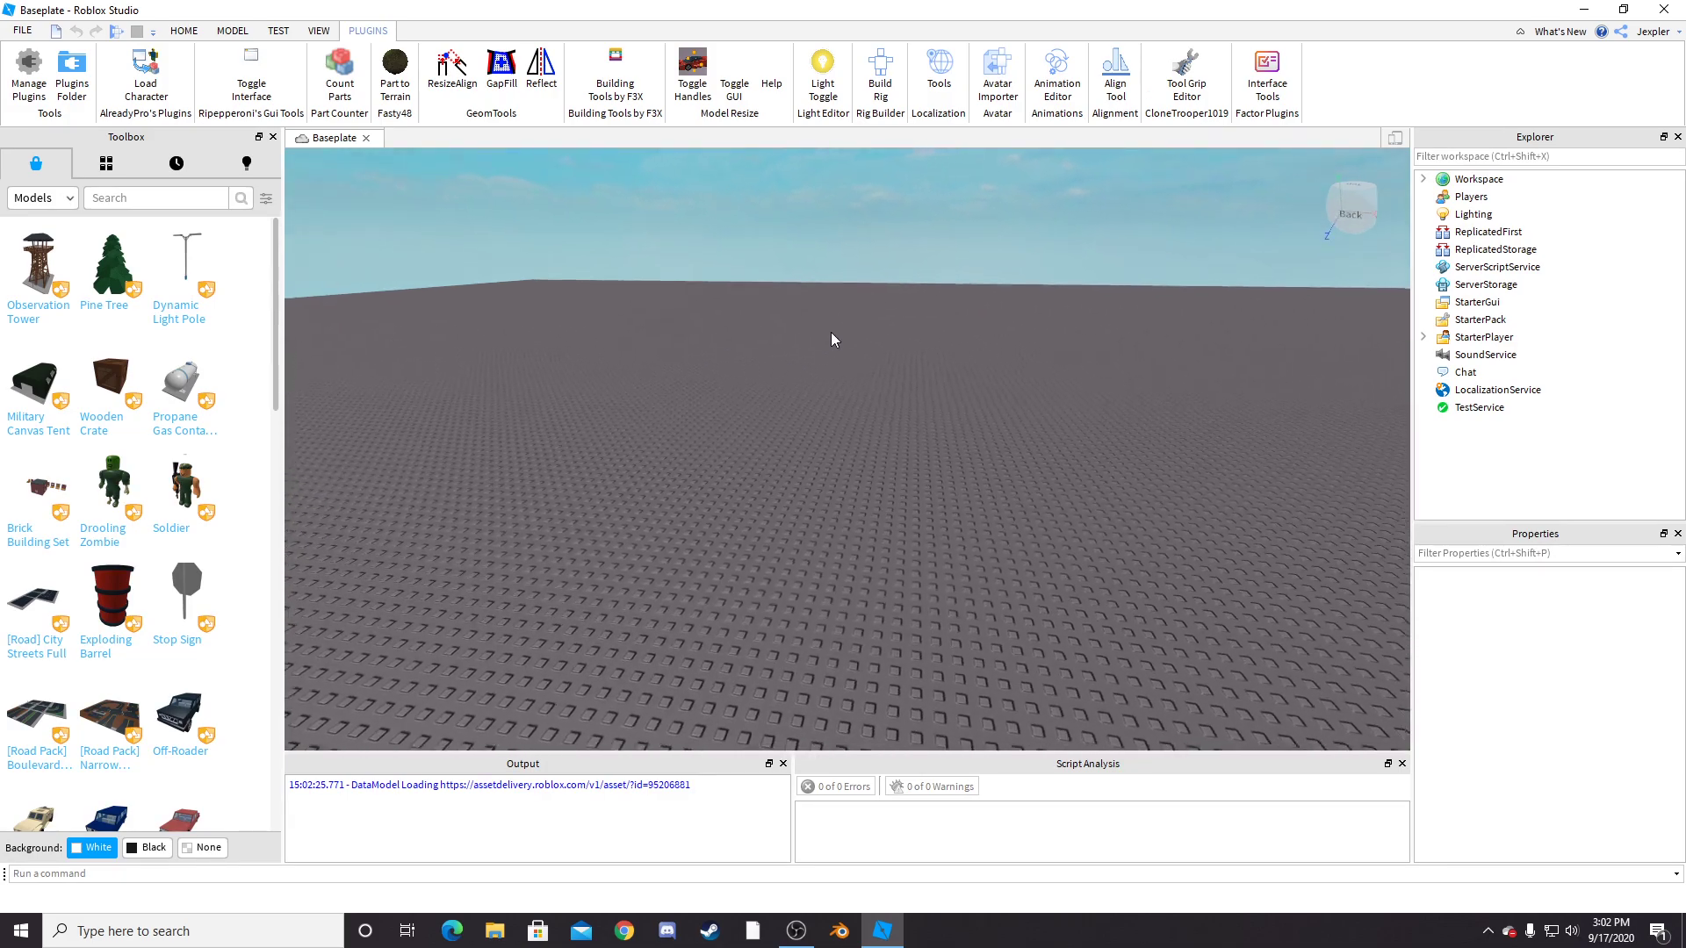
# - Start the Load Character plugin and enter the account username of the avatar to load
pyautogui.click(146, 79)
pyautogui.moveTo(1060, 565); pyautogui.dragTo(939, 510, button='right')
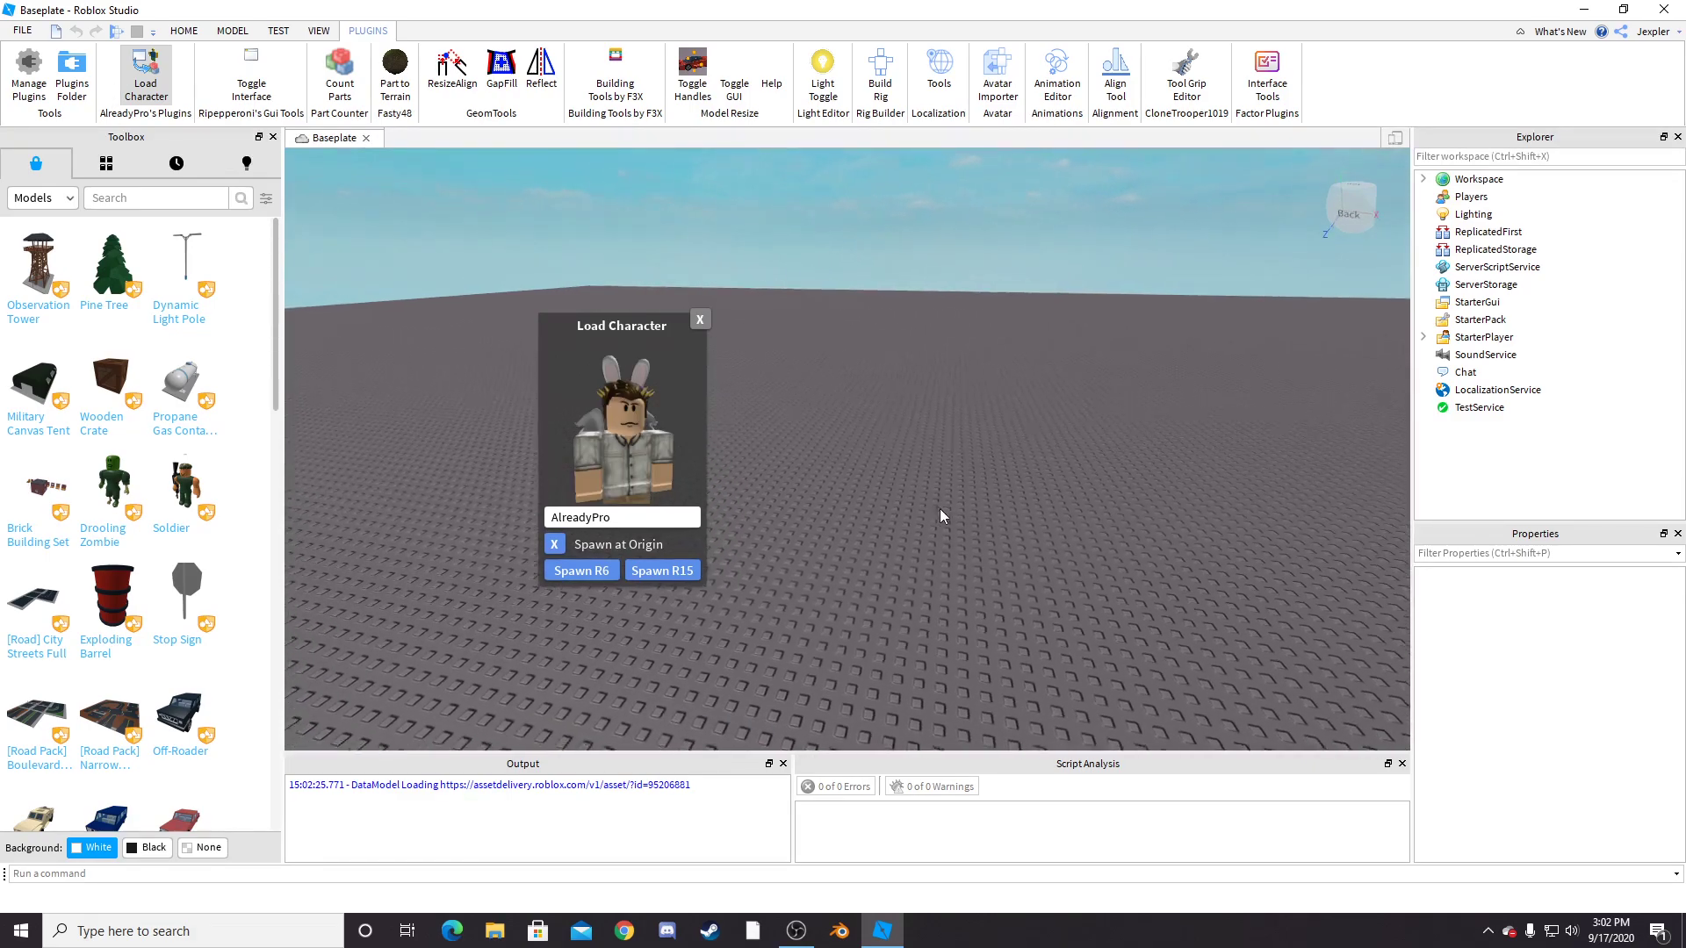
pyautogui.doubleClick(584, 517)
pyautogui.write('Jexpler')
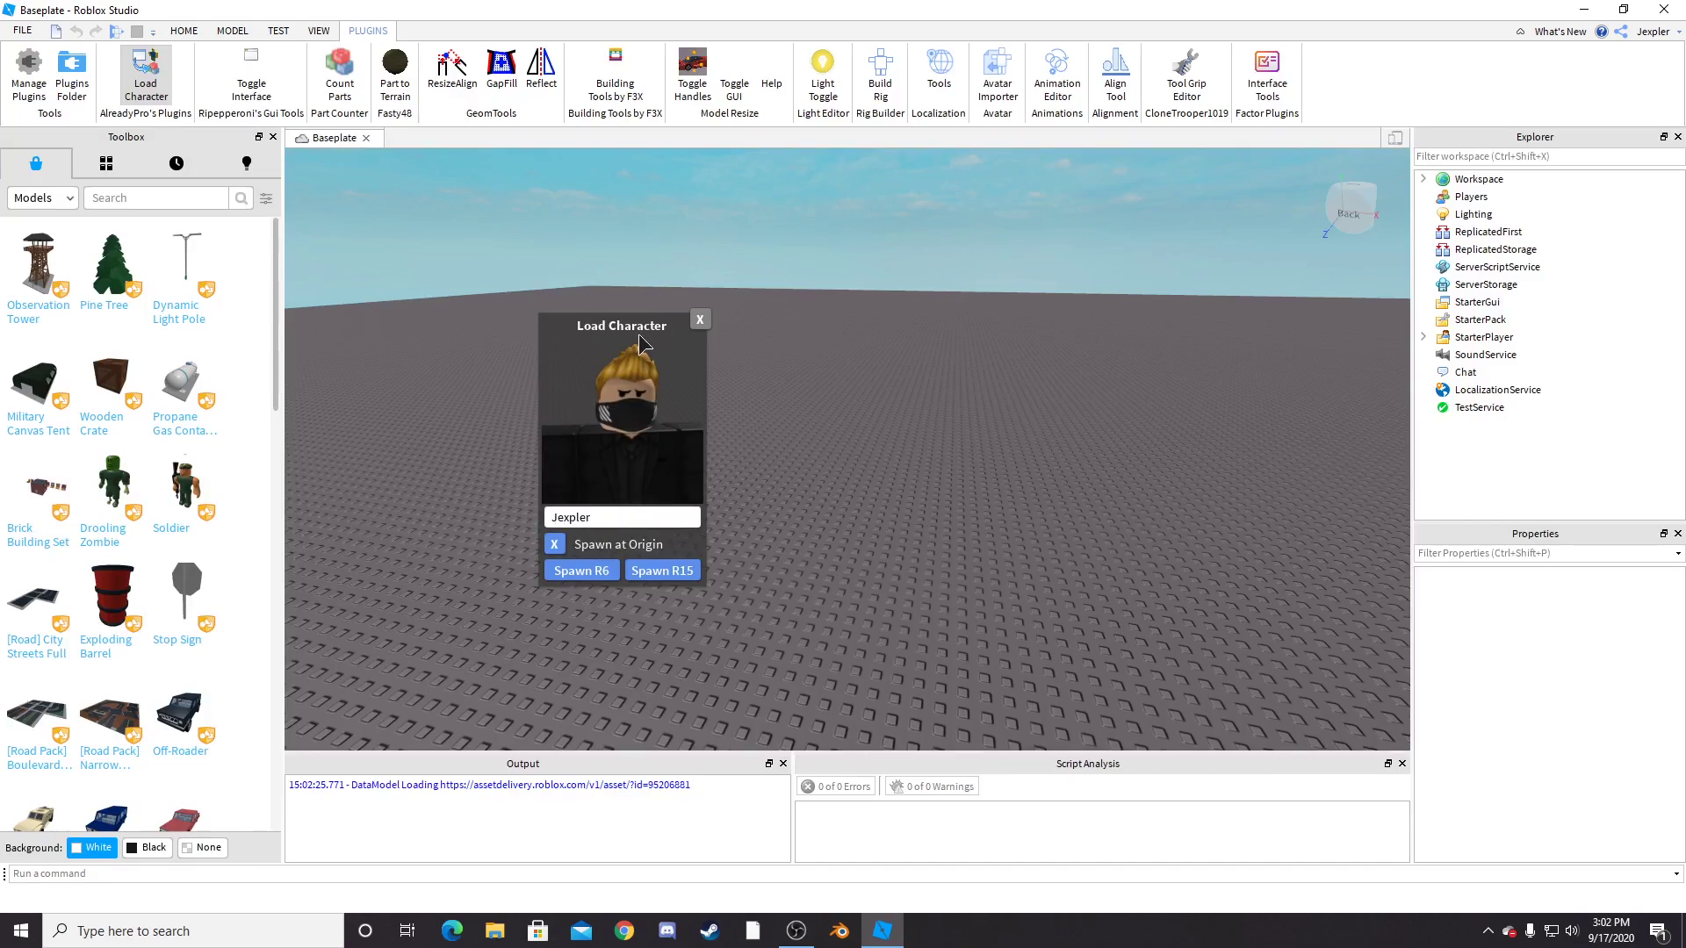
pyautogui.moveTo(625, 325); pyautogui.dragTo(602, 325)
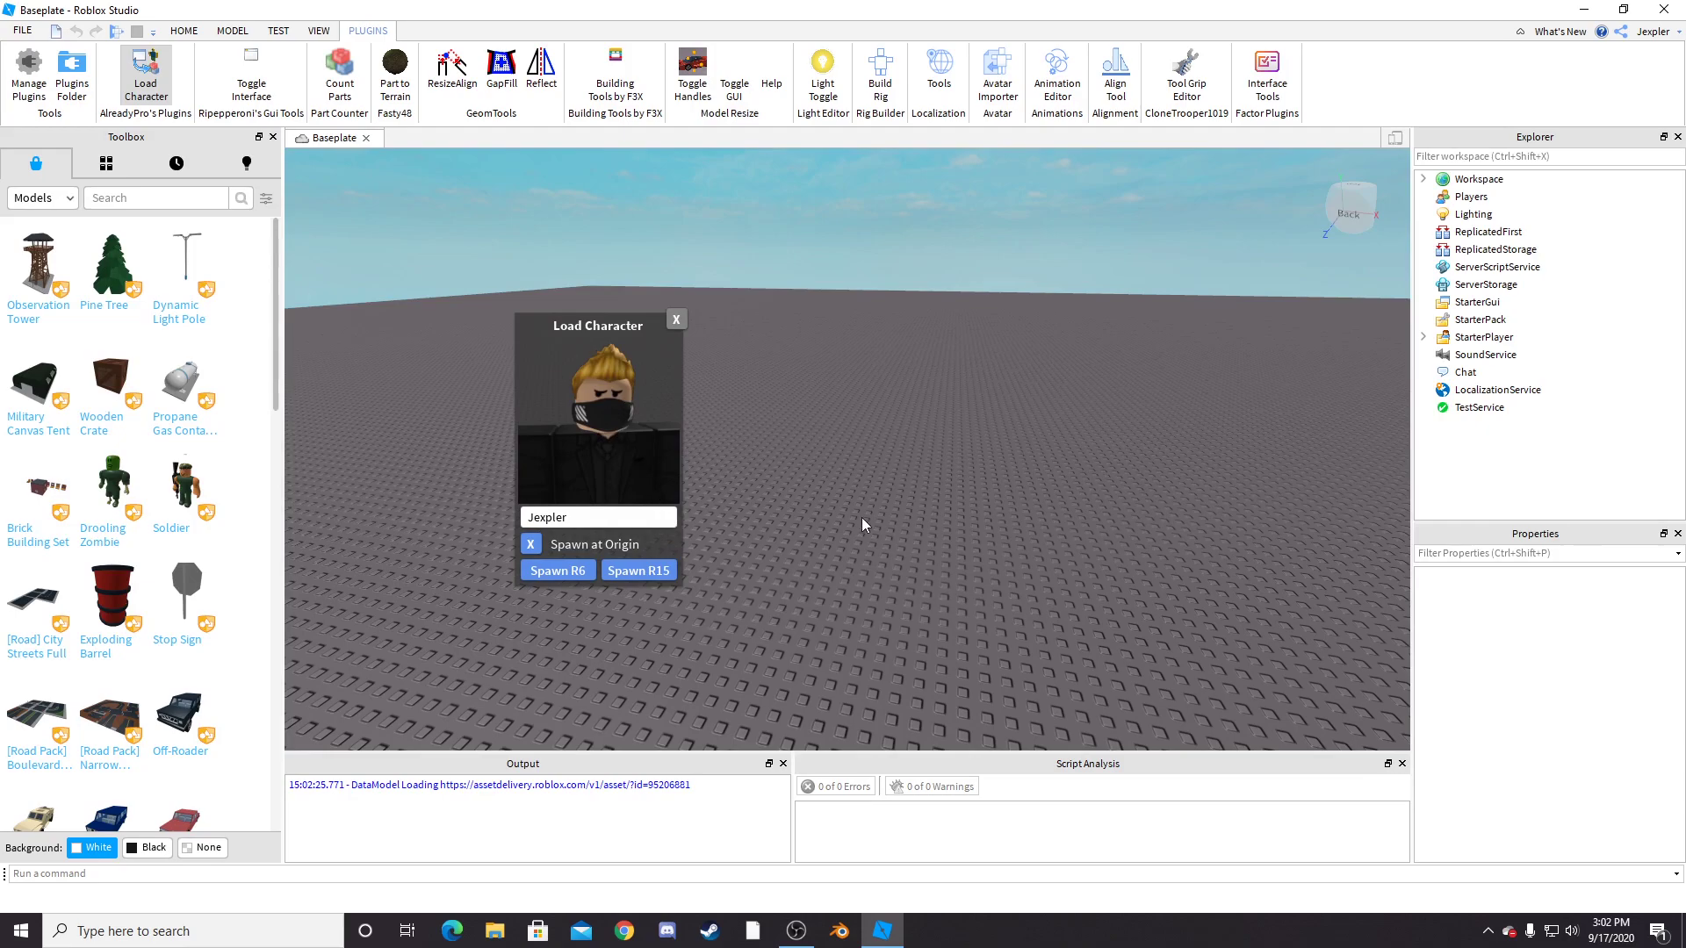
# - Spawn the avatar as an R6 character at the origin and bring it into view from the front
pyautogui.moveTo(845, 554); pyautogui.dragTo(841, 538, button='right')
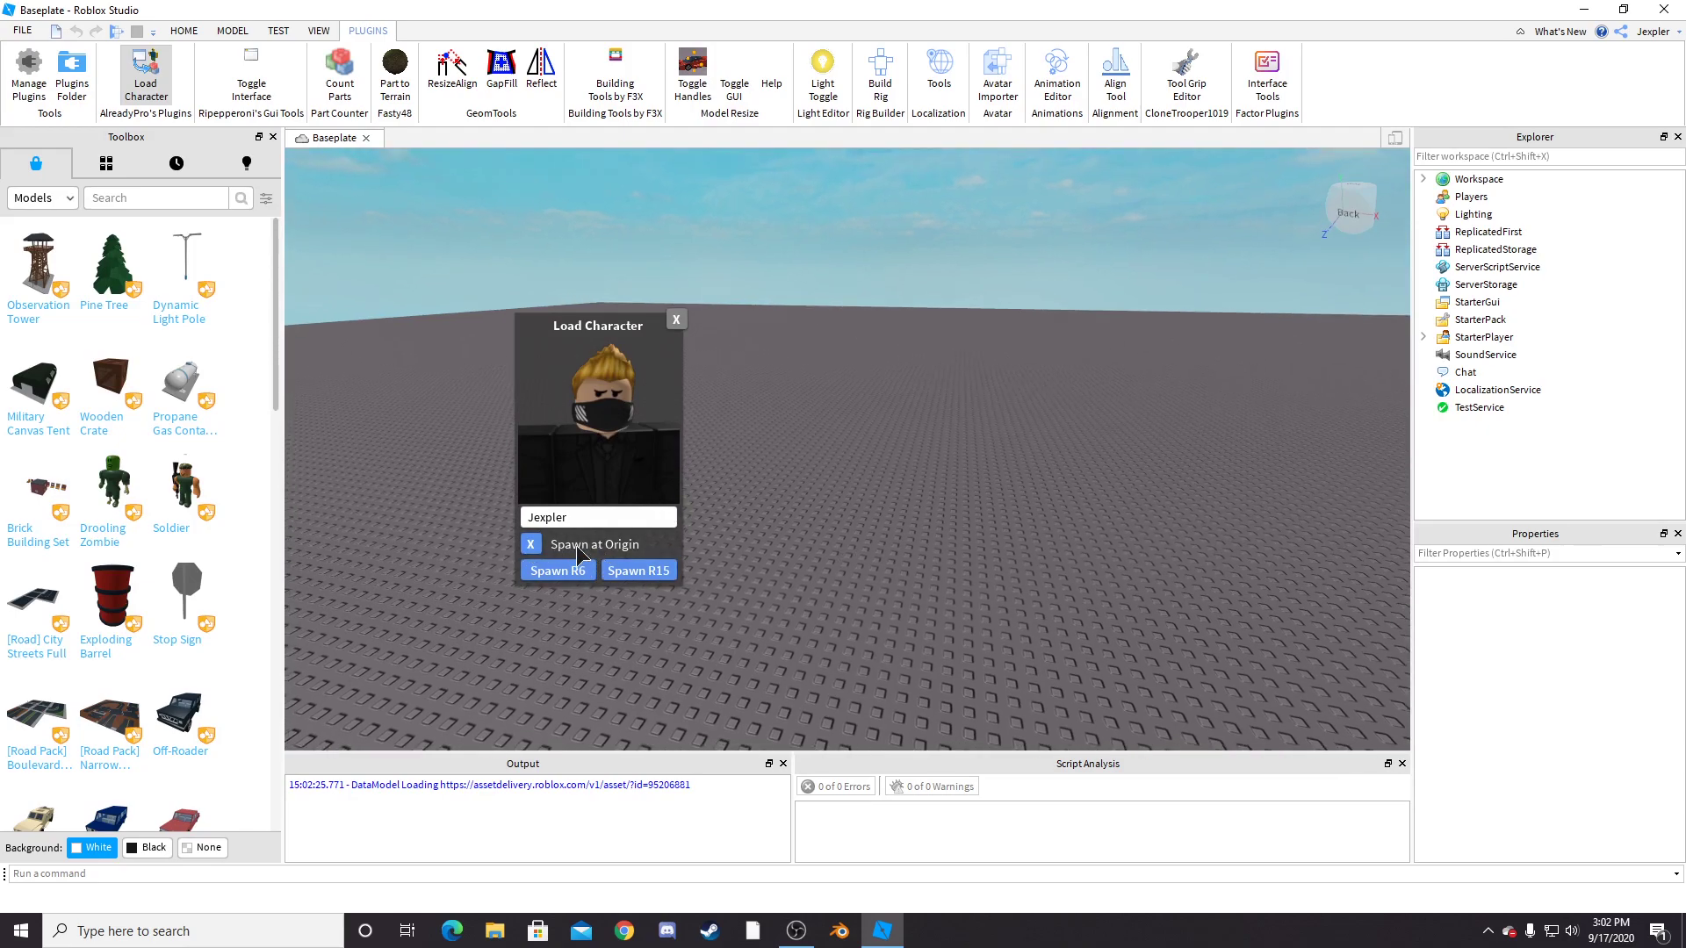
pyautogui.moveTo(844, 528); pyautogui.dragTo(844, 524, button='right')
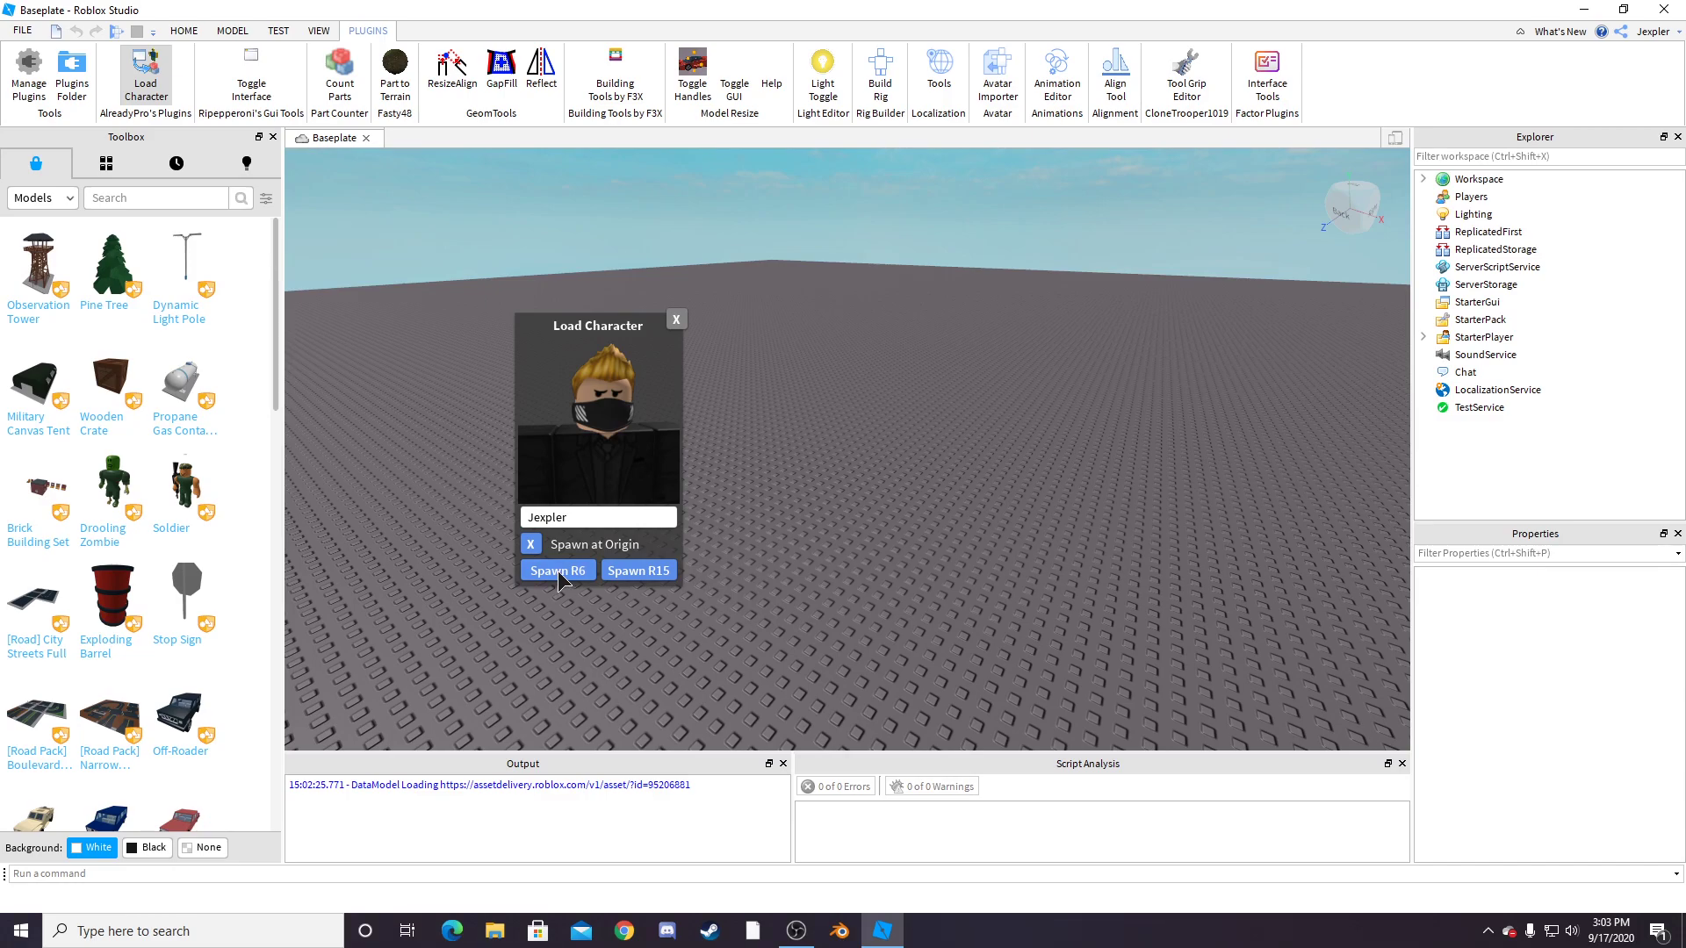
pyautogui.moveTo(822, 464); pyautogui.dragTo(834, 493, button='right')
pyautogui.moveTo(936, 473); pyautogui.dragTo(926, 472, button='right')
pyautogui.press('d')
pyautogui.press('w')
pyautogui.press('s')
pyautogui.press('d')
pyautogui.press('a')
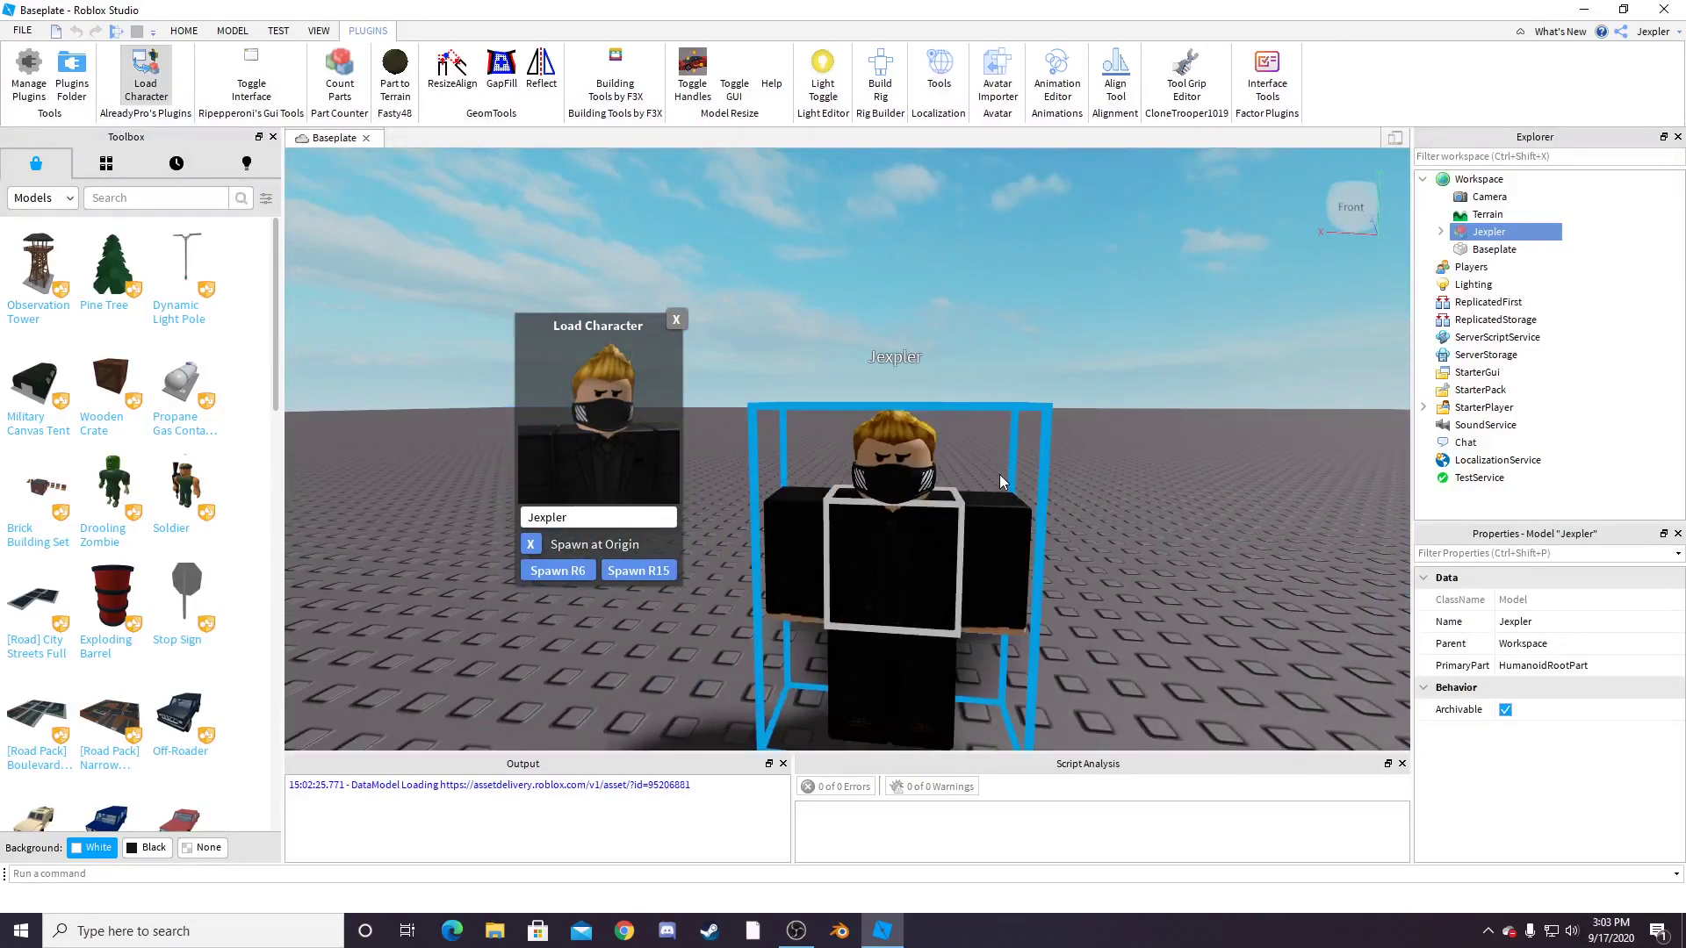
# - Close the Load Character window and deselect the spawned character
pyautogui.click(680, 318)
pyautogui.moveTo(759, 332); pyautogui.dragTo(760, 332, button='right')
pyautogui.click(809, 290)
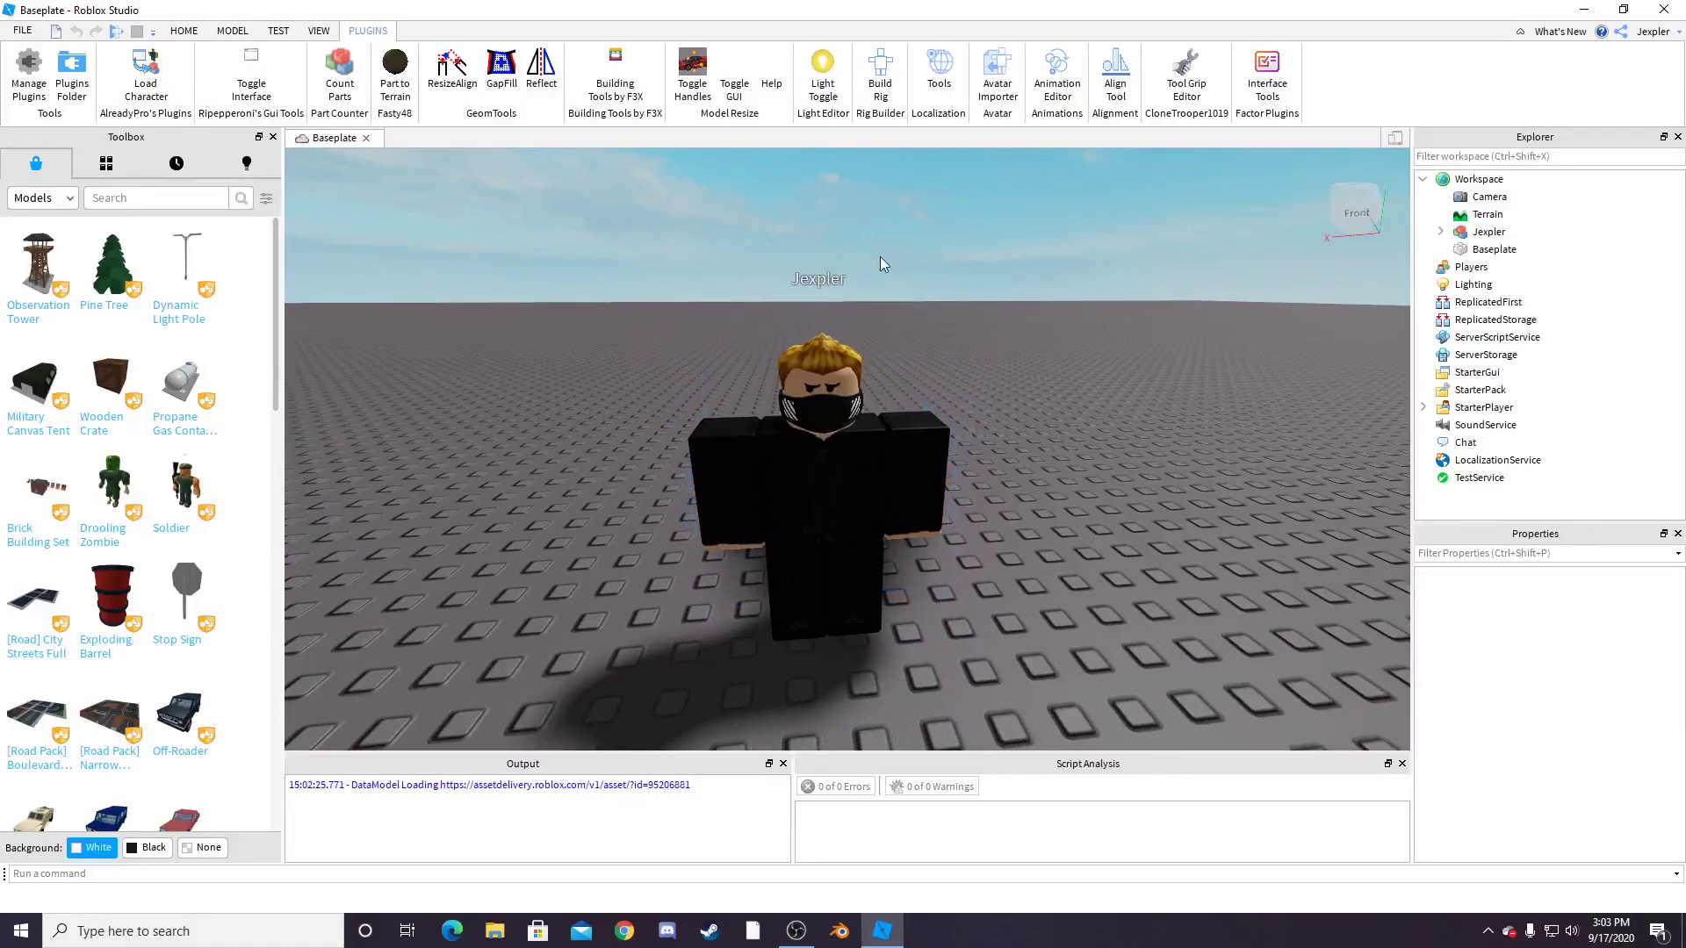
pyautogui.moveTo(974, 522); pyautogui.dragTo(972, 522, button='right')
pyautogui.scroll(2, 974, 518)
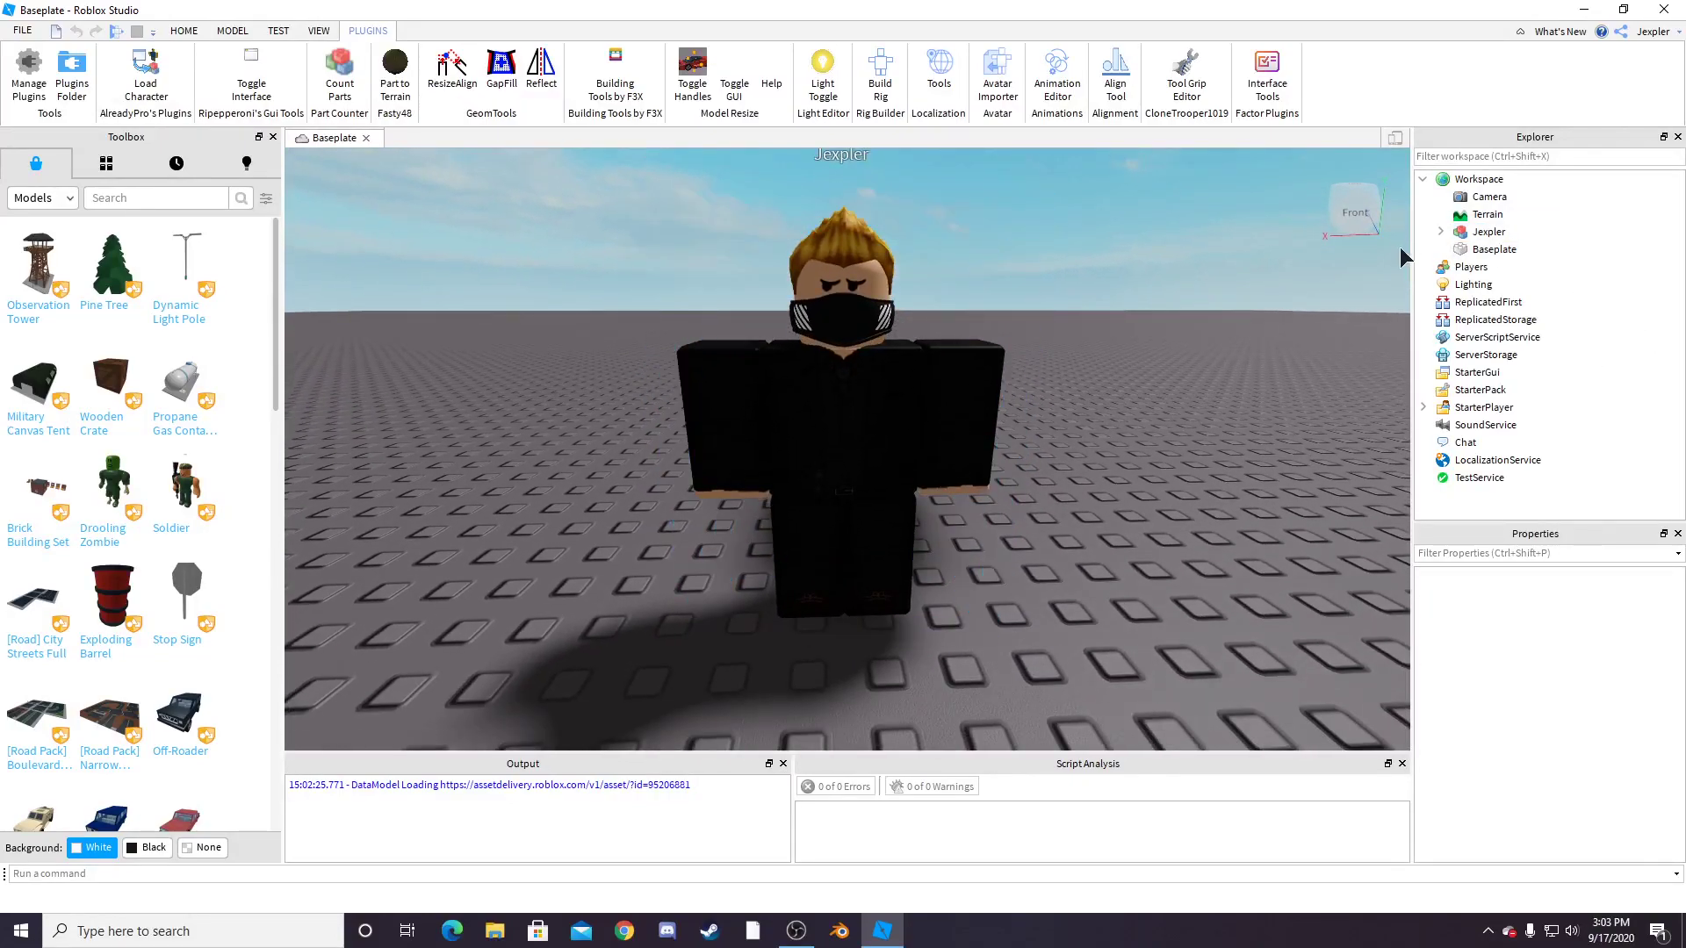
pyautogui.click(1492, 234)
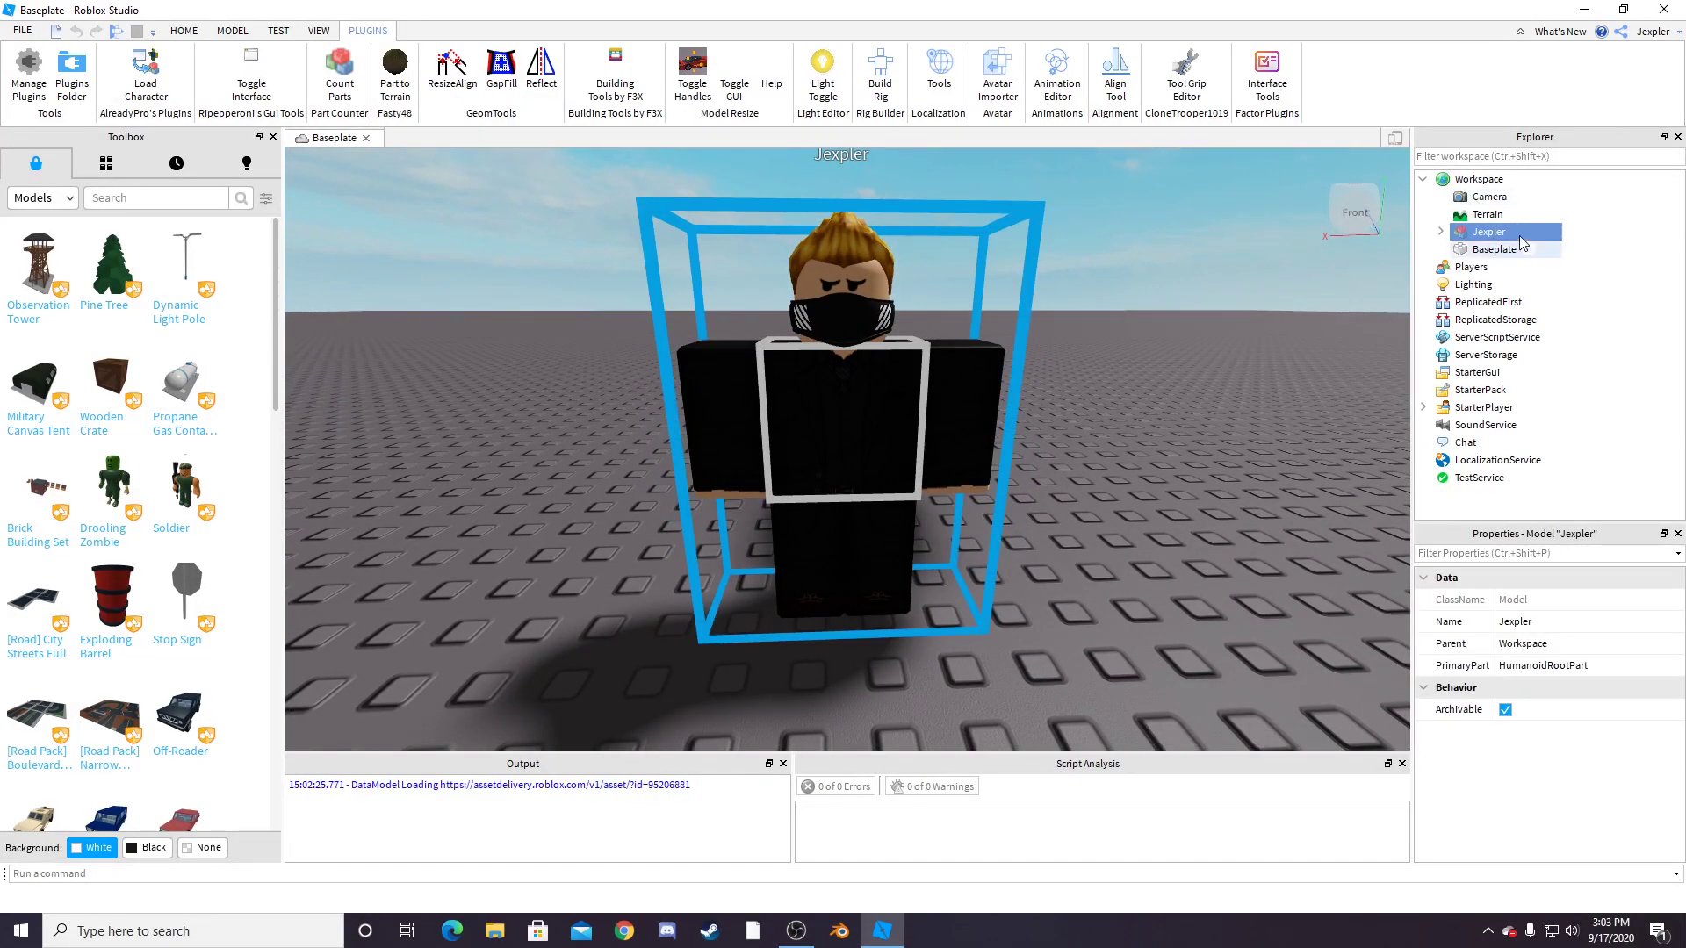
pyautogui.rightClick(1477, 232)
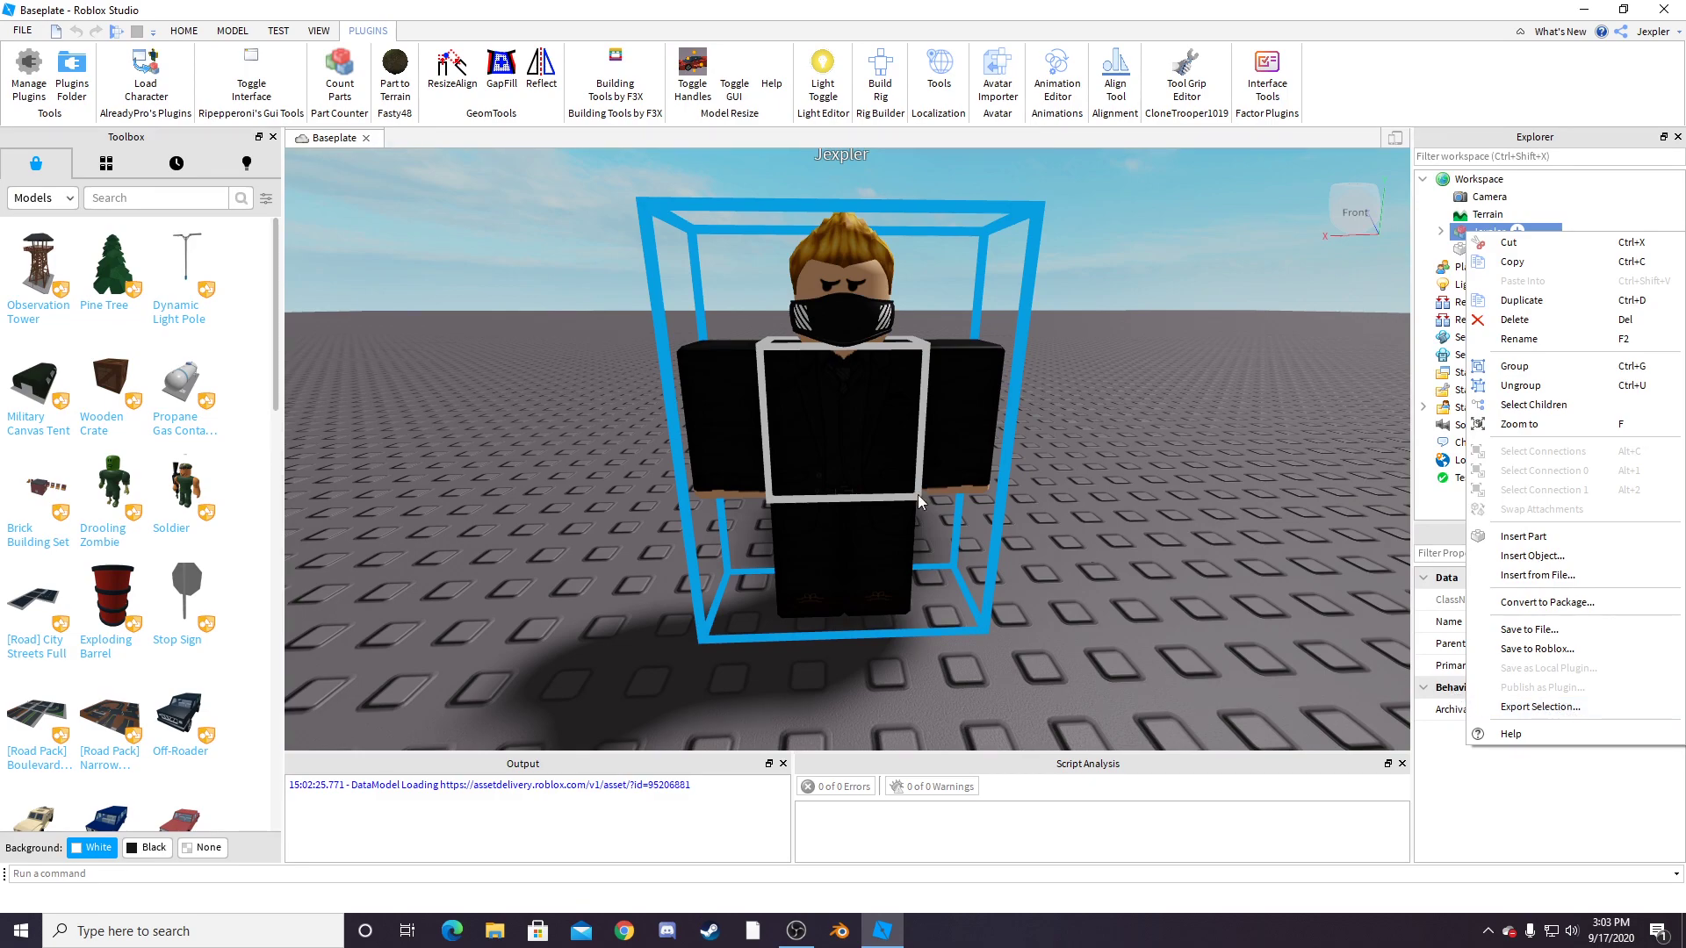
pyautogui.click(1224, 343)
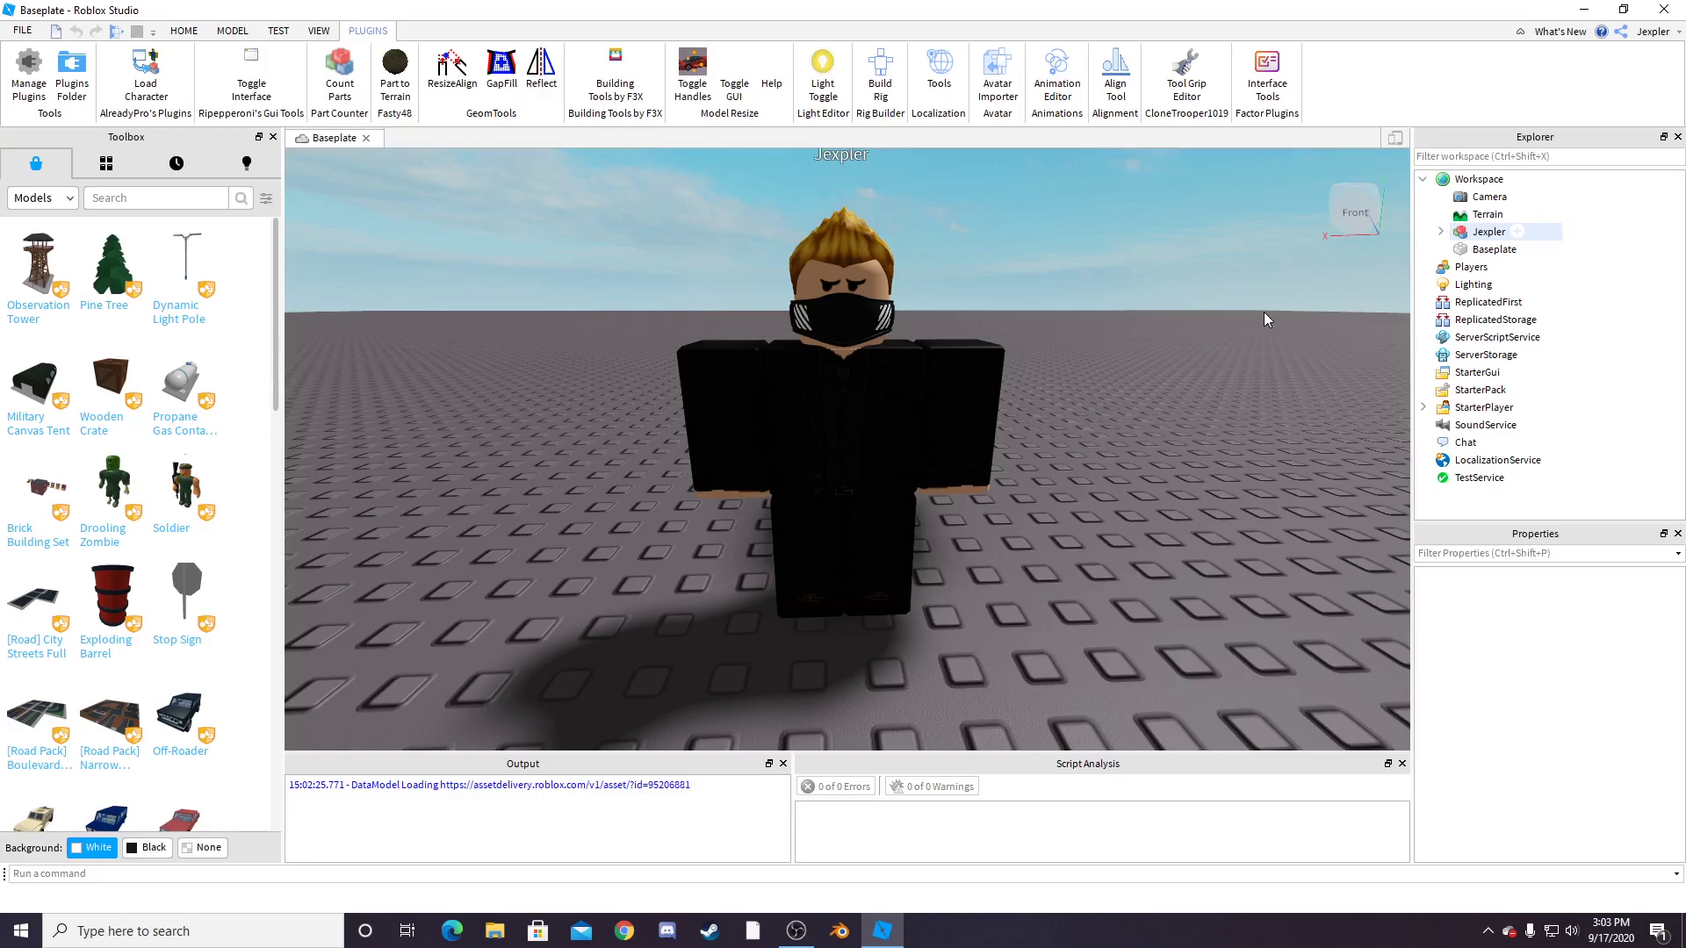
pyautogui.moveTo(1180, 273); pyautogui.dragTo(1178, 309, button='right')
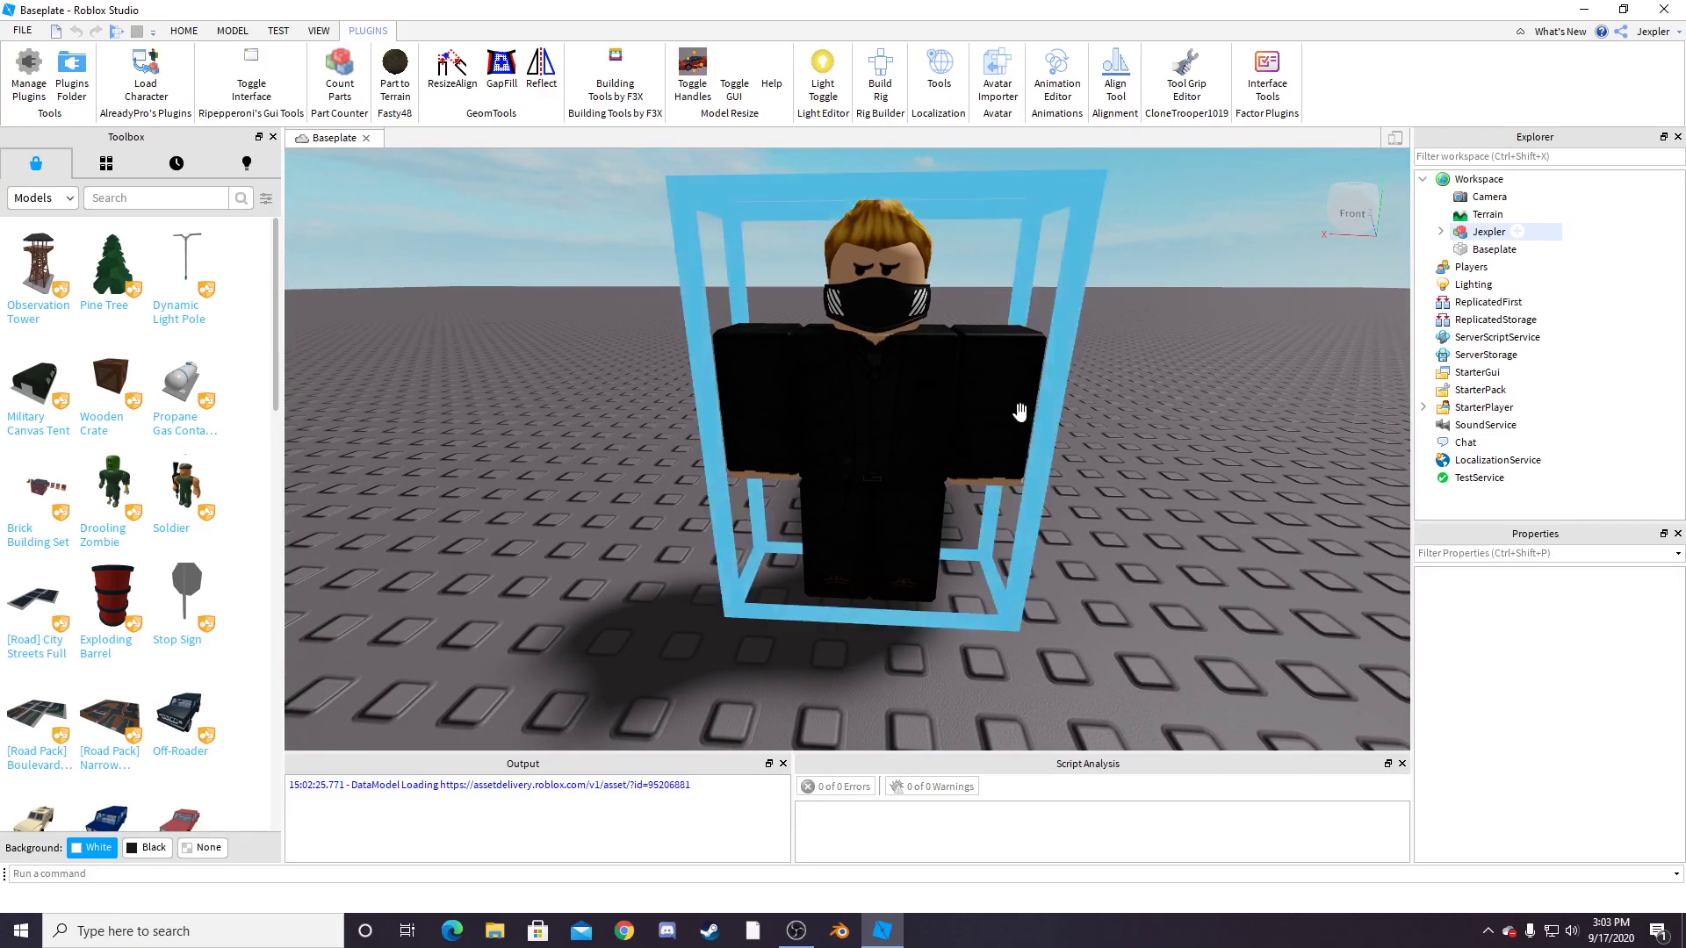
pyautogui.moveTo(998, 409); pyautogui.dragTo(998, 404, button='right')
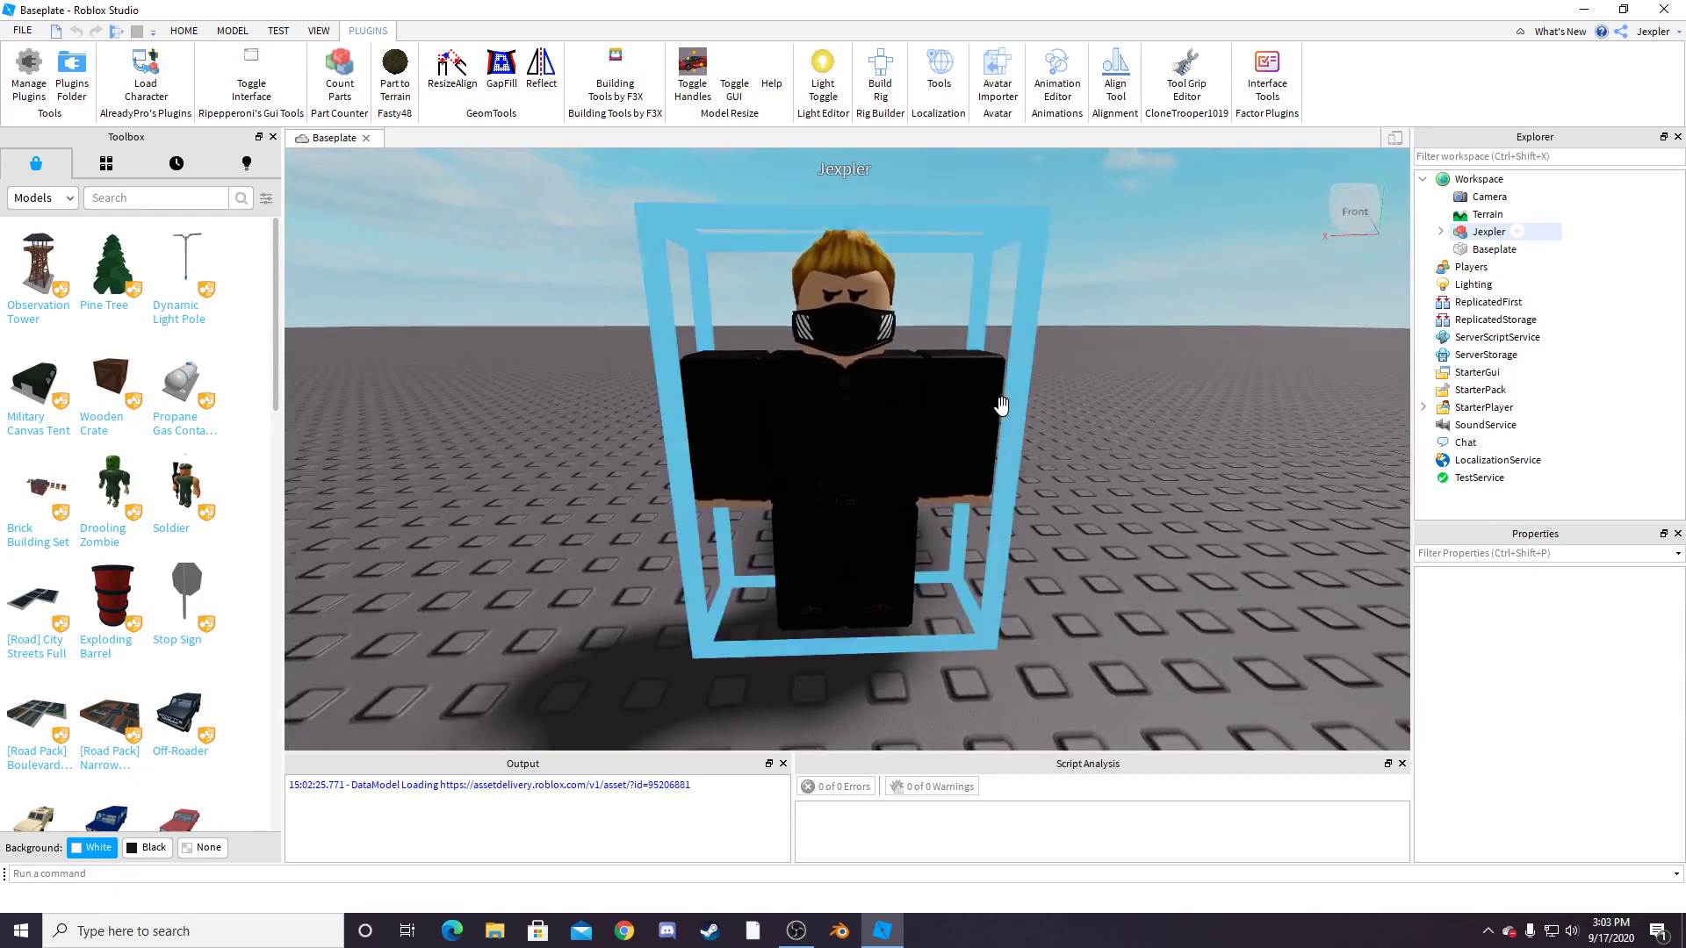
# - Delete the Baseplate from the Workspace so only the character model is left in the scene
pyautogui.click(1495, 249)
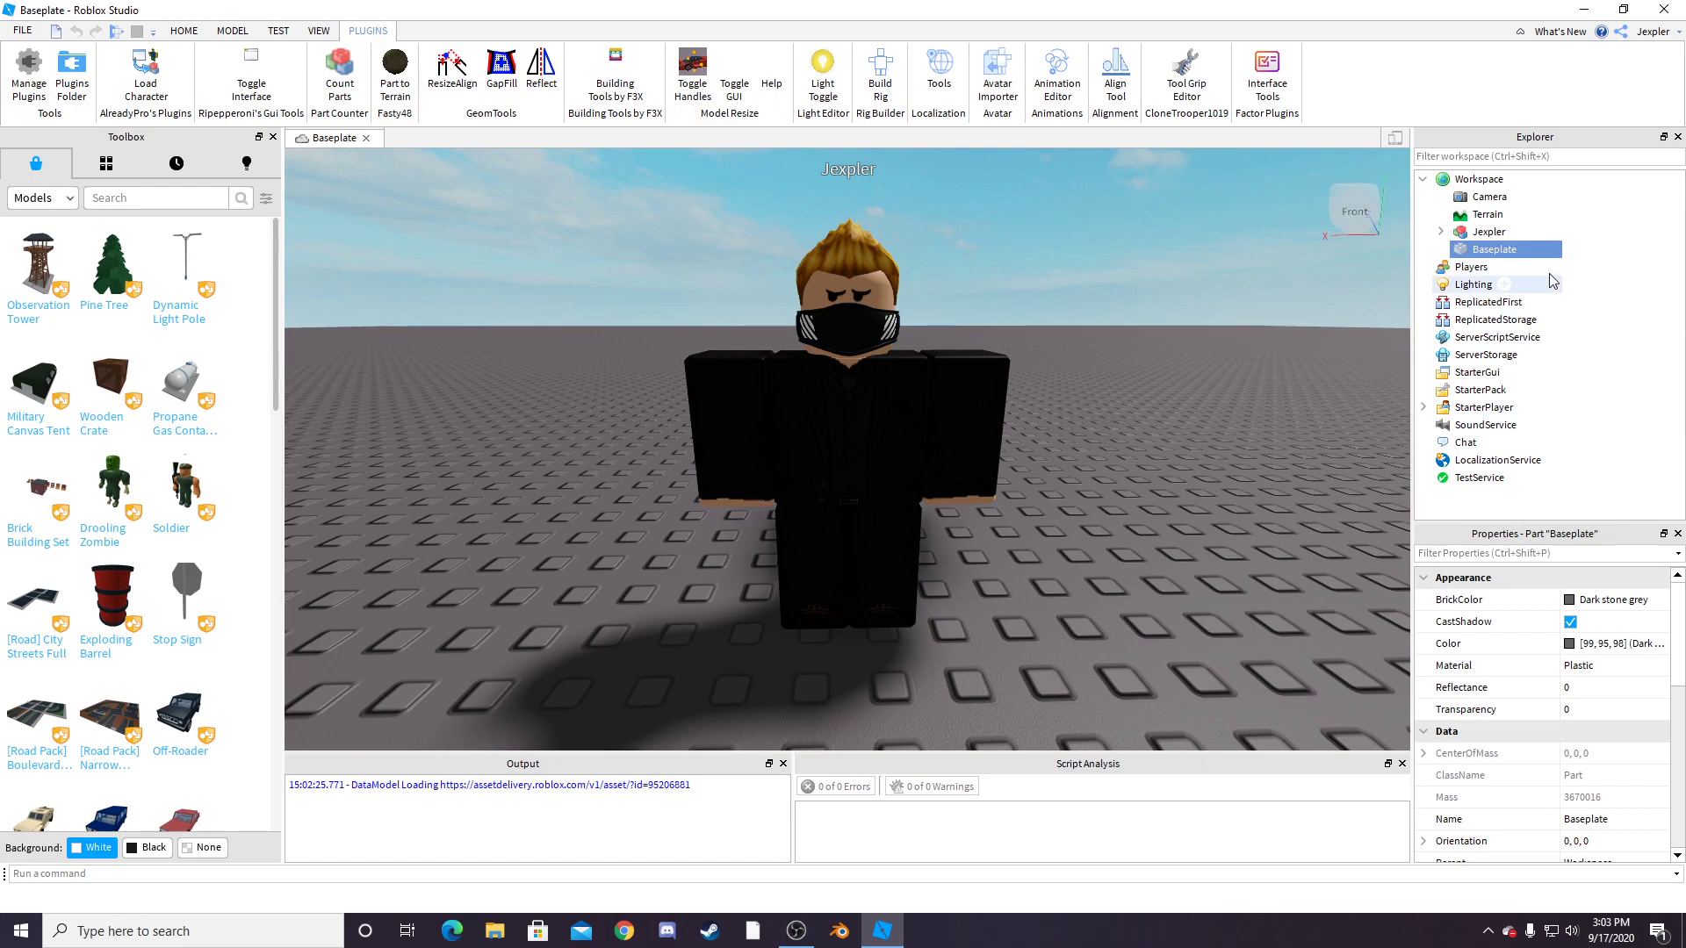
pyautogui.press('Delete')
pyautogui.press('a')
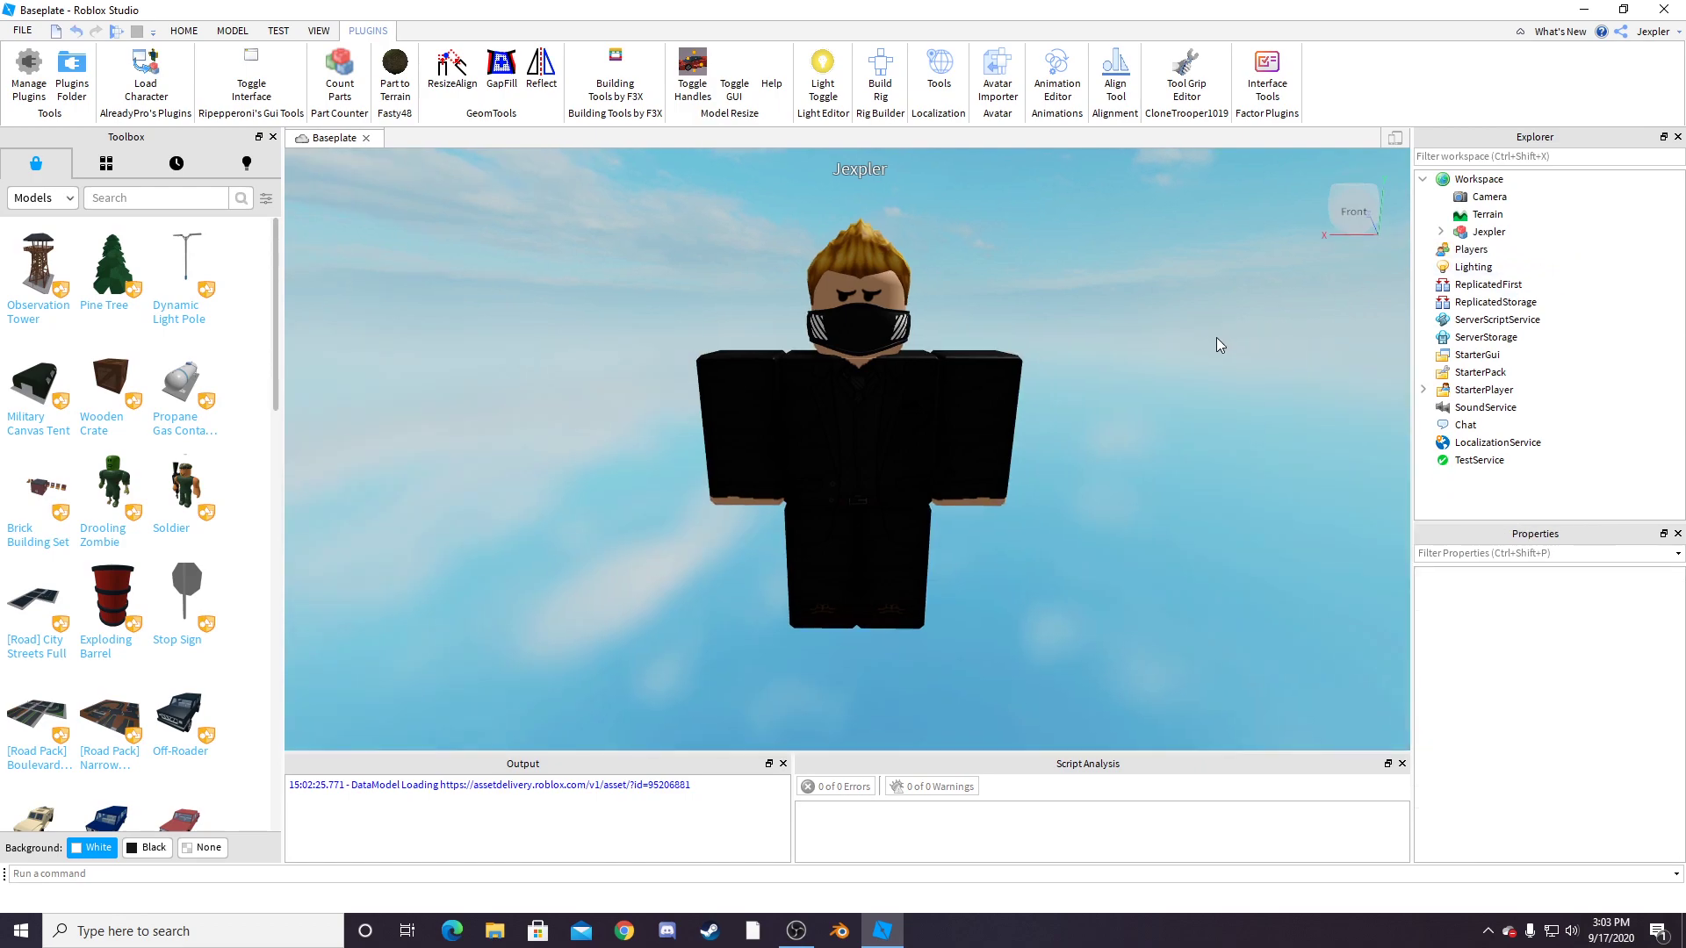
pyautogui.moveTo(1047, 429); pyautogui.dragTo(1042, 433, button='right')
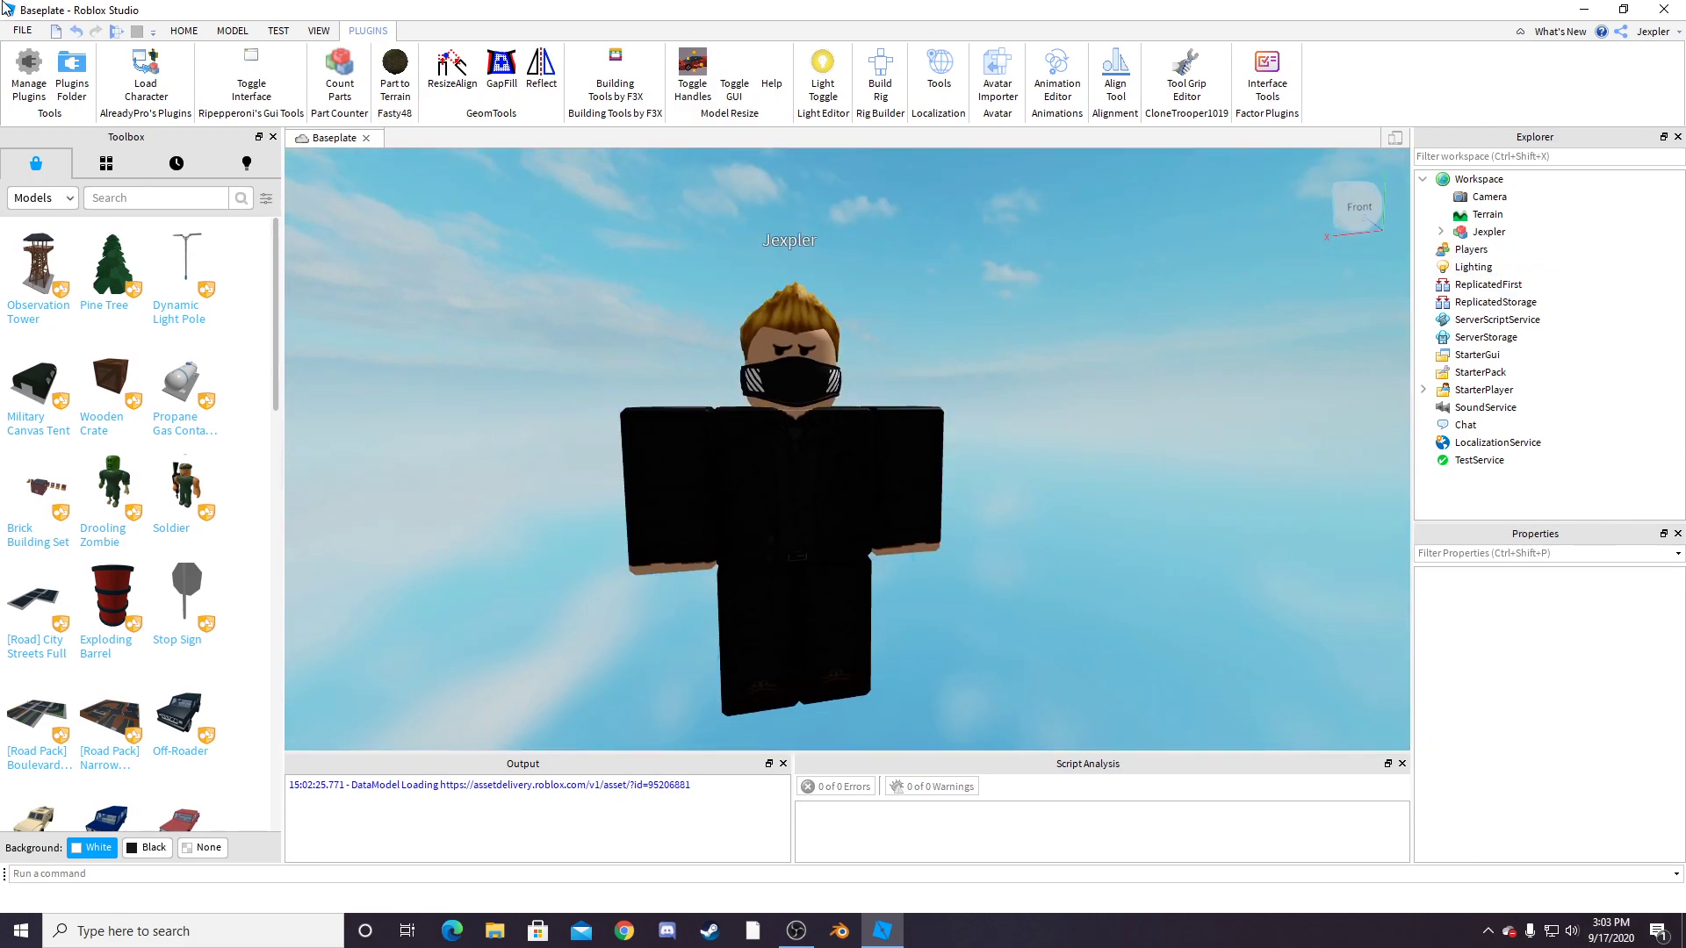
# - Show the advanced file options that include Export as Obj
pyautogui.click(22, 30)
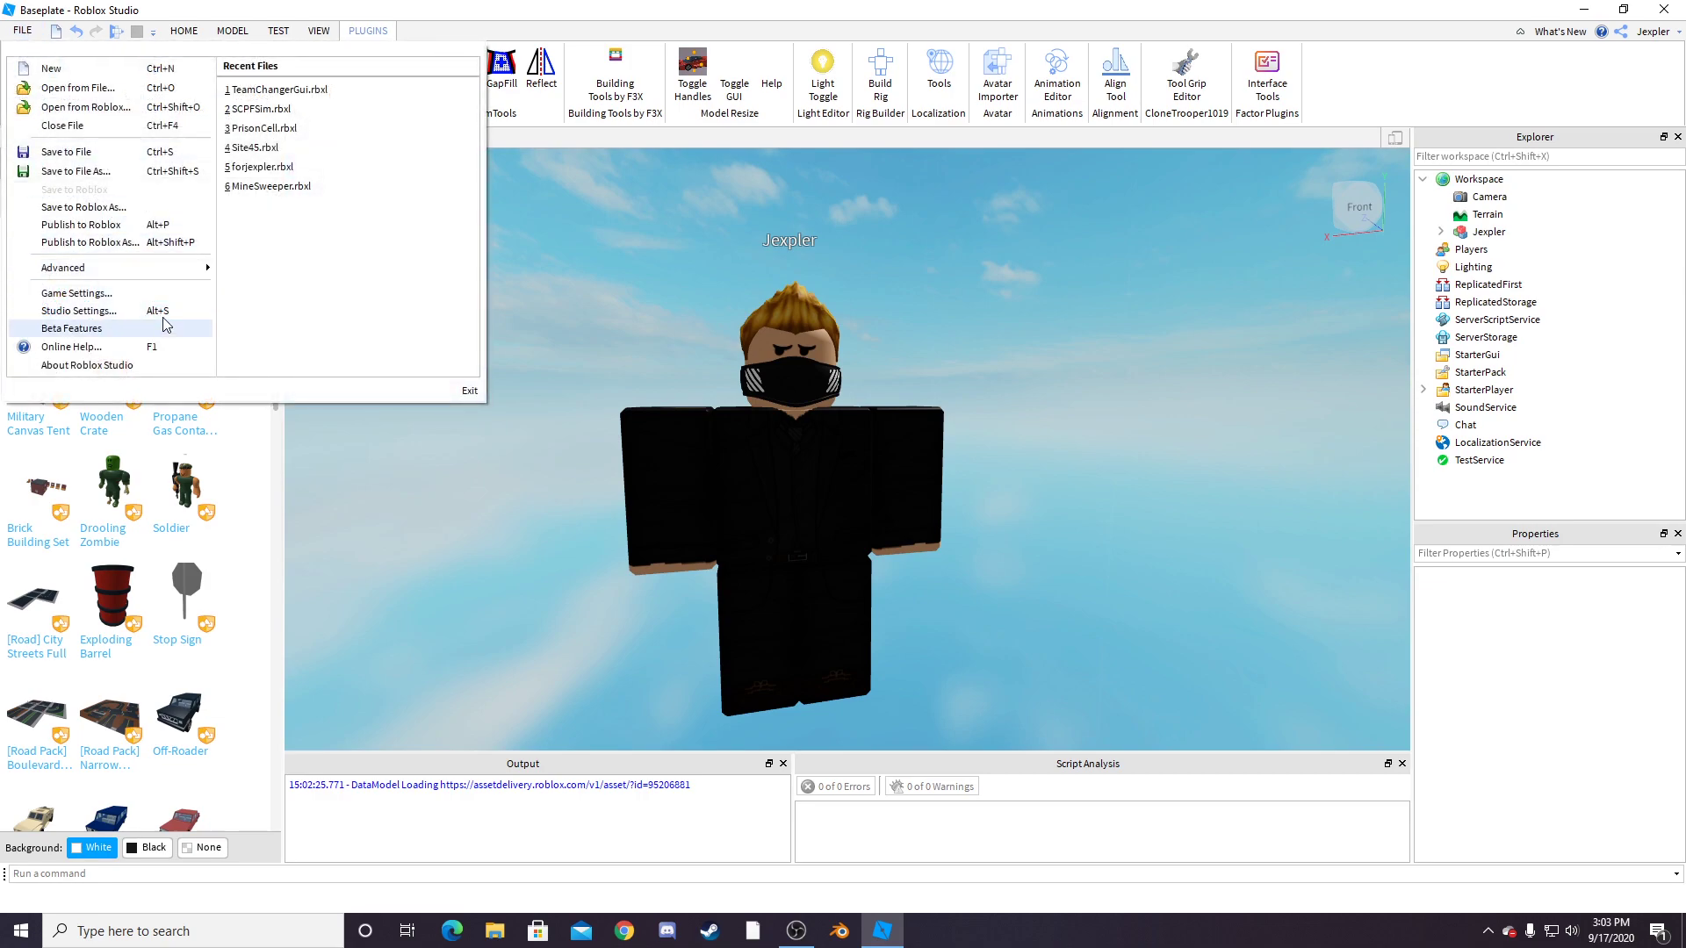
pyautogui.moveTo(156, 267)
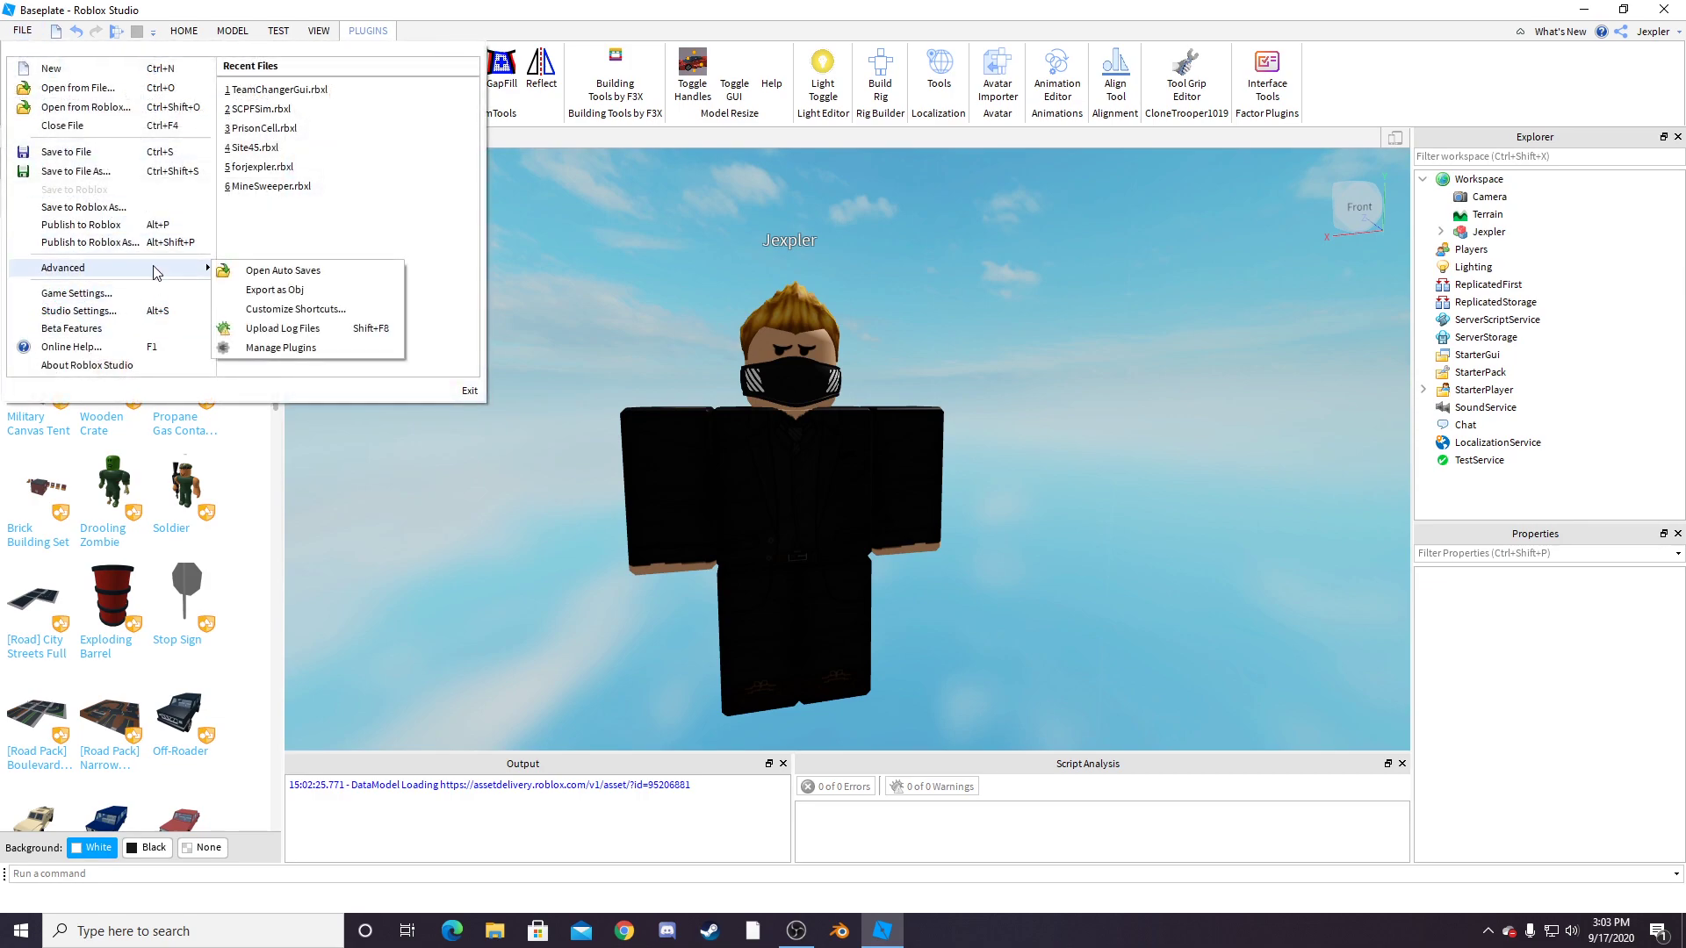
pyautogui.moveTo(931, 468); pyautogui.dragTo(1172, 448, button='right')
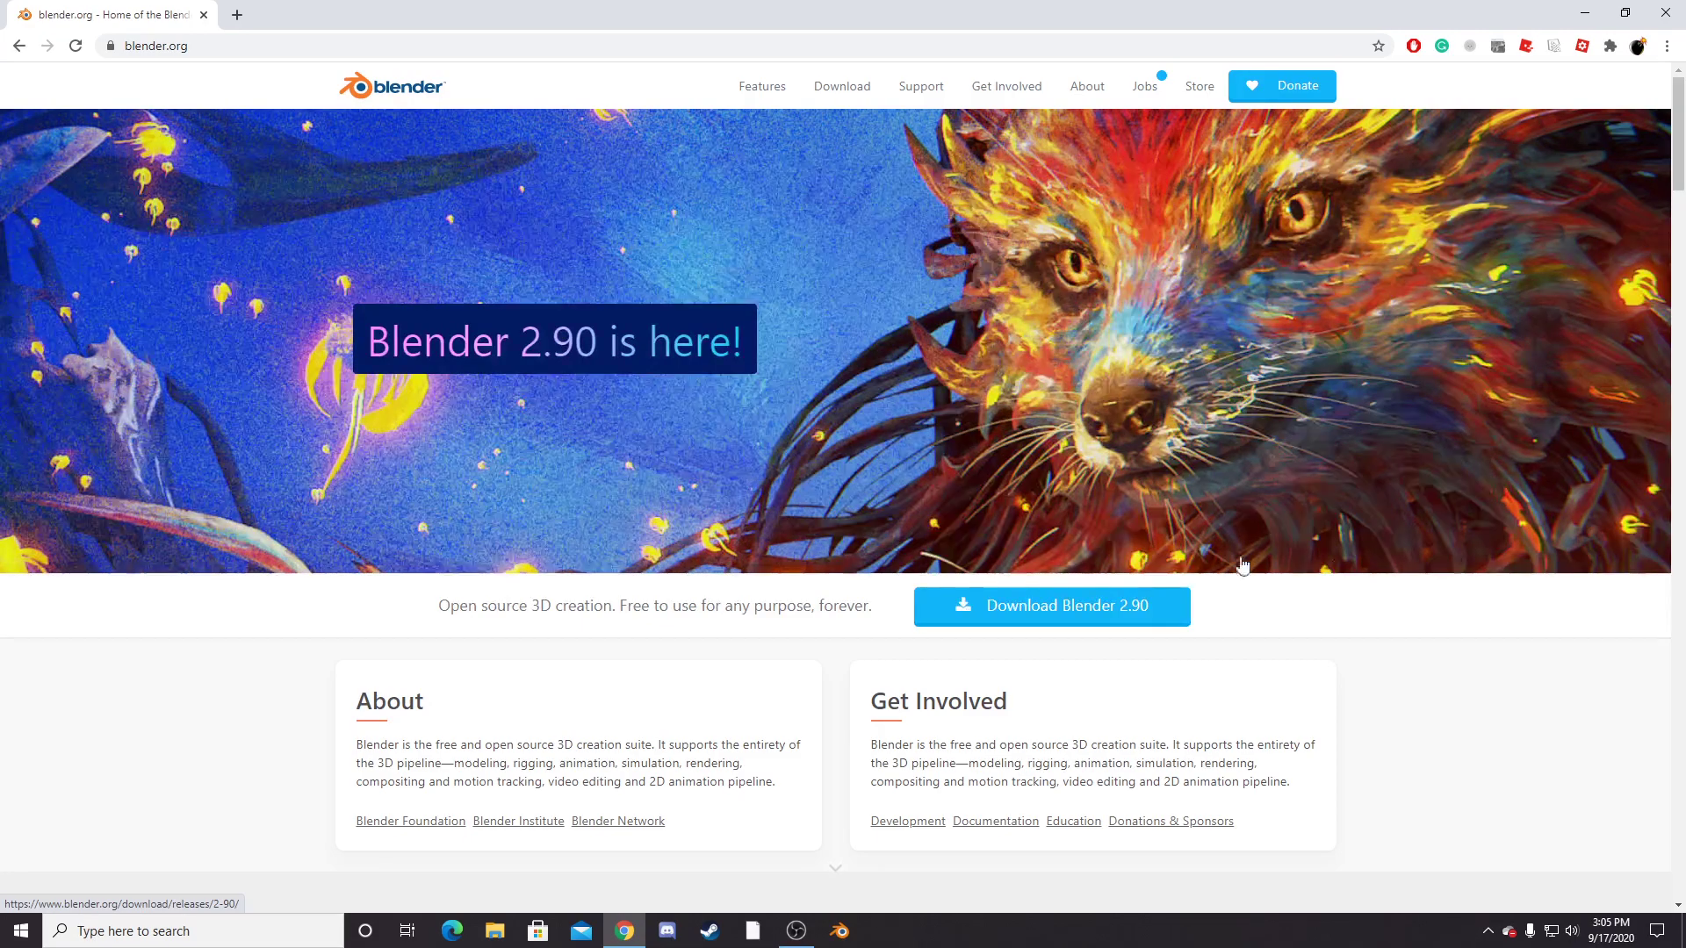
# - Switch to blender.org in Chrome and download the Blender 2.90 Windows installer
pyautogui.click(948, 625)
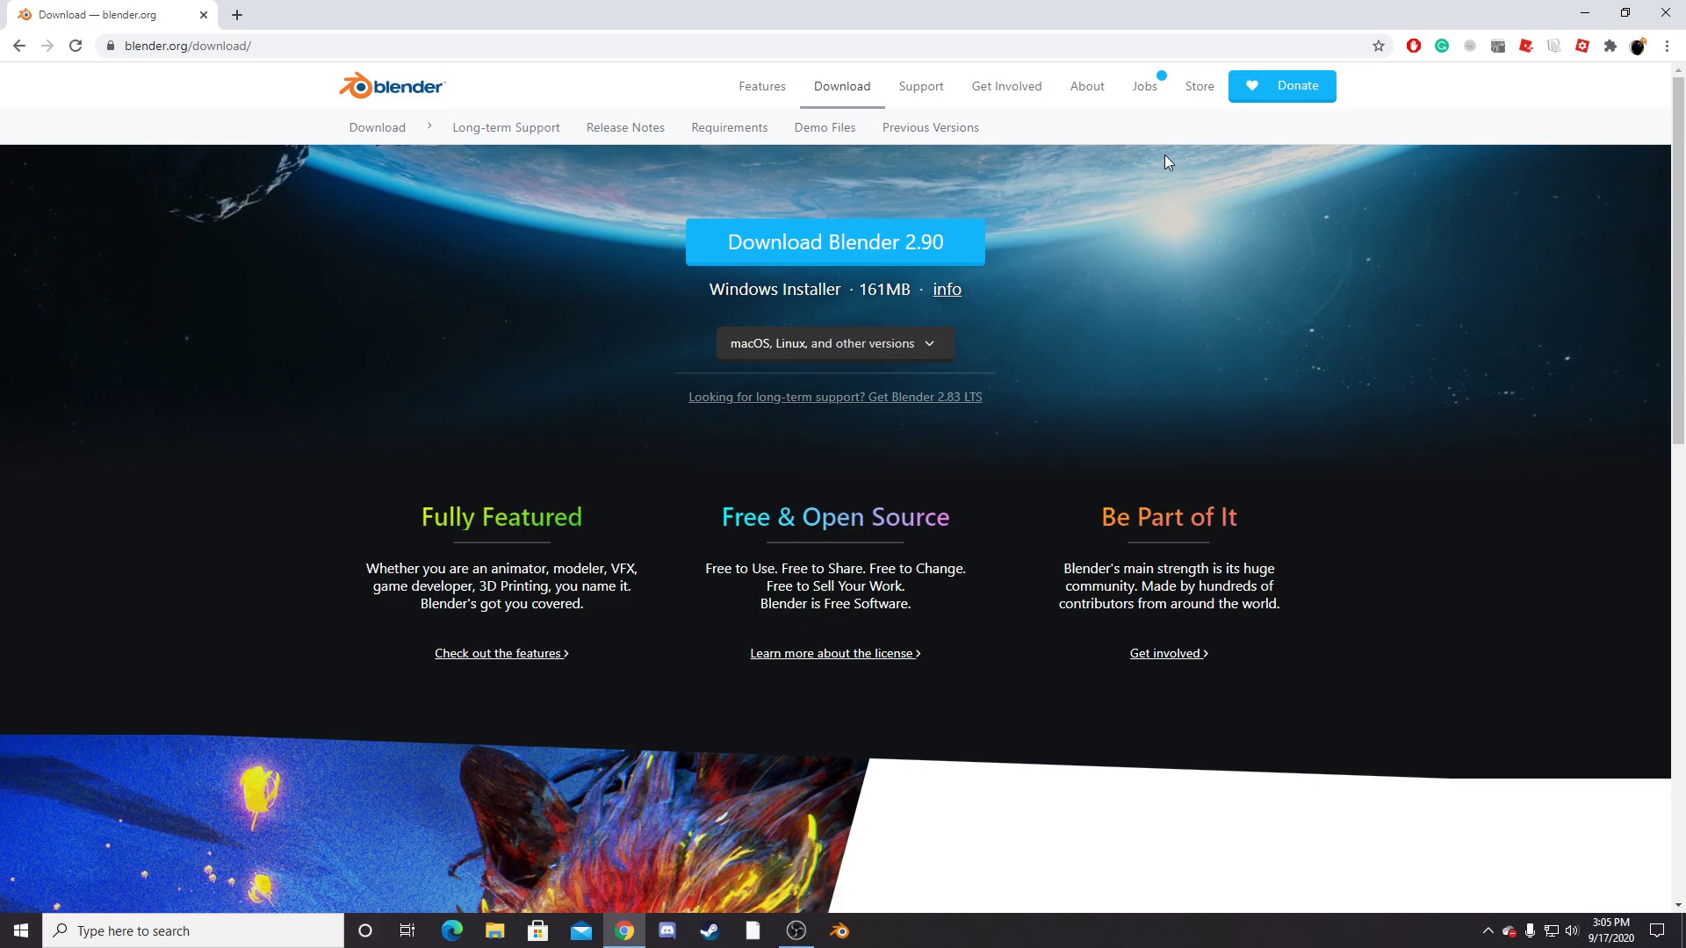
pyautogui.click(836, 250)
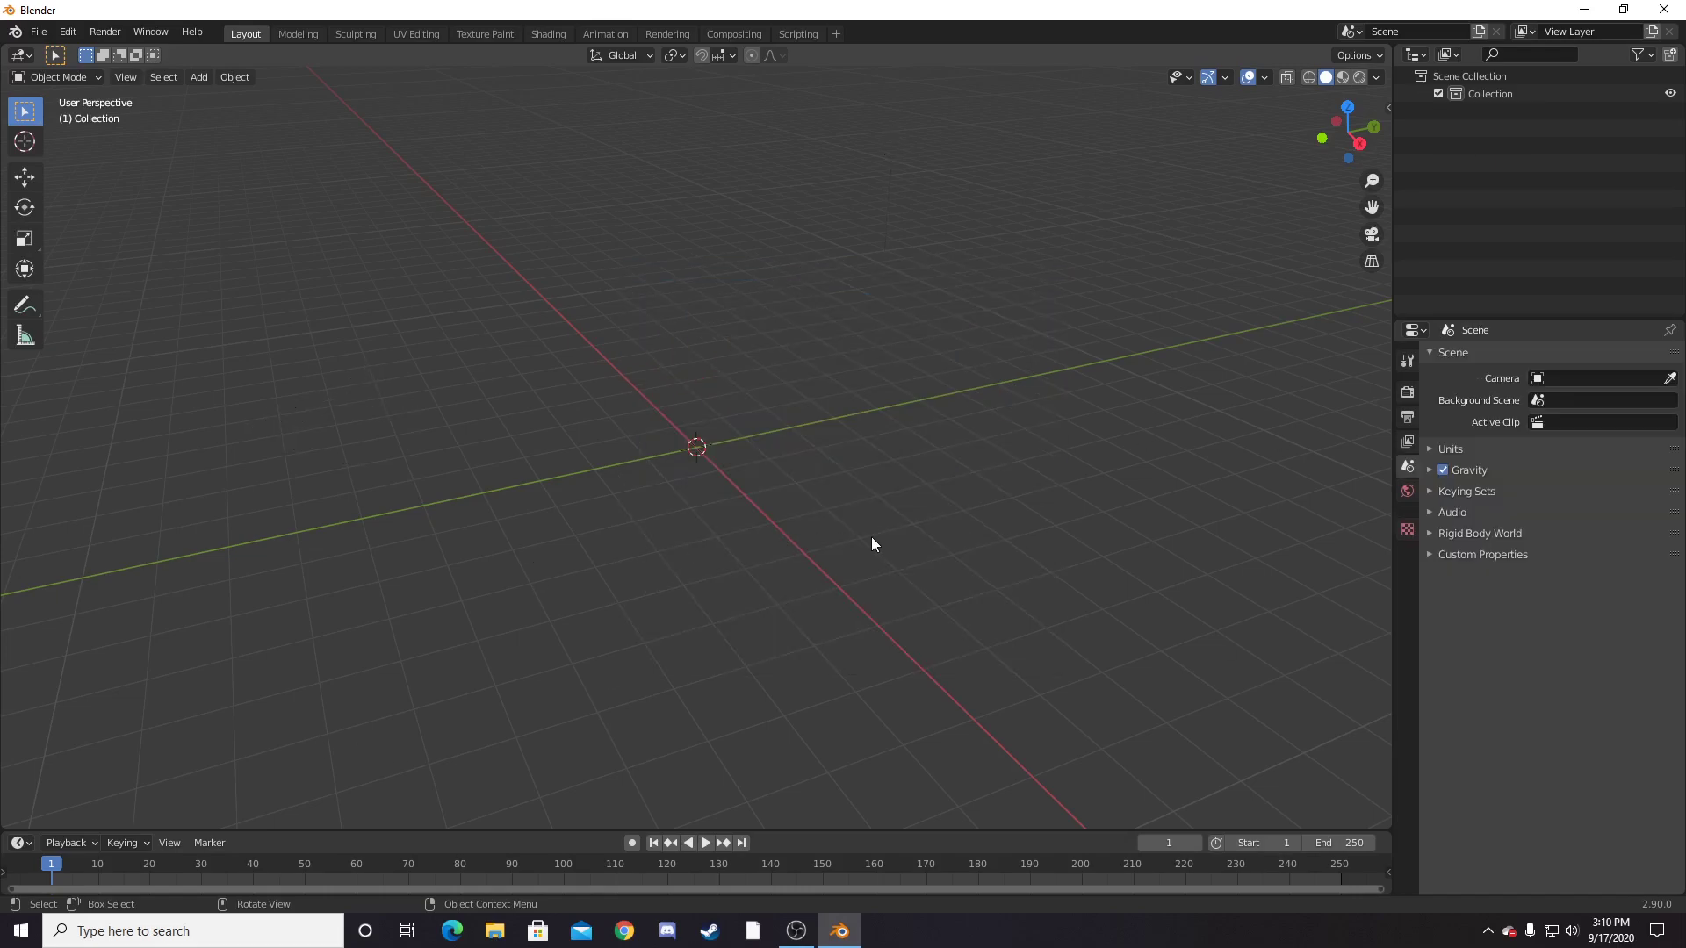
# - Switch to Blender and add a cube mesh at the origin of the empty scene
pyautogui.moveTo(871, 535); pyautogui.dragTo(892, 571, button='middle')
pyautogui.moveTo(989, 612); pyautogui.dragTo(776, 545, button='middle')
pyautogui.moveTo(429, 285); pyautogui.dragTo(674, 313, button='middle')
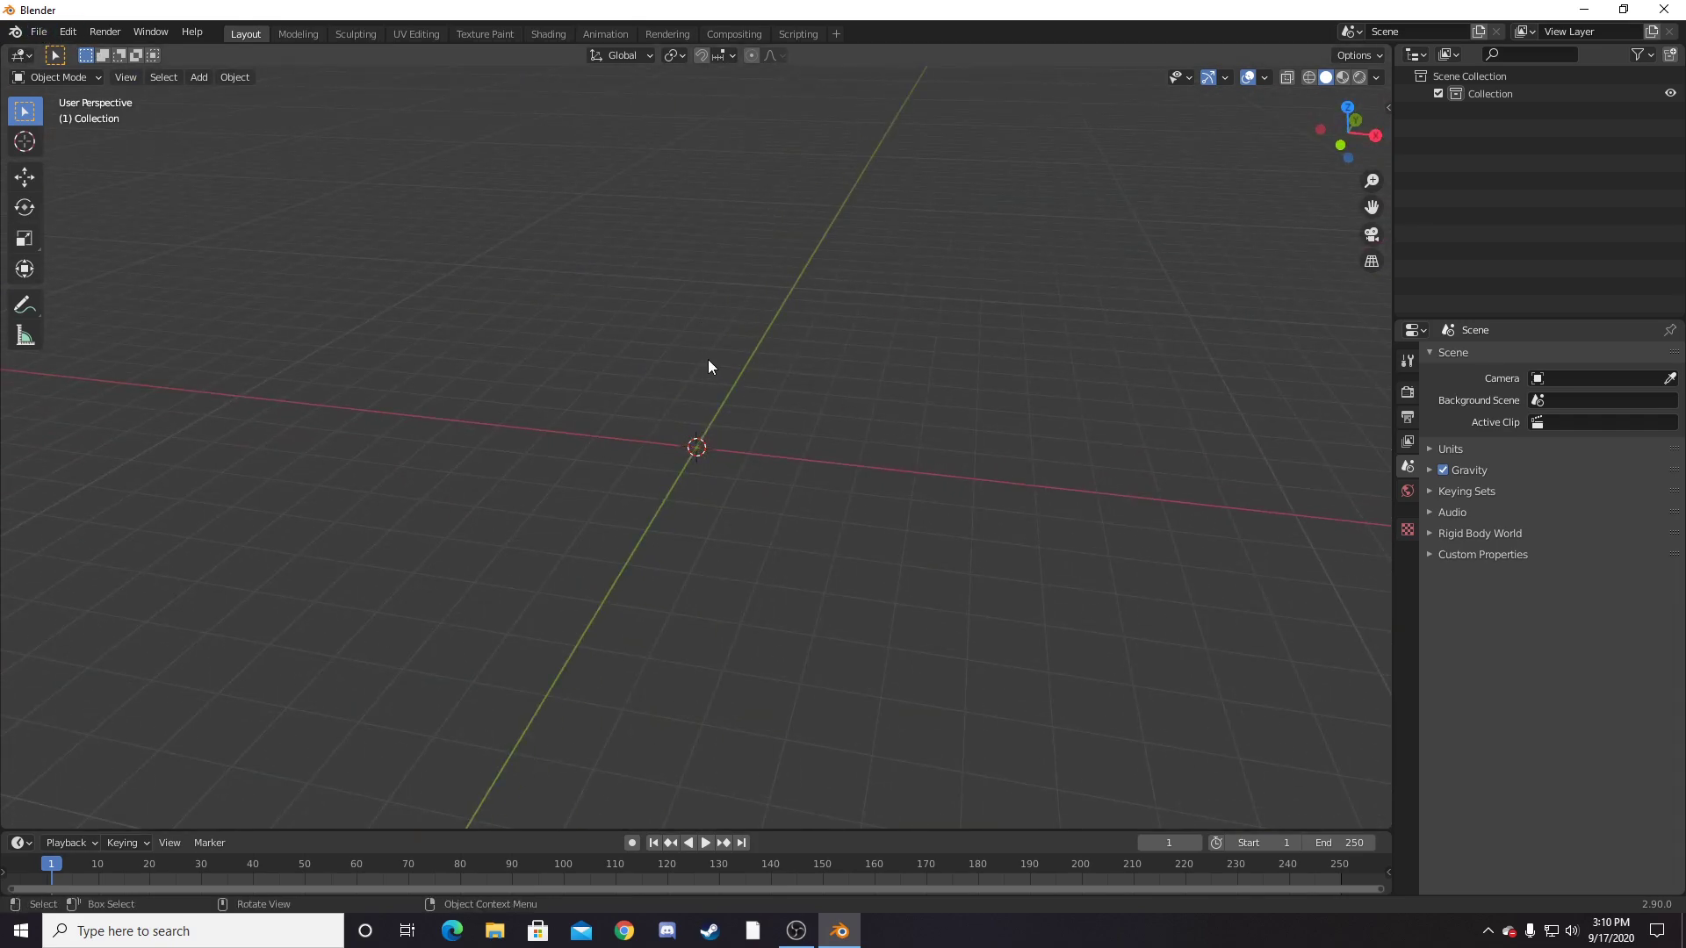
pyautogui.hotkey('shift', 'a')
pyautogui.moveTo(719, 385)
pyautogui.click(825, 404)
# - Add a point light to the scene and place it away from the cube
pyautogui.hotkey('shift', 'a')
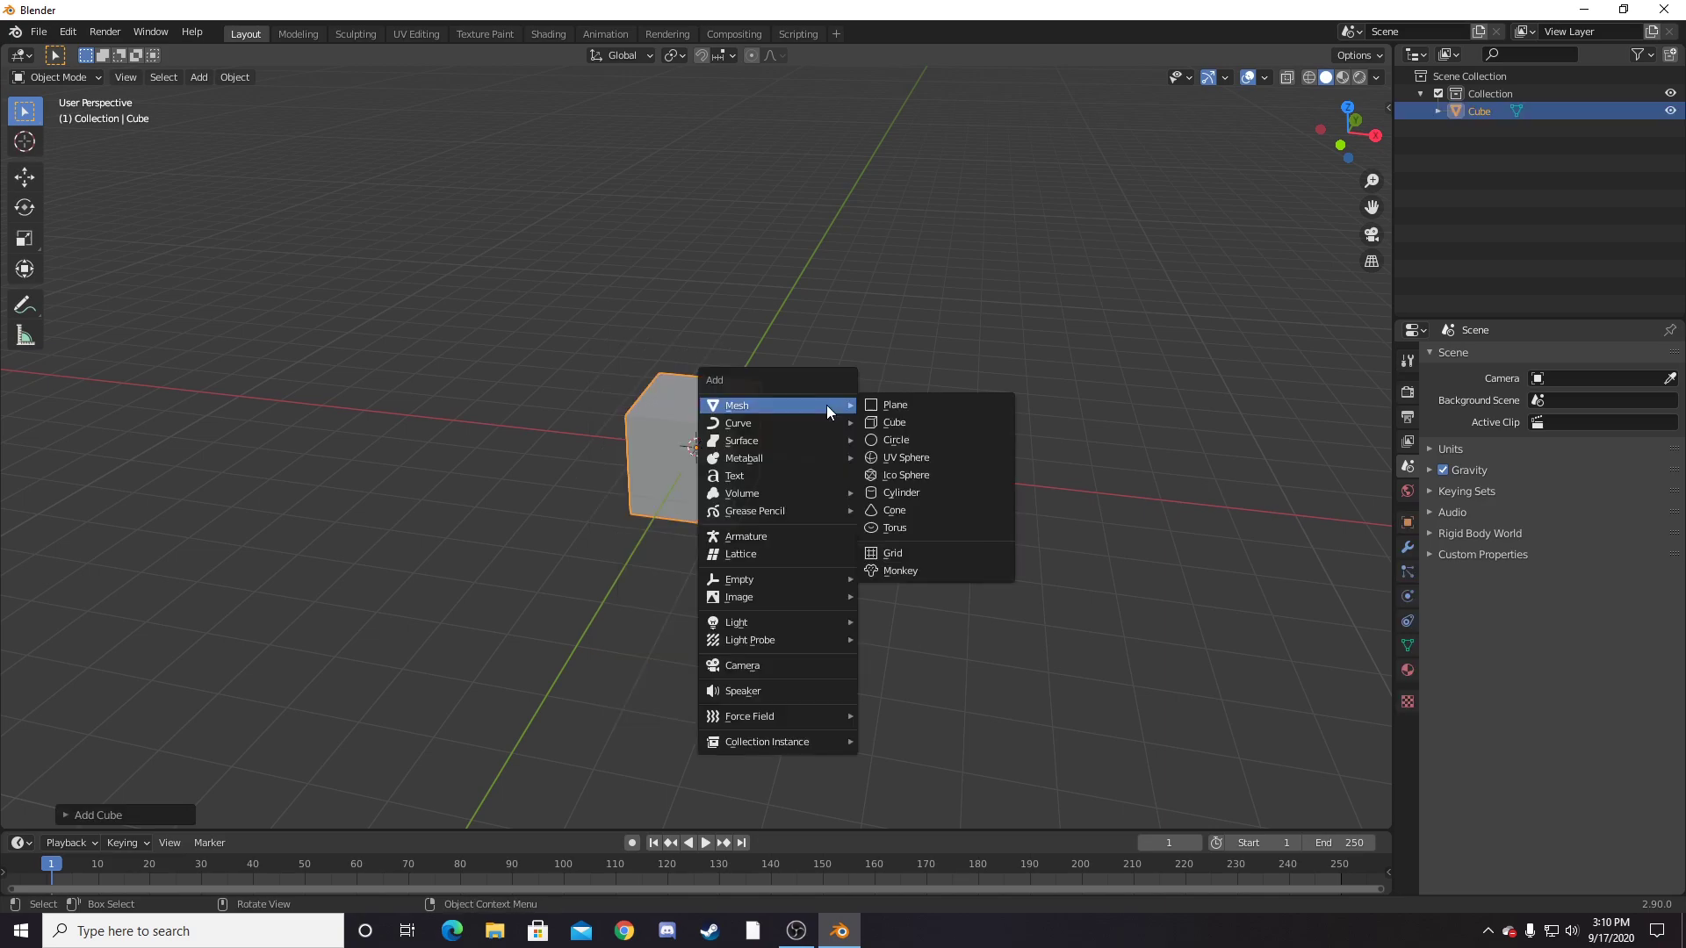
pyautogui.moveTo(799, 621)
pyautogui.click(915, 618)
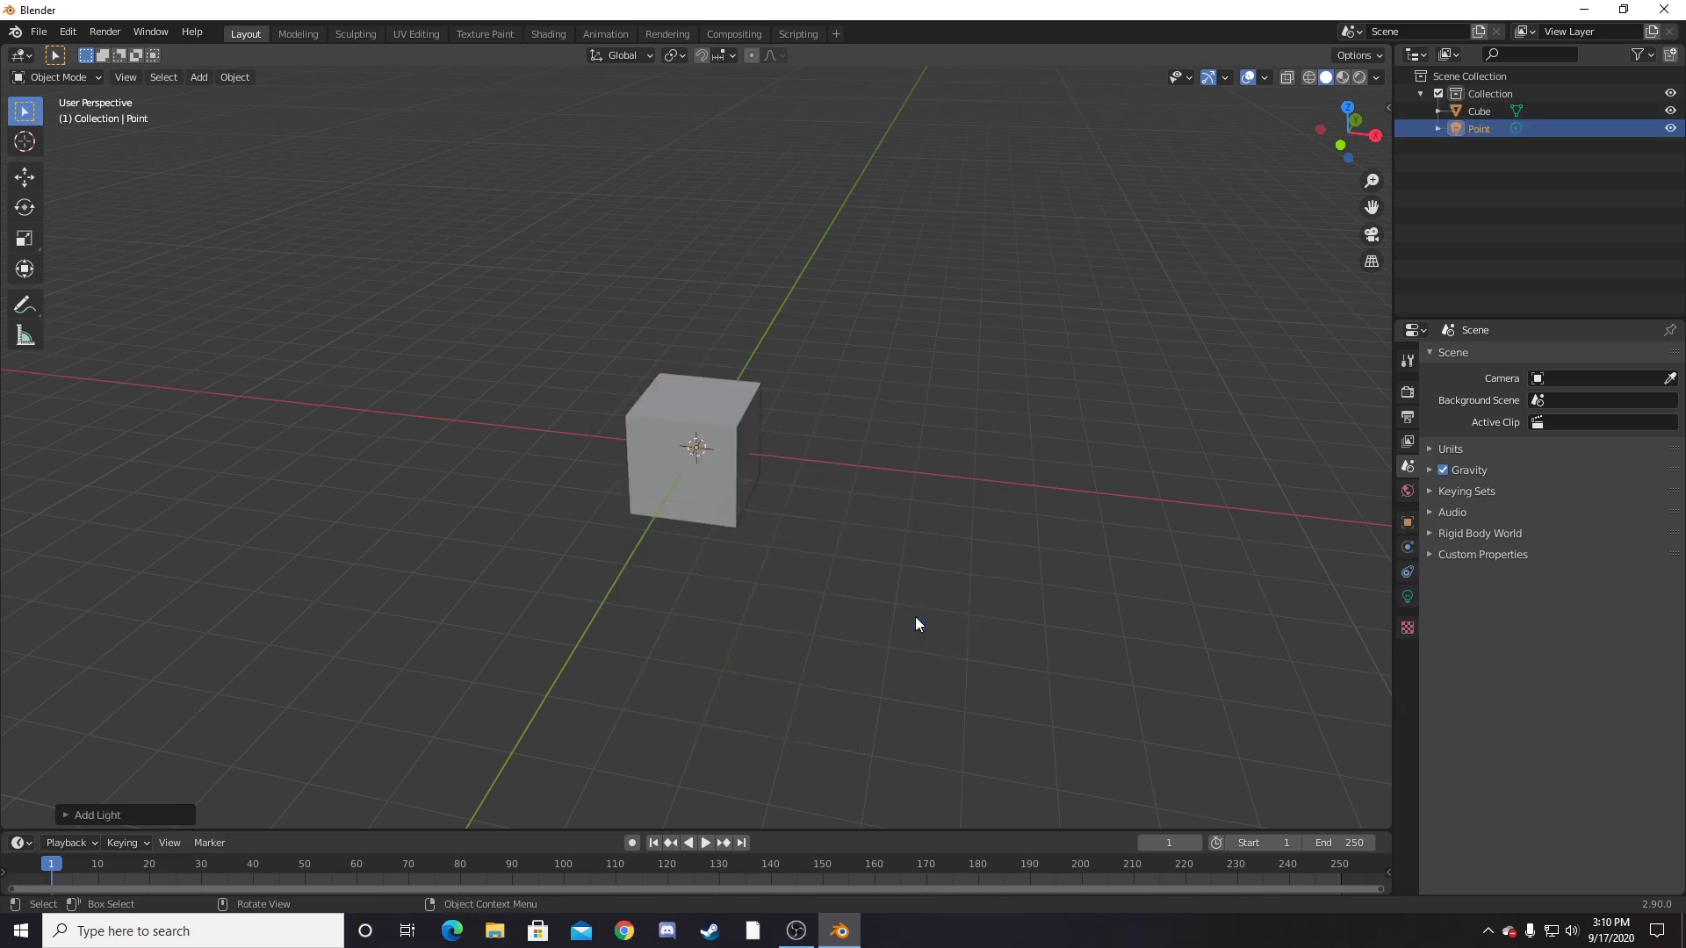
# - Add a camera and move it away from the cube
pyautogui.hotkey('shift', 'a')
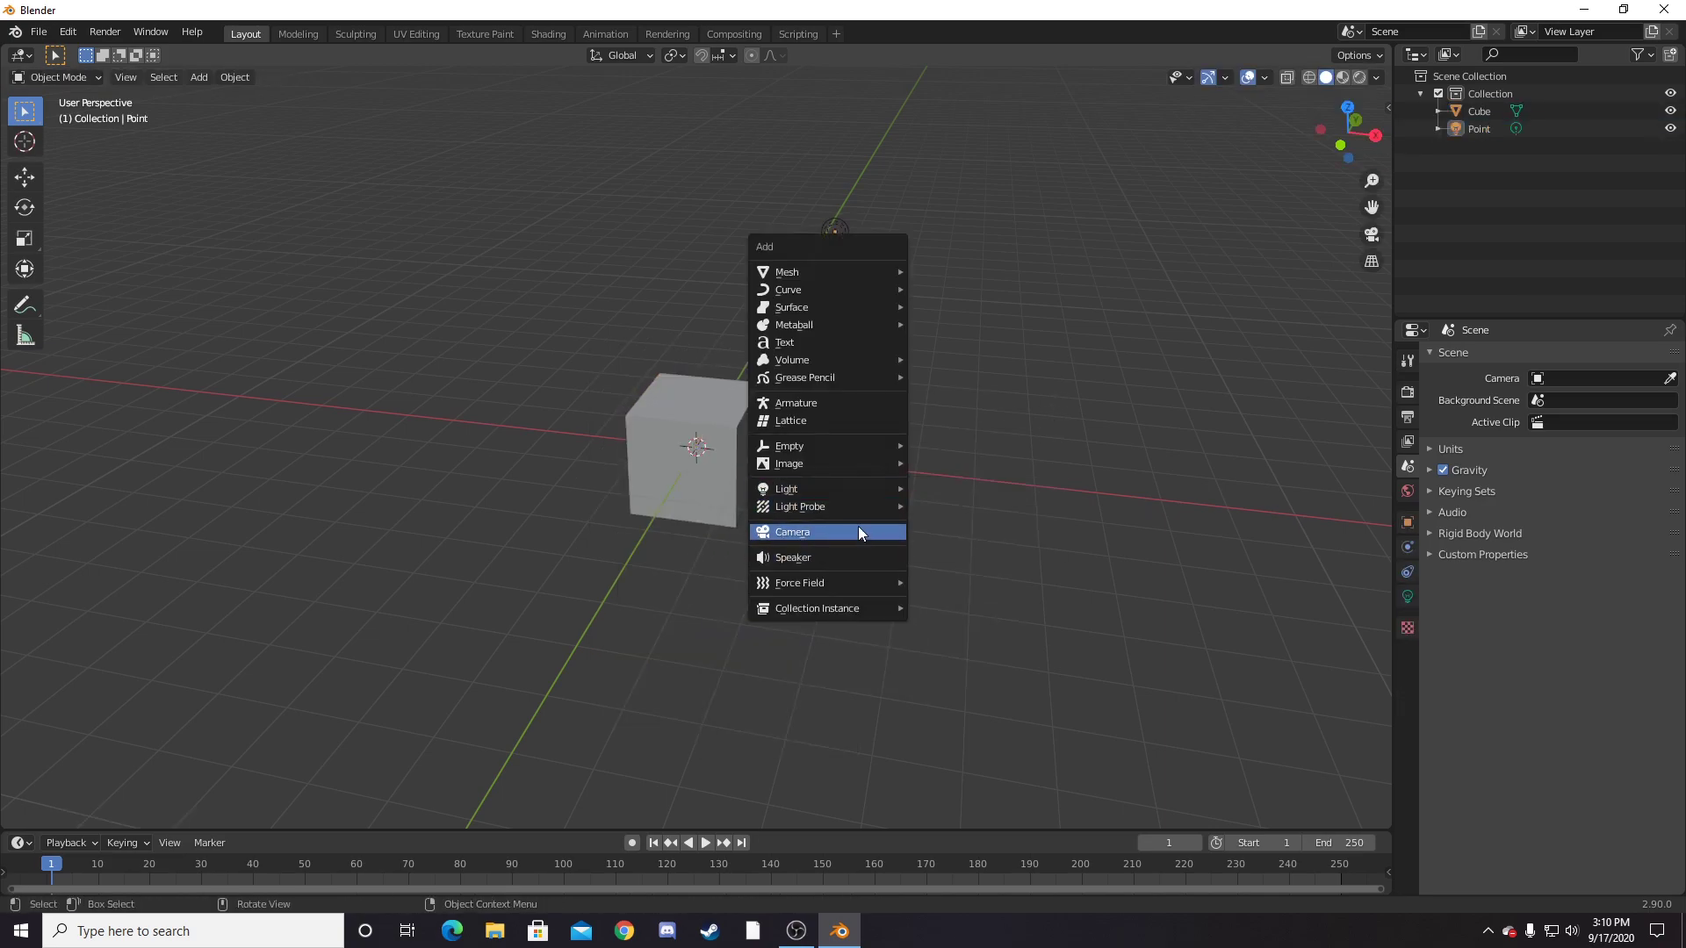
pyautogui.click(862, 533)
pyautogui.press('g')
pyautogui.click(602, 345)
pyautogui.moveTo(810, 391); pyautogui.dragTo(511, 239, button='middle')
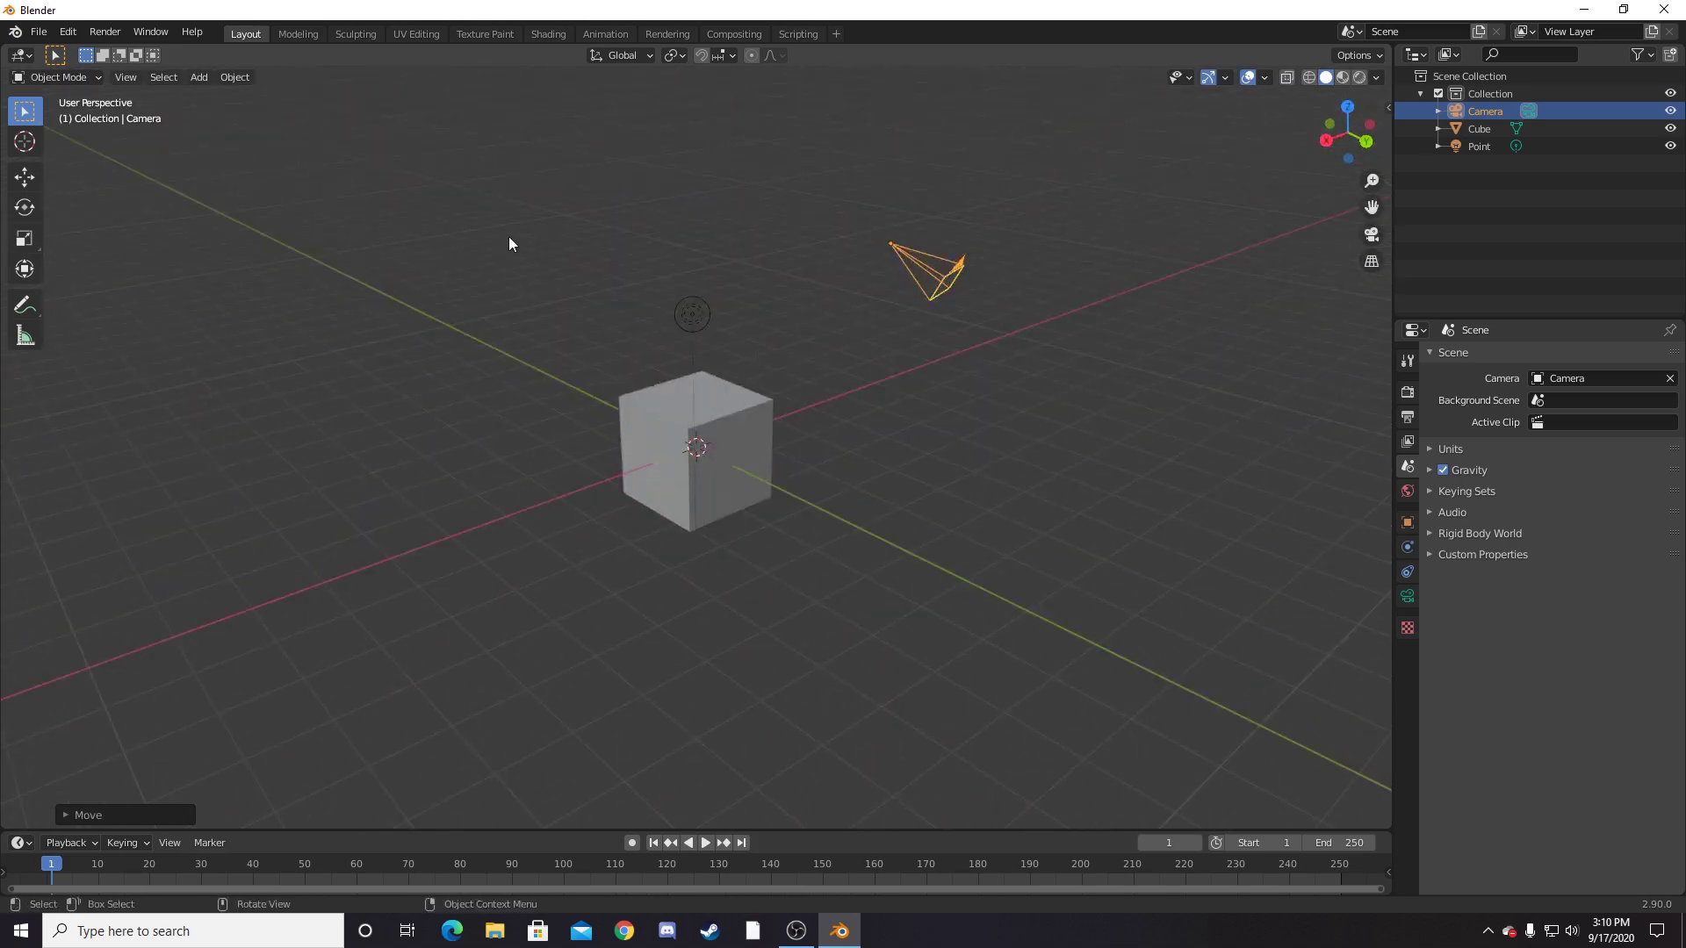
# - Select the cube, point light and camera and delete them all from the scene
pyautogui.click(1034, 248)
pyautogui.moveTo(1032, 256); pyautogui.dragTo(859, 331, button='middle')
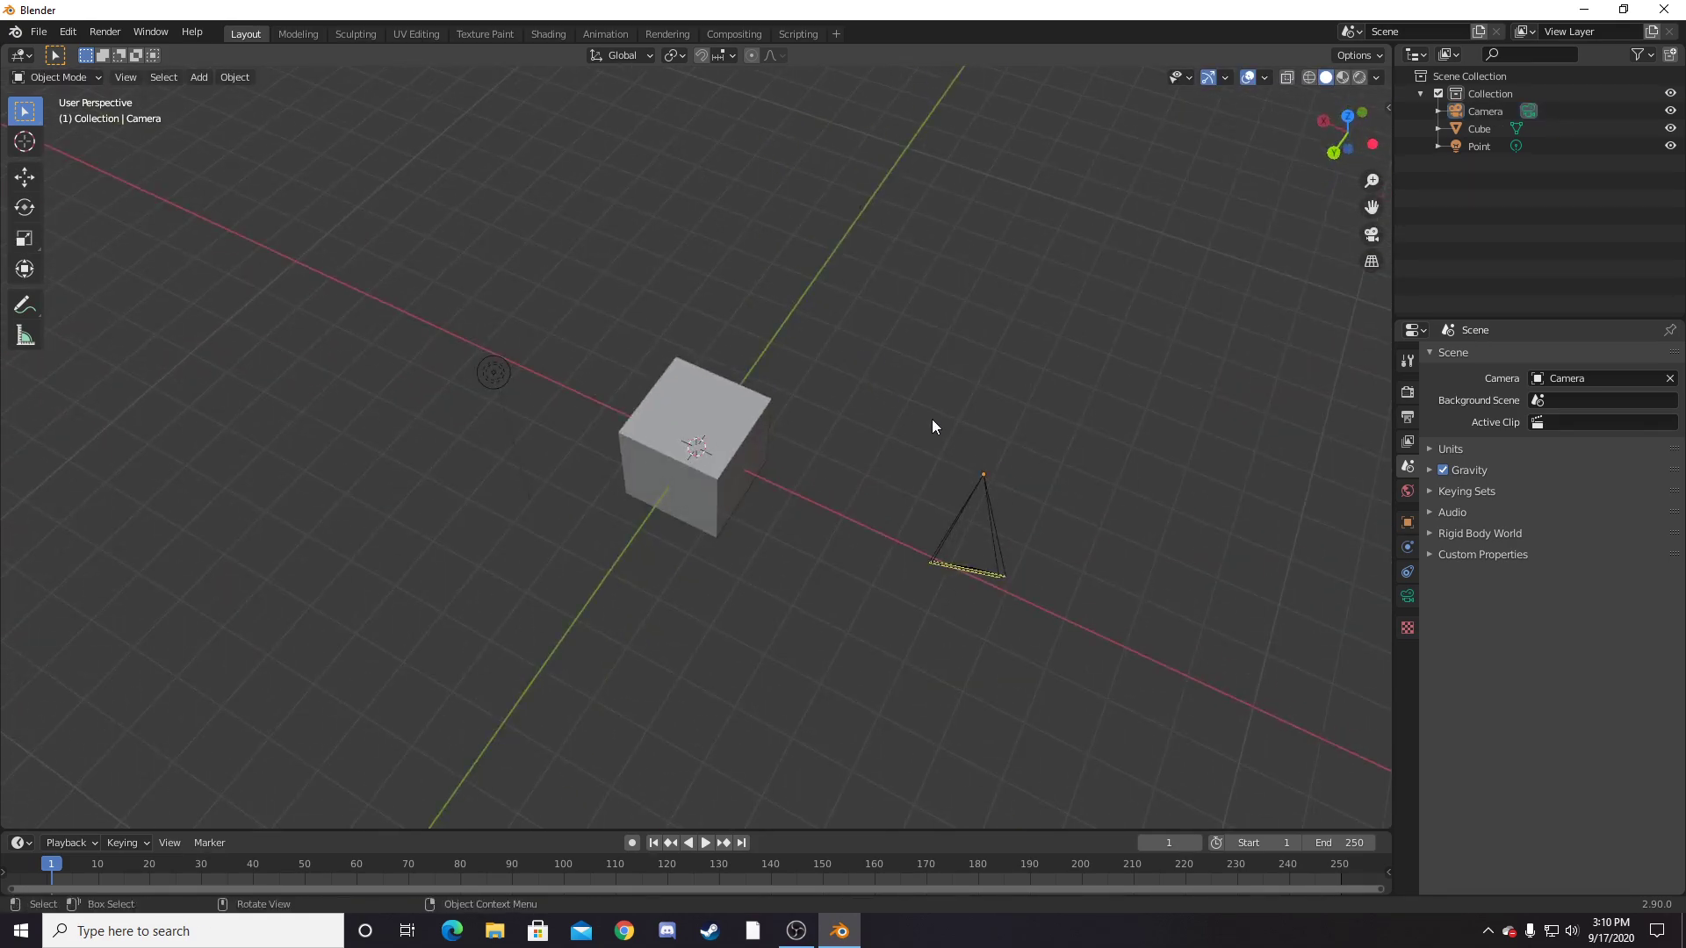
pyautogui.moveTo(931, 421); pyautogui.dragTo(692, 362, button='middle')
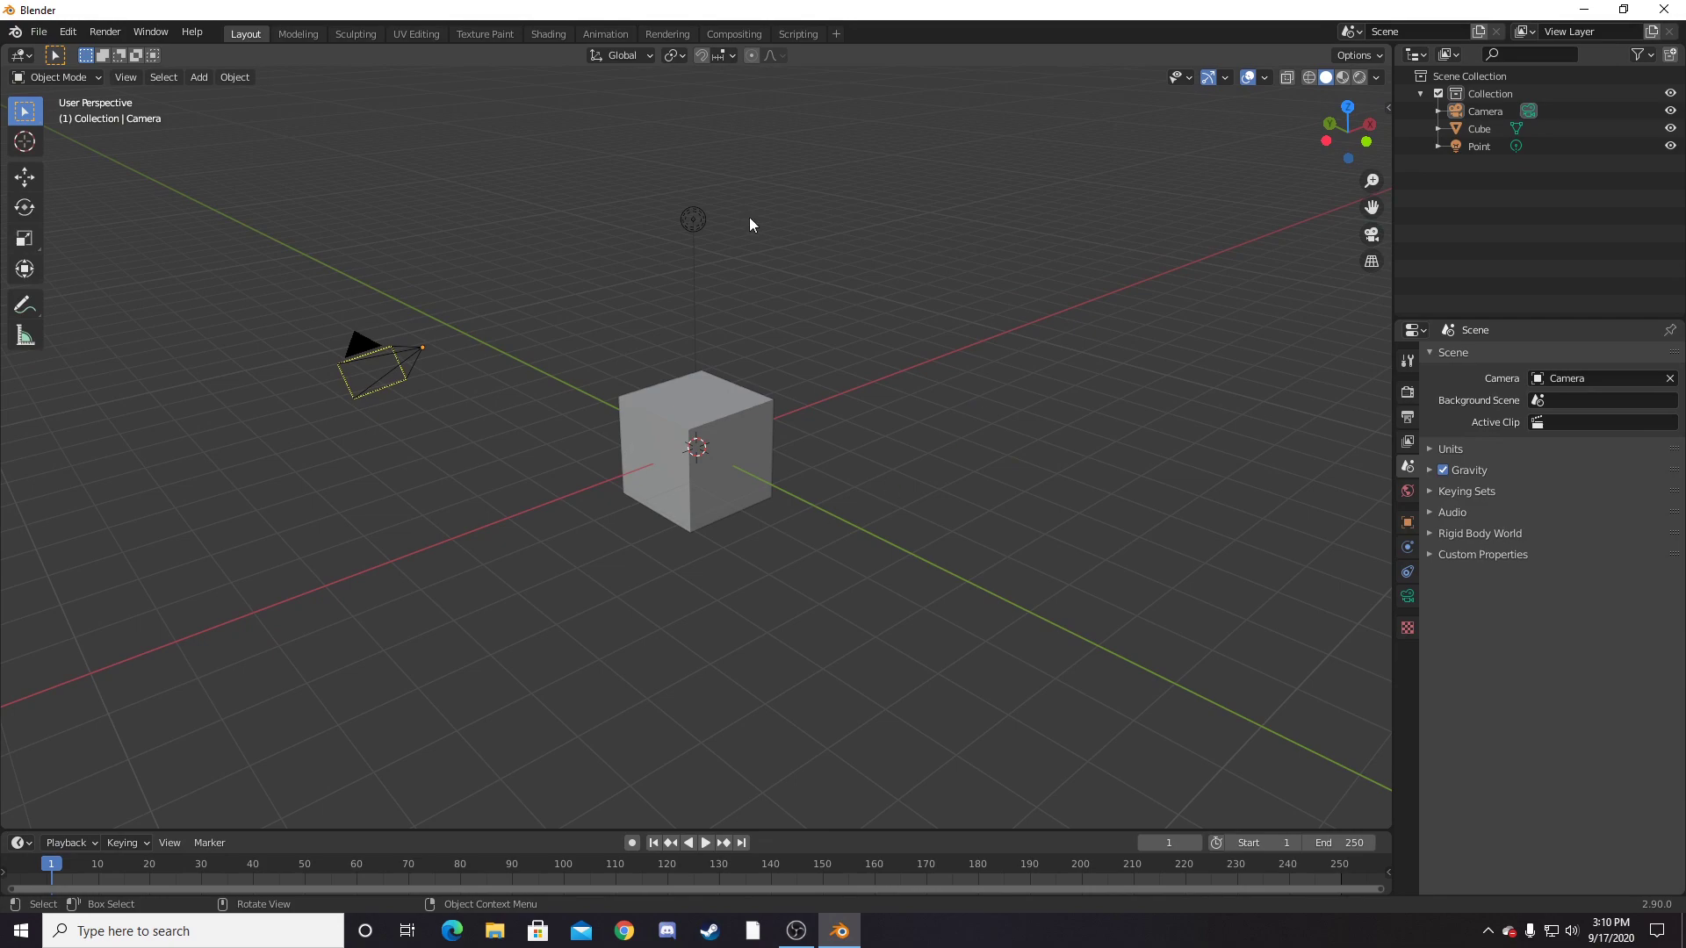
pyautogui.moveTo(776, 378); pyautogui.dragTo(930, 436, button='middle')
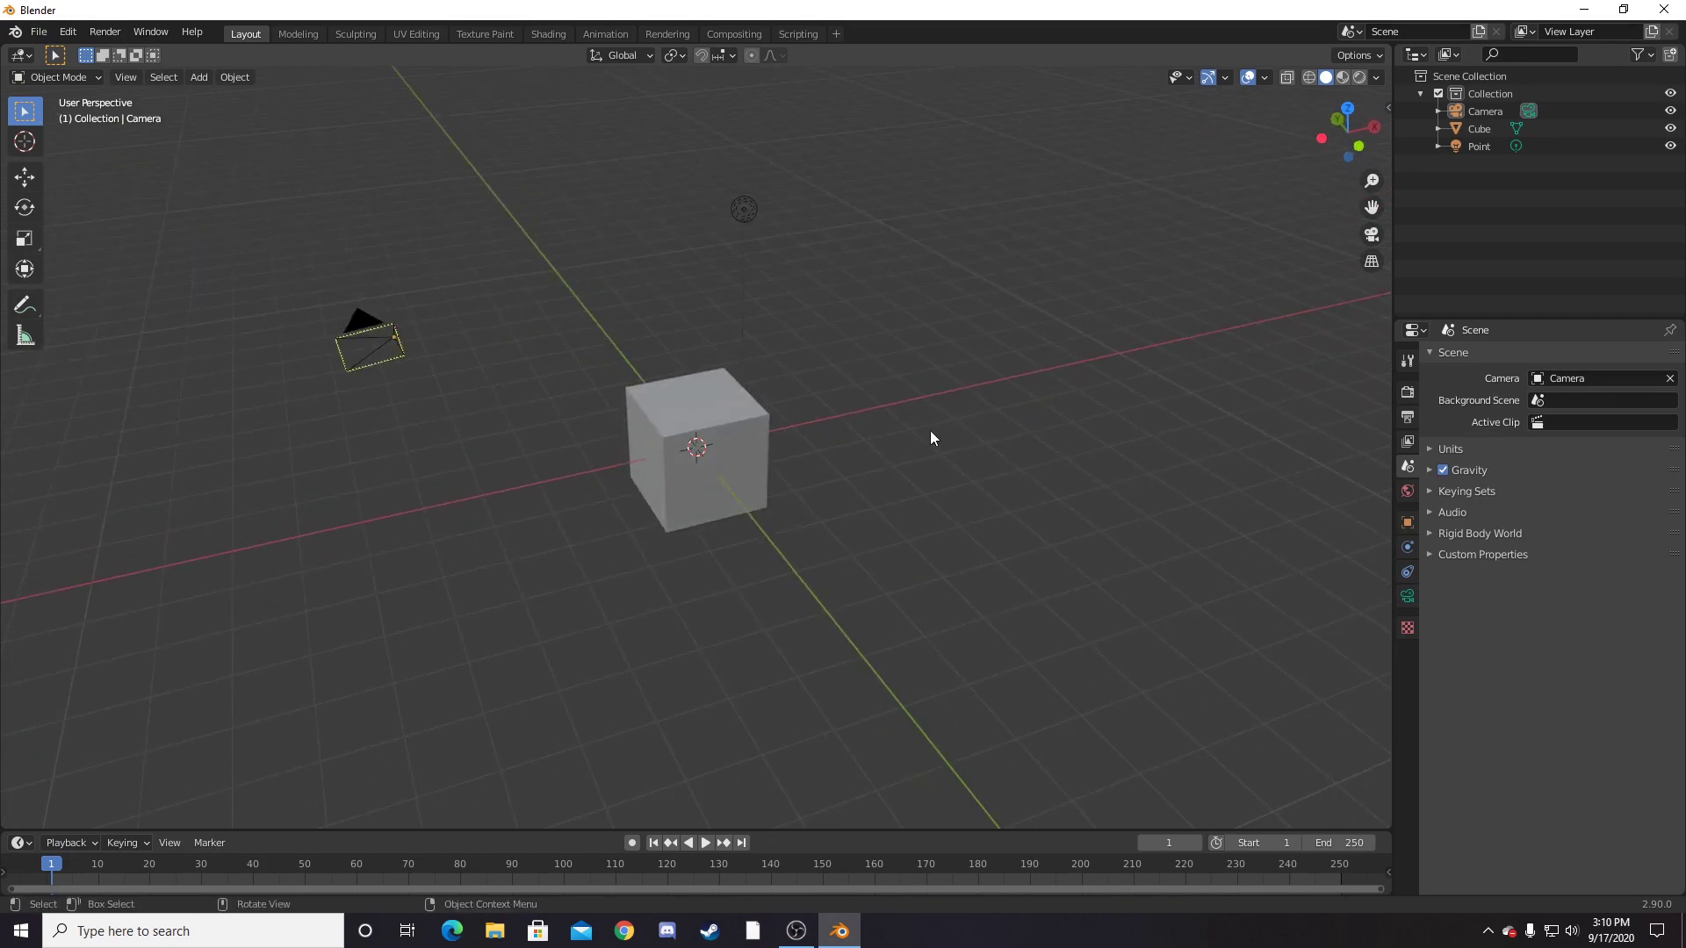
pyautogui.press('a')
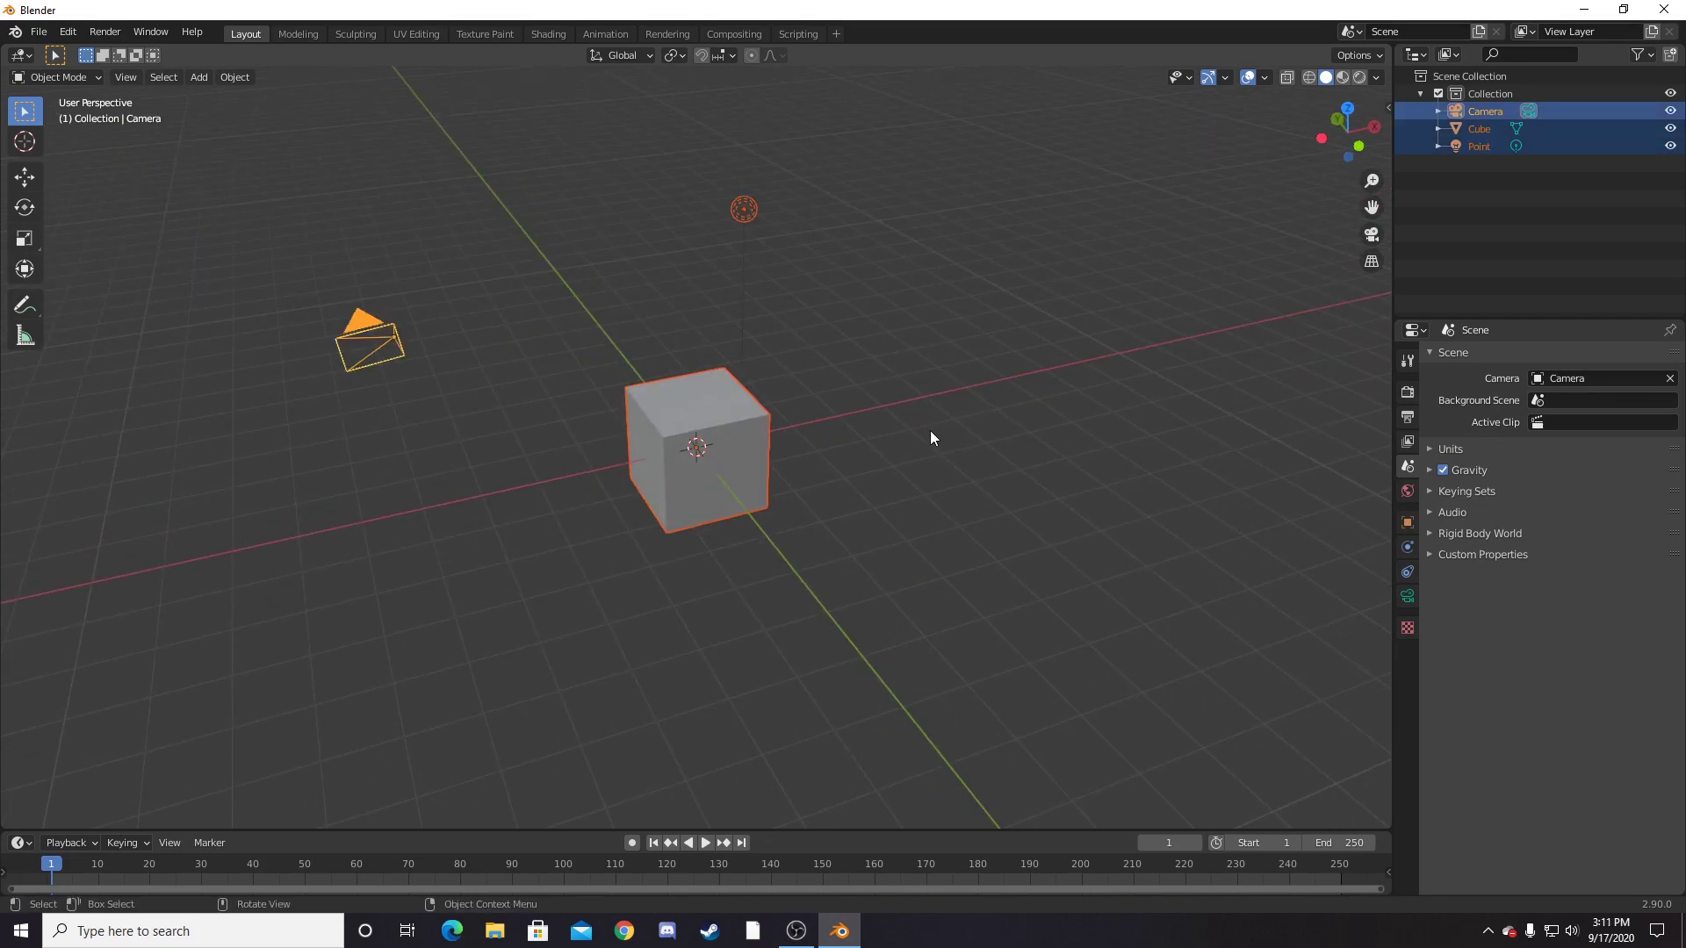
pyautogui.press('Delete')
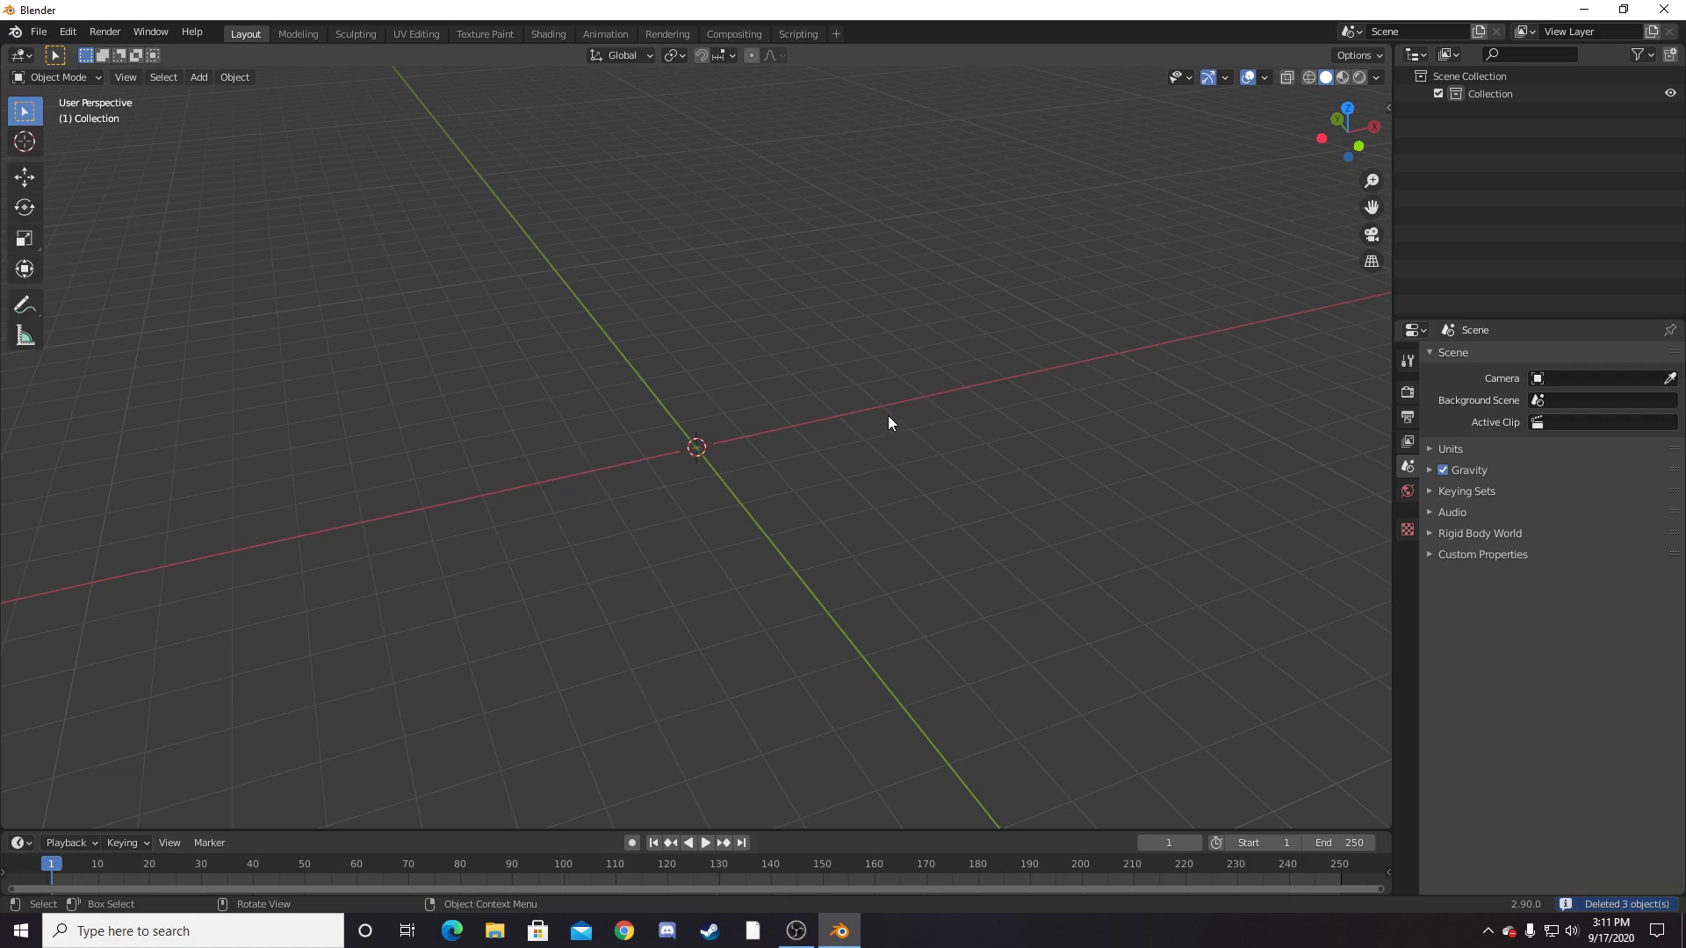
# - Switch the window to fullscreen and turn on the on-screen display of pressed keys
pyautogui.click(151, 35)
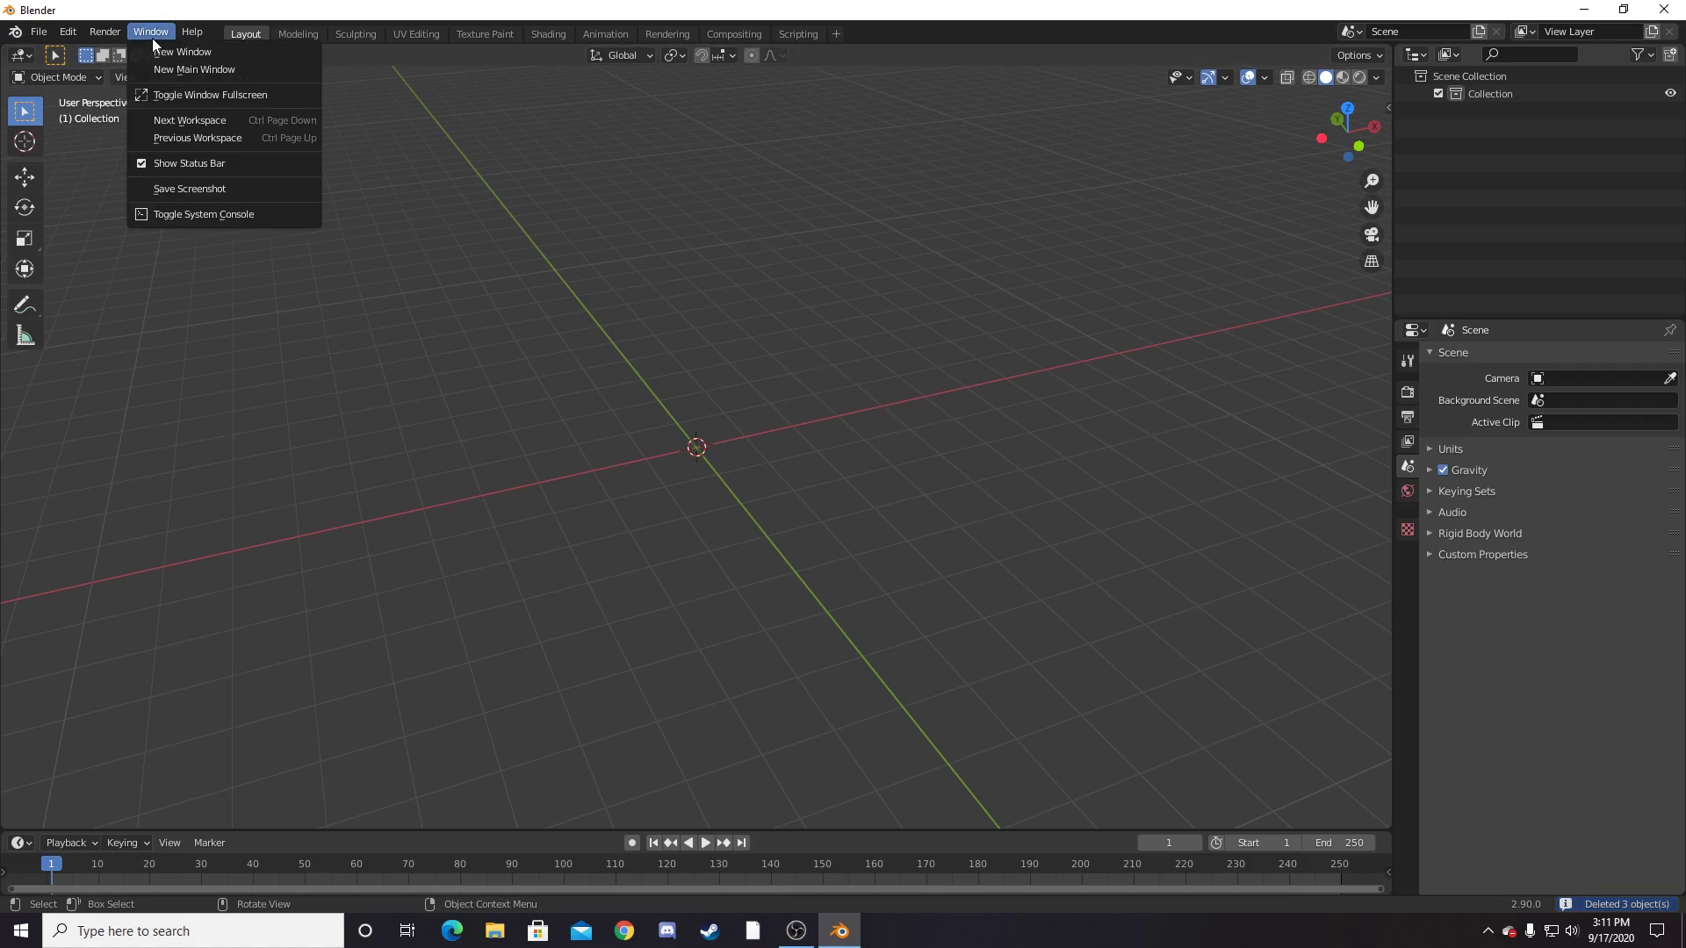
pyautogui.click(192, 91)
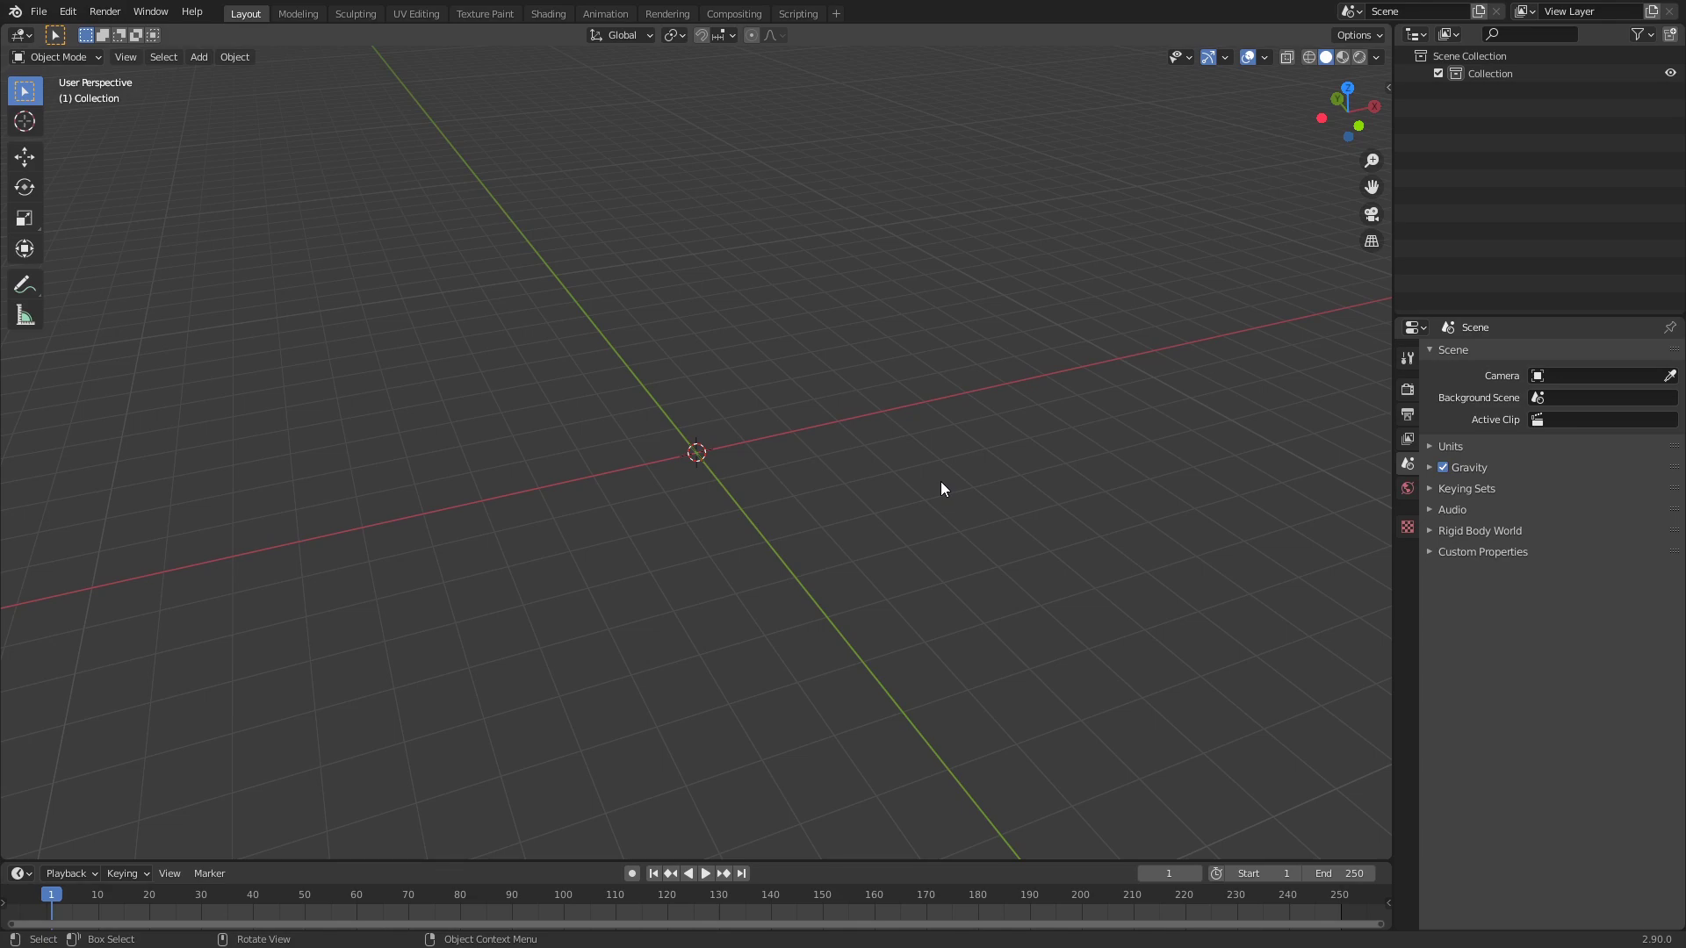
pyautogui.hotkey('alt', 'shift', 'c')
pyautogui.click(715, 492)
pyautogui.press('e')
pyautogui.click(712, 500)
pyautogui.rightClick(713, 501)
pyautogui.press('d')
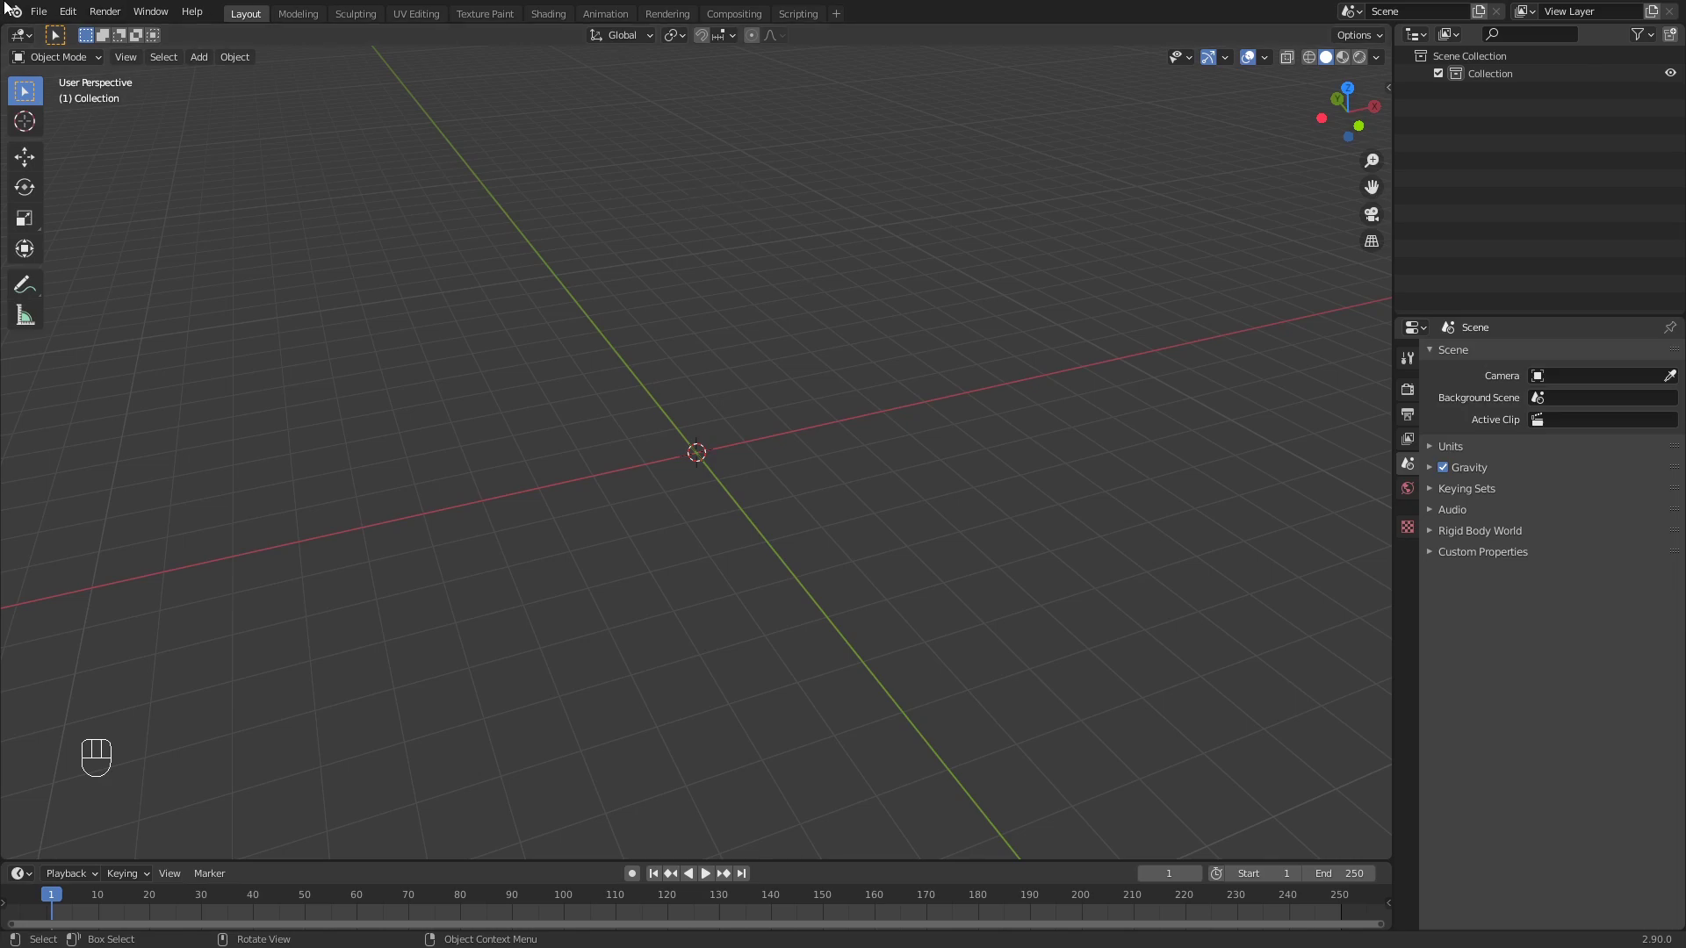
# - Import the Wavefront file Jexpler.obj from the Suit\Mask folder into the empty scene
pyautogui.click(38, 12)
pyautogui.moveTo(113, 246)
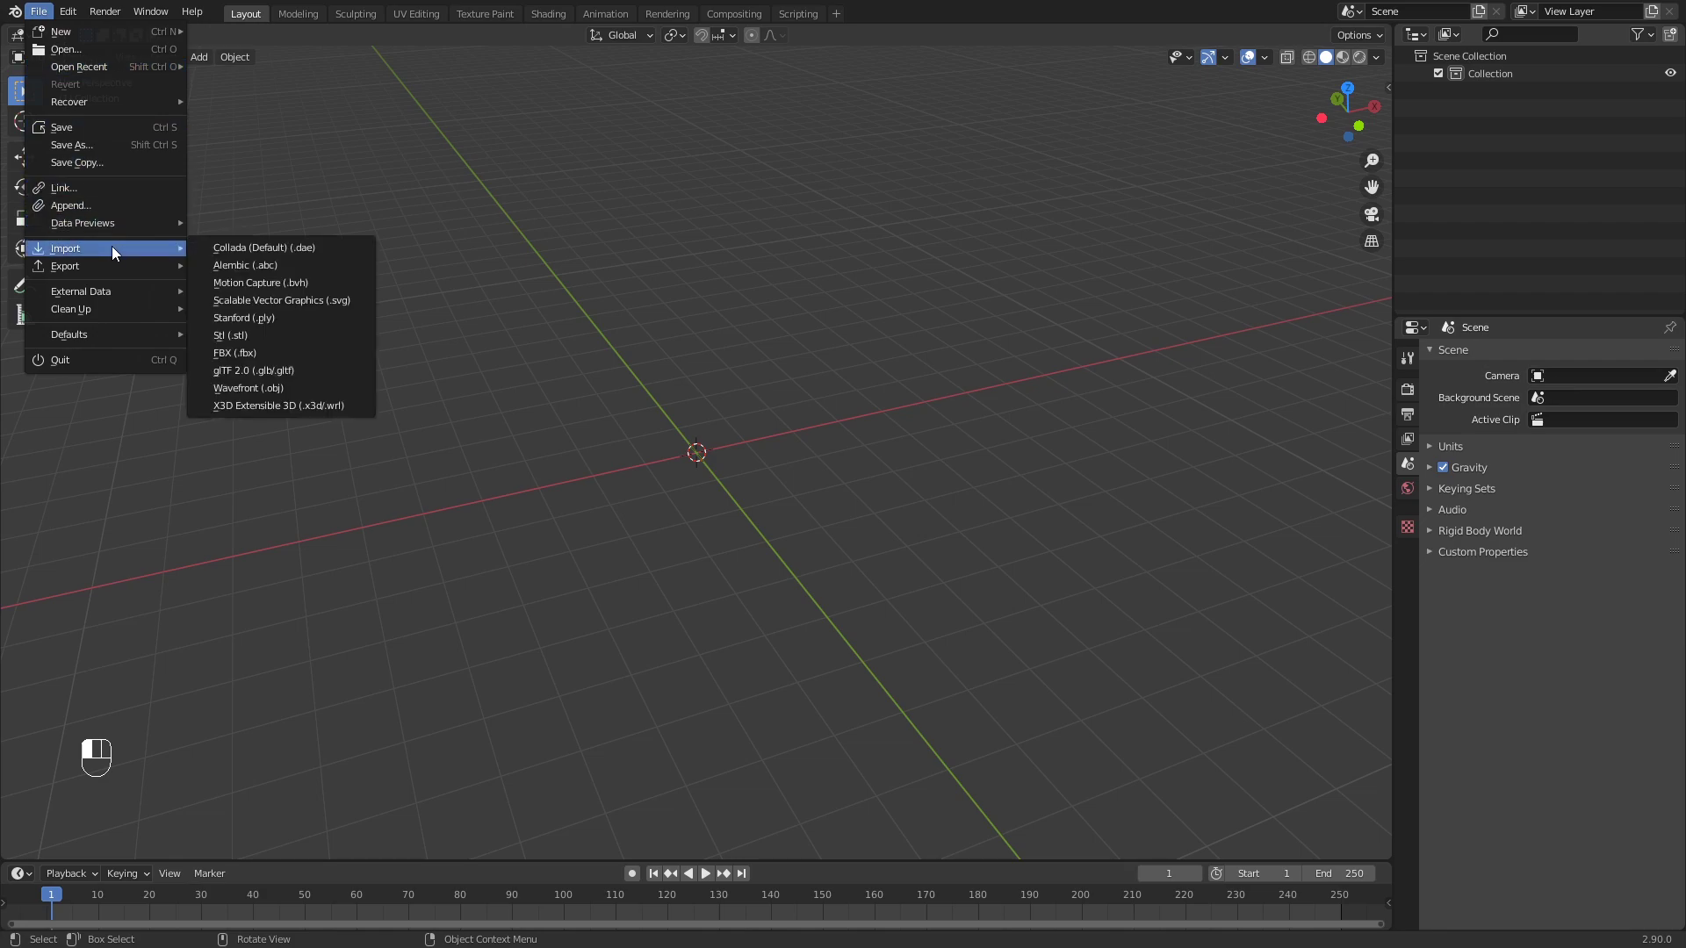
pyautogui.click(266, 388)
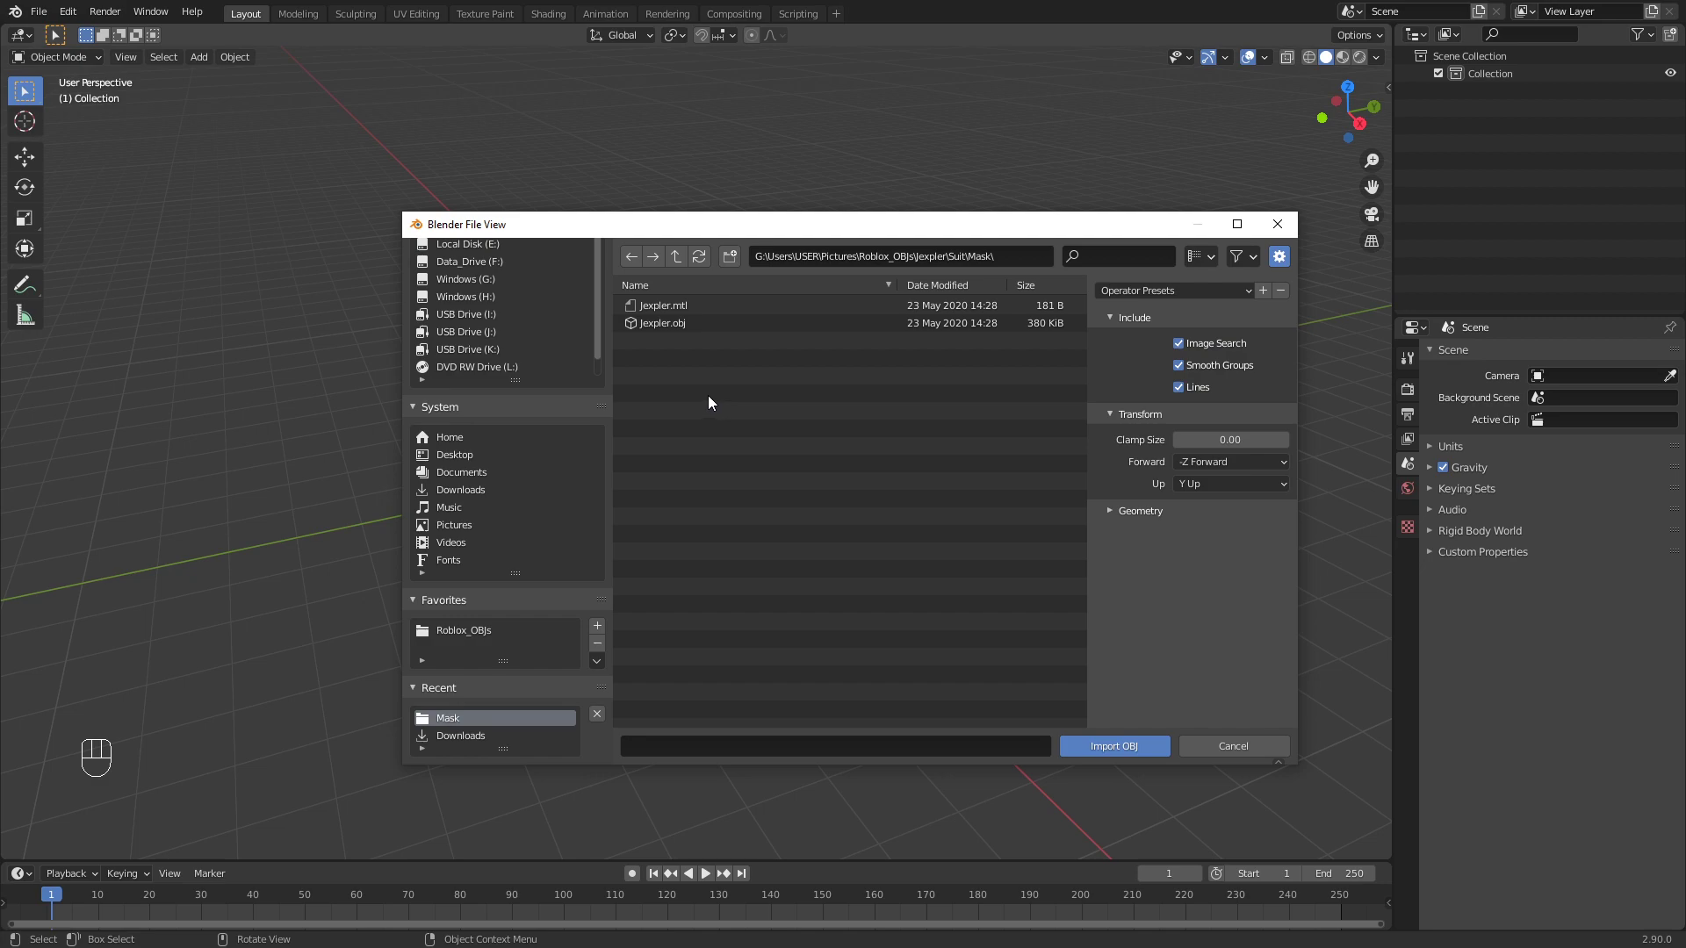
pyautogui.click(655, 325)
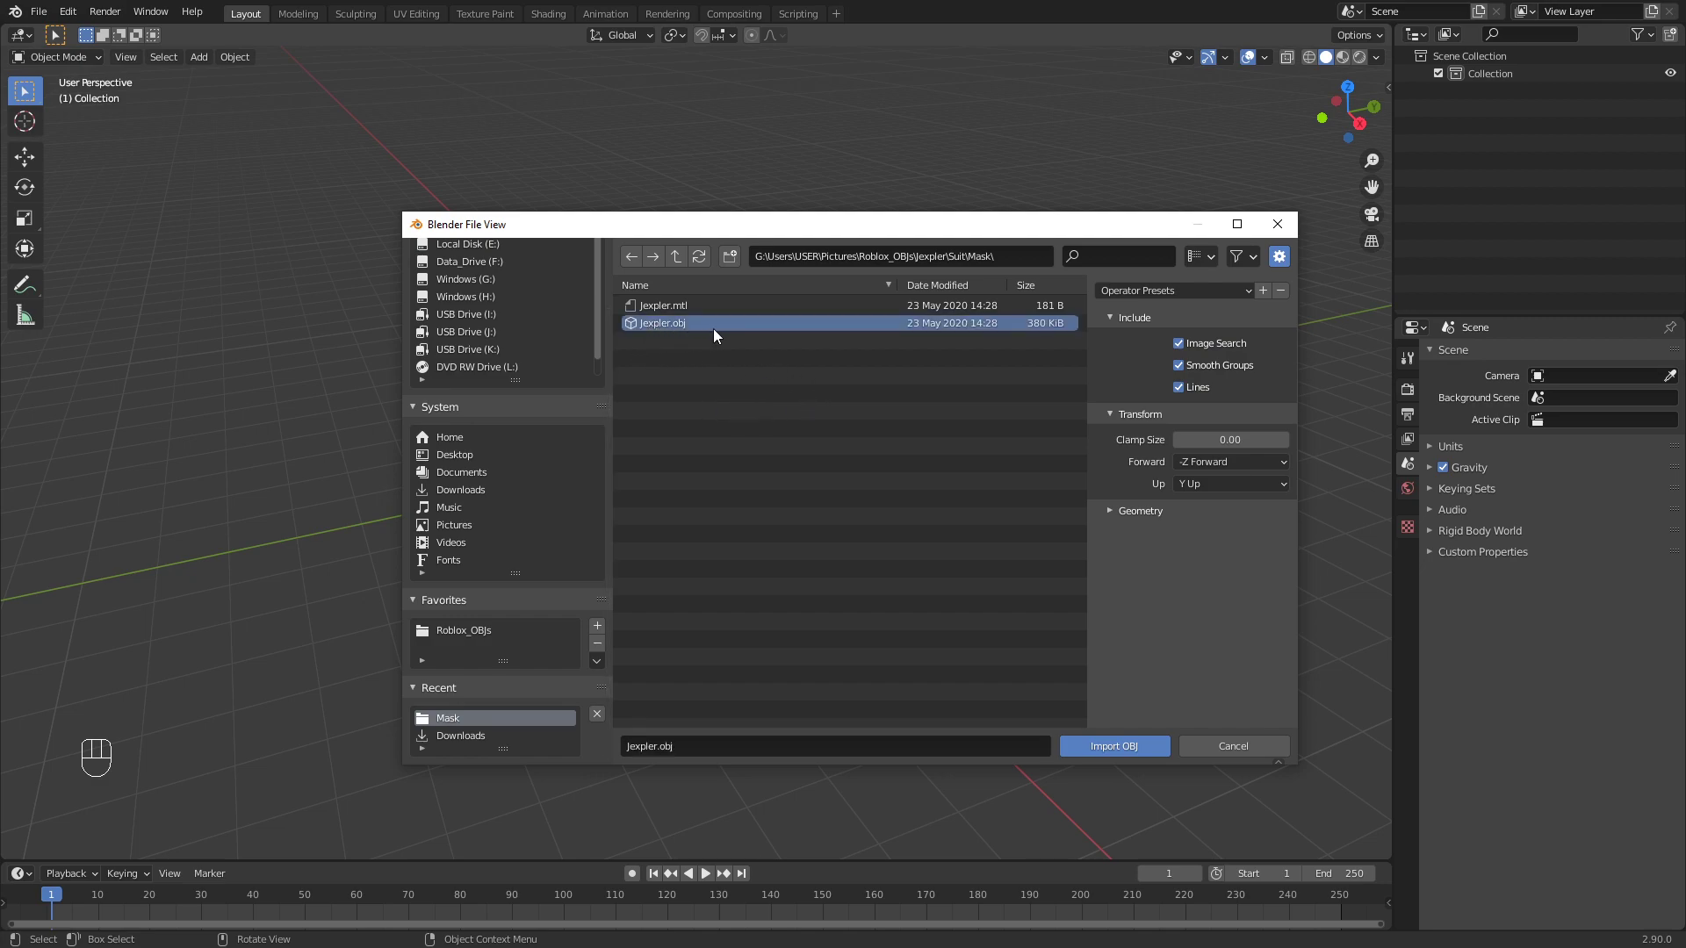
pyautogui.doubleClick(657, 322)
pyautogui.moveTo(995, 311); pyautogui.dragTo(875, 291, button='middle')
pyautogui.click(915, 286)
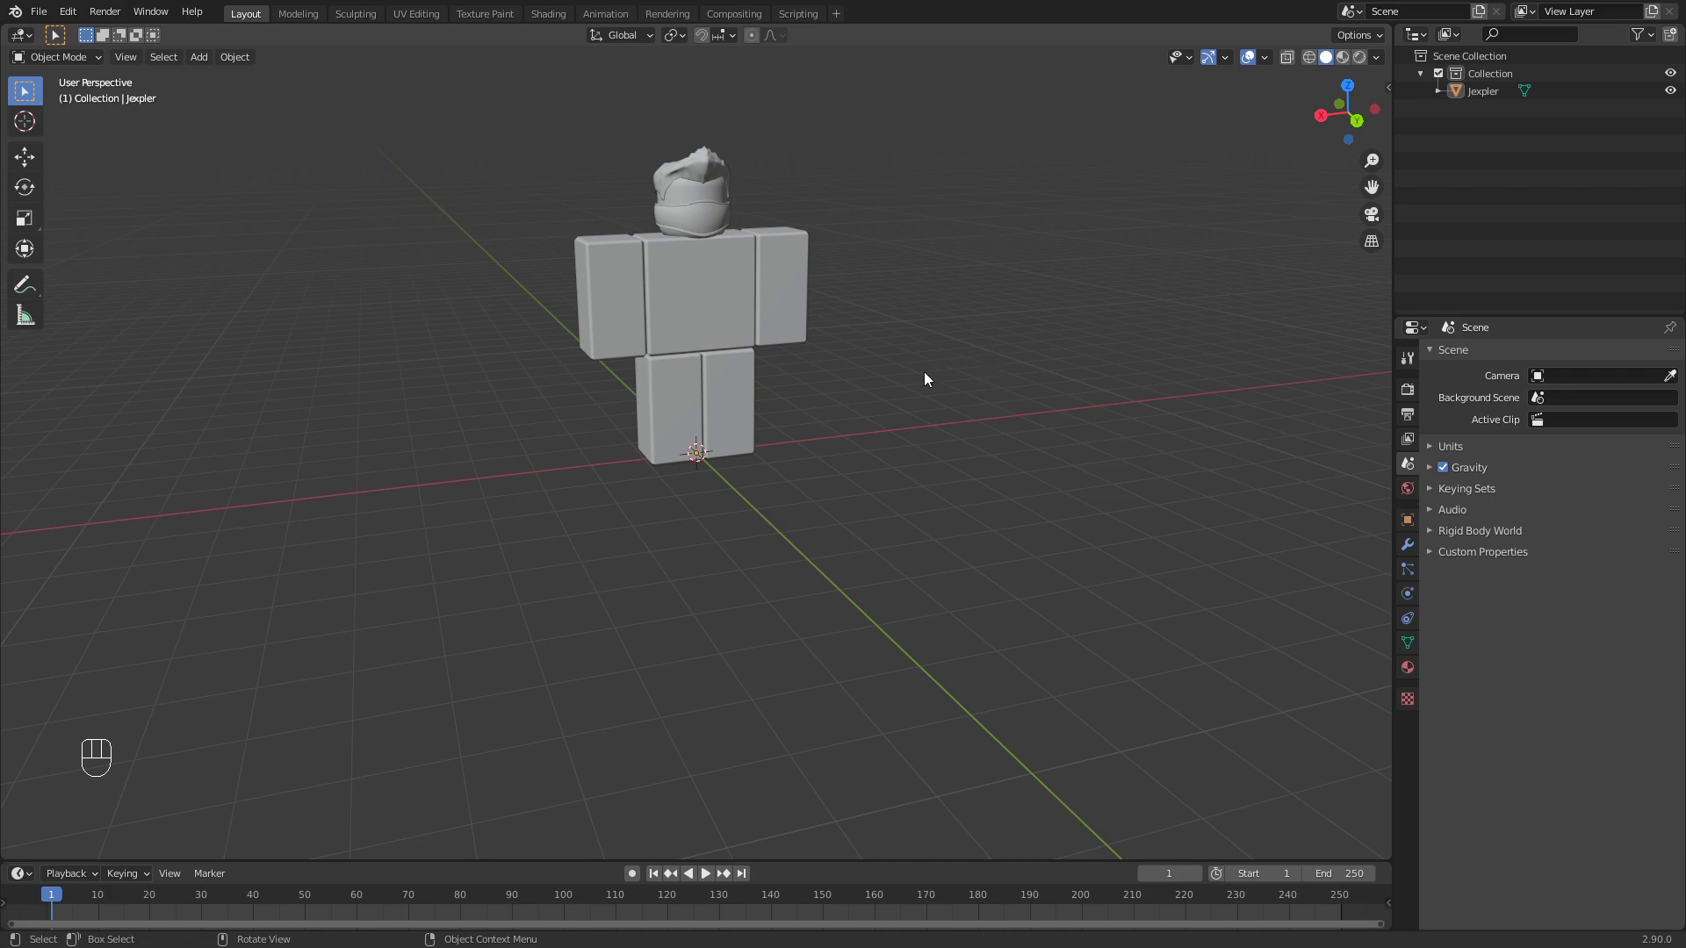
# - Examine the imported avatar up close and from the front and sides
pyautogui.moveTo(913, 420); pyautogui.dragTo(978, 414, button='middle')
pyautogui.scroll(5, 979, 413)
pyautogui.scroll(-5, 980, 406)
pyautogui.scroll(5, 980, 400)
pyautogui.scroll(-5, 981, 393)
pyautogui.scroll(3, 986, 377)
pyautogui.moveTo(988, 372); pyautogui.dragTo(1045, 214, button='middle')
pyautogui.scroll(-1, 1047, 220)
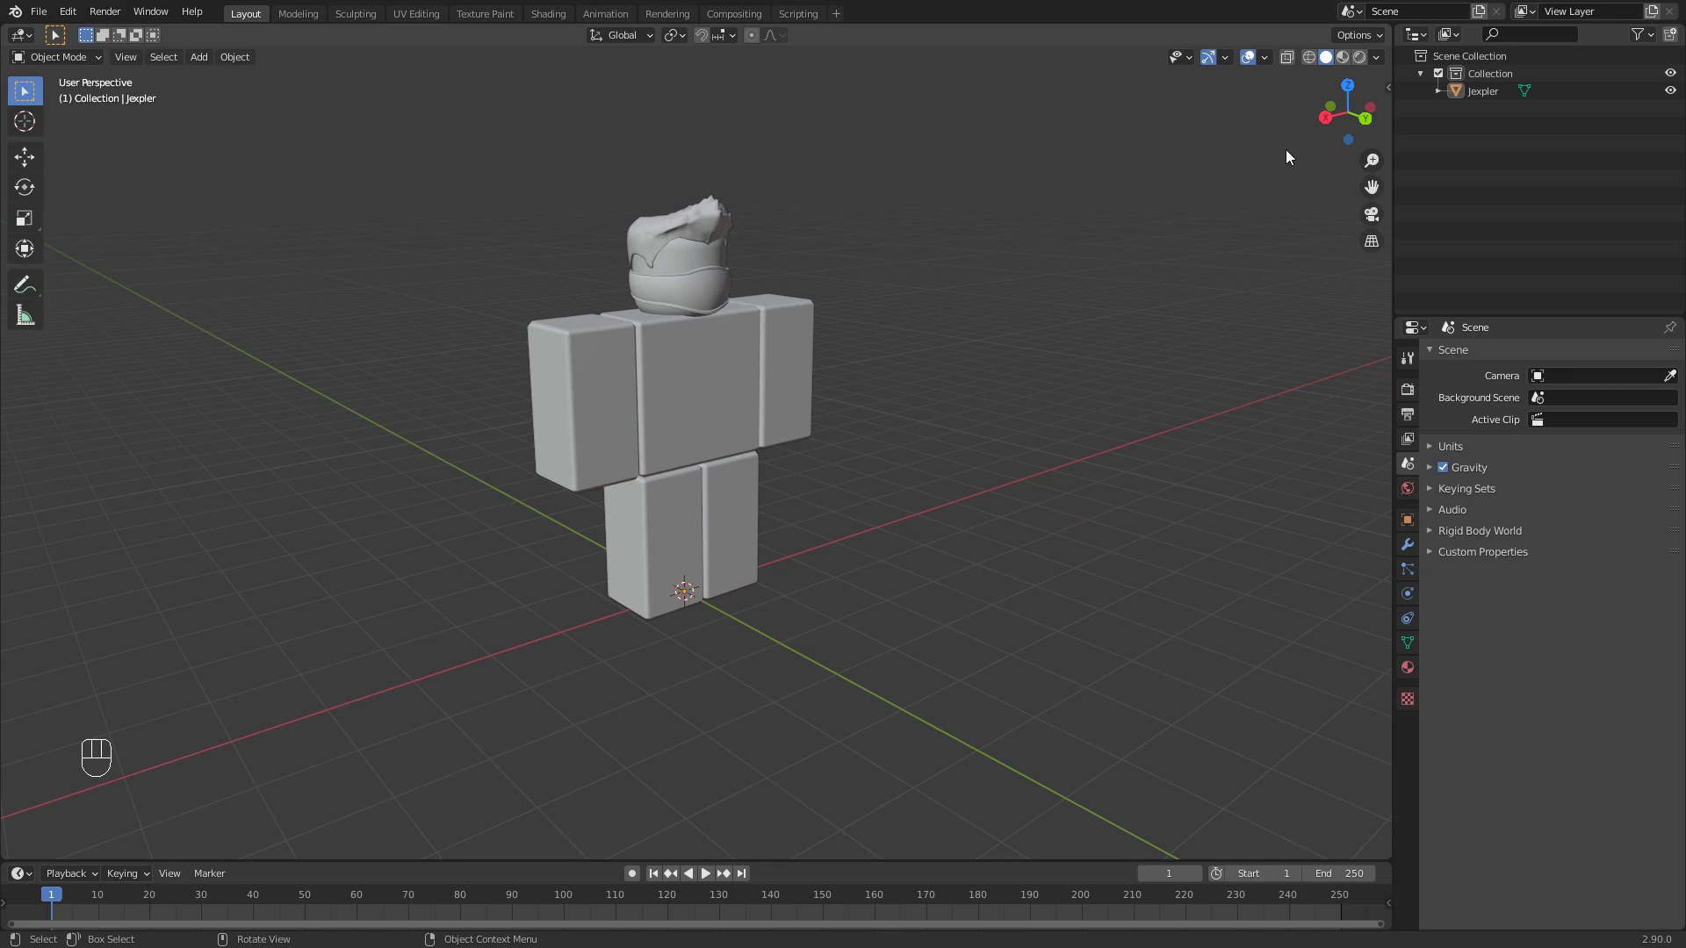
pyautogui.moveTo(1350, 115)
pyautogui.mouseDown()
pyautogui.moveTo(1212, 140)
pyautogui.moveTo(1286, 172)
pyautogui.moveTo(1269, 87)
pyautogui.moveTo(1238, 110)
pyautogui.moveTo(1364, 151)
pyautogui.moveTo(1380, 188)
pyautogui.moveTo(1385, 169)
pyautogui.moveTo(1322, 183)
pyautogui.moveTo(1223, 159)
pyautogui.moveTo(1295, 142)
pyautogui.moveTo(1320, 109)
pyautogui.mouseUp()
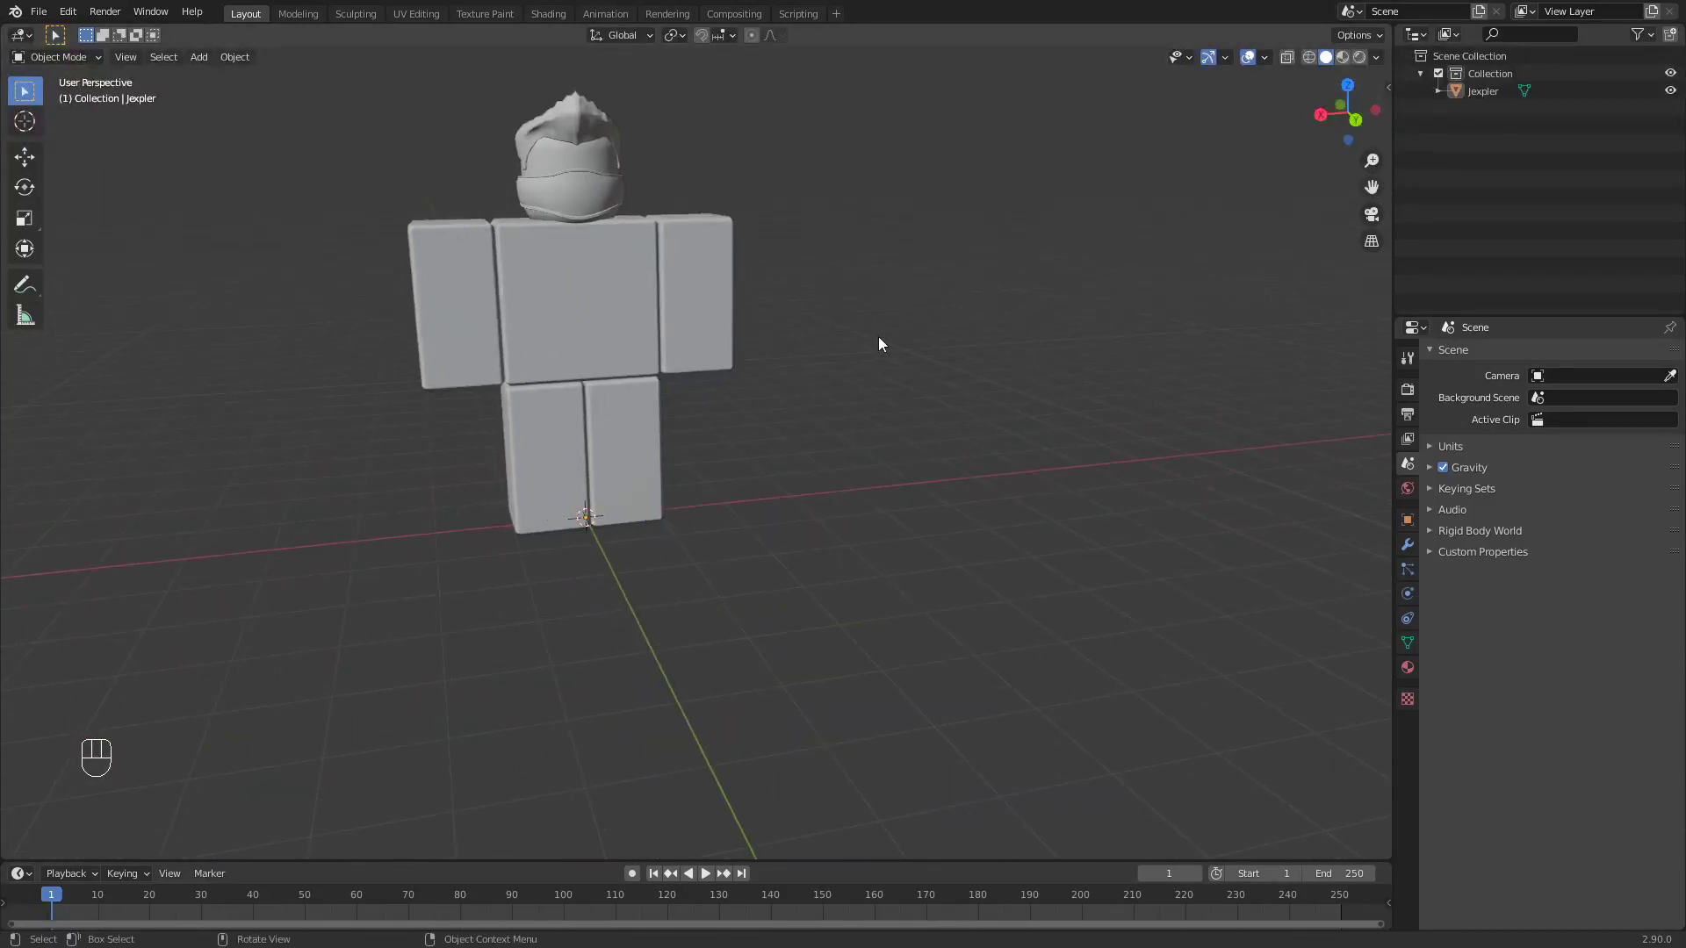
pyautogui.moveTo(879, 338); pyautogui.dragTo(798, 358, button='middle')
pyautogui.keyDown('shift'); pyautogui.moveTo(704, 329); pyautogui.dragTo(806, 297, button='middle'); pyautogui.keyUp('shift')
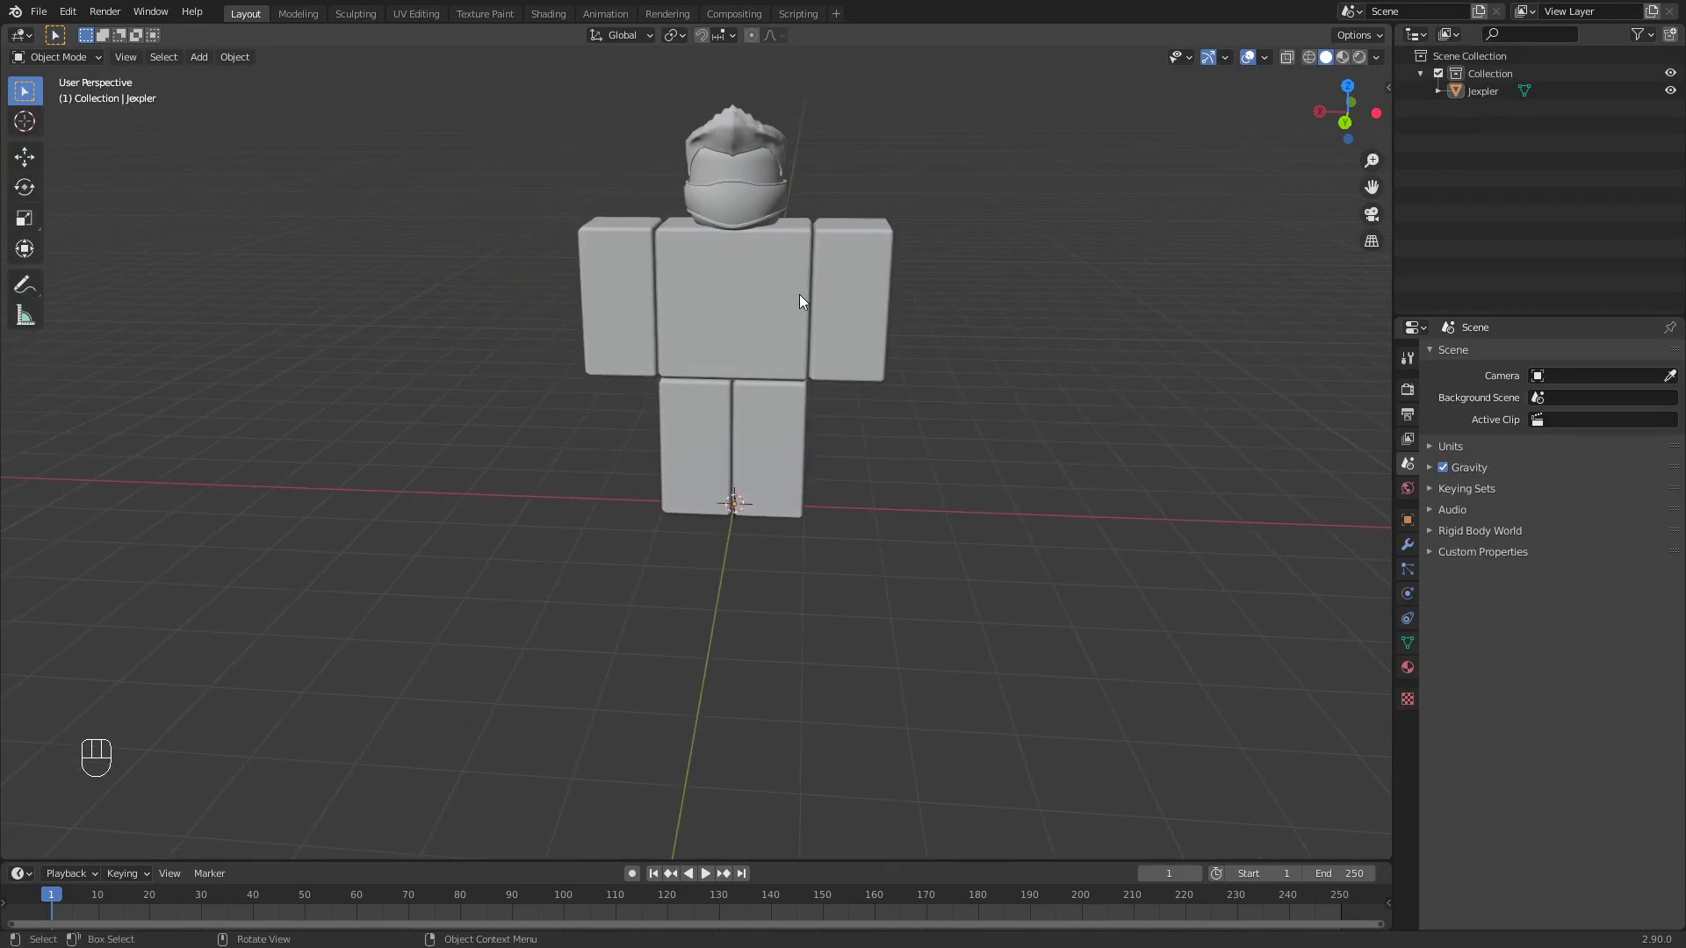
# - Select the avatar mesh and enter Edit Mode
pyautogui.click(835, 286)
pyautogui.keyDown('shift'); pyautogui.moveTo(850, 393); pyautogui.dragTo(797, 486, button='middle'); pyautogui.keyUp('shift')
pyautogui.scroll(5, 797, 486)
pyautogui.scroll(-6, 864, 460)
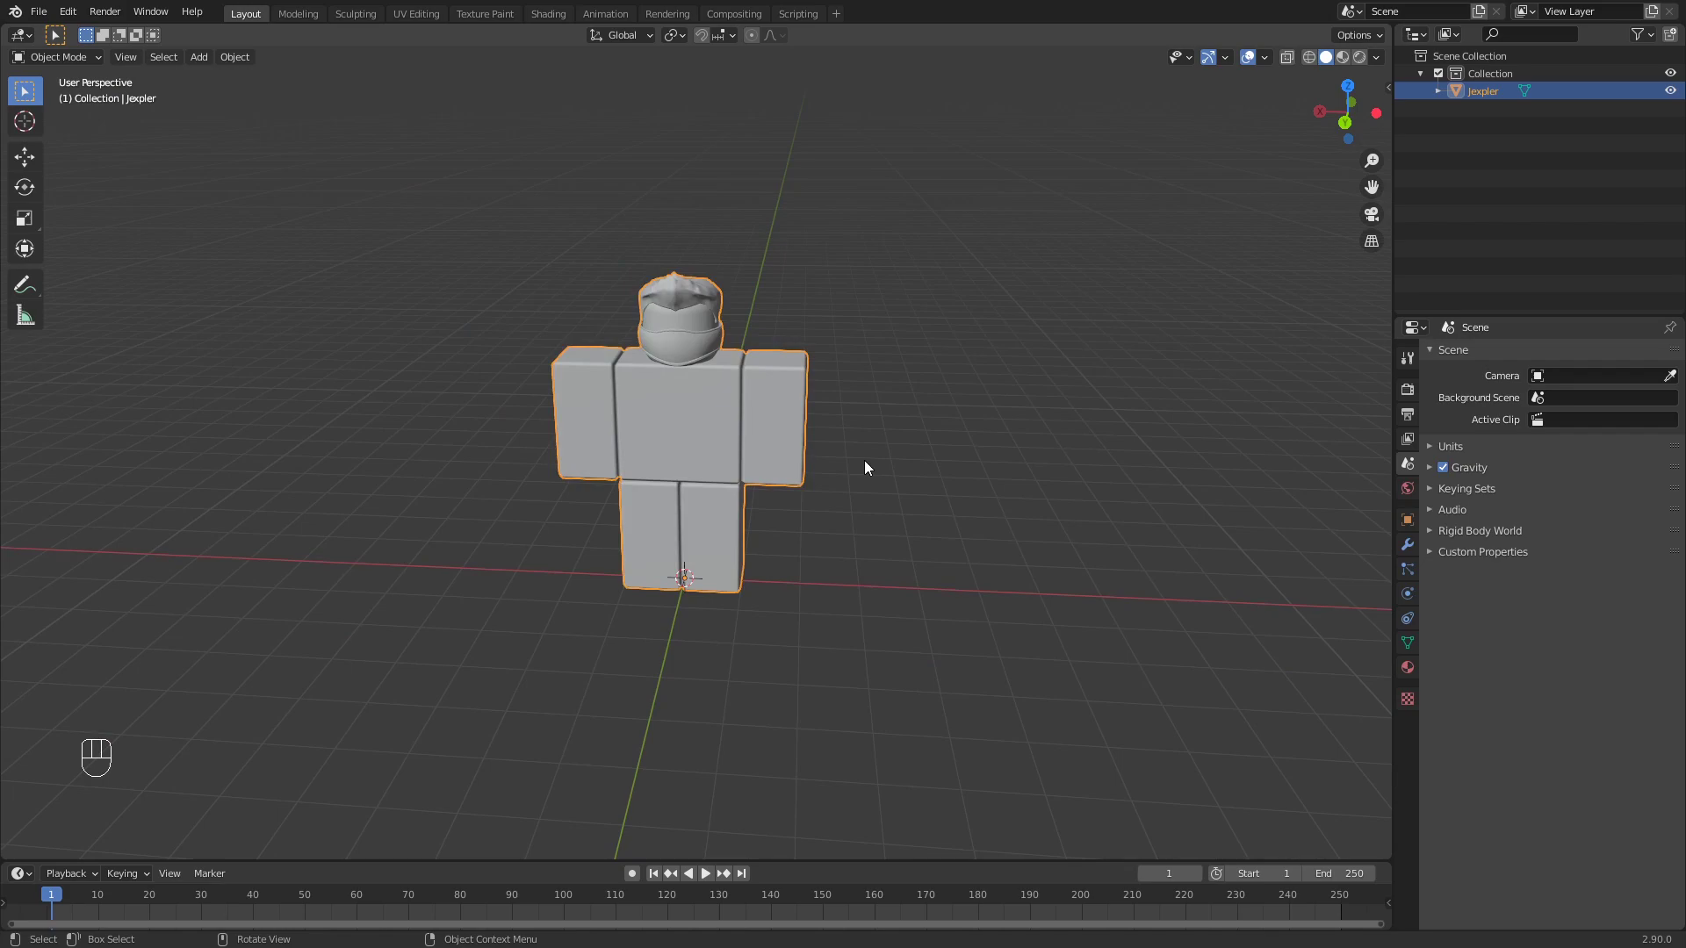
pyautogui.press('Tab')
pyautogui.moveTo(796, 428); pyautogui.dragTo(833, 400, button='middle')
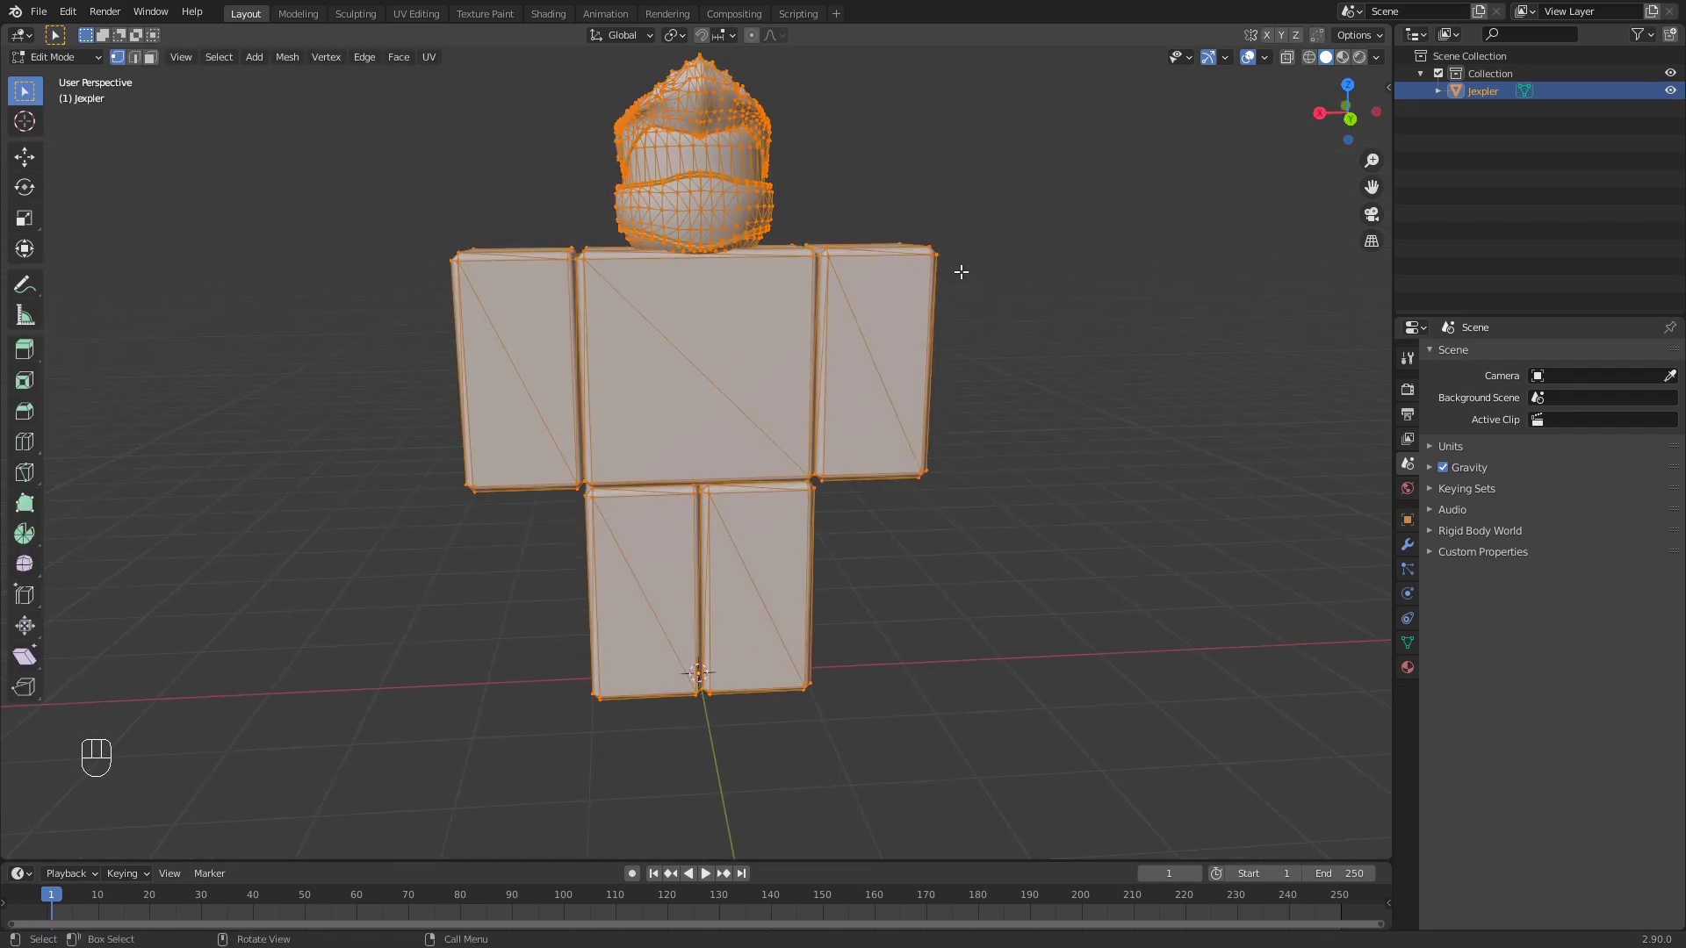
# - Try the edge and face select modes on the avatar mesh and return to vertex select mode
pyautogui.moveTo(965, 279); pyautogui.dragTo(1023, 309, button='middle')
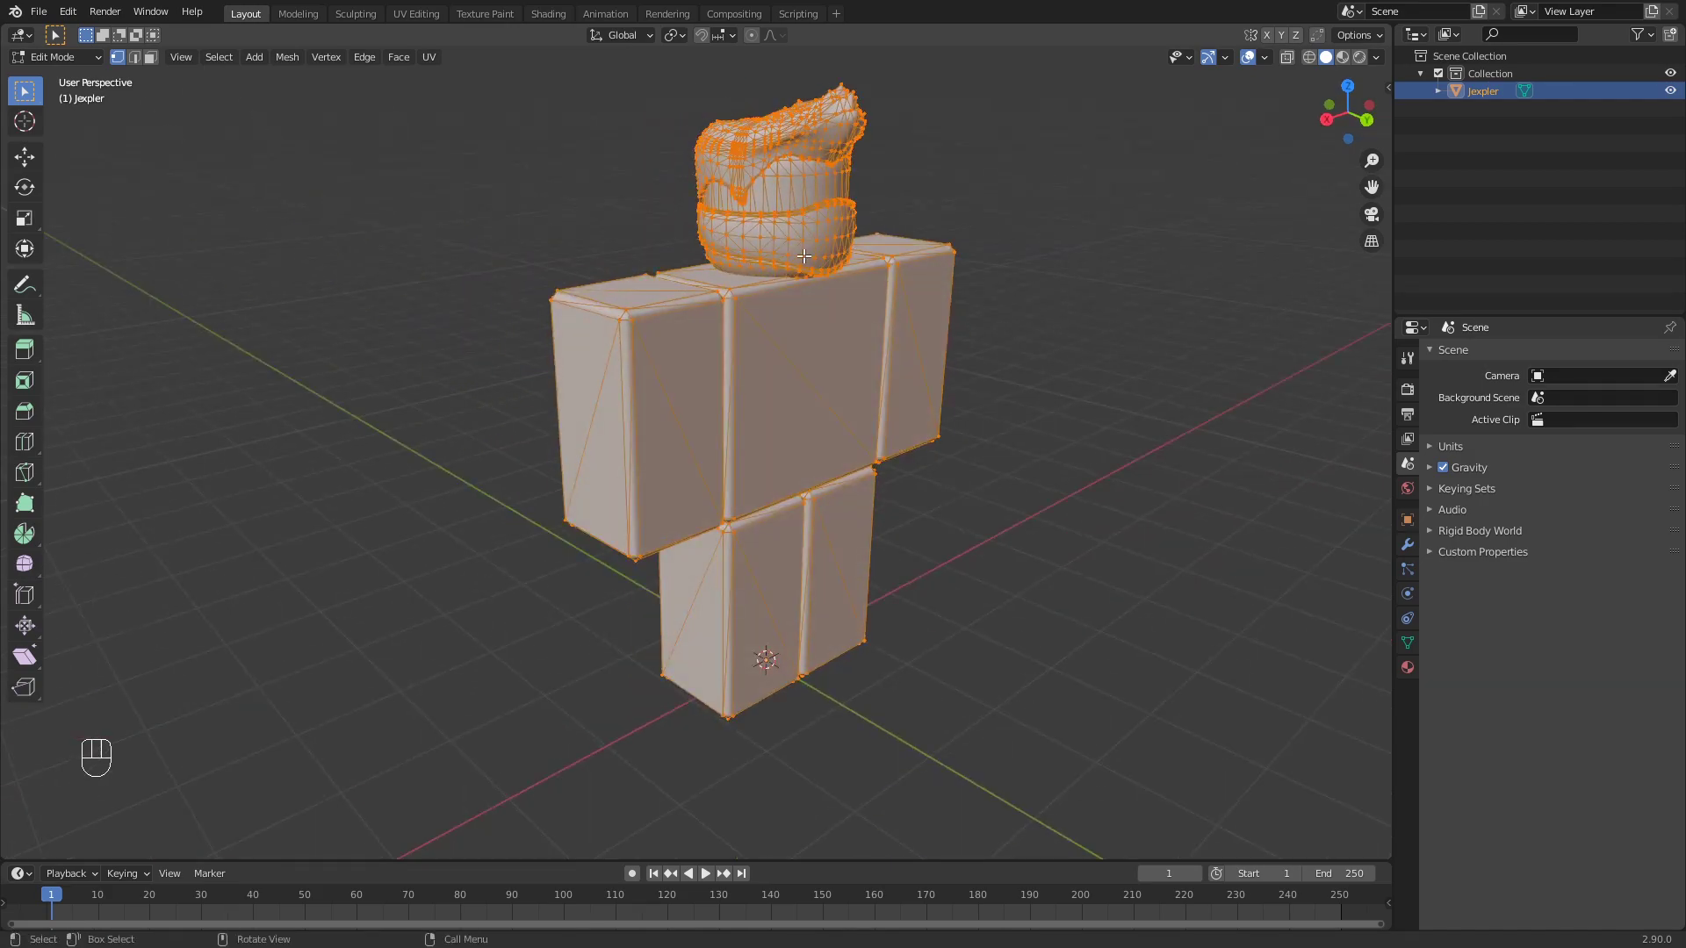
pyautogui.scroll(3, 793, 274)
pyautogui.moveTo(676, 248); pyautogui.dragTo(708, 259, button='middle')
pyautogui.scroll(2, 710, 261)
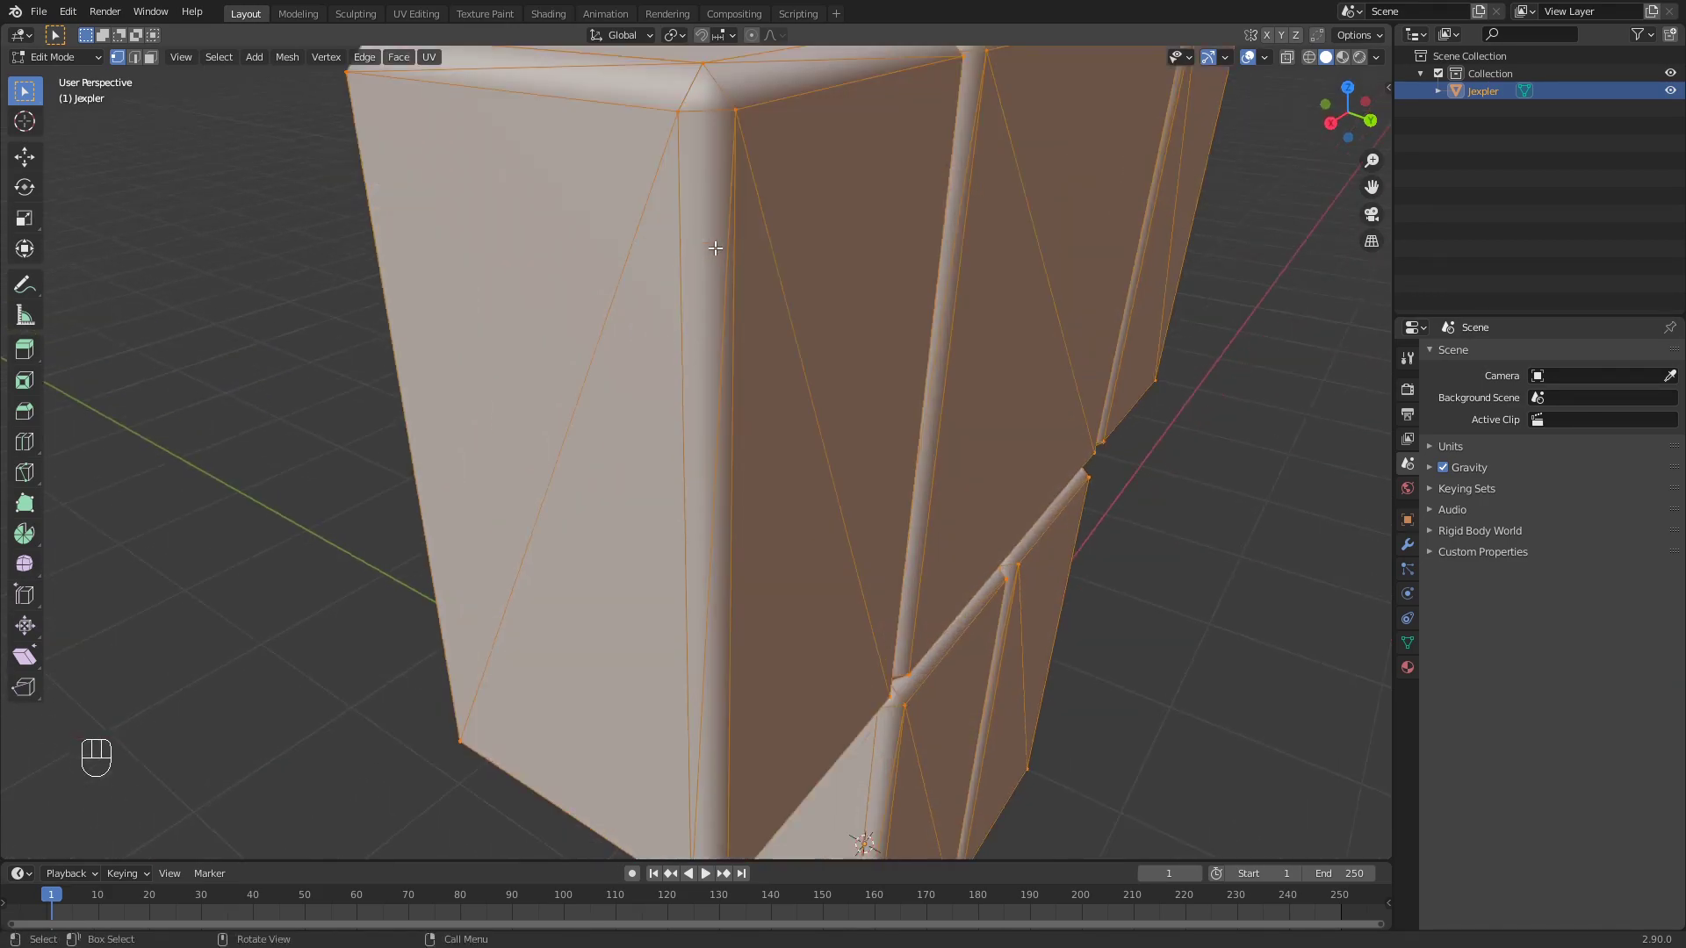
pyautogui.press('2')
pyautogui.scroll(-5, 742, 214)
pyautogui.press('3')
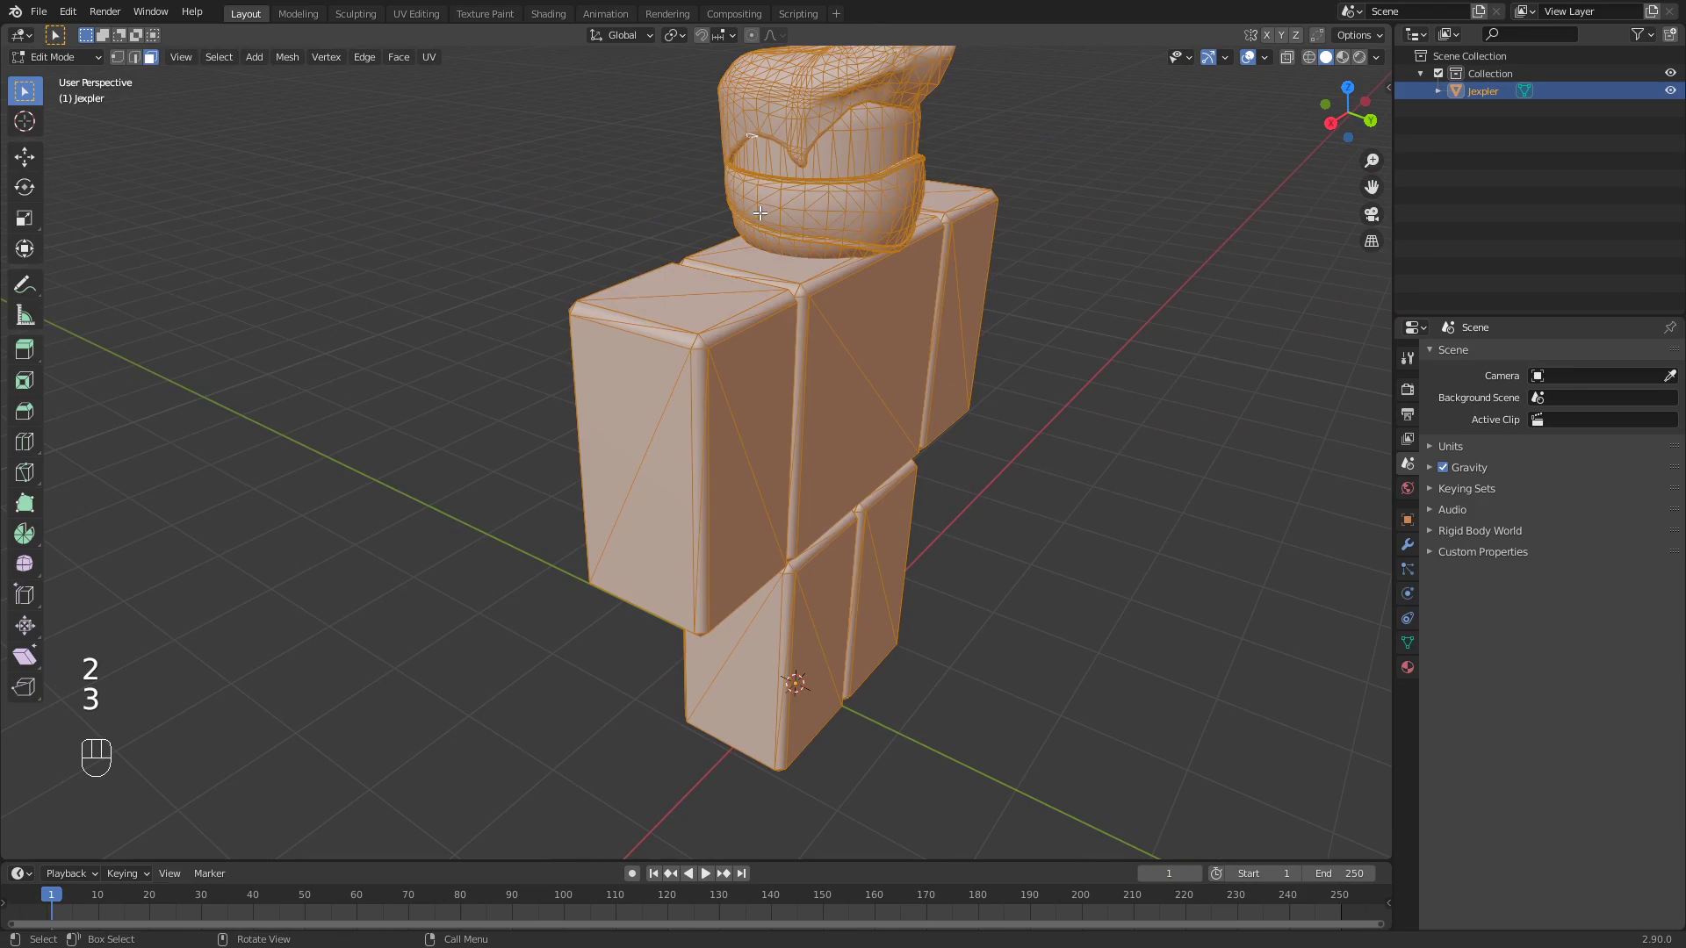
pyautogui.press('1')
# - Select all vertices of the avatar mesh and merge them by distance
pyautogui.moveTo(761, 213); pyautogui.dragTo(808, 144, button='middle')
pyautogui.moveTo(946, 374); pyautogui.dragTo(911, 448, button='middle')
pyautogui.scroll(4, 867, 359)
pyautogui.press('a')
pyautogui.scroll(-6, 864, 369)
pyautogui.keyDown('shift'); pyautogui.moveTo(864, 369); pyautogui.dragTo(867, 439, button='middle'); pyautogui.keyUp('shift')
pyautogui.moveTo(868, 439); pyautogui.dragTo(941, 382, button='middle')
pyautogui.scroll(1, 940, 382)
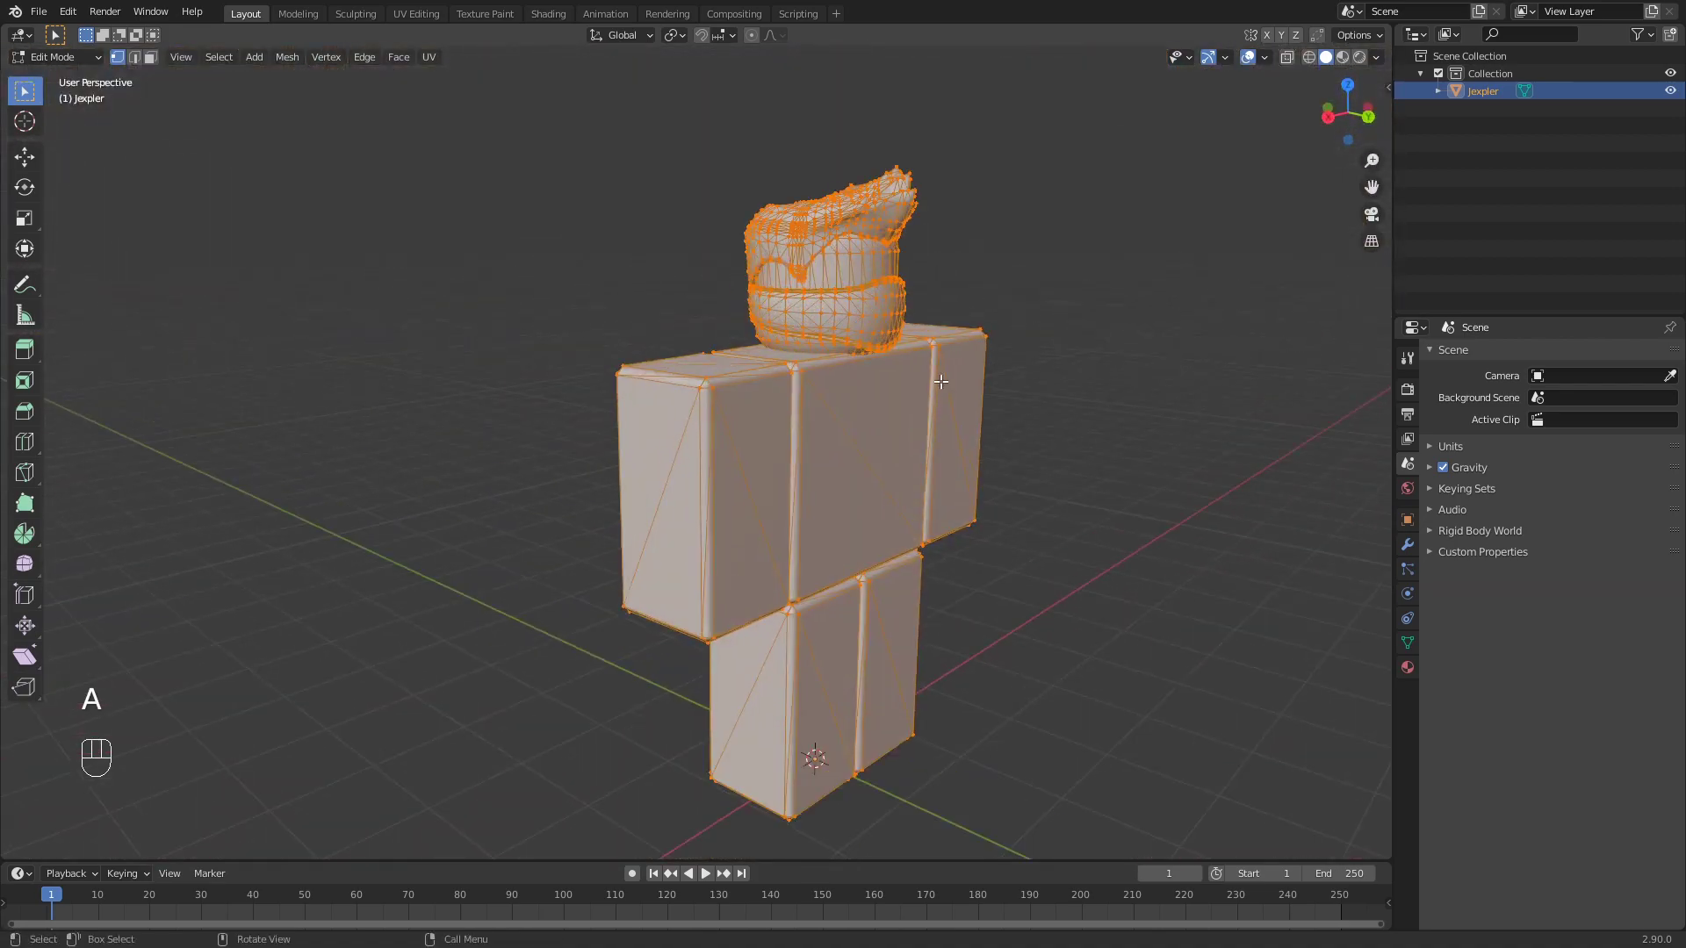
pyautogui.press('m')
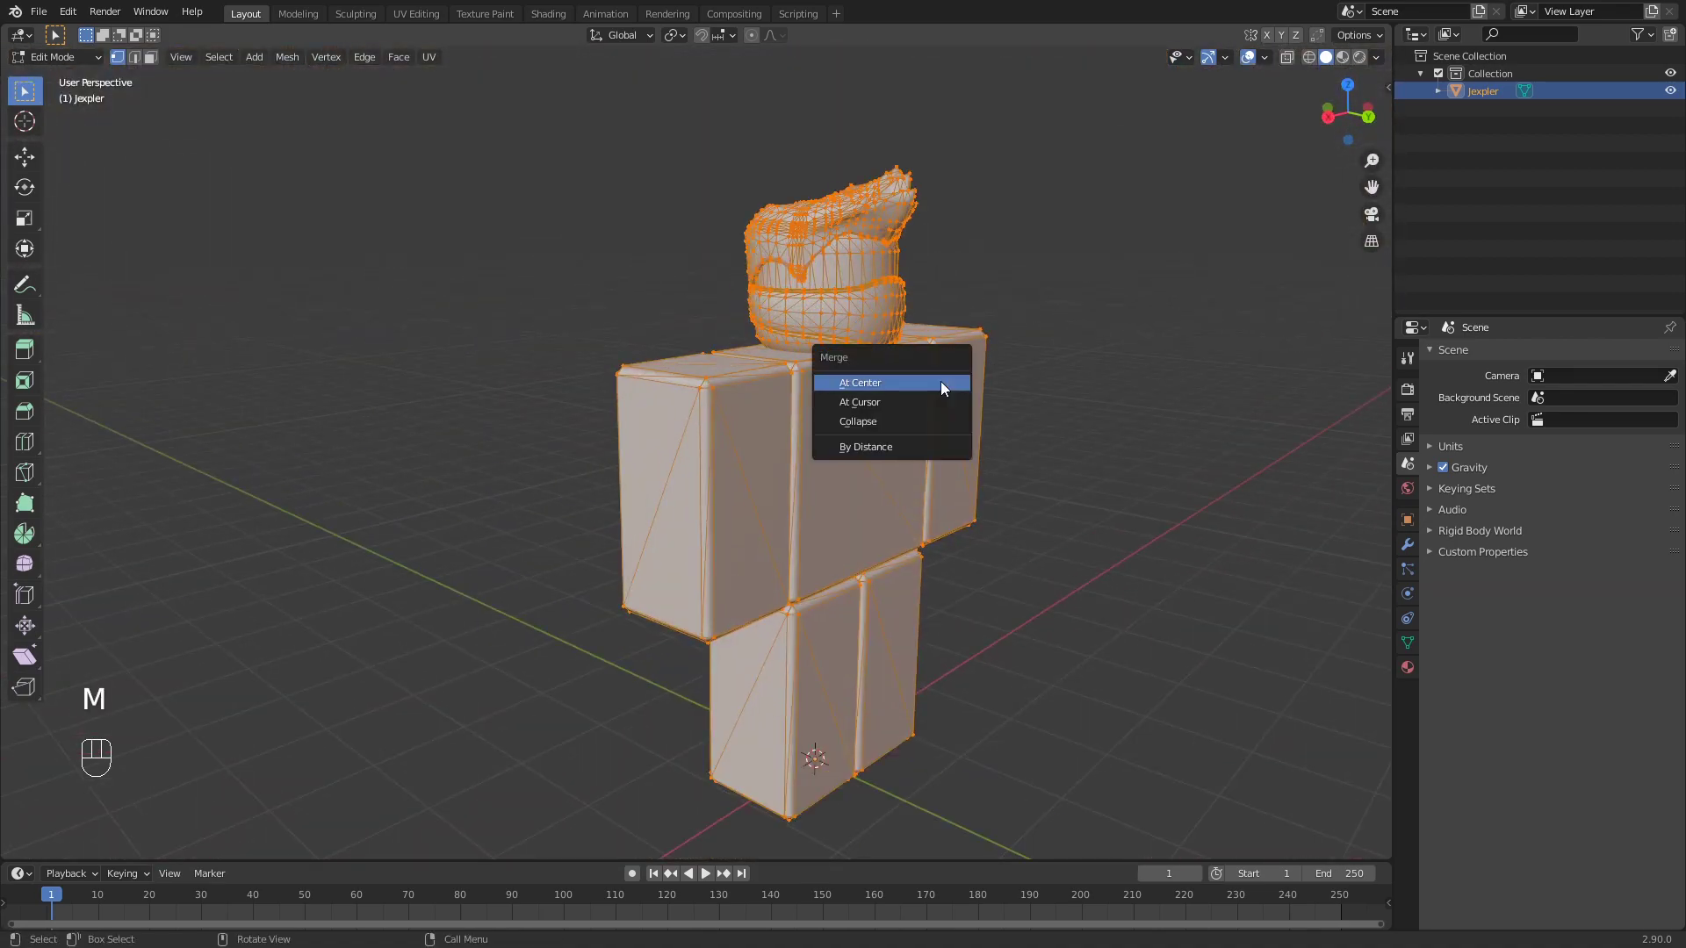
pyautogui.click(894, 450)
# - Convert the triangles of the whole avatar mesh to quads
pyautogui.moveTo(1016, 501); pyautogui.dragTo(806, 493, button='middle')
pyautogui.scroll(5, 966, 486)
pyautogui.scroll(-4, 679, 494)
pyautogui.scroll(4, 836, 515)
pyautogui.scroll(-5, 835, 514)
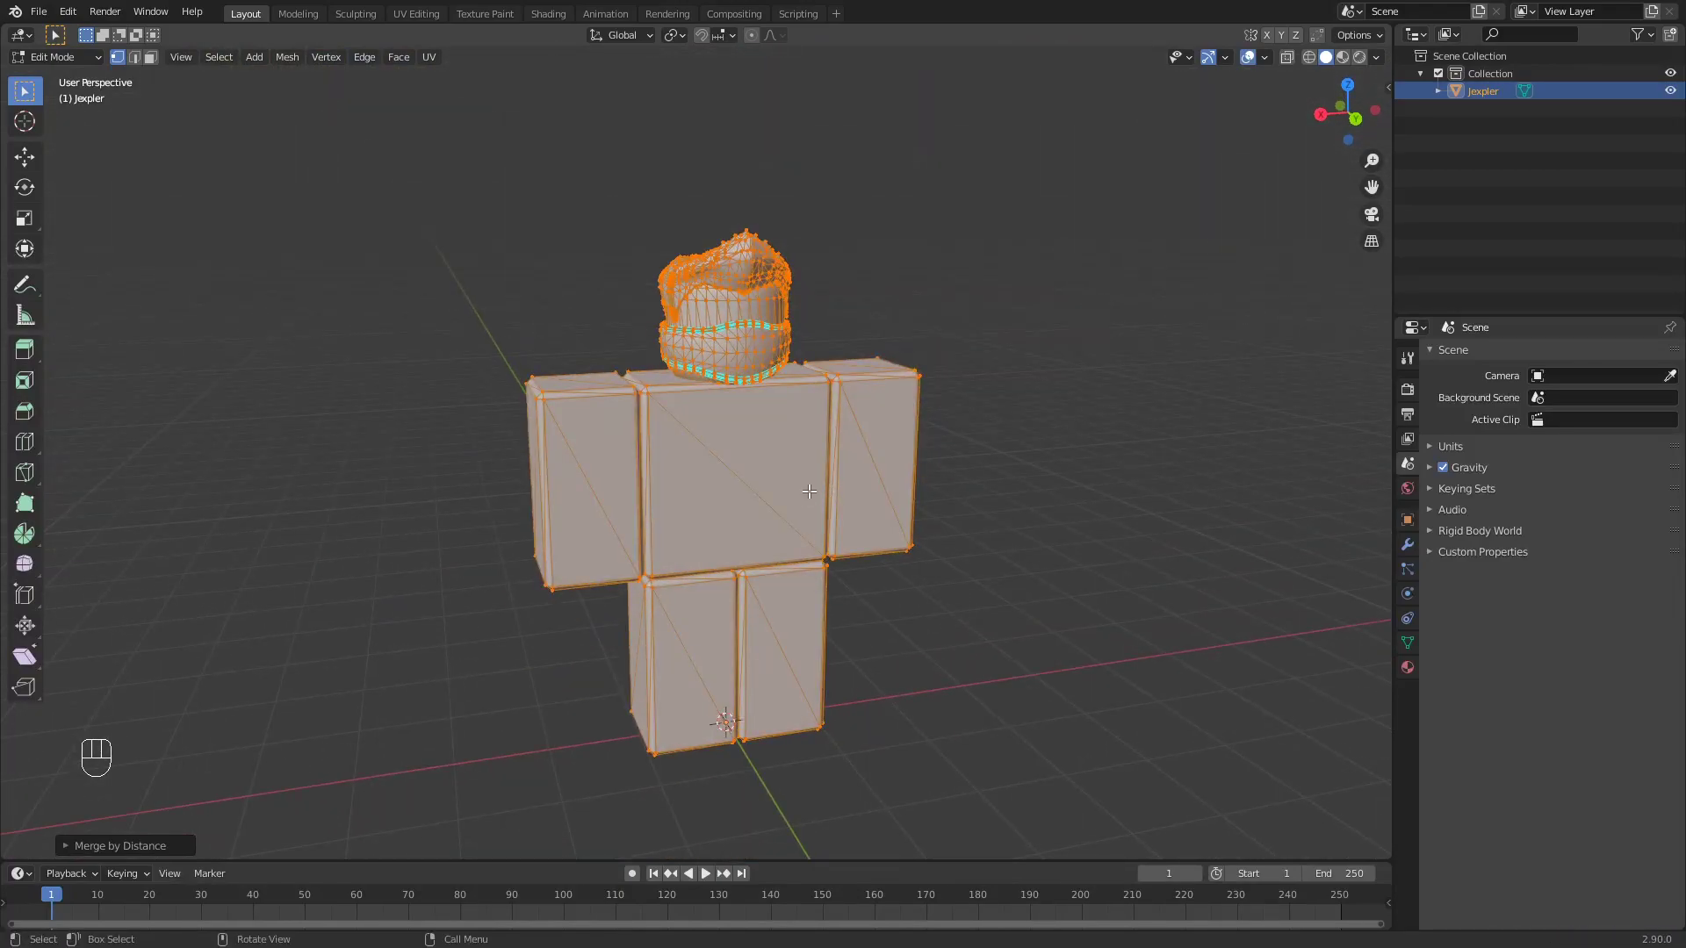
pyautogui.hotkey('alt', 'j')
pyautogui.scroll(5, 817, 492)
pyautogui.moveTo(833, 496); pyautogui.dragTo(861, 471, button='middle')
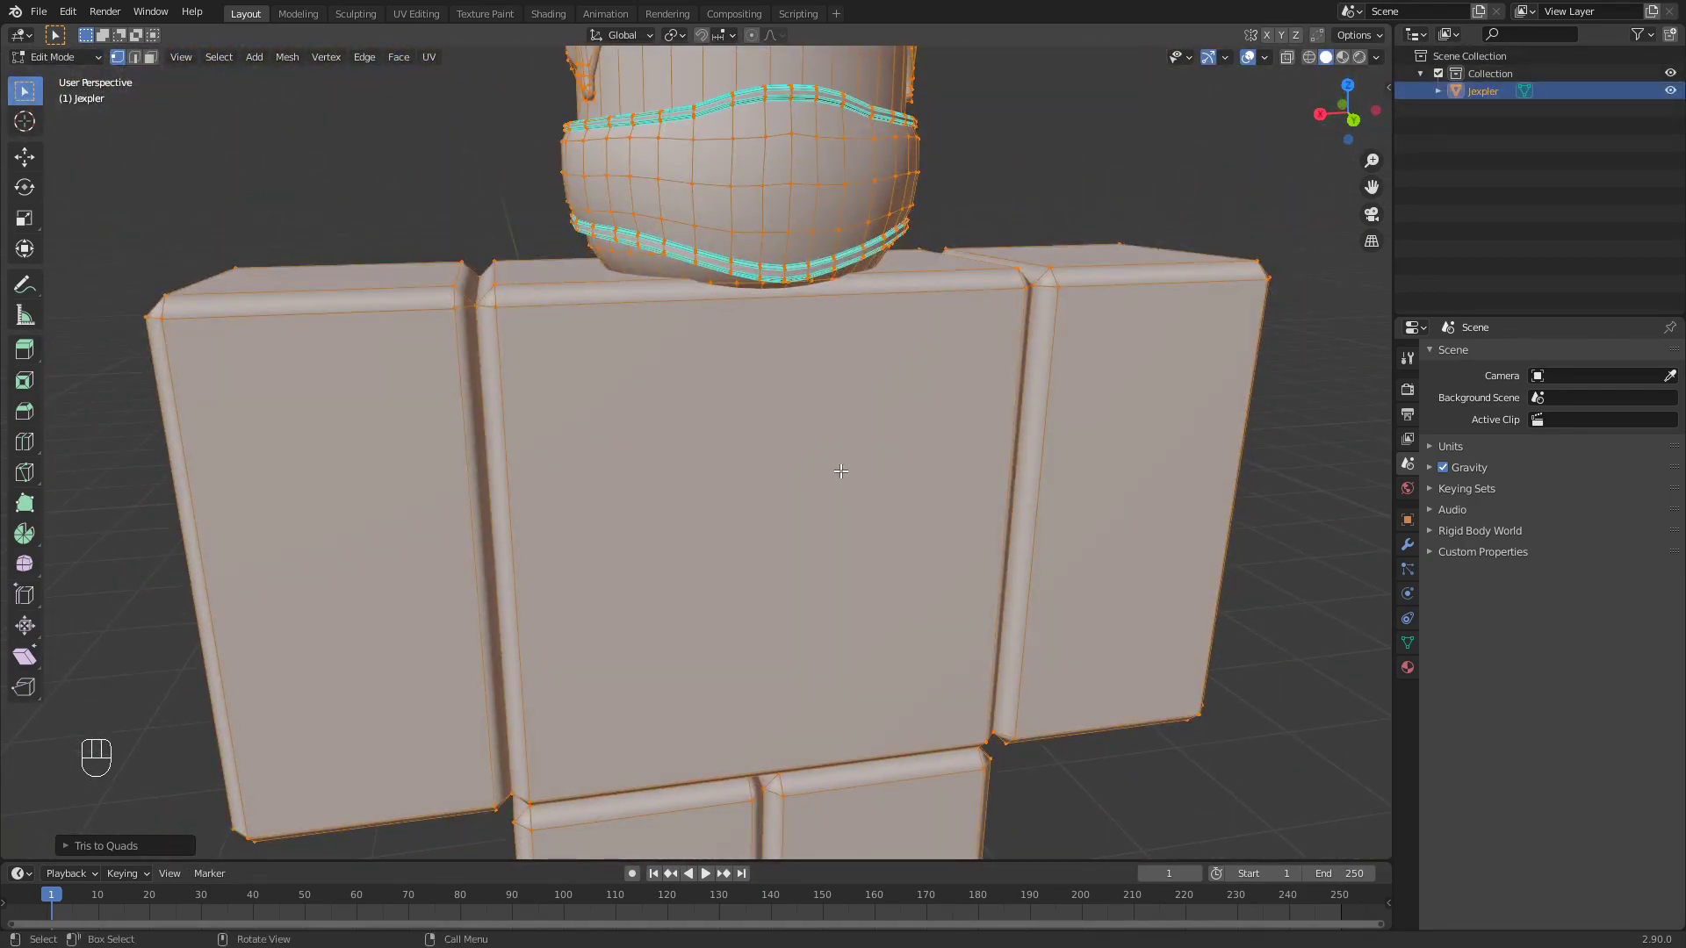
# - Separate the avatar mesh by loose parts and return to Object Mode
pyautogui.scroll(-3, 966, 479)
pyautogui.moveTo(978, 456); pyautogui.dragTo(930, 450, button='middle')
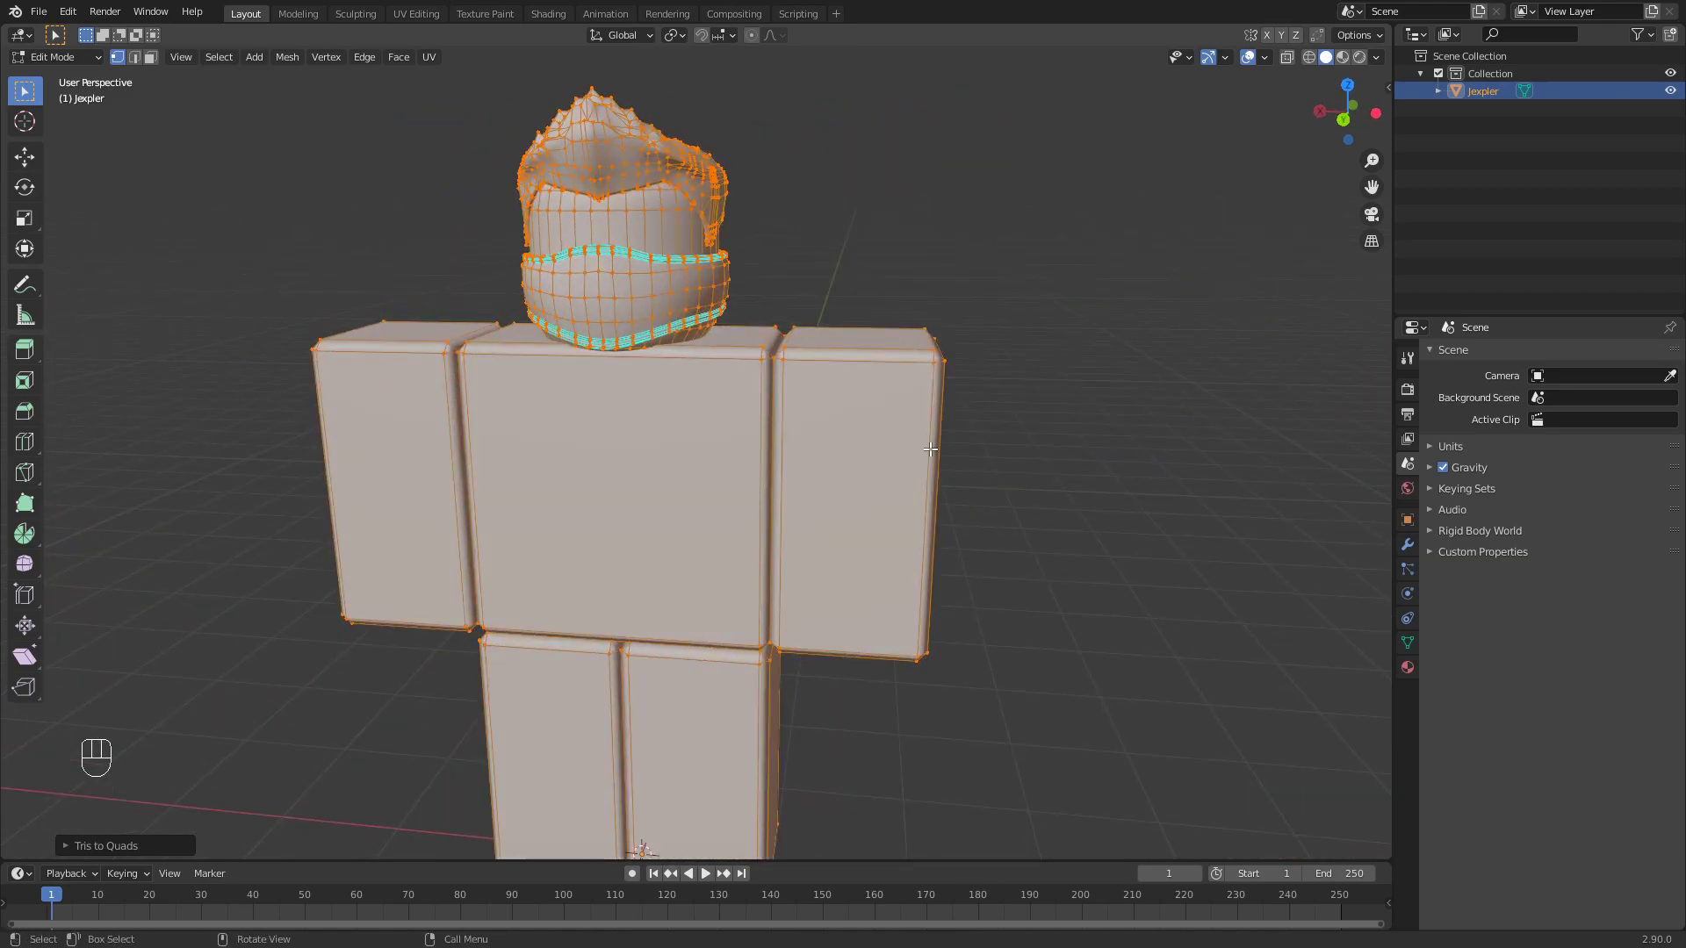
pyautogui.press('p')
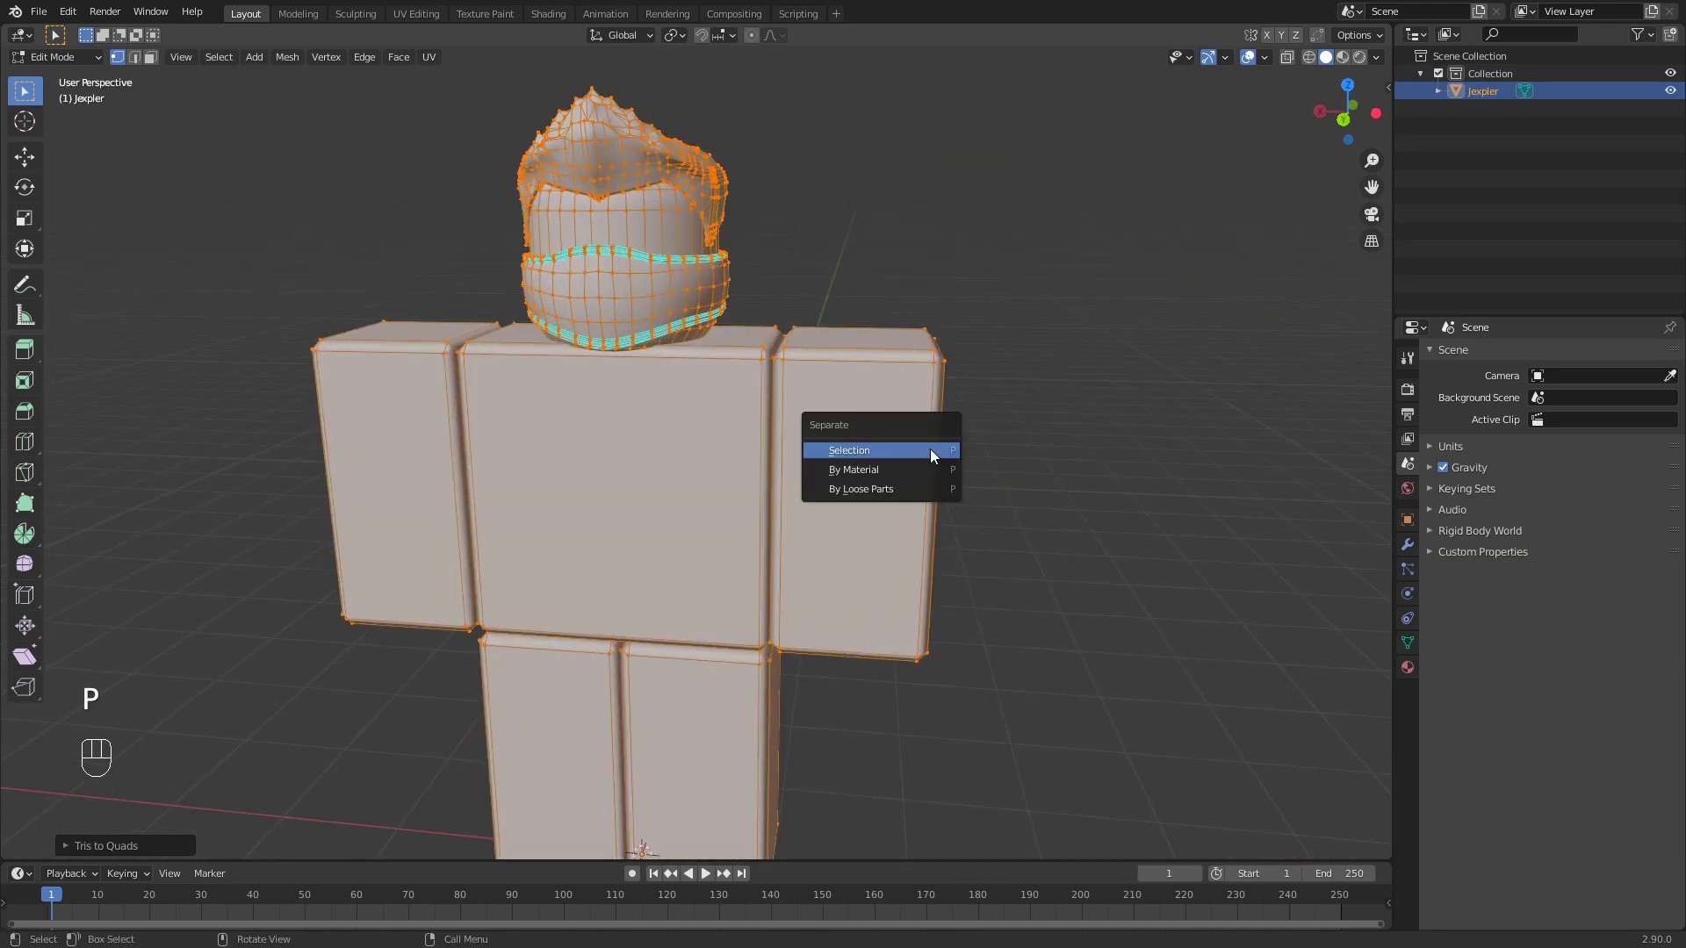
pyautogui.click(866, 491)
pyautogui.moveTo(866, 490); pyautogui.dragTo(835, 482, button='middle')
pyautogui.scroll(-1, 835, 482)
pyautogui.press('Tab')
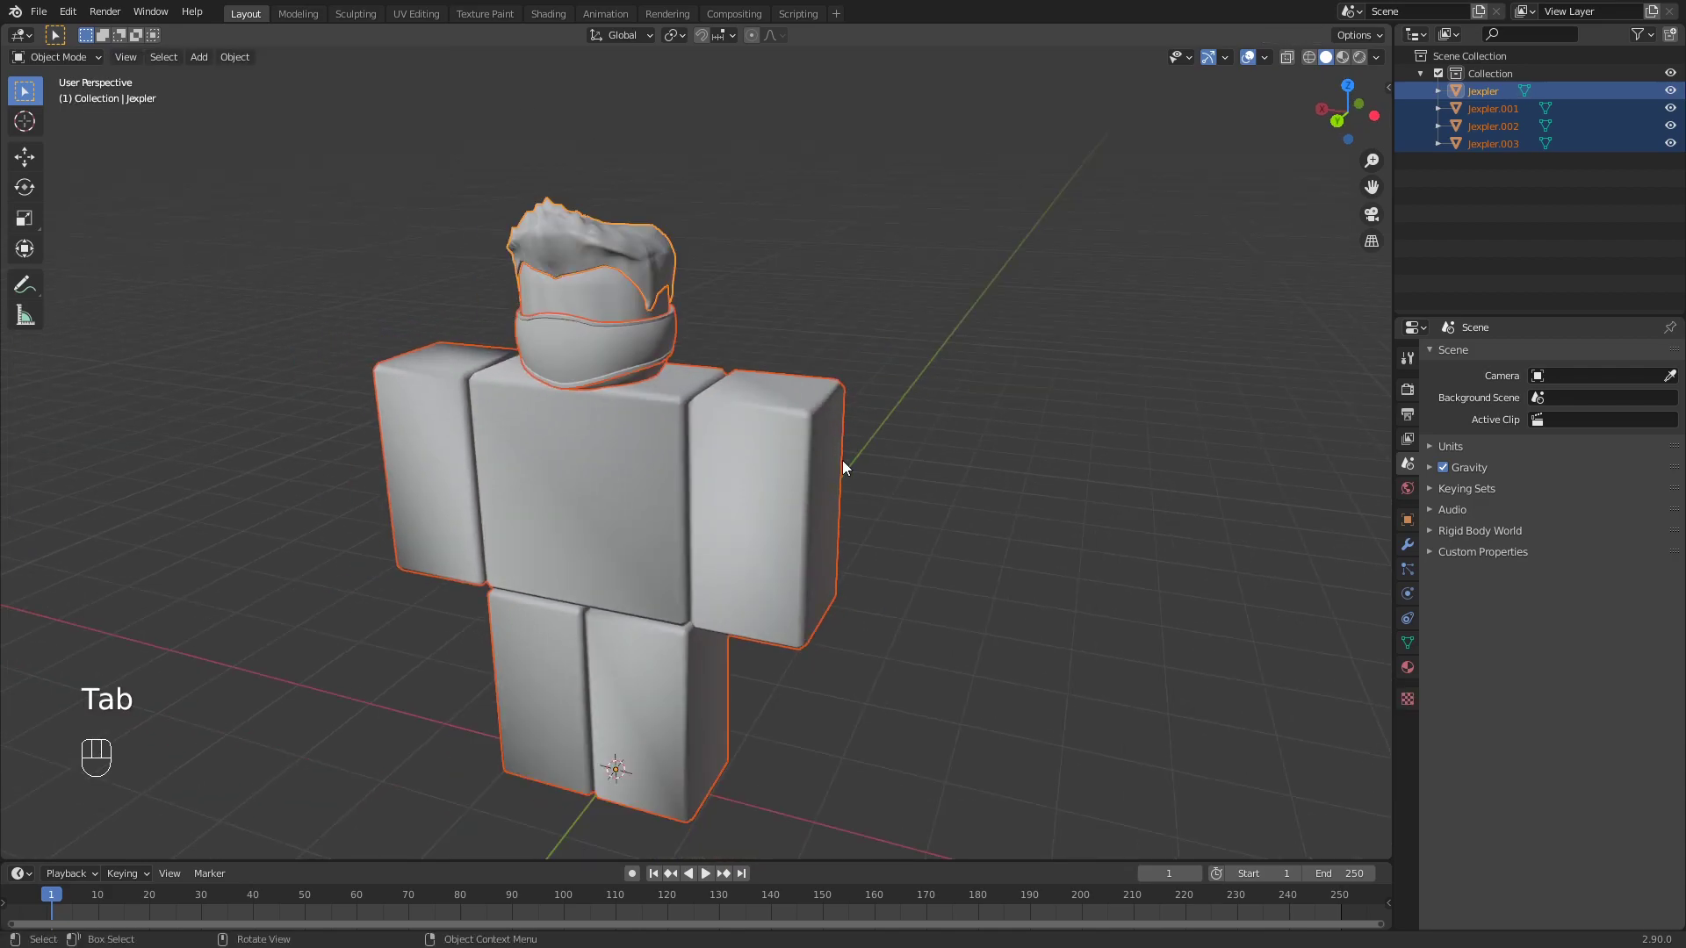
# - Delete the avatar's body and head objects, keeping the hair and the mask
pyautogui.click(866, 371)
pyautogui.moveTo(862, 370); pyautogui.dragTo(1150, 342, button='middle')
pyautogui.scroll(4, 1117, 350)
pyautogui.scroll(-1, 1150, 342)
pyautogui.moveTo(1021, 499); pyautogui.dragTo(861, 425, button='middle')
pyautogui.scroll(-4, 741, 453)
pyautogui.scroll(-1, 813, 425)
pyautogui.click(809, 425)
pyautogui.press('Delete')
pyautogui.scroll(2, 761, 437)
pyautogui.click(741, 409)
pyautogui.press('Delete')
pyautogui.scroll(2, 825, 439)
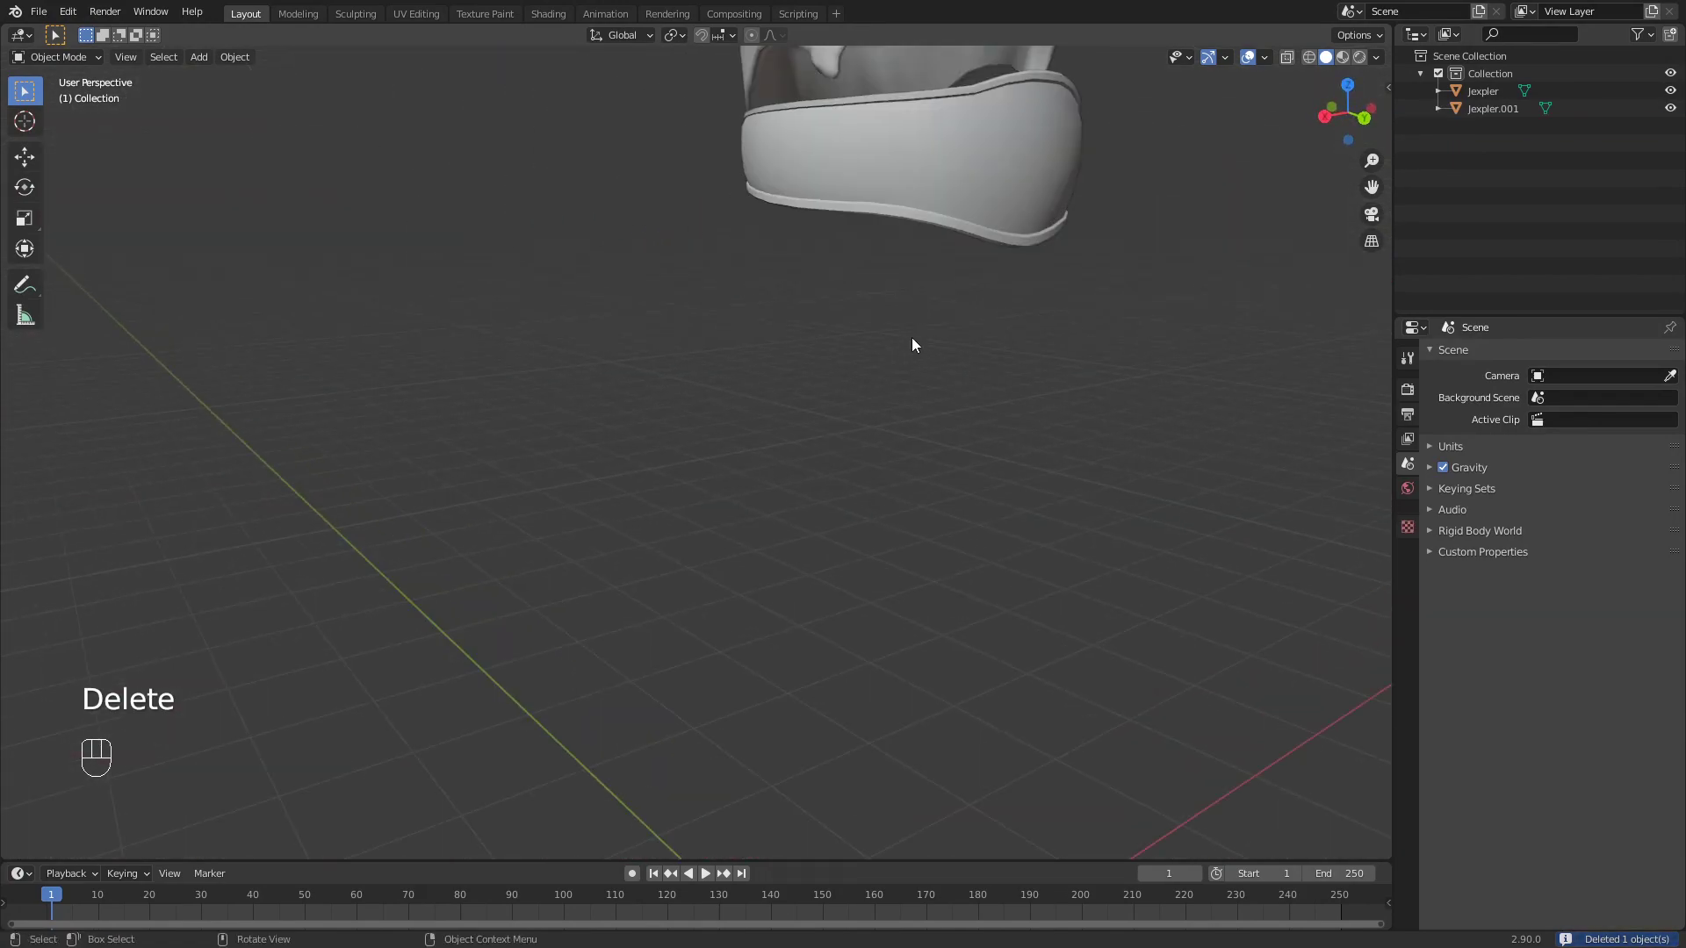
# - Shade the mask flat and turn off Auto Smooth in its normals settings
pyautogui.keyDown('shift'); pyautogui.moveTo(878, 269); pyautogui.dragTo(669, 535, button='middle'); pyautogui.keyUp('shift')
pyautogui.moveTo(669, 535); pyautogui.dragTo(694, 503, button='middle')
pyautogui.scroll(2, 671, 540)
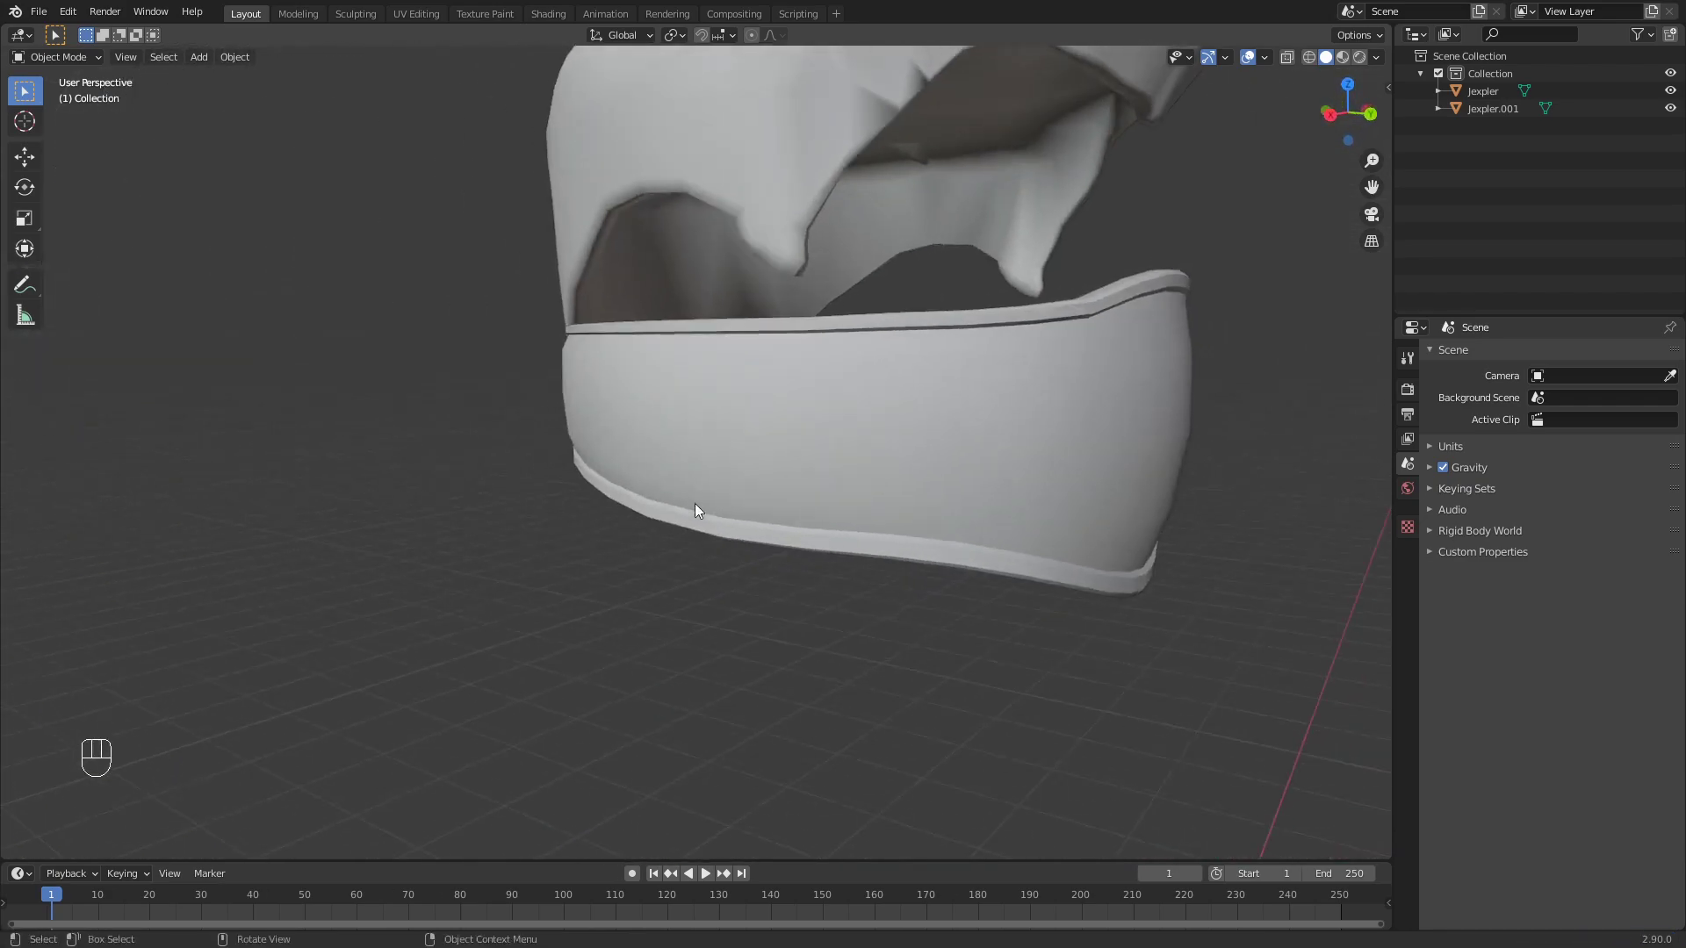
pyautogui.click(908, 466)
pyautogui.moveTo(913, 466); pyautogui.dragTo(887, 449, button='middle')
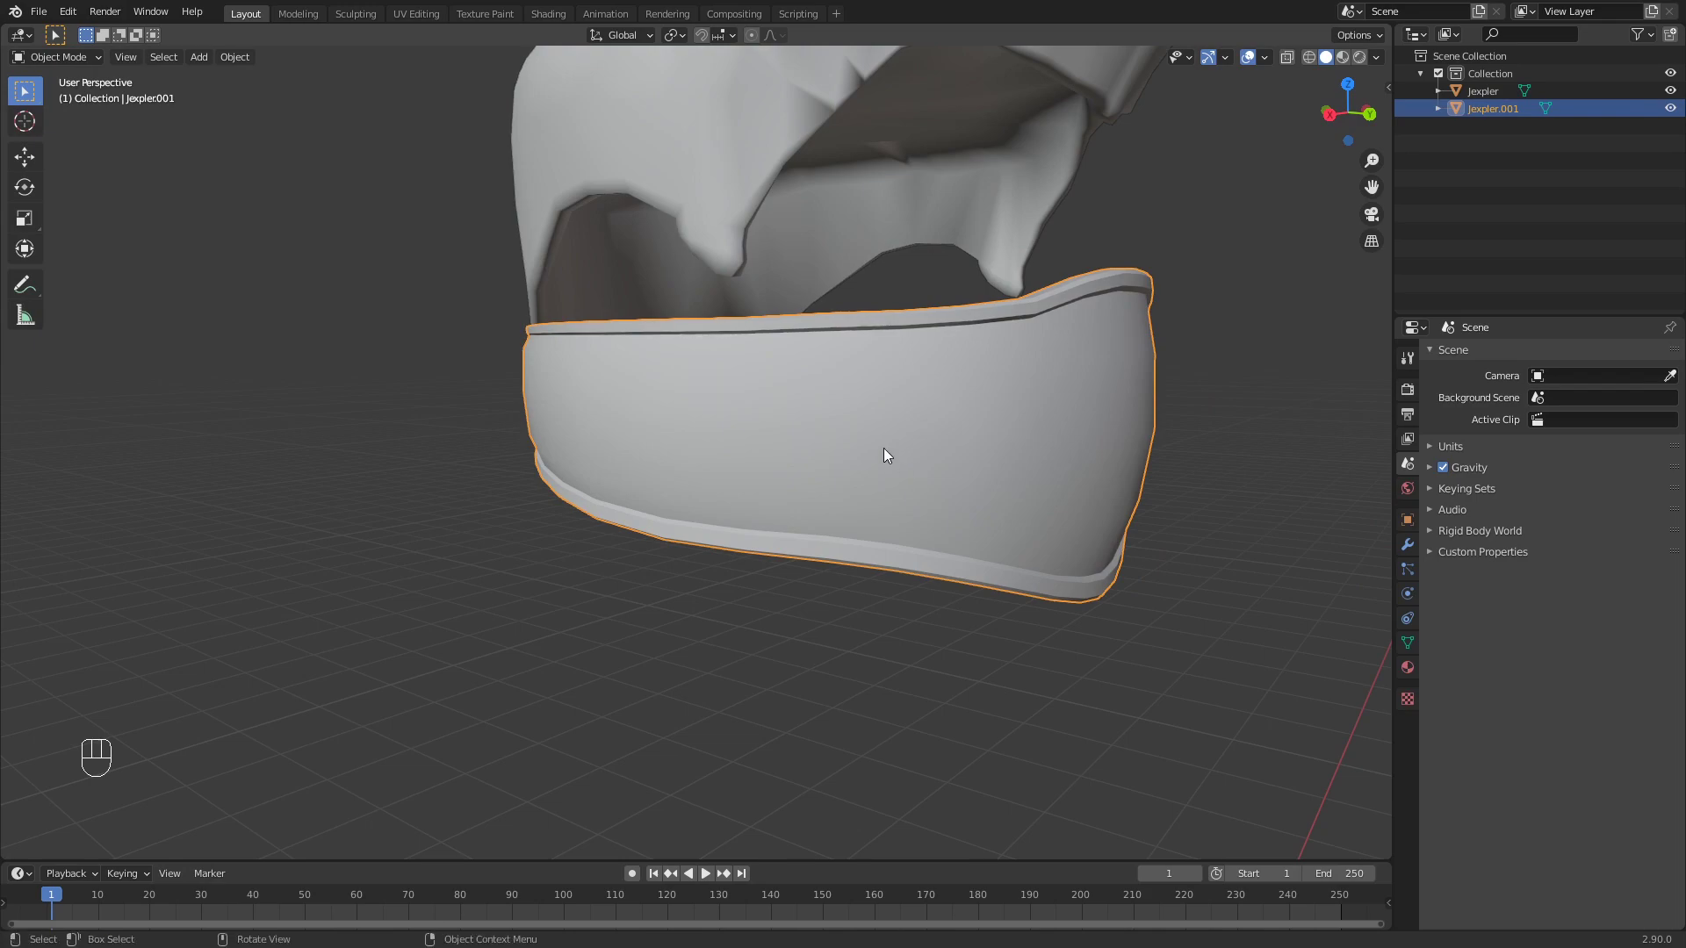
pyautogui.rightClick(876, 446)
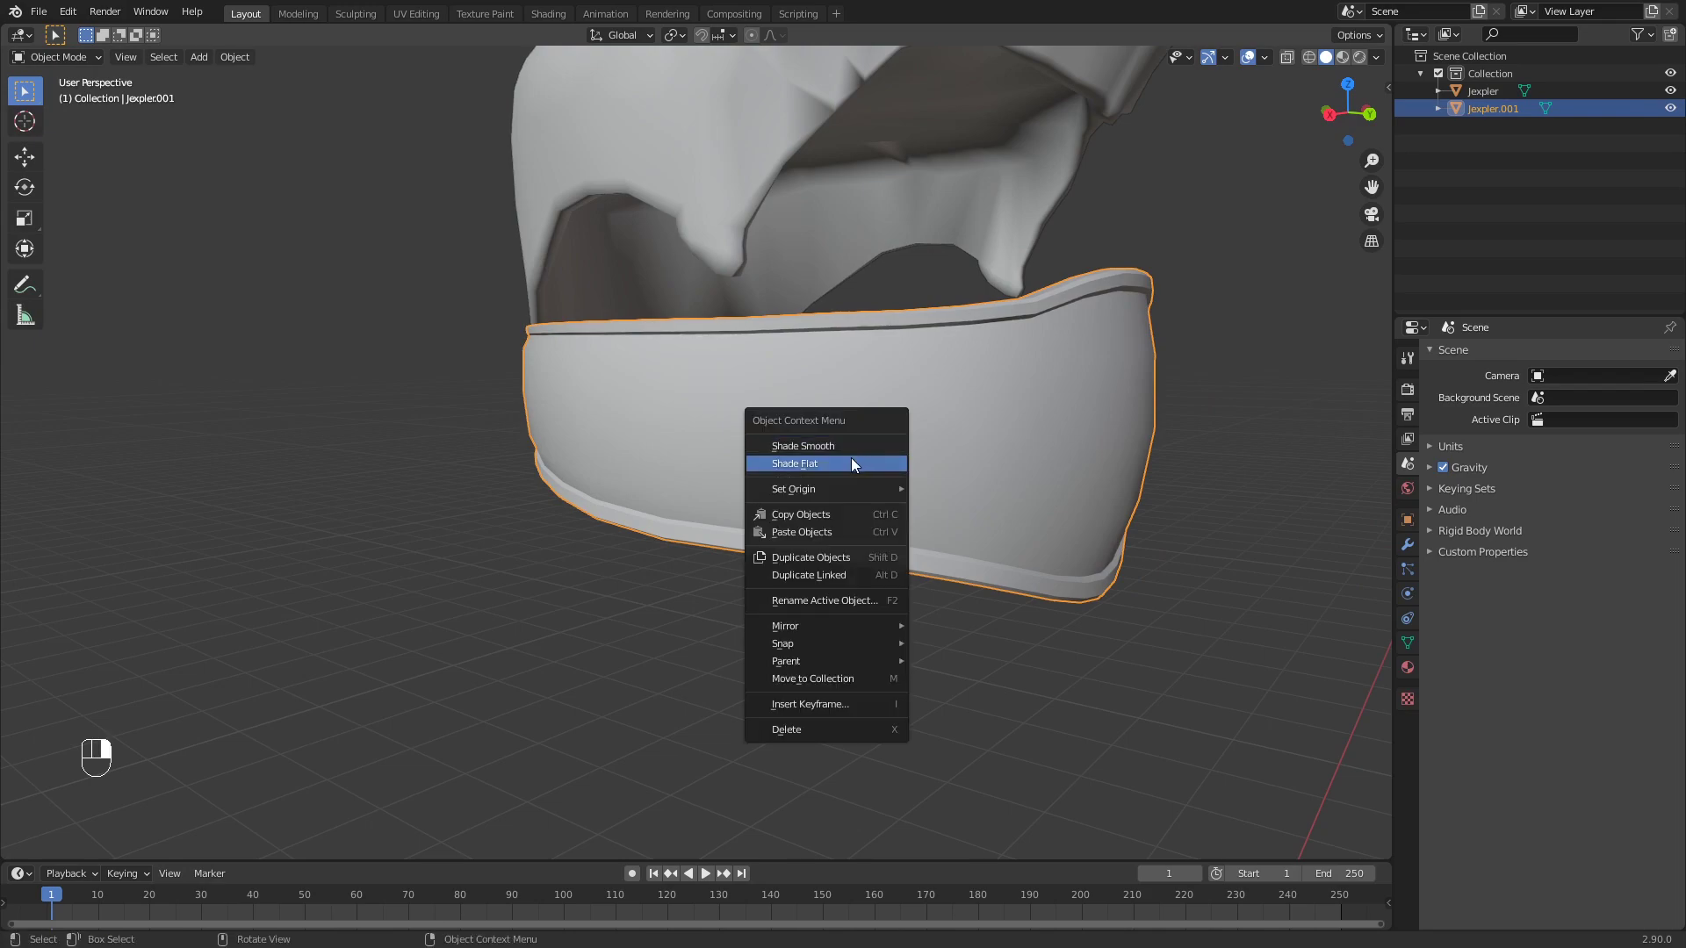
pyautogui.click(850, 456)
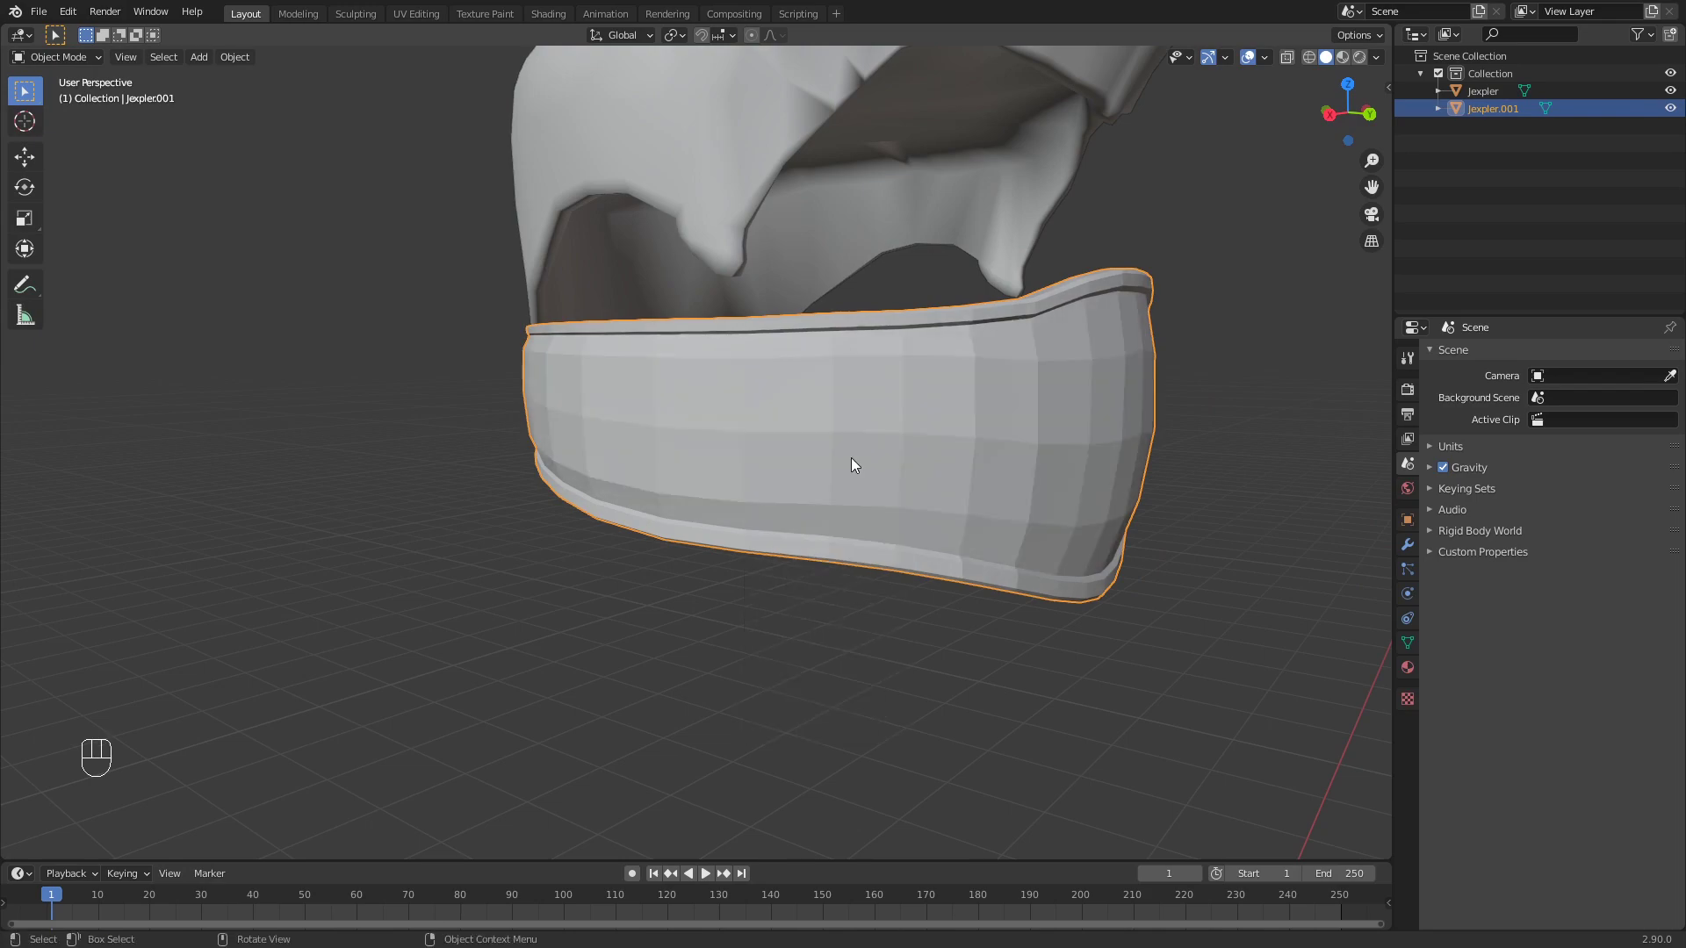
pyautogui.click(1408, 643)
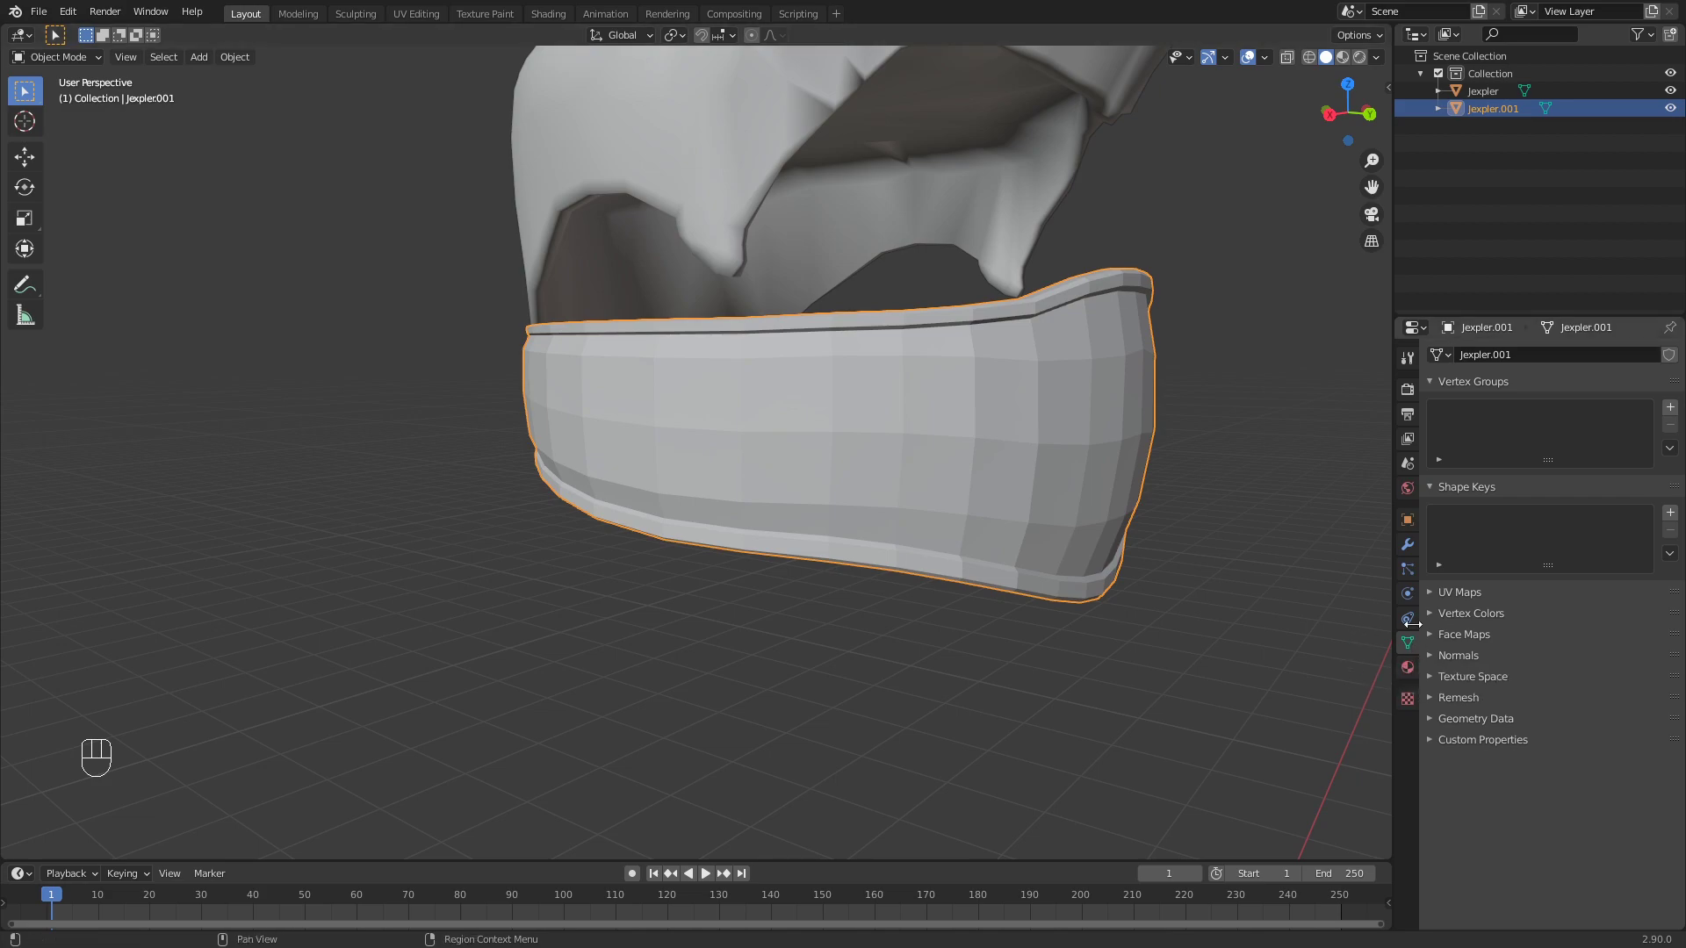
pyautogui.click(1444, 656)
pyautogui.click(1526, 681)
# - Select the hair object above the mask and shade it flat
pyautogui.moveTo(1042, 530); pyautogui.dragTo(931, 439, button='middle')
pyautogui.click(772, 224)
pyautogui.rightClick(774, 230)
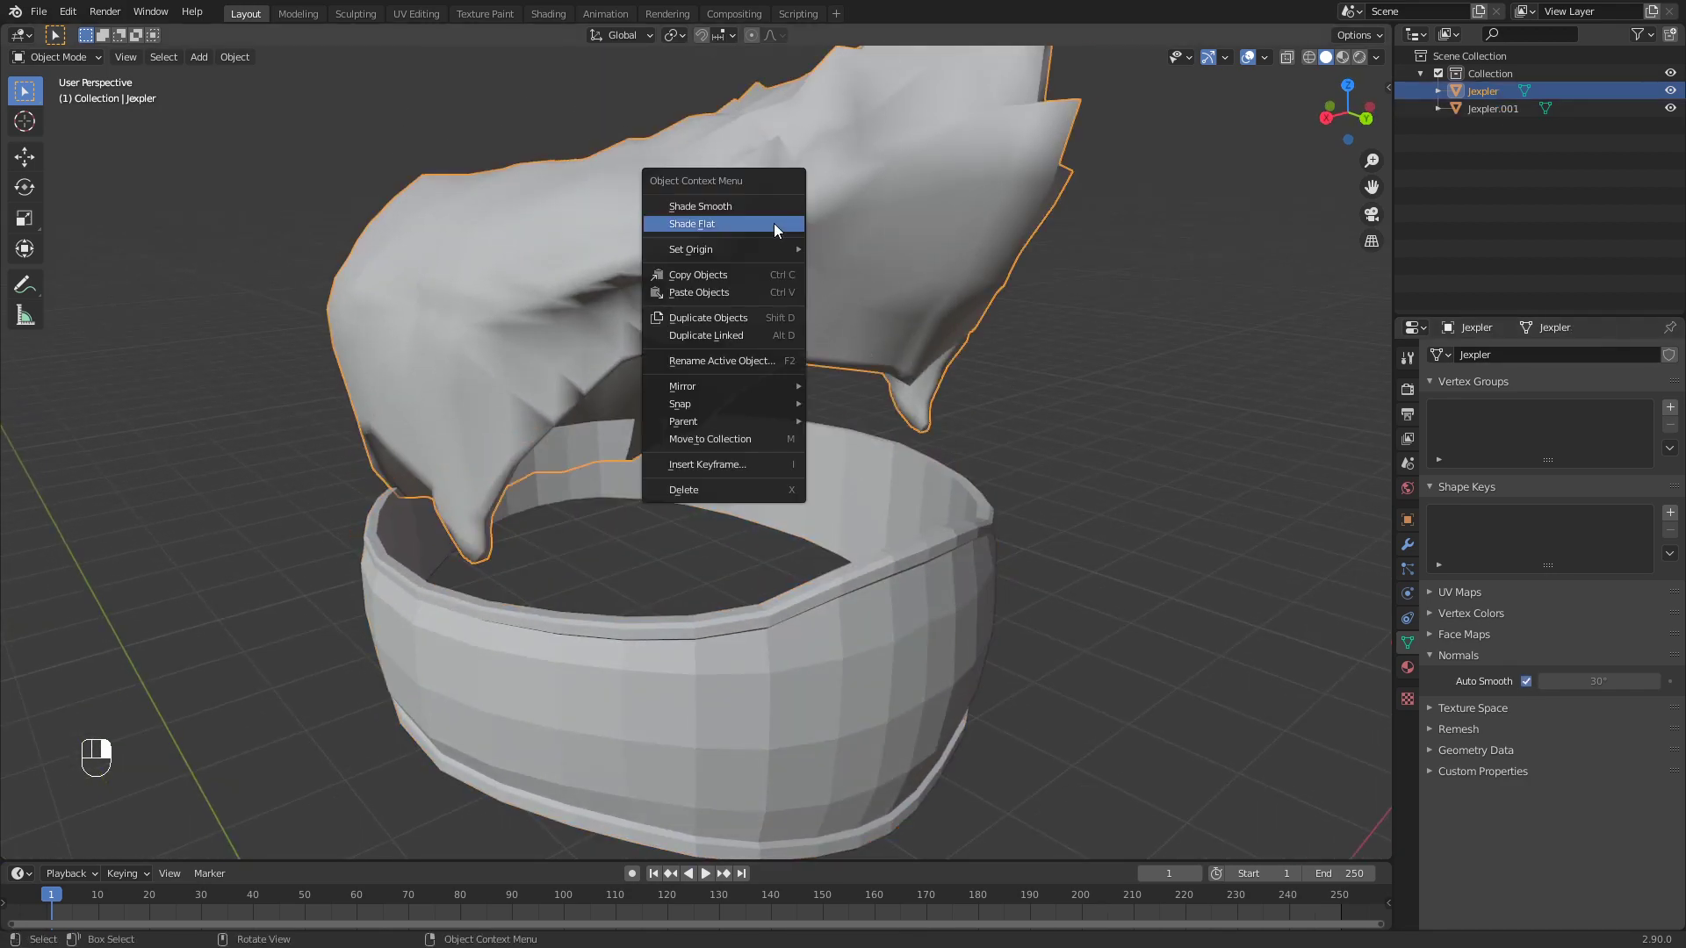
pyautogui.click(773, 223)
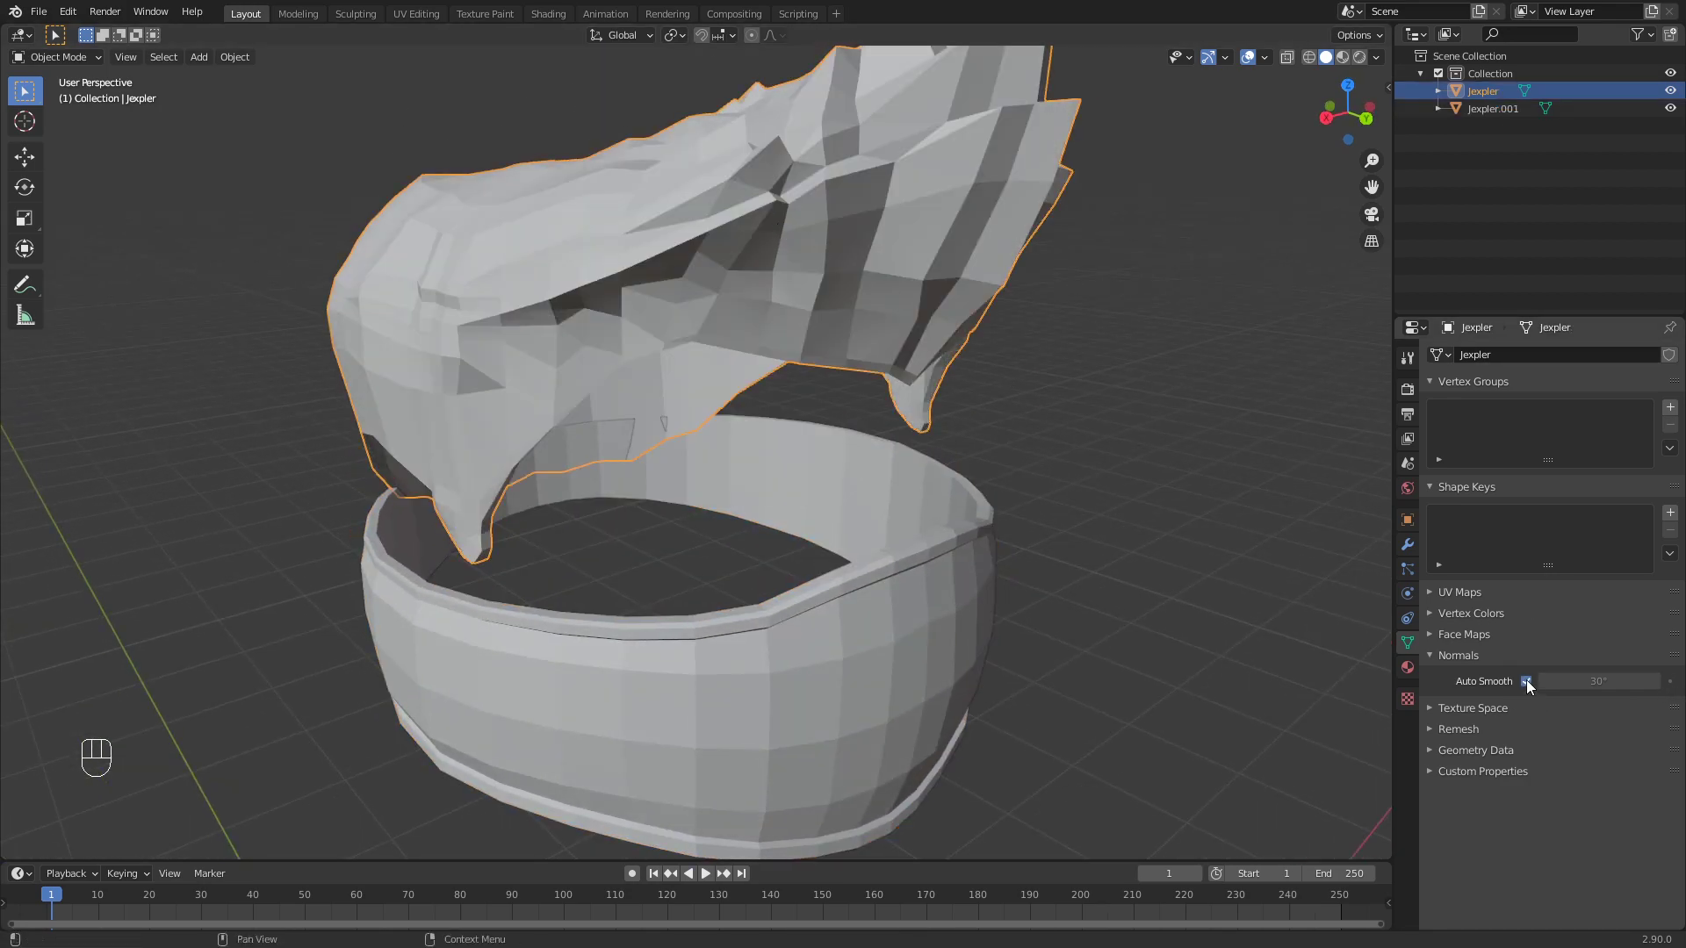
pyautogui.click(1453, 653)
pyautogui.click(1154, 514)
# - Shade the mask smooth
pyautogui.moveTo(1154, 514); pyautogui.dragTo(703, 477, button='middle')
pyautogui.scroll(-5, 1087, 503)
pyautogui.keyDown('shift'); pyautogui.moveTo(517, 396); pyautogui.dragTo(694, 534, button='middle'); pyautogui.keyUp('shift')
pyautogui.moveTo(694, 534); pyautogui.dragTo(966, 534, button='middle')
pyautogui.scroll(5, 678, 583)
pyautogui.keyDown('shift'); pyautogui.moveTo(678, 584); pyautogui.dragTo(1031, 386, button='middle'); pyautogui.keyUp('shift')
pyautogui.moveTo(1031, 391); pyautogui.dragTo(919, 405, button='middle')
pyautogui.click(952, 455)
pyautogui.rightClick(952, 455)
pyautogui.click(918, 431)
pyautogui.click(895, 337)
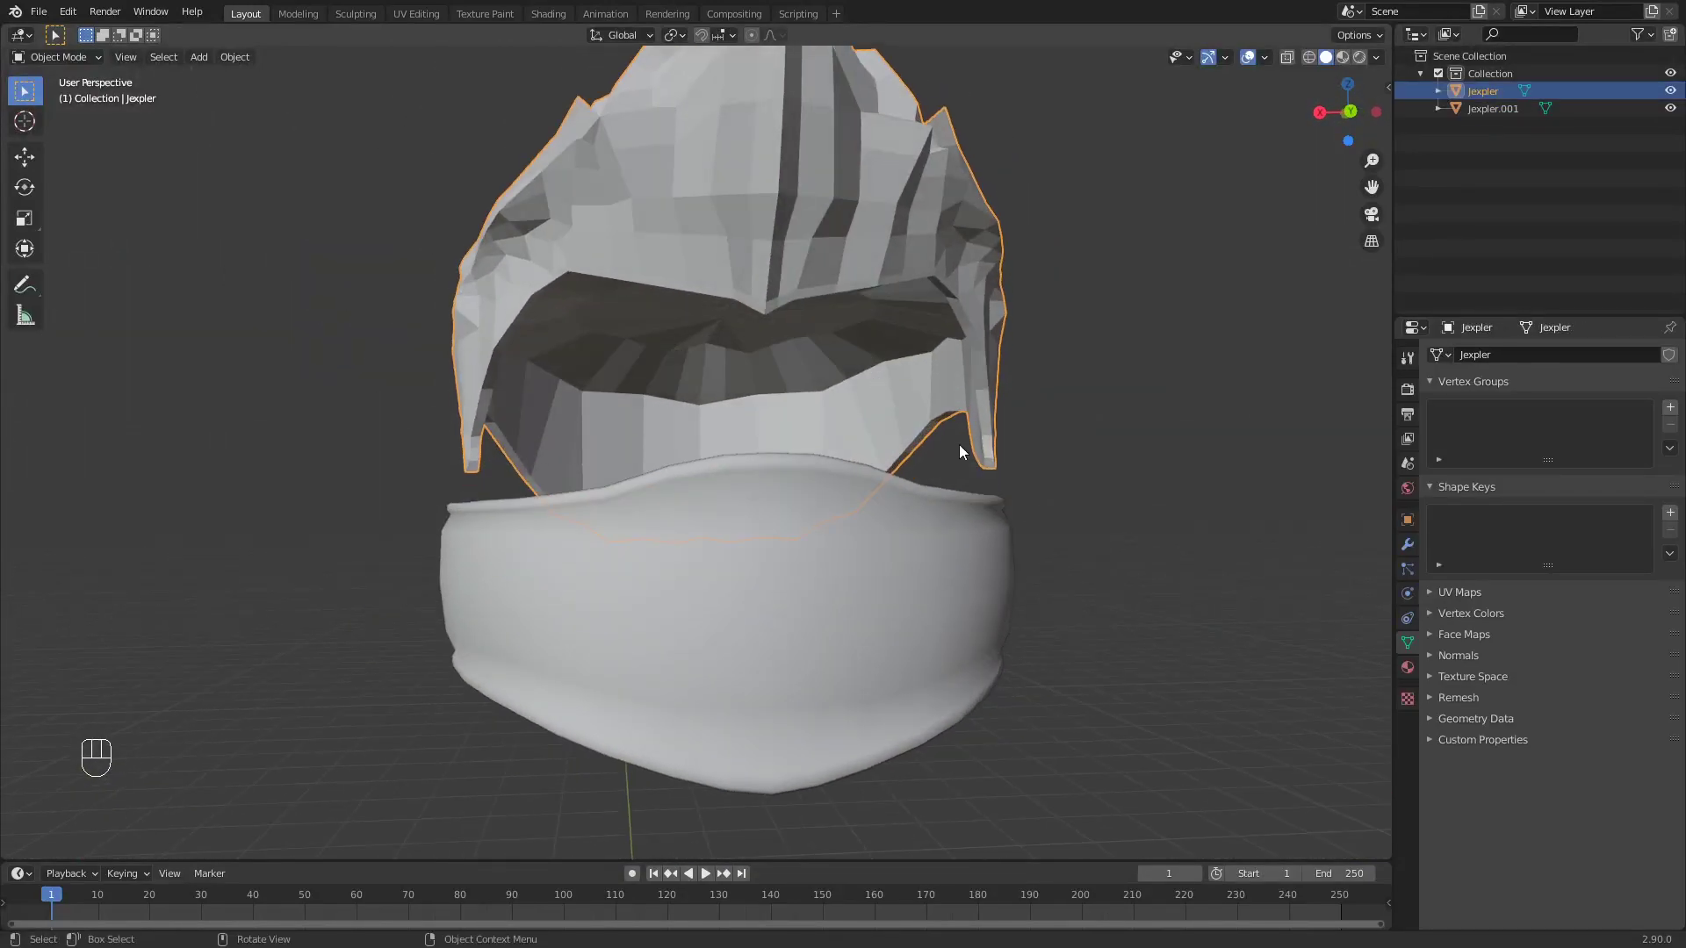
# - Enable Auto Smooth in the mask's normals settings
pyautogui.click(915, 609)
pyautogui.click(1459, 657)
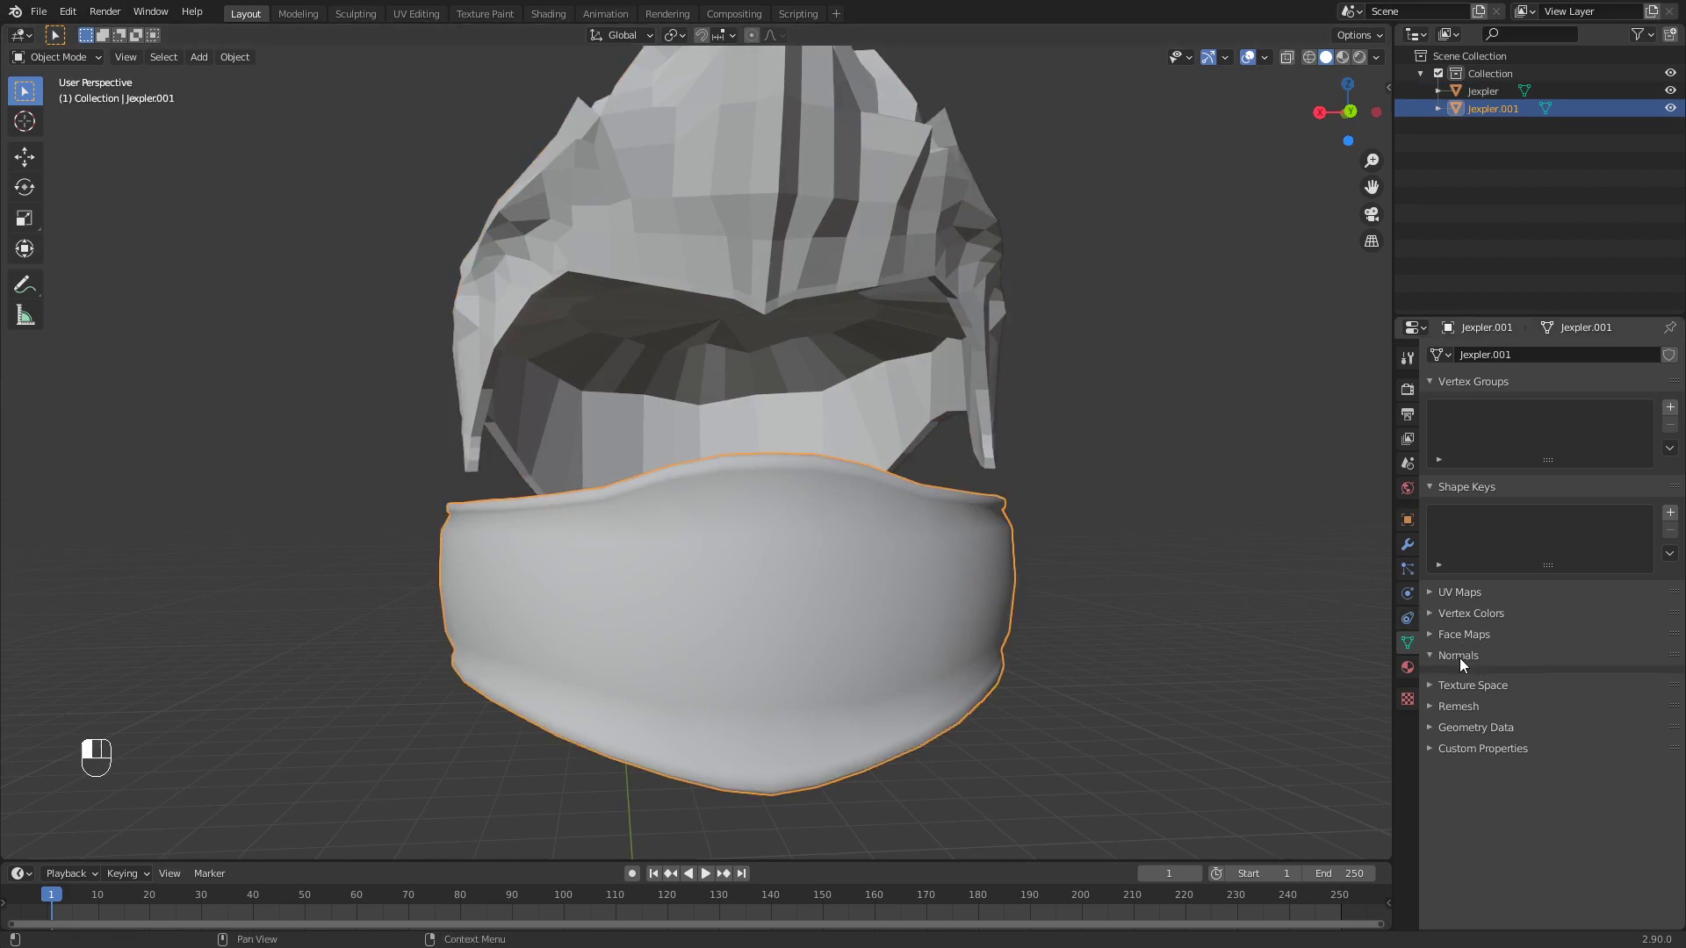
pyautogui.click(1525, 682)
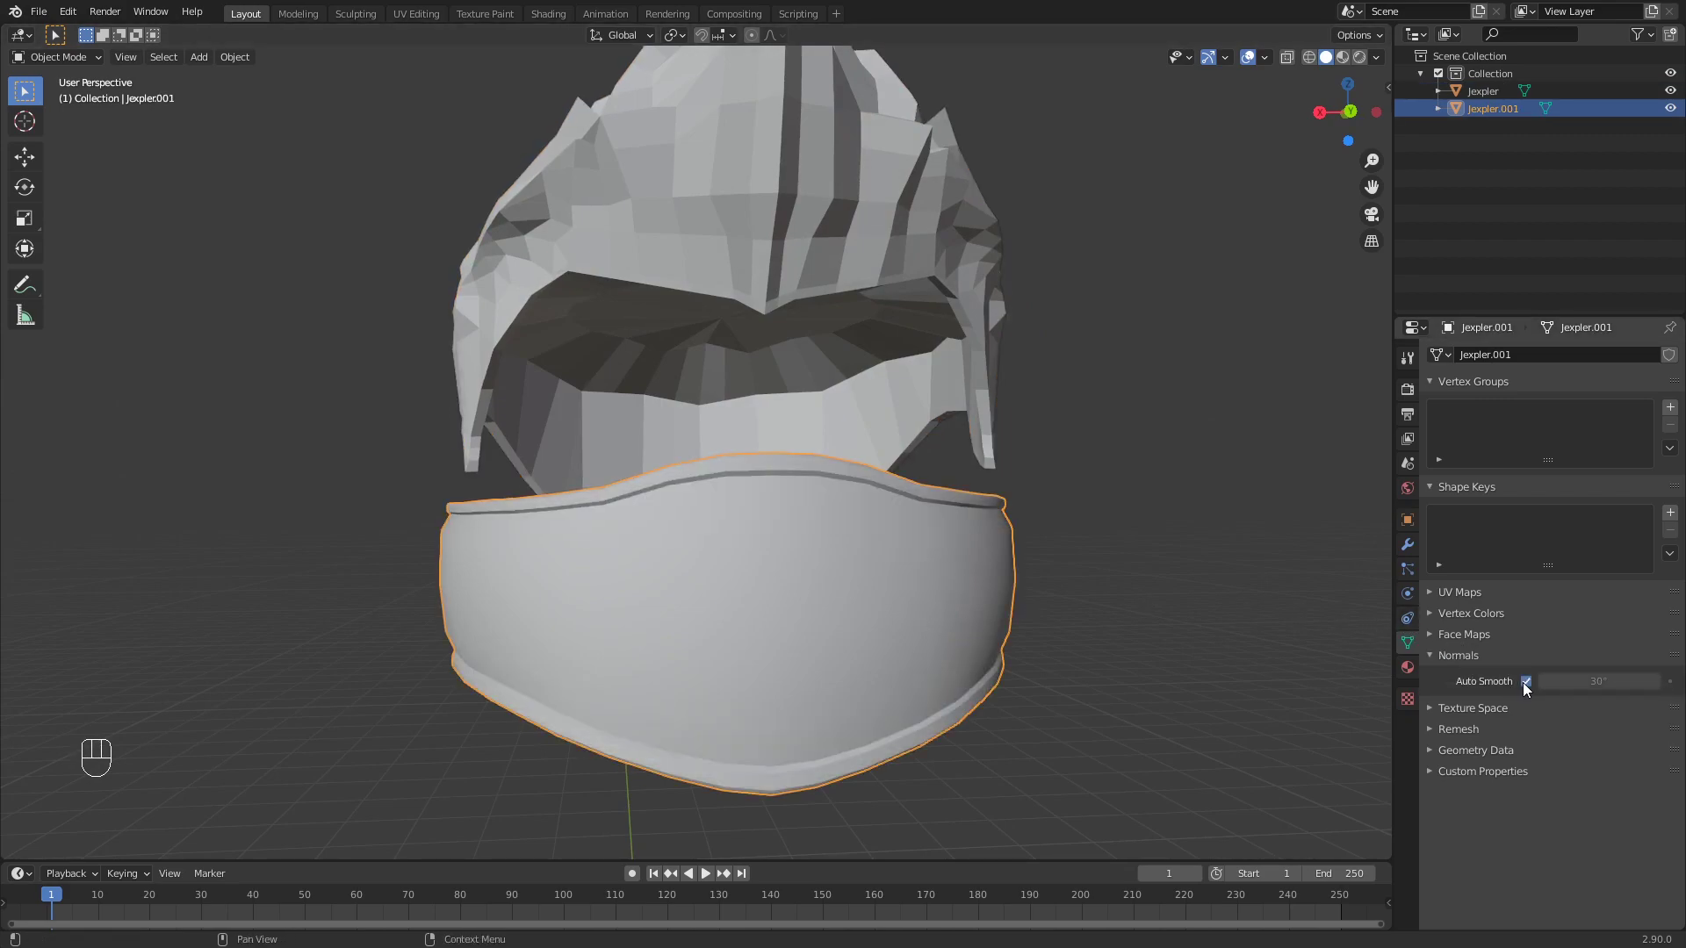
pyautogui.click(1473, 655)
# - Shade the hair object smooth and deselect it
pyautogui.click(847, 200)
pyautogui.rightClick(846, 200)
pyautogui.click(853, 205)
pyautogui.moveTo(859, 215); pyautogui.dragTo(948, 220, button='middle')
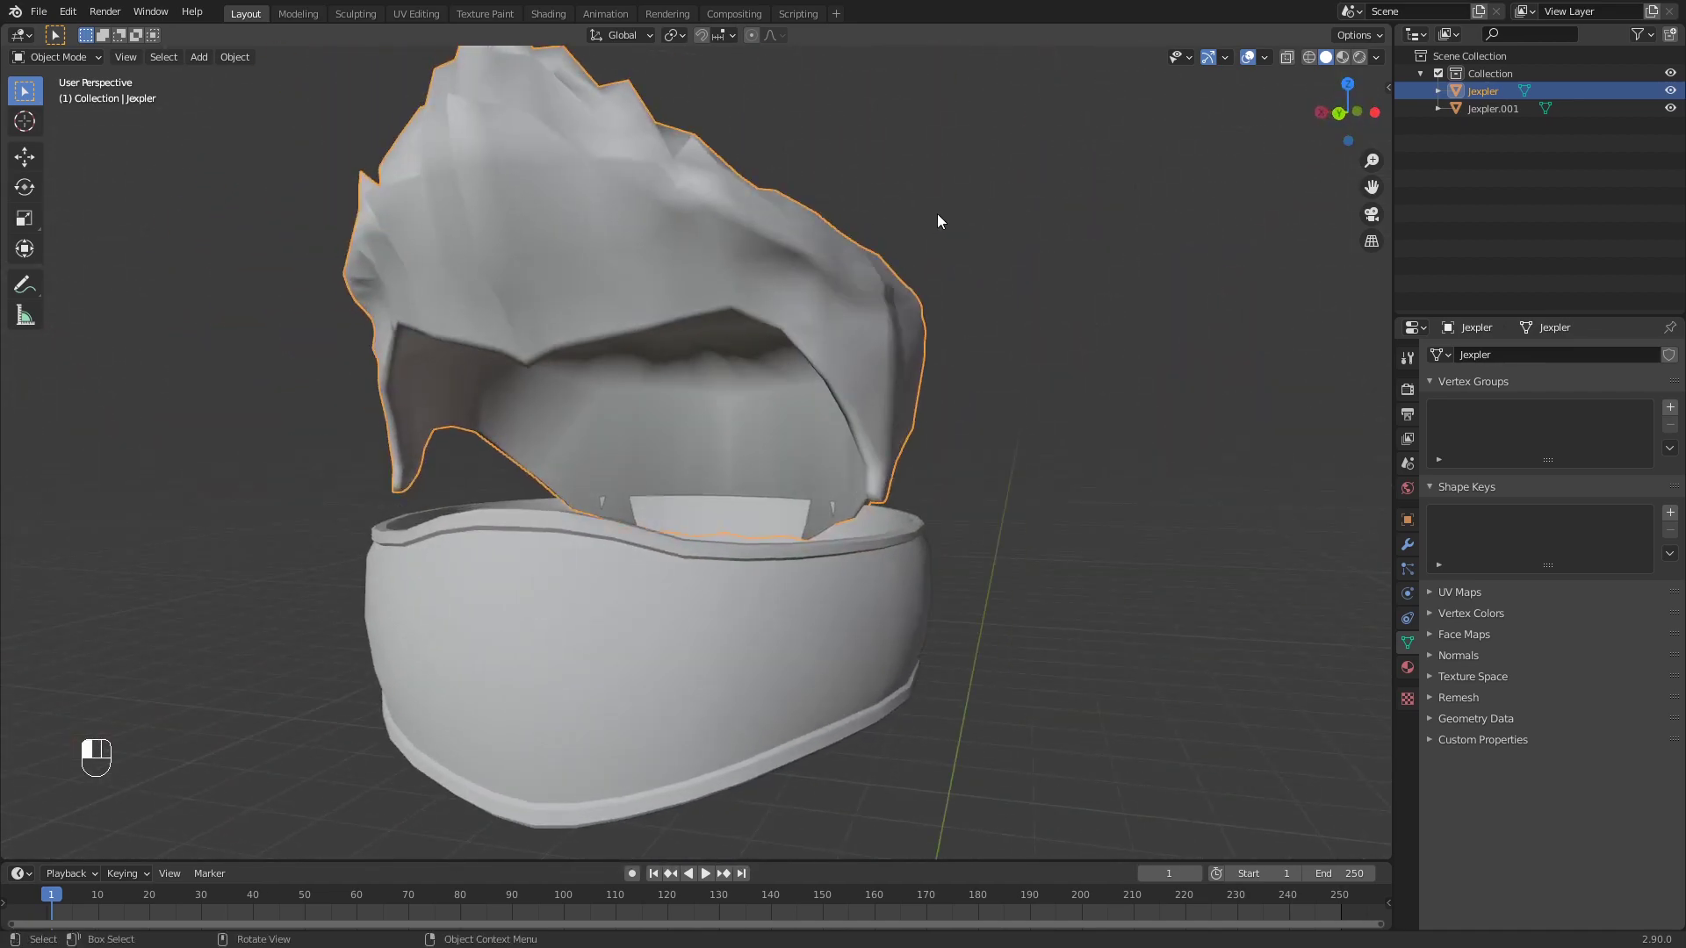
pyautogui.click(947, 215)
pyautogui.scroll(2, 878, 209)
pyautogui.moveTo(786, 203); pyautogui.dragTo(956, 235, button='middle')
pyautogui.moveTo(1053, 425); pyautogui.dragTo(790, 566, button='middle')
pyautogui.scroll(-5, 915, 564)
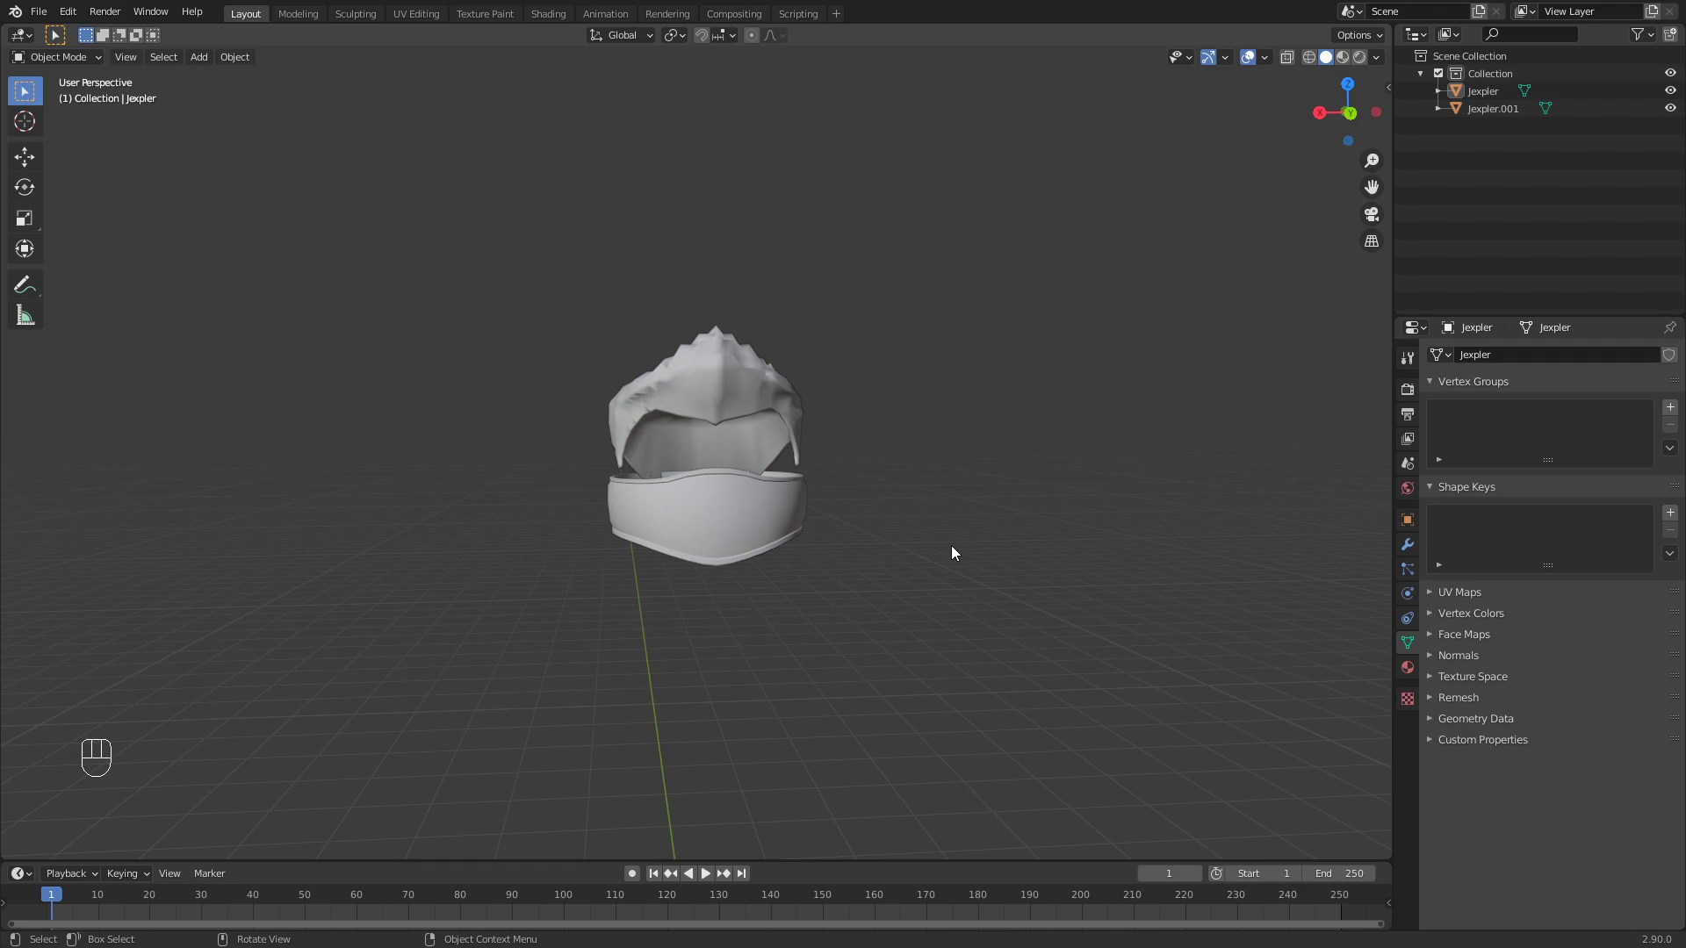
# - Start an append from the Faceless.blend file in the Type B folder of RobloxRig_V4's Rig folder
pyautogui.moveTo(953, 547); pyautogui.dragTo(1222, 479, button='middle')
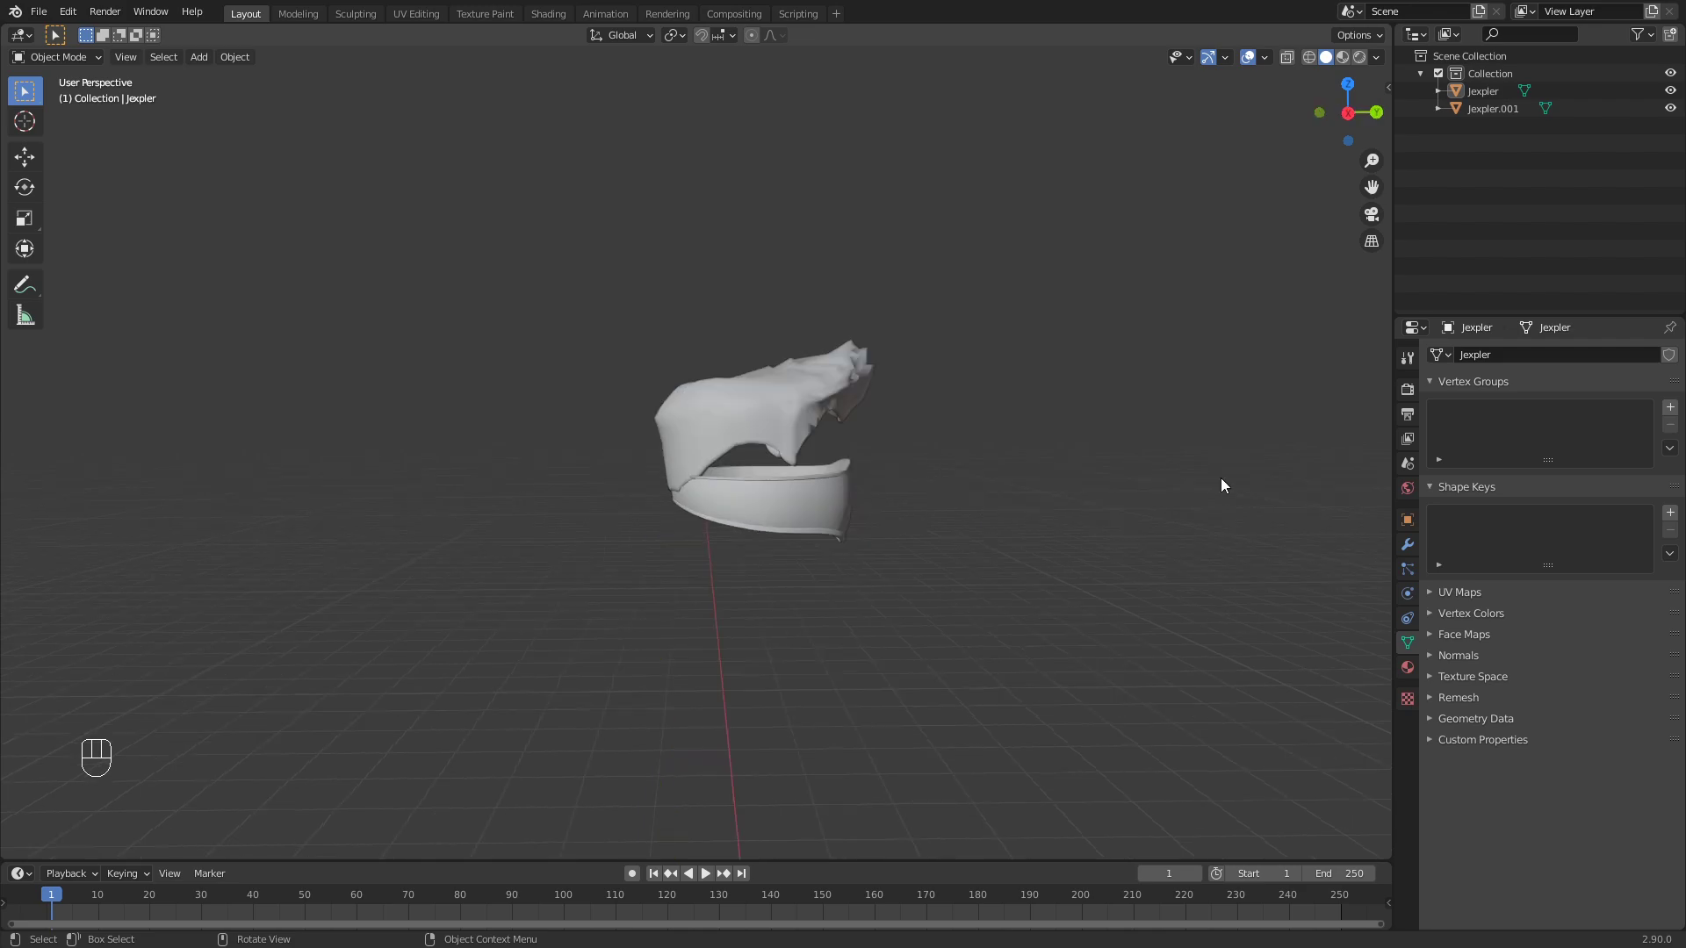
pyautogui.moveTo(1159, 419); pyautogui.dragTo(867, 454, button='middle')
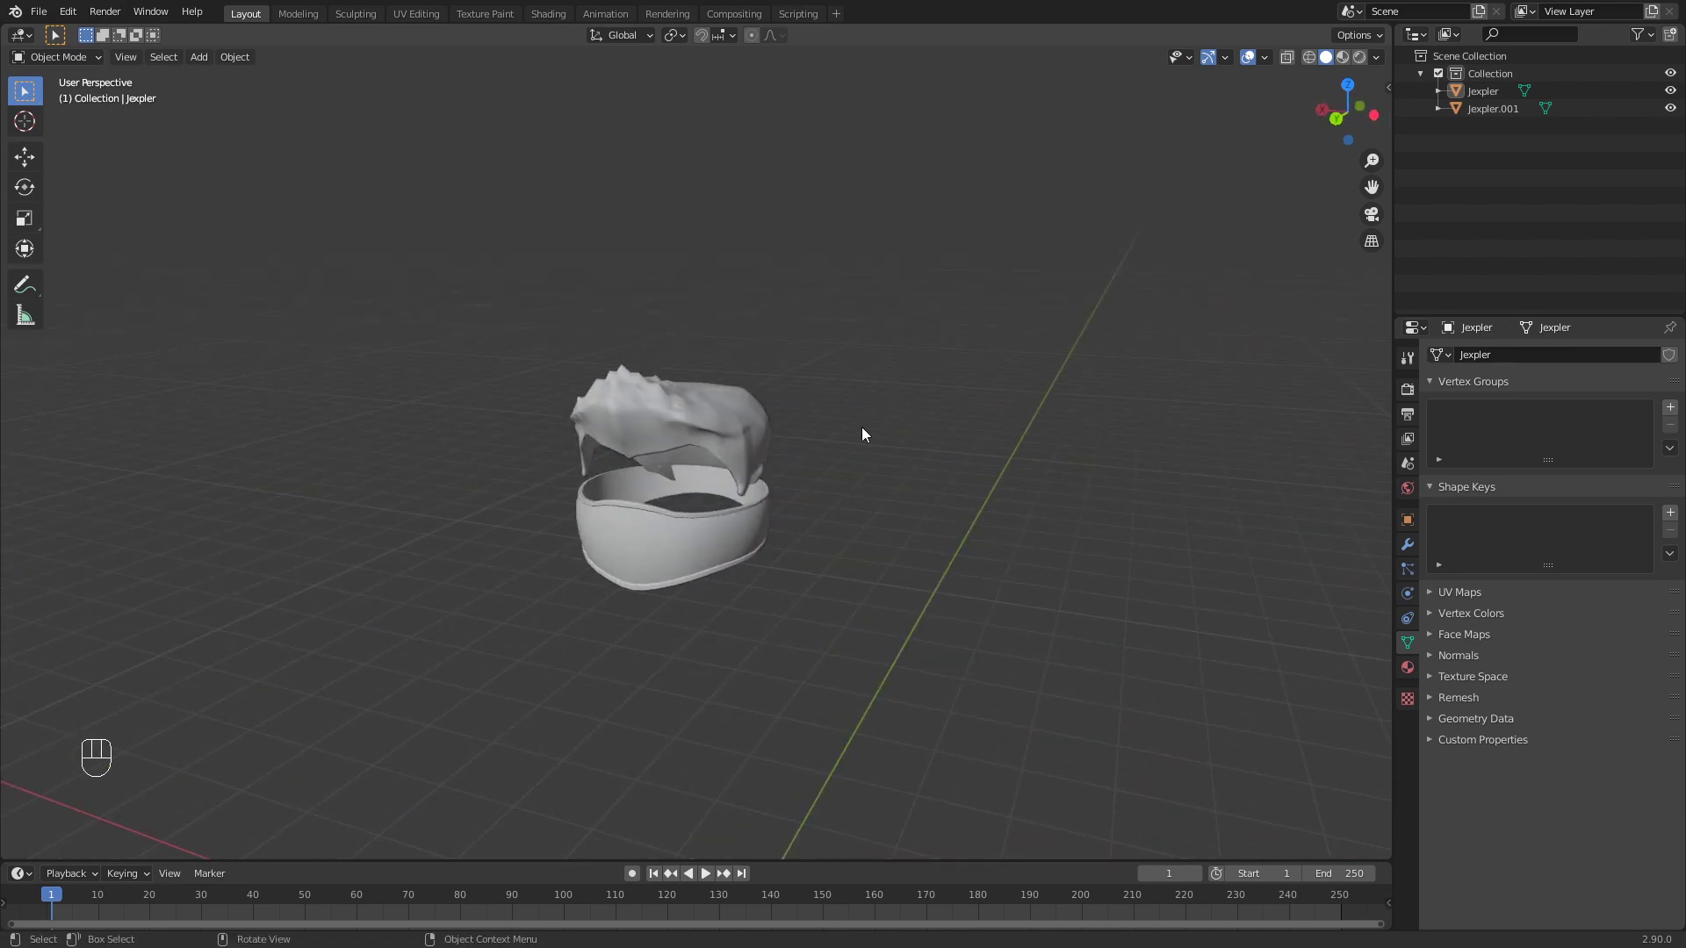
pyautogui.moveTo(839, 386); pyautogui.dragTo(1012, 364, button='middle')
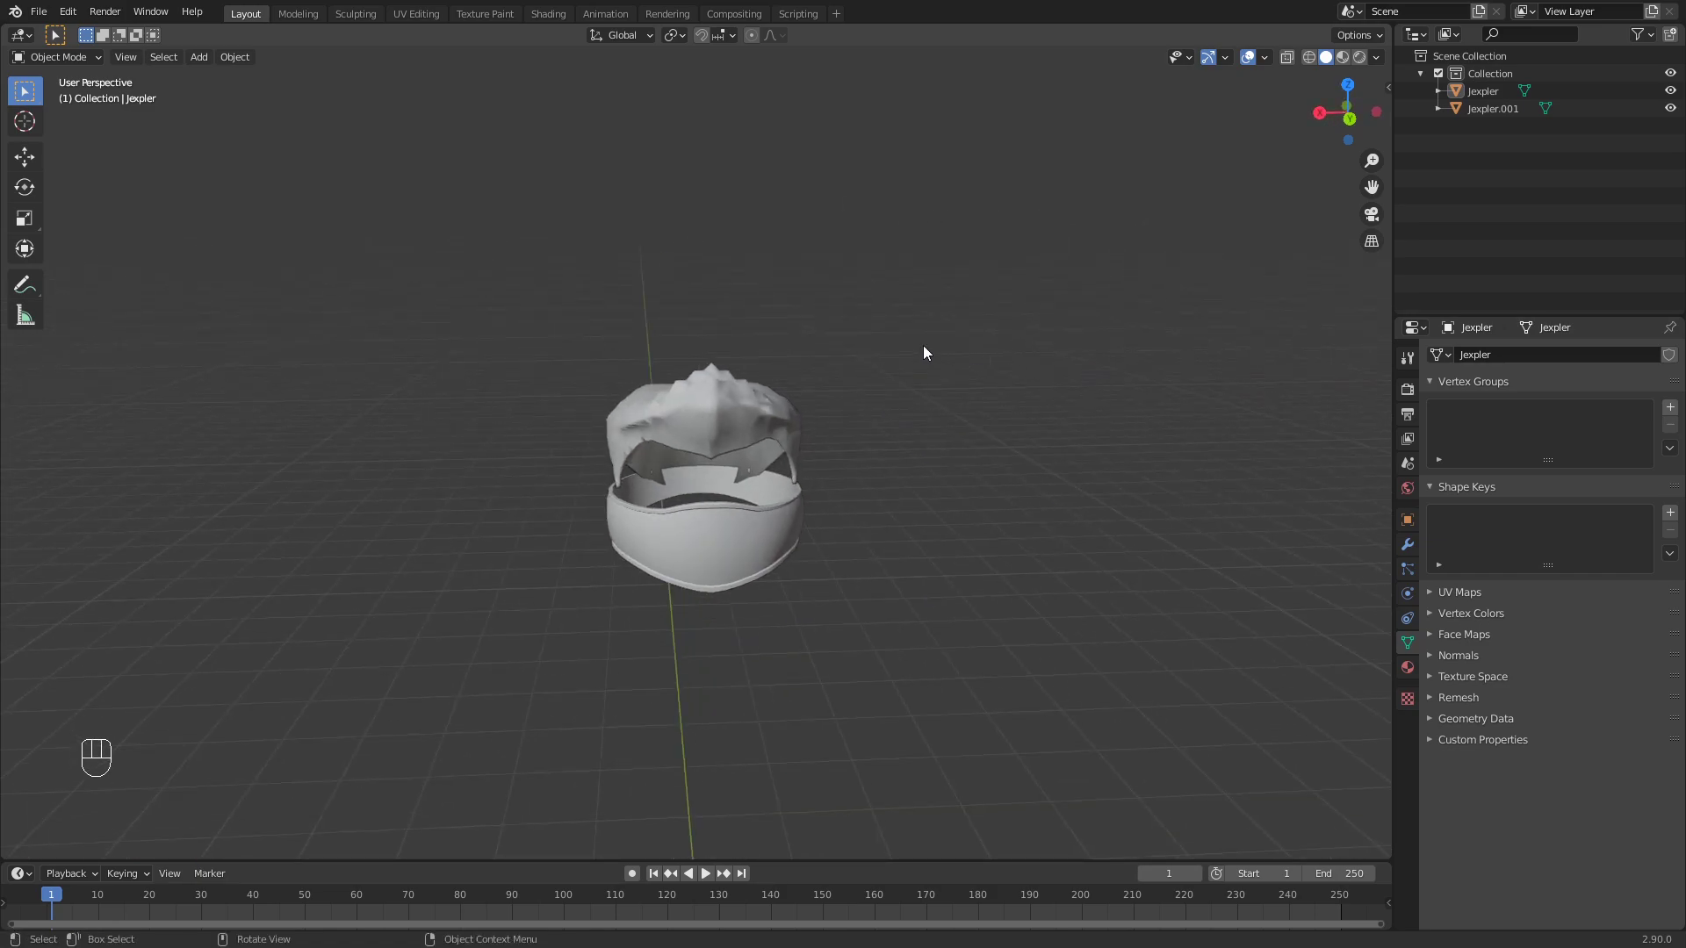
pyautogui.click(38, 12)
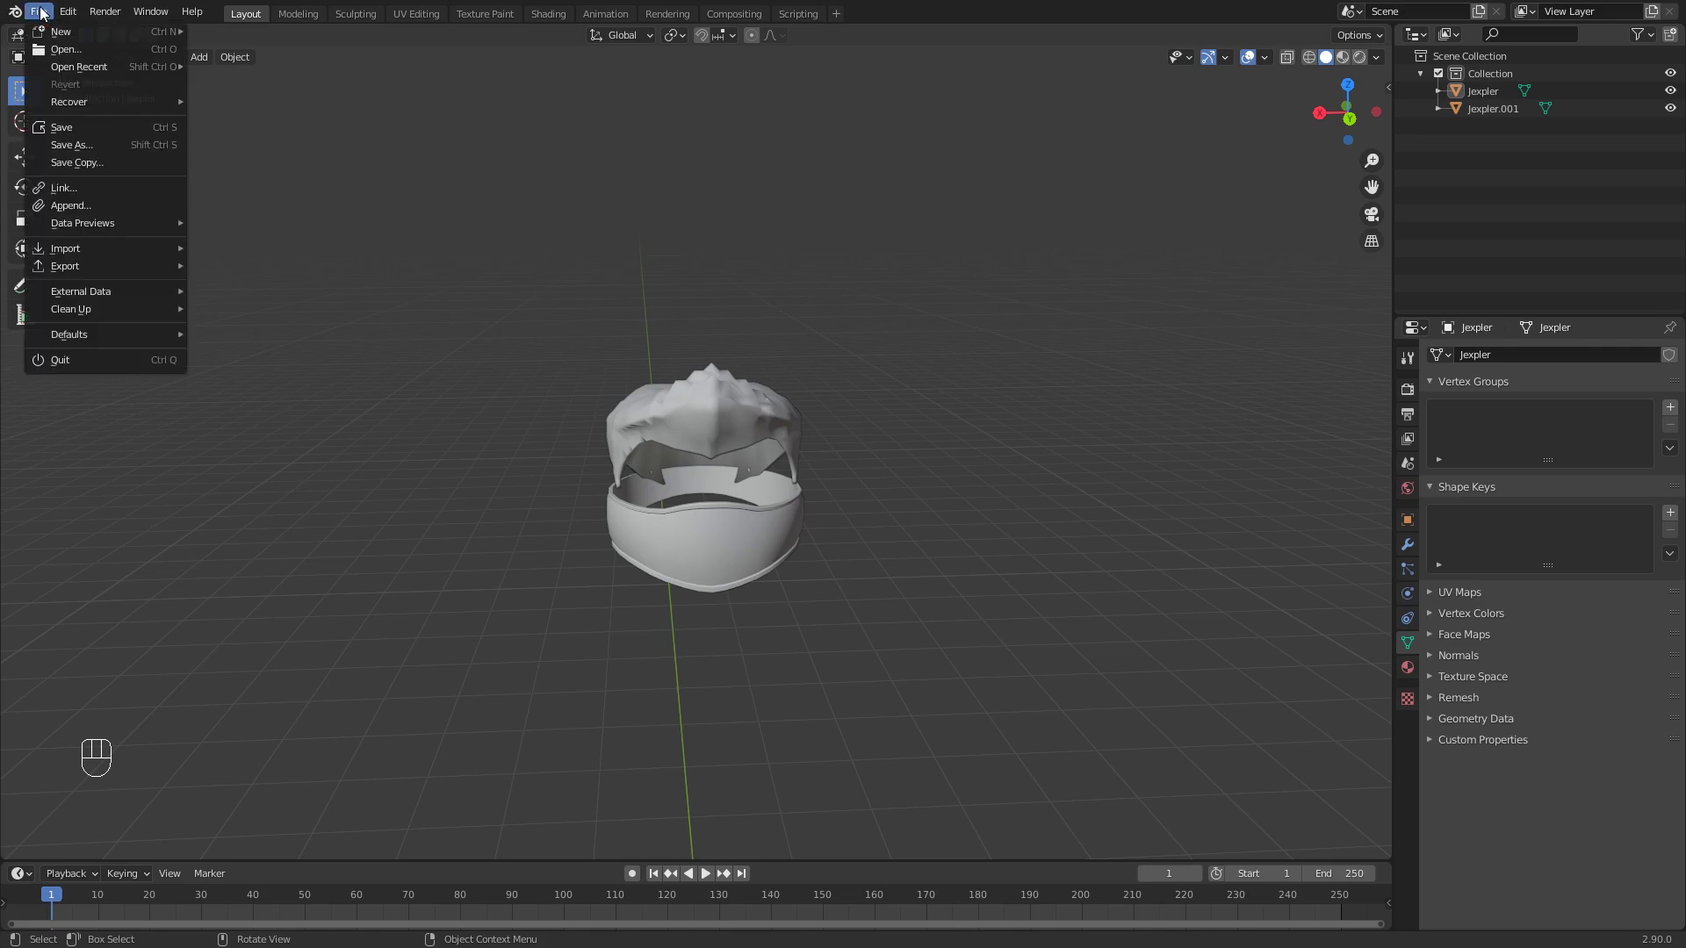
pyautogui.click(68, 205)
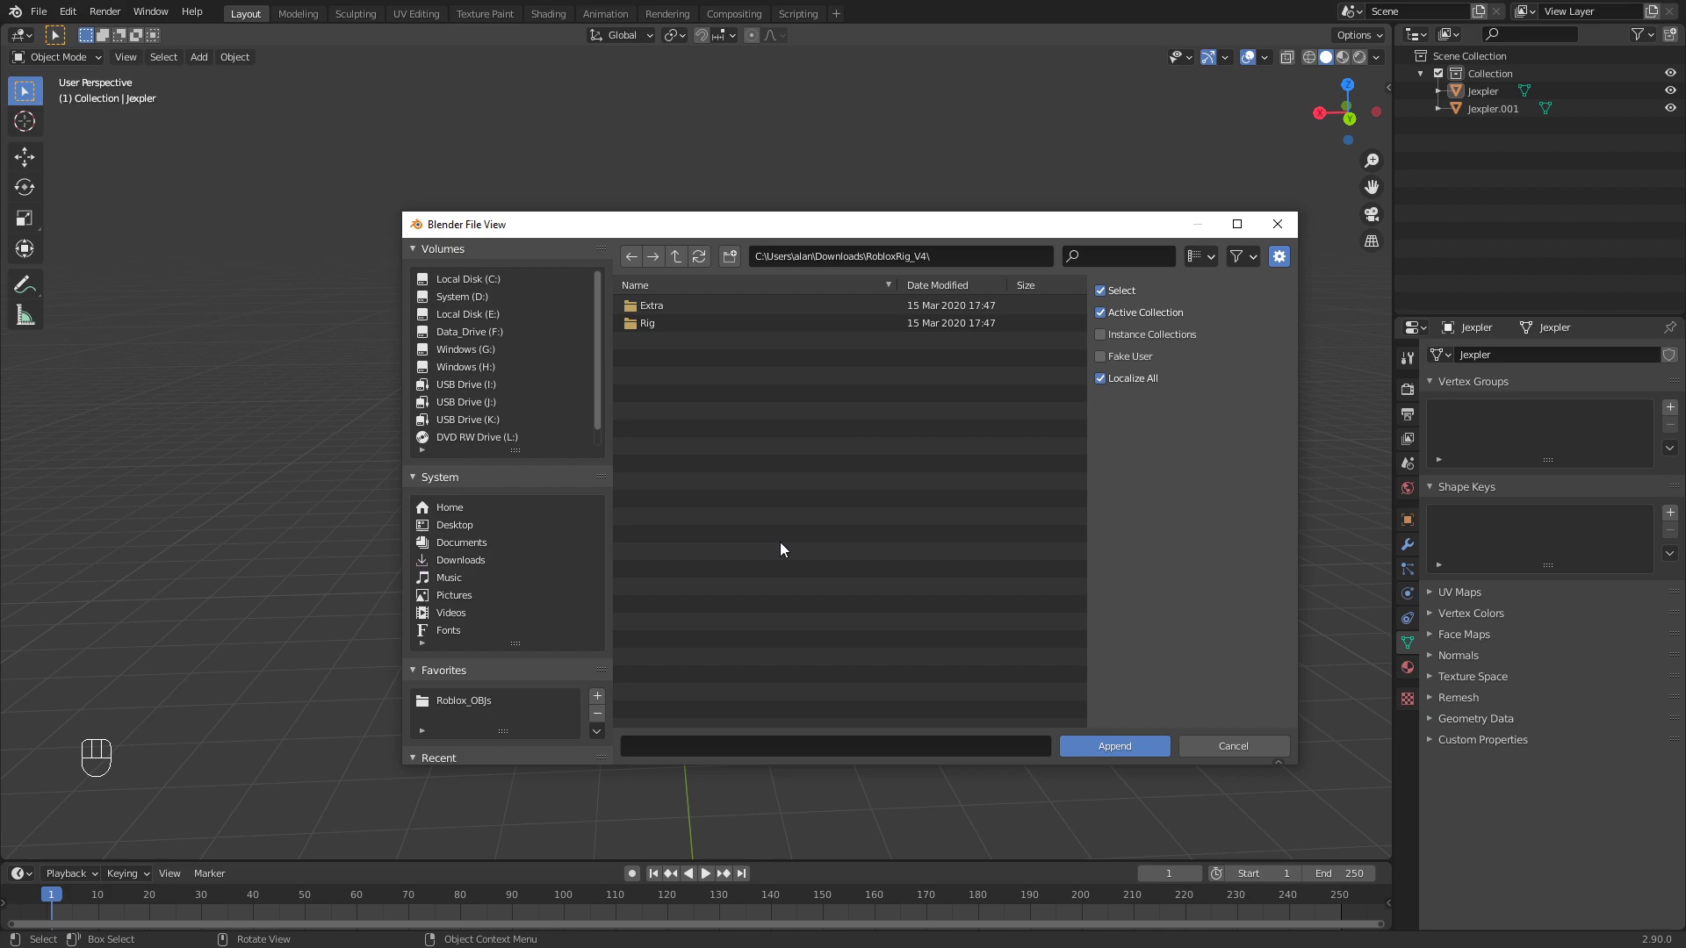
pyautogui.click(921, 252)
pyautogui.click(914, 256)
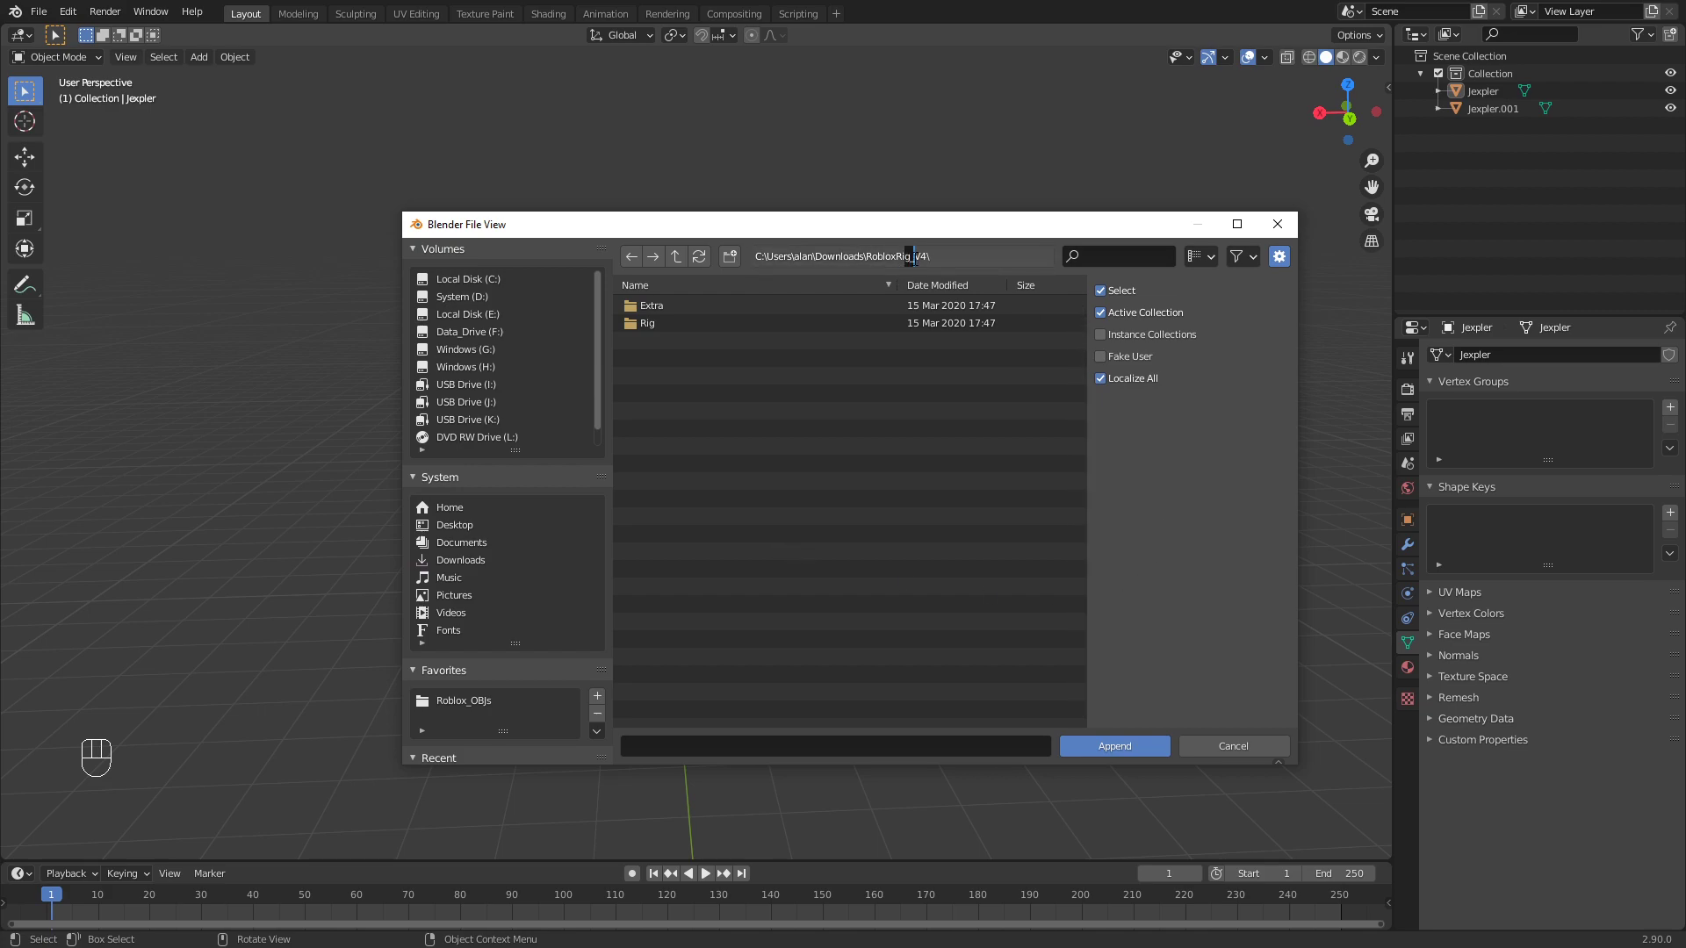
pyautogui.click(743, 416)
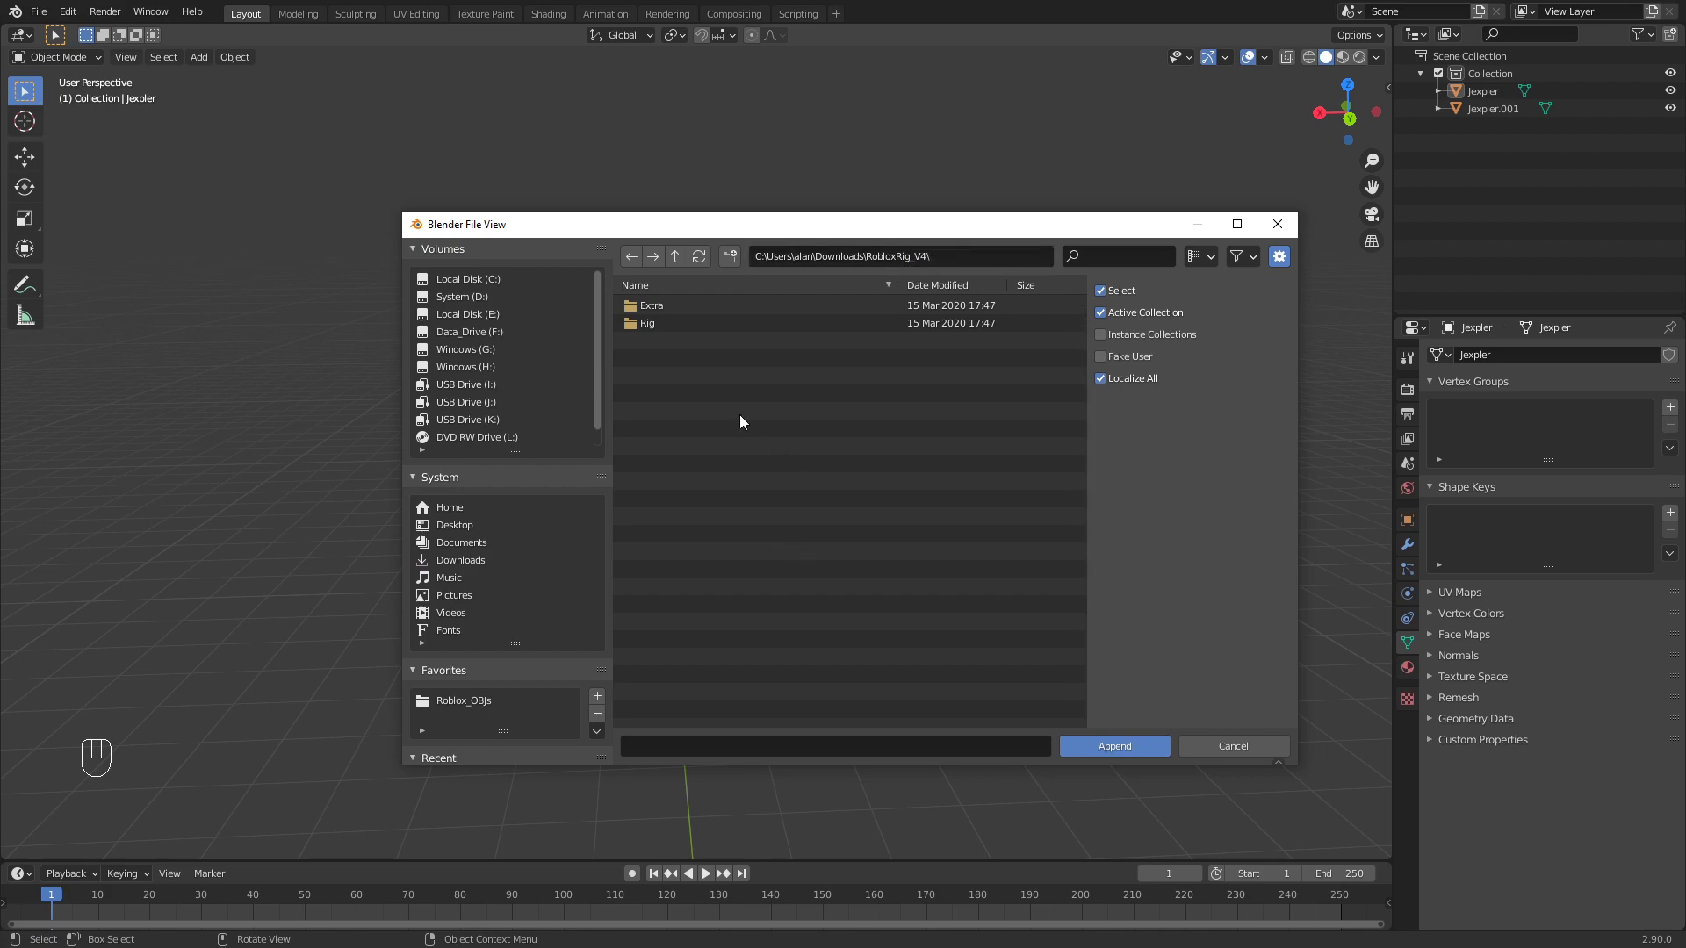
pyautogui.doubleClick(690, 324)
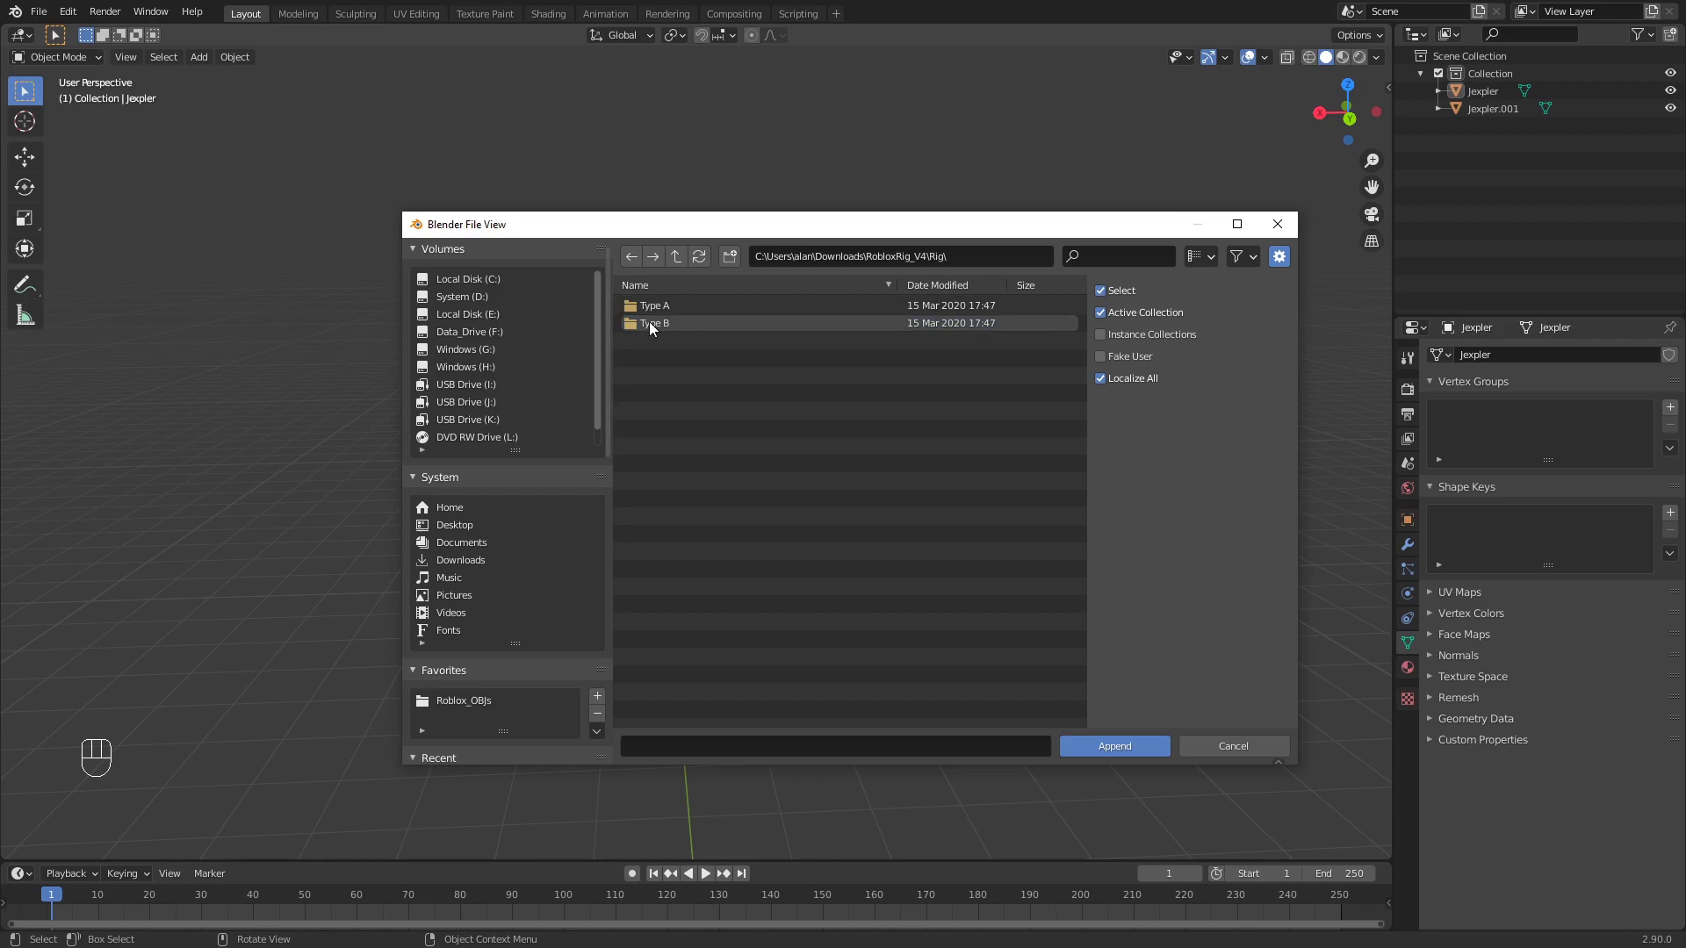
pyautogui.doubleClick(649, 321)
pyautogui.doubleClick(661, 320)
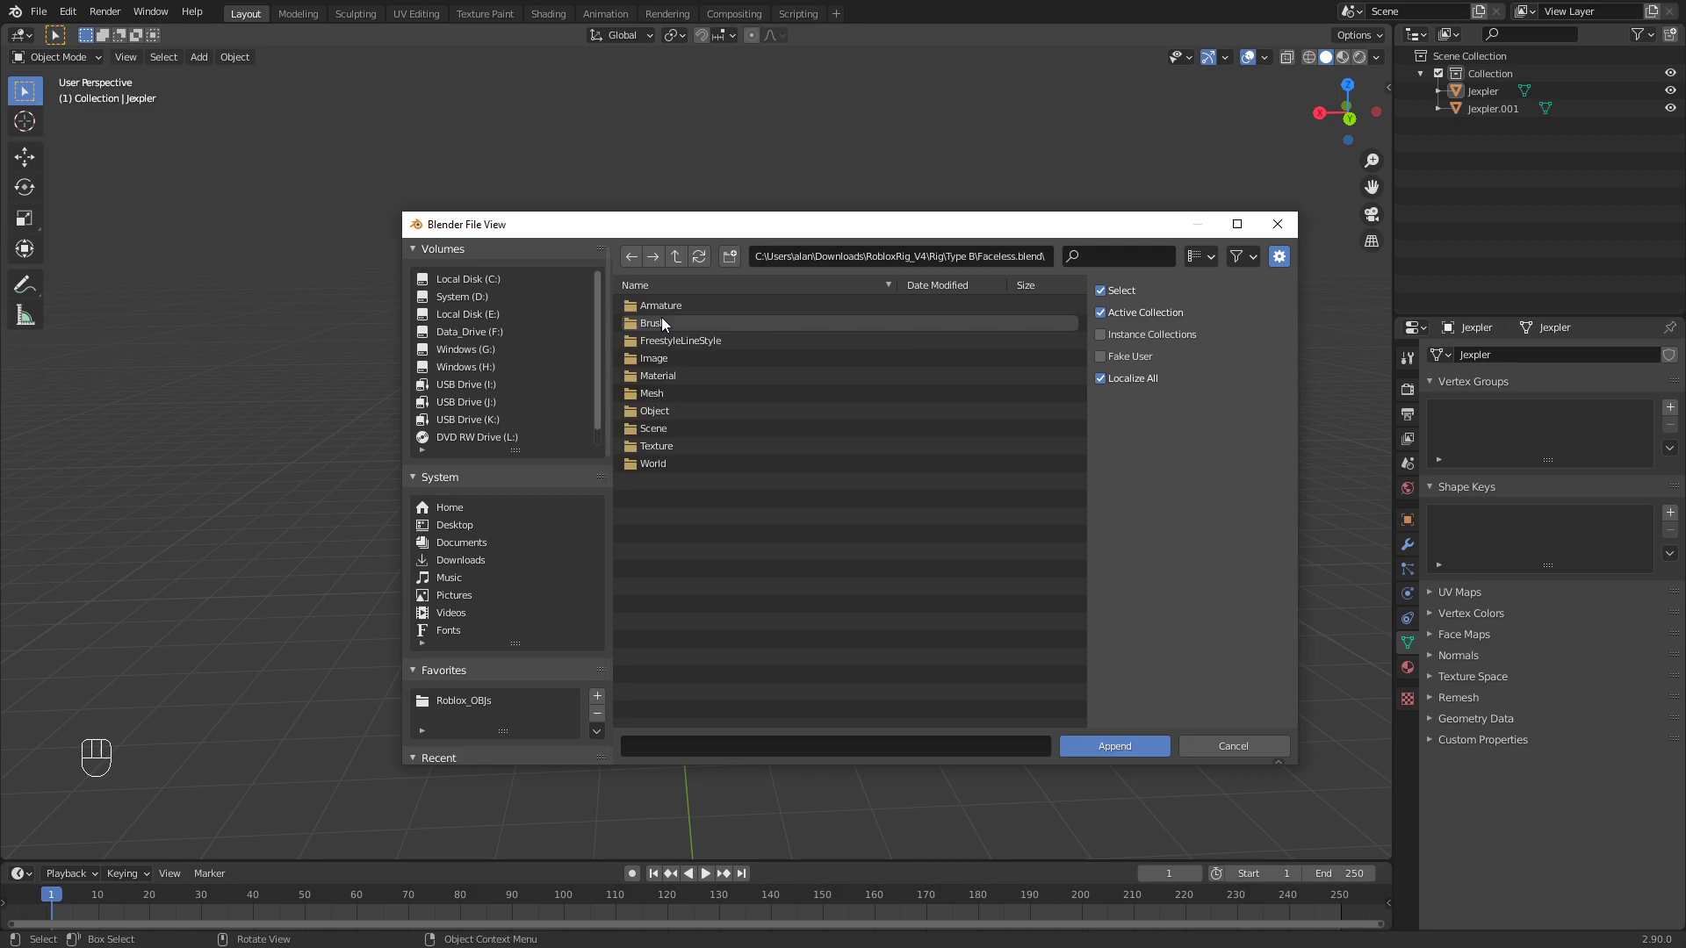
# - Append all items from the rig file's Object category and deselect them in the scene
pyautogui.doubleClick(681, 406)
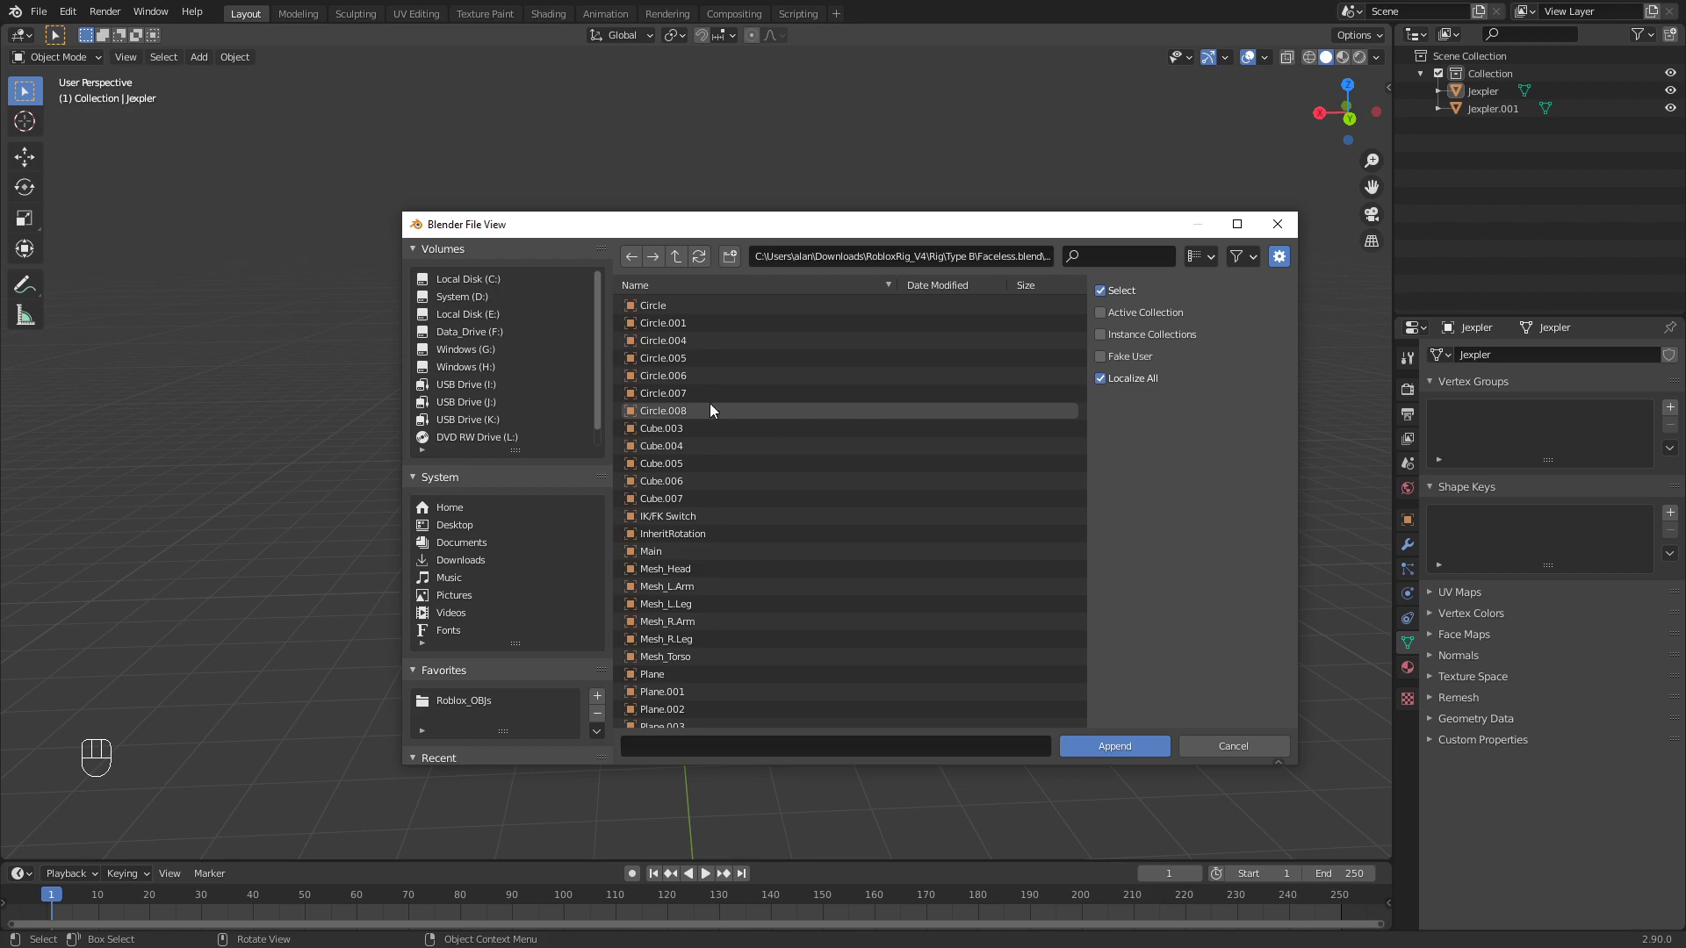
pyautogui.press('a')
pyautogui.scroll(-3, 709, 410)
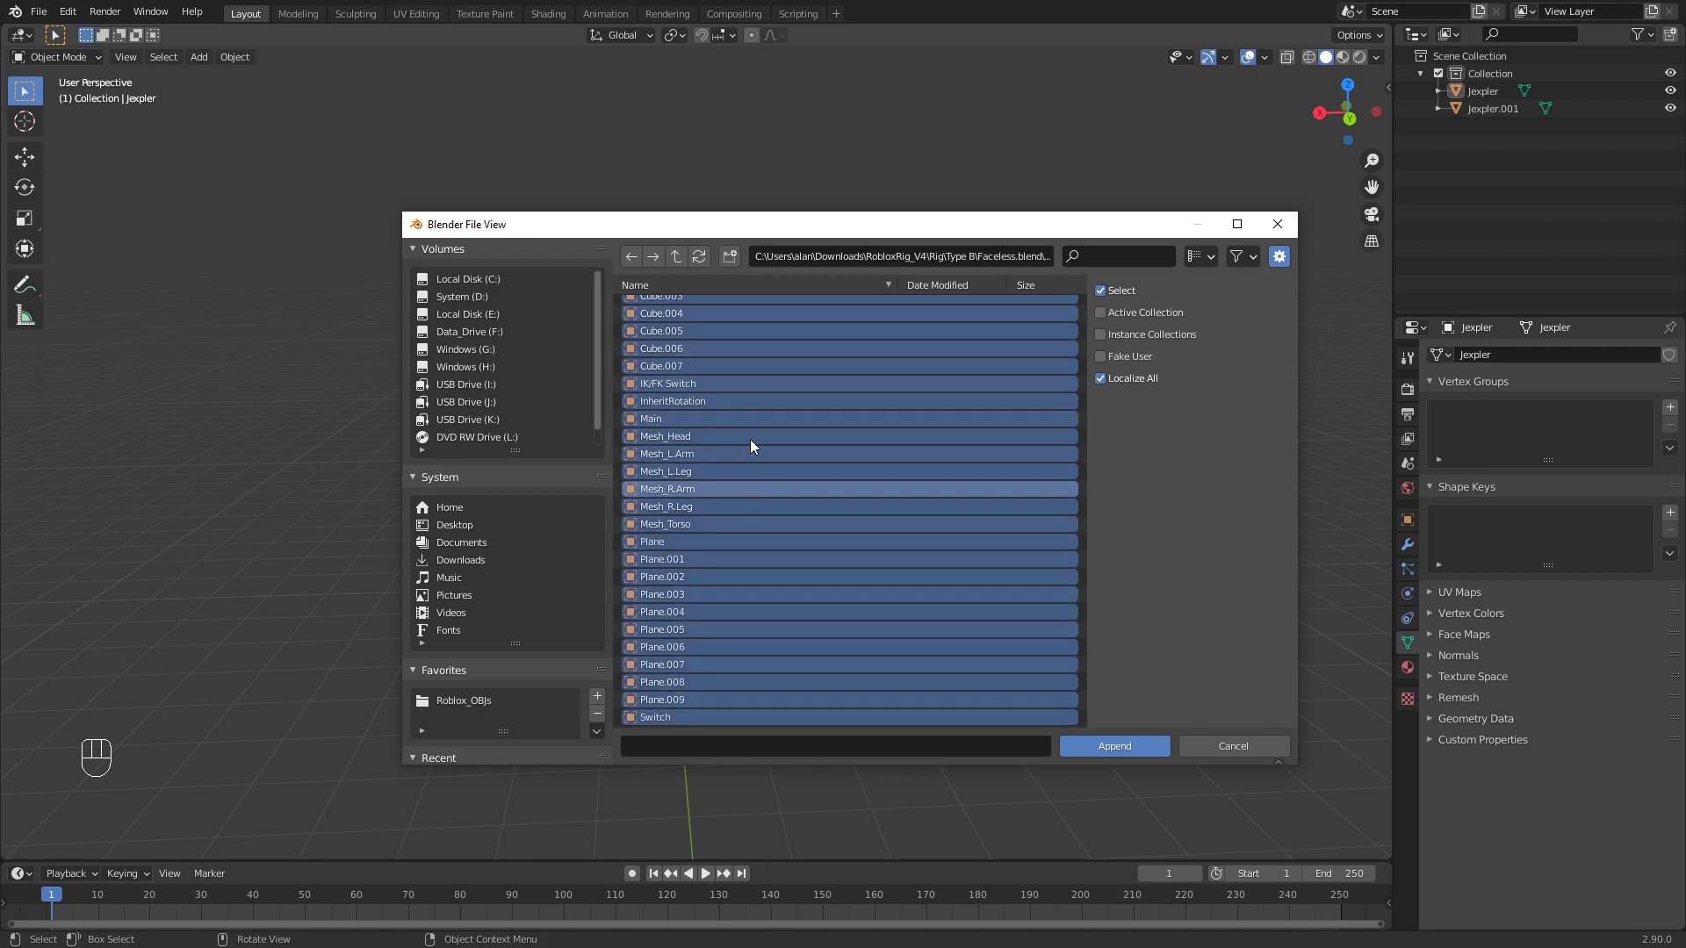
pyautogui.scroll(3, 843, 617)
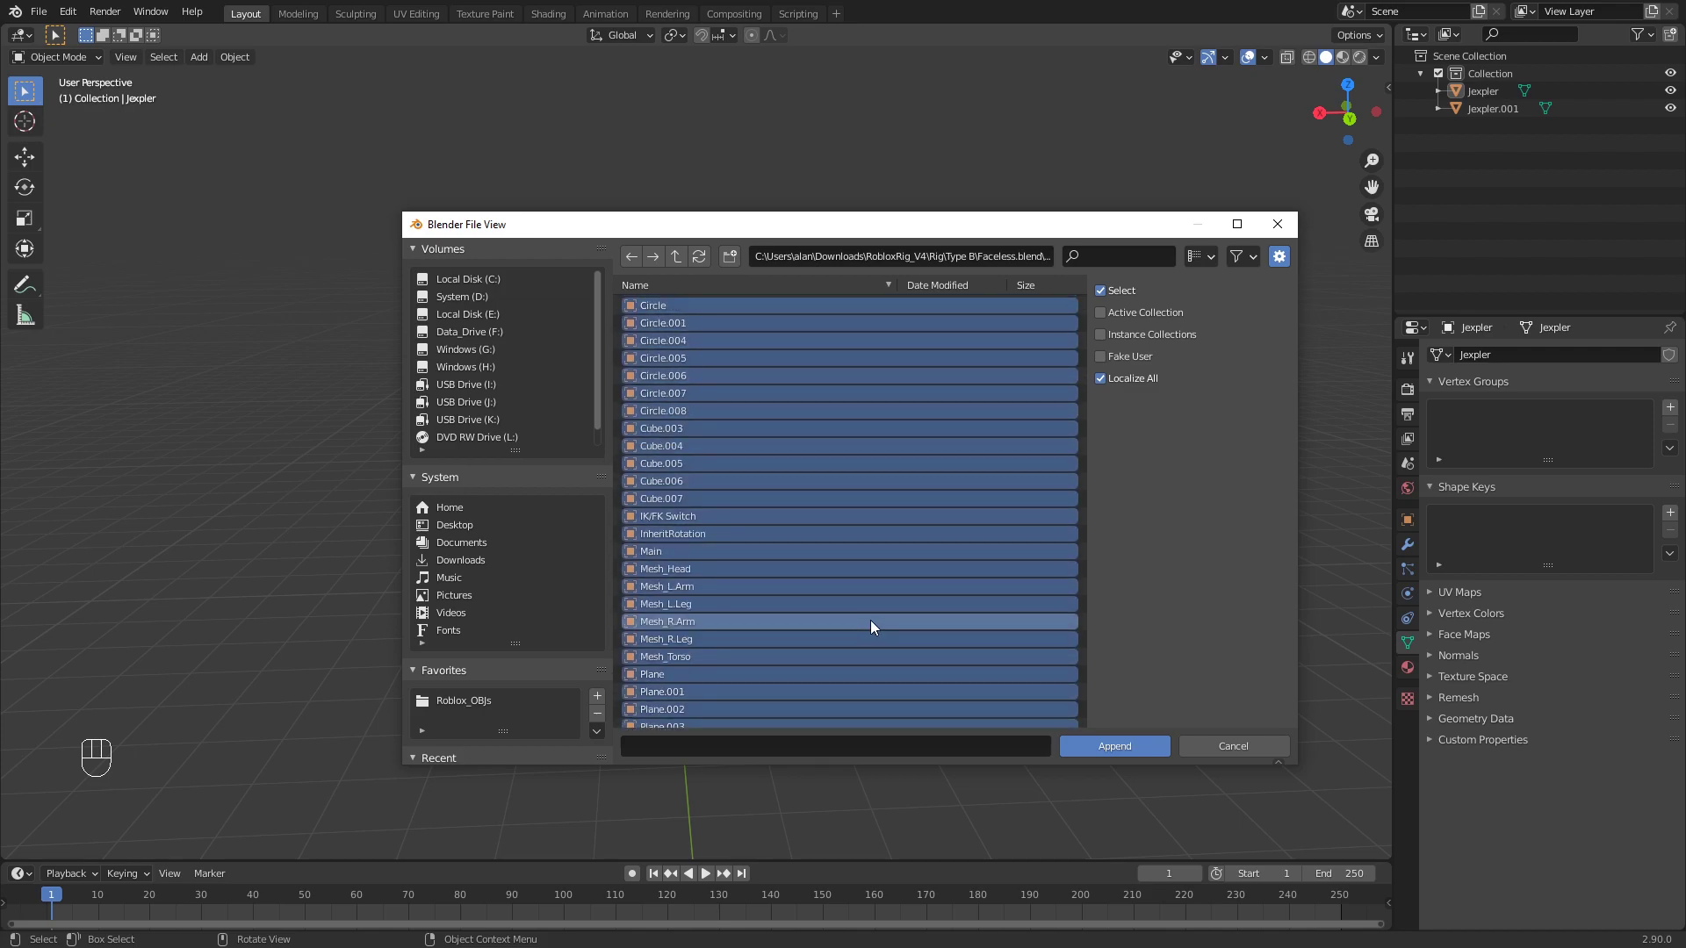
pyautogui.click(1138, 741)
pyautogui.scroll(-5, 1108, 724)
pyautogui.moveTo(717, 657); pyautogui.dragTo(682, 675, button='middle')
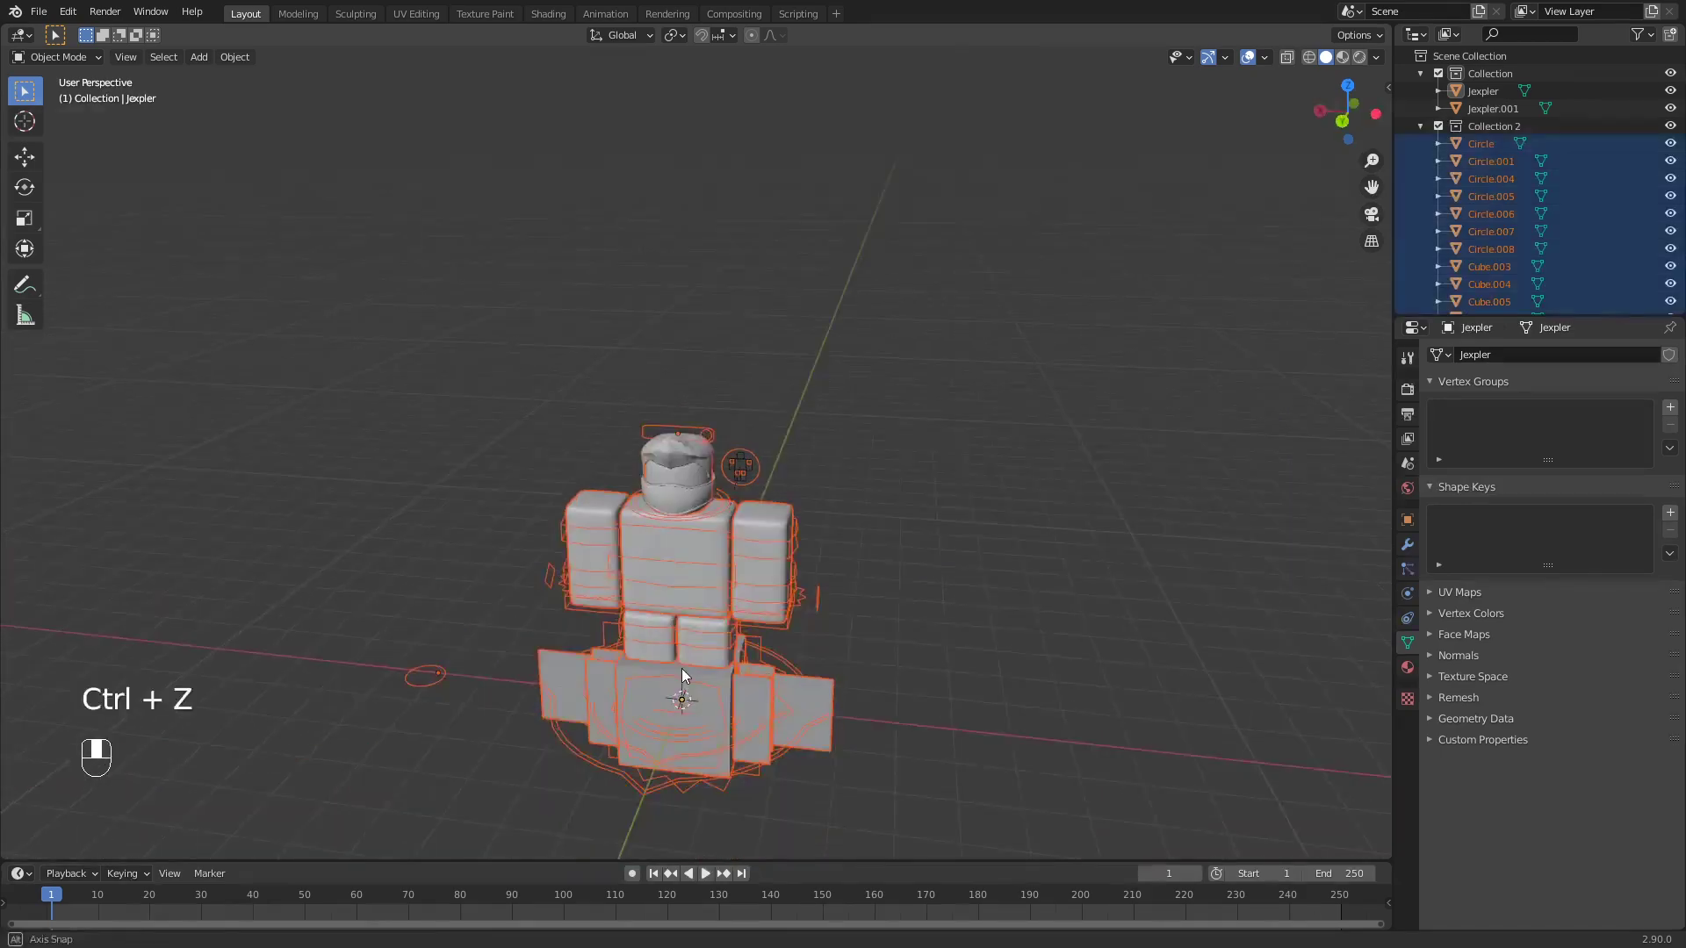
pyautogui.scroll(5, 681, 667)
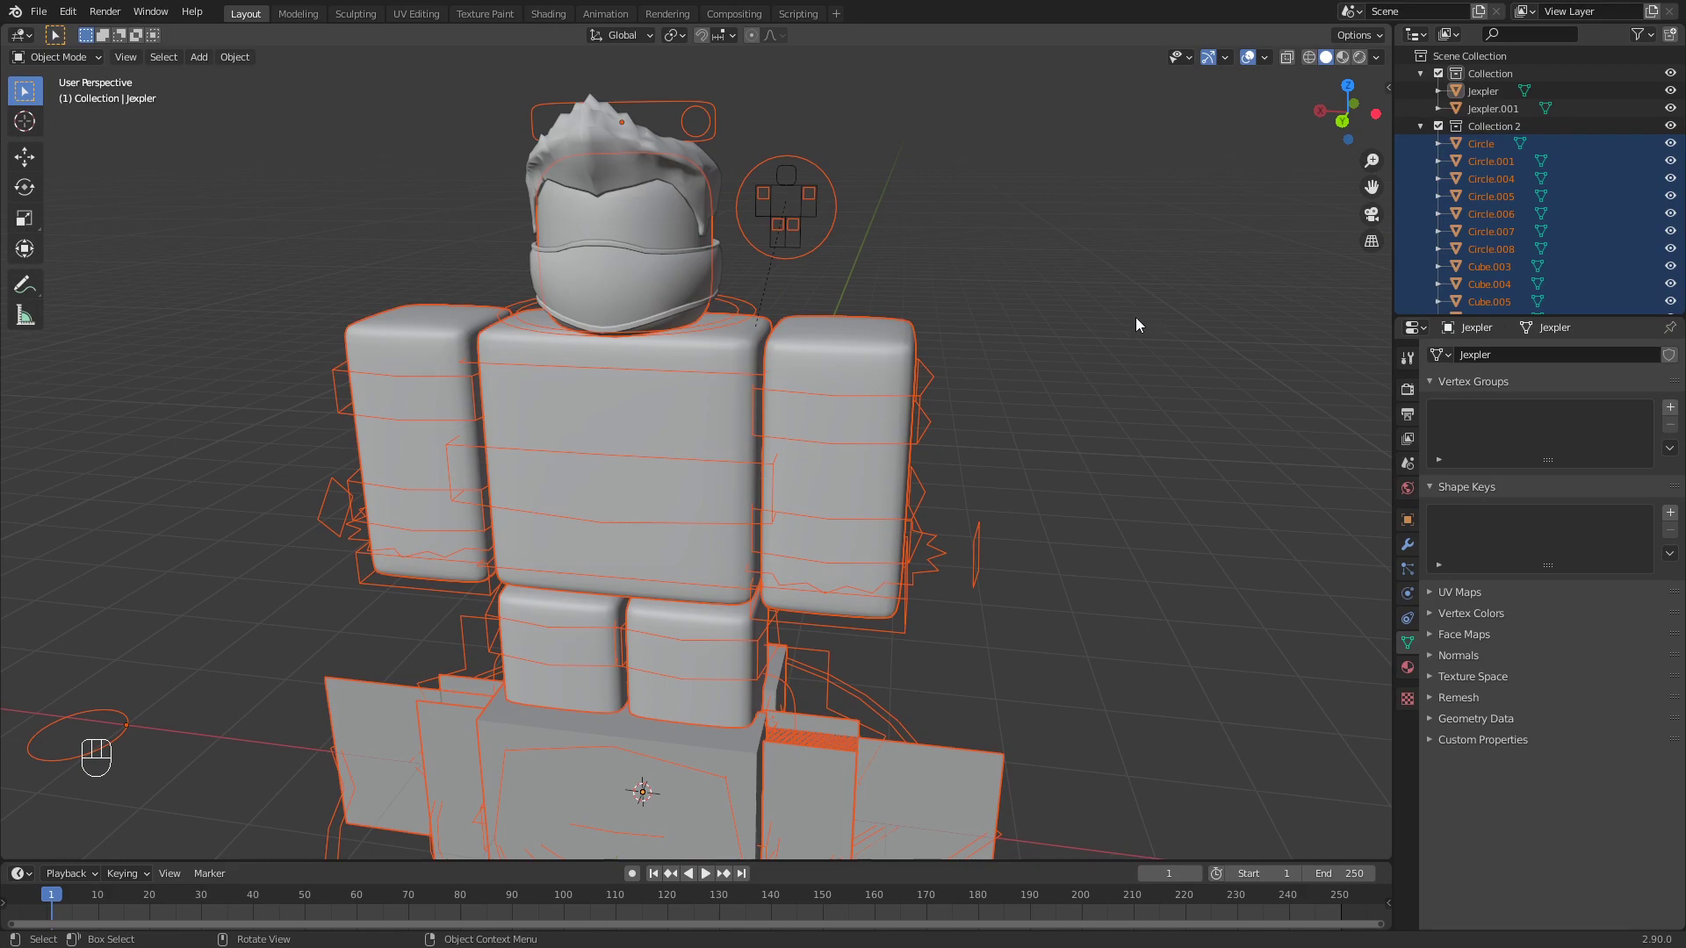
pyautogui.scroll(-4, 1142, 318)
pyautogui.scroll(3, 1064, 313)
pyautogui.moveTo(1029, 404); pyautogui.dragTo(1072, 398, button='middle')
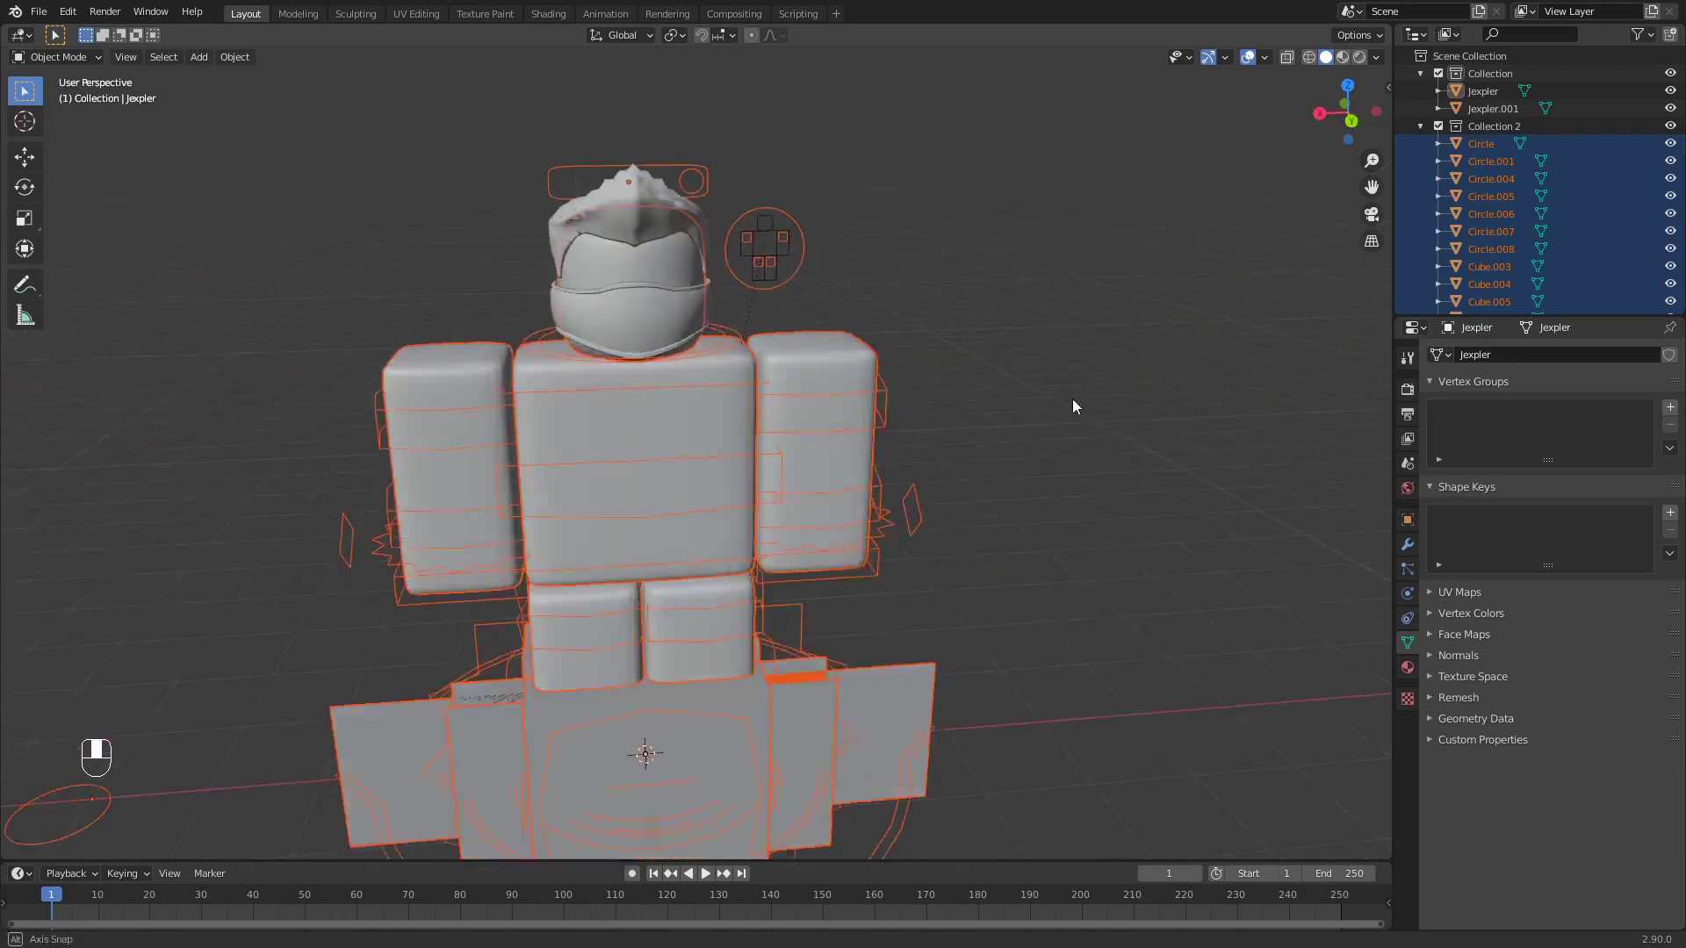
pyautogui.click(1136, 381)
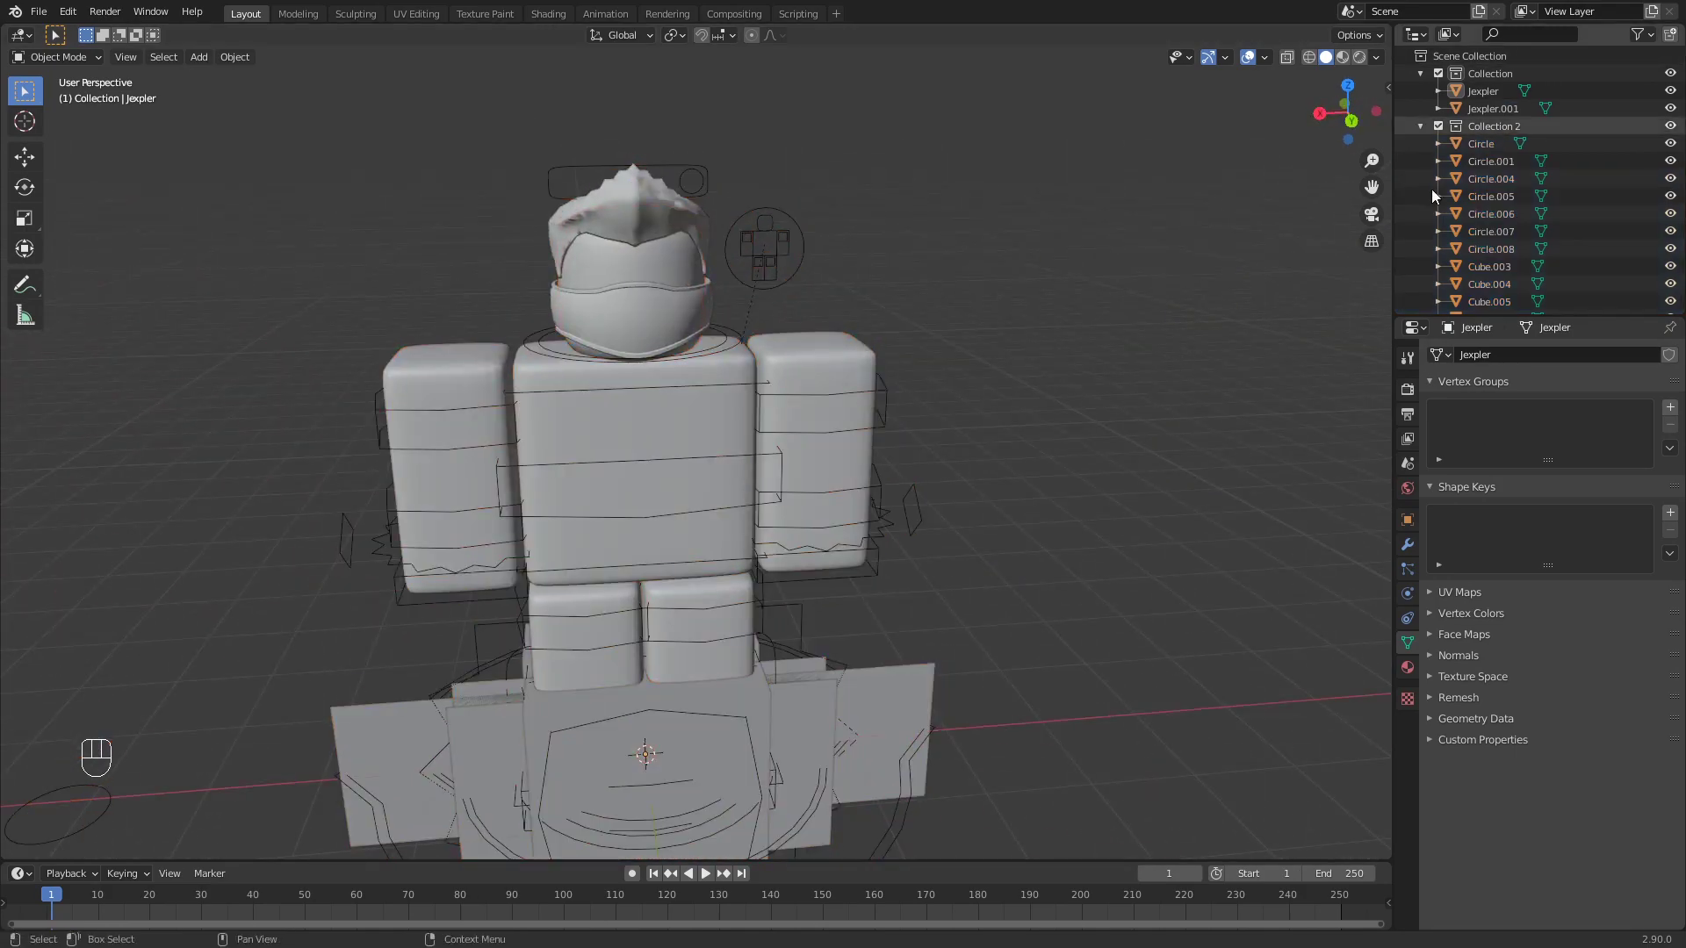
# - Delete the appended helper objects from Circle through Cube.007 in Collection 2
pyautogui.click(1482, 144)
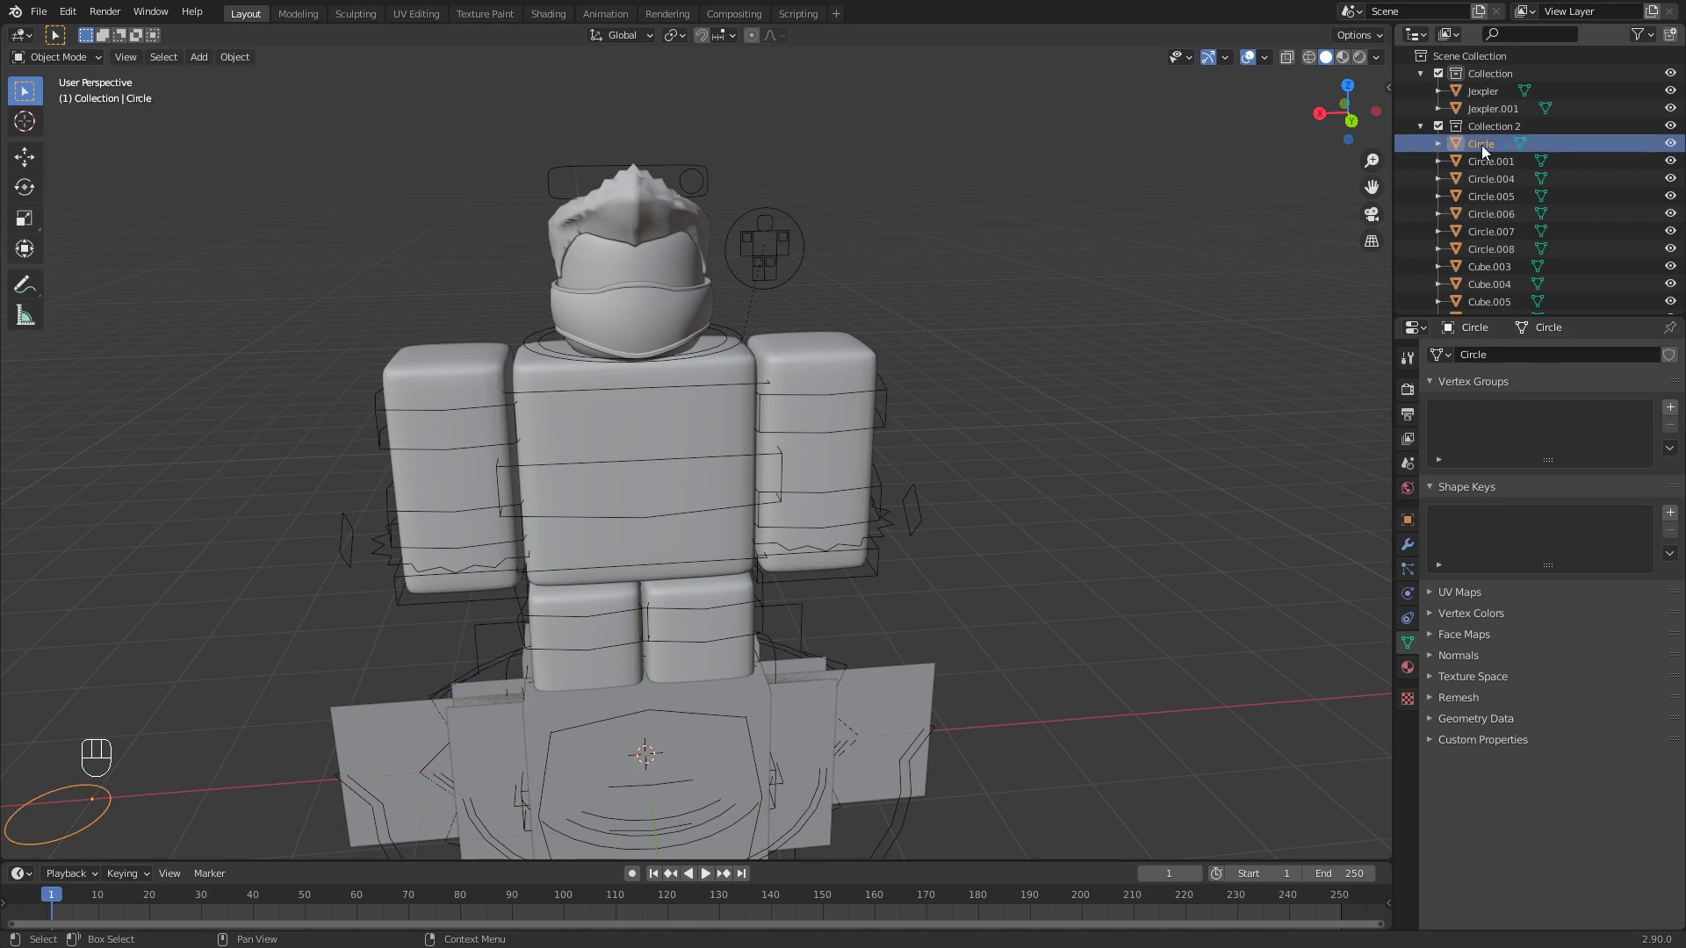
pyautogui.scroll(-5, 1482, 145)
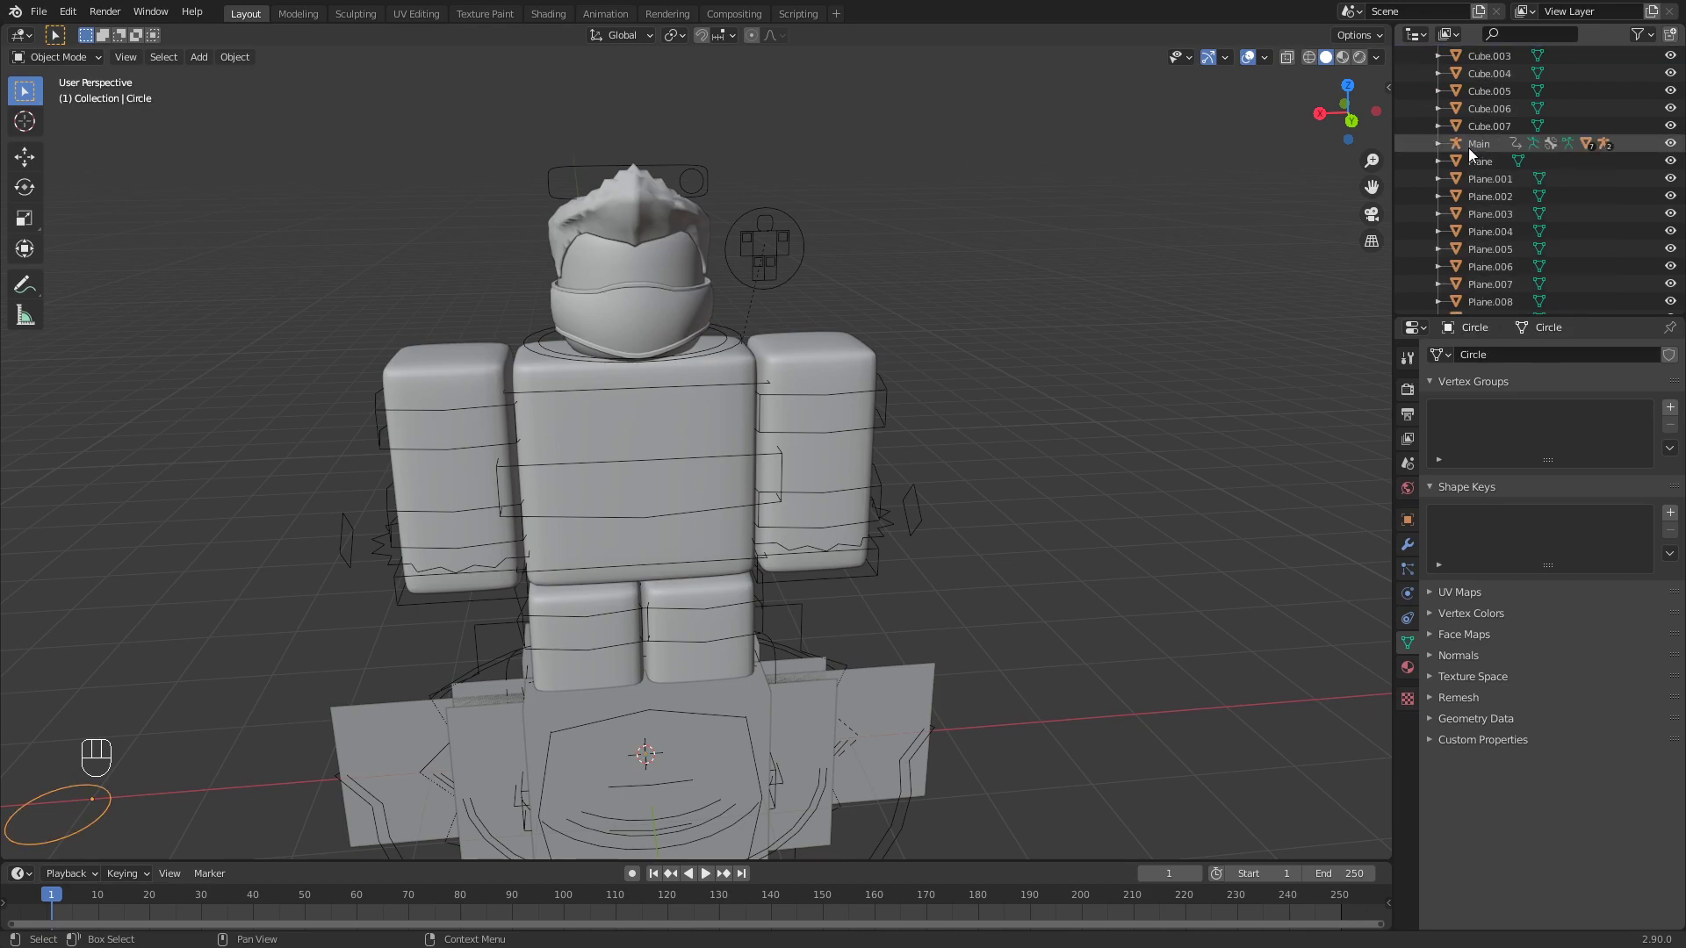
pyautogui.keyDown('shift'); pyautogui.click(1493, 126); pyautogui.keyUp('shift')
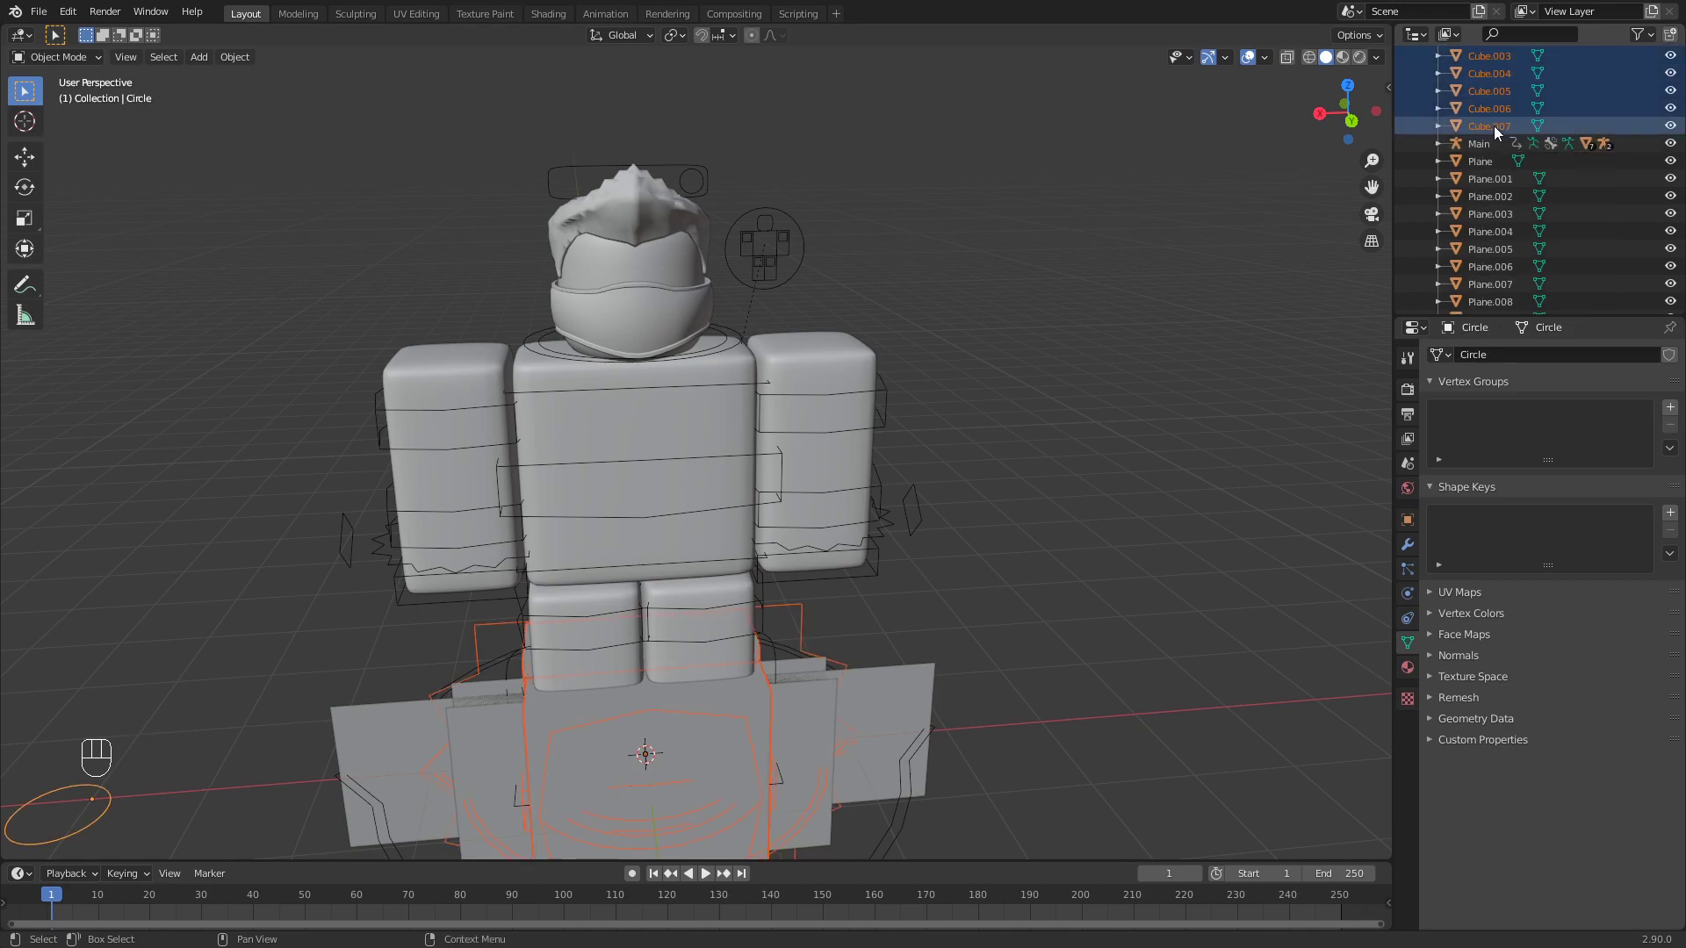
pyautogui.press('Delete')
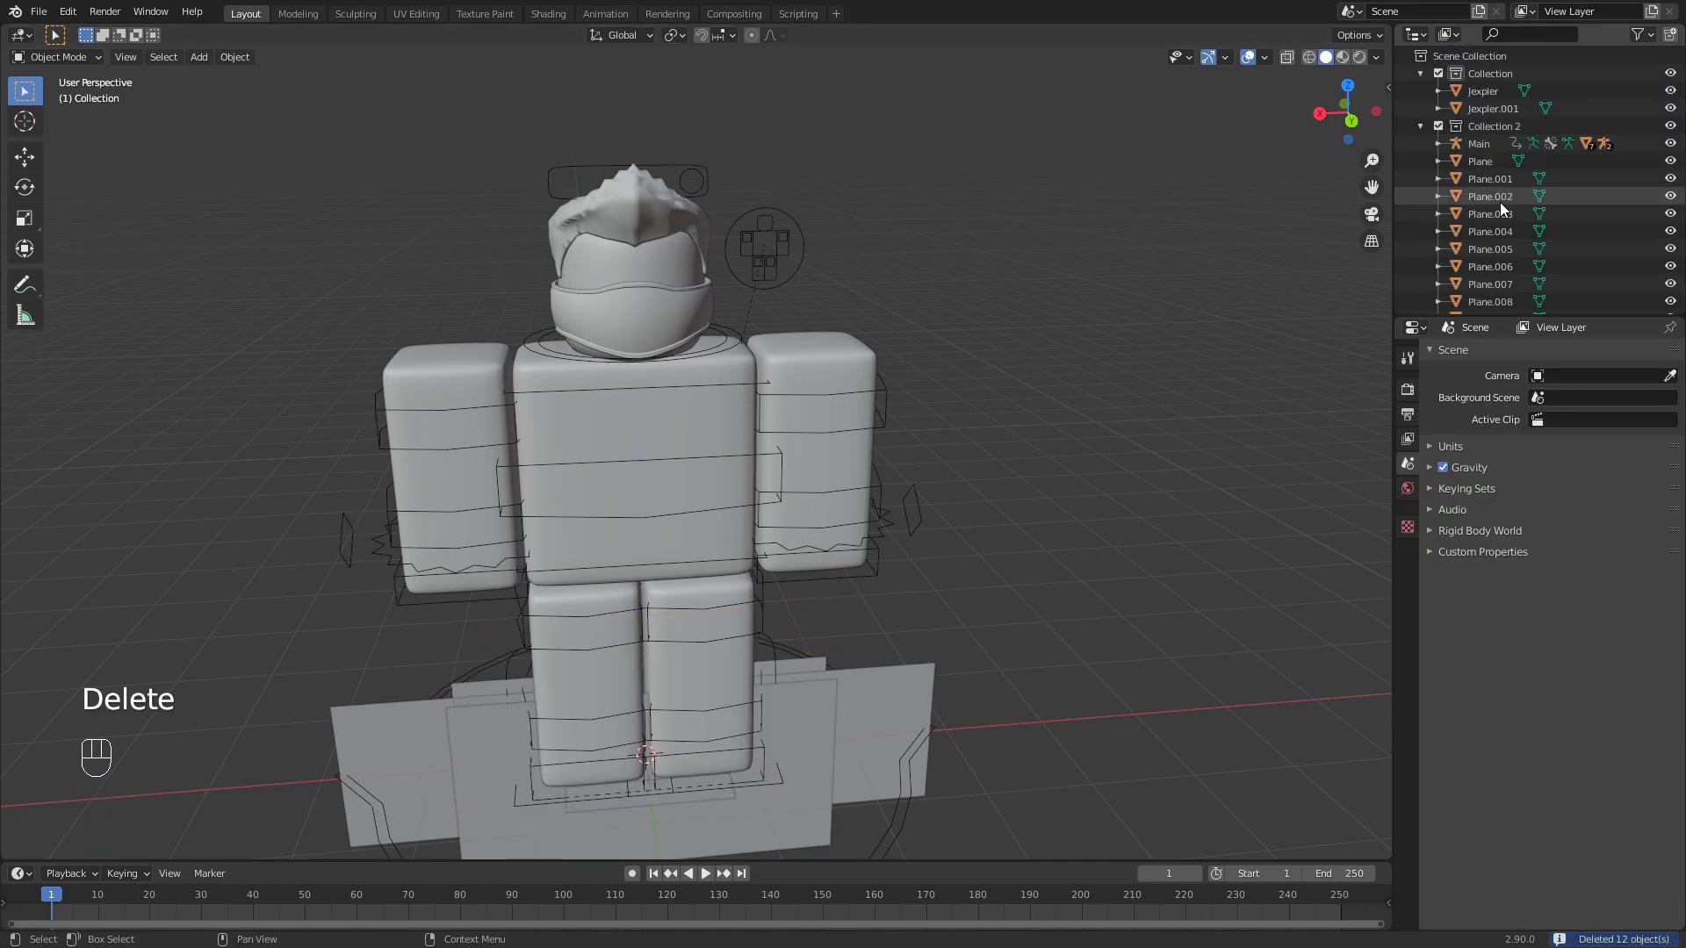
# - Delete the objects from Plane through Plane.009 in Collection 2
pyautogui.click(1480, 161)
pyautogui.scroll(-1, 1479, 155)
pyautogui.keyDown('shift'); pyautogui.click(1501, 299); pyautogui.keyUp('shift')
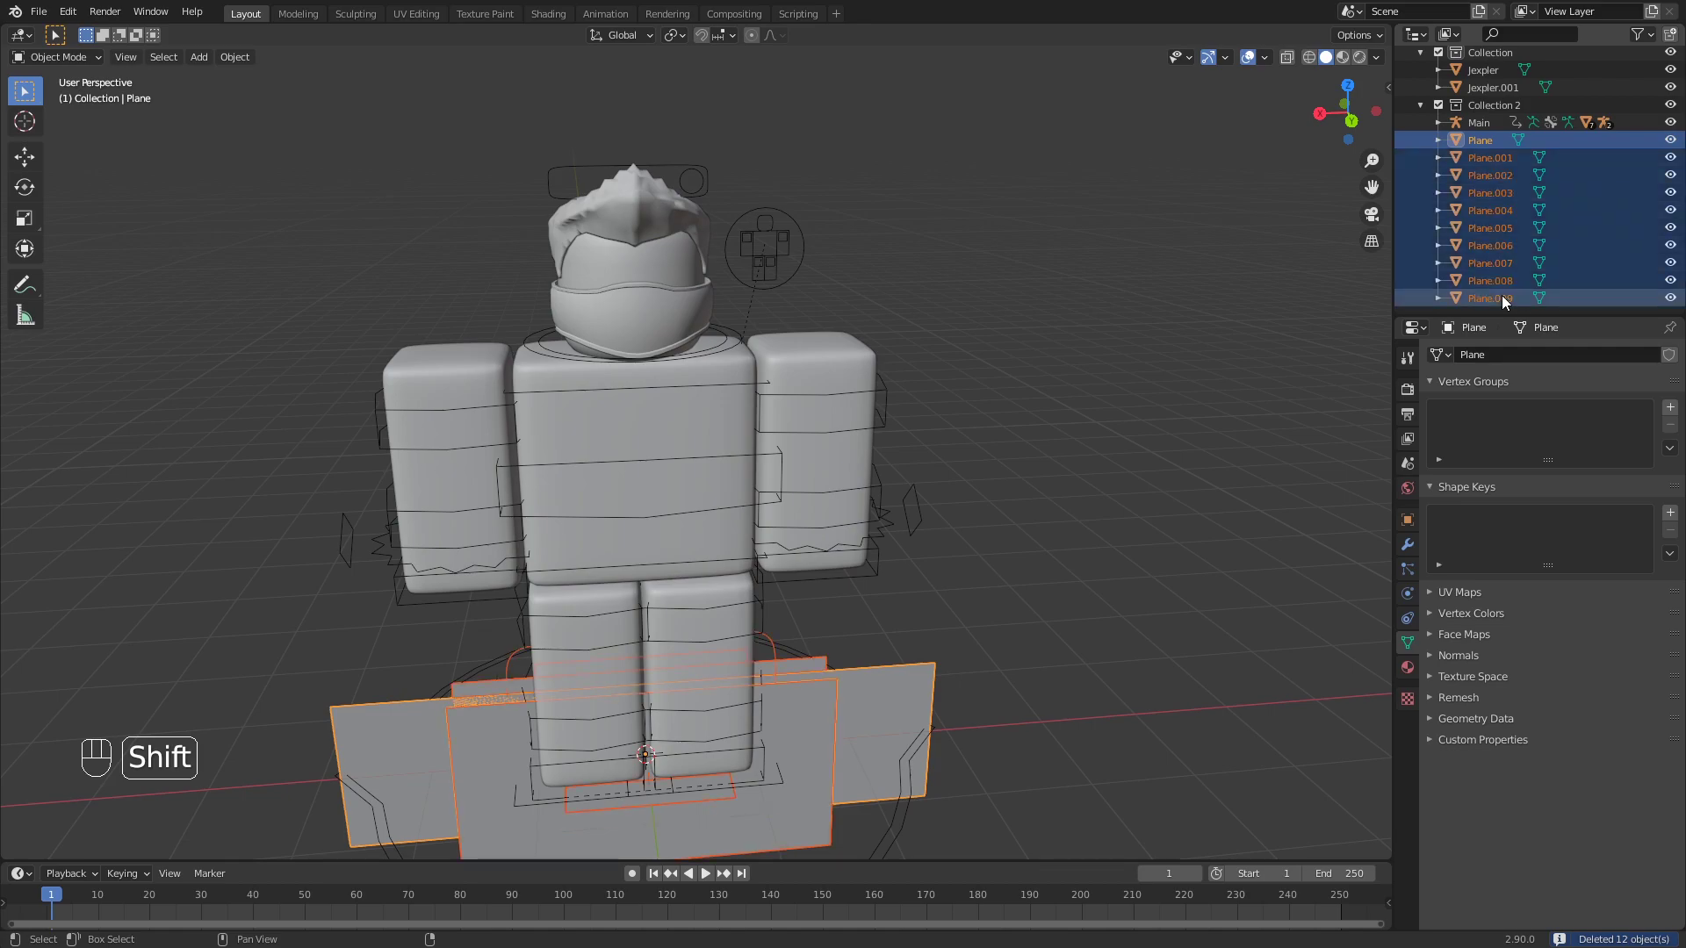
pyautogui.press('Delete')
# - Examine the rig's switch control and the fit of the hair and mask on the head from behind and in front
pyautogui.moveTo(1133, 350); pyautogui.dragTo(791, 523, button='middle')
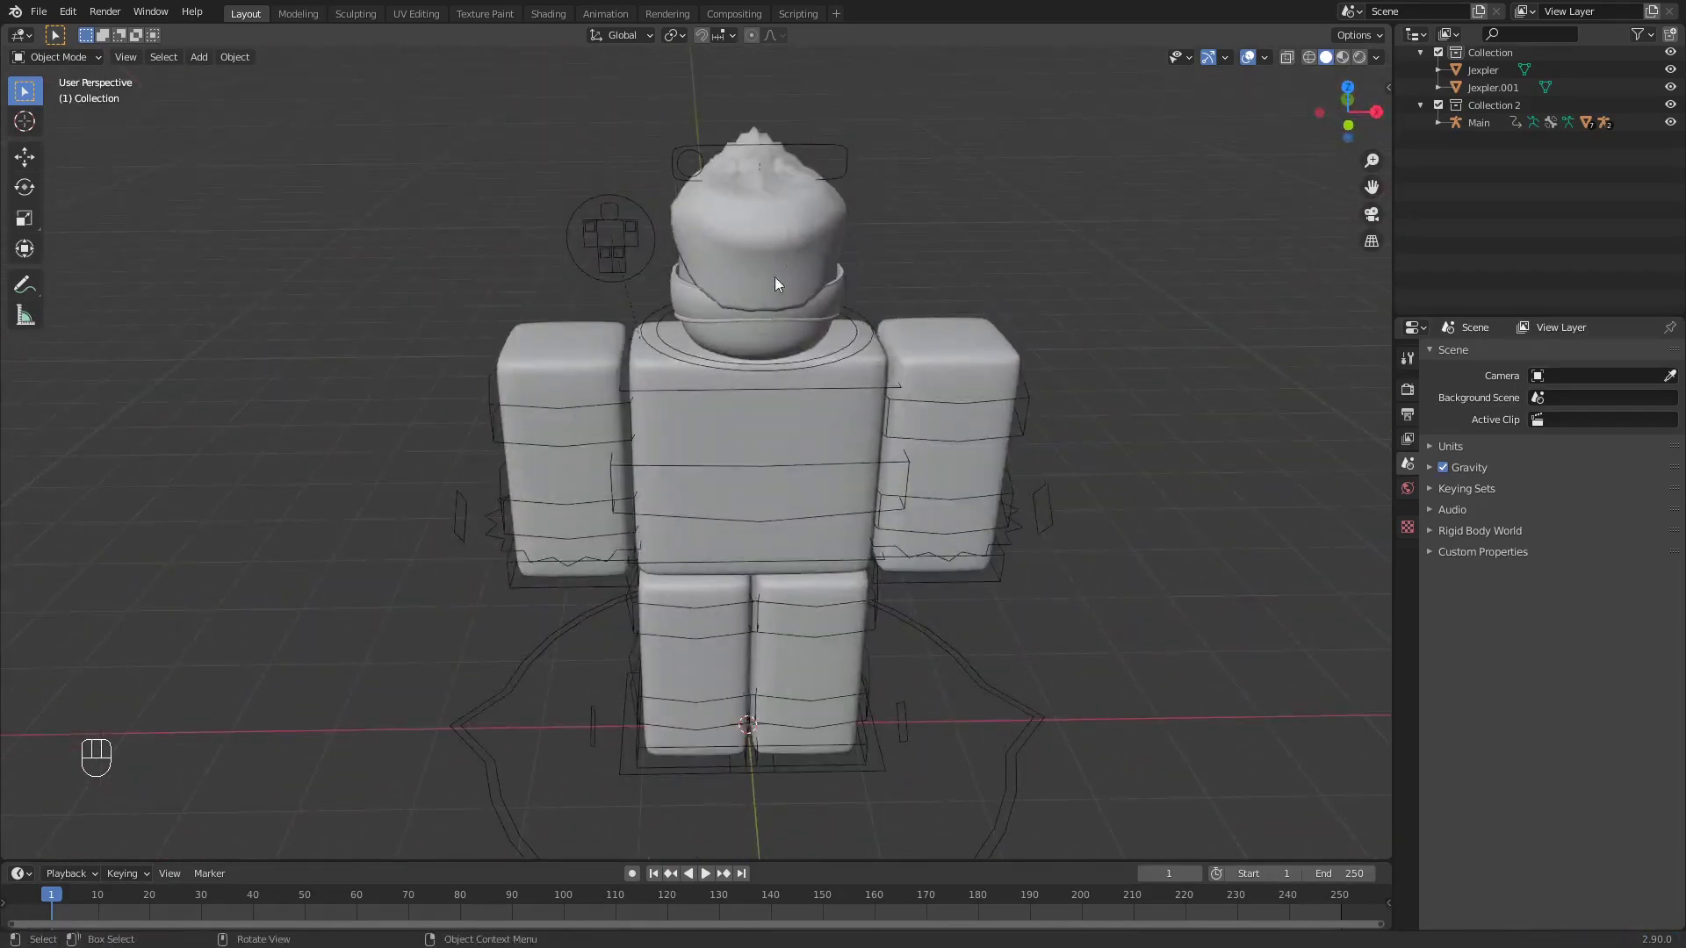
pyautogui.scroll(5, 655, 235)
pyautogui.keyDown('shift'); pyautogui.moveTo(555, 179); pyautogui.dragTo(785, 596, button='middle'); pyautogui.keyUp('shift')
pyautogui.scroll(-4, 693, 274)
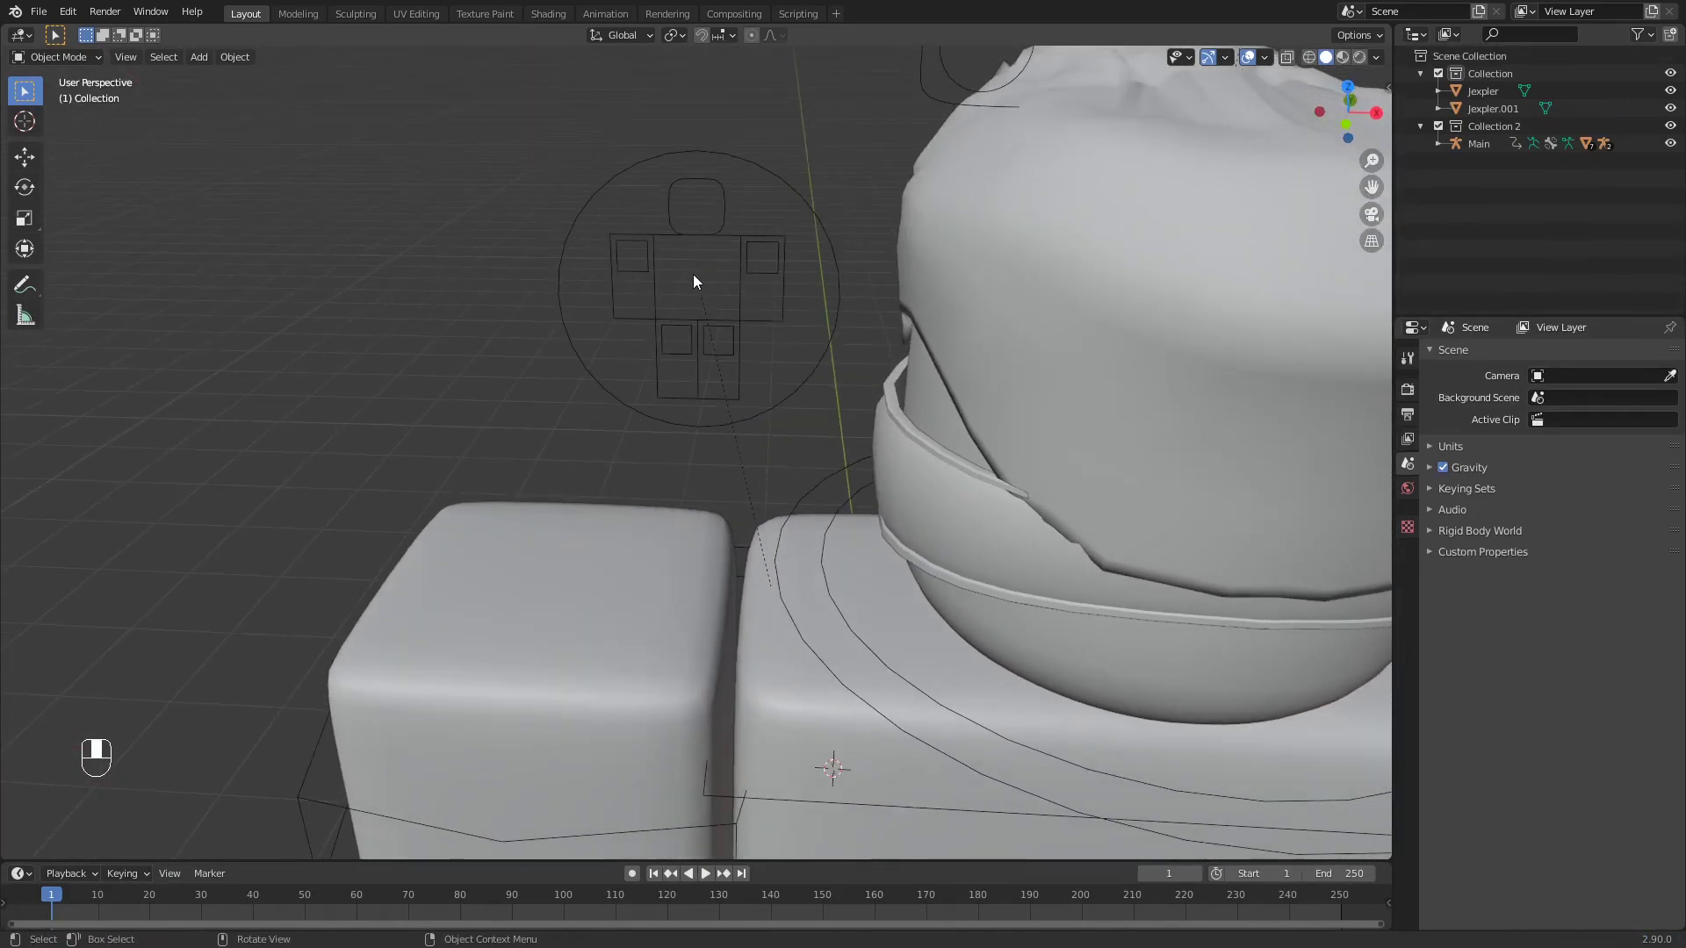
pyautogui.click(899, 336)
pyautogui.moveTo(892, 331); pyautogui.dragTo(905, 300, button='middle')
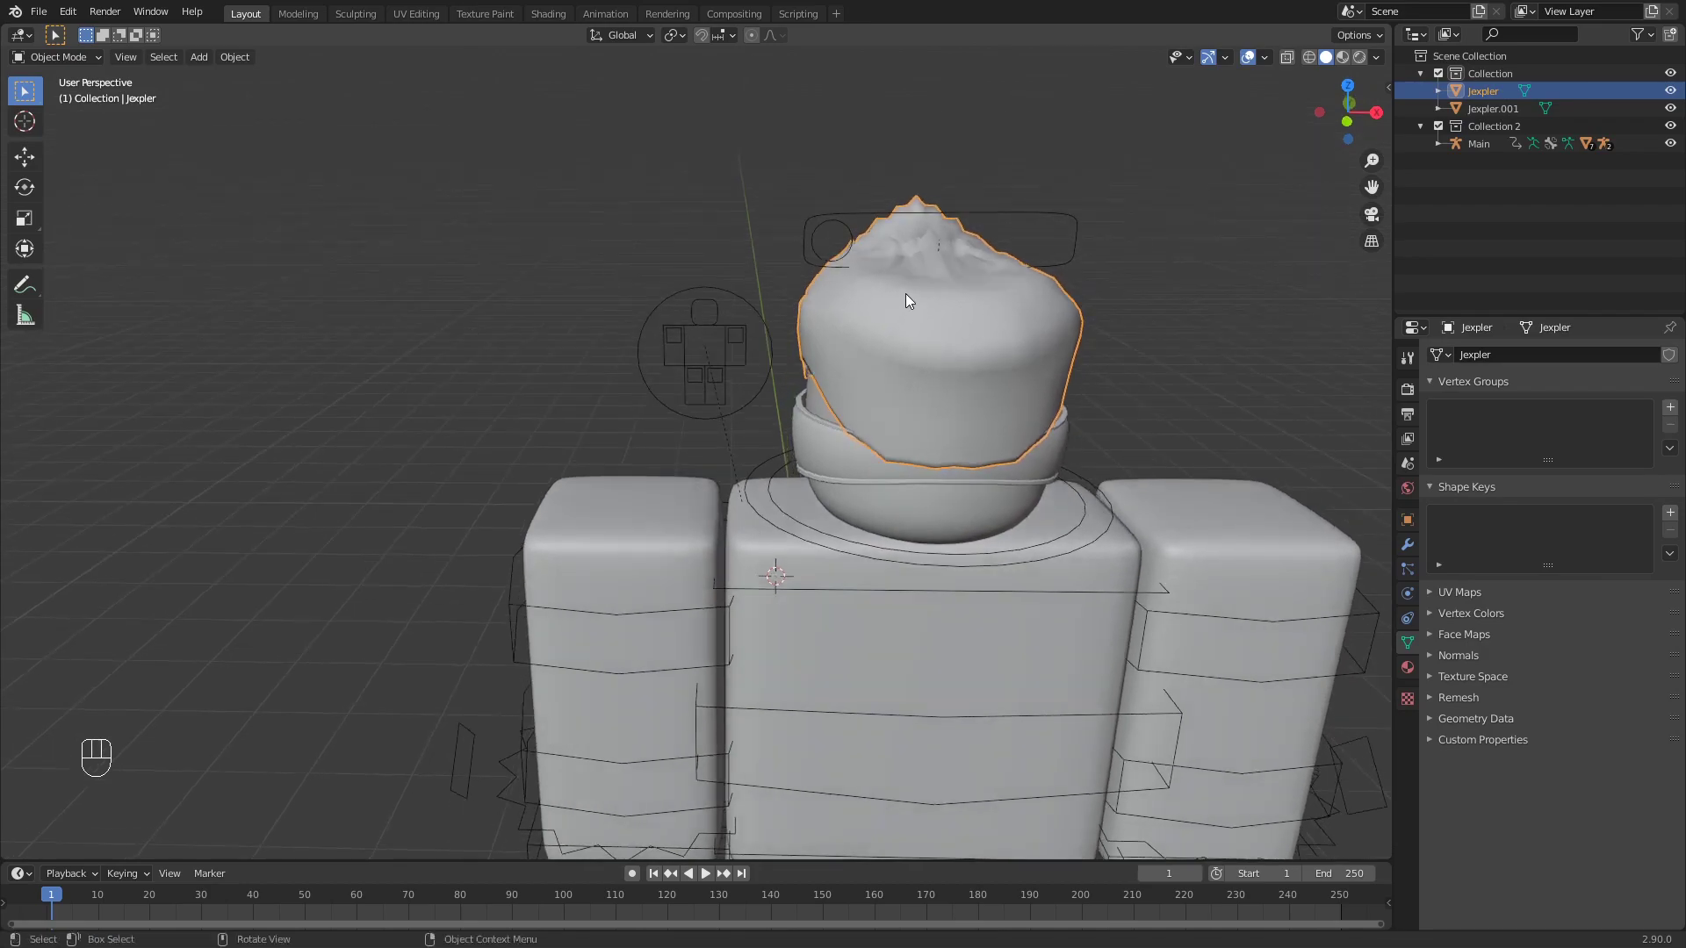
pyautogui.click(699, 331)
pyautogui.moveTo(984, 367); pyautogui.dragTo(976, 422, button='middle')
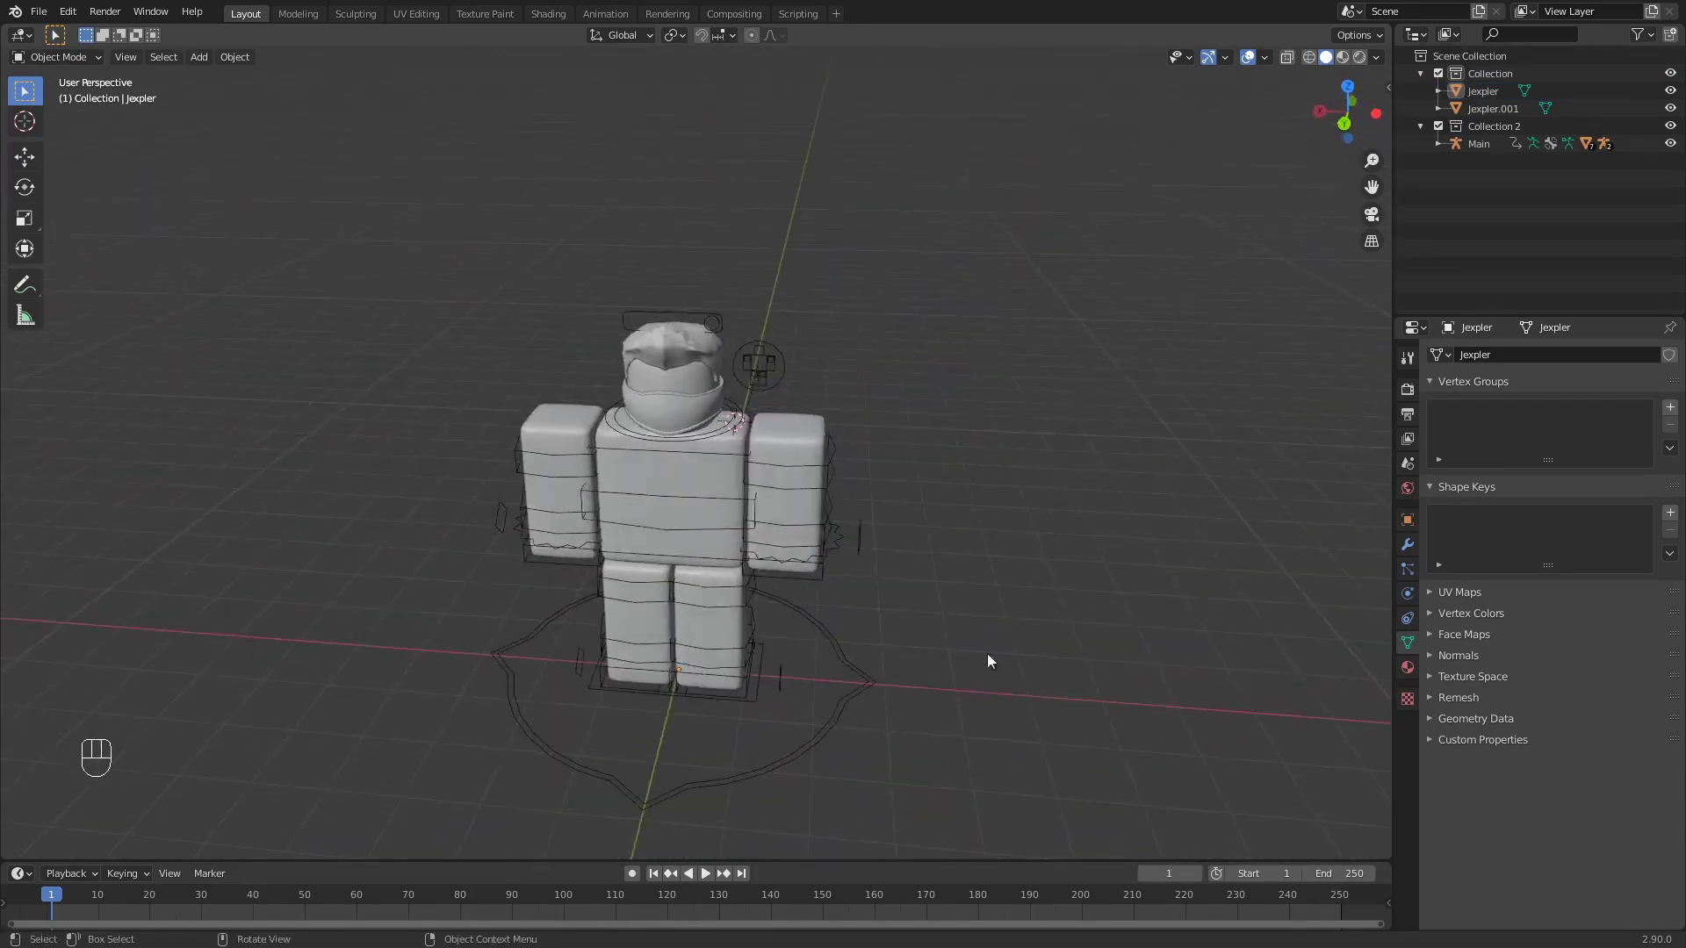
# - Rotate the Main armature 180° about the global Z axis
pyautogui.click(864, 672)
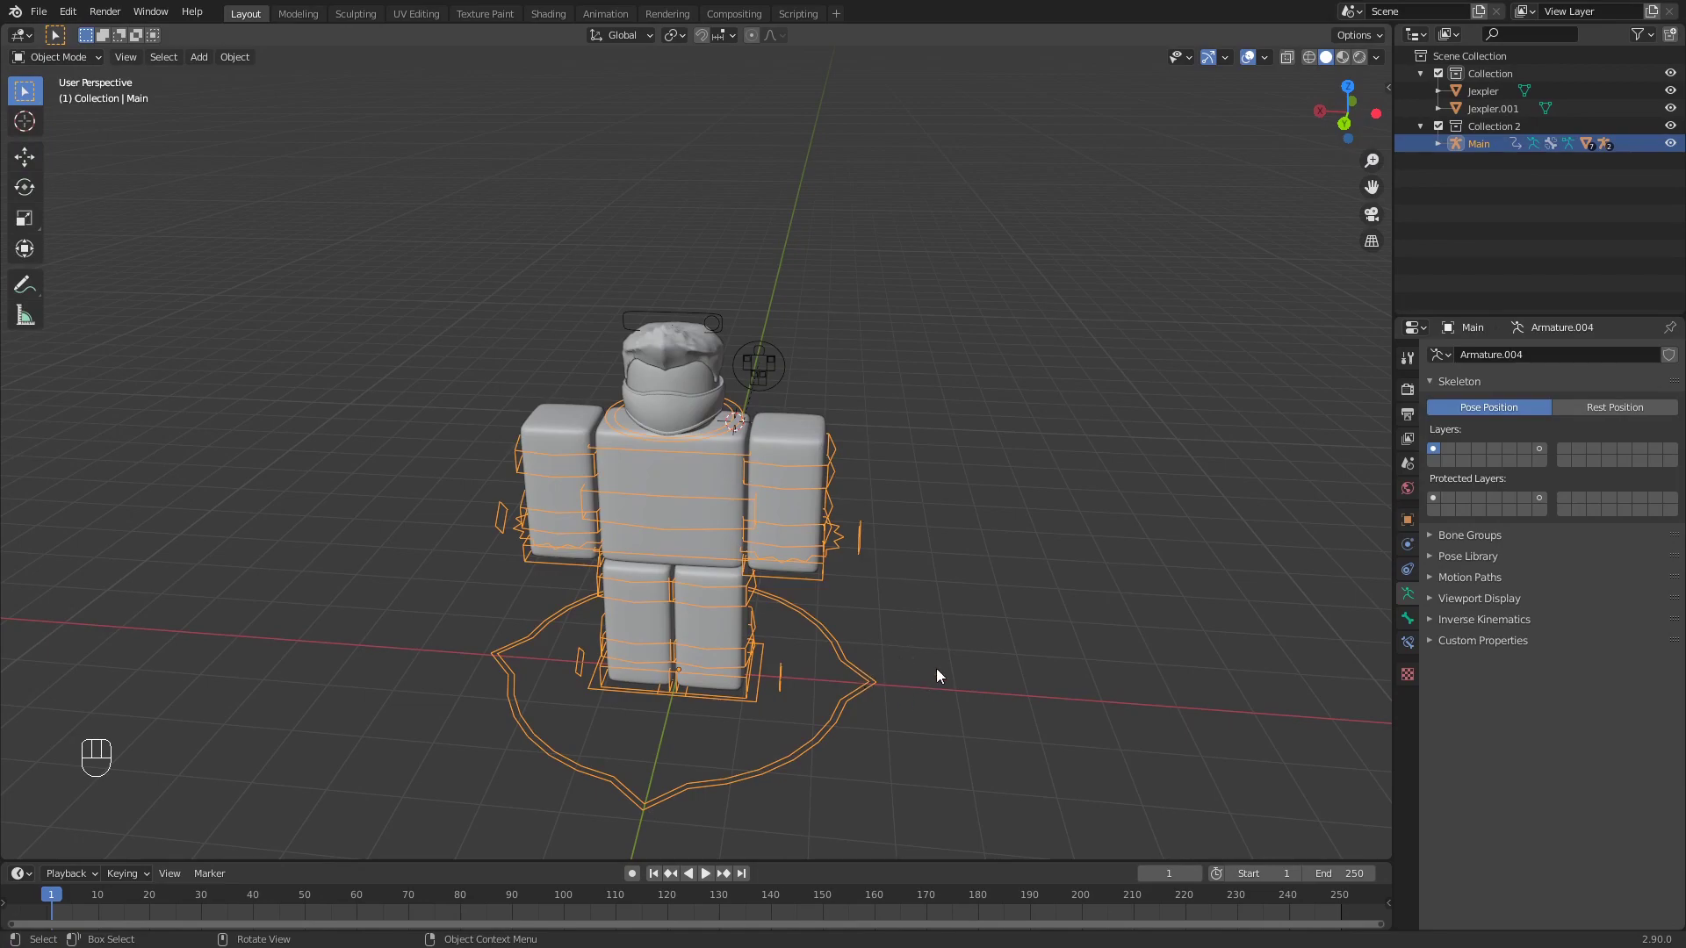
pyautogui.press('r')
pyautogui.press('z')
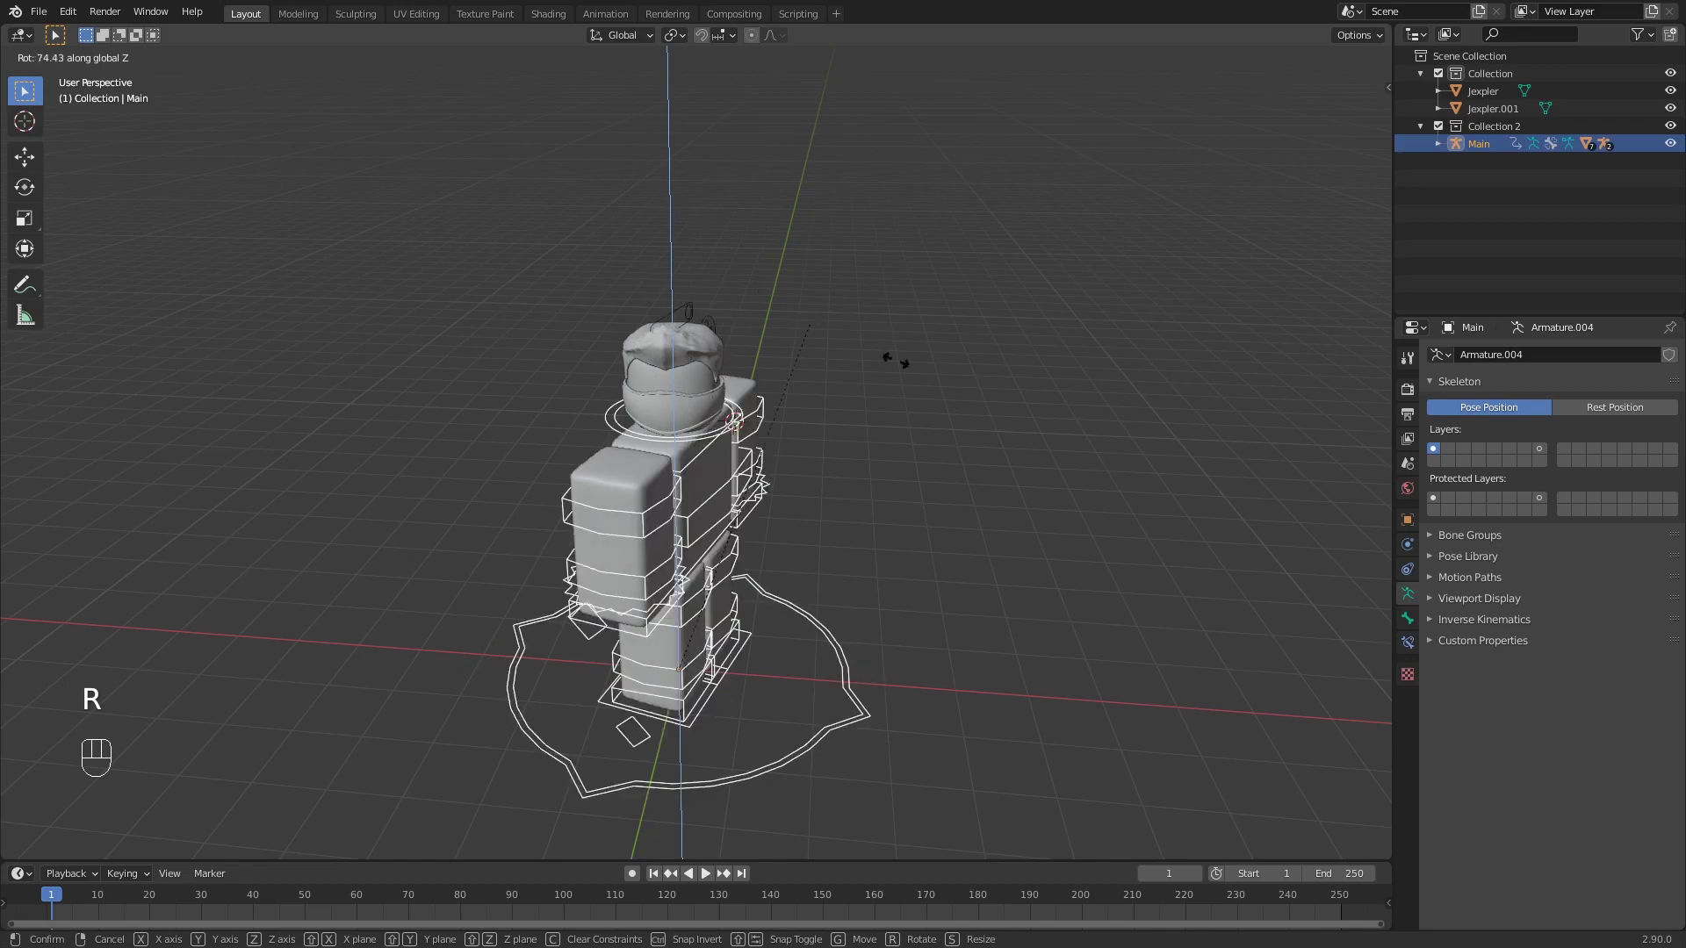
pyautogui.write('180')
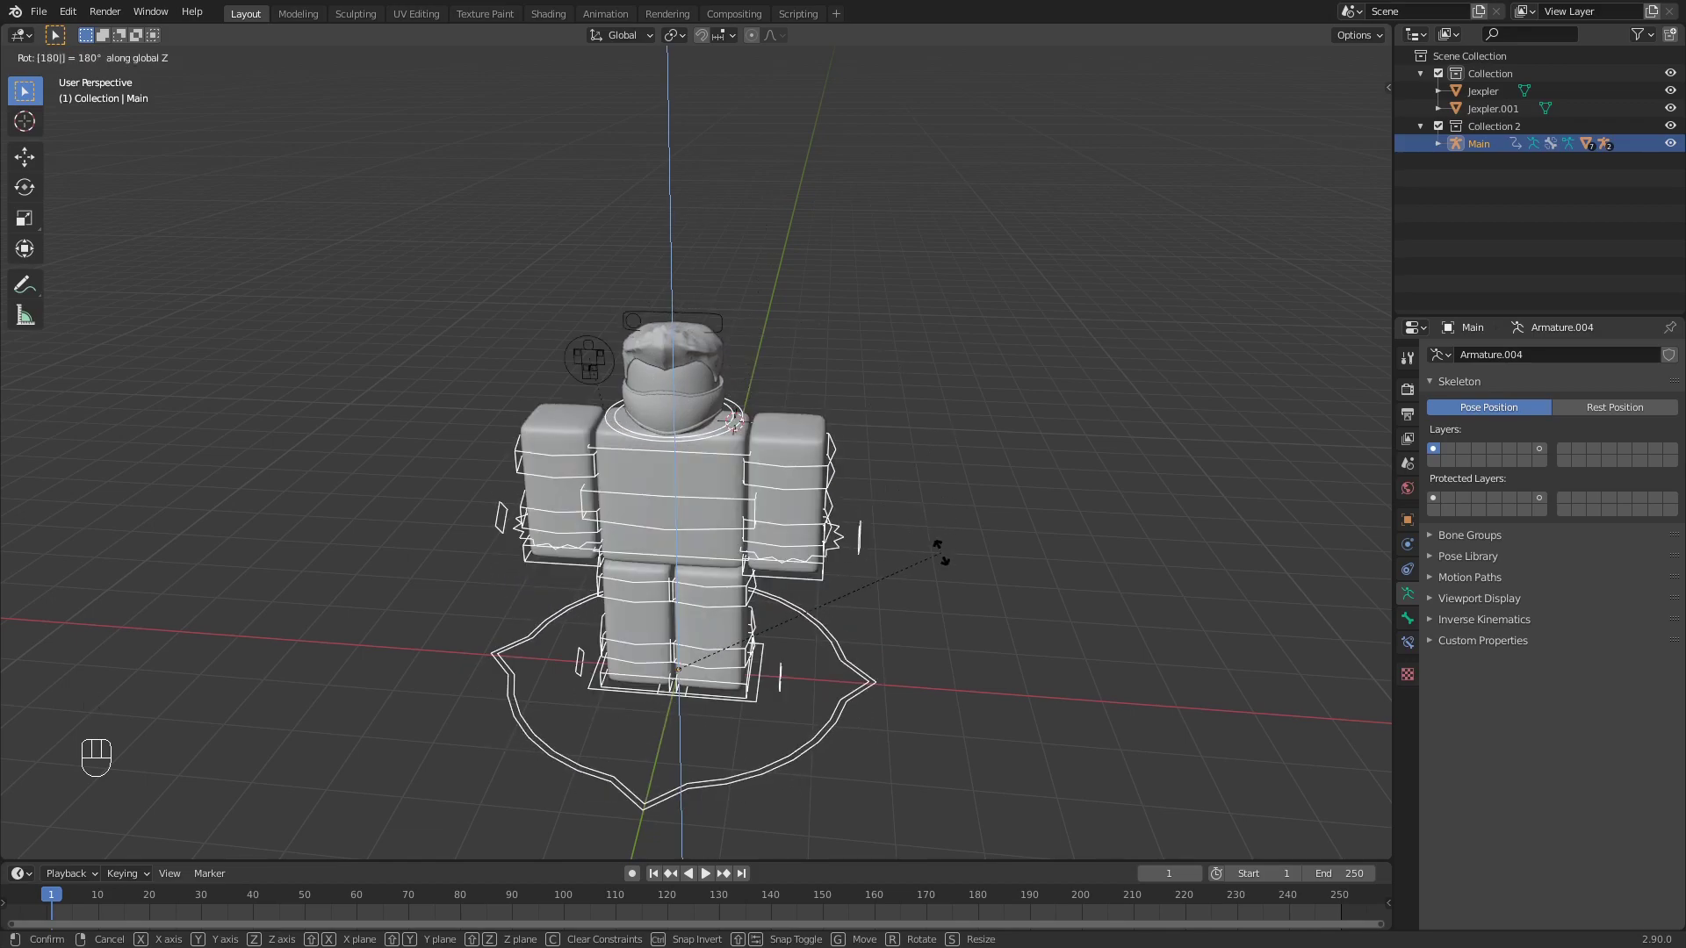
pyautogui.press('Return')
pyautogui.moveTo(941, 552); pyautogui.dragTo(944, 481, button='middle')
pyautogui.scroll(5, 707, 469)
pyautogui.keyDown('shift'); pyautogui.moveTo(694, 451); pyautogui.dragTo(963, 430, button='middle'); pyautogui.keyUp('shift')
pyautogui.scroll(-5, 940, 430)
pyautogui.moveTo(883, 491)
pyautogui.mouseDown(button='middle')
pyautogui.moveTo(728, 491)
pyautogui.moveTo(885, 461)
pyautogui.mouseUp(button='middle')
pyautogui.press('g')
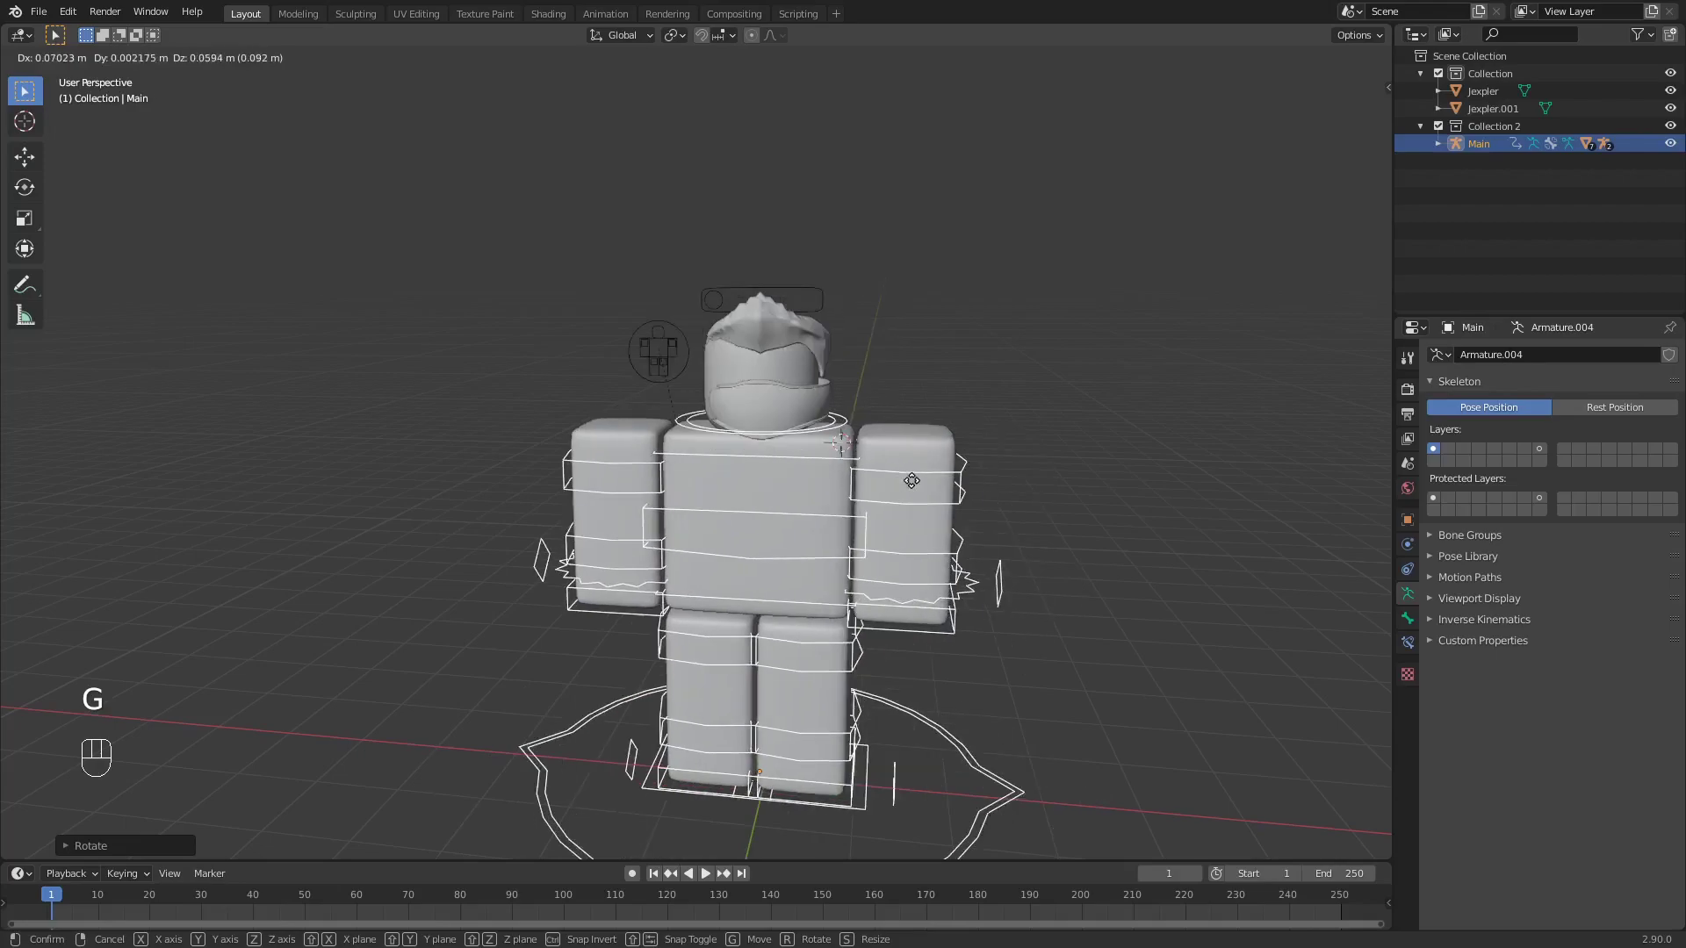
pyautogui.rightClick(948, 465)
# - Select the Main armature and switch it to Pose Mode
pyautogui.click(827, 361)
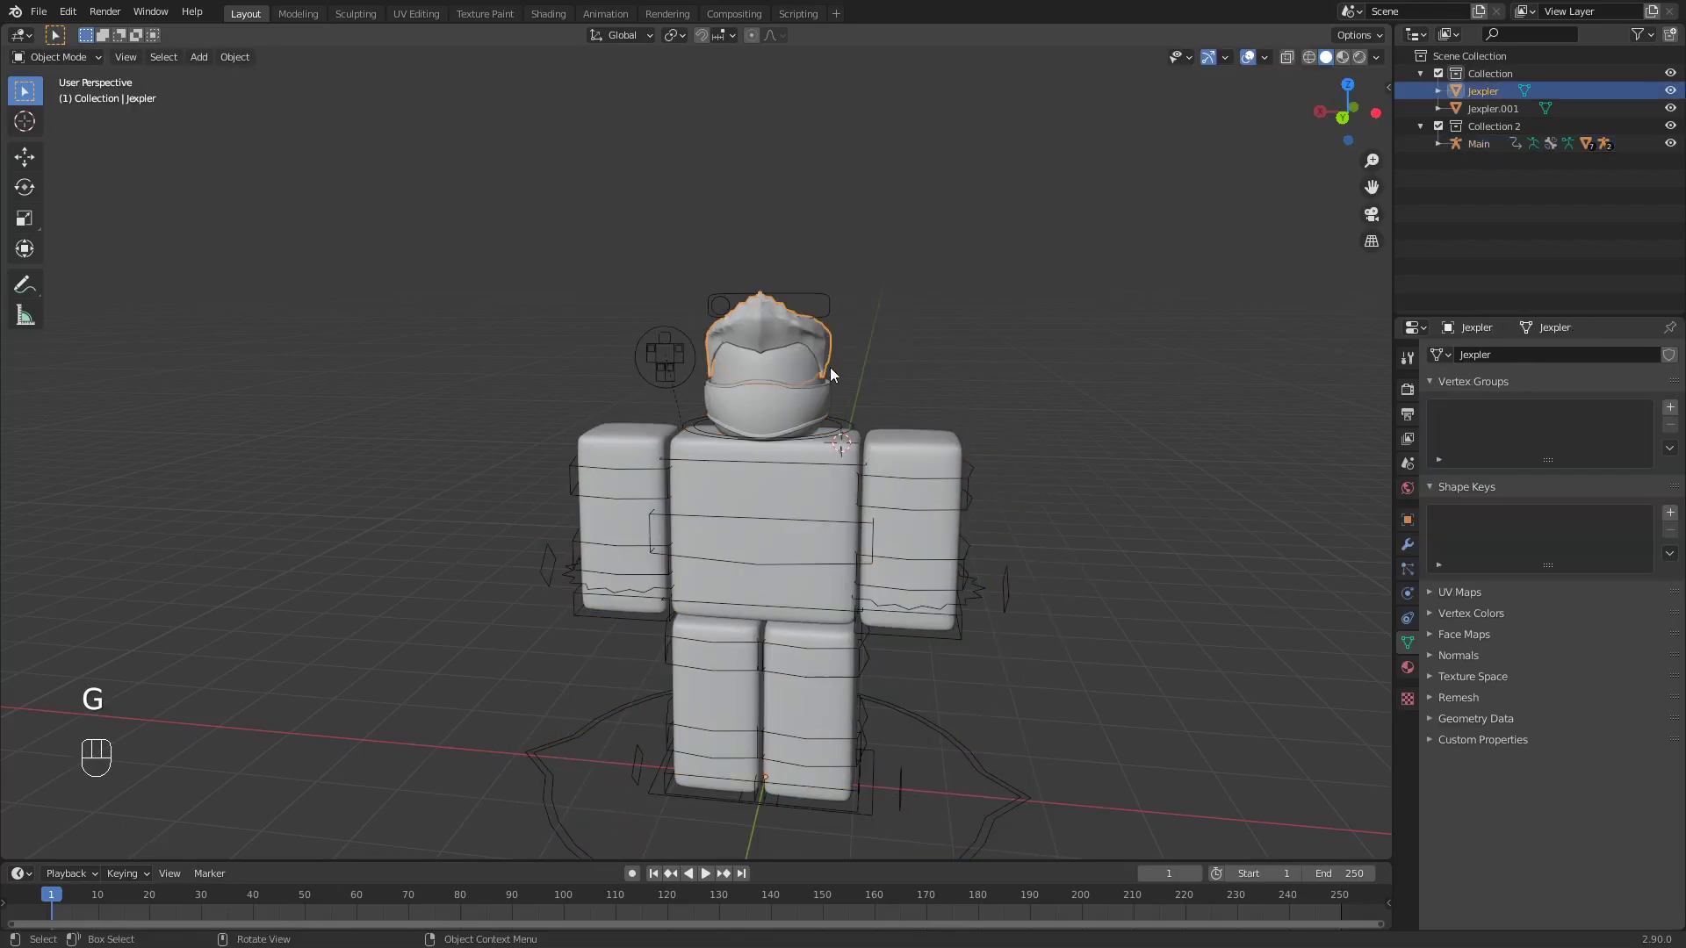
pyautogui.click(999, 762)
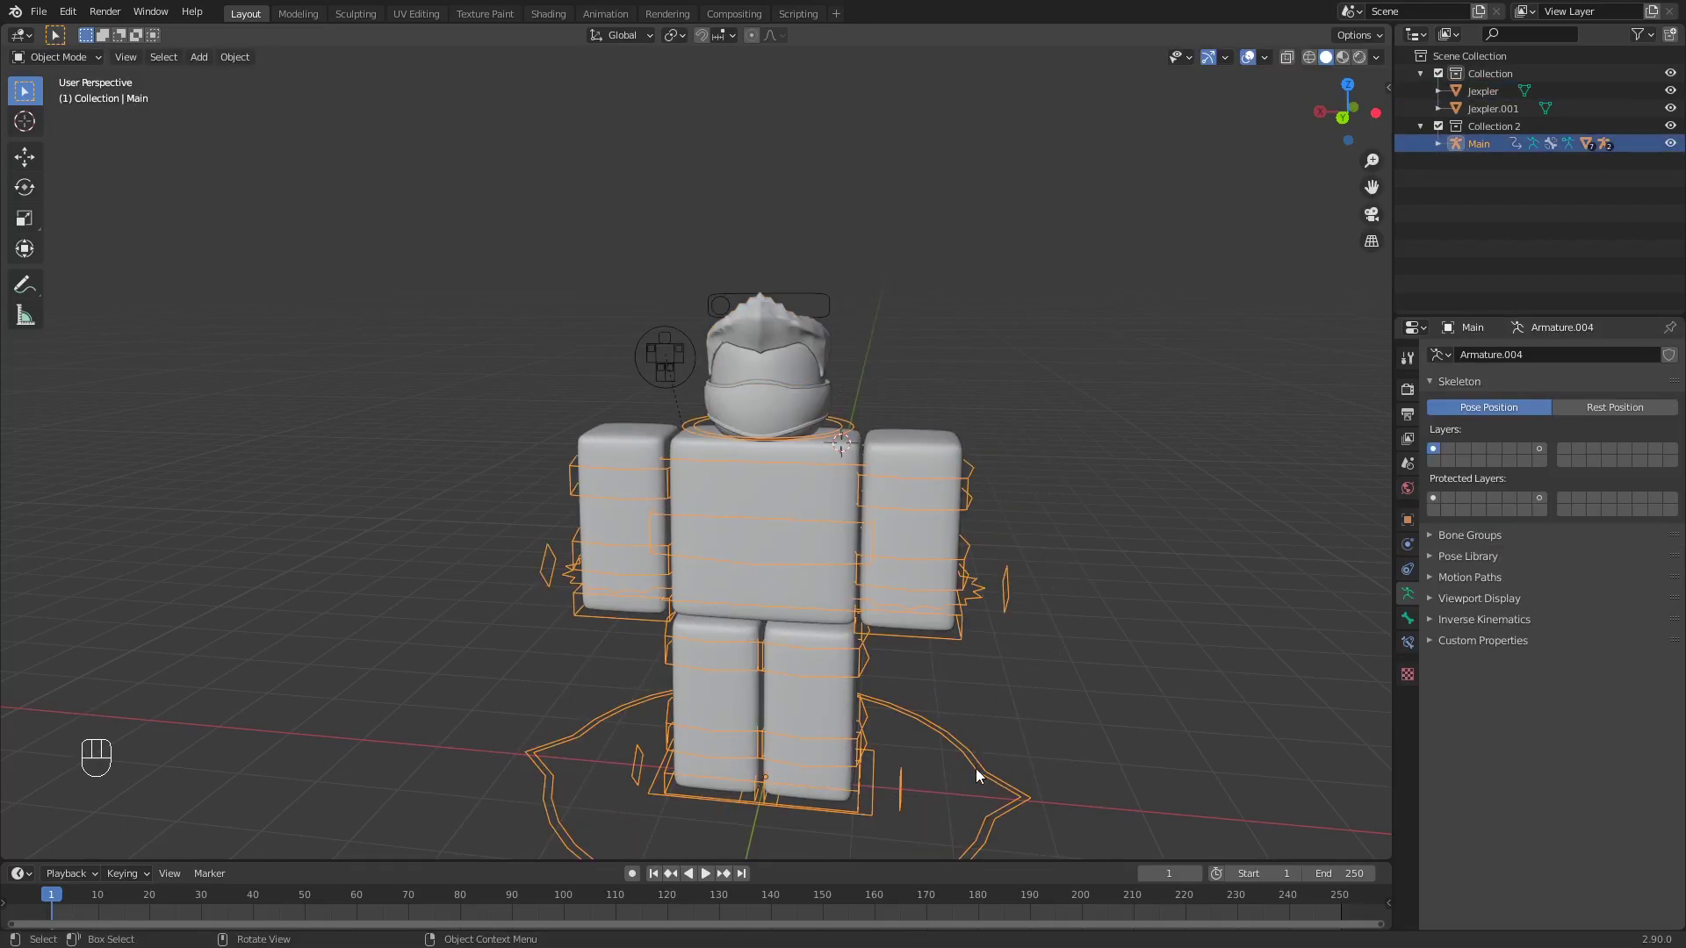
pyautogui.moveTo(964, 688); pyautogui.dragTo(926, 715, button='middle')
pyautogui.click(741, 478)
pyautogui.moveTo(644, 441); pyautogui.dragTo(694, 431)
pyautogui.click(853, 419)
pyautogui.click(915, 665)
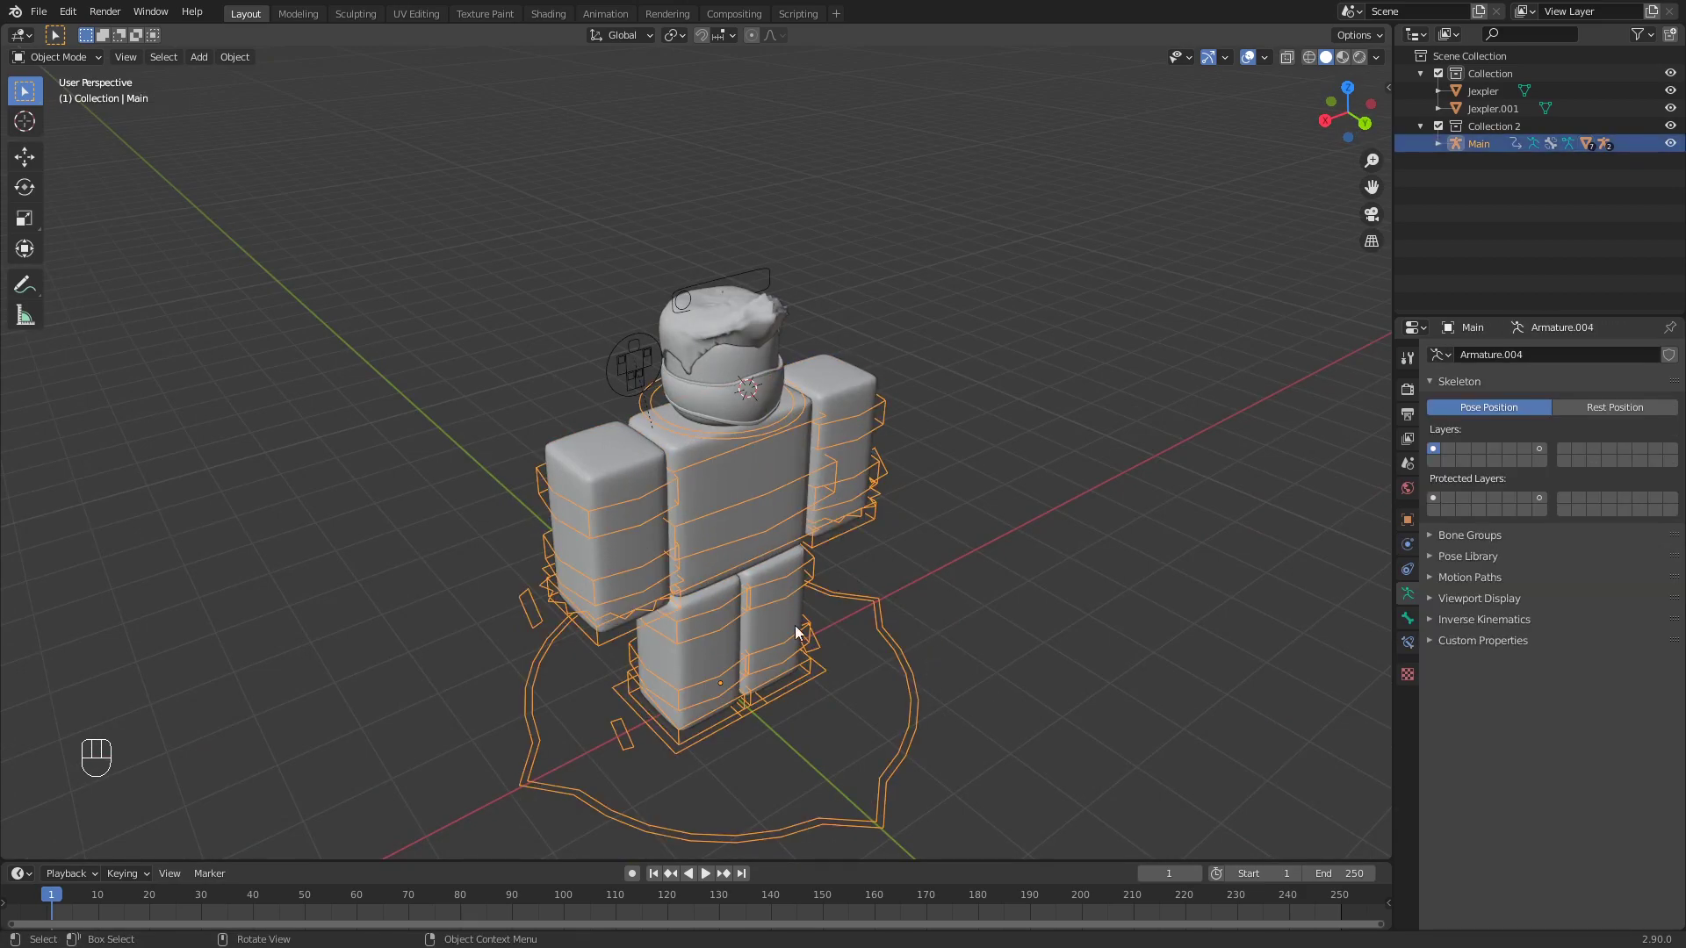
pyautogui.moveTo(609, 649); pyautogui.dragTo(839, 551, button='middle')
pyautogui.hotkey('ctrl', 'Tab')
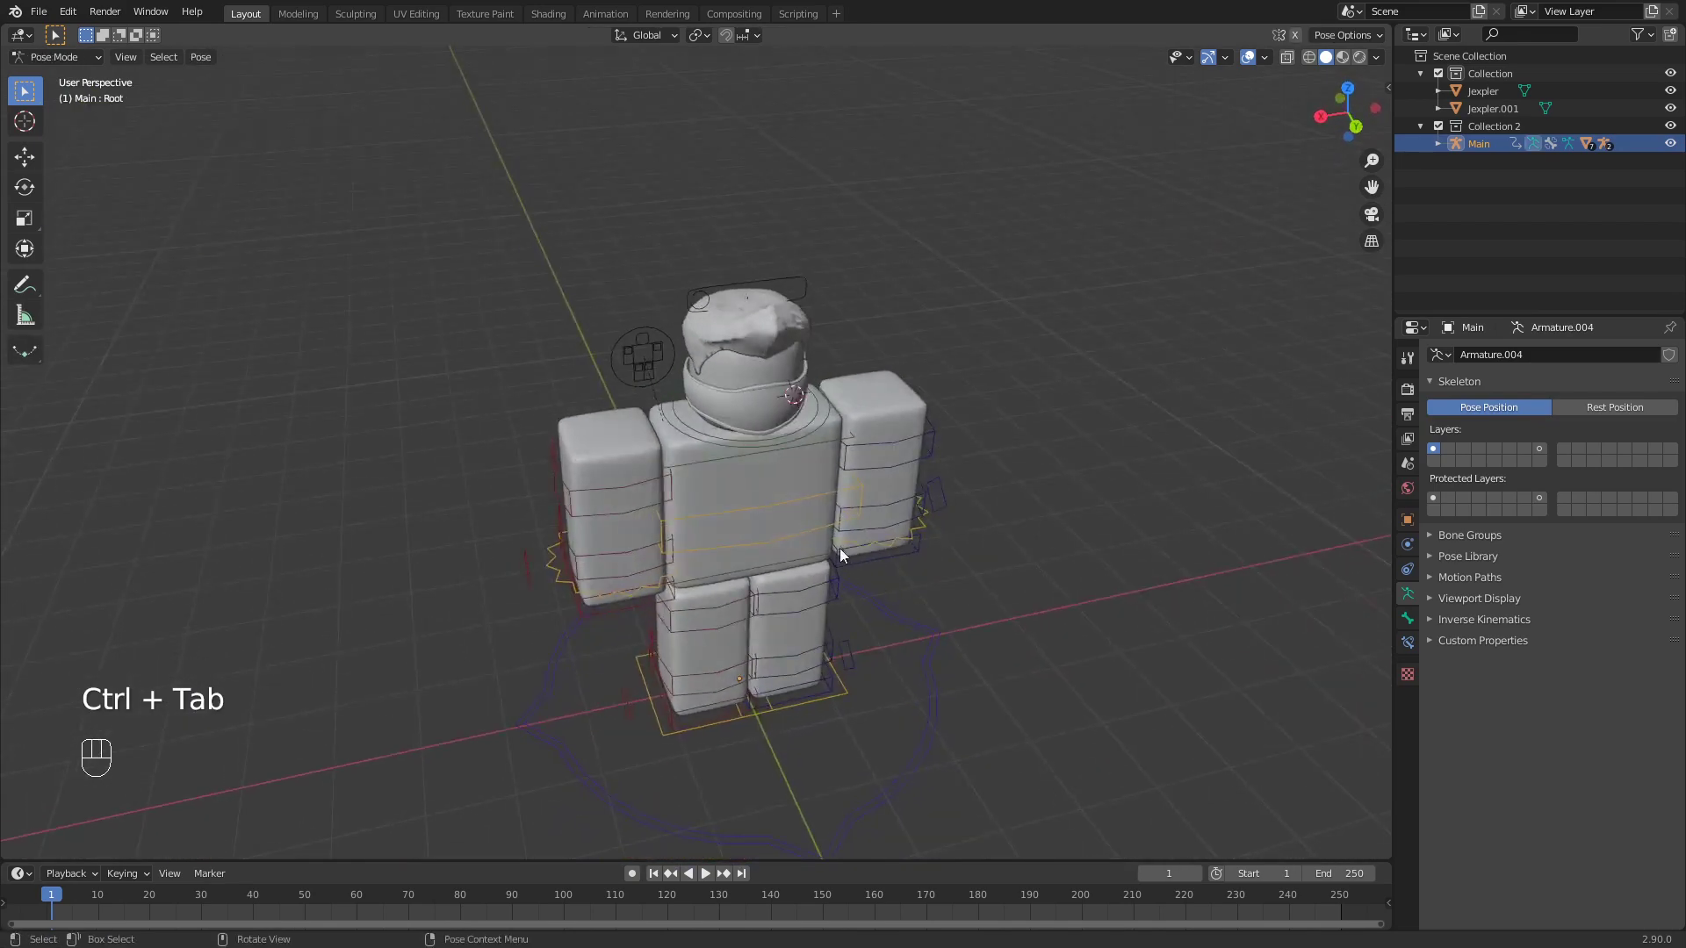
# - Parent the hair and mask meshes to the Main armature's Head bone using Bone Relative
pyautogui.scroll(4, 840, 550)
pyautogui.keyDown('shift'); pyautogui.moveTo(815, 484); pyautogui.dragTo(743, 606, button='middle'); pyautogui.keyUp('shift')
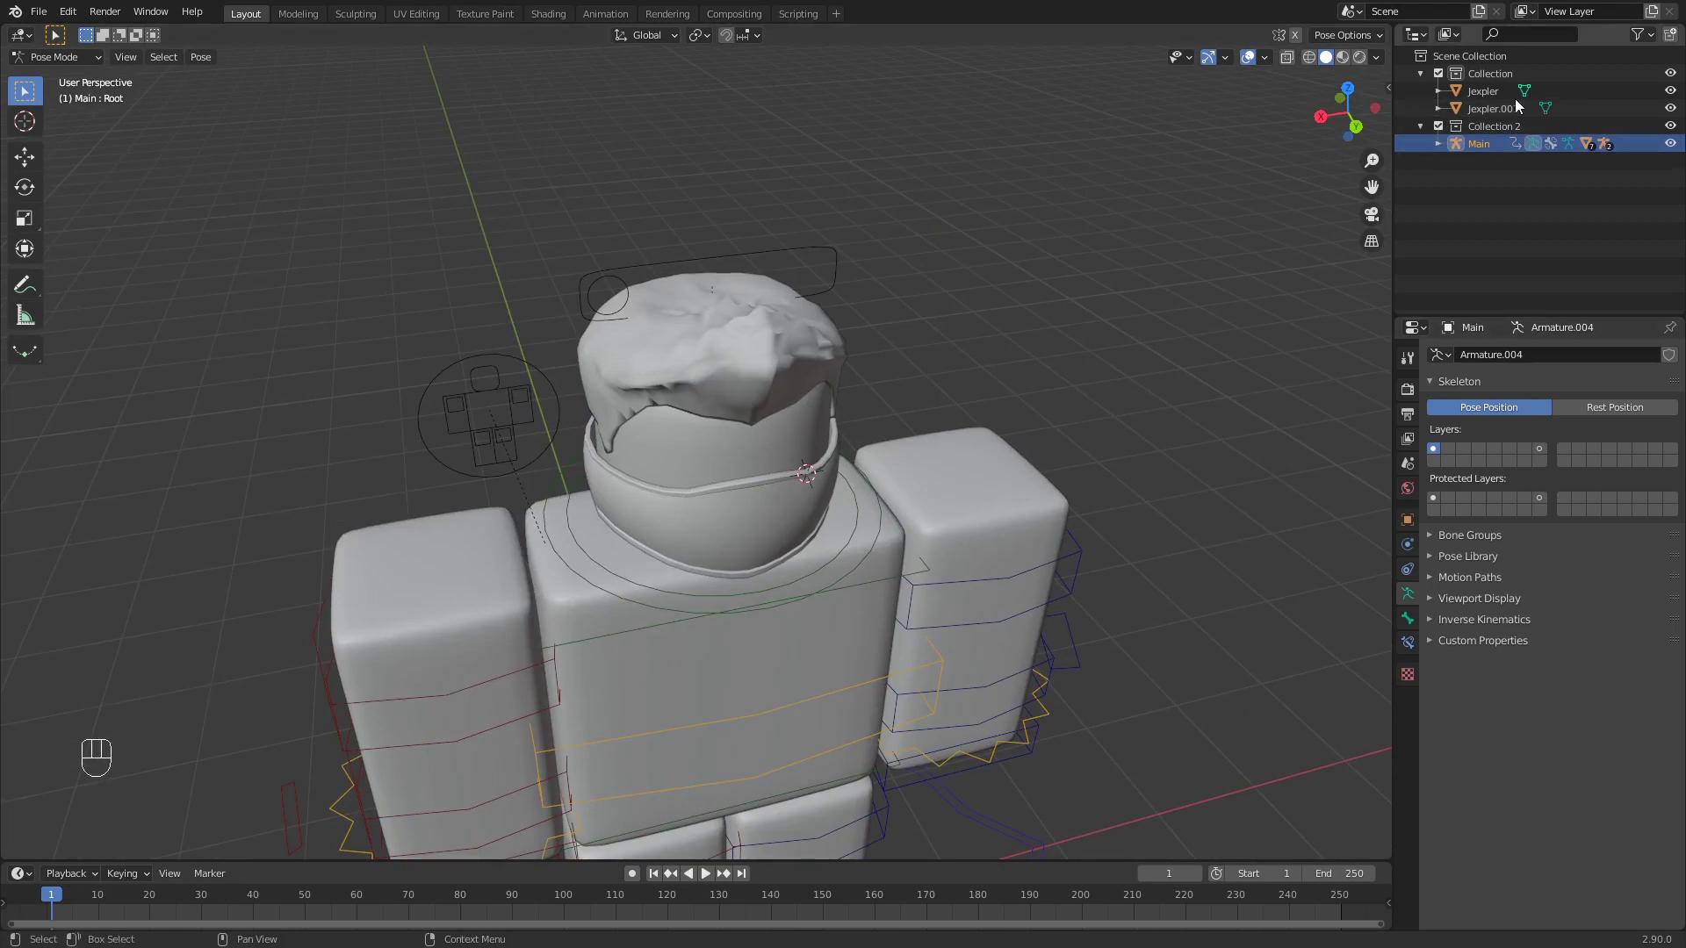
pyautogui.click(1487, 89)
pyautogui.keyDown('ctrl'); pyautogui.click(1489, 106); pyautogui.keyUp('ctrl')
pyautogui.moveTo(1135, 360)
pyautogui.mouseDown(button='middle')
pyautogui.moveTo(855, 346)
pyautogui.moveTo(736, 309)
pyautogui.moveTo(743, 285)
pyautogui.moveTo(848, 319)
pyautogui.moveTo(1146, 355)
pyautogui.mouseUp(button='middle')
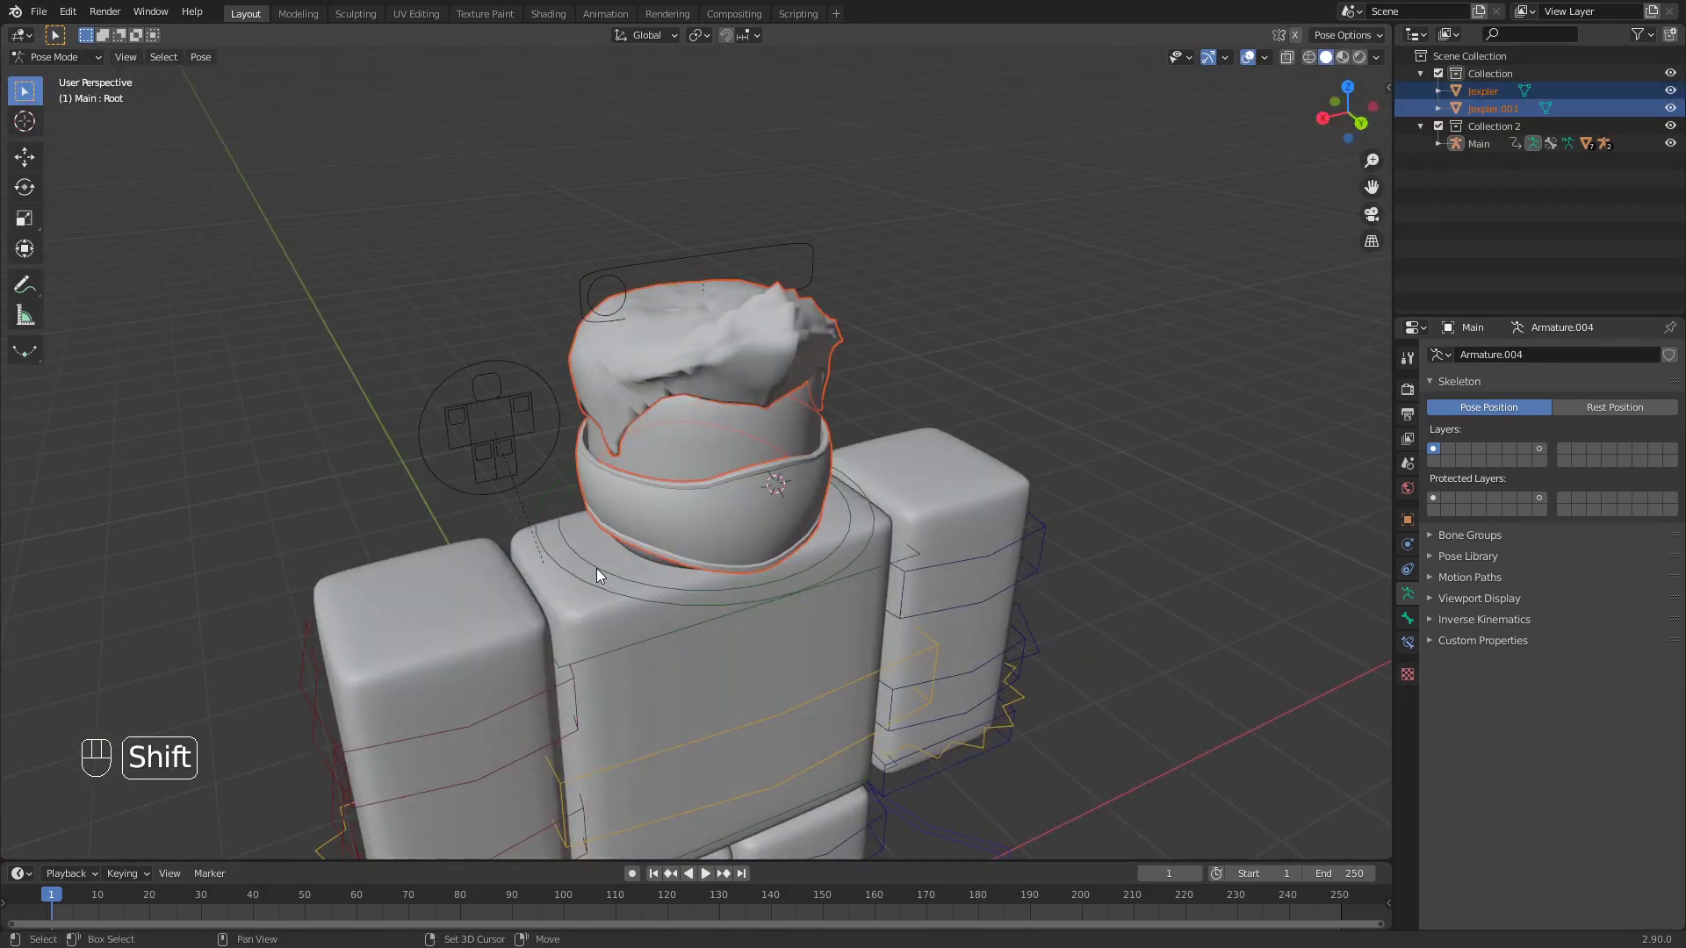
pyautogui.keyDown('shift'); pyautogui.click(553, 551); pyautogui.keyUp('shift')
pyautogui.moveTo(795, 590); pyautogui.dragTo(844, 551, button='middle')
pyautogui.hotkey('ctrl', 'p')
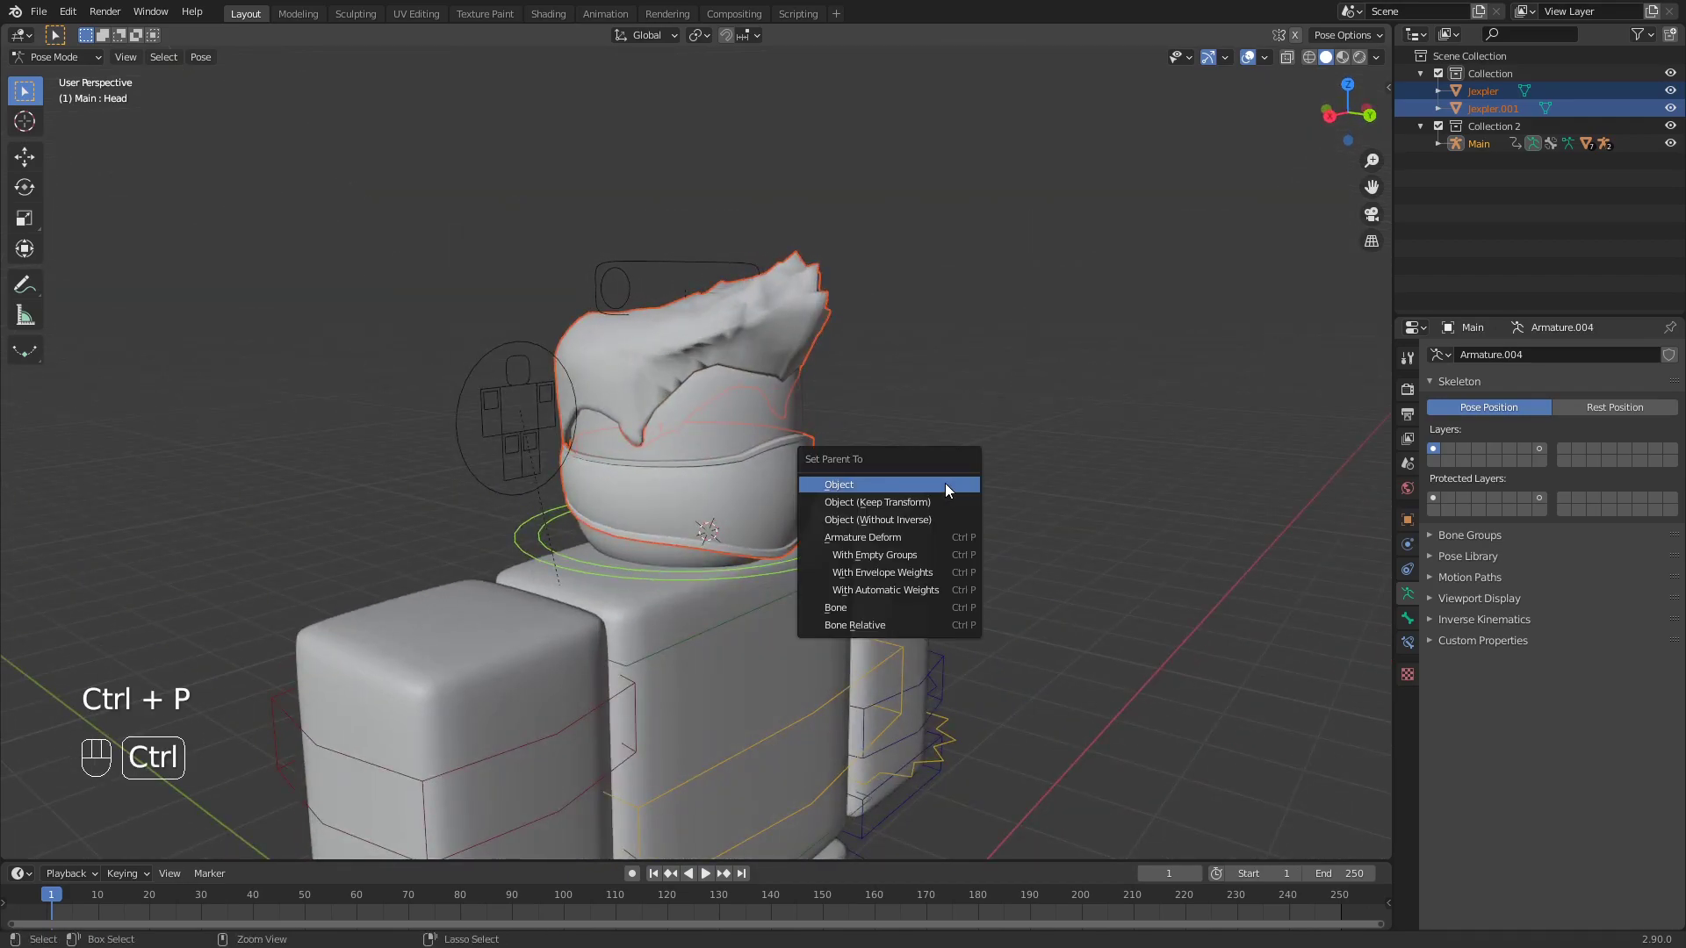
pyautogui.click(863, 622)
pyautogui.moveTo(936, 626); pyautogui.dragTo(957, 470, button='middle')
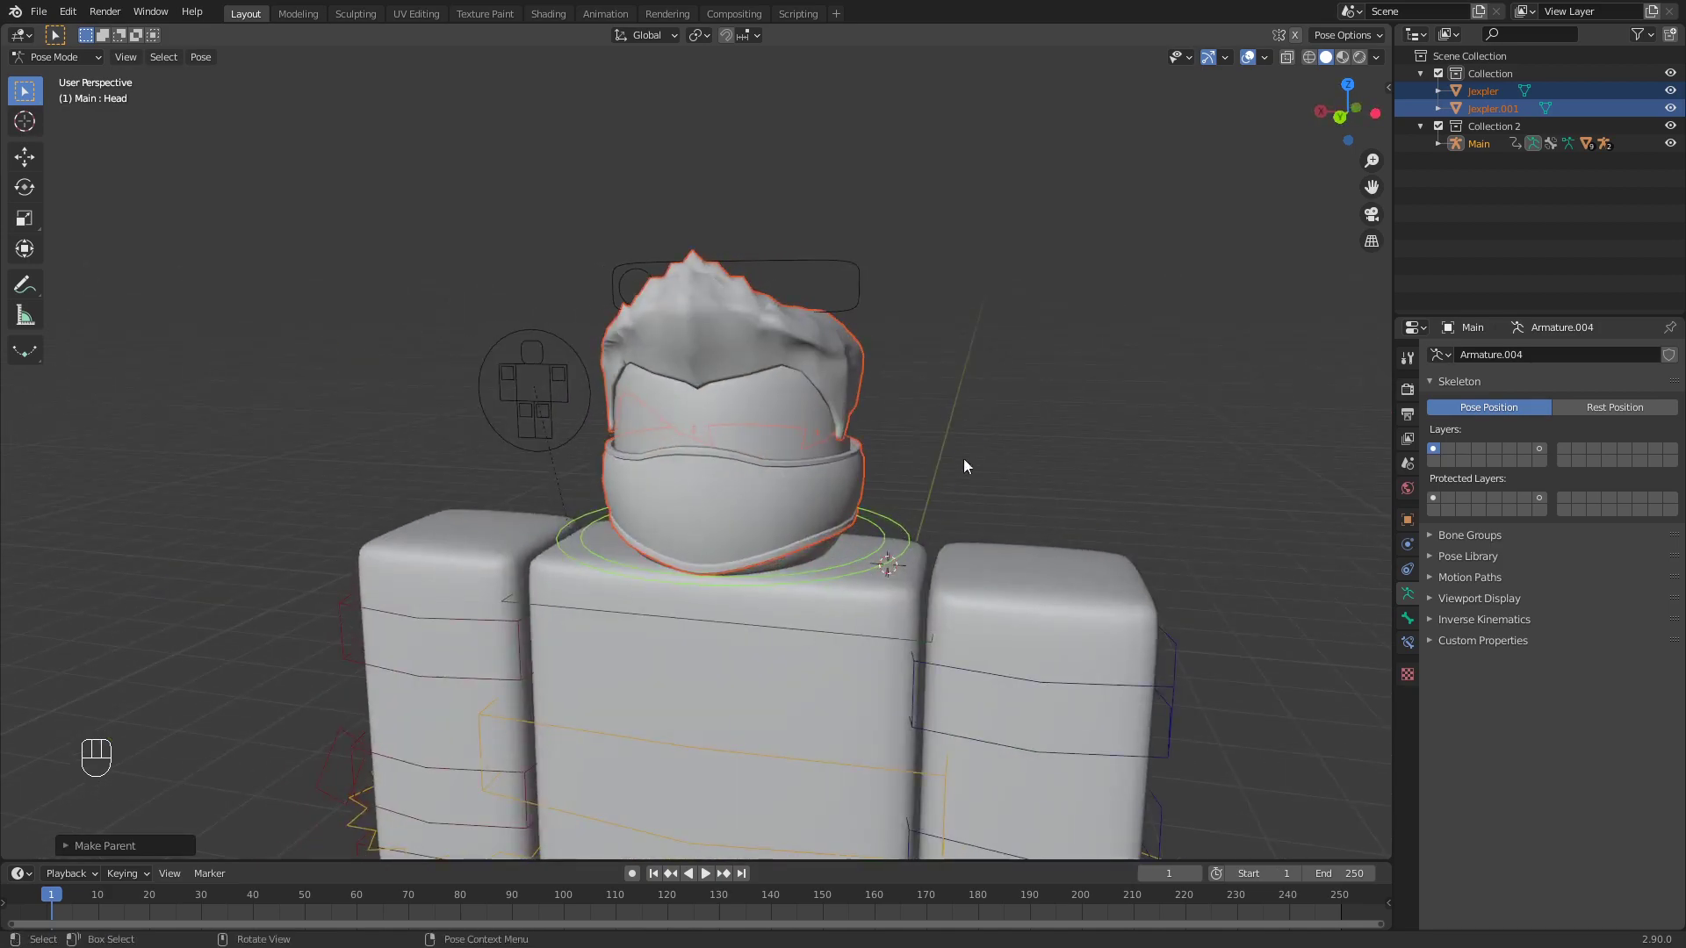
# - Trial-move the Main rig in Object Mode to check that the hair and mask follow, and cancel the move
pyautogui.click(982, 417)
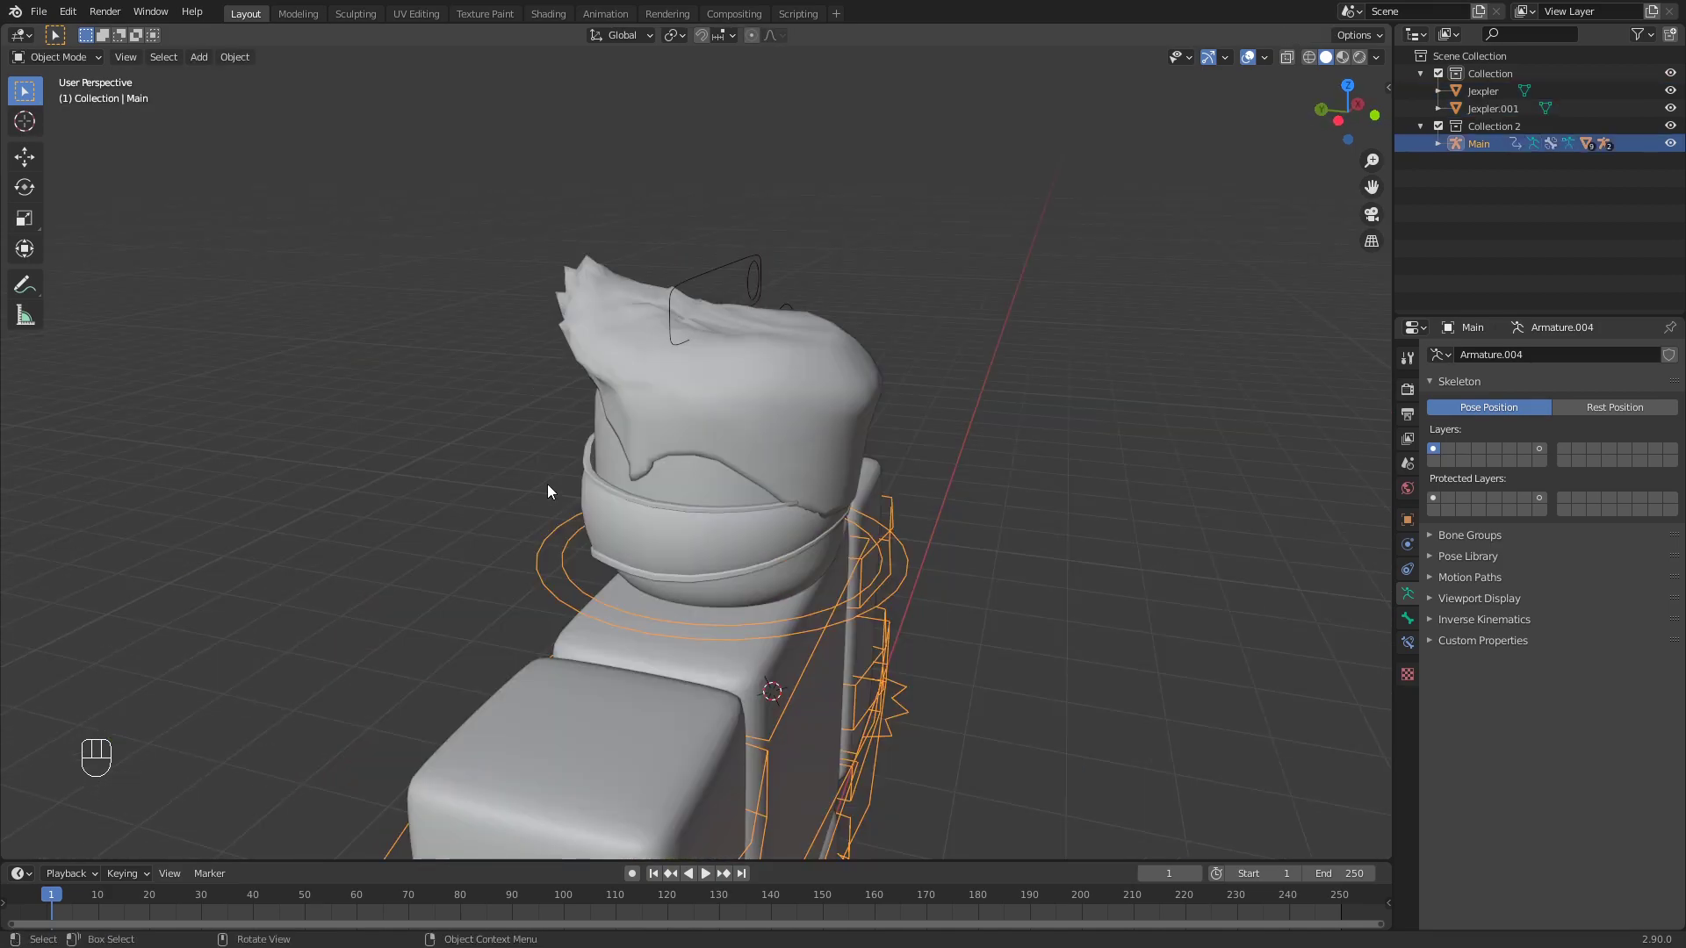
pyautogui.moveTo(546, 484); pyautogui.dragTo(650, 490, button='middle')
pyautogui.press('g')
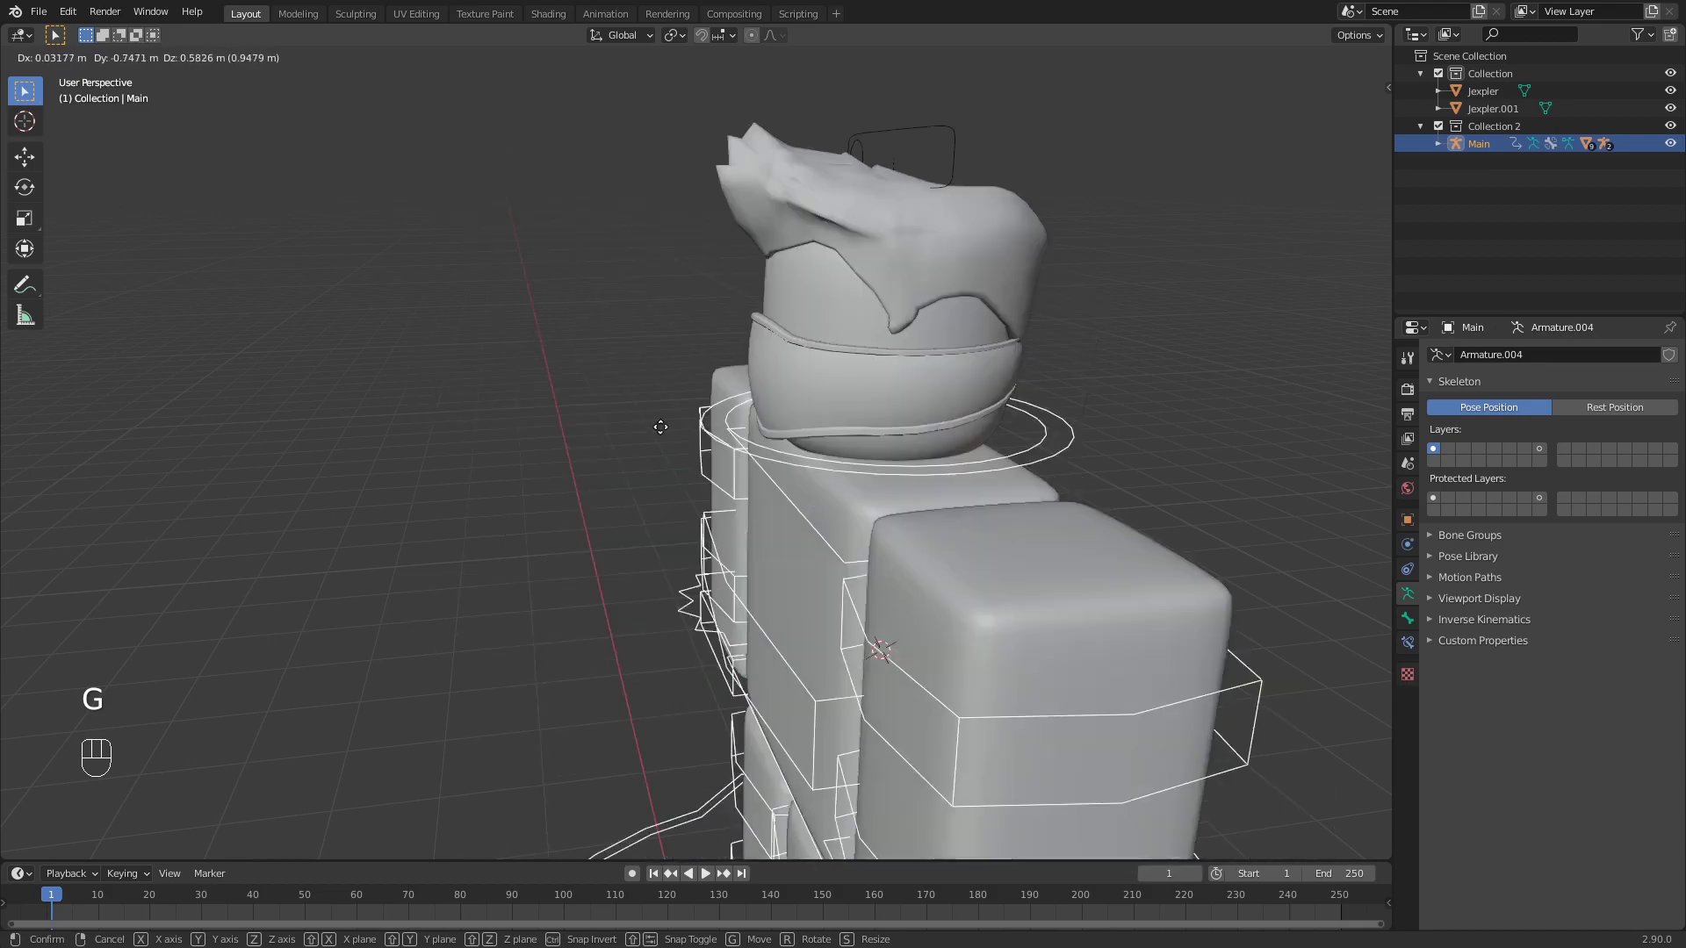
pyautogui.rightClick(709, 423)
pyautogui.moveTo(708, 423)
pyautogui.mouseDown(button='middle')
pyautogui.moveTo(935, 397)
pyautogui.moveTo(697, 408)
pyautogui.moveTo(718, 434)
pyautogui.mouseUp(button='middle')
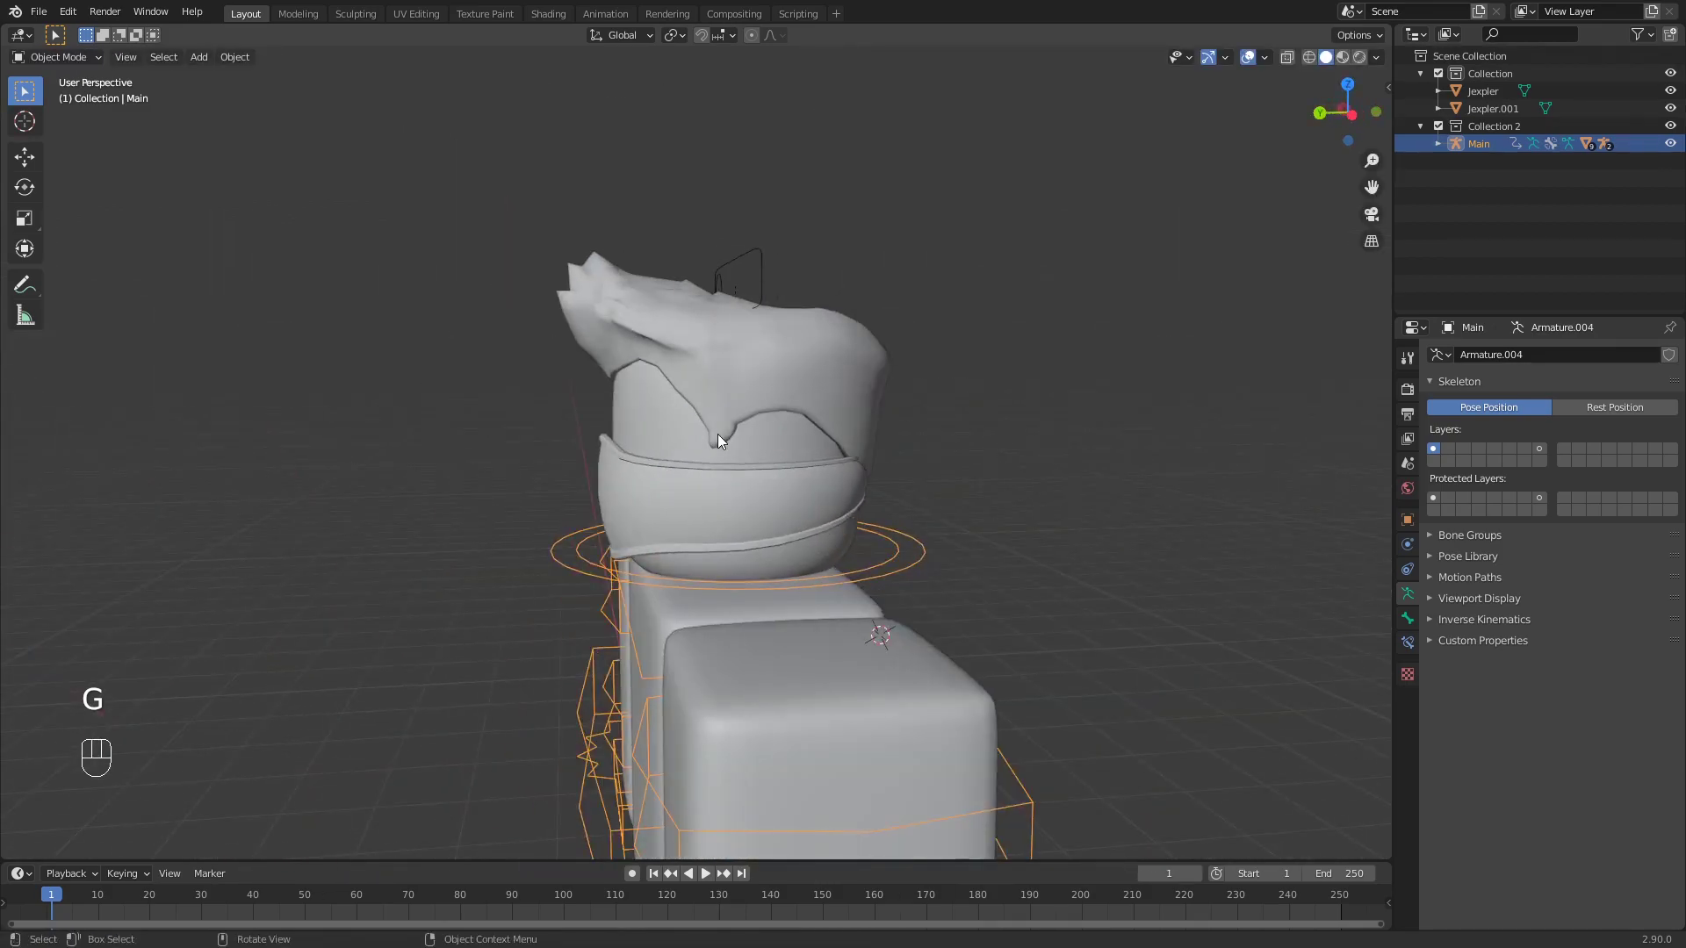
# - Switch the Main armature back to Pose Mode and select its LowerTorso bone
pyautogui.moveTo(837, 504); pyautogui.dragTo(760, 494, button='middle')
pyautogui.hotkey('ctrl', 'Tab')
pyautogui.keyDown('shift'); pyautogui.moveTo(850, 654); pyautogui.dragTo(774, 339, button='middle'); pyautogui.keyUp('shift')
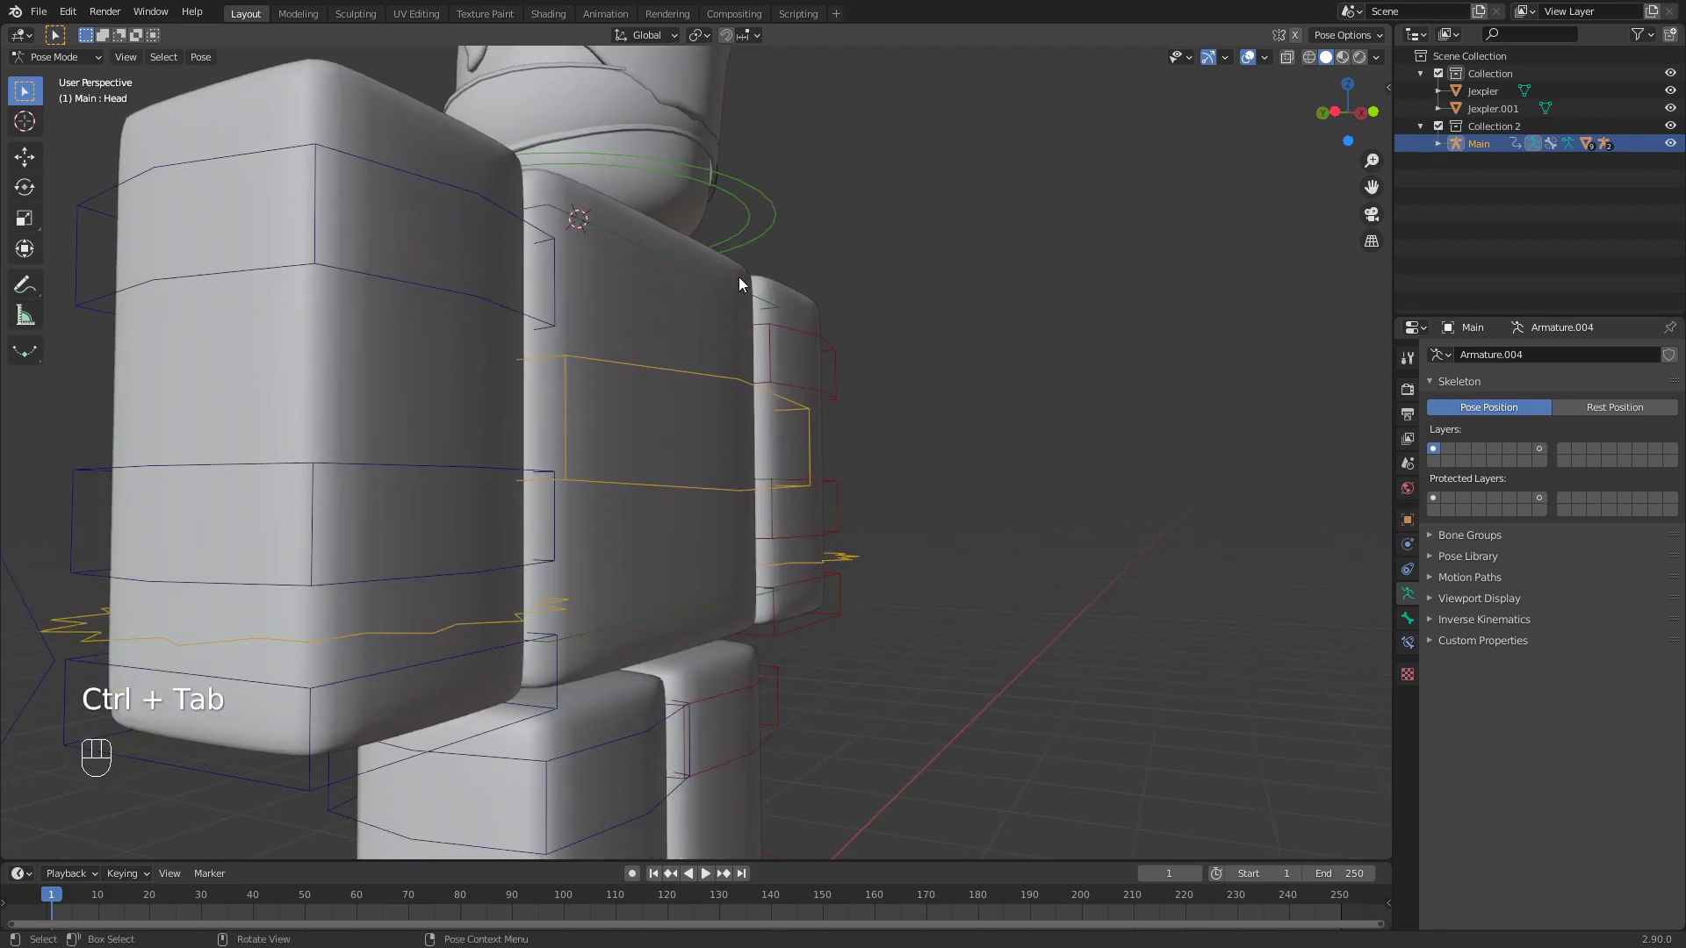
pyautogui.click(699, 604)
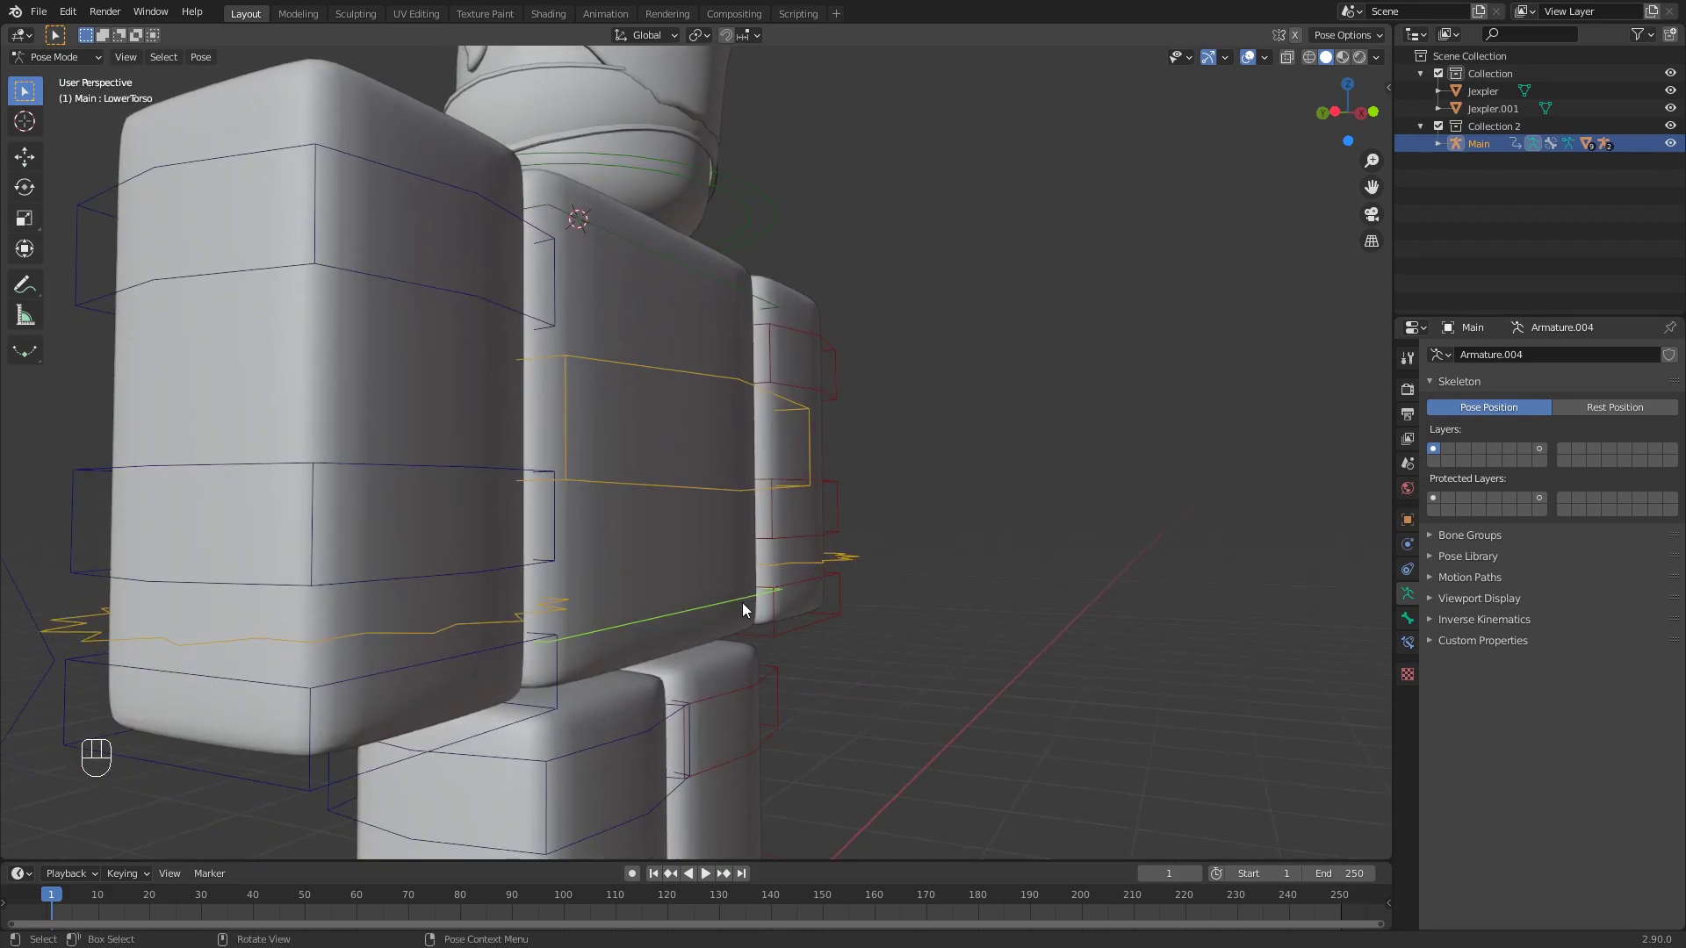
pyautogui.moveTo(740, 474); pyautogui.dragTo(724, 530, button='middle')
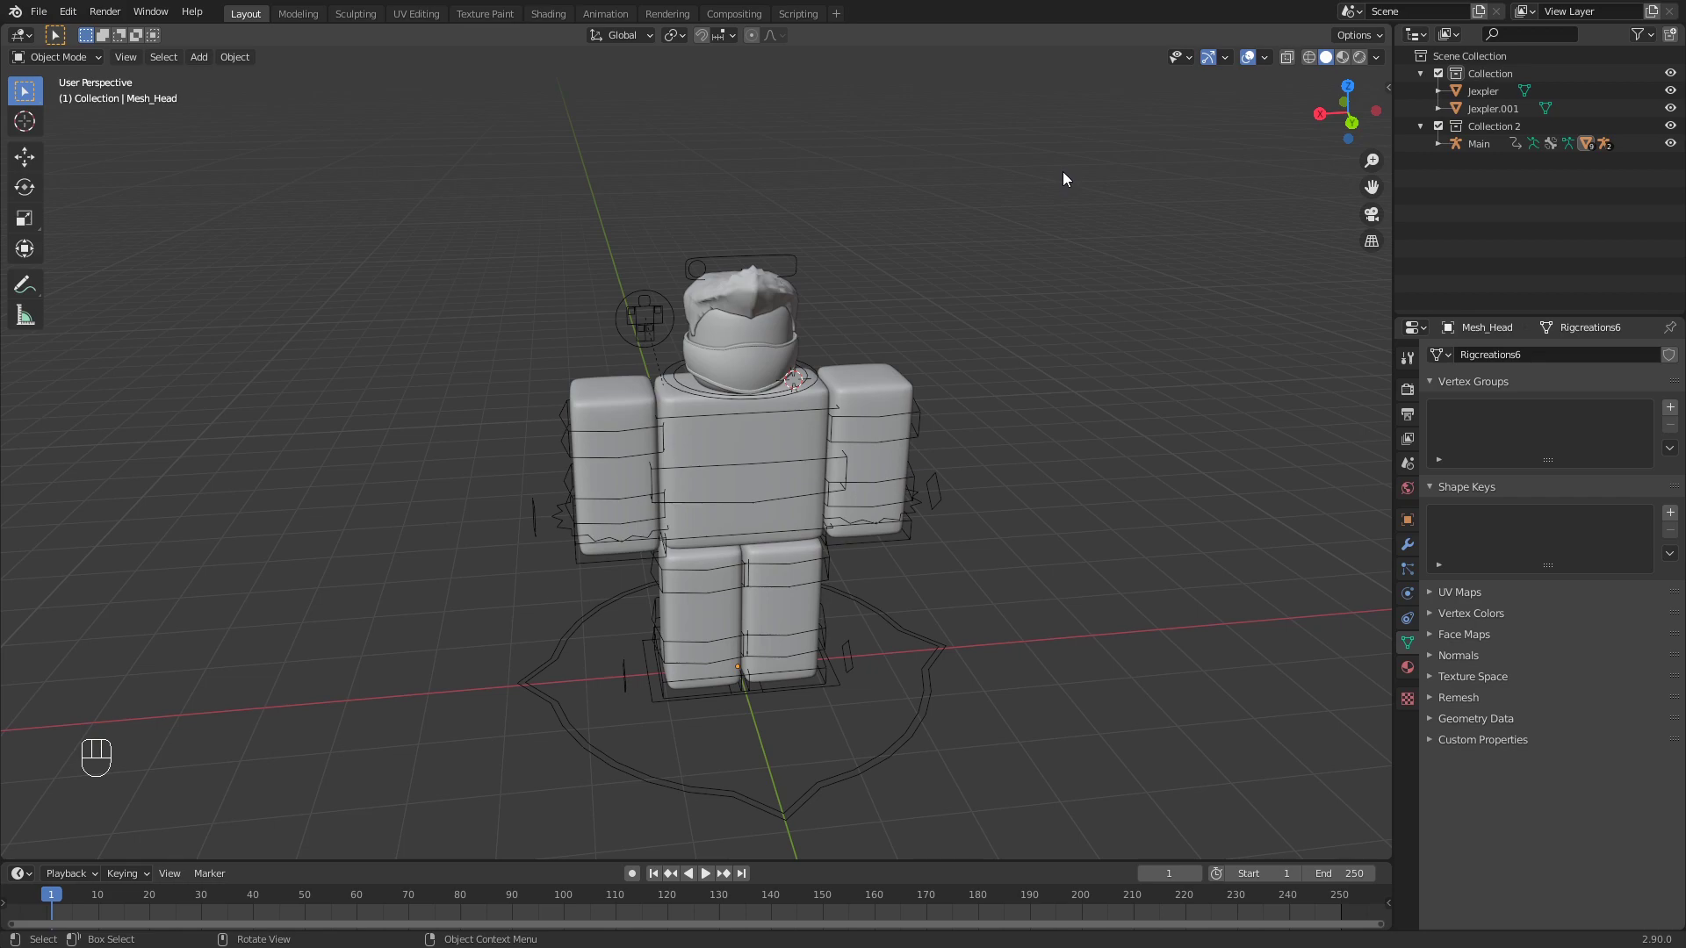
# - Display the rig and its accessories in Material Preview shading
pyautogui.scroll(3, 1063, 179)
pyautogui.scroll(-2, 967, 189)
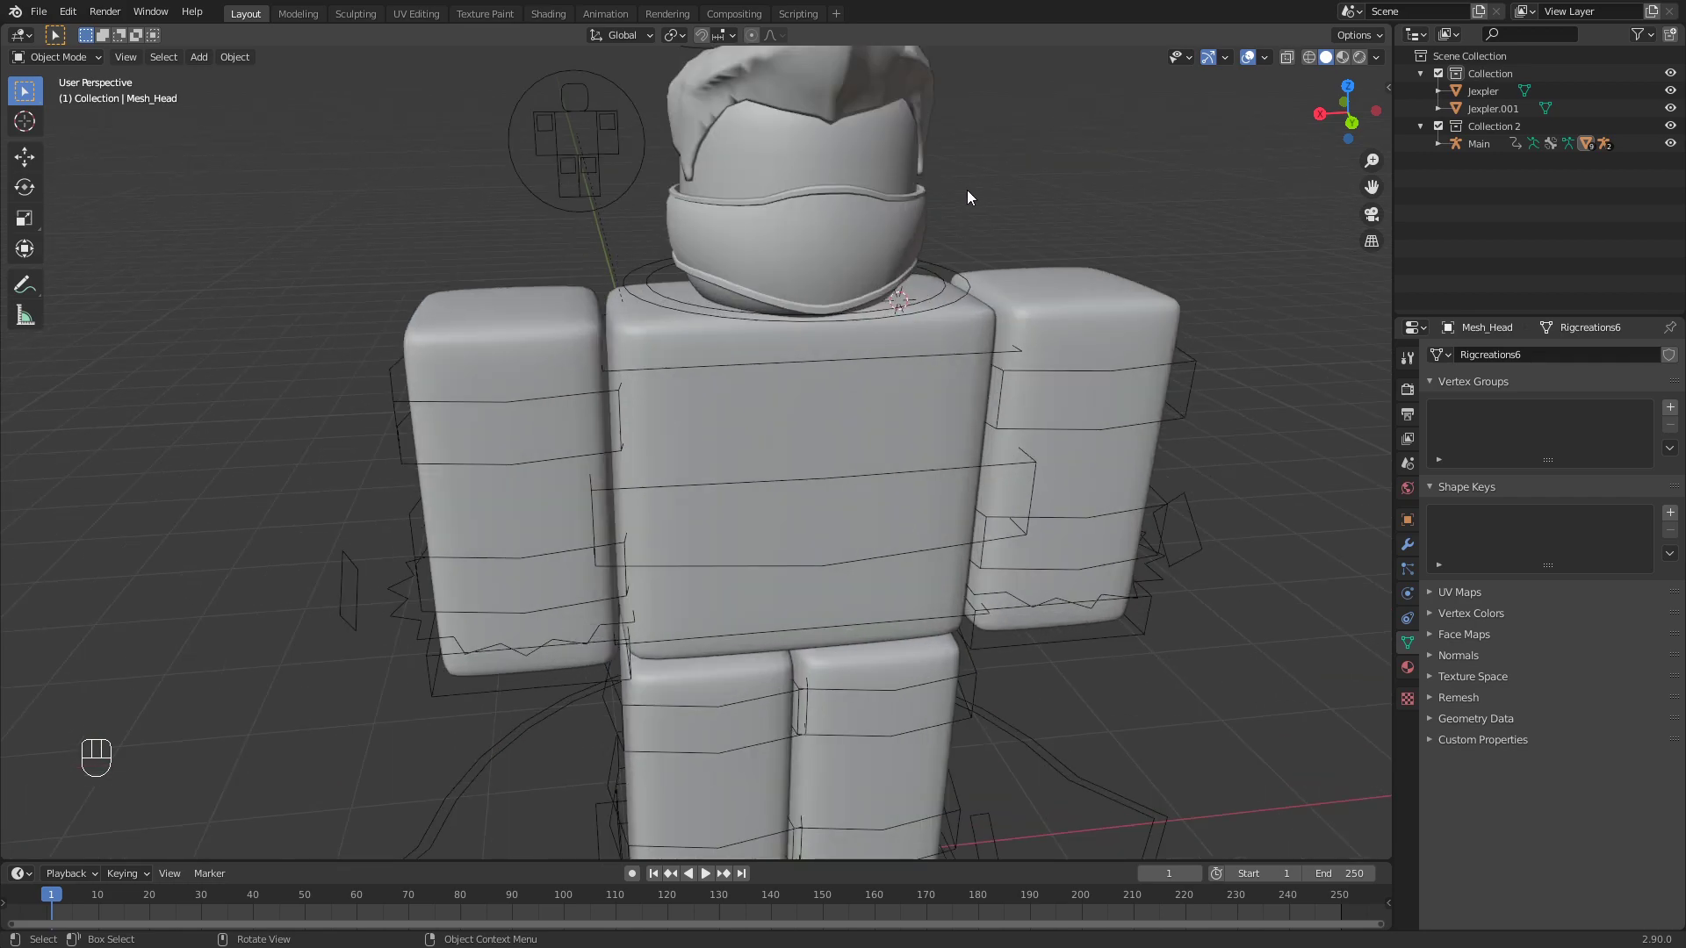
pyautogui.scroll(-2, 1090, 214)
pyautogui.moveTo(1089, 212); pyautogui.dragTo(799, 447, button='middle')
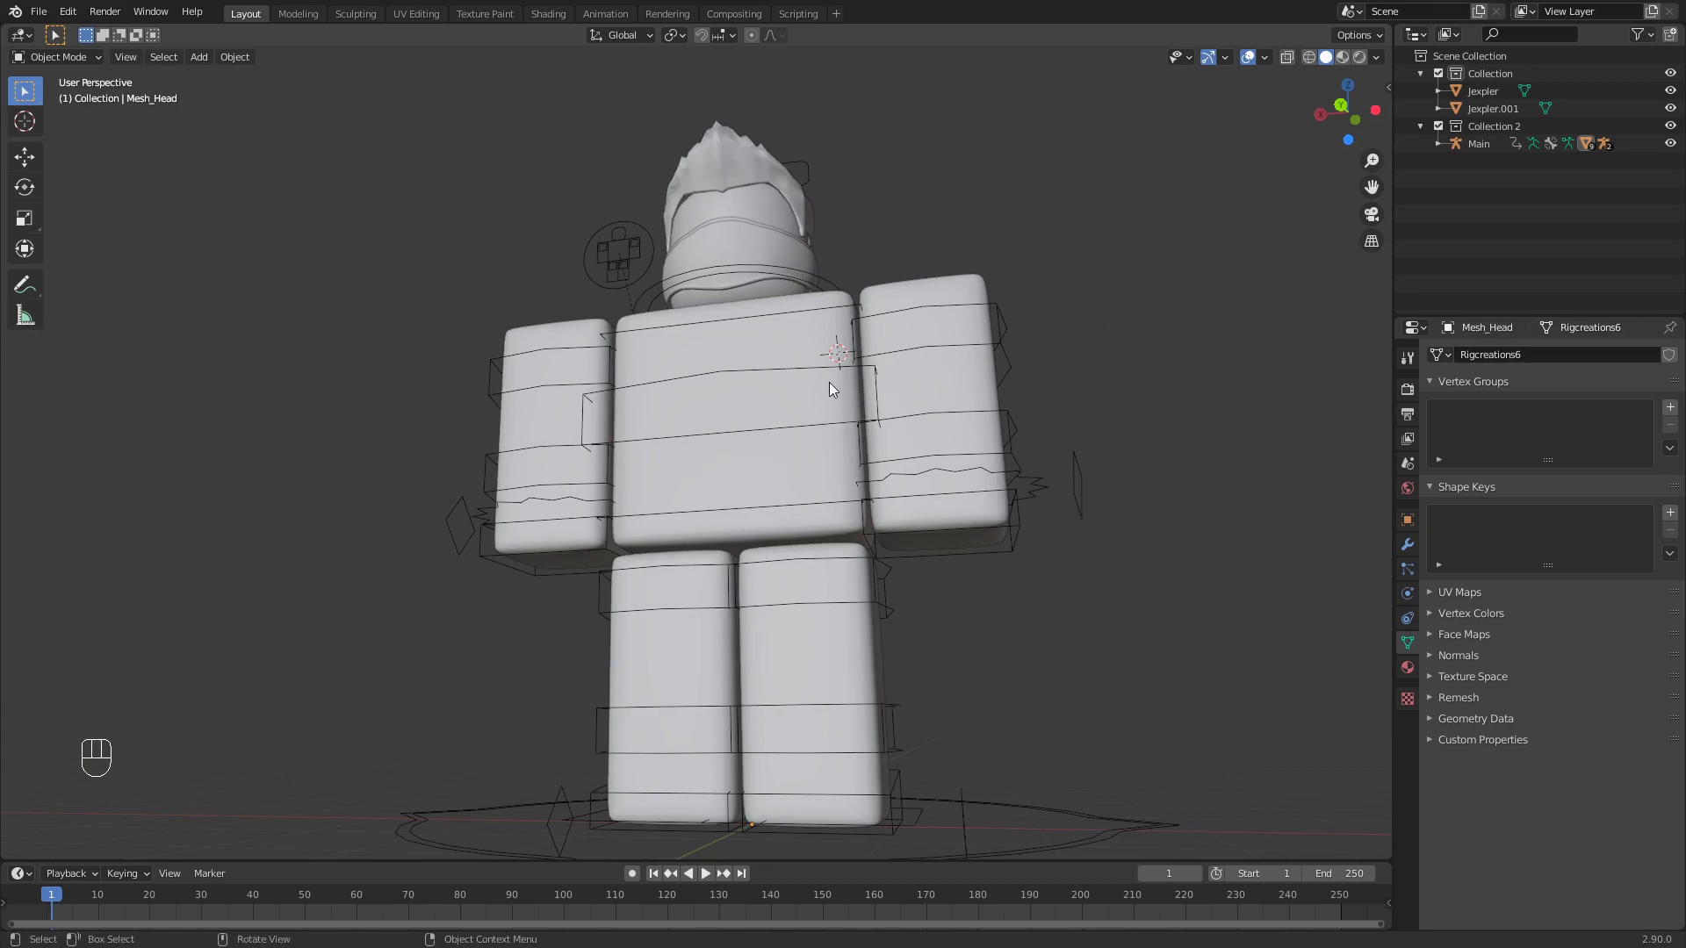
pyautogui.click(735, 353)
pyautogui.moveTo(1056, 230)
pyautogui.mouseDown(button='middle')
pyautogui.moveTo(1107, 346)
pyautogui.moveTo(1177, 380)
pyautogui.moveTo(1281, 217)
pyautogui.mouseUp(button='middle')
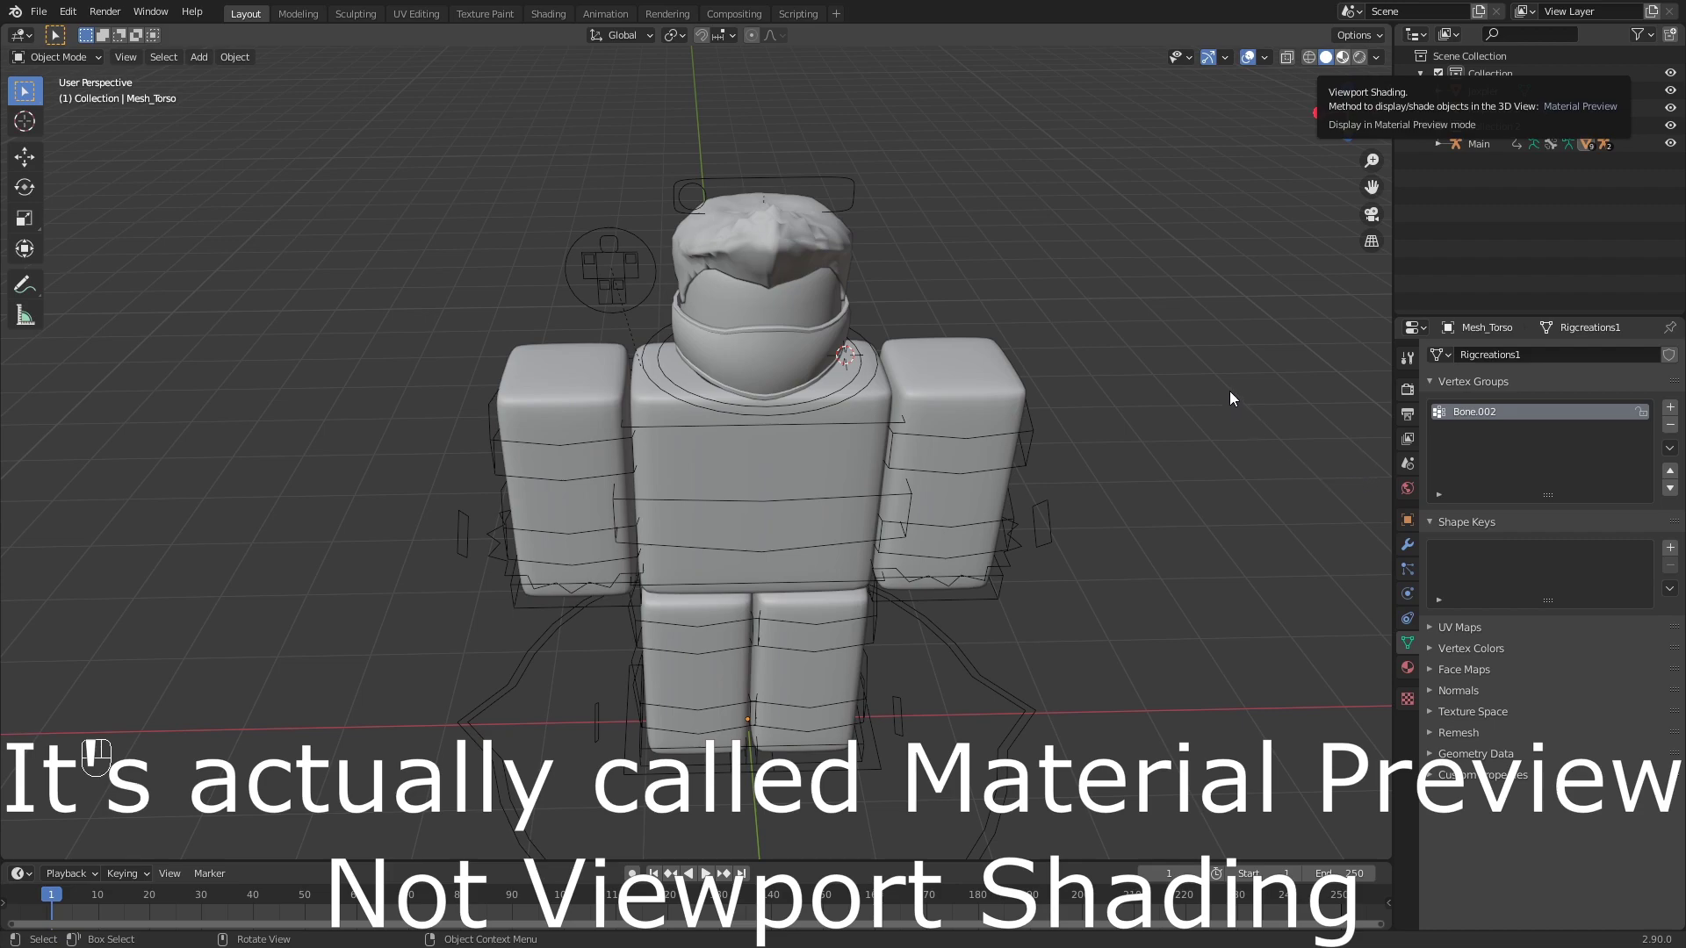
pyautogui.moveTo(1256, 654); pyautogui.dragTo(1097, 629, button='middle')
pyautogui.scroll(5, 848, 467)
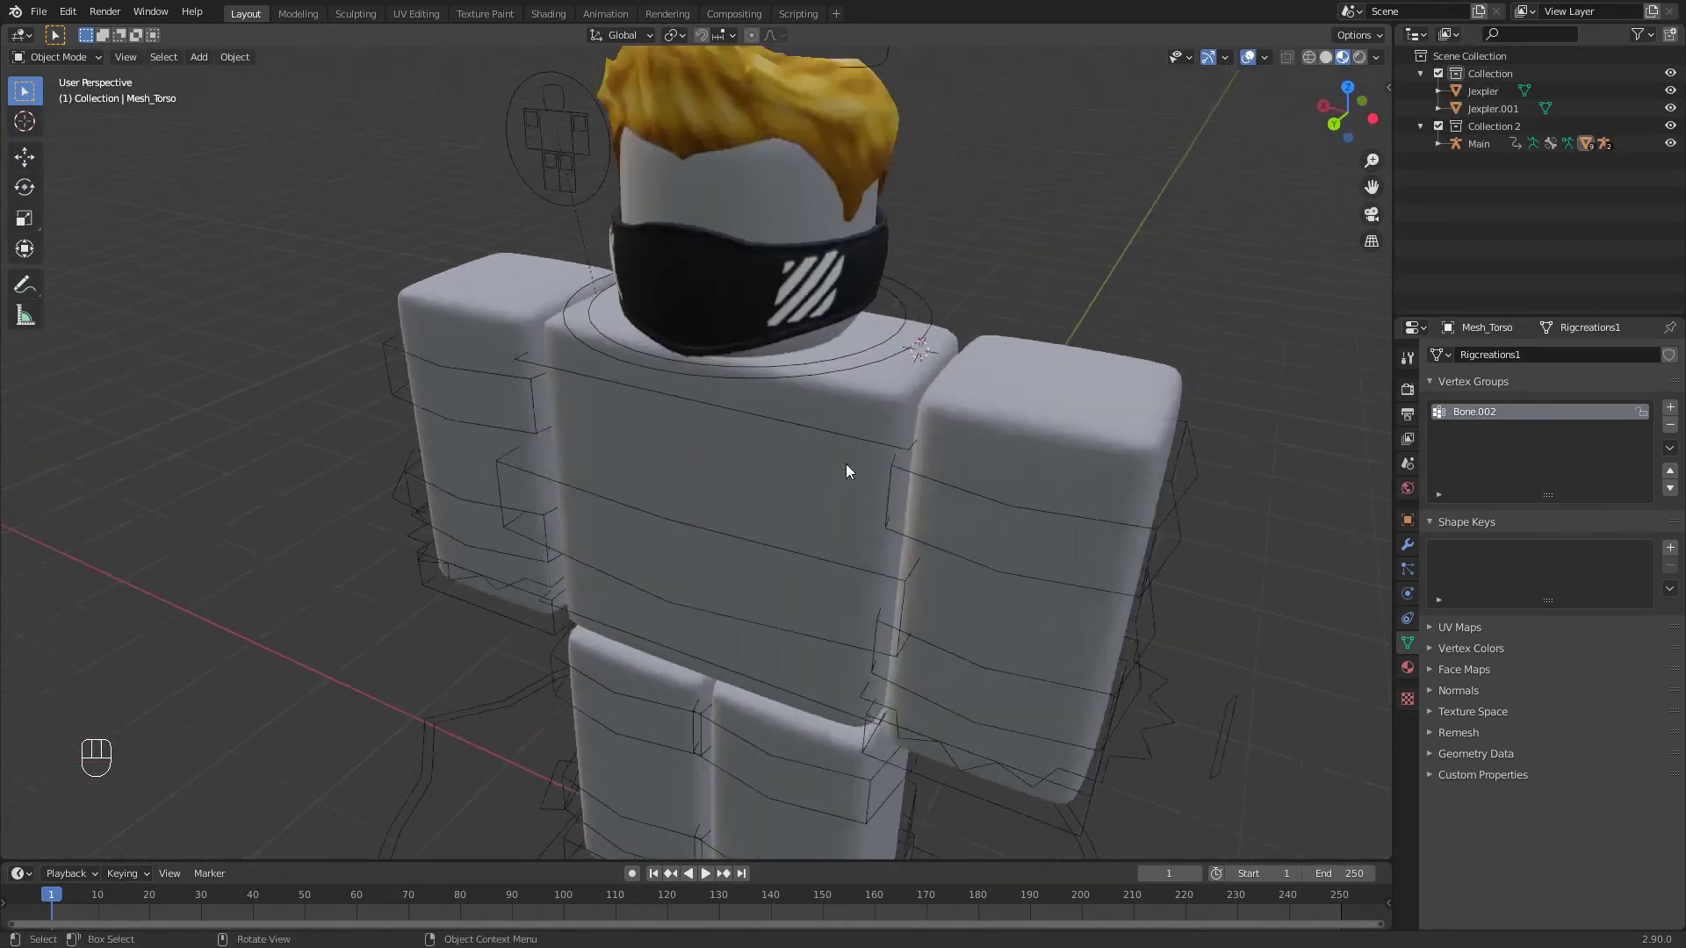
# - Inspect the textured hair and mask on the rig and select the Mesh_L.Arm body part
pyautogui.click(765, 242)
pyautogui.scroll(-6, 764, 239)
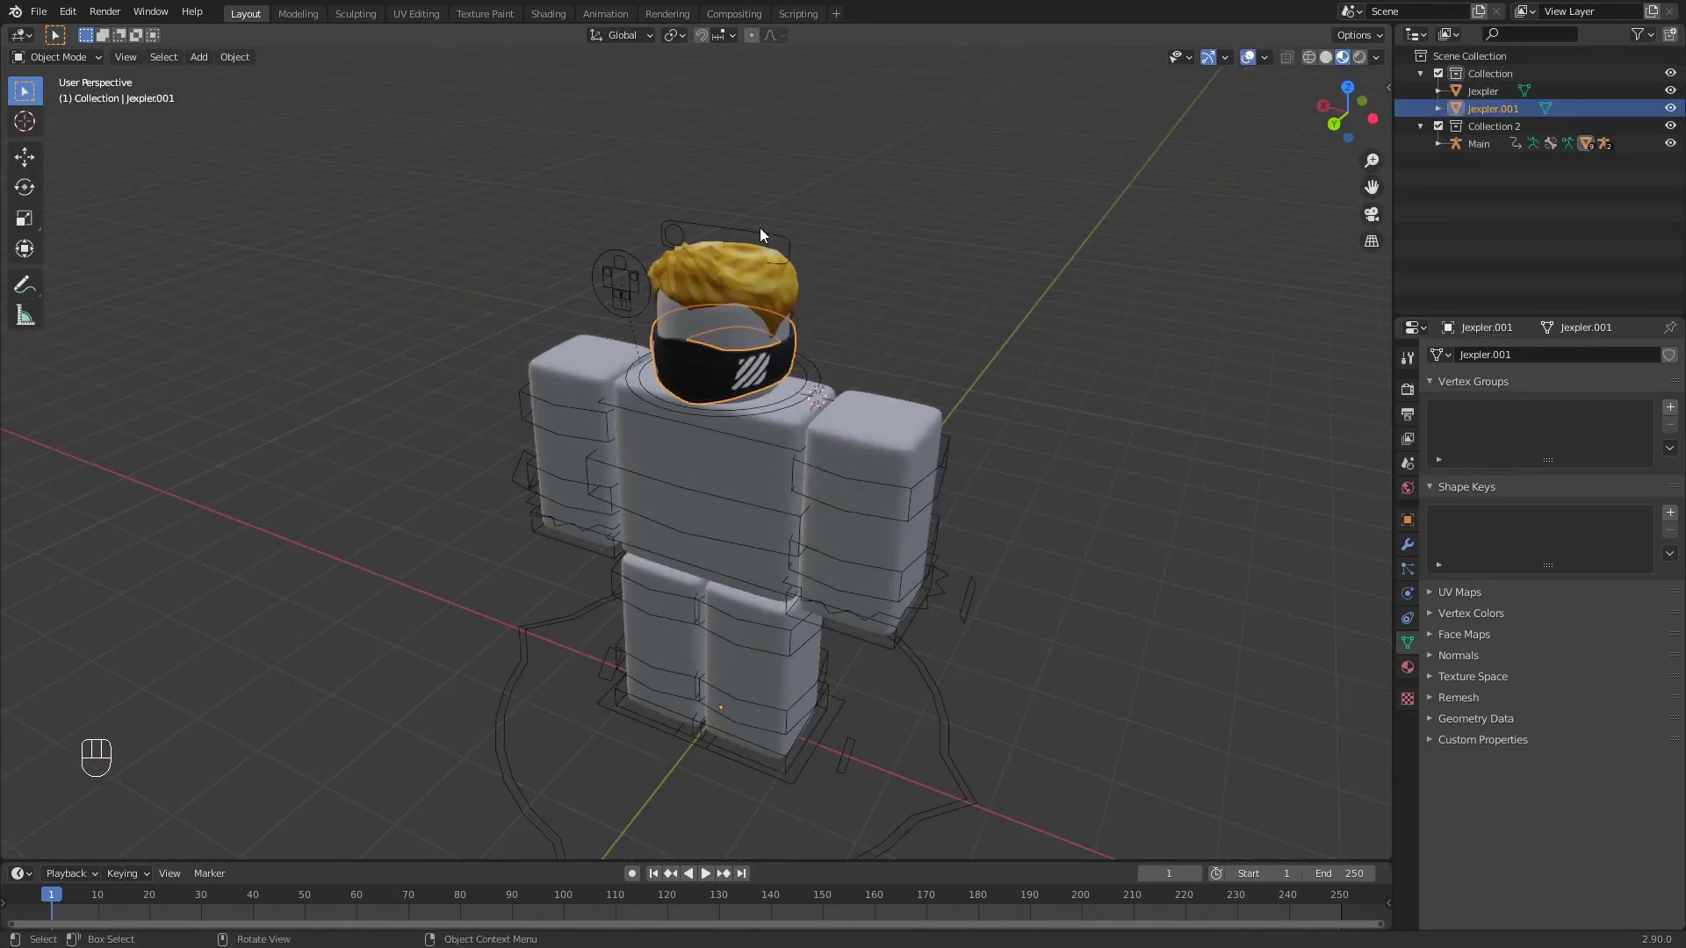
pyautogui.click(737, 270)
pyautogui.moveTo(737, 270); pyautogui.dragTo(729, 316, button='middle')
pyautogui.click(768, 428)
pyautogui.moveTo(794, 424); pyautogui.dragTo(862, 450, button='middle')
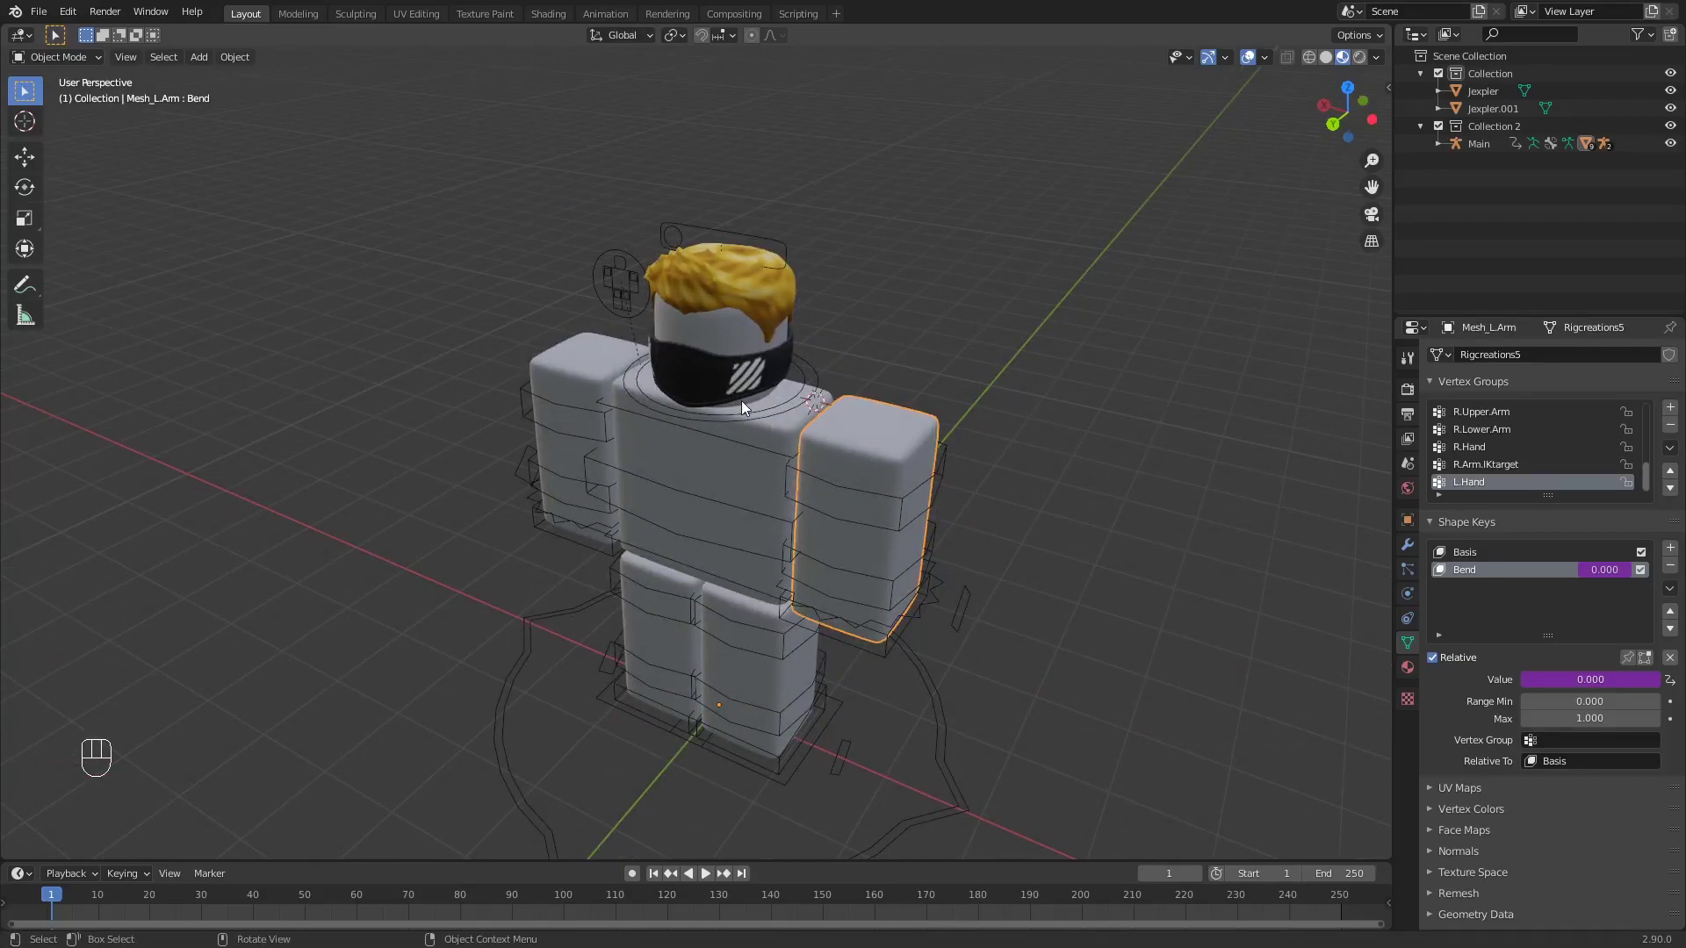
pyautogui.moveTo(804, 450); pyautogui.dragTo(881, 431, button='middle')
pyautogui.scroll(4, 803, 472)
pyautogui.scroll(-3, 880, 462)
pyautogui.moveTo(804, 472)
pyautogui.mouseDown(button='middle')
pyautogui.moveTo(880, 462)
pyautogui.moveTo(801, 474)
pyautogui.mouseUp(button='middle')
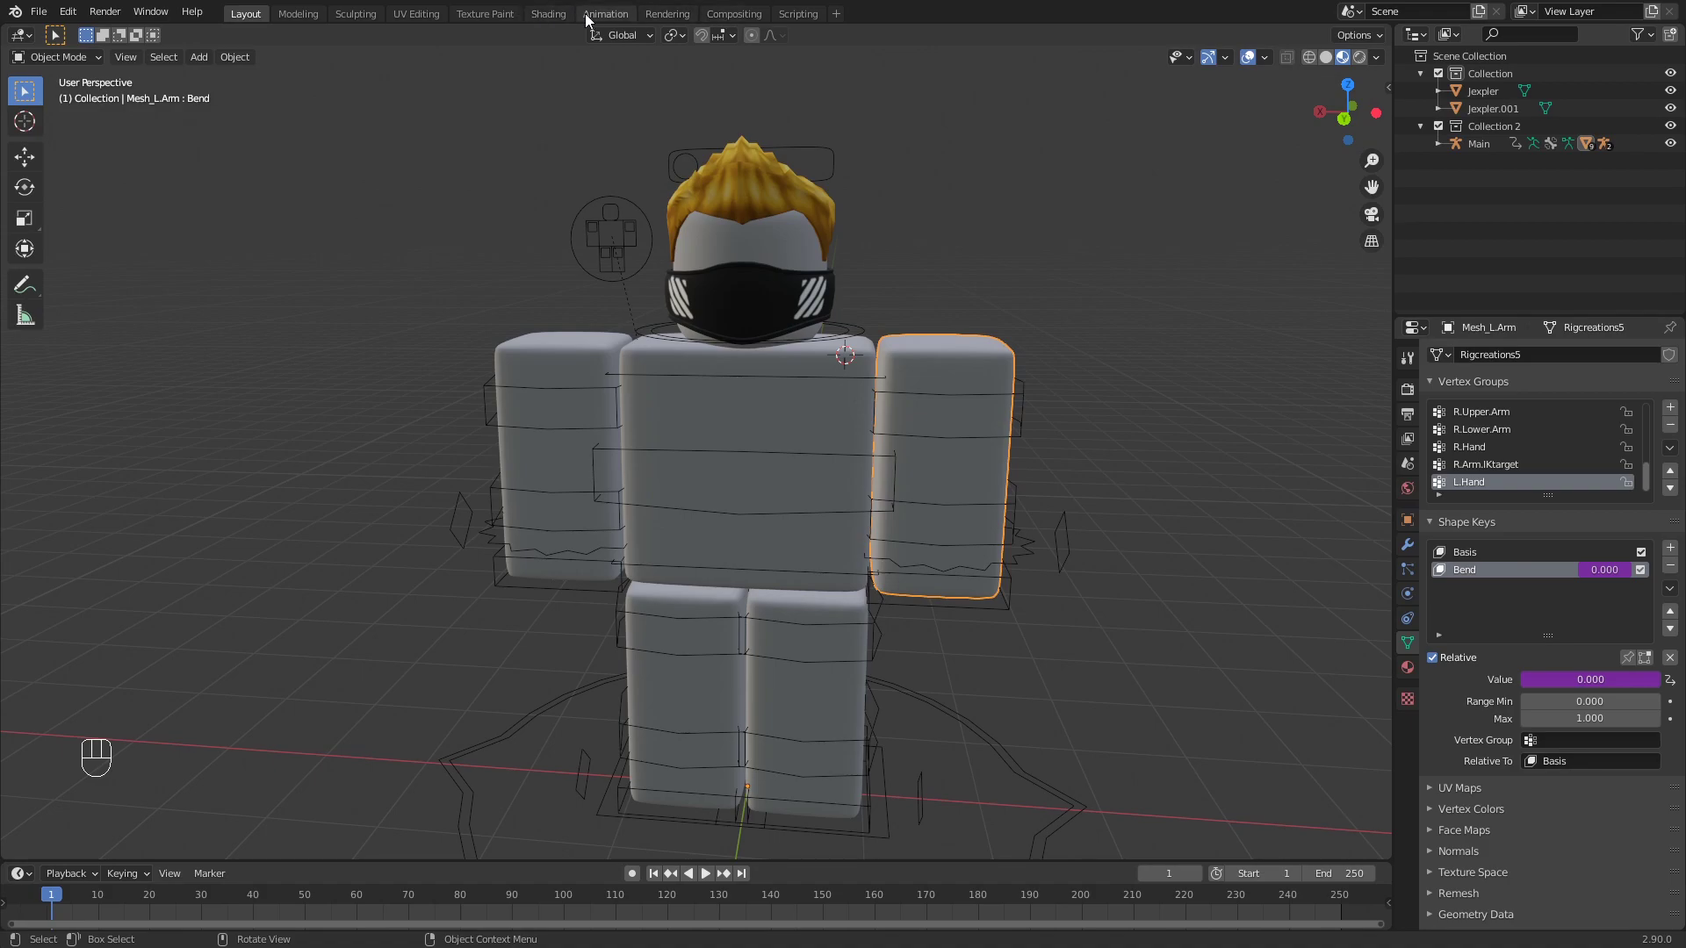
# - Switch to the Shading workspace and frame the rig from the front
pyautogui.click(549, 14)
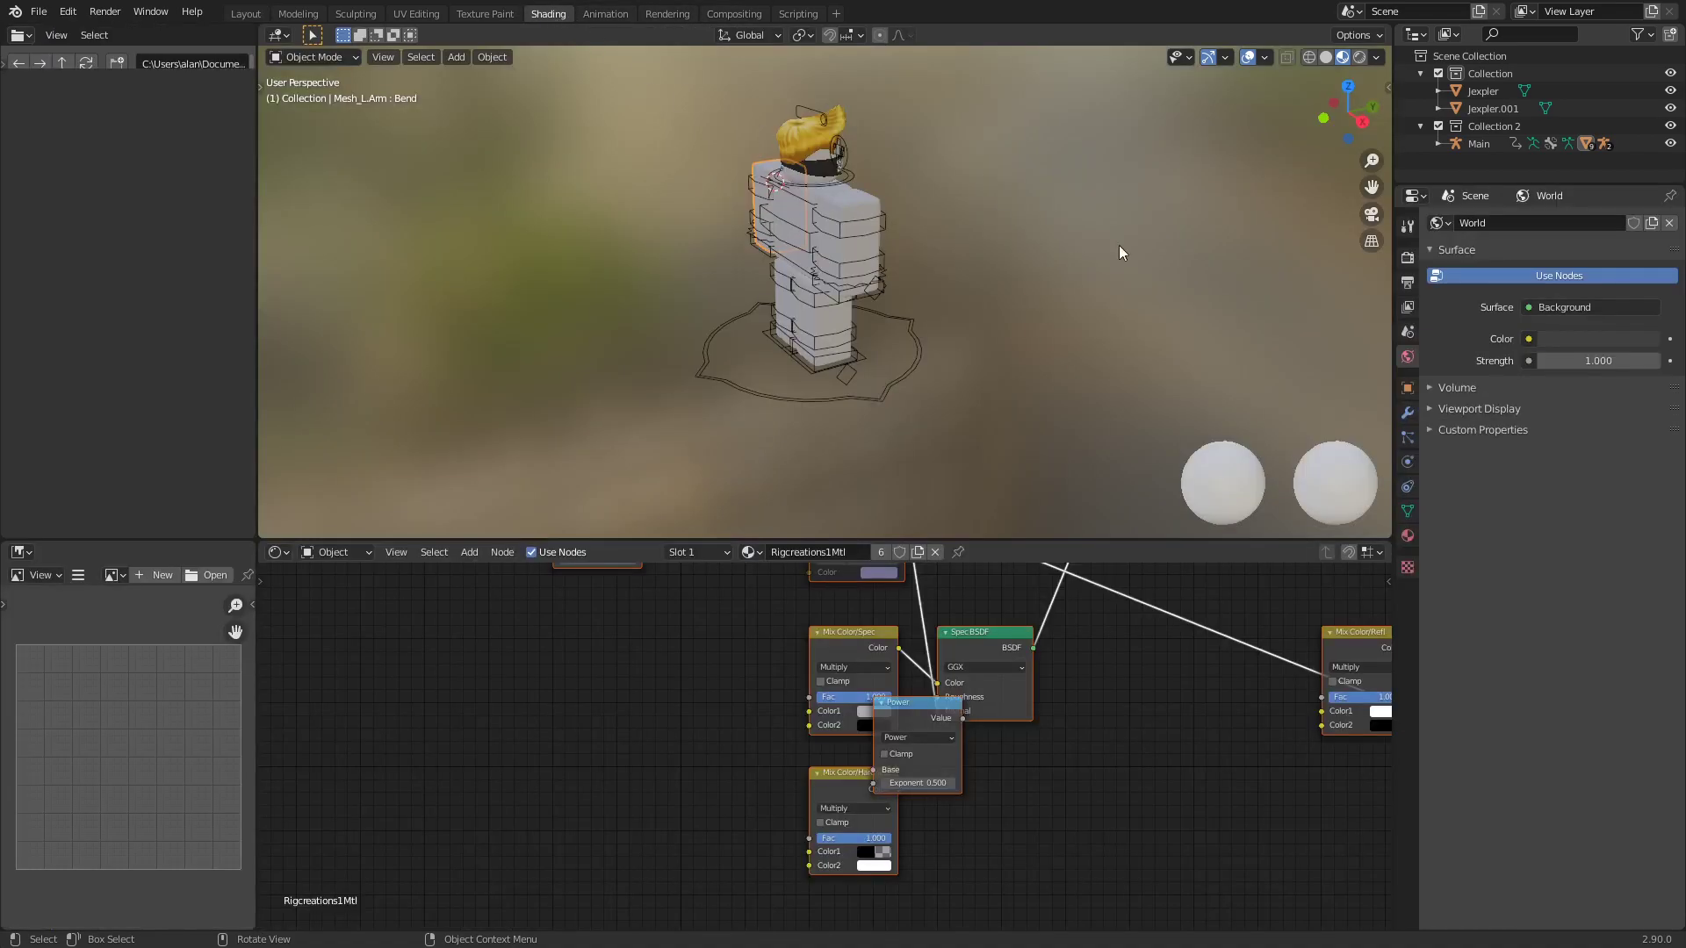
pyautogui.moveTo(871, 239); pyautogui.dragTo(856, 240, button='middle')
pyautogui.click(1072, 176)
pyautogui.scroll(-2, 999, 209)
pyautogui.scroll(6, 1006, 204)
pyautogui.keyDown('shift'); pyautogui.moveTo(1006, 203); pyautogui.dragTo(978, 320, button='middle'); pyautogui.keyUp('shift')
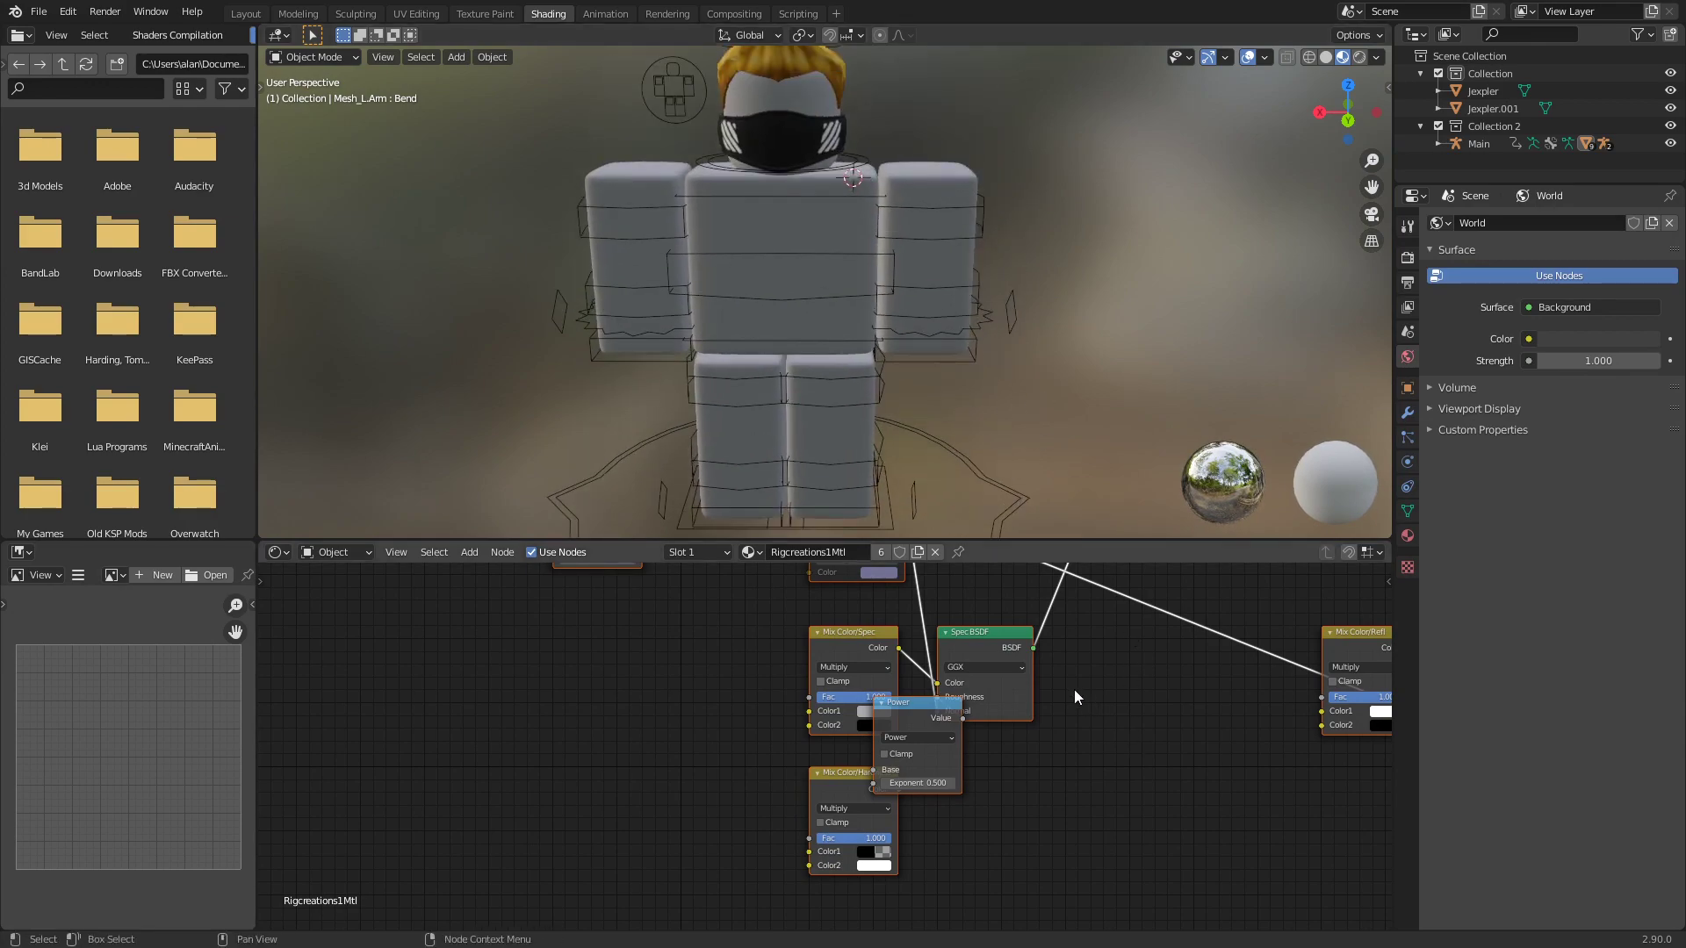
# - Examine the Rigcreations1Mtl node tree and locate its Material Out node
pyautogui.scroll(-3, 1078, 692)
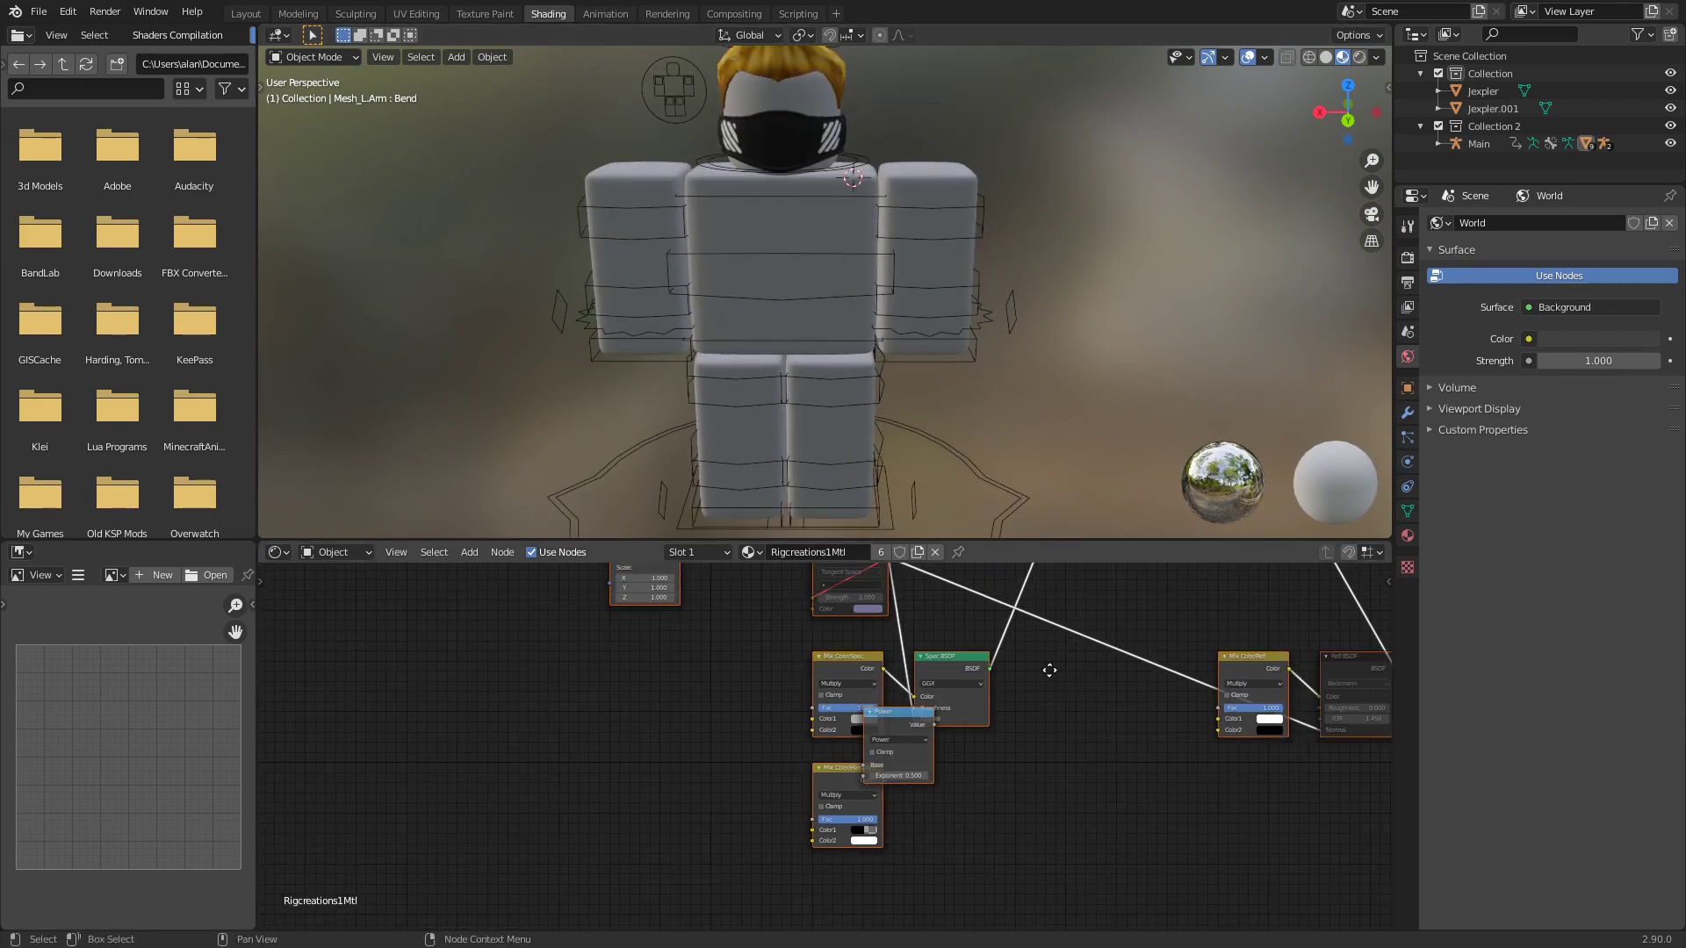
pyautogui.moveTo(1054, 670); pyautogui.dragTo(766, 815, button='middle')
pyautogui.moveTo(1027, 697); pyautogui.dragTo(1234, 800, button='middle')
pyautogui.moveTo(1086, 762); pyautogui.dragTo(1100, 828, button='middle')
pyautogui.scroll(-4, 989, 630)
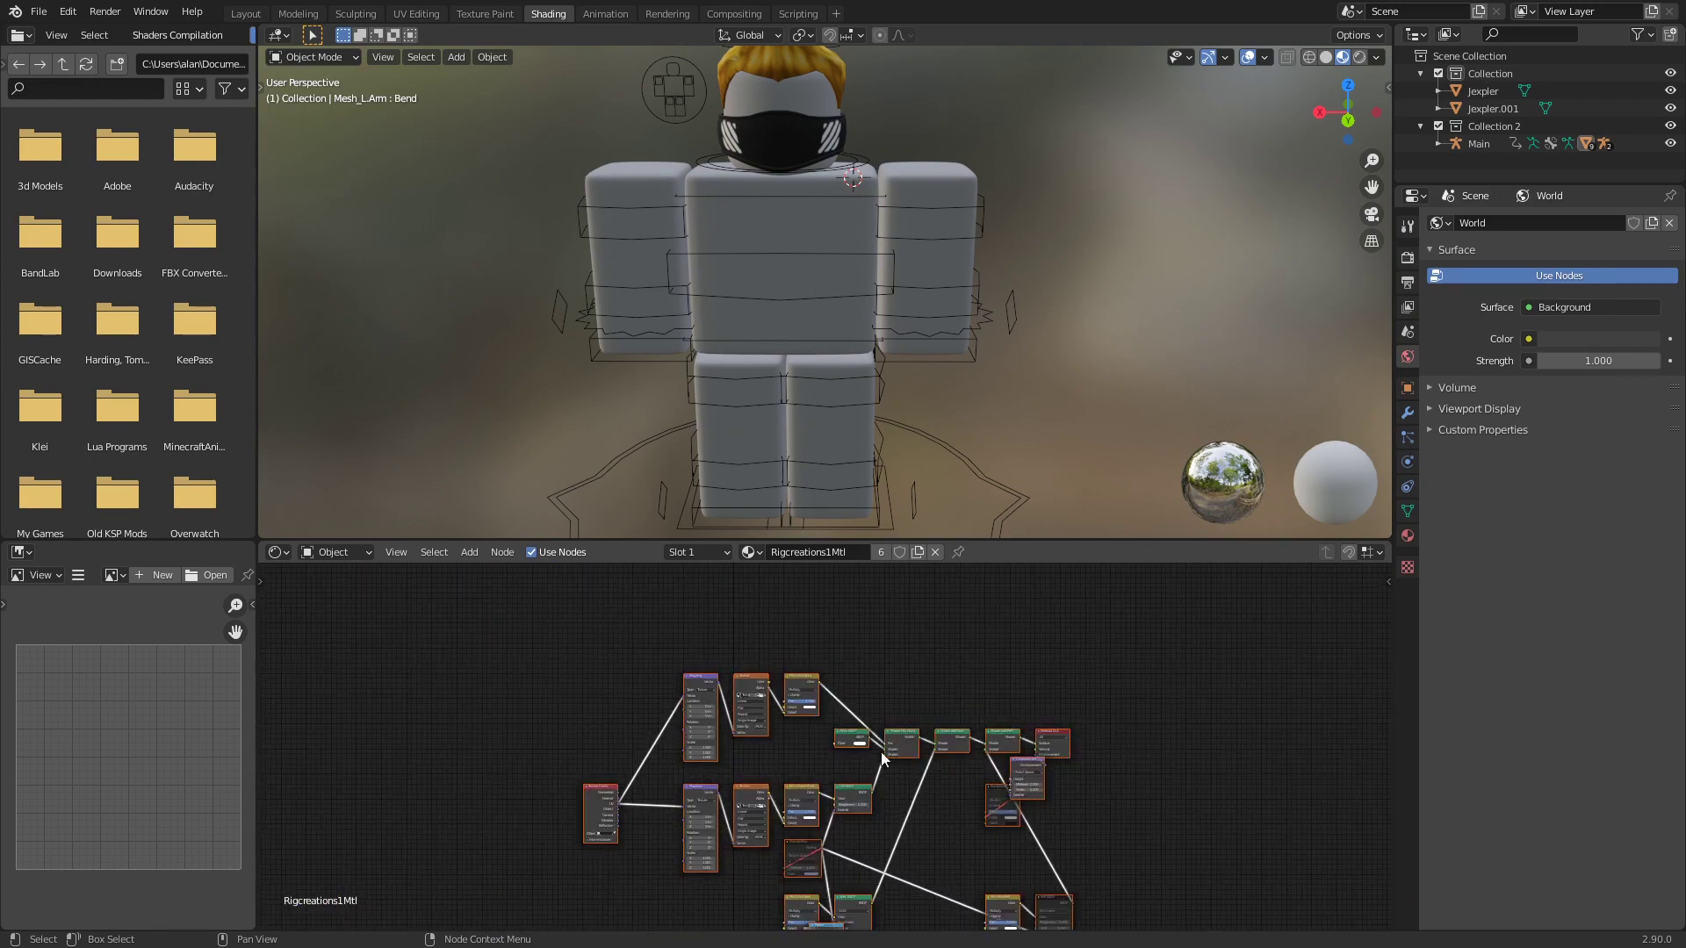
pyautogui.moveTo(1116, 707); pyautogui.dragTo(919, 732, button='middle')
pyautogui.scroll(7, 901, 653)
pyautogui.scroll(2, 896, 652)
pyautogui.scroll(6, 996, 720)
pyautogui.moveTo(1135, 654); pyautogui.dragTo(928, 667, button='middle')
pyautogui.scroll(6, 959, 652)
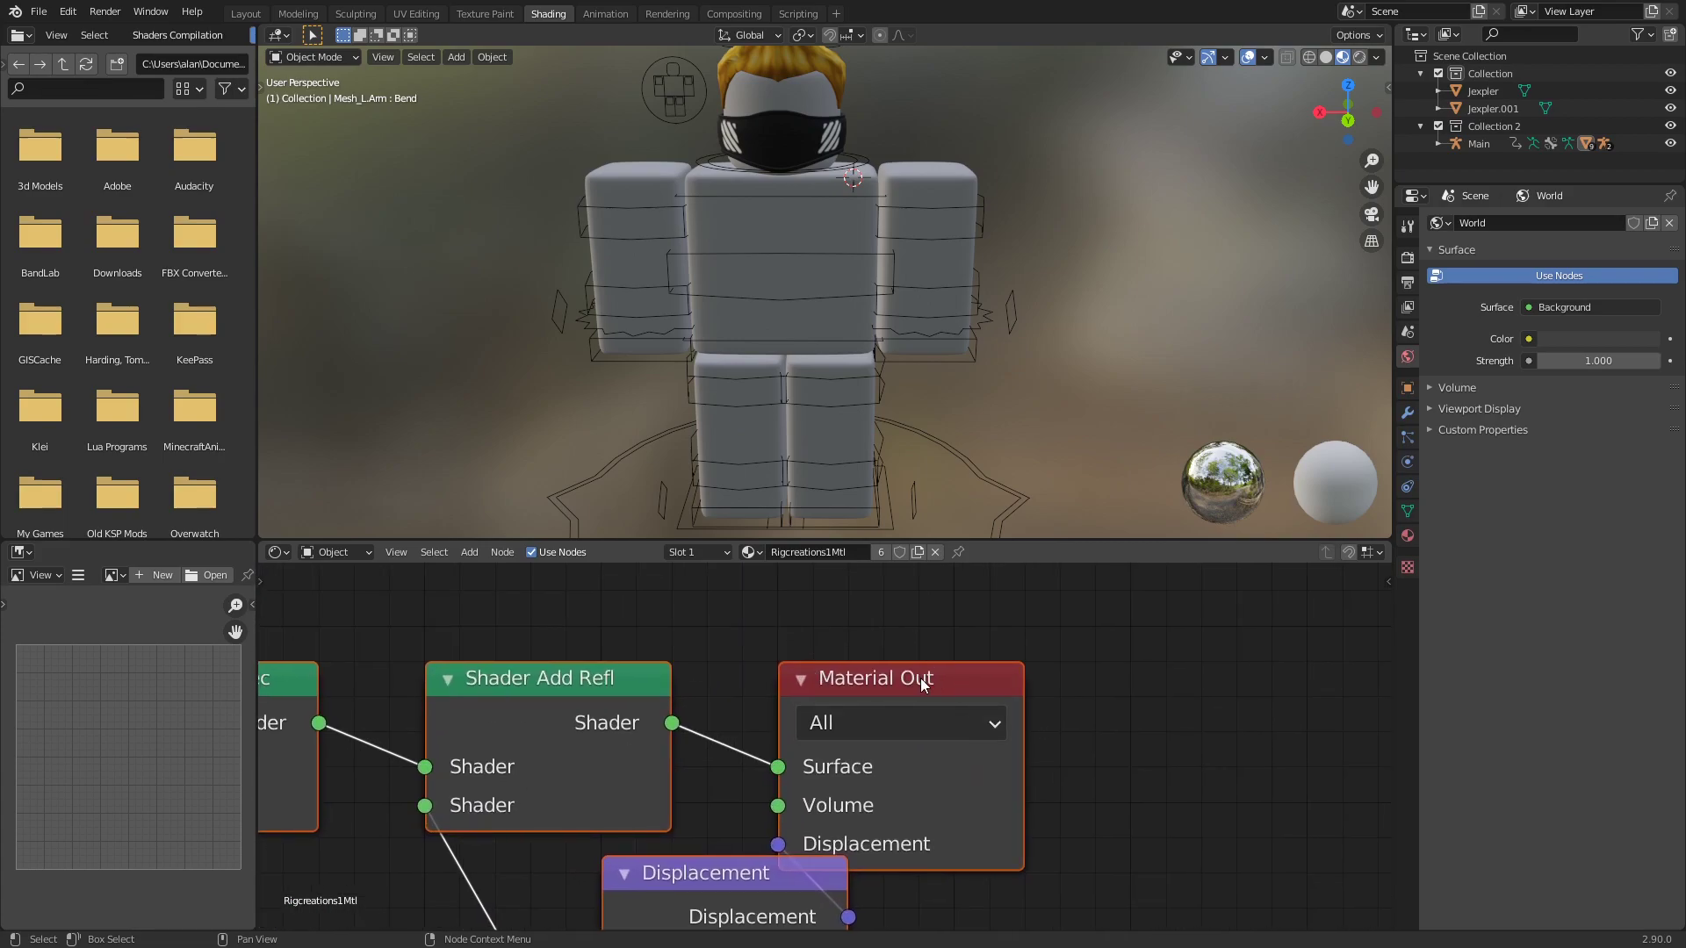
# - Delete every node in the Rigcreations1Mtl material except Material Out
pyautogui.click(895, 678)
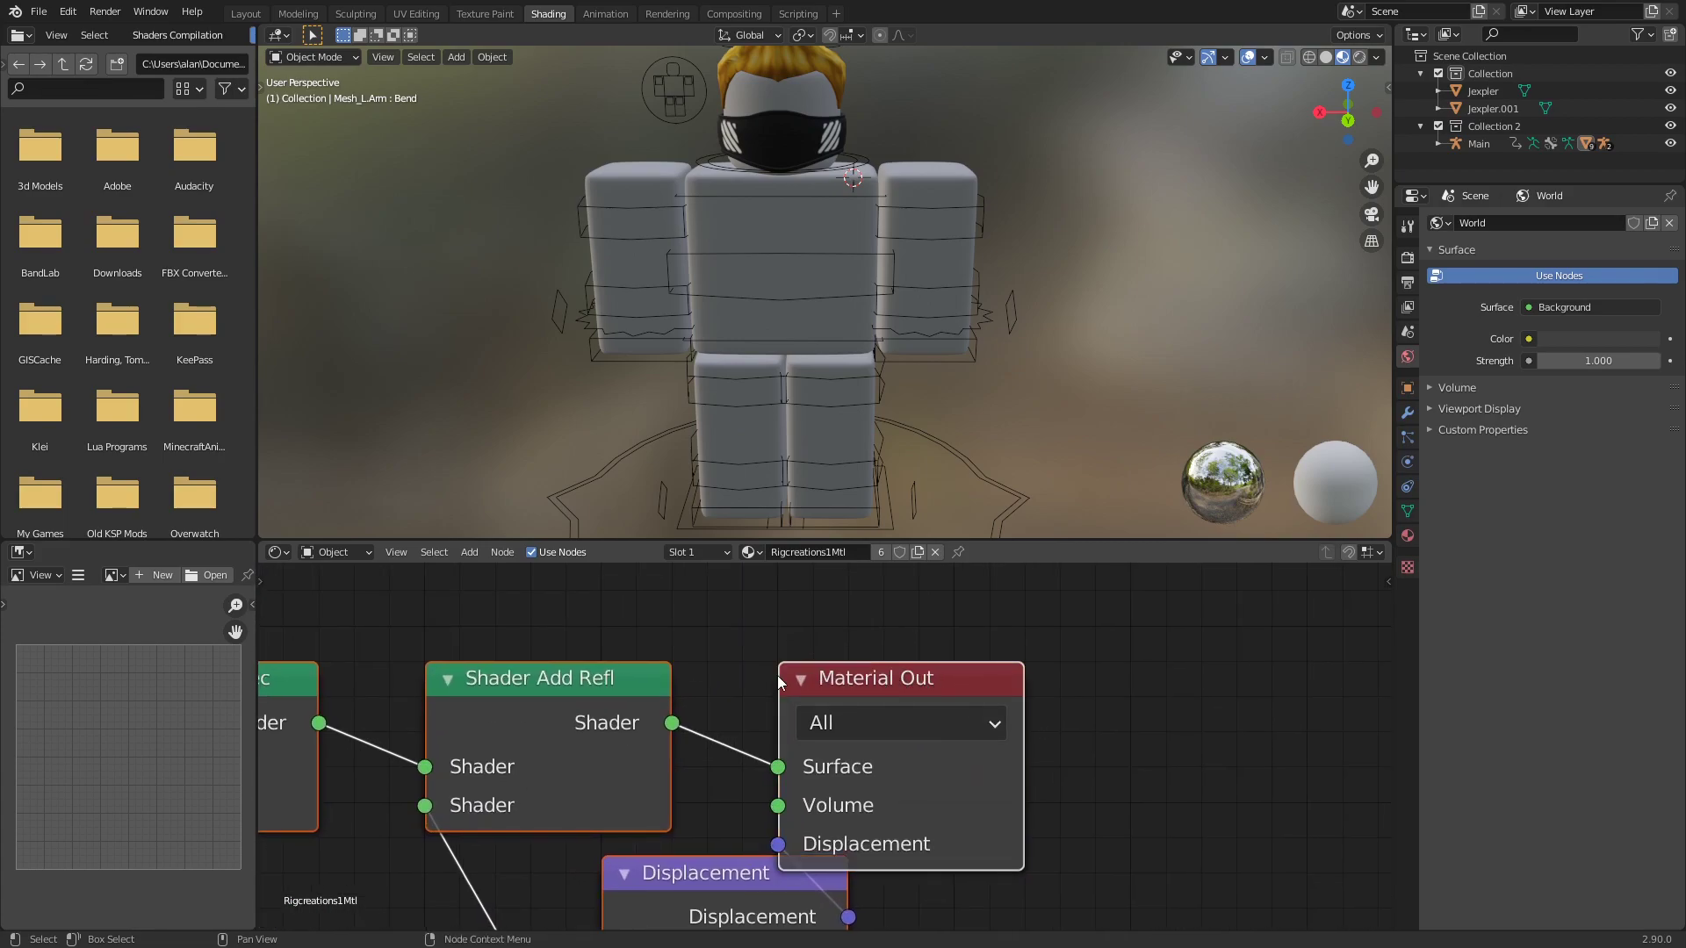
pyautogui.keyDown('shift'); pyautogui.click(940, 683); pyautogui.keyUp('shift')
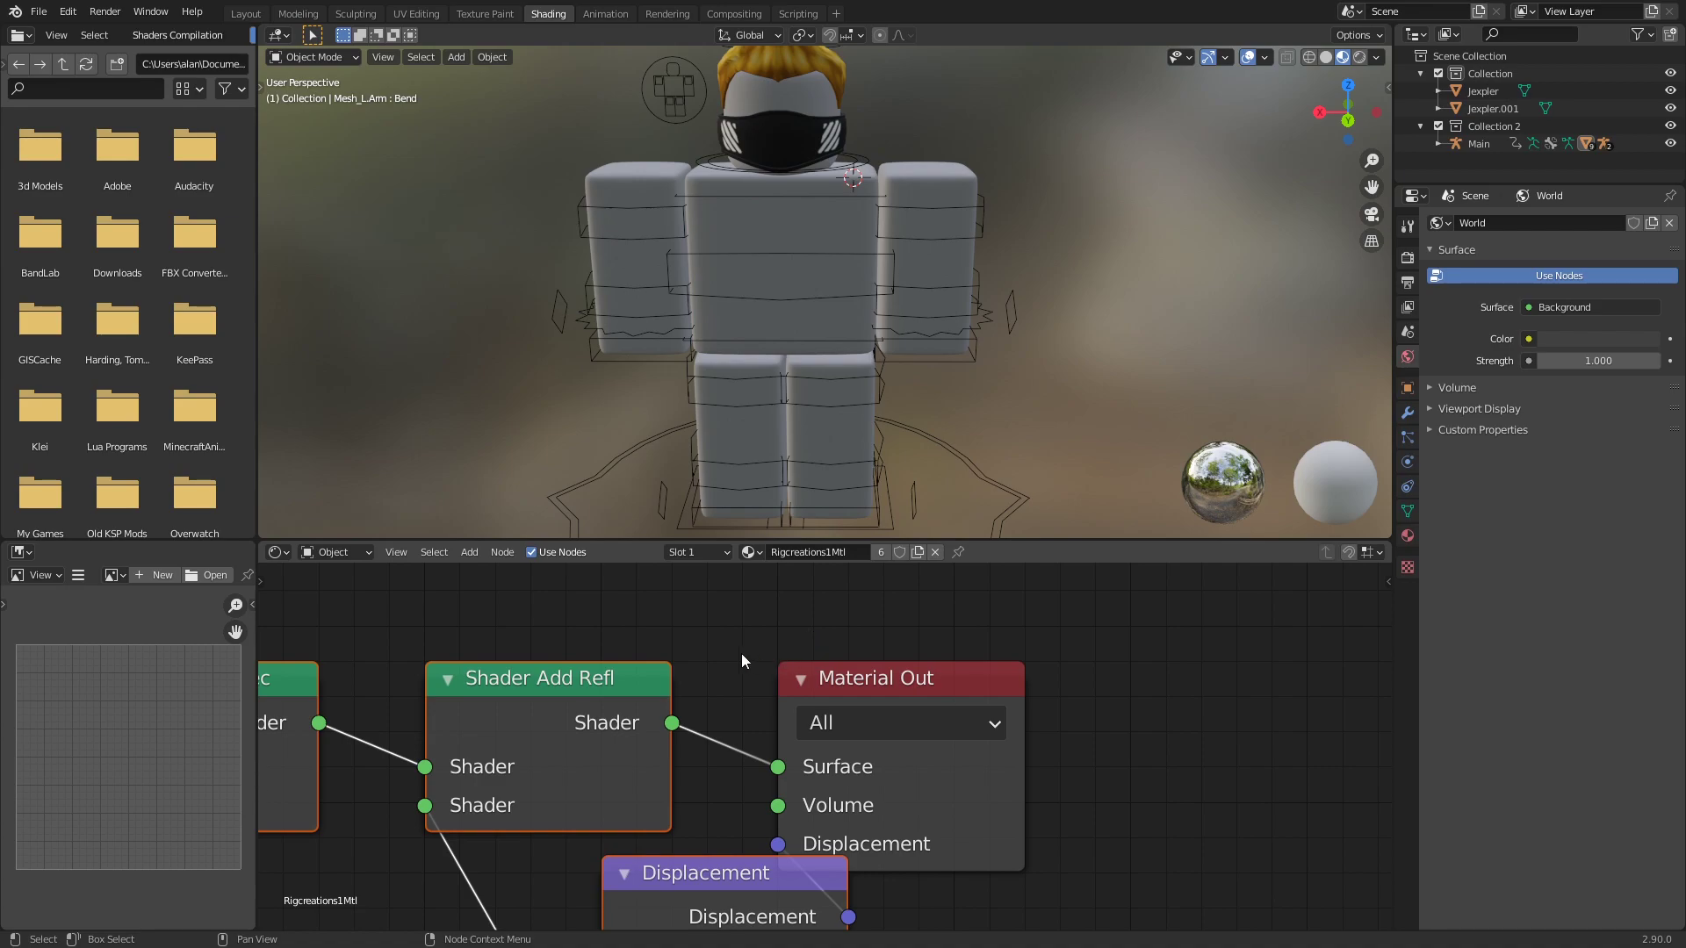
pyautogui.press('Delete')
pyautogui.moveTo(742, 653); pyautogui.dragTo(925, 660, button='middle')
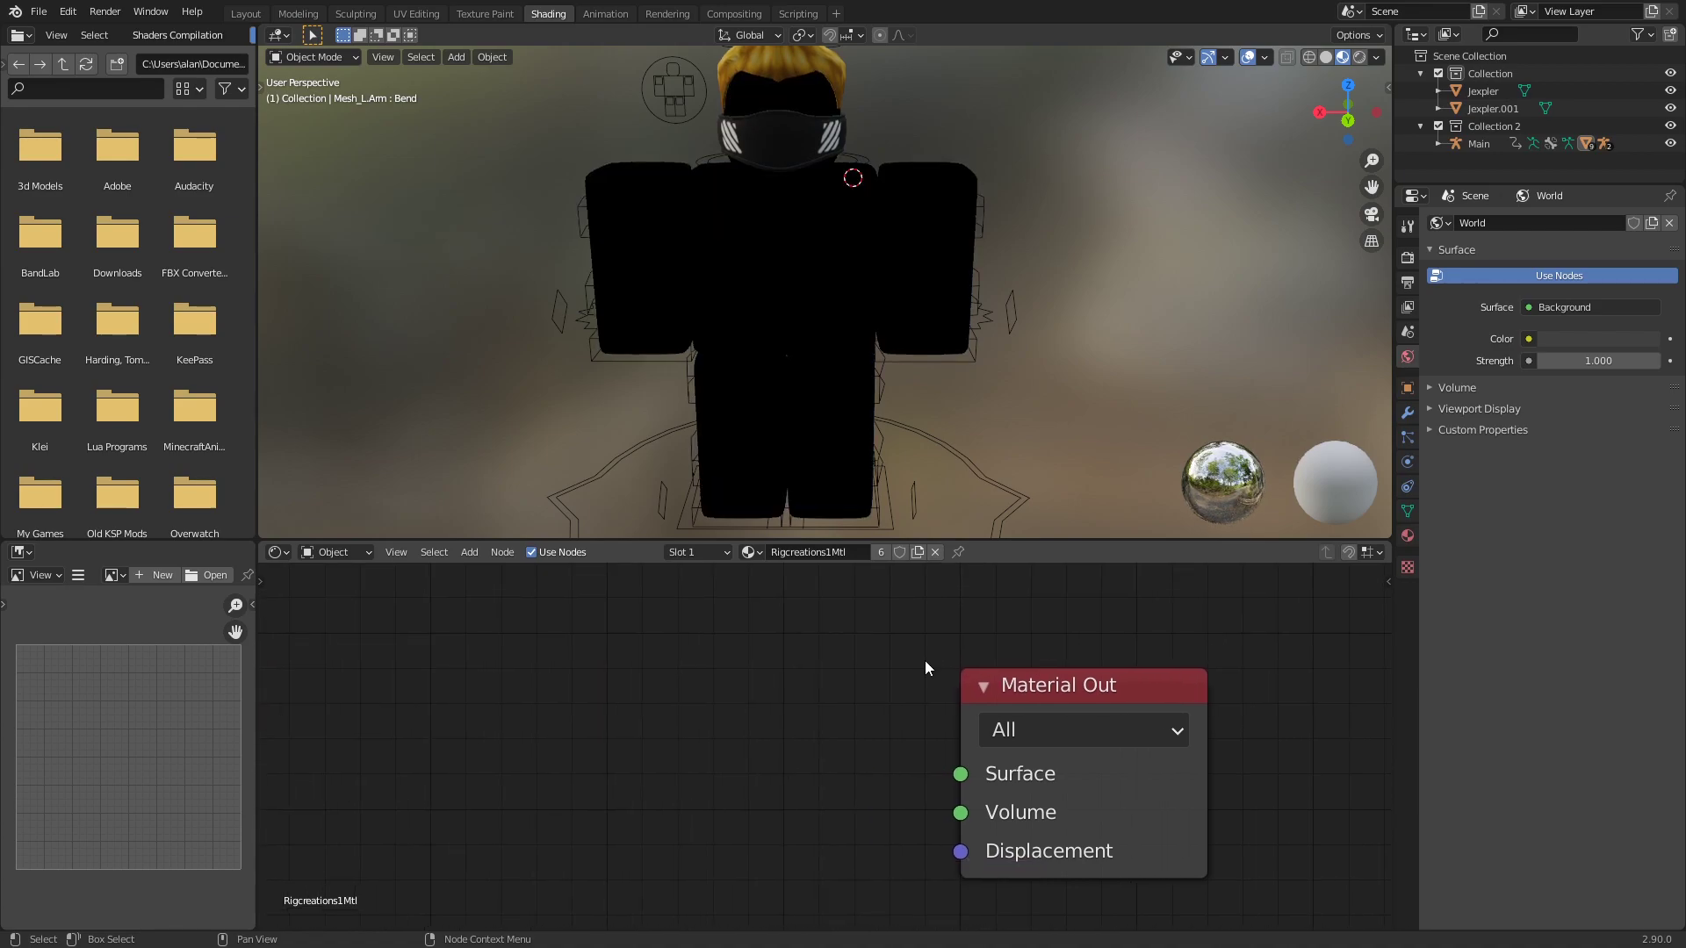
pyautogui.scroll(-2, 987, 661)
pyautogui.click(1008, 699)
pyautogui.click(824, 724)
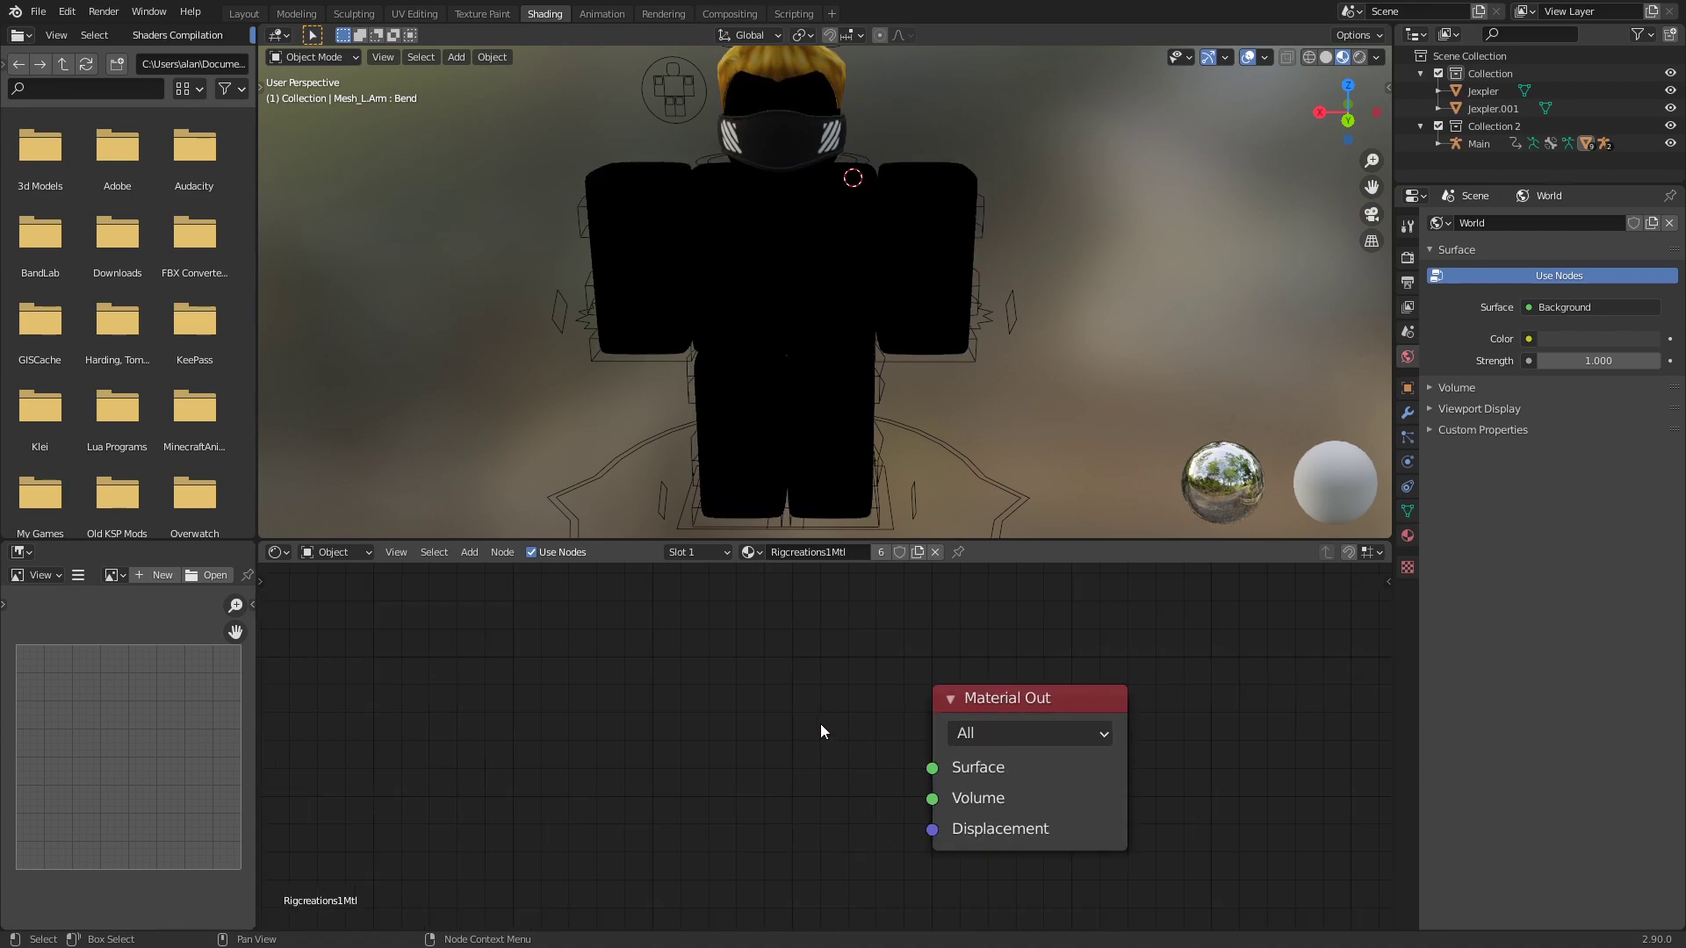
# - Add a Principled BSDF node beside the Material Out node in Rigcreations1Mtl
pyautogui.moveTo(761, 787); pyautogui.dragTo(1026, 787, button='middle')
pyautogui.moveTo(938, 722); pyautogui.dragTo(1003, 686, button='middle')
pyautogui.scroll(-6, 1002, 687)
pyautogui.moveTo(896, 677); pyautogui.dragTo(812, 675, button='middle')
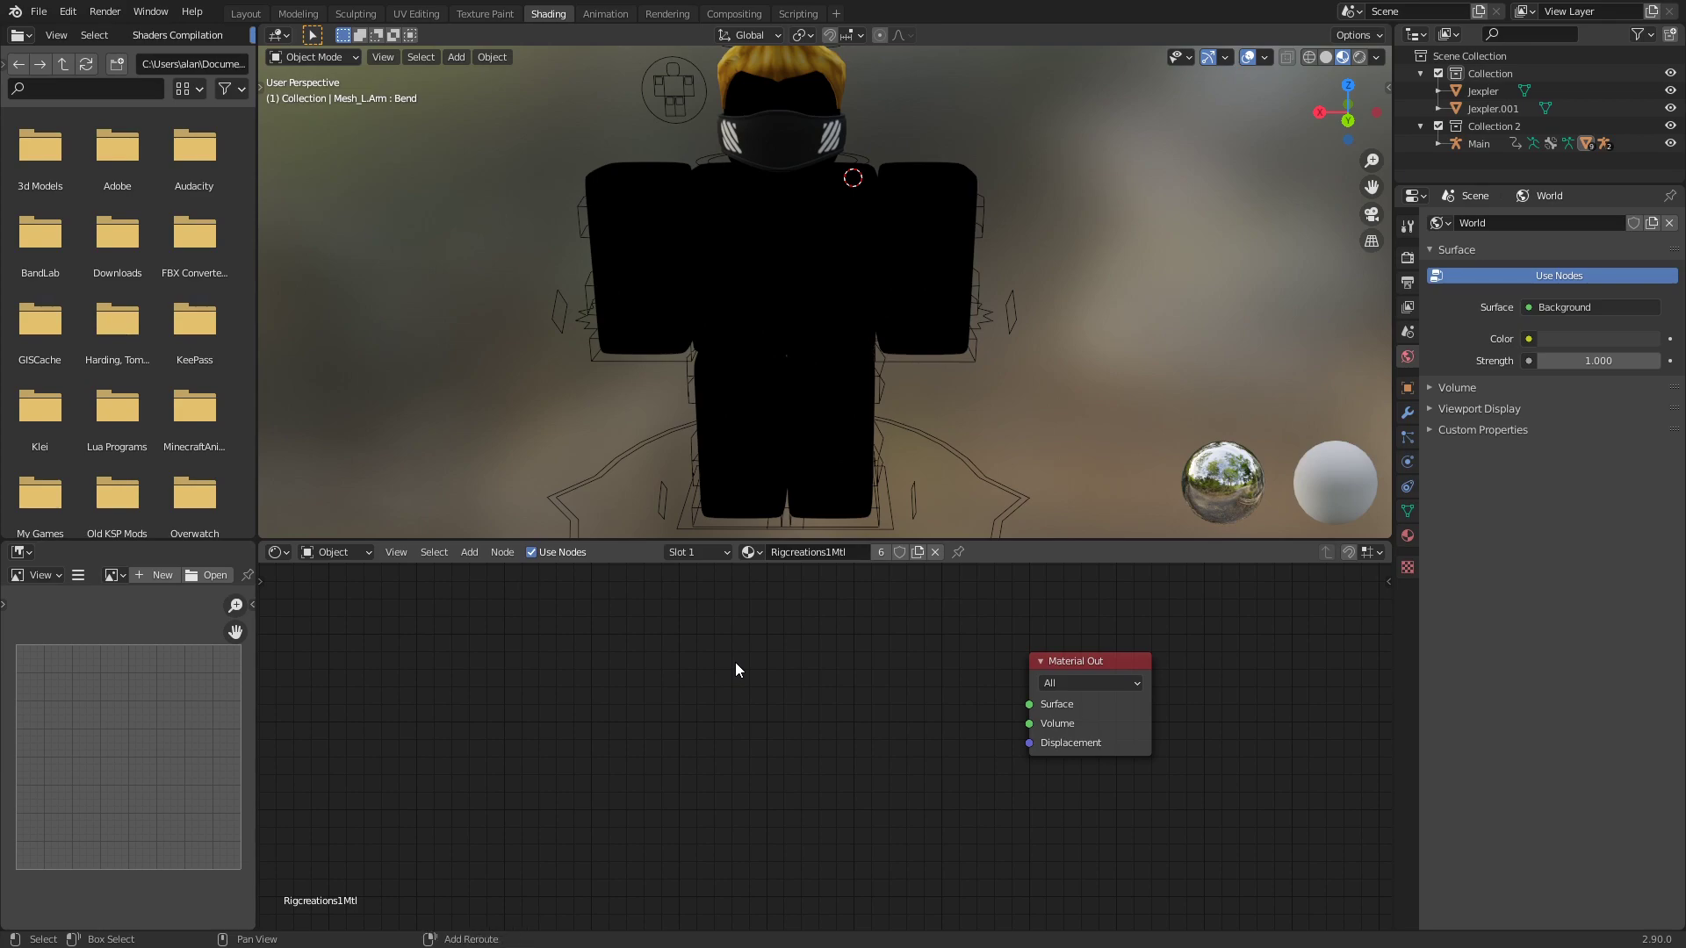
pyautogui.hotkey('shift', 'a')
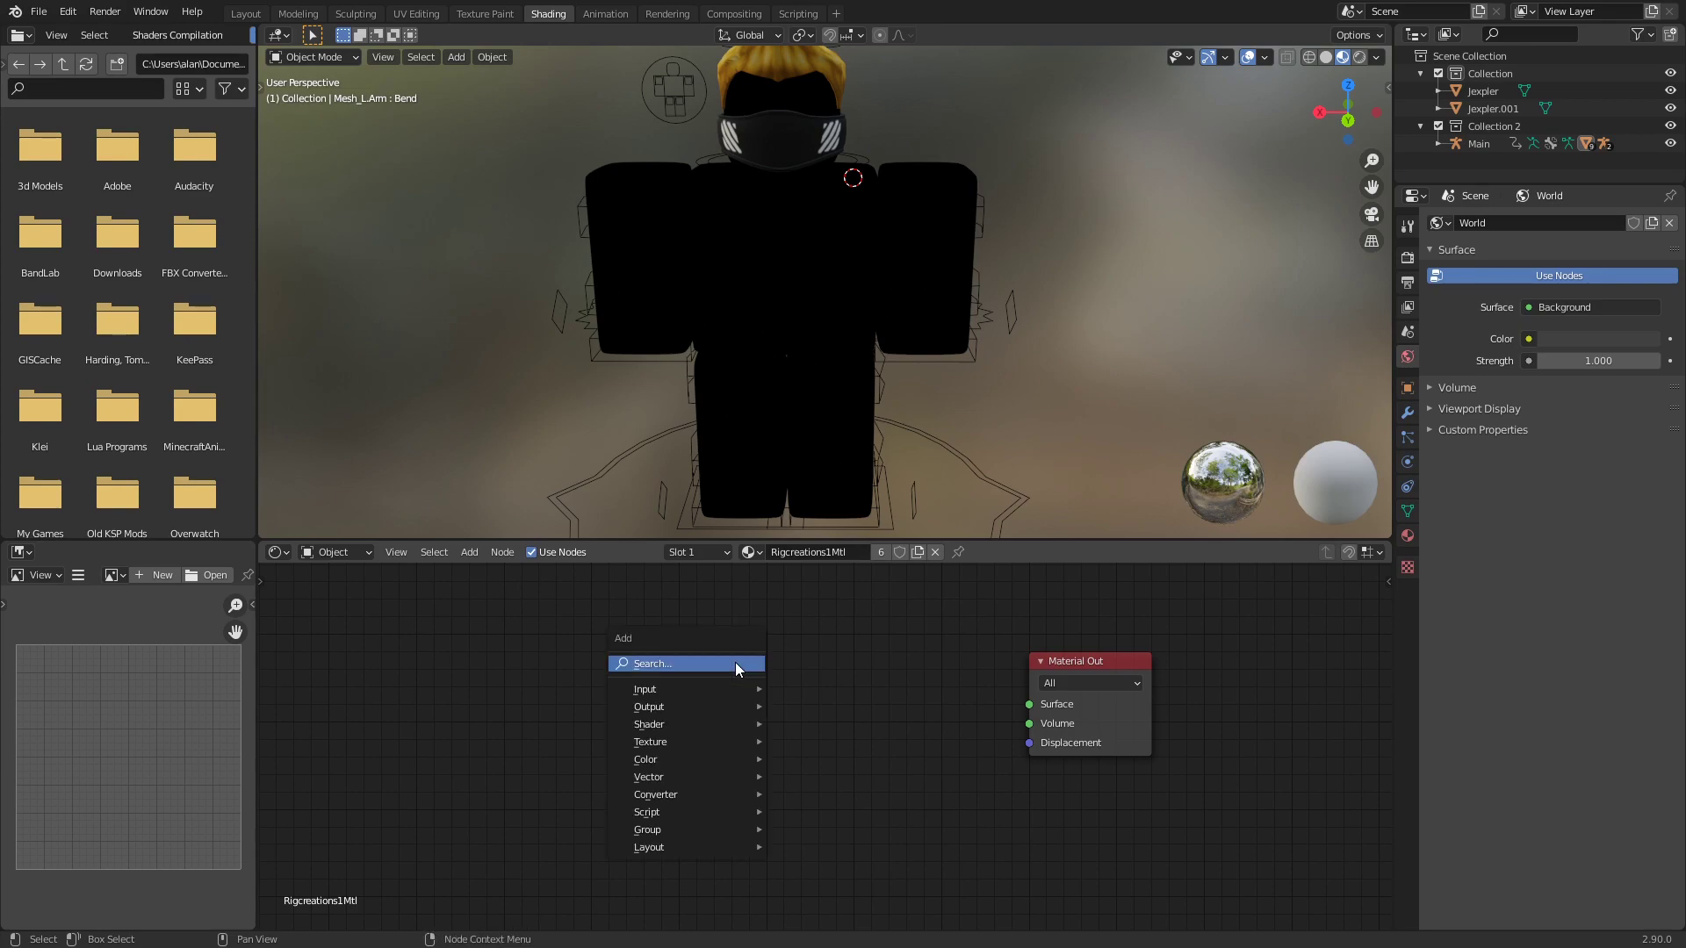
pyautogui.click(714, 663)
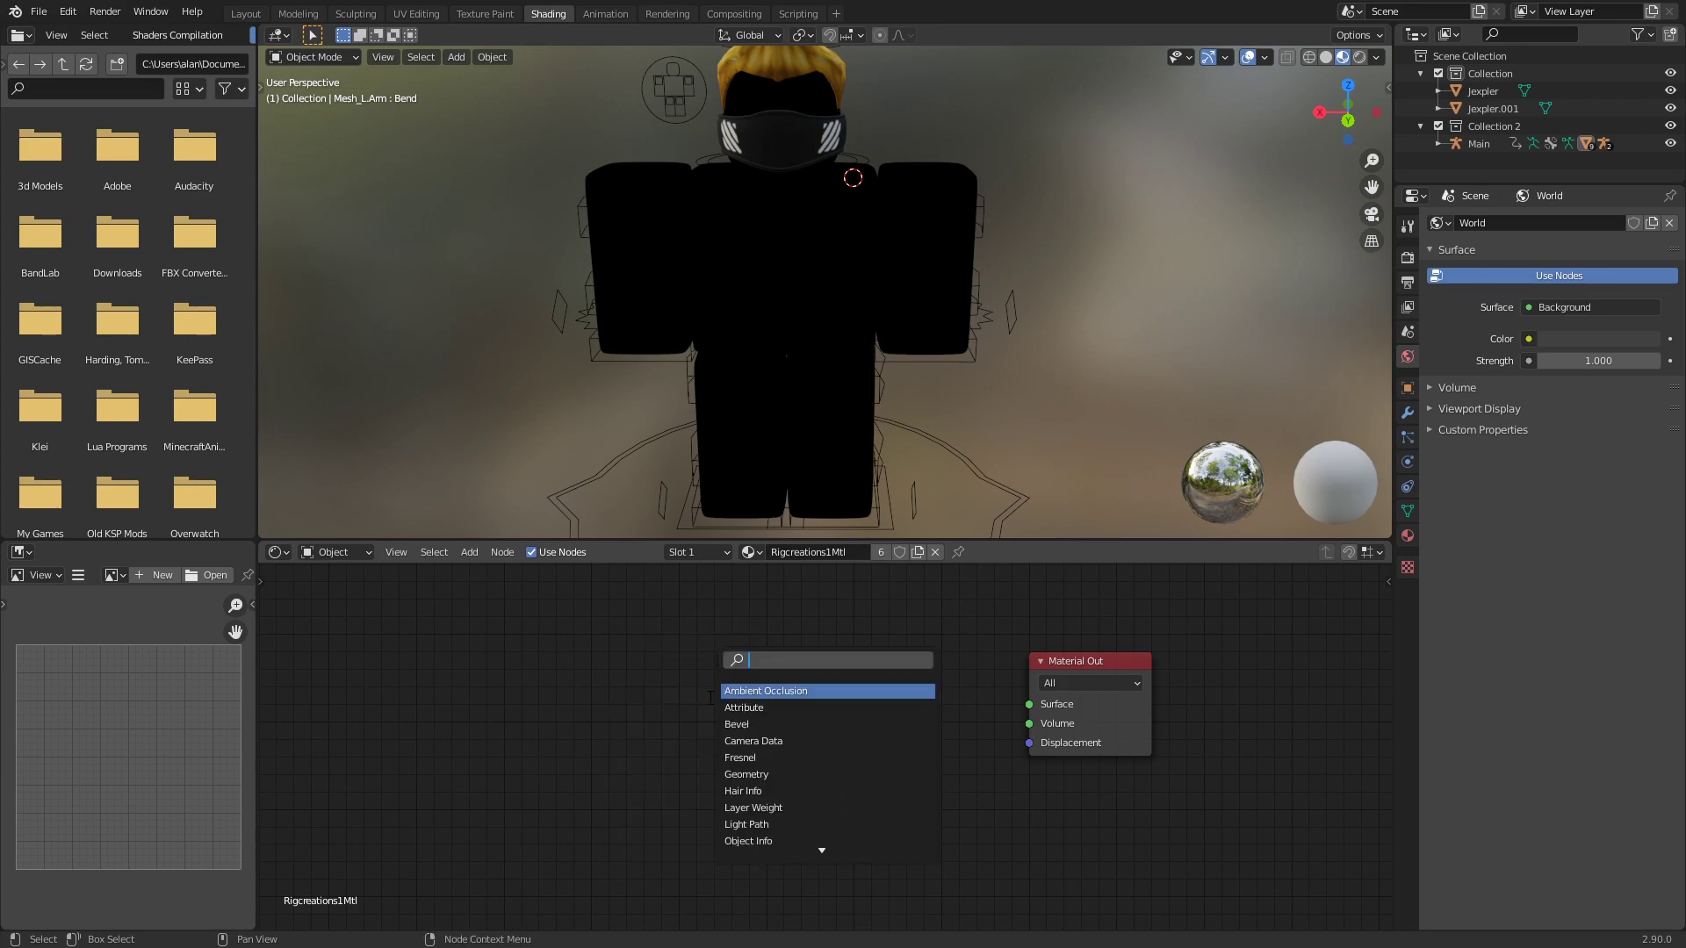
pyautogui.write('prin')
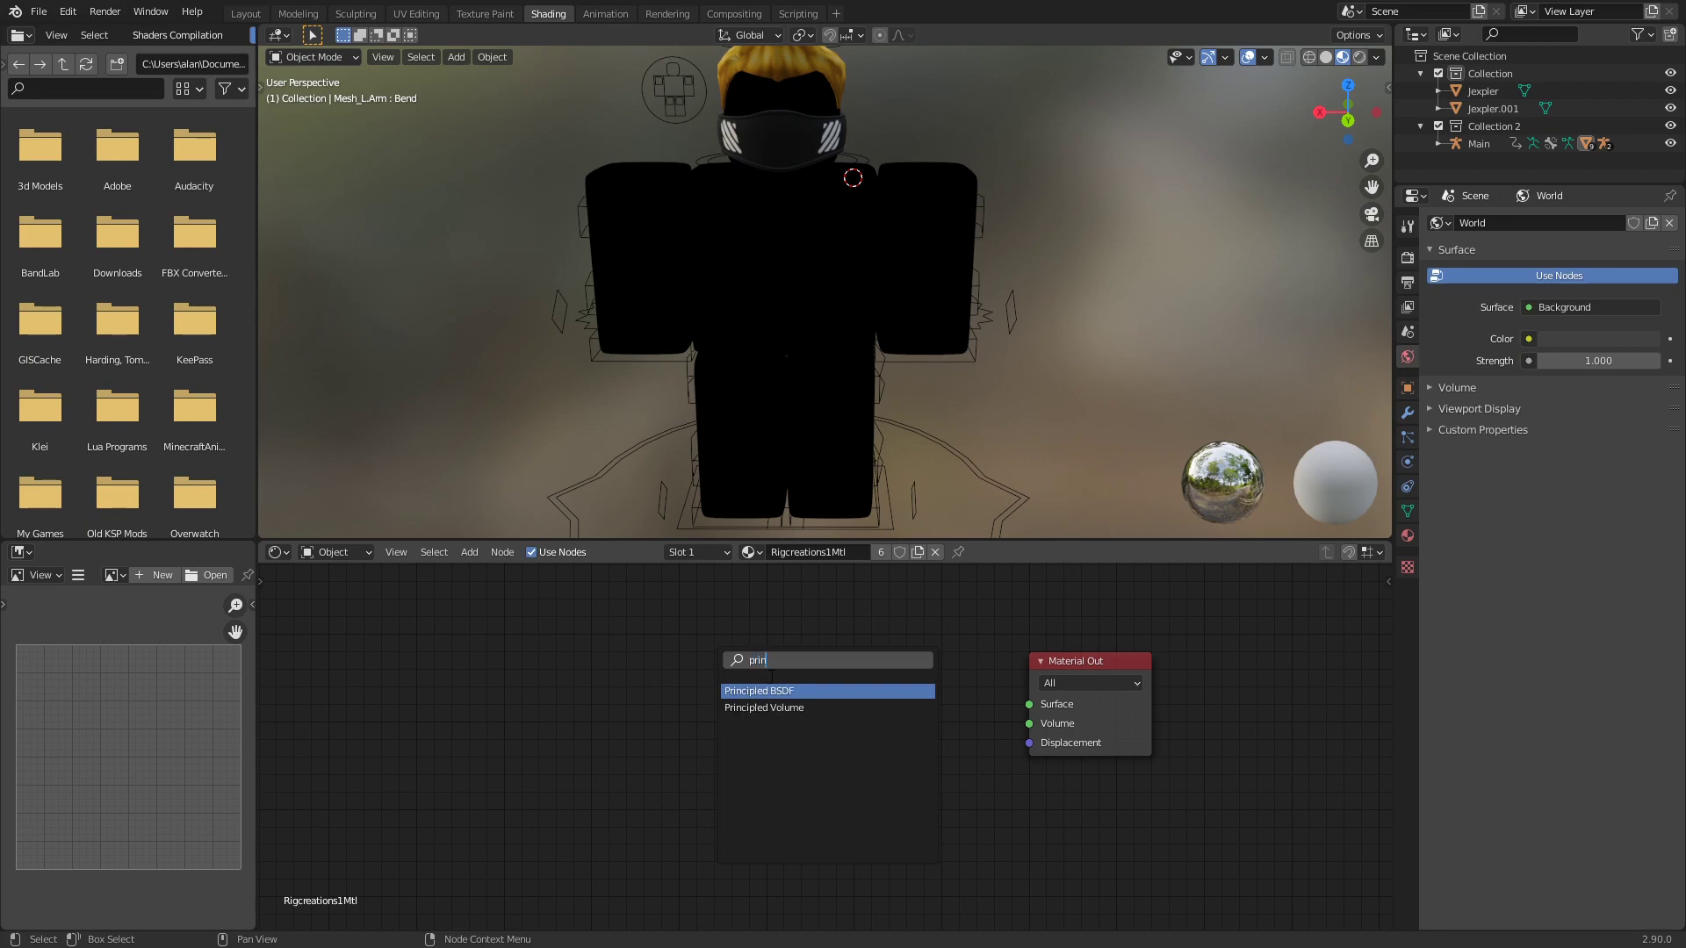
pyautogui.click(740, 690)
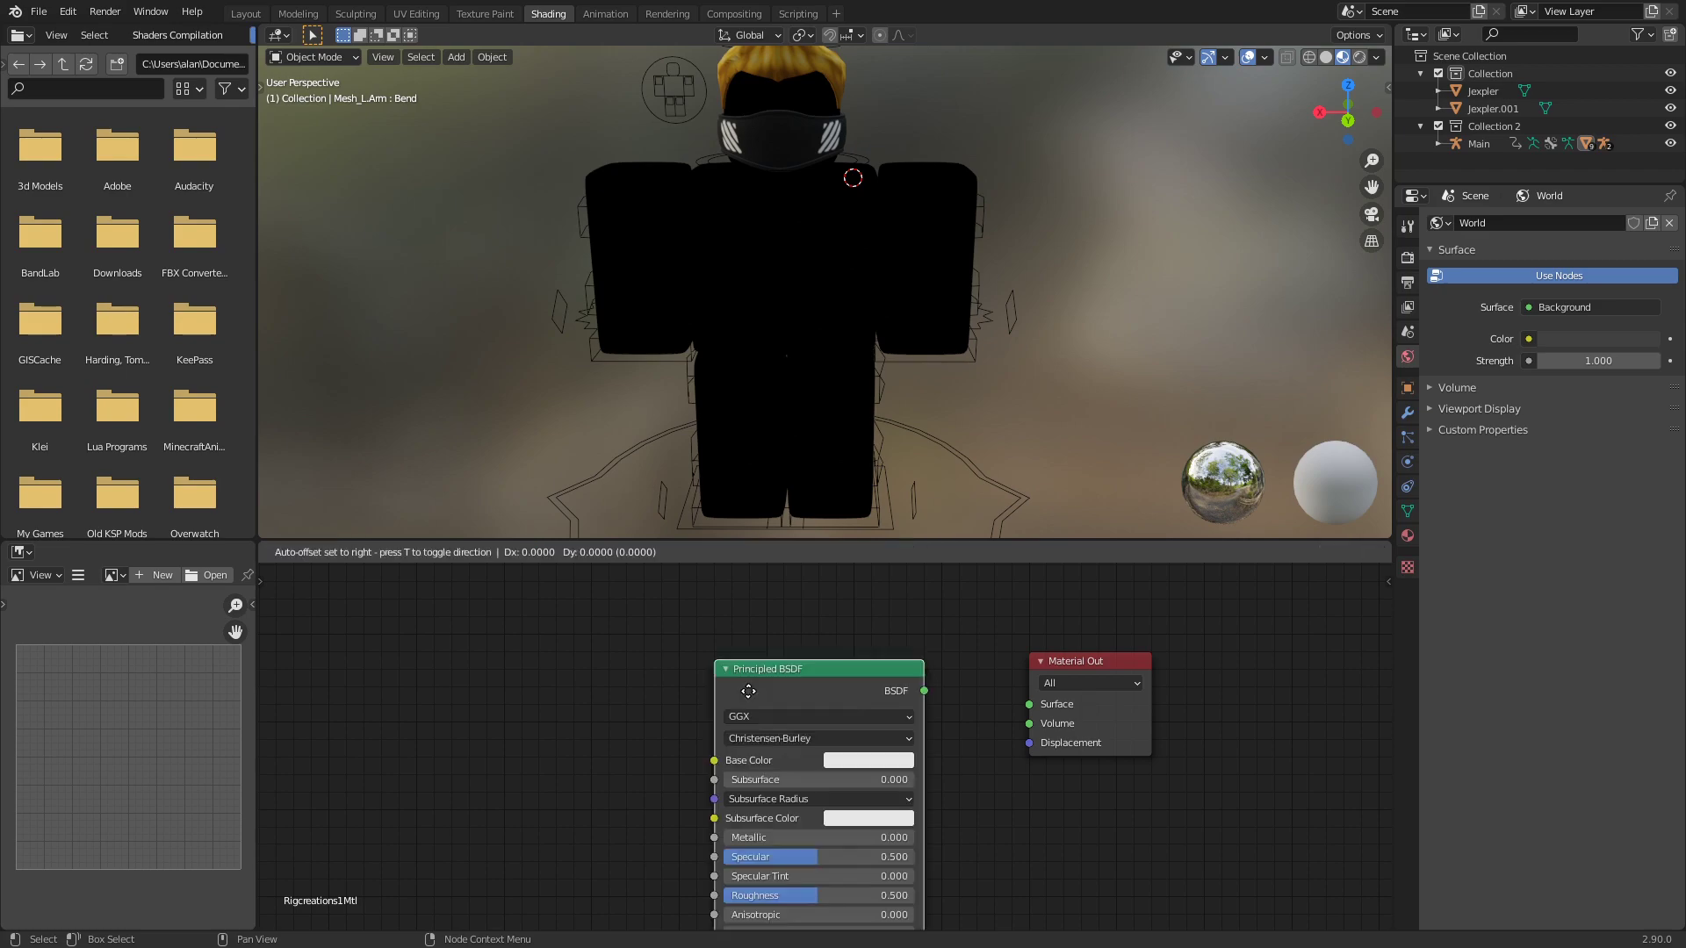
pyautogui.click(715, 703)
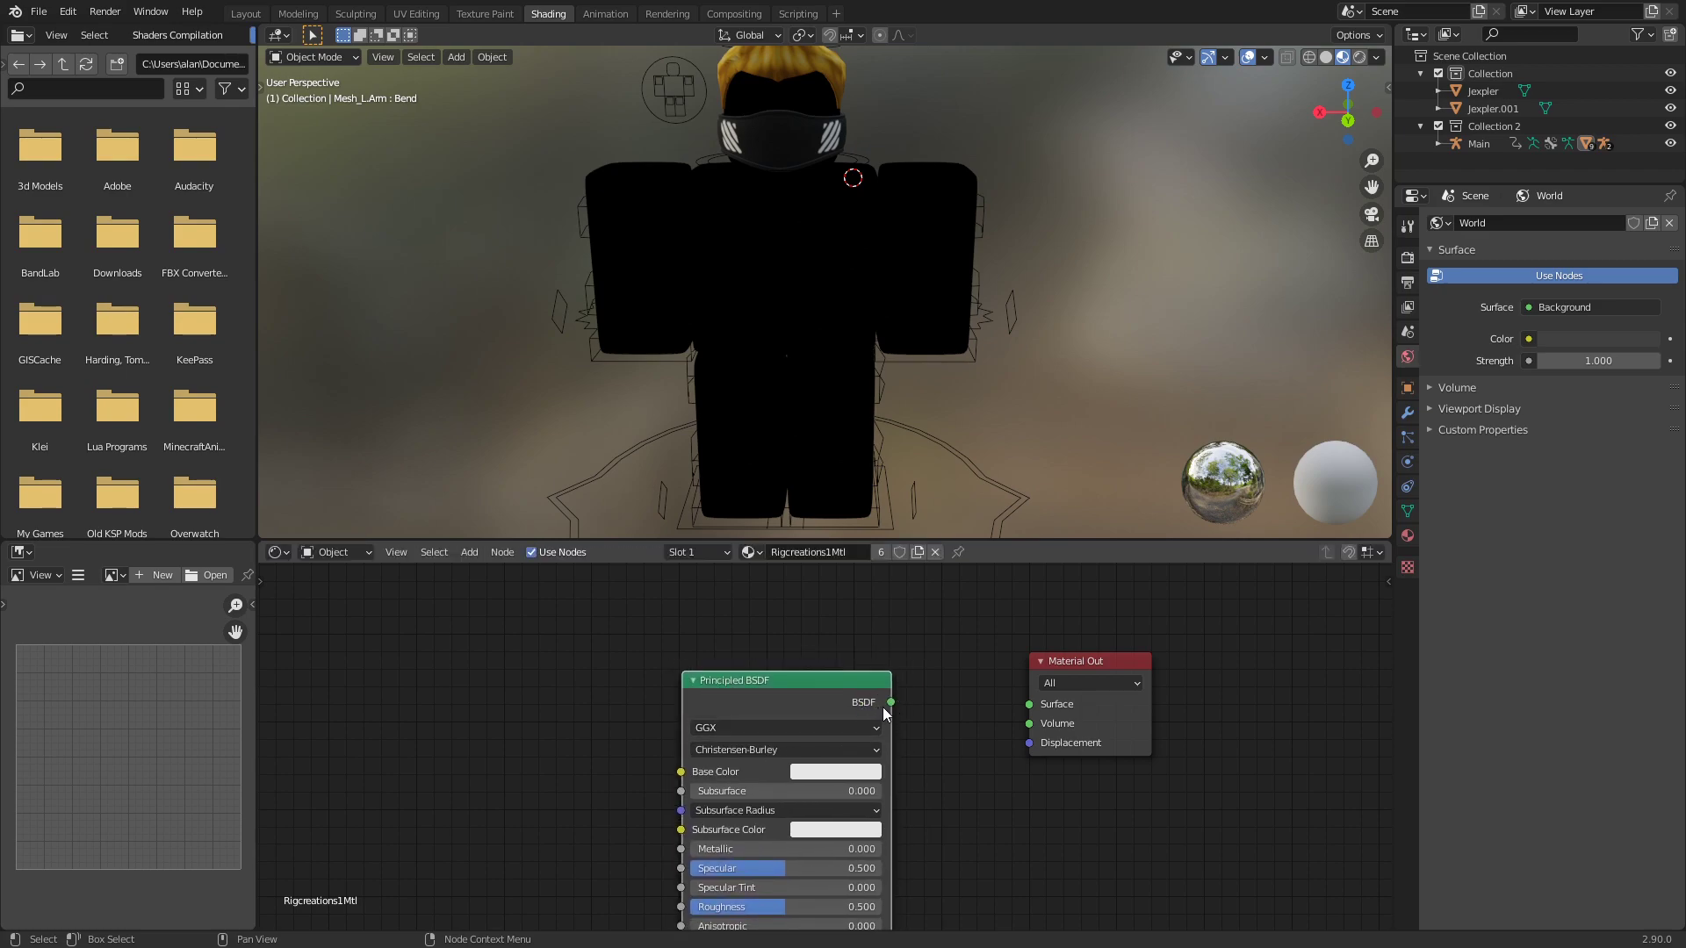
# - Connect the Principled BSDF's BSDF output to the Surface input of Material Out
pyautogui.moveTo(889, 704); pyautogui.dragTo(1037, 707)
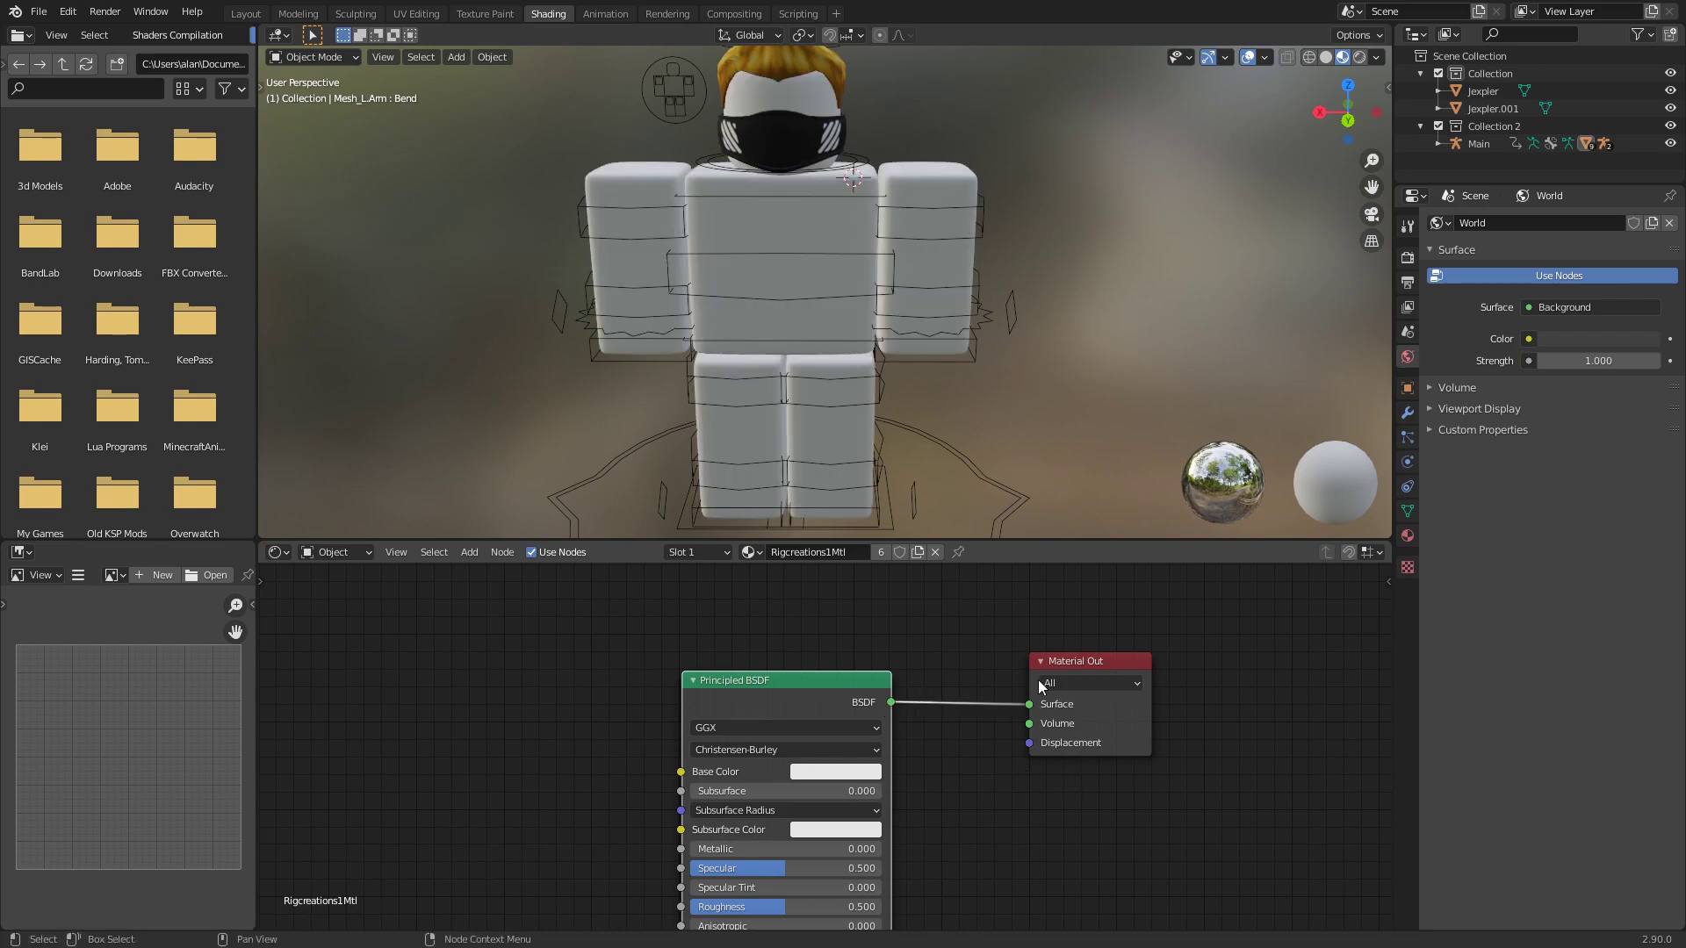
pyautogui.moveTo(819, 325); pyautogui.dragTo(826, 378, button='middle')
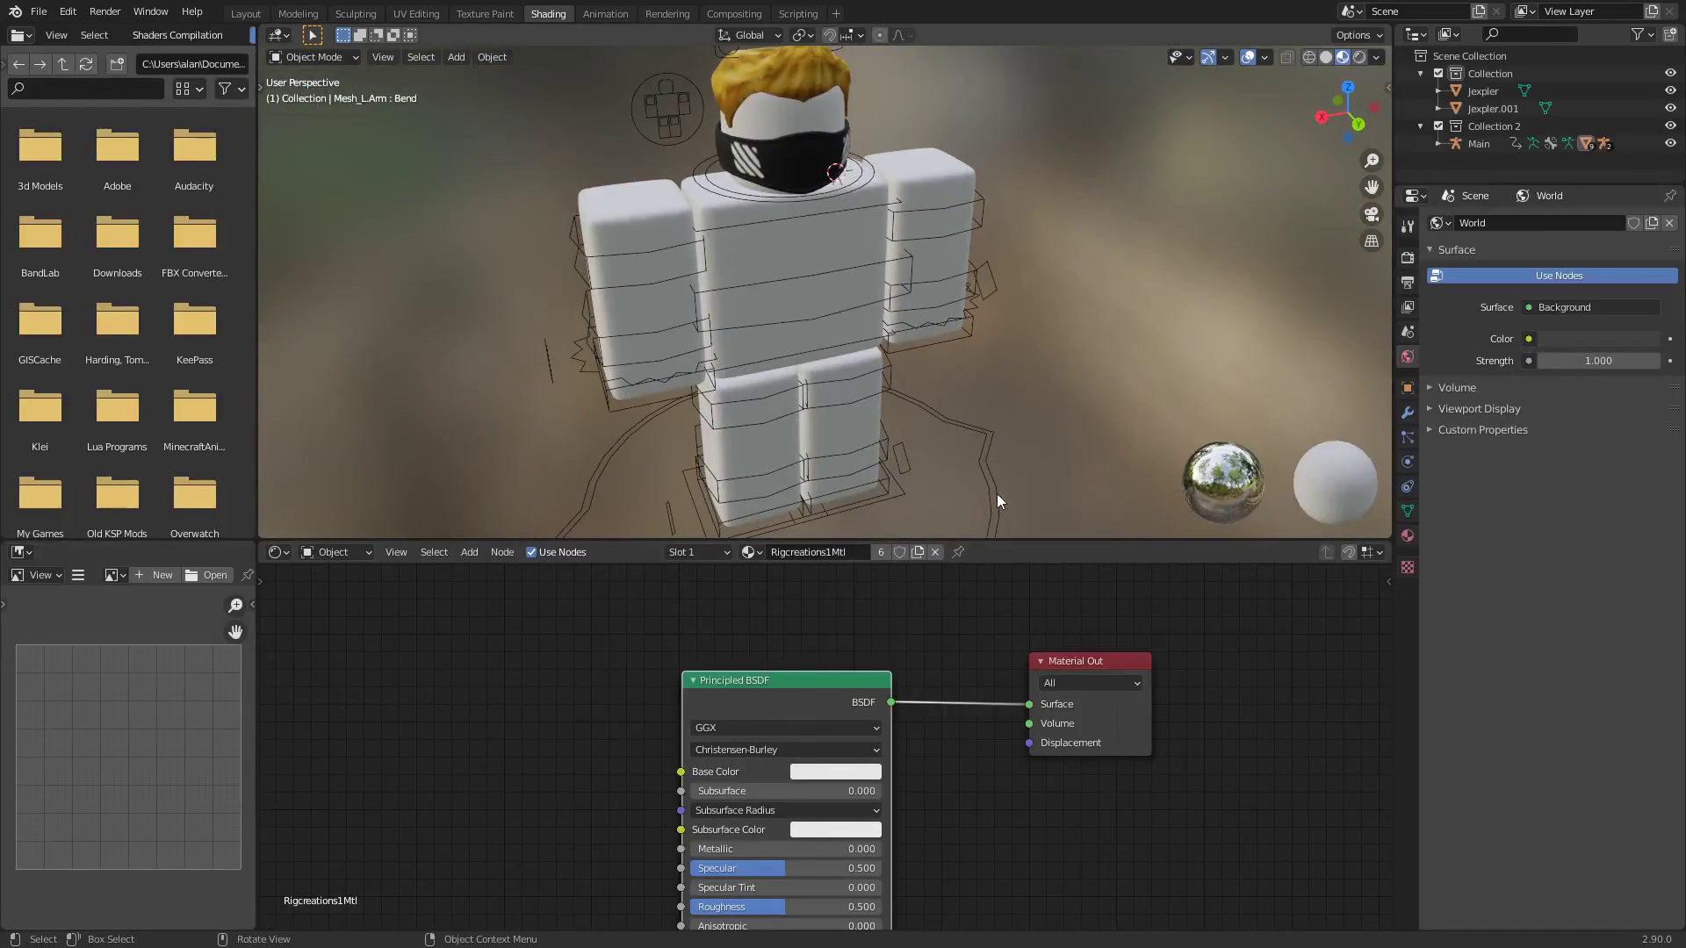
pyautogui.moveTo(1018, 608); pyautogui.dragTo(1278, 625, button='middle')
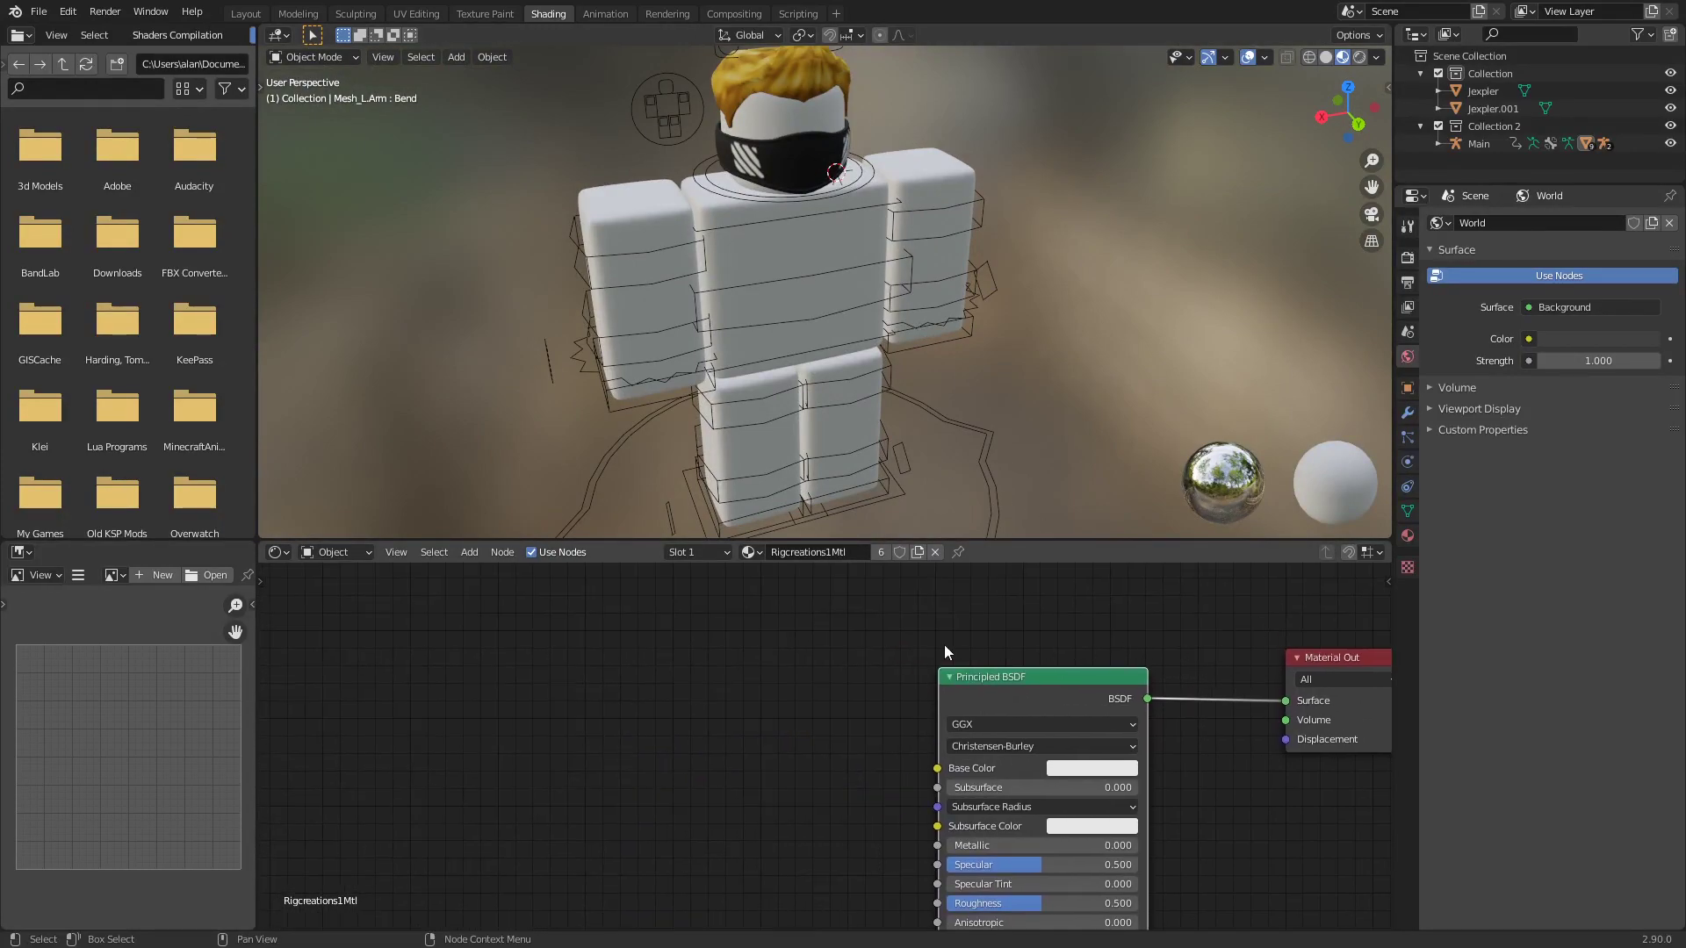
# - Select the mask and examine its Jexpler1Mtl shader nodes
pyautogui.scroll(-3, 793, 642)
pyautogui.scroll(6, 823, 716)
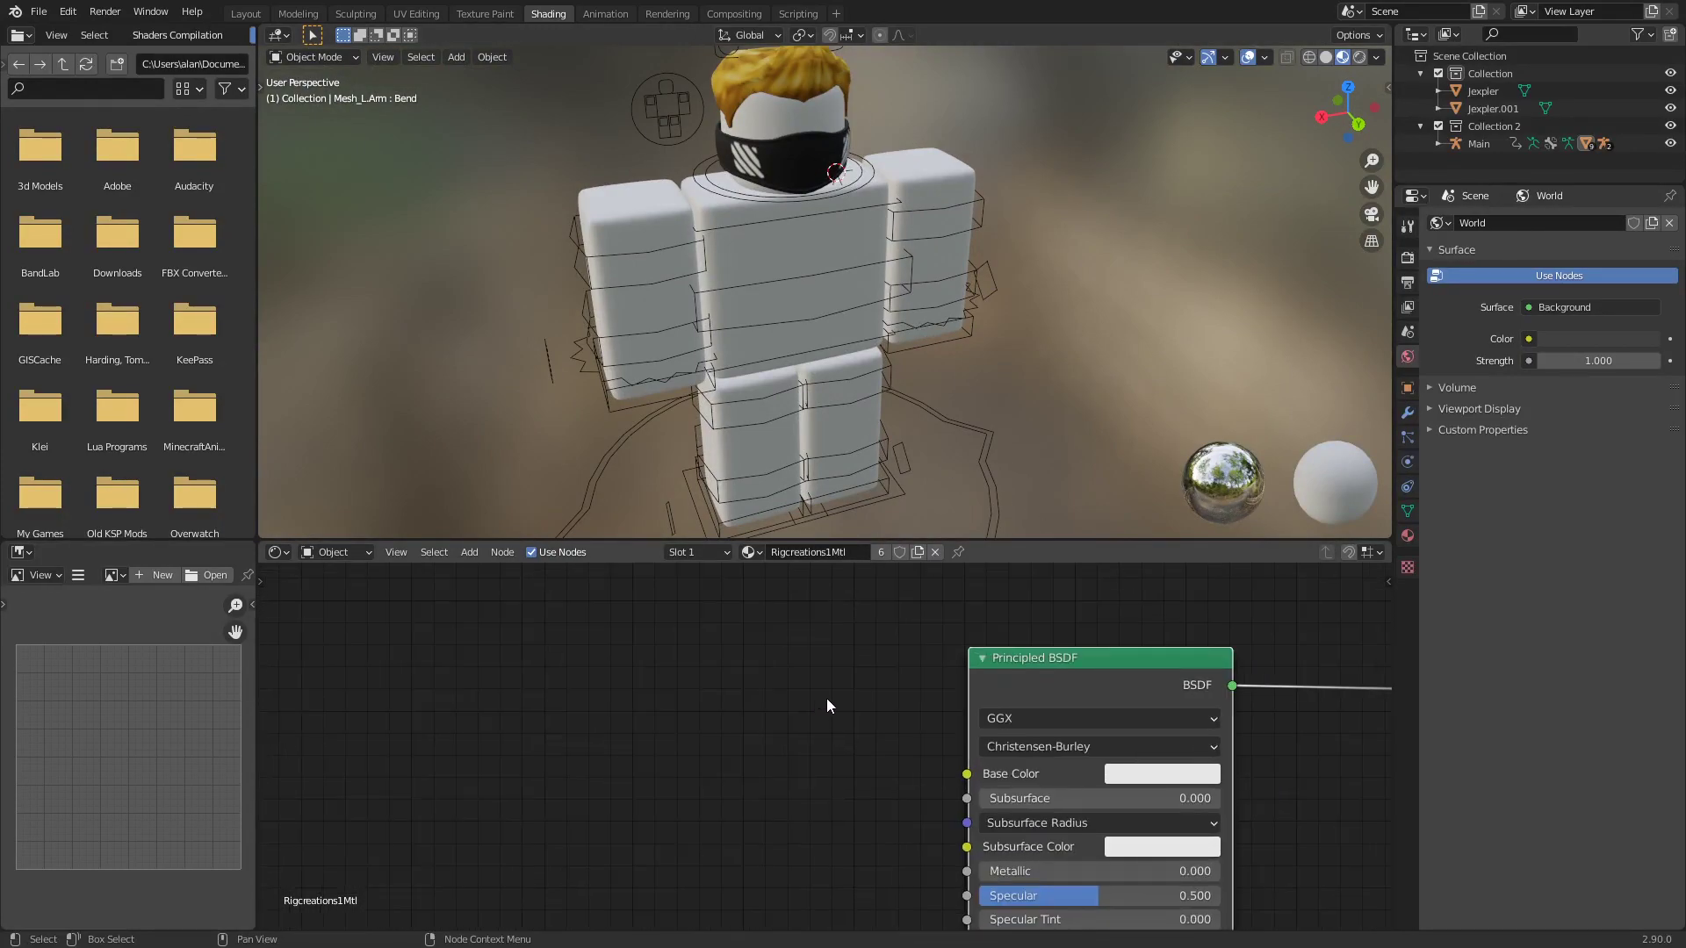
pyautogui.moveTo(825, 698); pyautogui.dragTo(690, 739, button='middle')
pyautogui.moveTo(821, 300)
pyautogui.mouseDown(button='middle')
pyautogui.moveTo(810, 262)
pyautogui.moveTo(845, 319)
pyautogui.mouseUp(button='middle')
pyautogui.scroll(3, 833, 279)
pyautogui.click(783, 225)
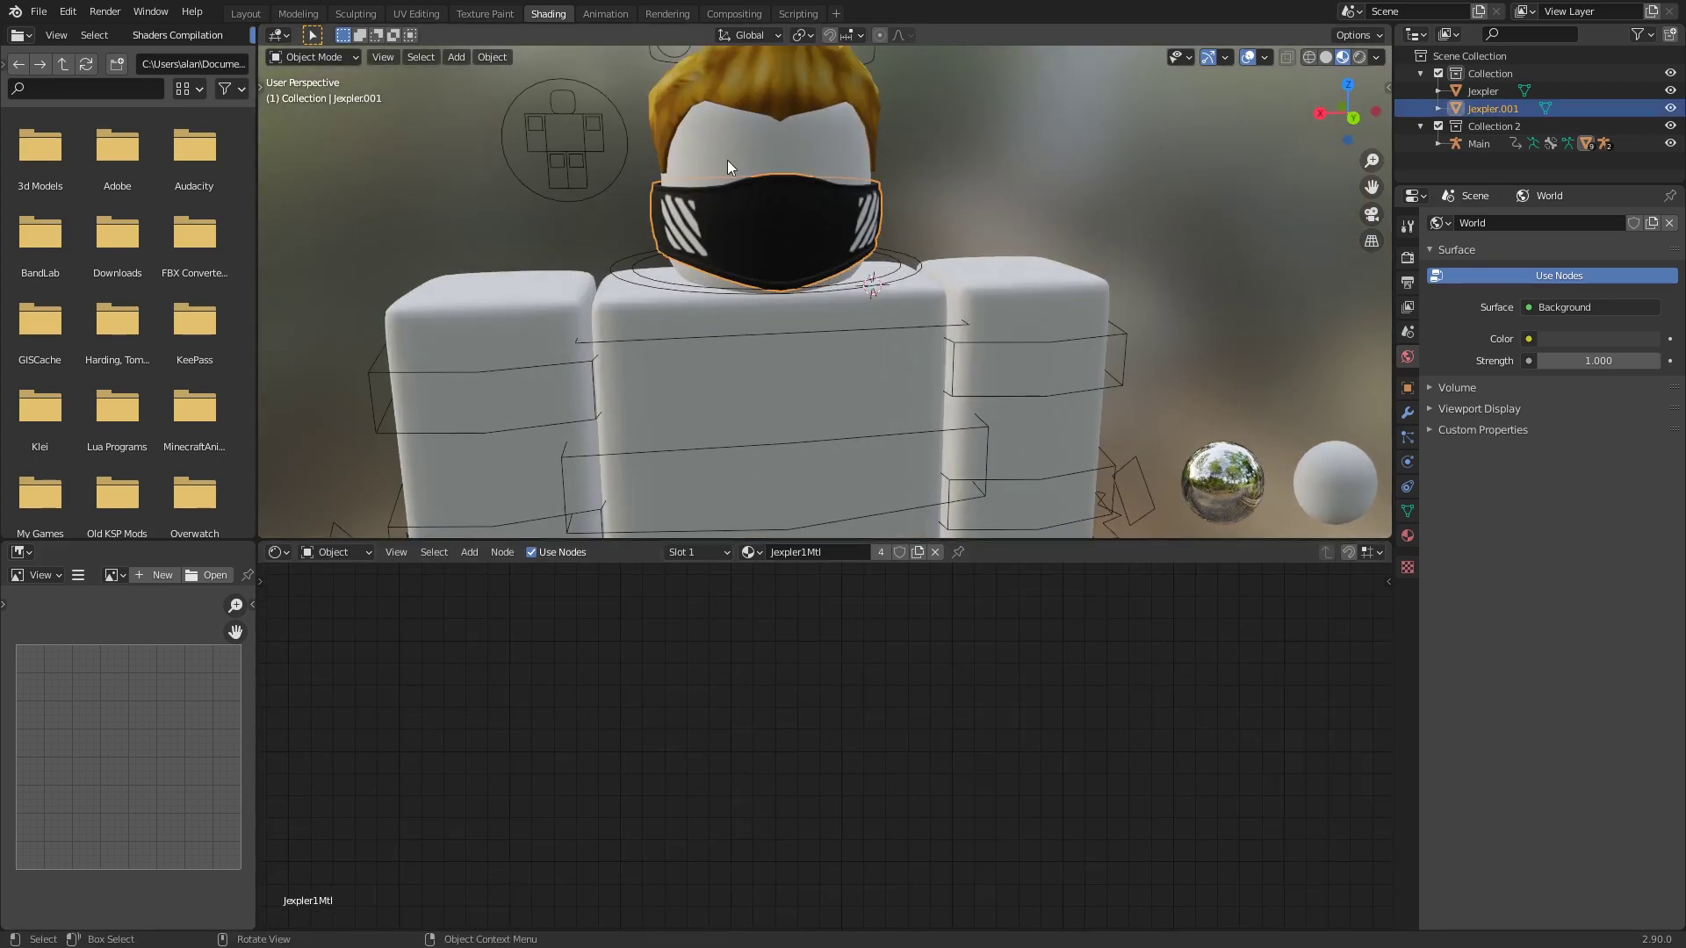
pyautogui.moveTo(966, 732); pyautogui.dragTo(926, 727, button='middle')
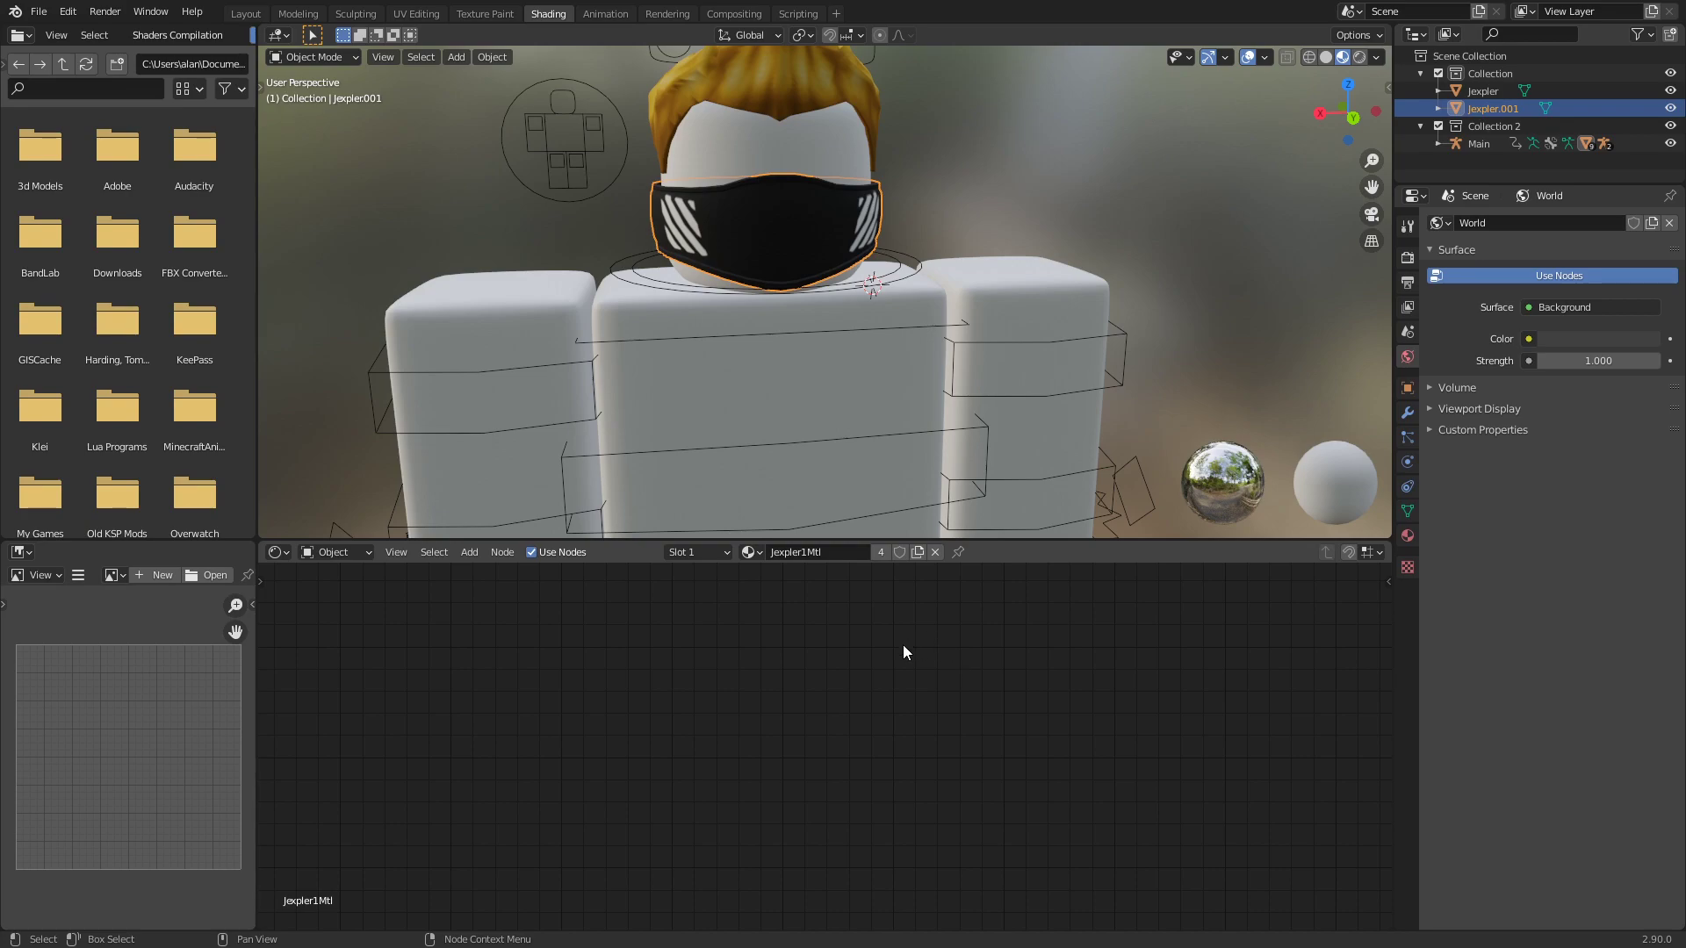
pyautogui.press('Home')
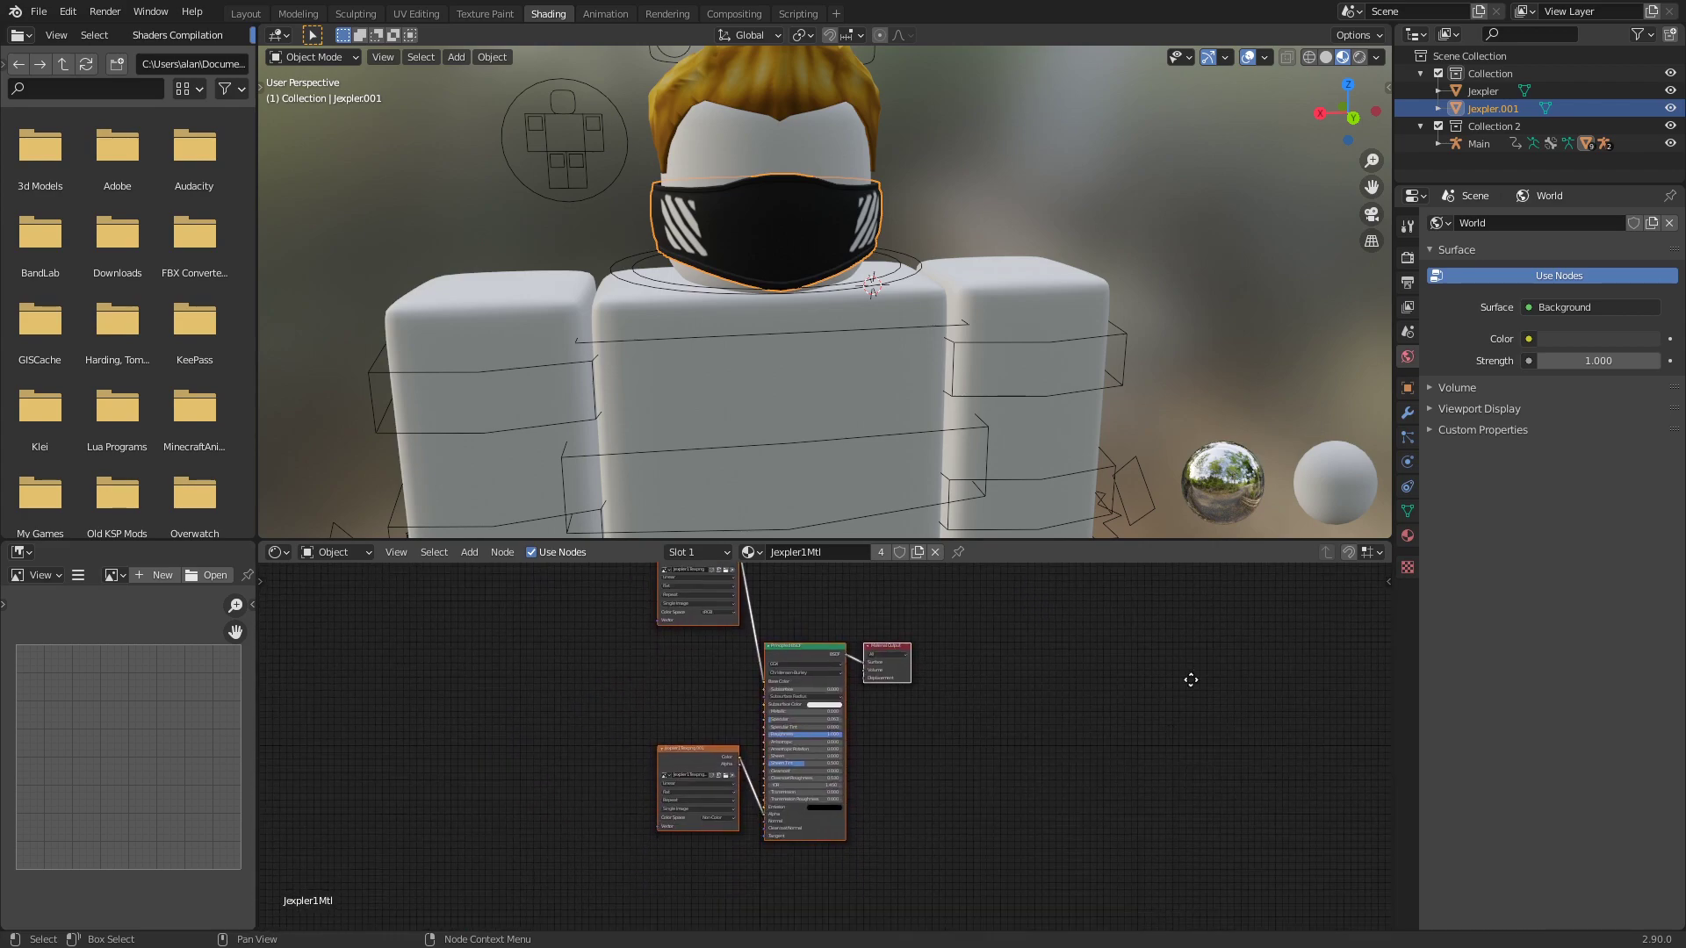
pyautogui.click(1194, 760)
pyautogui.press('Home')
pyautogui.scroll(2, 1145, 761)
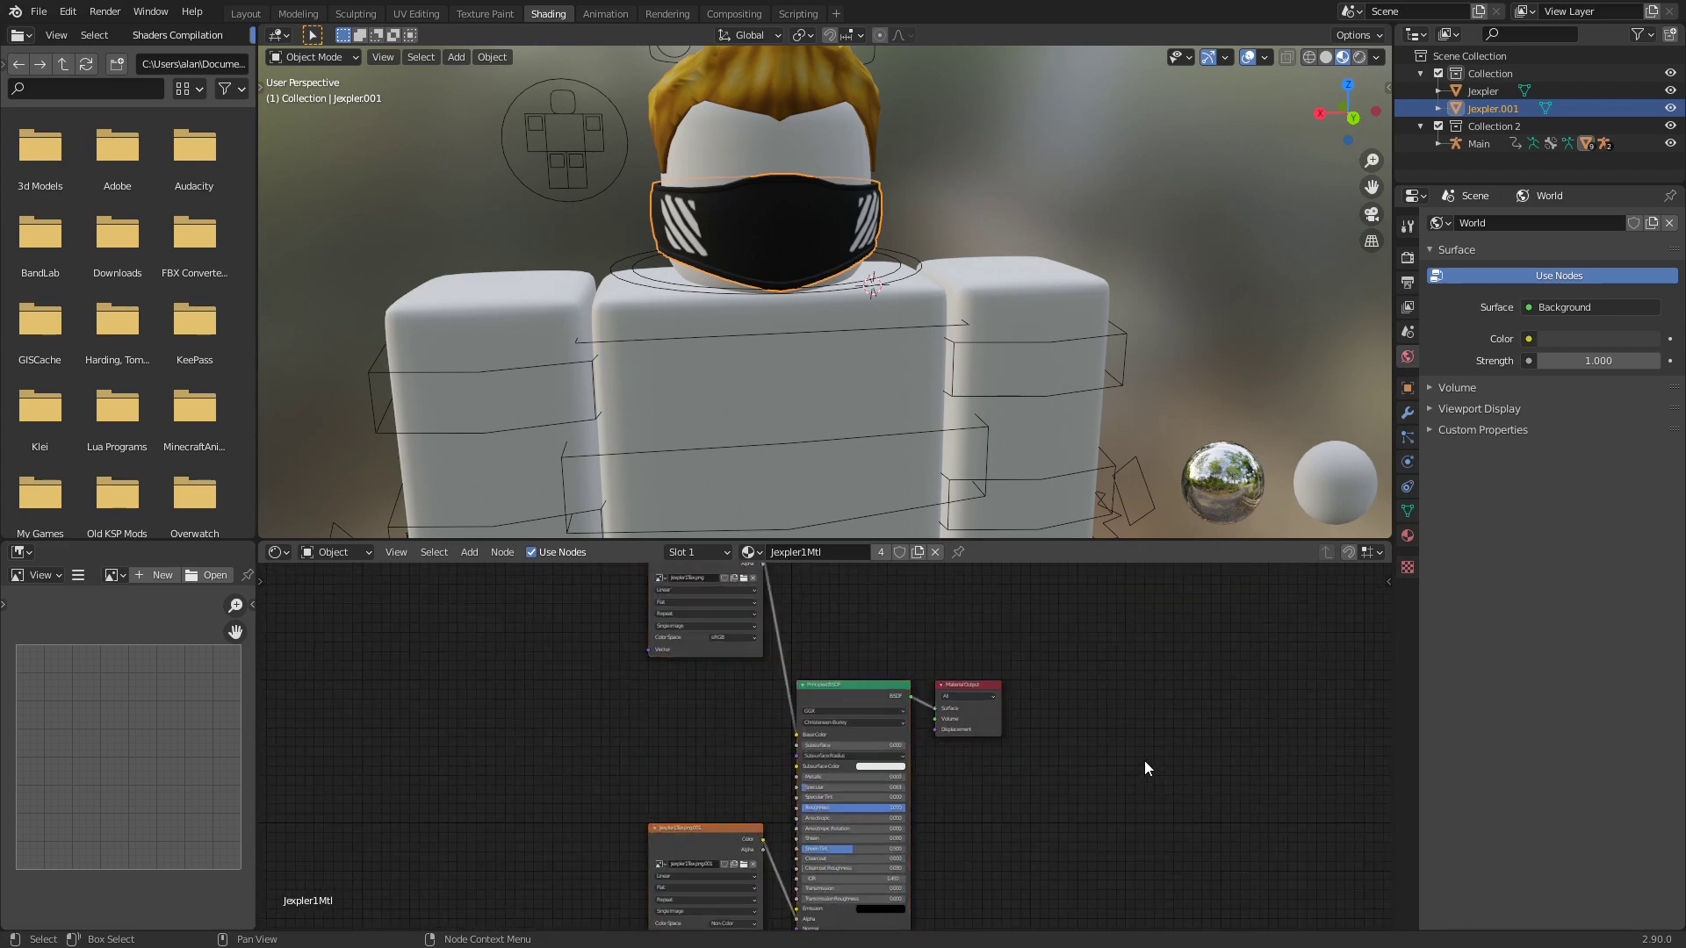
pyautogui.moveTo(914, 674); pyautogui.dragTo(972, 829, button='middle')
pyautogui.moveTo(1017, 719); pyautogui.dragTo(1144, 519, button='middle')
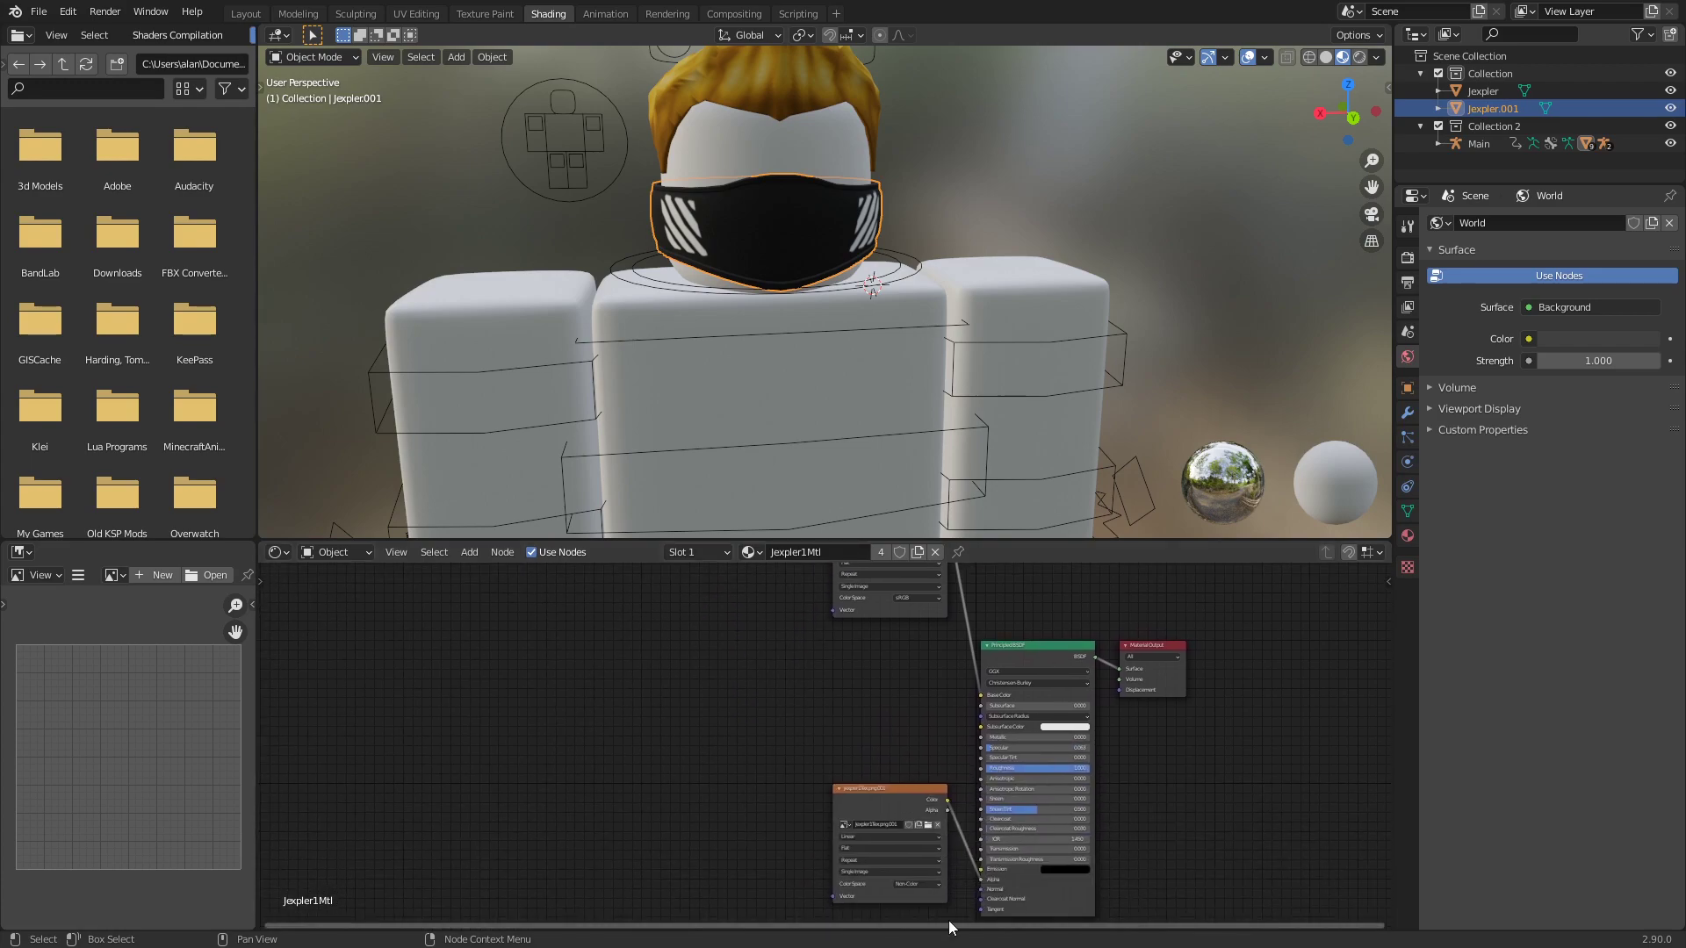
# - Delete the image texture node feeding Alpha in Jexpler1Mtl and move the Jexpler1Tex.png node beside the Principled BSDF
pyautogui.scroll(6, 862, 773)
pyautogui.scroll(1, 861, 773)
pyautogui.click(918, 858)
pyautogui.scroll(-8, 948, 764)
pyautogui.moveTo(948, 764); pyautogui.dragTo(981, 930, button='middle')
pyautogui.scroll(5, 969, 818)
pyautogui.press('x')
pyautogui.moveTo(876, 695); pyautogui.dragTo(860, 616)
pyautogui.moveTo(881, 641); pyautogui.dragTo(793, 898, button='middle')
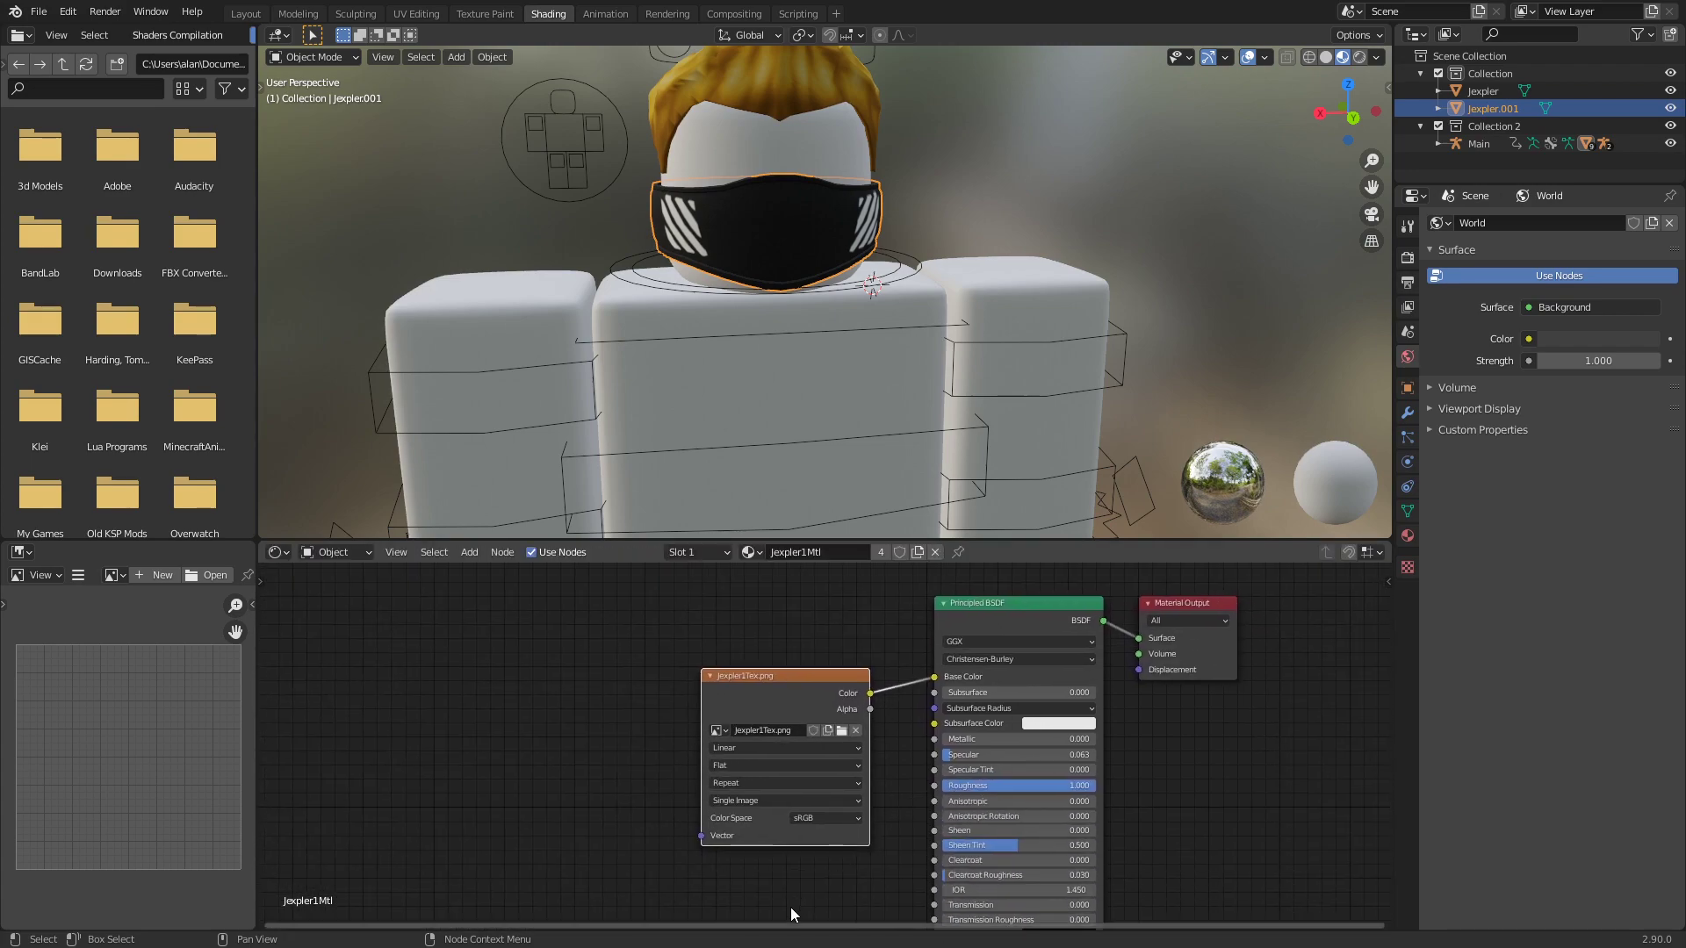
# - Copy the Jexpler1Tex.png image texture node into the torso's Rigcreations1Mtl node tree, placing it beside the Principled BSDF
pyautogui.scroll(6, 713, 645)
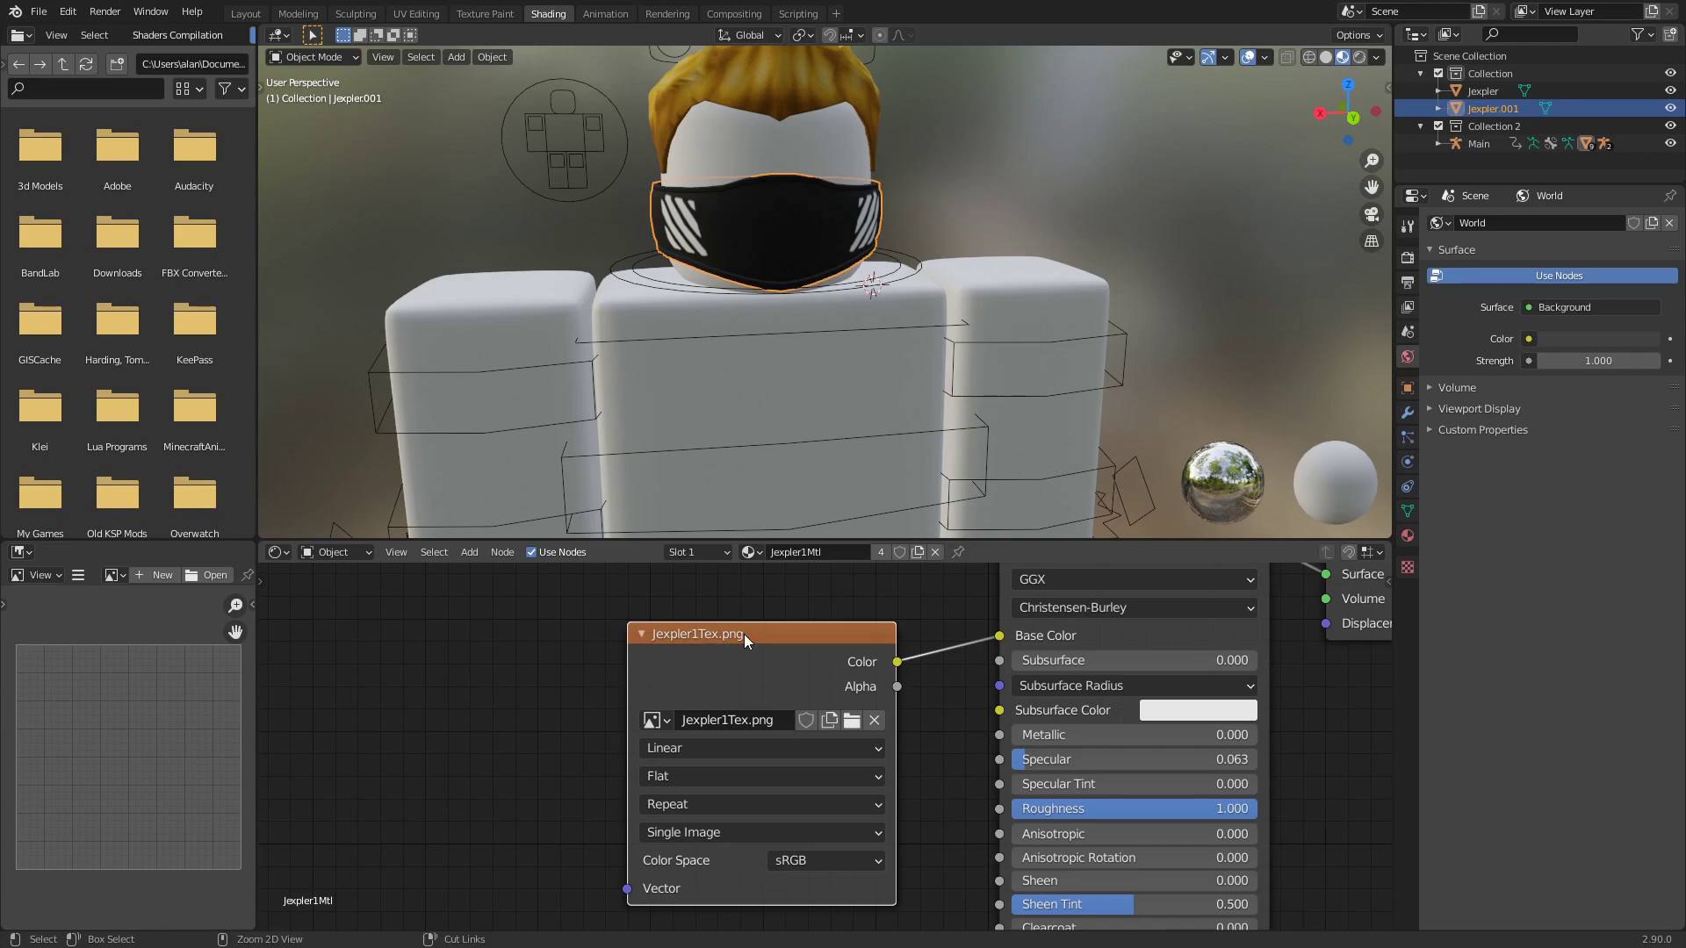
pyautogui.click(767, 409)
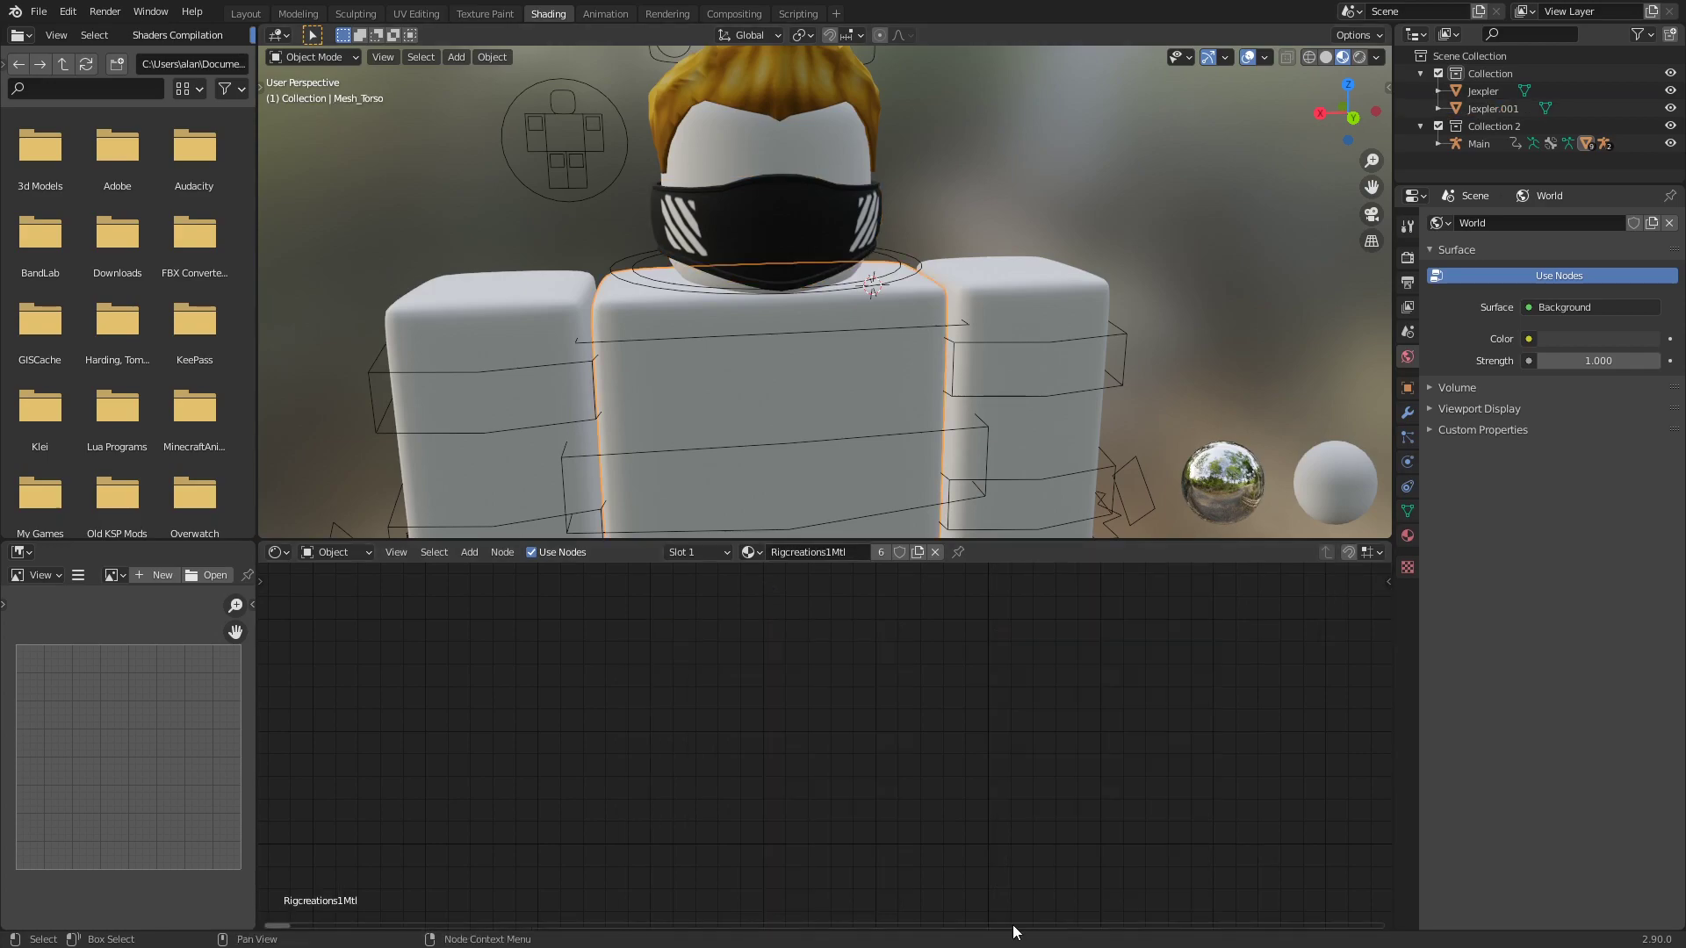
pyautogui.moveTo(827, 665); pyautogui.dragTo(431, 928, button='middle')
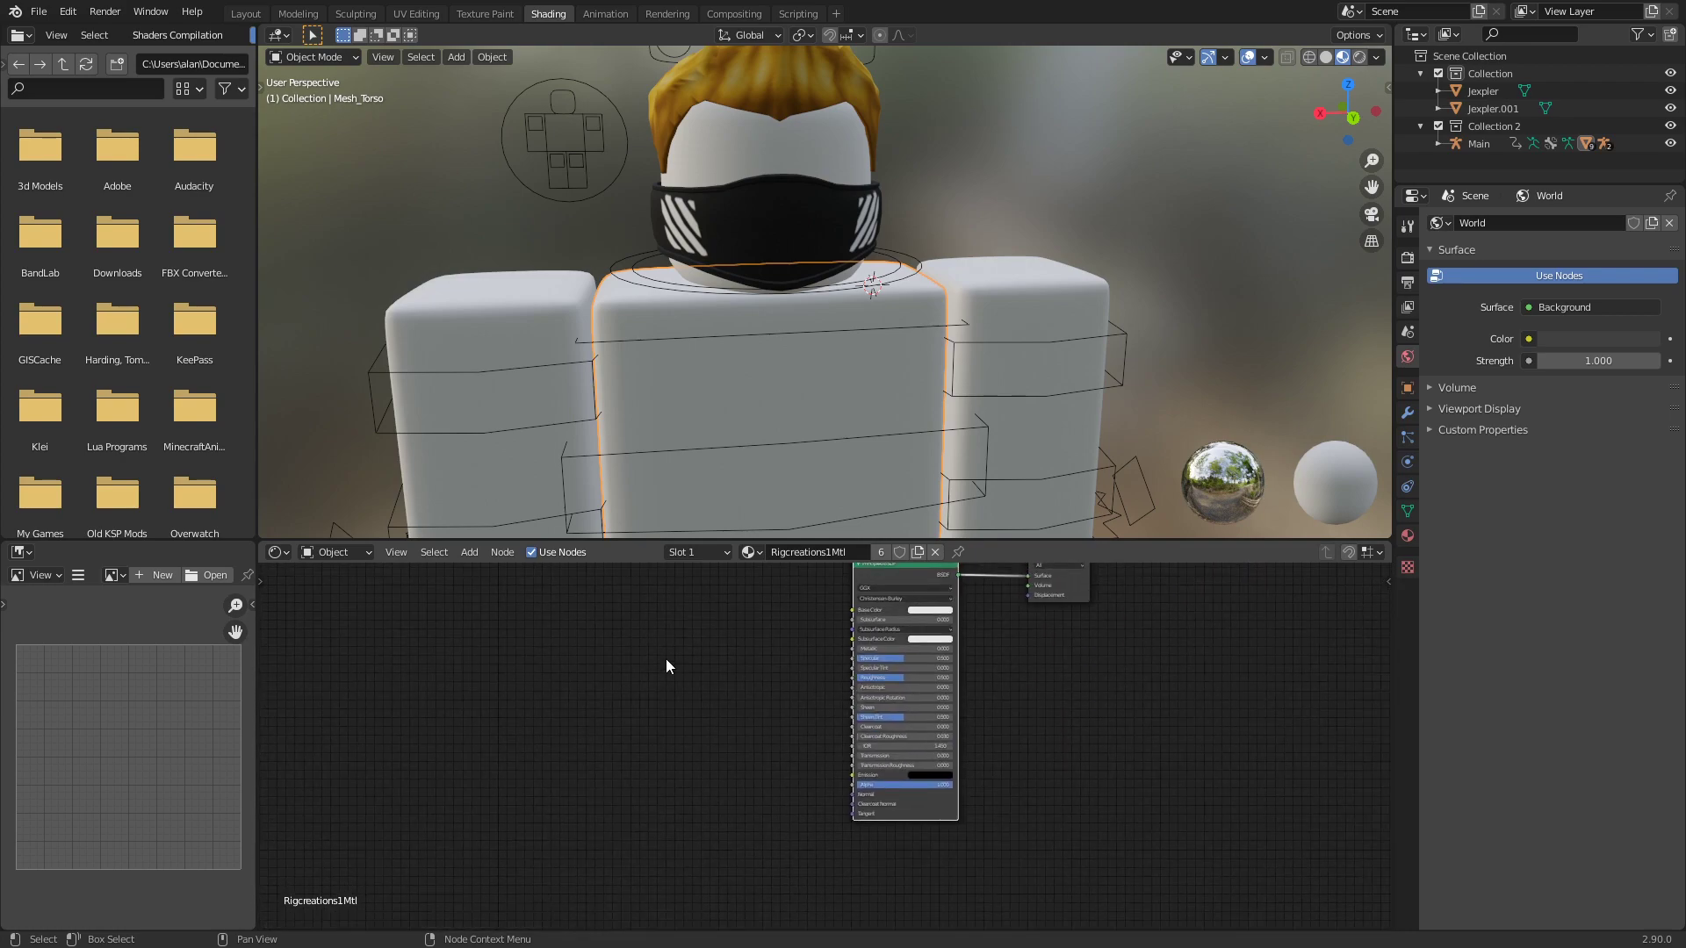
pyautogui.moveTo(719, 629); pyautogui.dragTo(707, 745, button='middle')
pyautogui.moveTo(832, 813); pyautogui.dragTo(875, 647, button='middle')
pyautogui.moveTo(422, 822); pyautogui.dragTo(754, 606)
pyautogui.moveTo(814, 704); pyautogui.dragTo(729, 835, button='middle')
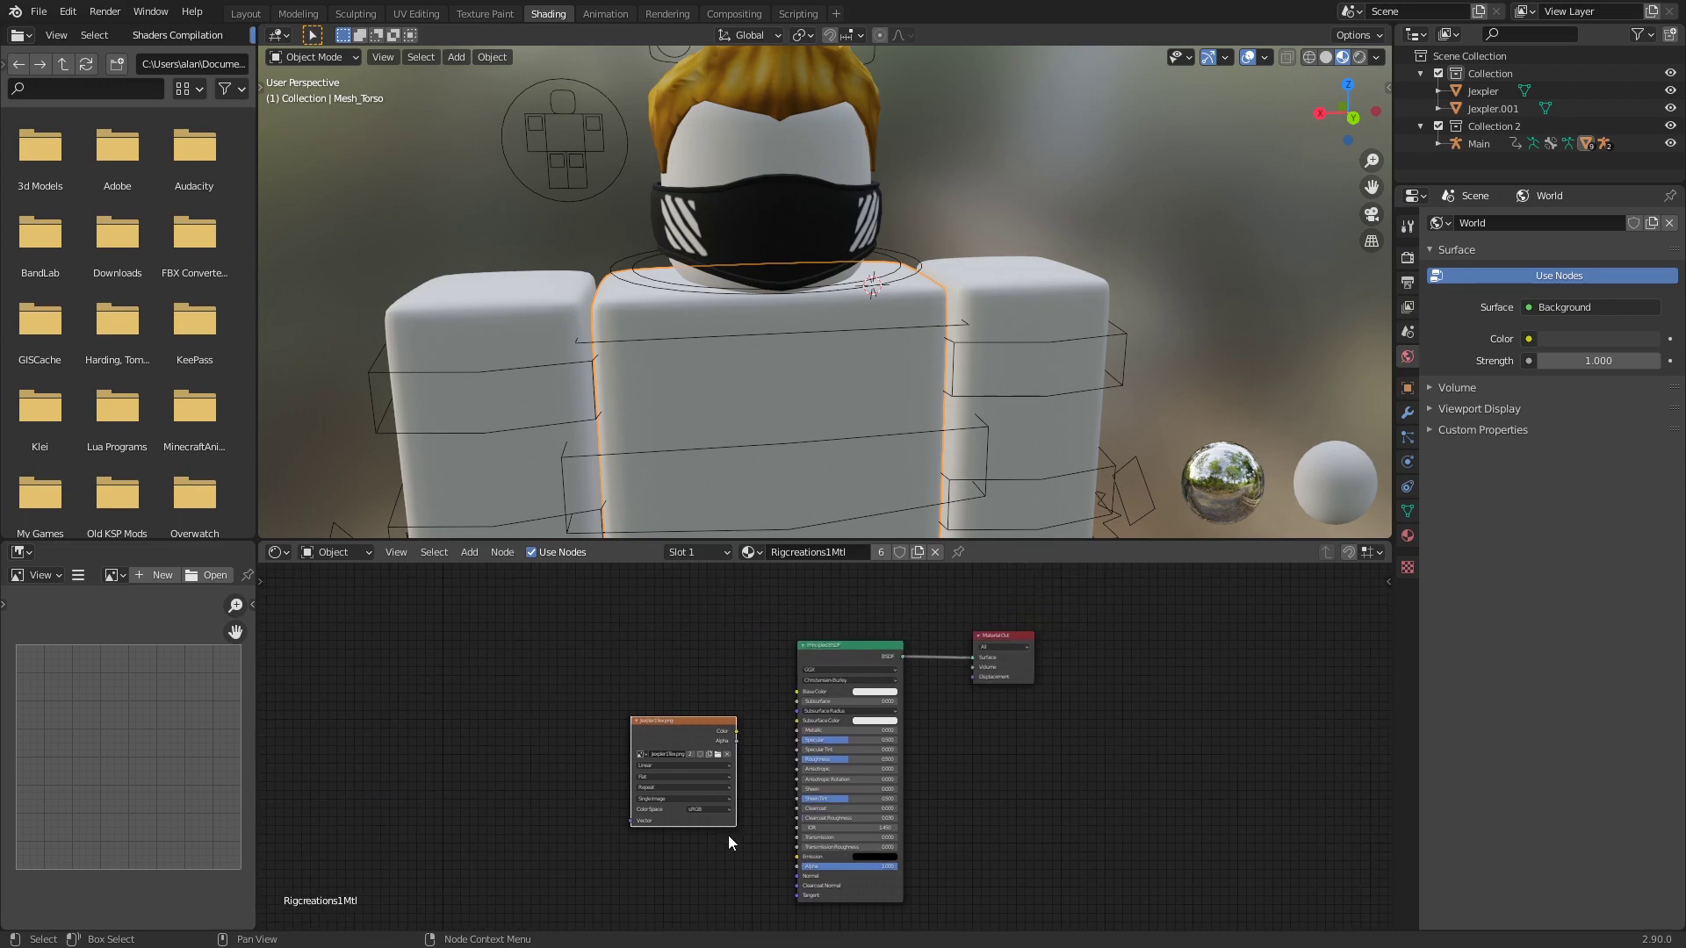
# - Connect the Jexpler1Tex.png node's Color output to the Base Color input of the Principled BSDF in Rigcreations1Mtl
pyautogui.moveTo(681, 730); pyautogui.dragTo(678, 666)
pyautogui.scroll(8, 761, 681)
pyautogui.moveTo(752, 741); pyautogui.dragTo(827, 814, button='middle')
pyautogui.scroll(2, 761, 654)
pyautogui.moveTo(689, 649); pyautogui.dragTo(857, 713)
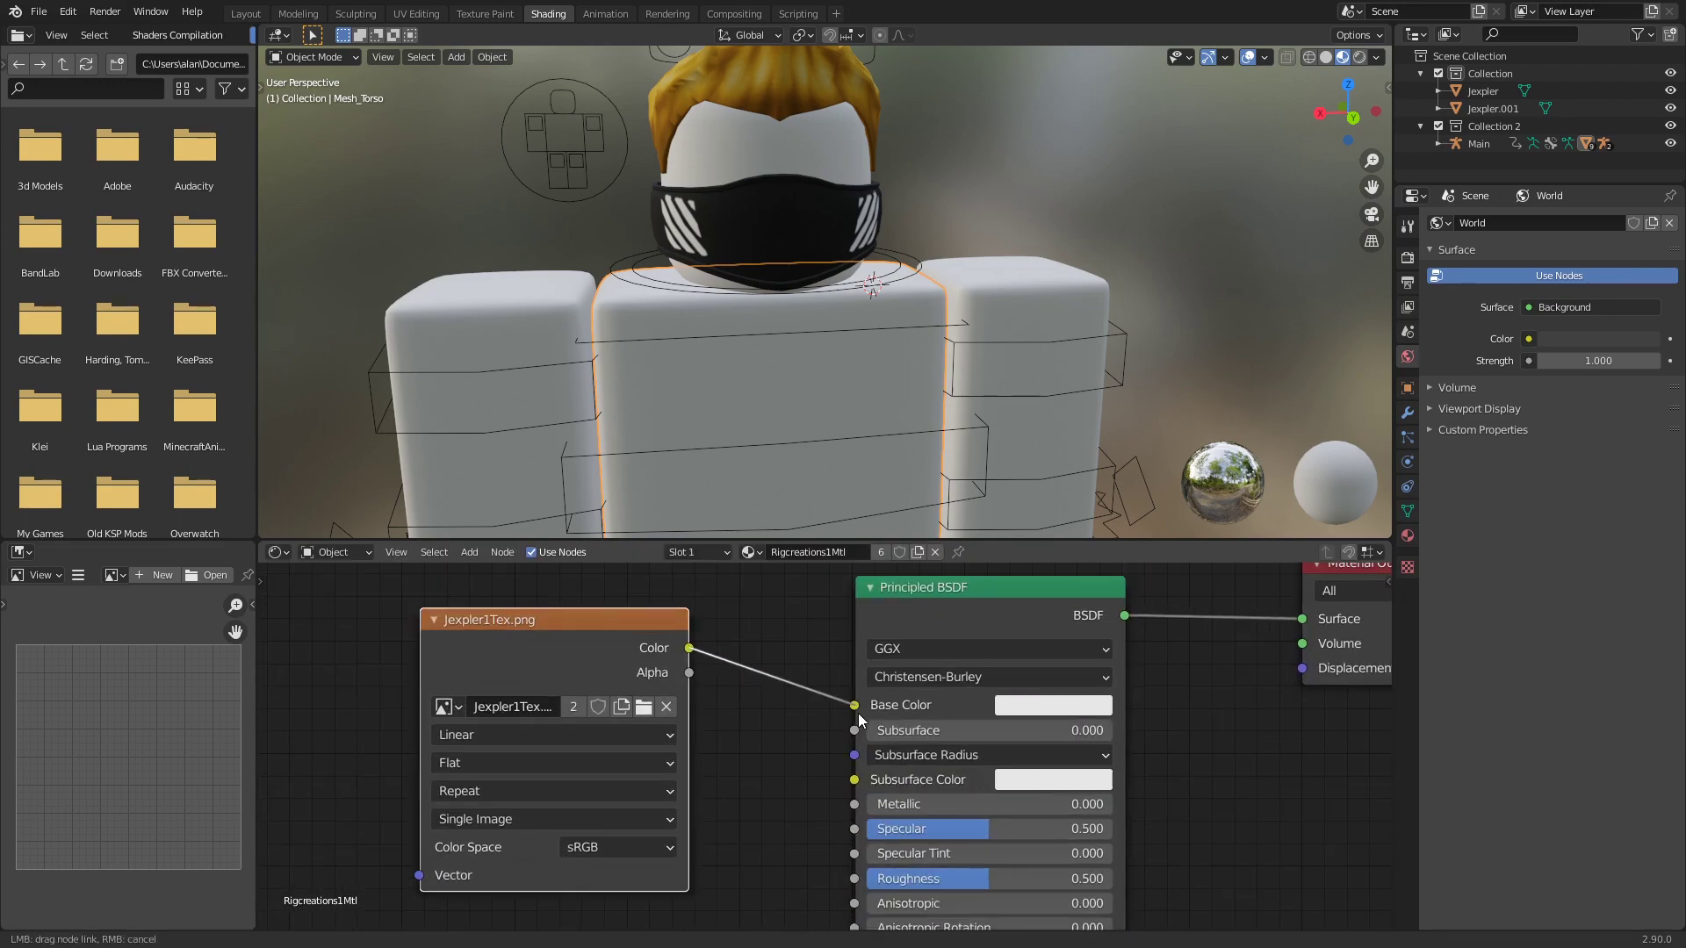
# - Examine the textured rig from several angles and review the body material's Principled BSDF settings
pyautogui.moveTo(666, 389); pyautogui.dragTo(1130, 193, button='middle')
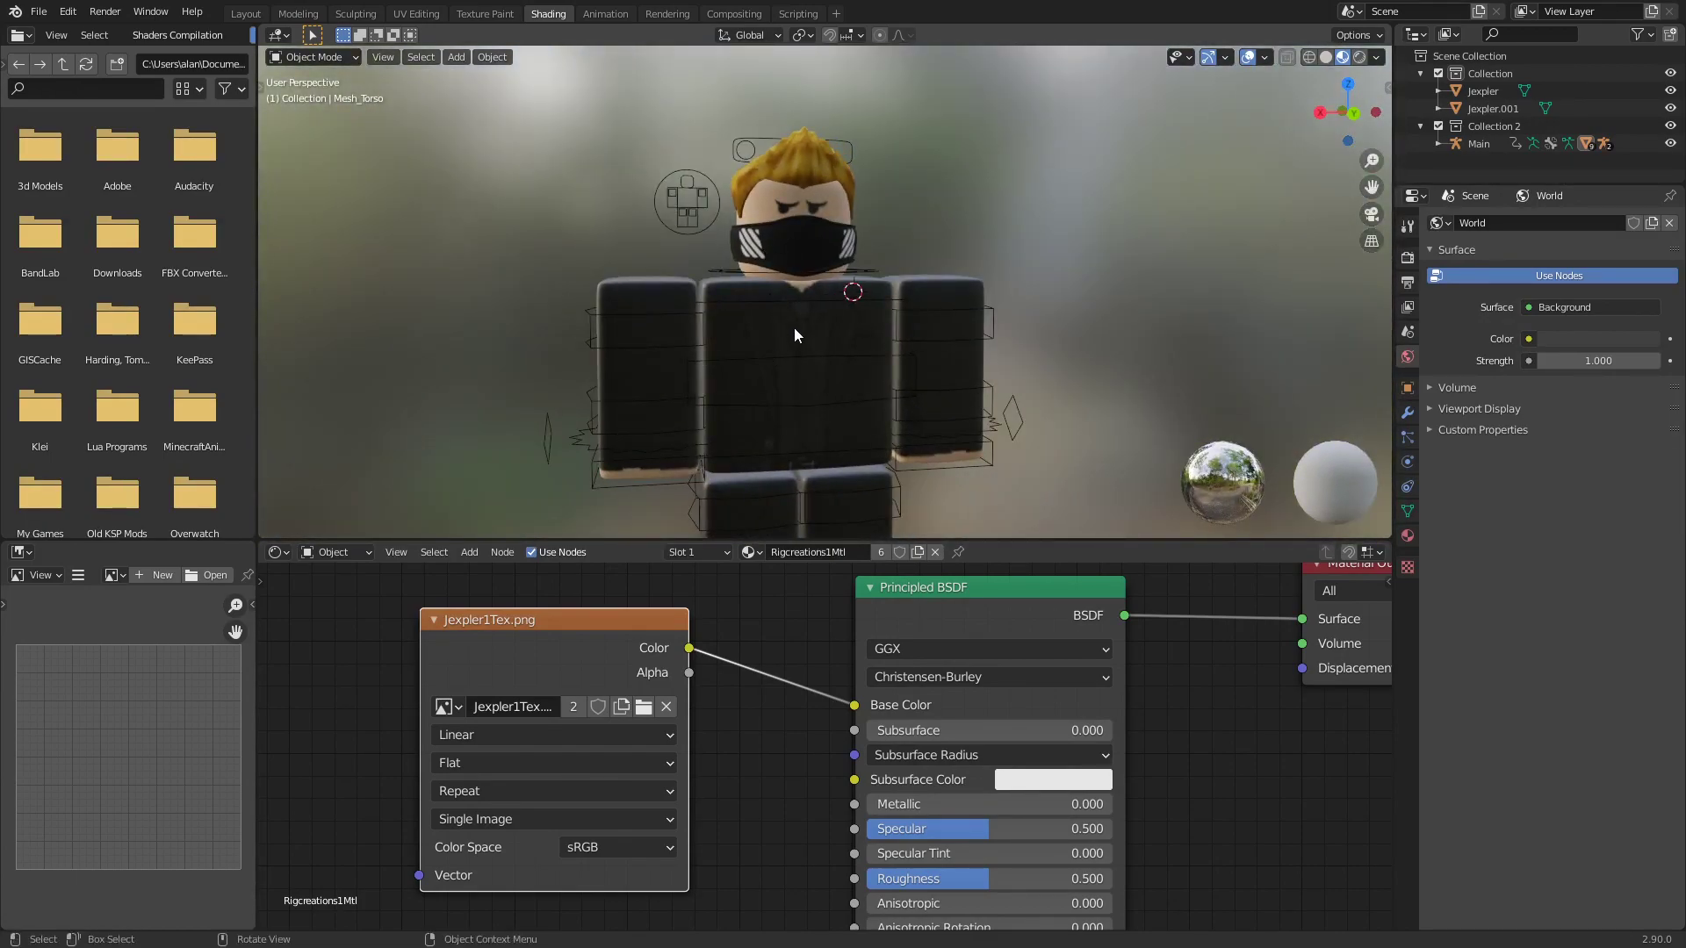
pyautogui.scroll(3, 794, 328)
pyautogui.moveTo(794, 326); pyautogui.dragTo(677, 379, button='middle')
pyautogui.moveTo(1070, 175); pyautogui.dragTo(1185, 152, button='middle')
pyautogui.moveTo(825, 651); pyautogui.dragTo(878, 700, button='middle')
pyautogui.scroll(-1, 879, 699)
pyautogui.scroll(-6, 935, 325)
pyautogui.moveTo(984, 251); pyautogui.dragTo(882, 277, button='middle')
pyautogui.scroll(6, 1107, 263)
pyautogui.moveTo(895, 378); pyautogui.dragTo(825, 435, button='middle')
pyautogui.scroll(-3, 821, 439)
pyautogui.moveTo(847, 686); pyautogui.dragTo(815, 571, button='middle')
pyautogui.scroll(5, 865, 738)
pyautogui.moveTo(716, 834); pyautogui.dragTo(526, 688, button='middle')
pyautogui.moveTo(1136, 783)
pyautogui.mouseDown(button='middle')
pyautogui.moveTo(1136, 661)
pyautogui.moveTo(1145, 793)
pyautogui.mouseUp(button='middle')
pyautogui.scroll(-1, 1115, 702)
pyautogui.moveTo(1144, 715); pyautogui.dragTo(1175, 806, button='middle')
pyautogui.scroll(2, 1198, 798)
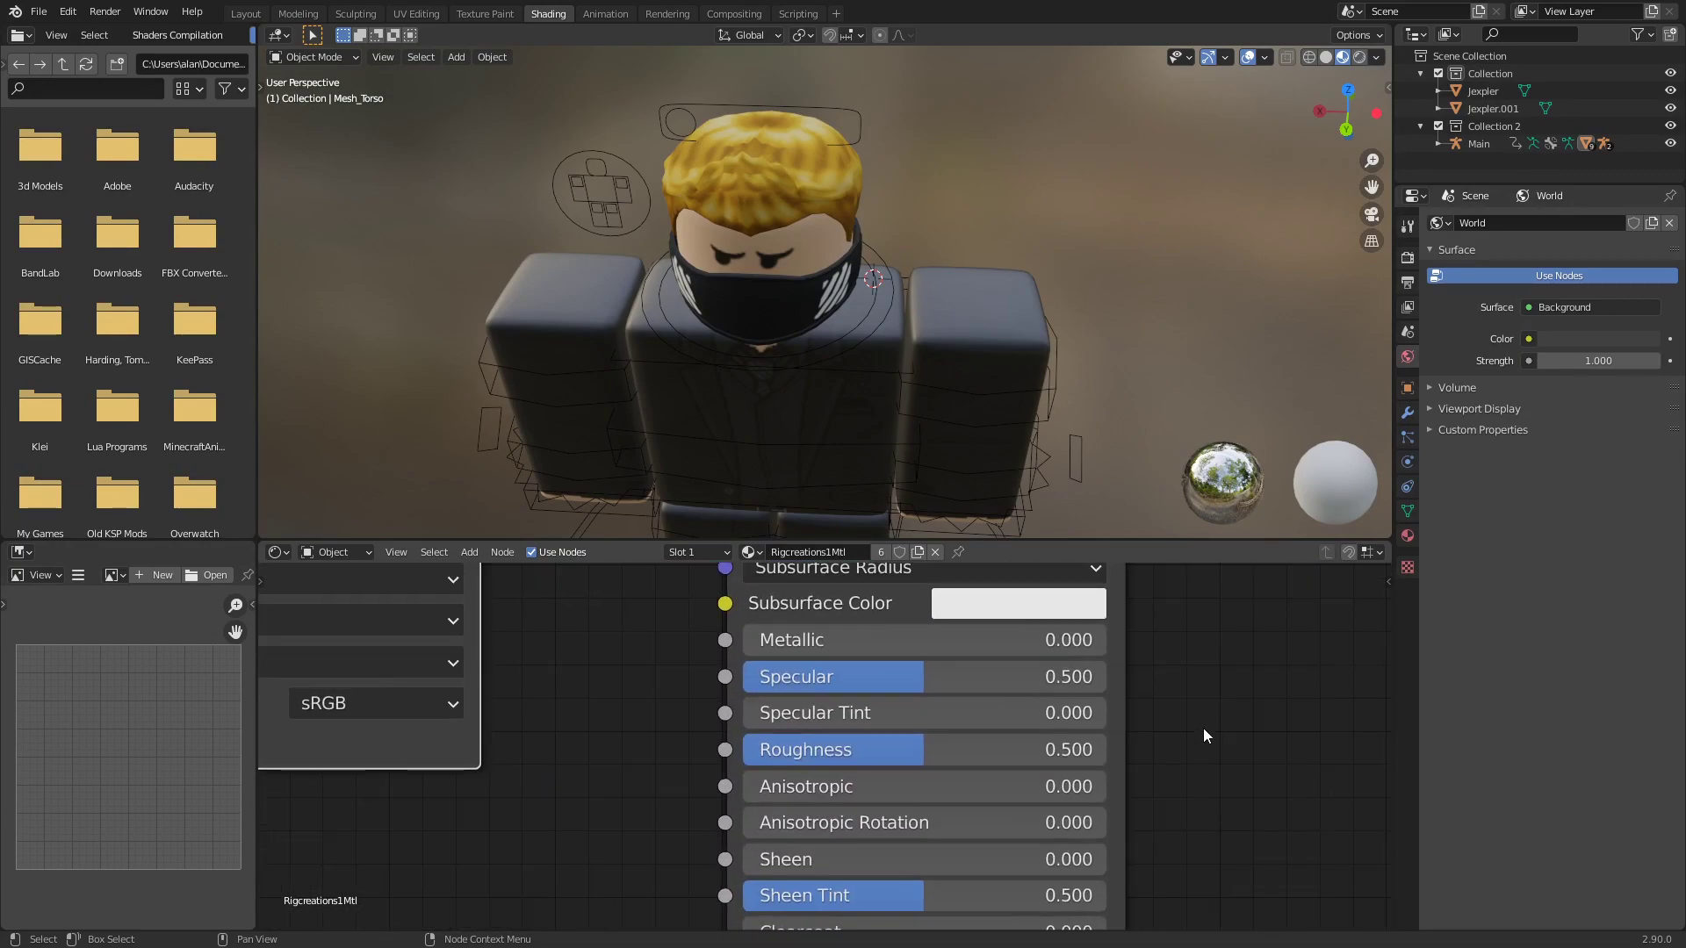
pyautogui.moveTo(1203, 729); pyautogui.dragTo(1201, 784, button='middle')
pyautogui.moveTo(969, 315); pyautogui.dragTo(1087, 226, button='middle')
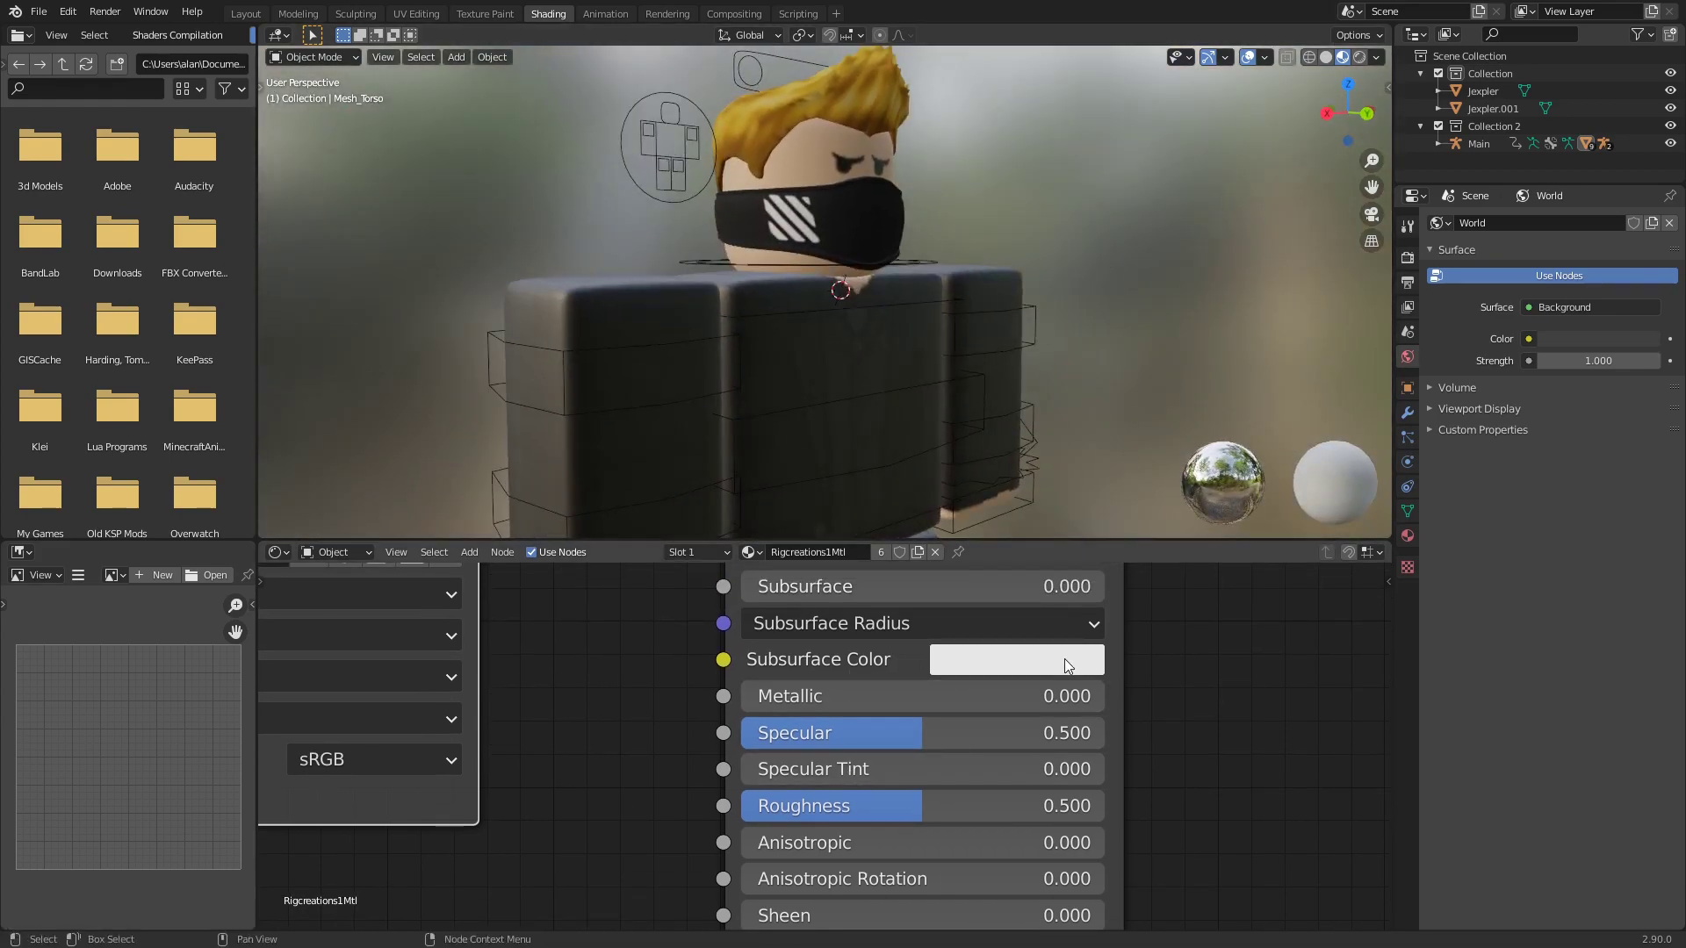
# - Try a Roughness of 0 on the body material's Principled BSDF and restore it to 0.5
pyautogui.moveTo(922, 813)
pyautogui.mouseDown()
pyautogui.moveTo(761, 813)
pyautogui.moveTo(1104, 806)
pyautogui.moveTo(742, 806)
pyautogui.moveTo(892, 805)
pyautogui.mouseUp()
pyautogui.rightClick(893, 805)
pyautogui.click(848, 828)
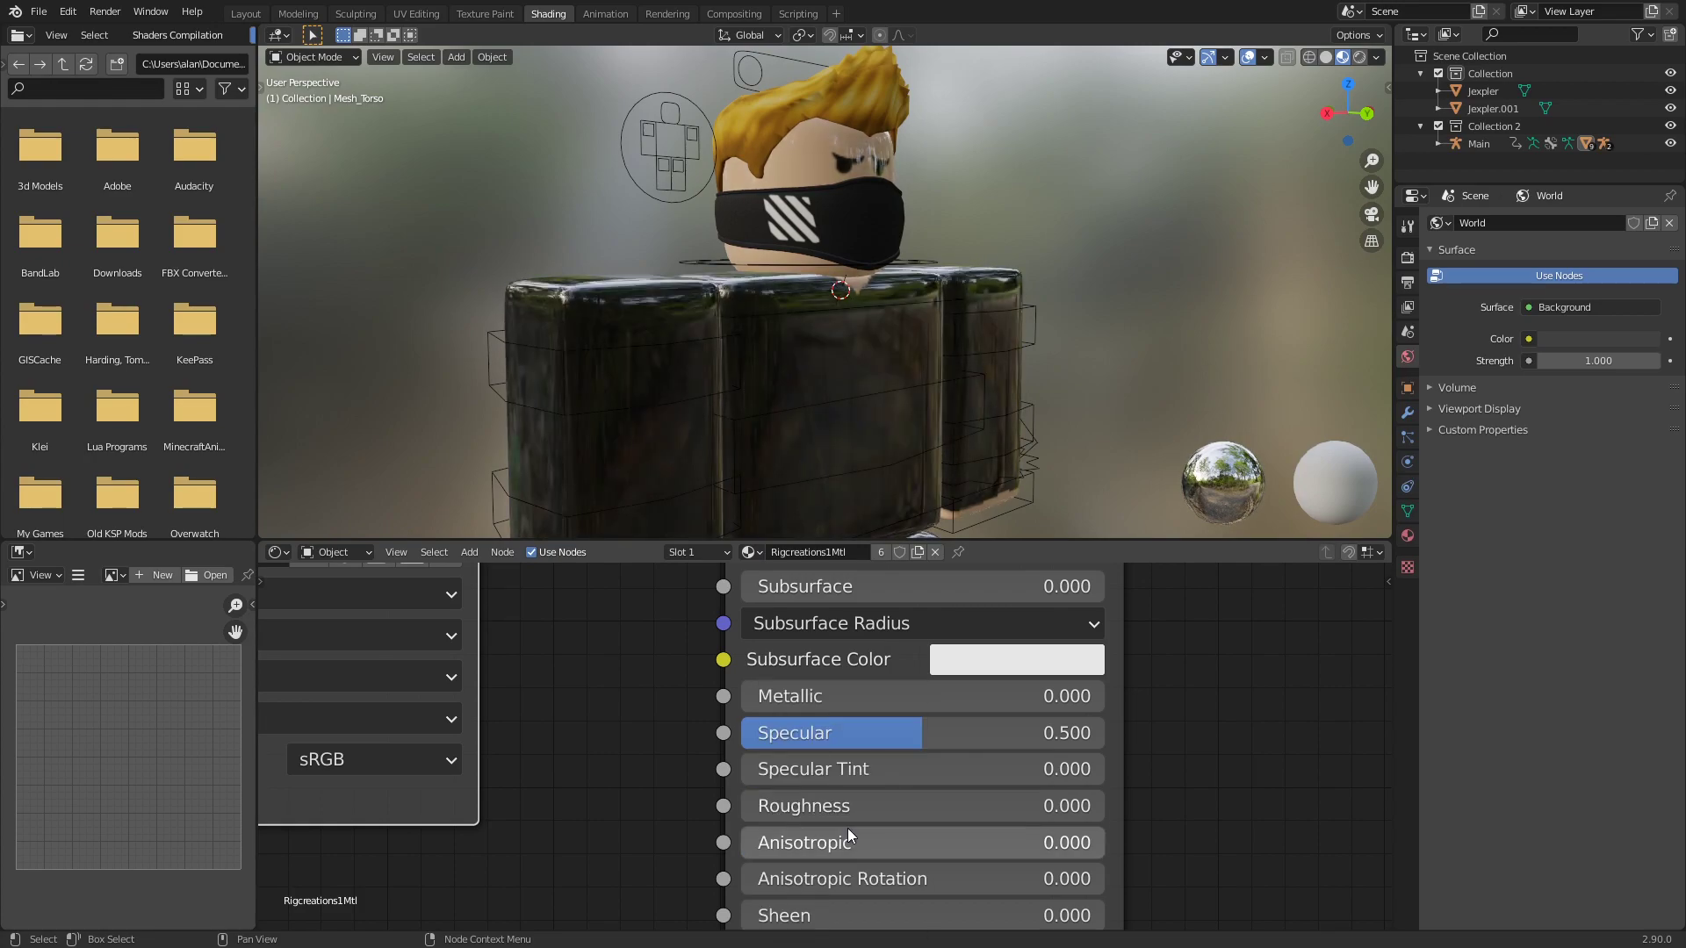
pyautogui.click(846, 806)
pyautogui.write('0.5')
pyautogui.press('Return')
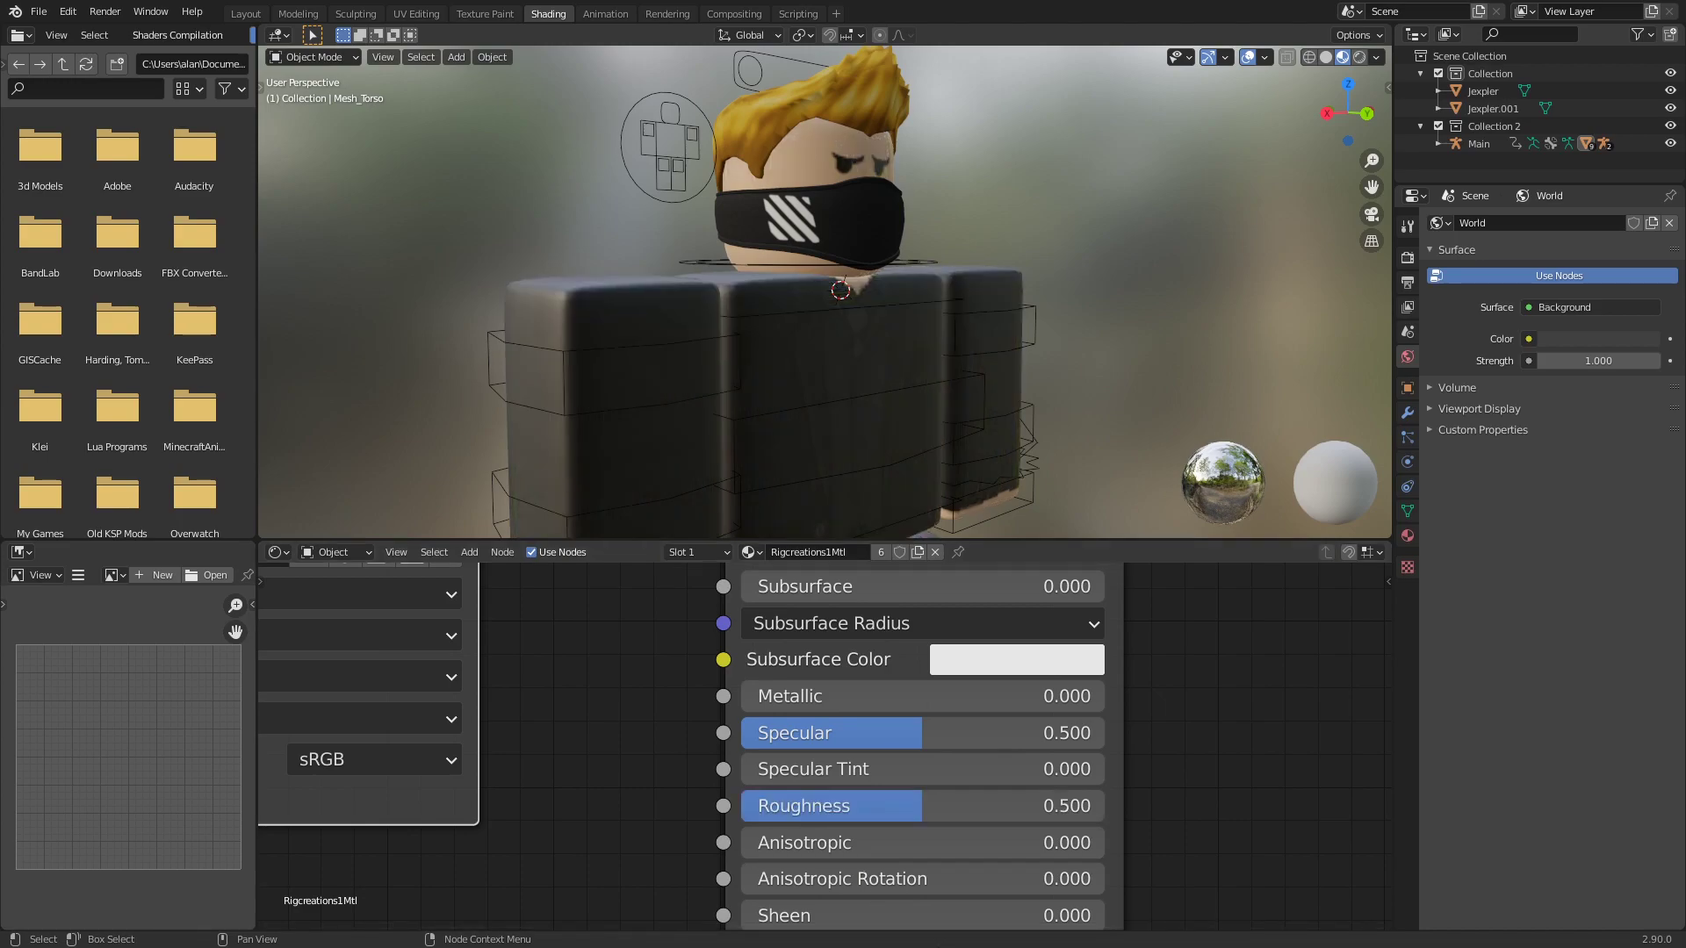
# - Try out different Specular values on the body material and set Specular back to 0.5
pyautogui.moveTo(889, 734)
pyautogui.mouseDown()
pyautogui.moveTo(779, 733)
pyautogui.moveTo(1043, 733)
pyautogui.moveTo(743, 733)
pyautogui.moveTo(1104, 734)
pyautogui.moveTo(834, 733)
pyautogui.moveTo(926, 733)
pyautogui.mouseUp()
pyautogui.click(932, 734)
pyautogui.write('.')
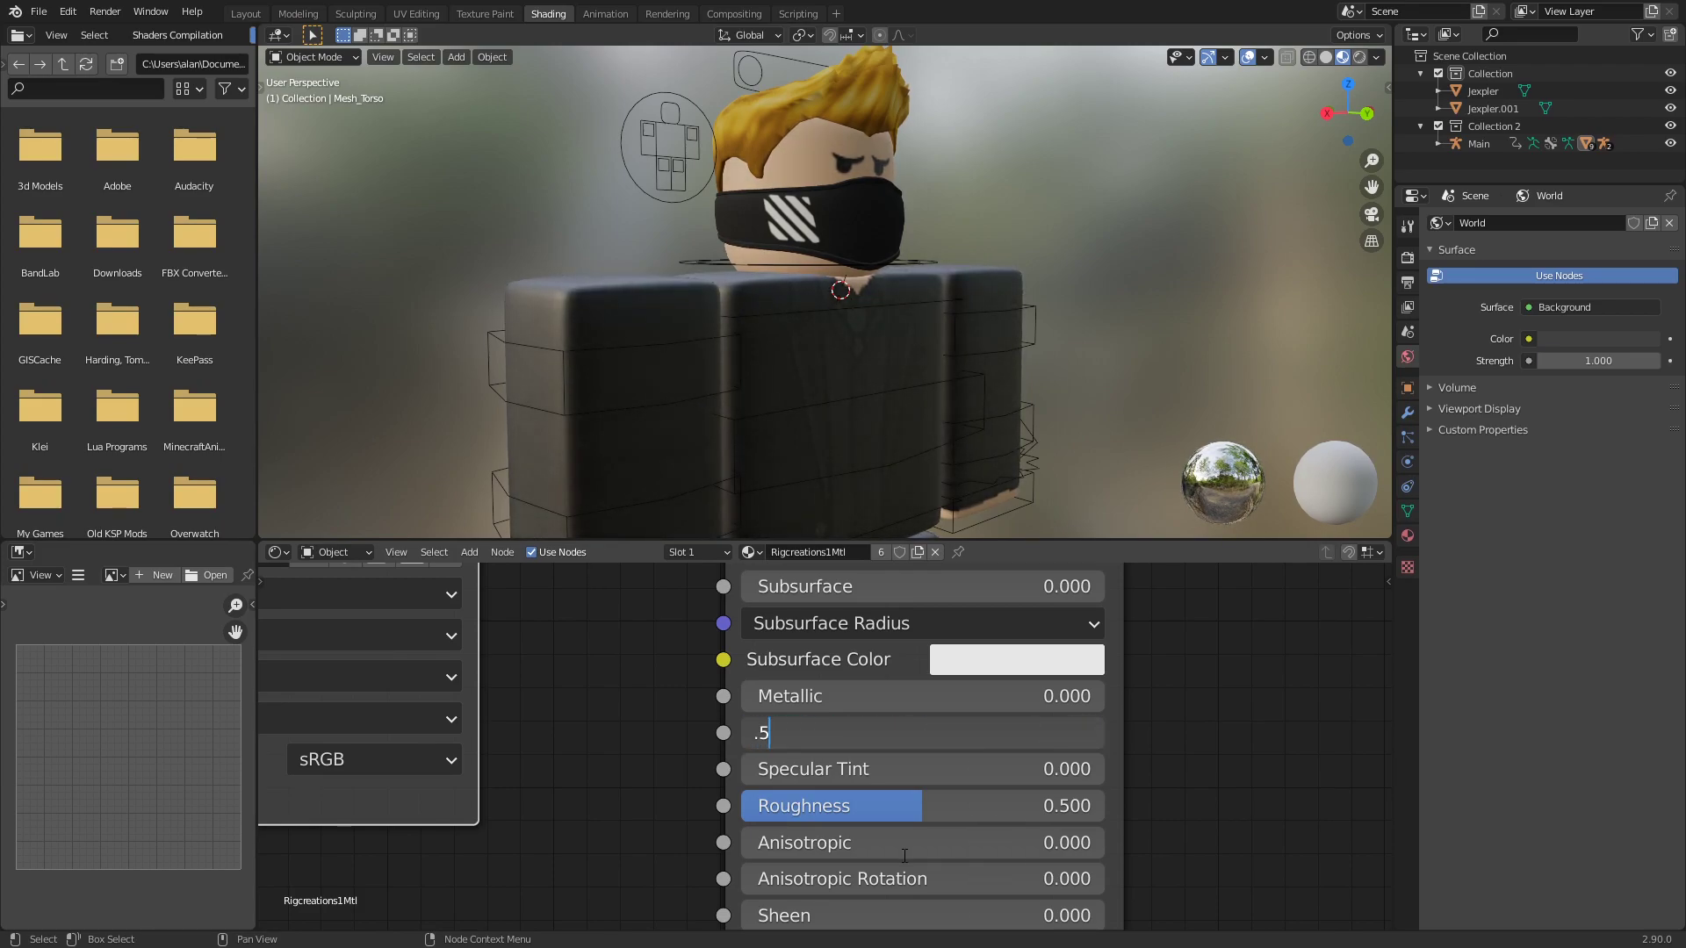
pyautogui.write('5')
pyautogui.press('Return')
# - Select the mask on the rig's head and review its Principled BSDF settings in Jexpler1Mtl
pyautogui.moveTo(1020, 413); pyautogui.dragTo(917, 502, button='middle')
pyautogui.moveTo(943, 408); pyautogui.dragTo(1089, 428, button='middle')
pyautogui.scroll(3, 789, 422)
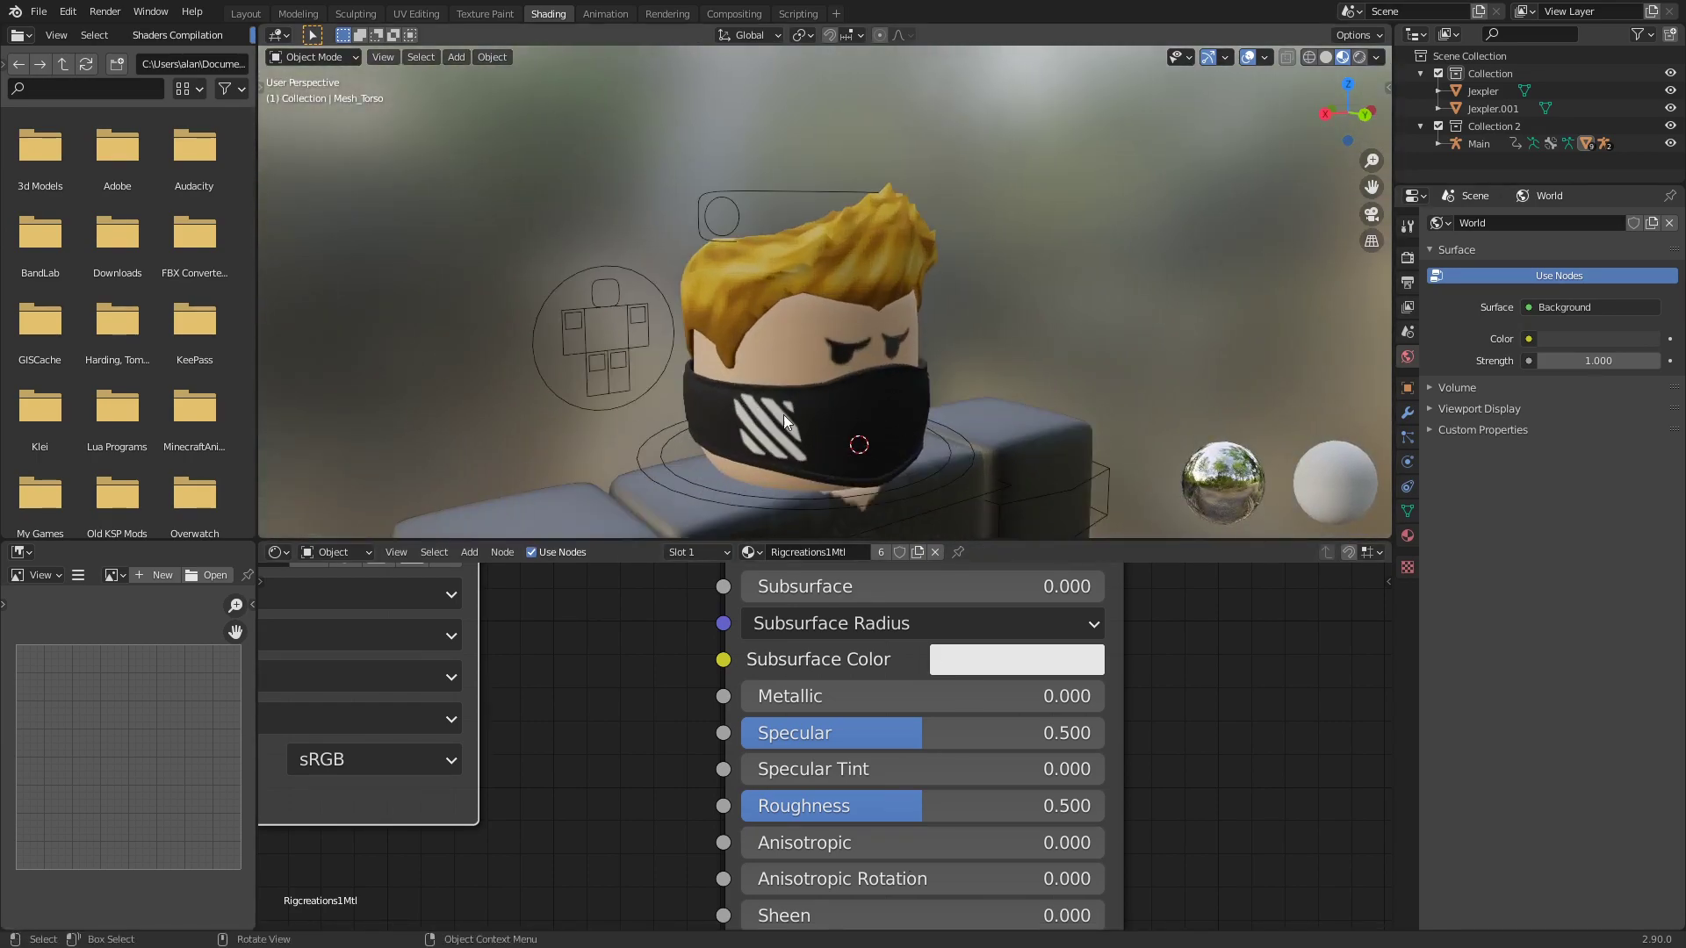
pyautogui.click(789, 422)
pyautogui.moveTo(816, 908); pyautogui.dragTo(816, 915, button='middle')
pyautogui.scroll(-8, 835, 714)
pyautogui.moveTo(690, 843); pyautogui.dragTo(1220, 803, button='middle')
pyautogui.scroll(1, 1166, 782)
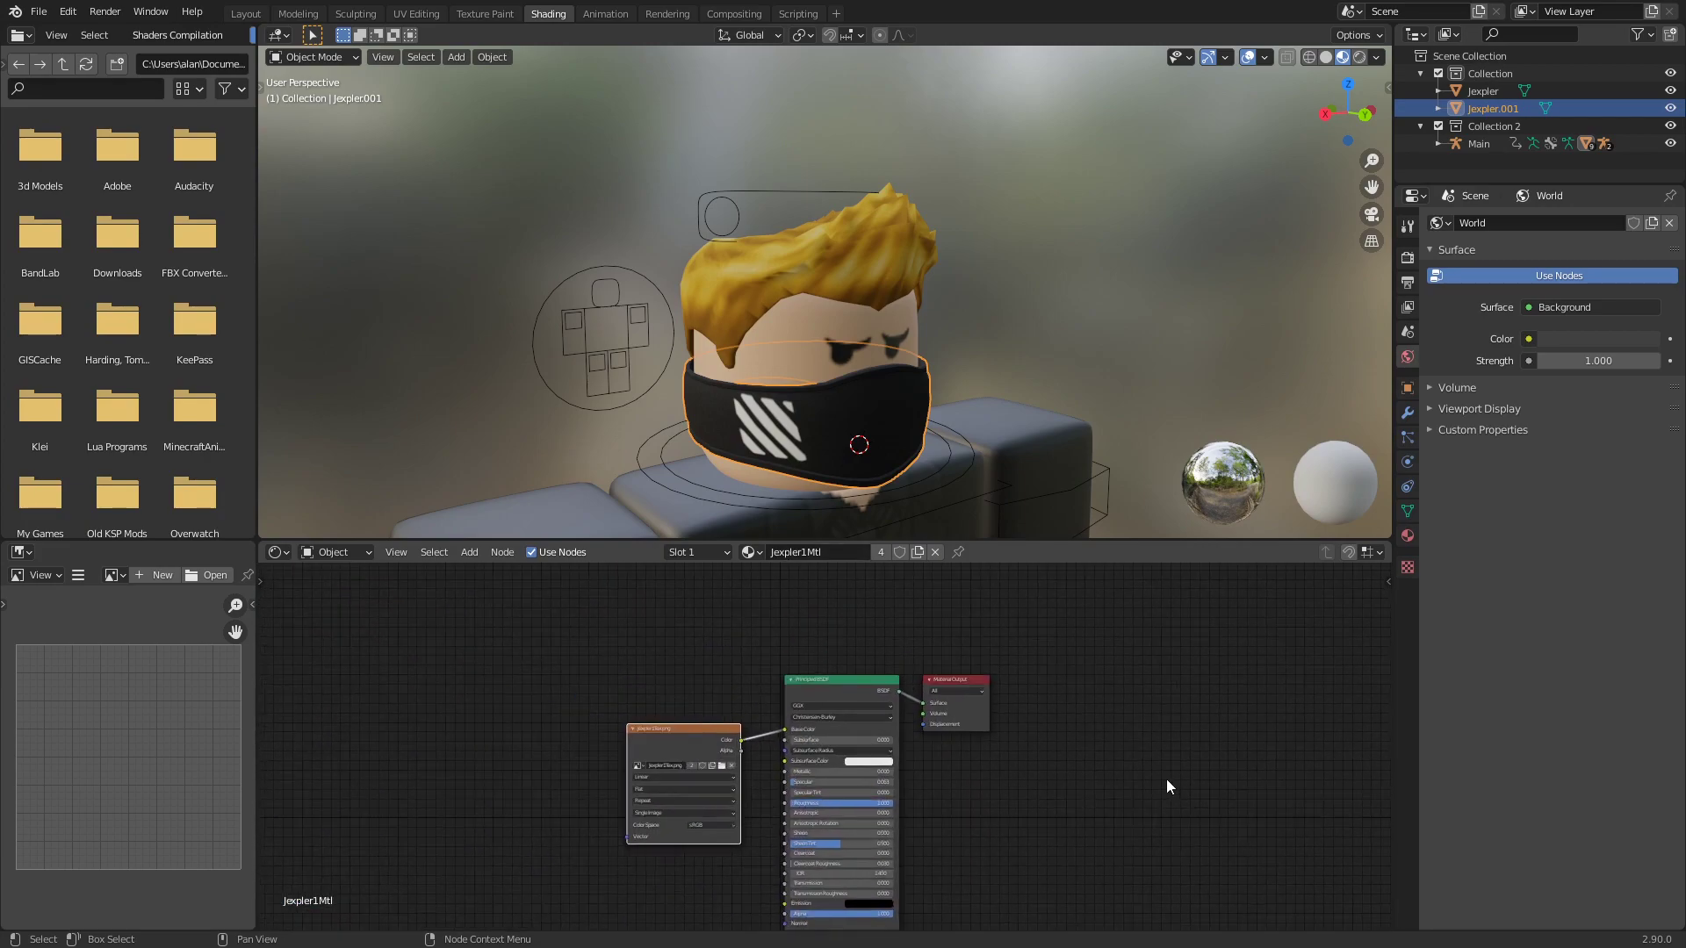
pyautogui.scroll(4, 1166, 778)
# - Select the mask and the hair in turn and compare their material nodes and surface shading
pyautogui.click(814, 403)
pyautogui.click(814, 405)
pyautogui.click(839, 273)
pyautogui.click(813, 403)
pyautogui.click(874, 240)
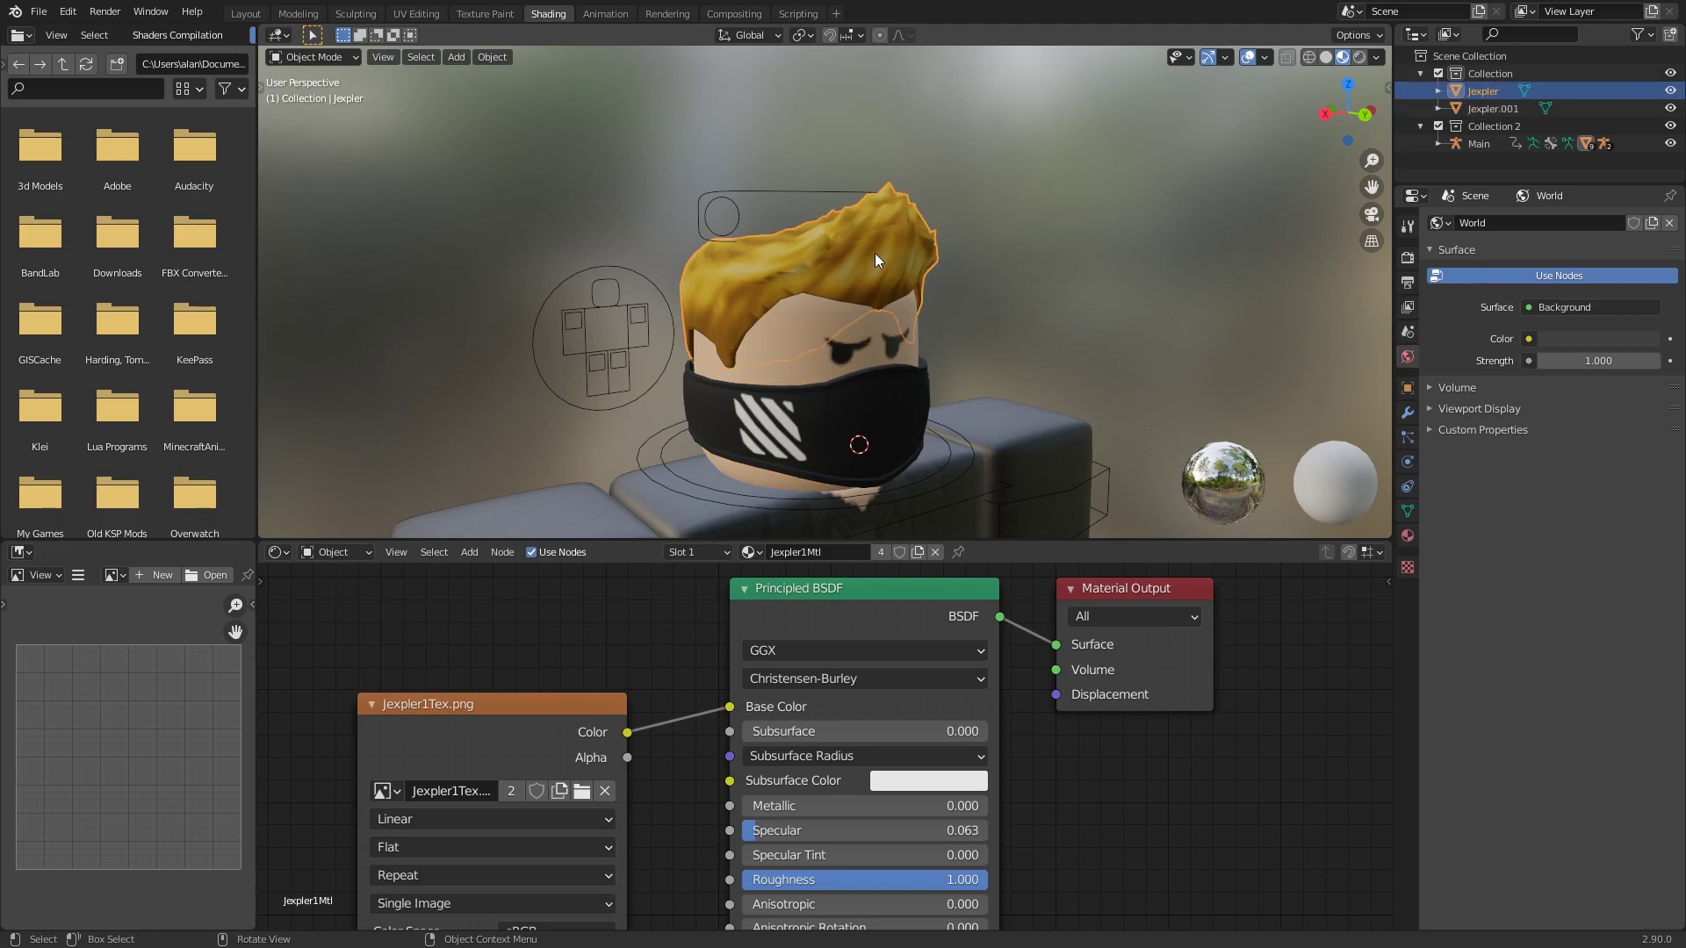
pyautogui.moveTo(902, 255); pyautogui.dragTo(957, 230, button='middle')
pyautogui.scroll(4, 983, 277)
pyautogui.scroll(-3, 835, 259)
pyautogui.moveTo(911, 334); pyautogui.dragTo(862, 365, button='middle')
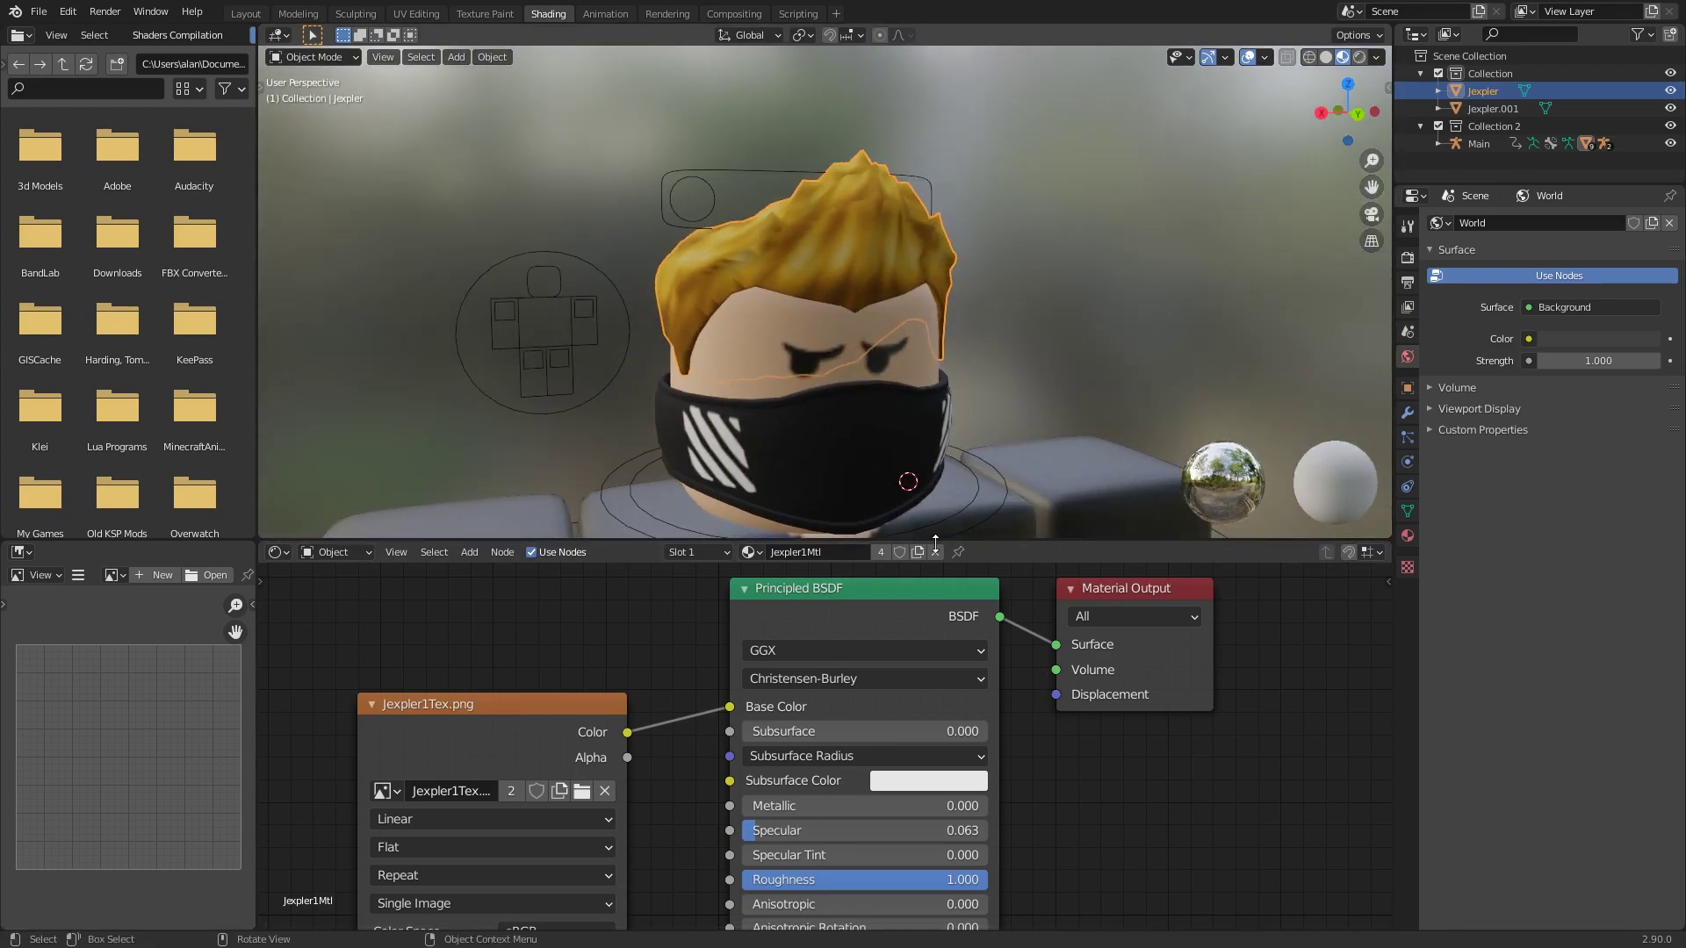
# - Select the hair and make its shared Jexpler1Mtl material a single-user copy
pyautogui.moveTo(935, 881); pyautogui.dragTo(985, 881)
pyautogui.moveTo(927, 262); pyautogui.dragTo(1086, 227, button='middle')
pyautogui.click(1088, 224)
pyautogui.click(893, 220)
pyautogui.moveTo(929, 406); pyautogui.dragTo(1010, 365, button='middle')
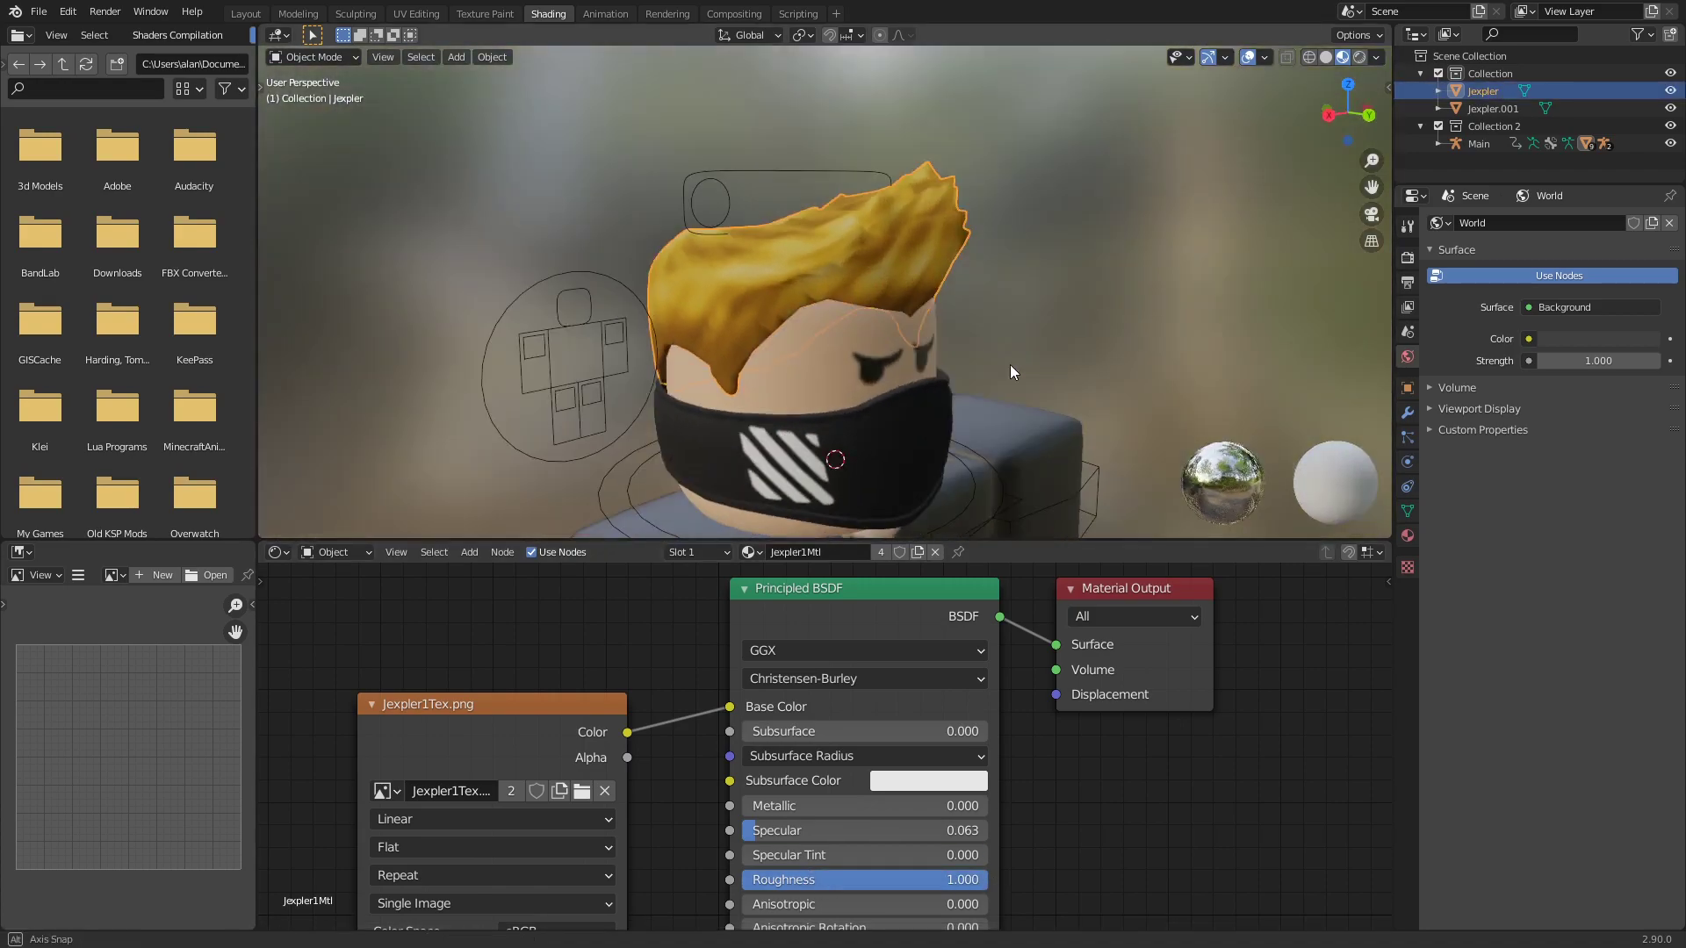
pyautogui.click(878, 552)
pyautogui.moveTo(905, 319); pyautogui.dragTo(897, 285, button='middle')
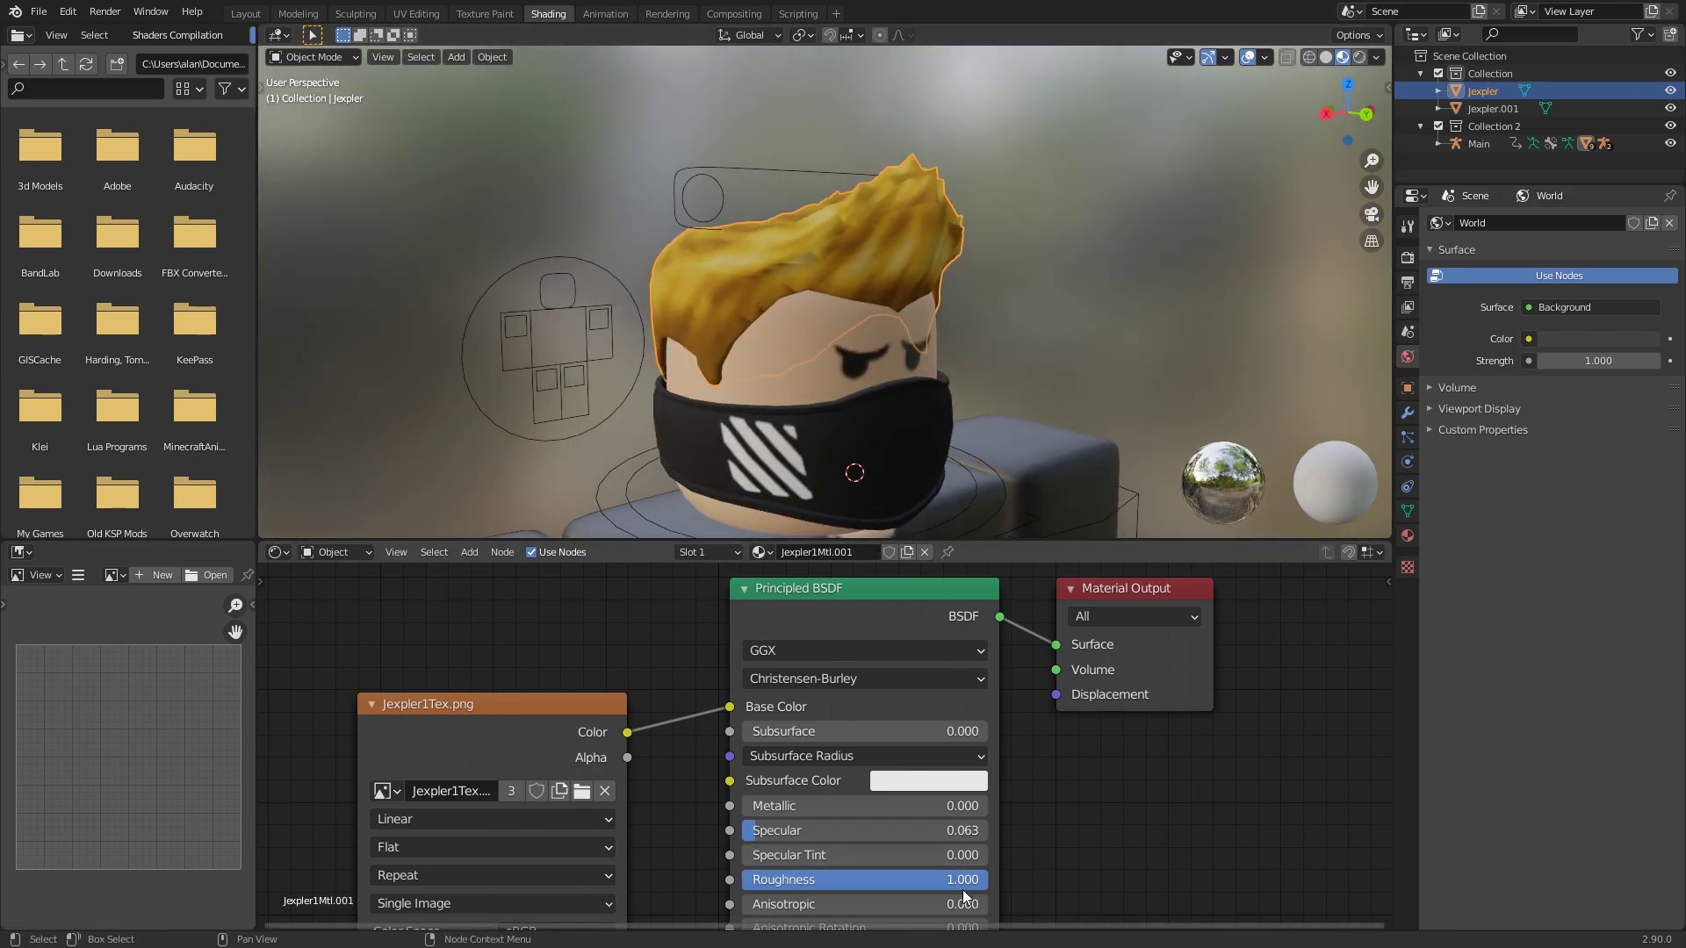
# - Set the hair material's Roughness to about 0.409 and its Specular to about 0.181
pyautogui.moveTo(962, 887); pyautogui.dragTo(830, 880)
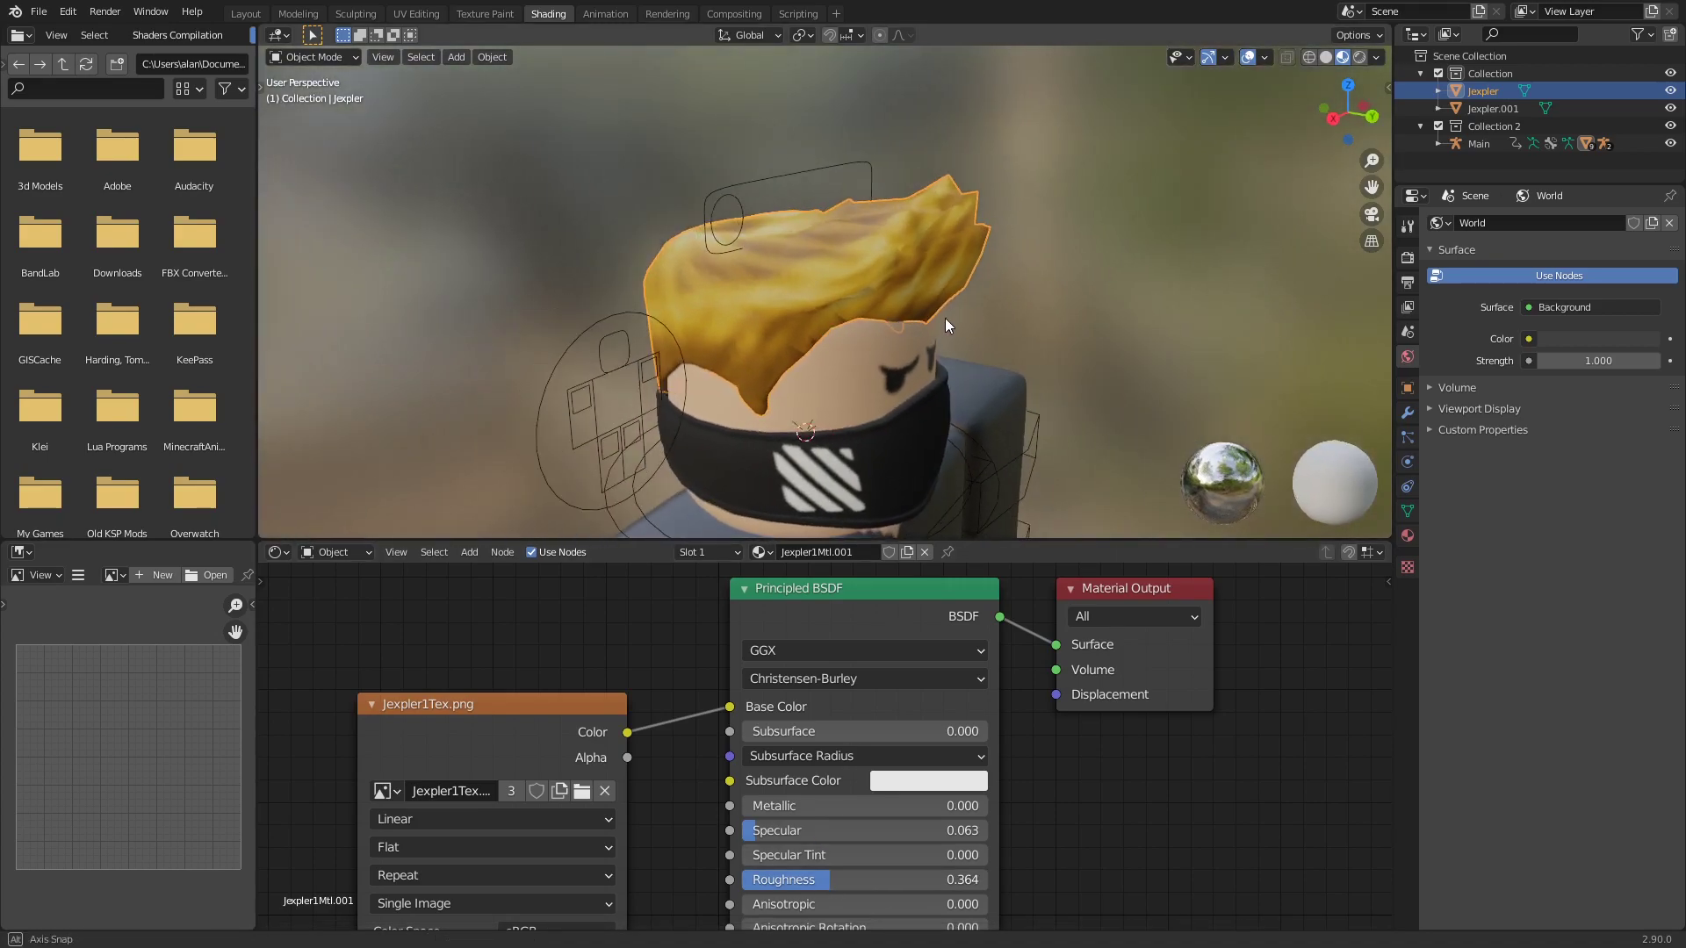
pyautogui.scroll(4, 945, 318)
pyautogui.moveTo(771, 820)
pyautogui.mouseDown()
pyautogui.moveTo(799, 826)
pyautogui.moveTo(837, 879)
pyautogui.mouseUp()
pyautogui.moveTo(1001, 386)
pyautogui.mouseDown(button='middle')
pyautogui.moveTo(850, 385)
pyautogui.moveTo(1006, 365)
pyautogui.mouseUp(button='middle')
pyautogui.scroll(-3, 879, 393)
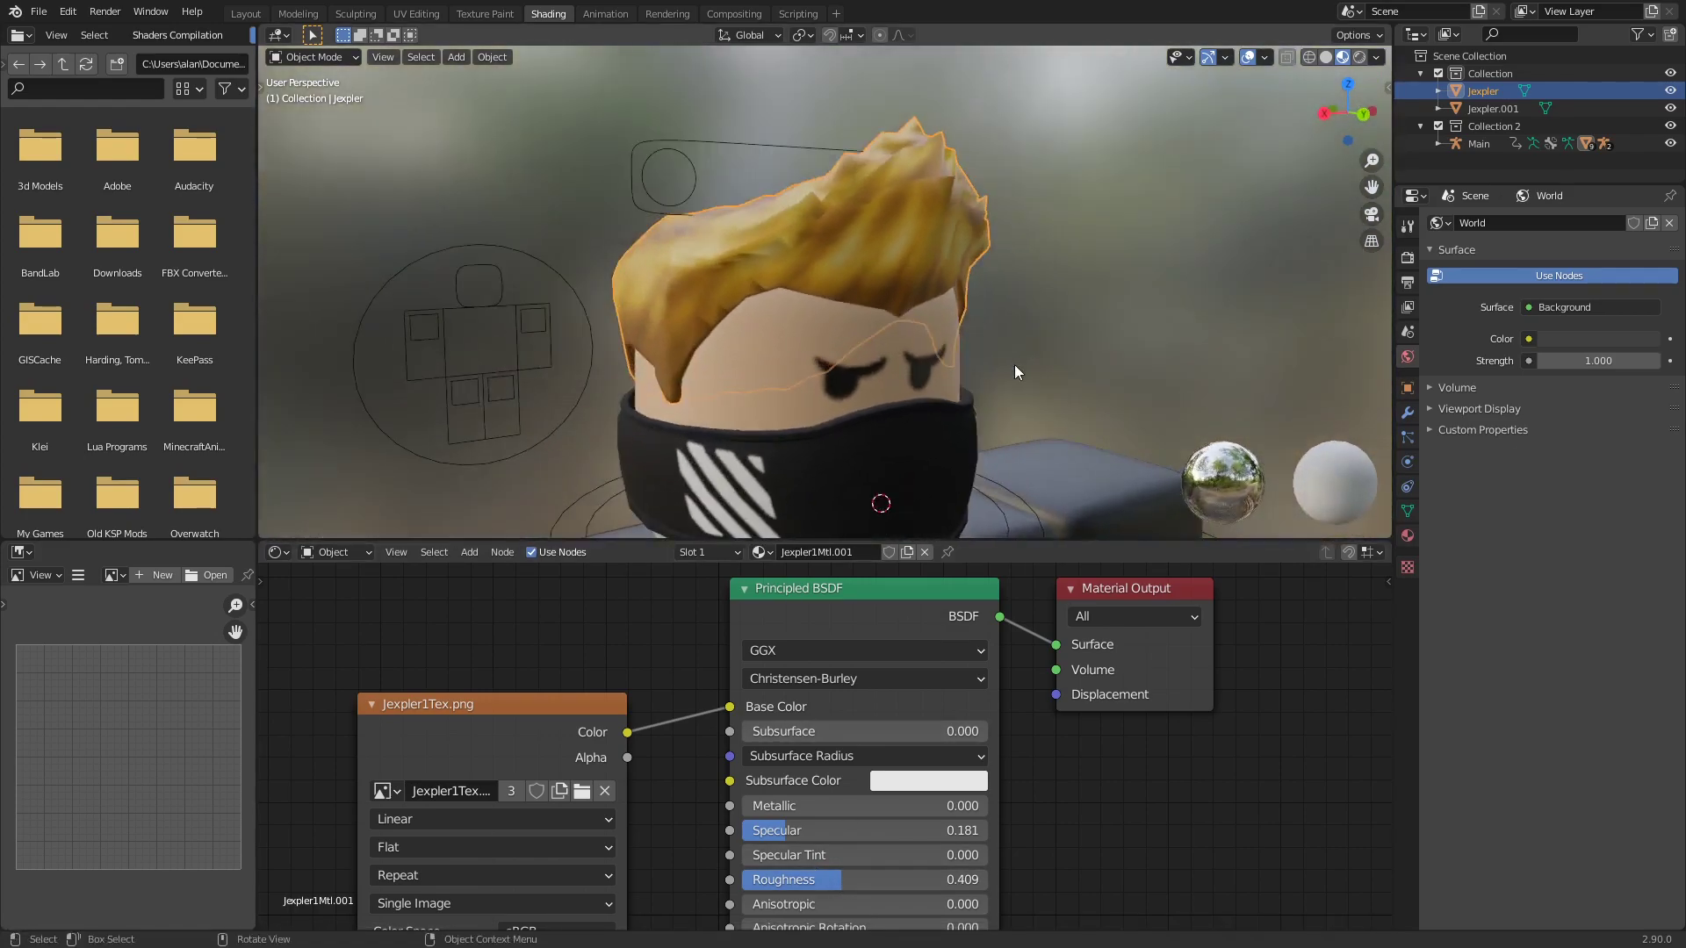
# - Inspect the head from several angles, check the mask's material, and view the whole character with nothing selected
pyautogui.moveTo(936, 420); pyautogui.dragTo(982, 374, button='middle')
pyautogui.click(915, 442)
pyautogui.moveTo(1072, 432); pyautogui.dragTo(791, 433, button='middle')
pyautogui.moveTo(935, 372); pyautogui.dragTo(962, 317, button='middle')
pyautogui.click(1140, 339)
pyautogui.scroll(-3, 982, 371)
pyautogui.scroll(-4, 892, 358)
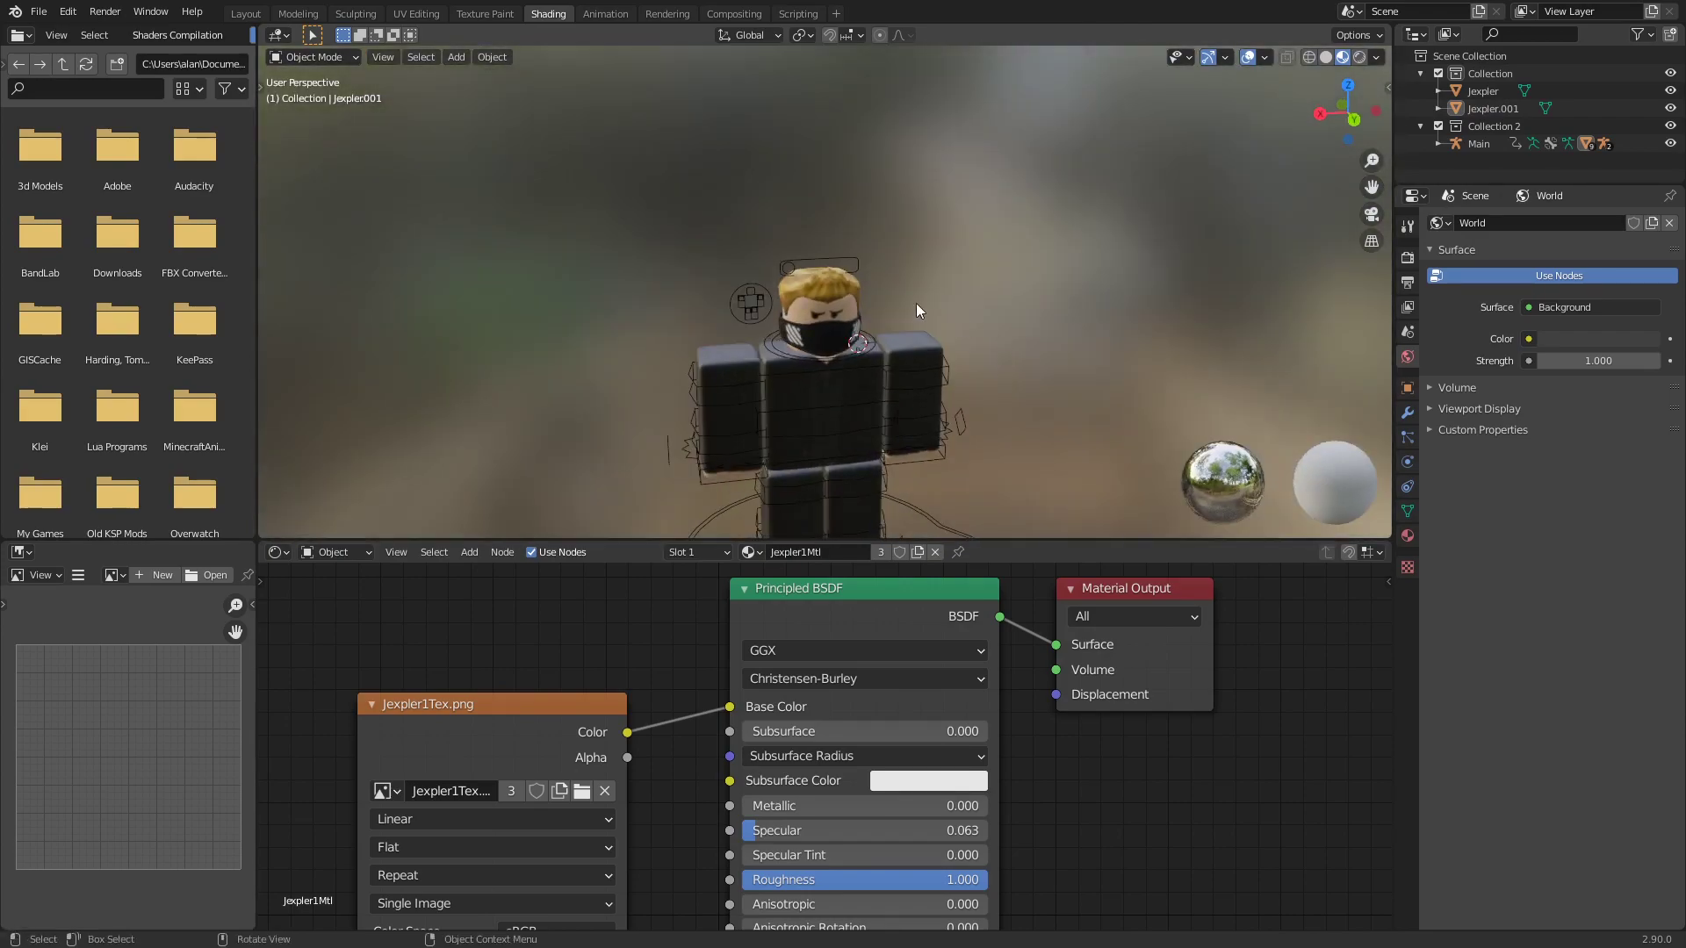
# - Switch to the Layout workspace and inspect the textured character from several angles
pyautogui.click(243, 16)
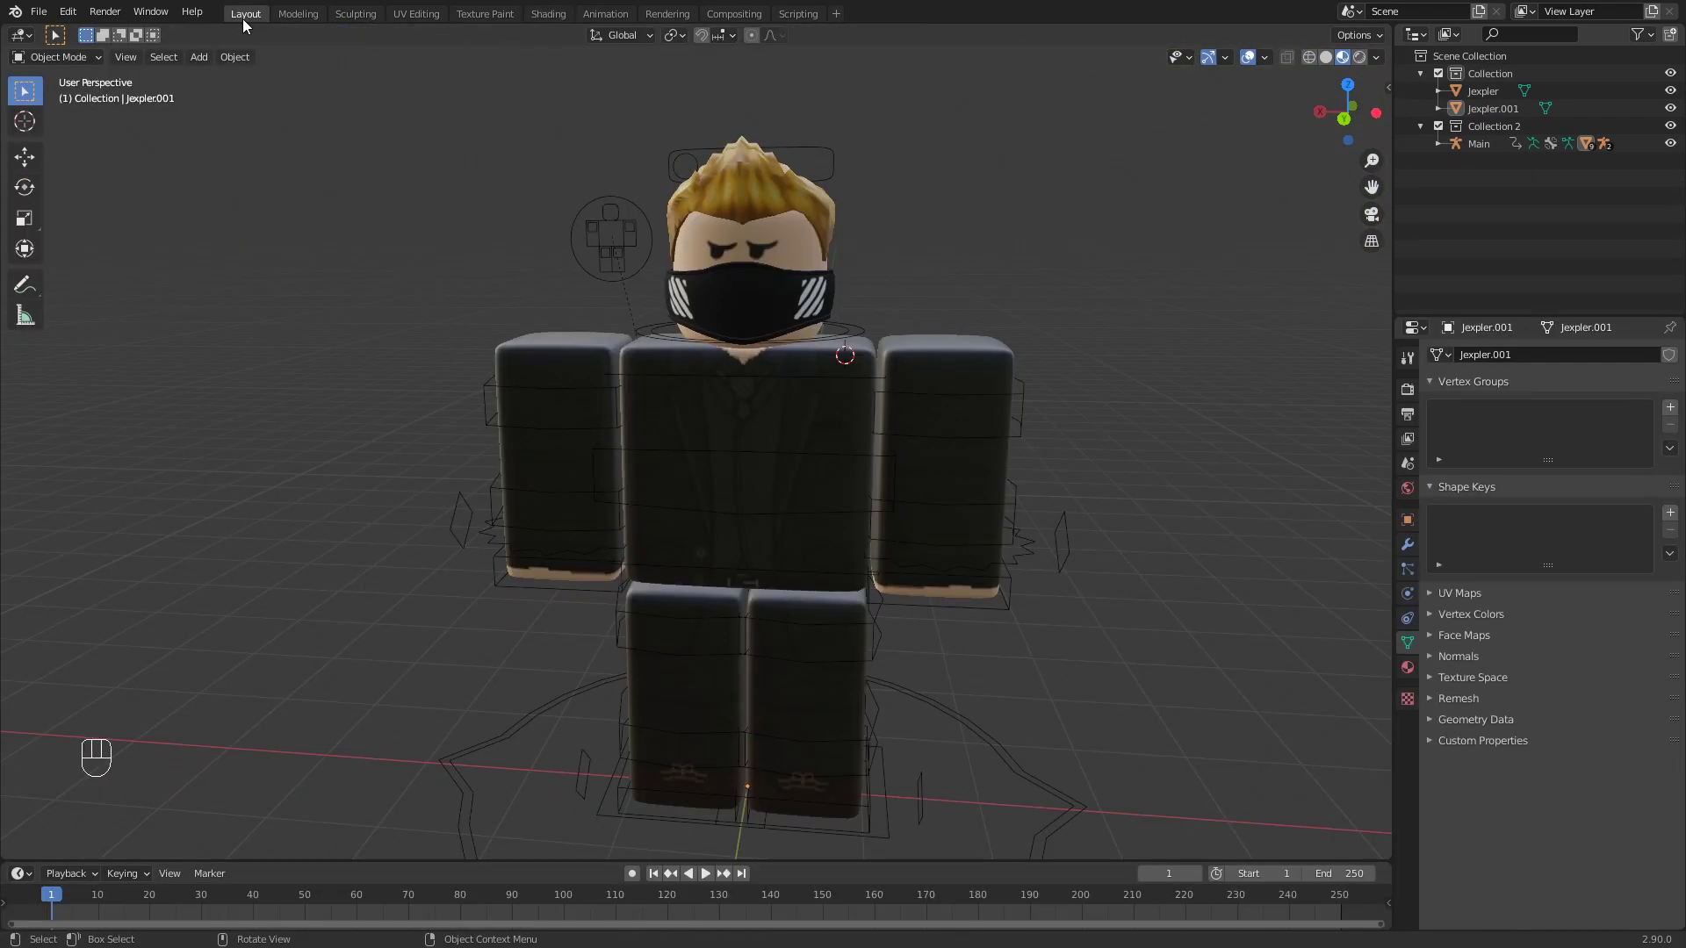
pyautogui.moveTo(375, 346); pyautogui.dragTo(442, 341, button='middle')
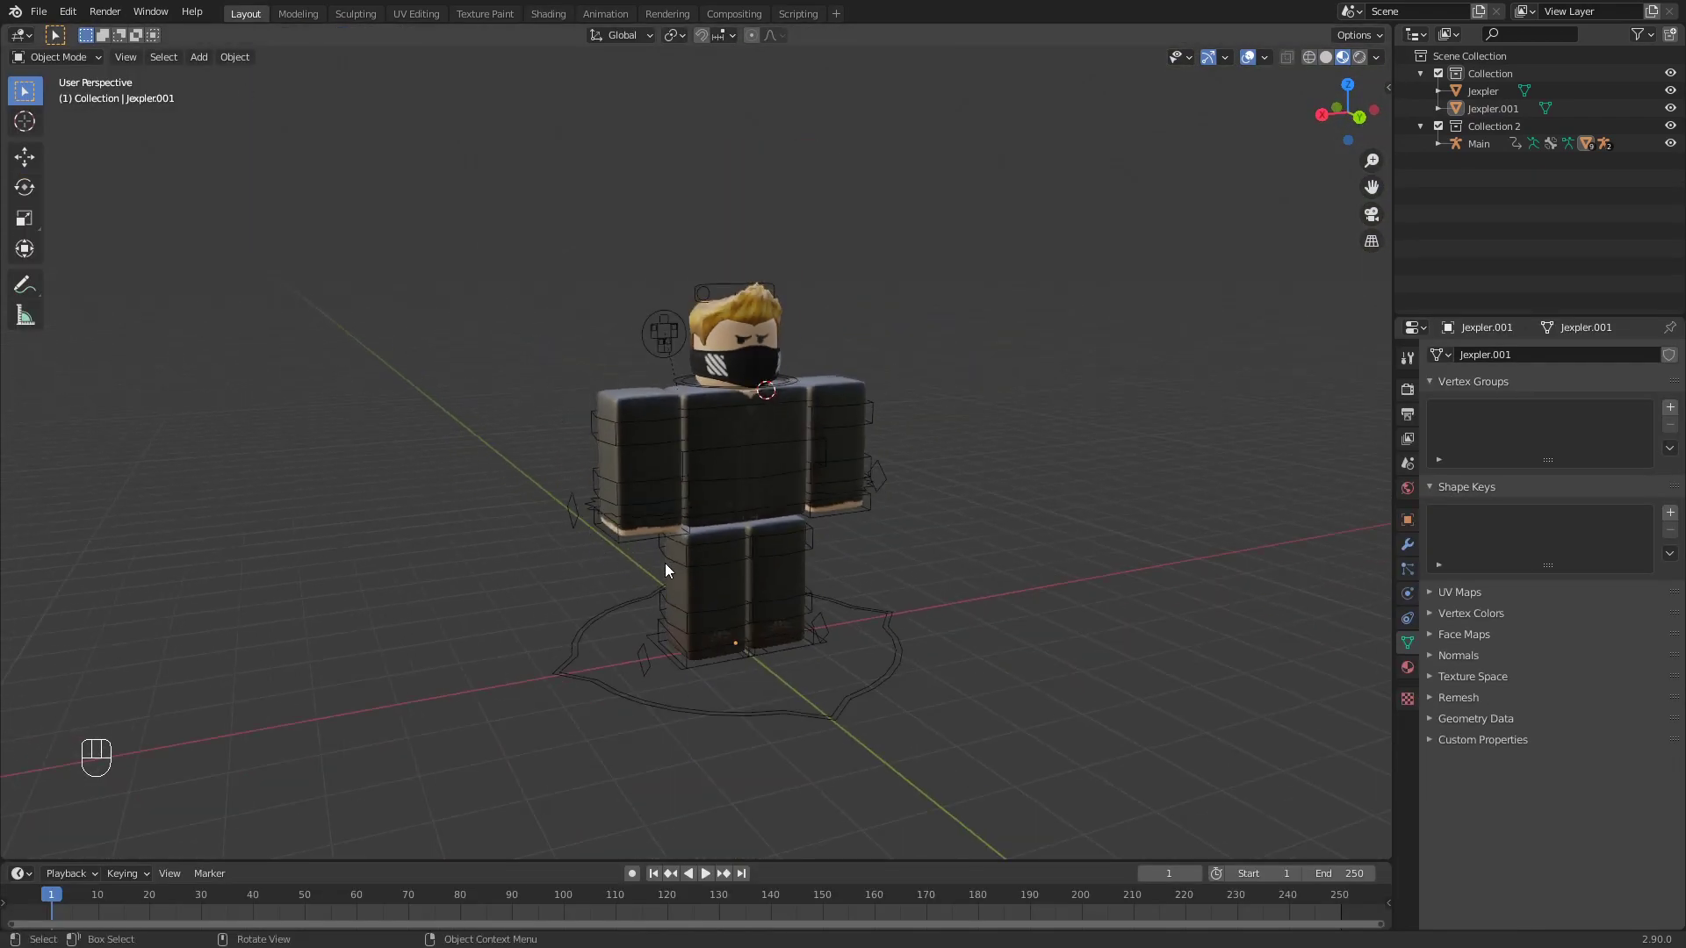
pyautogui.moveTo(741, 603); pyautogui.dragTo(930, 534, button='middle')
pyautogui.scroll(6, 791, 584)
pyautogui.scroll(-6, 731, 545)
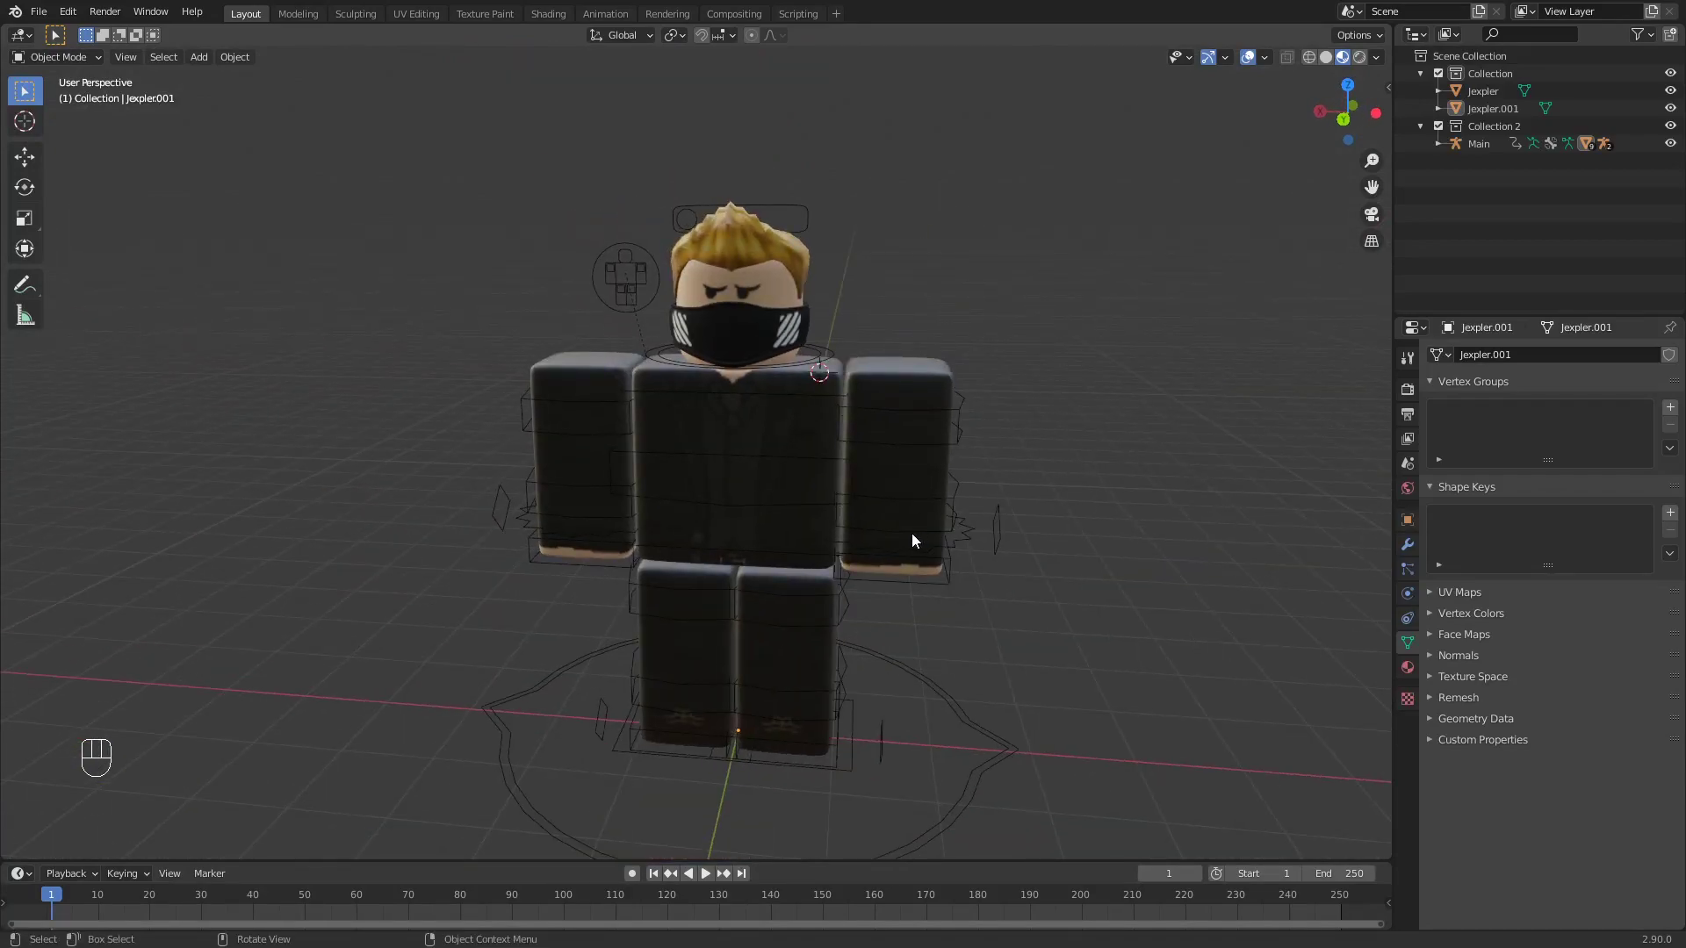
# - Select the Main armature and switch it to Pose Mode
pyautogui.click(946, 699)
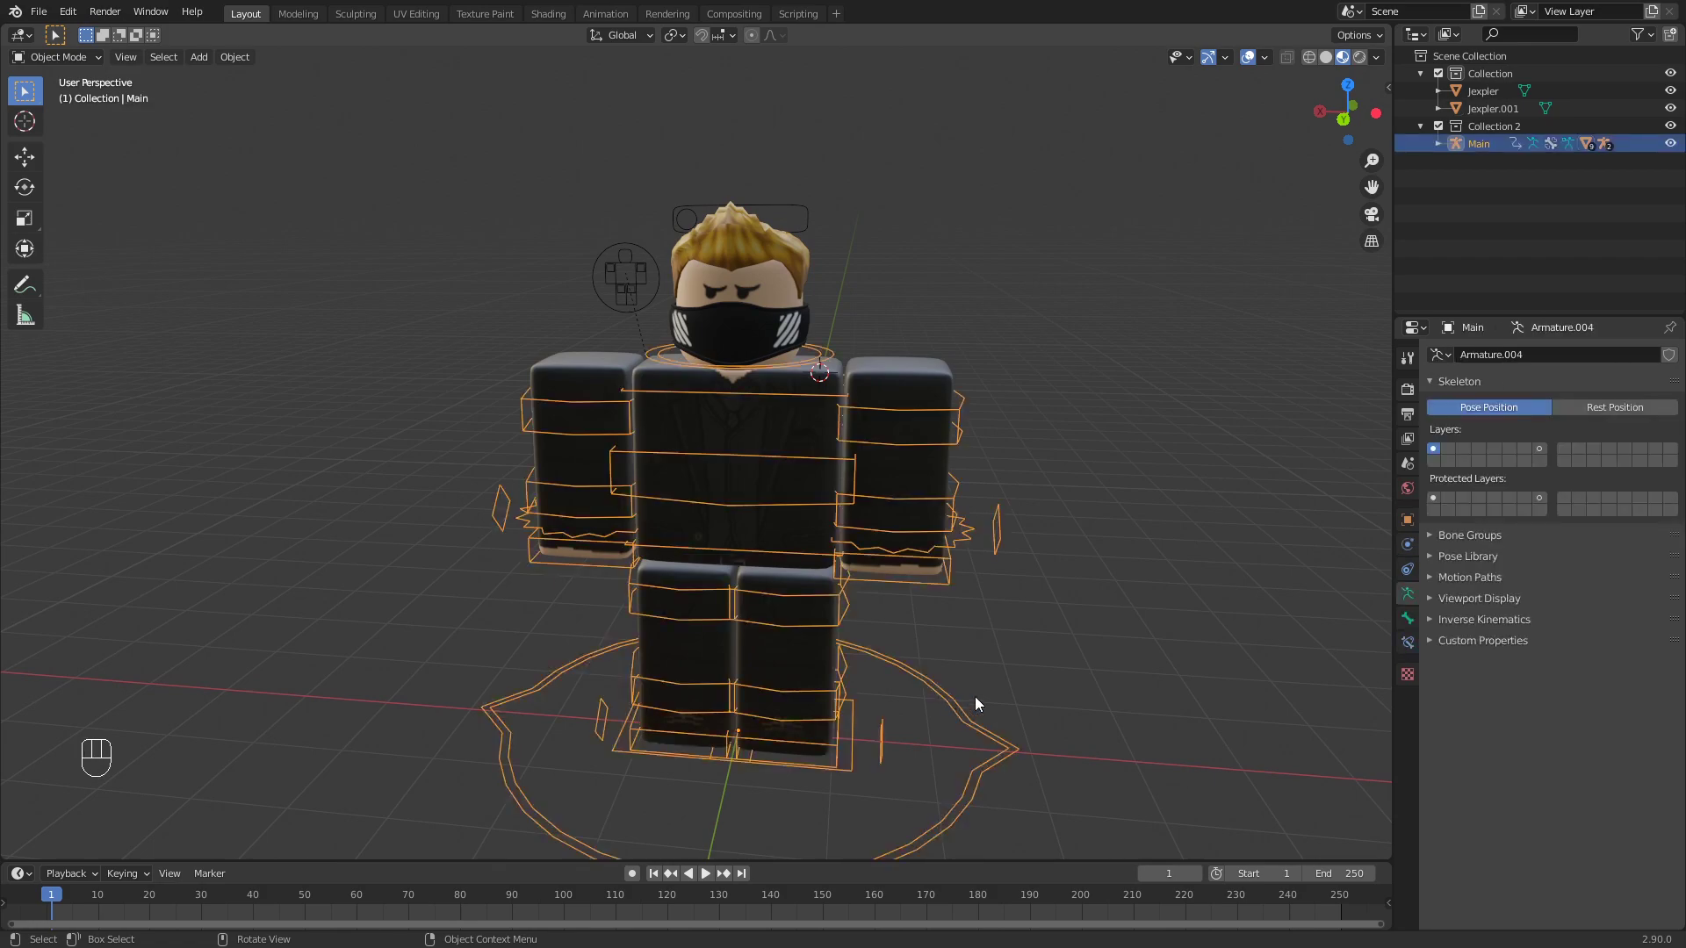
pyautogui.hotkey('ctrl', 'Tab')
pyautogui.moveTo(975, 698); pyautogui.dragTo(1018, 686, button='middle')
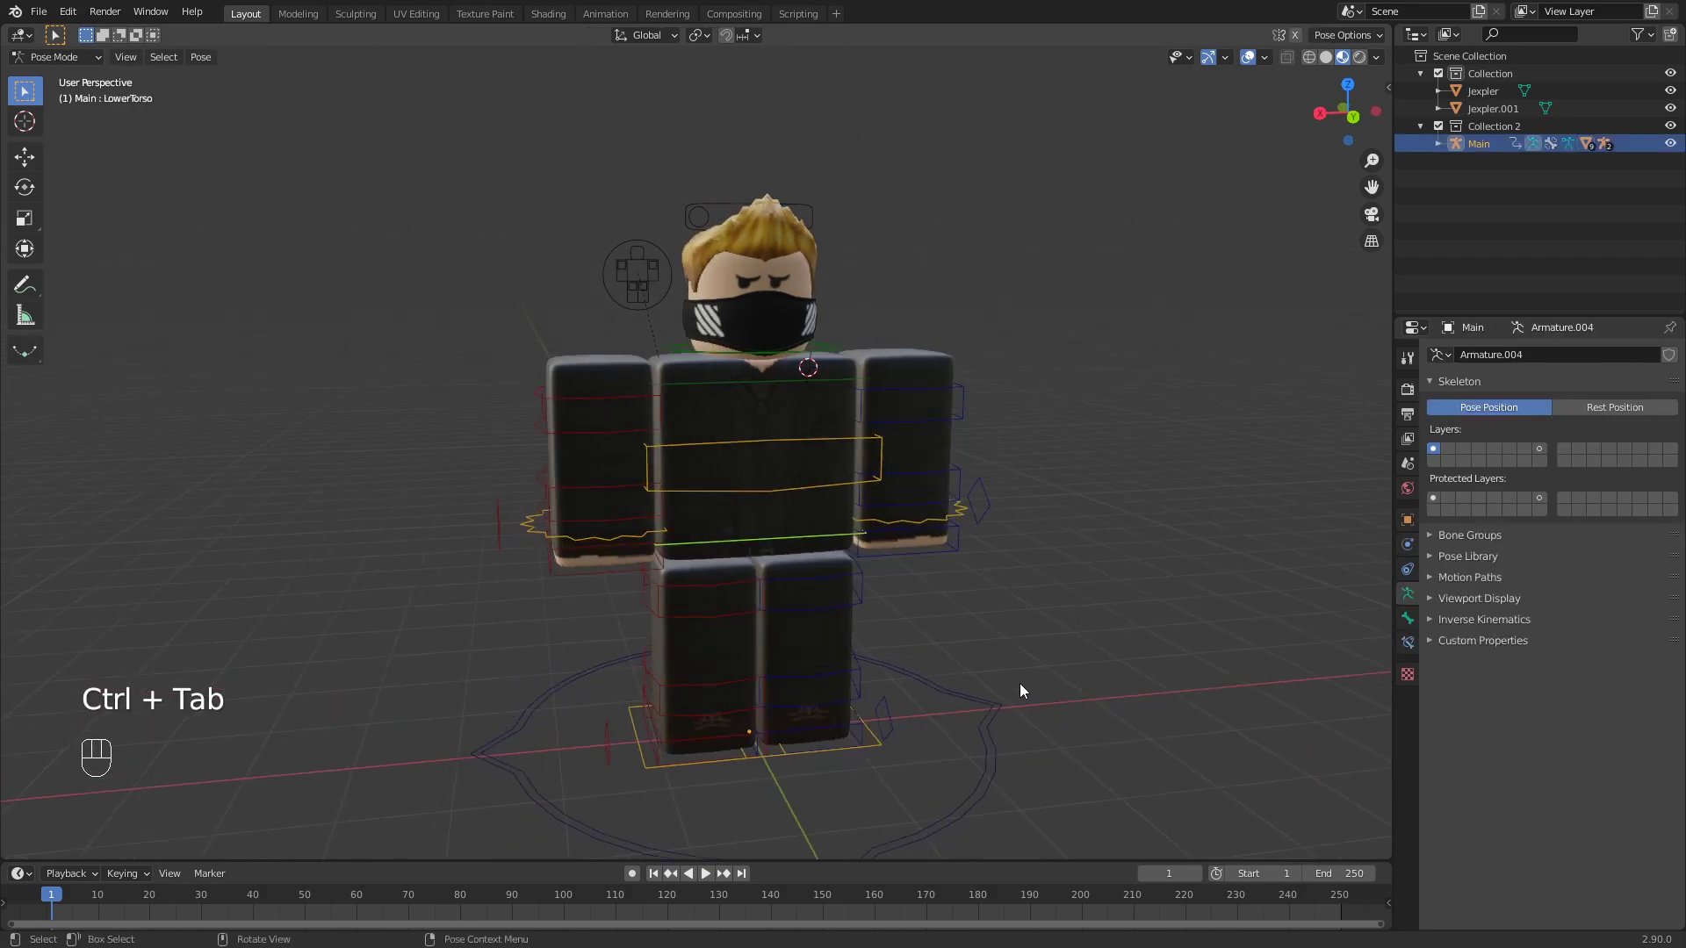
pyautogui.scroll(5, 507, 397)
pyautogui.click(519, 308)
pyautogui.press('r')
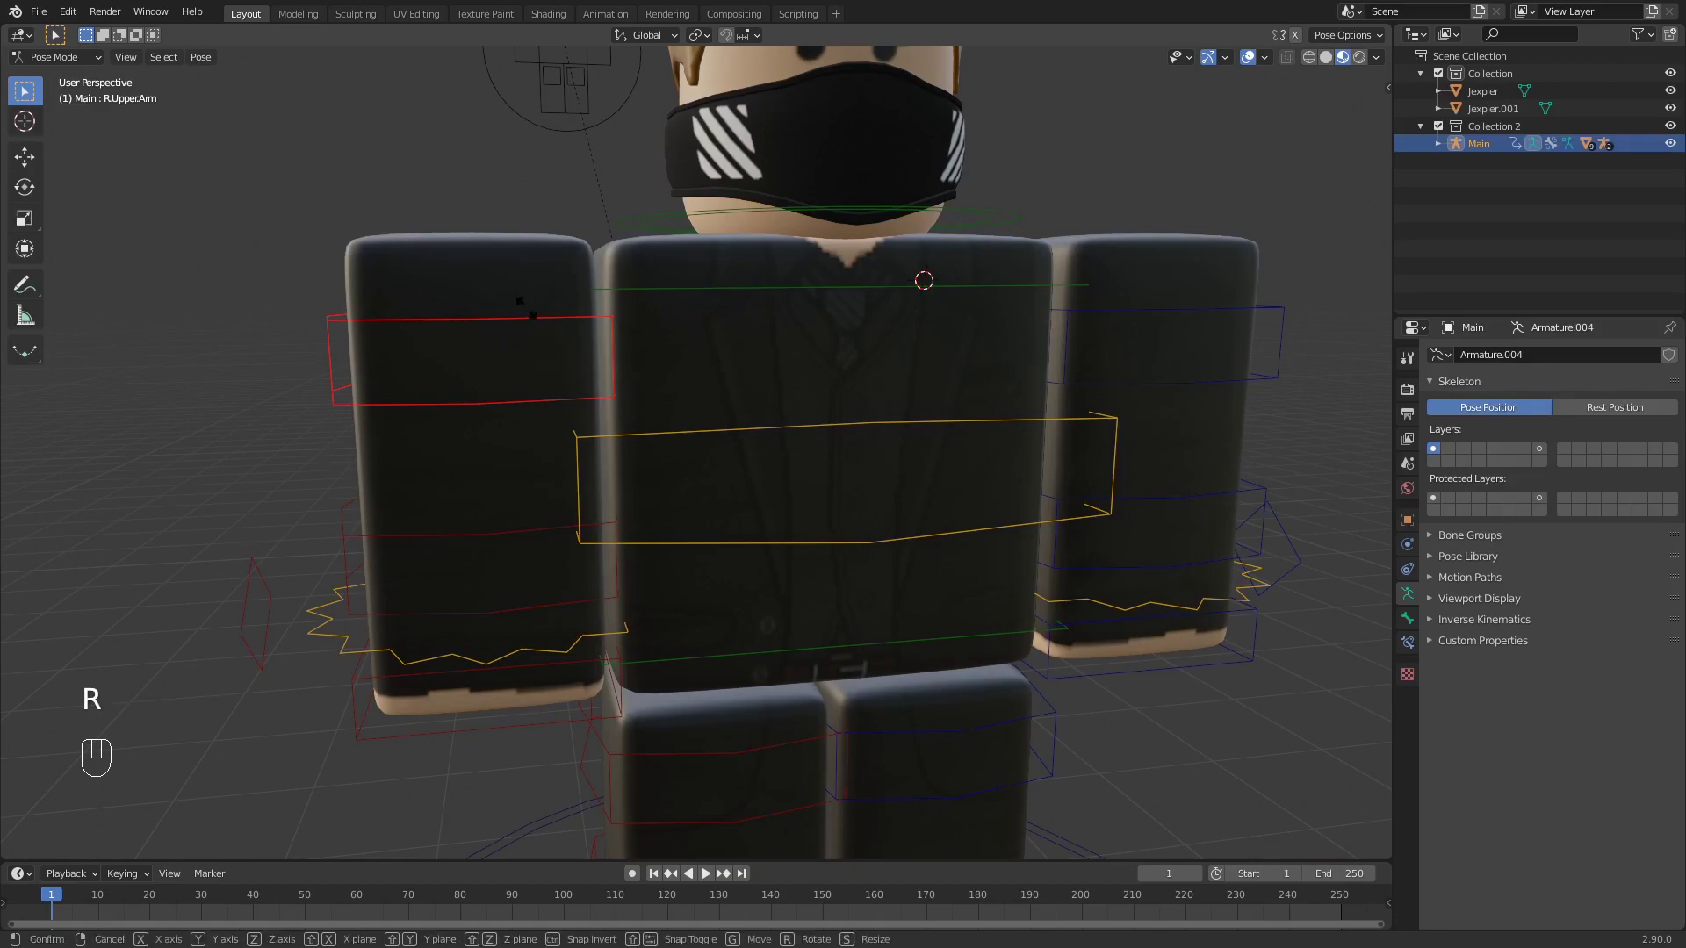
pyautogui.rightClick(502, 419)
# - Try rotating the right upper-arm and lower-arm bones to test how the arm bends
pyautogui.moveTo(502, 419); pyautogui.dragTo(774, 514, button='middle')
pyautogui.click(775, 514)
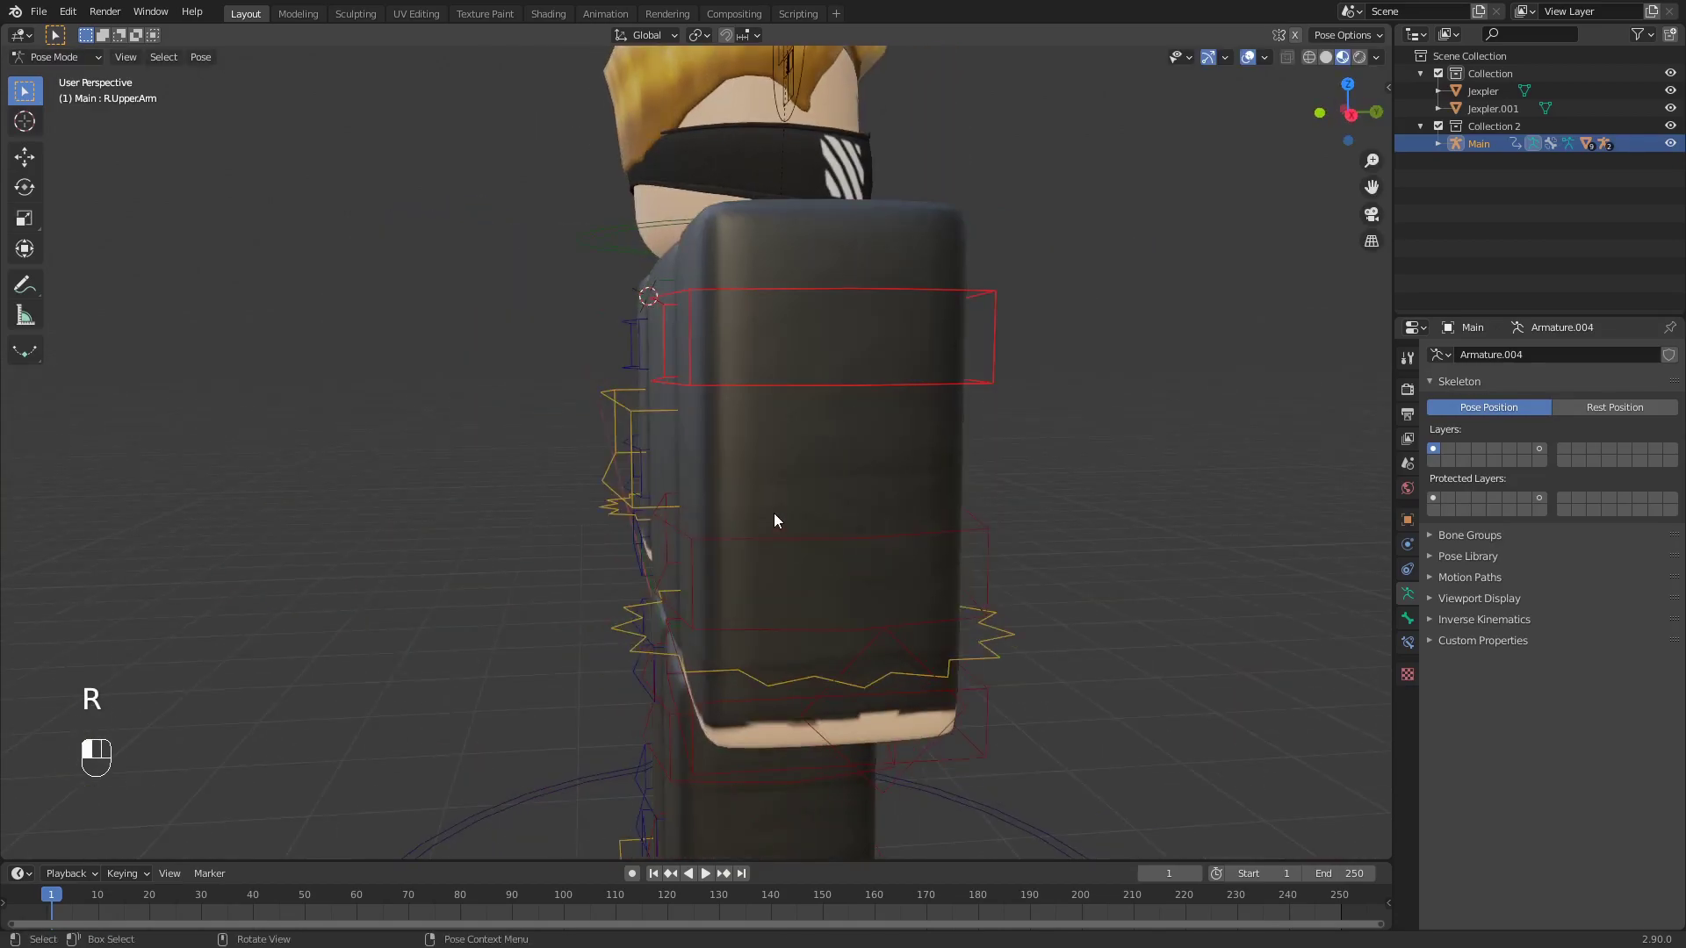
pyautogui.press('r')
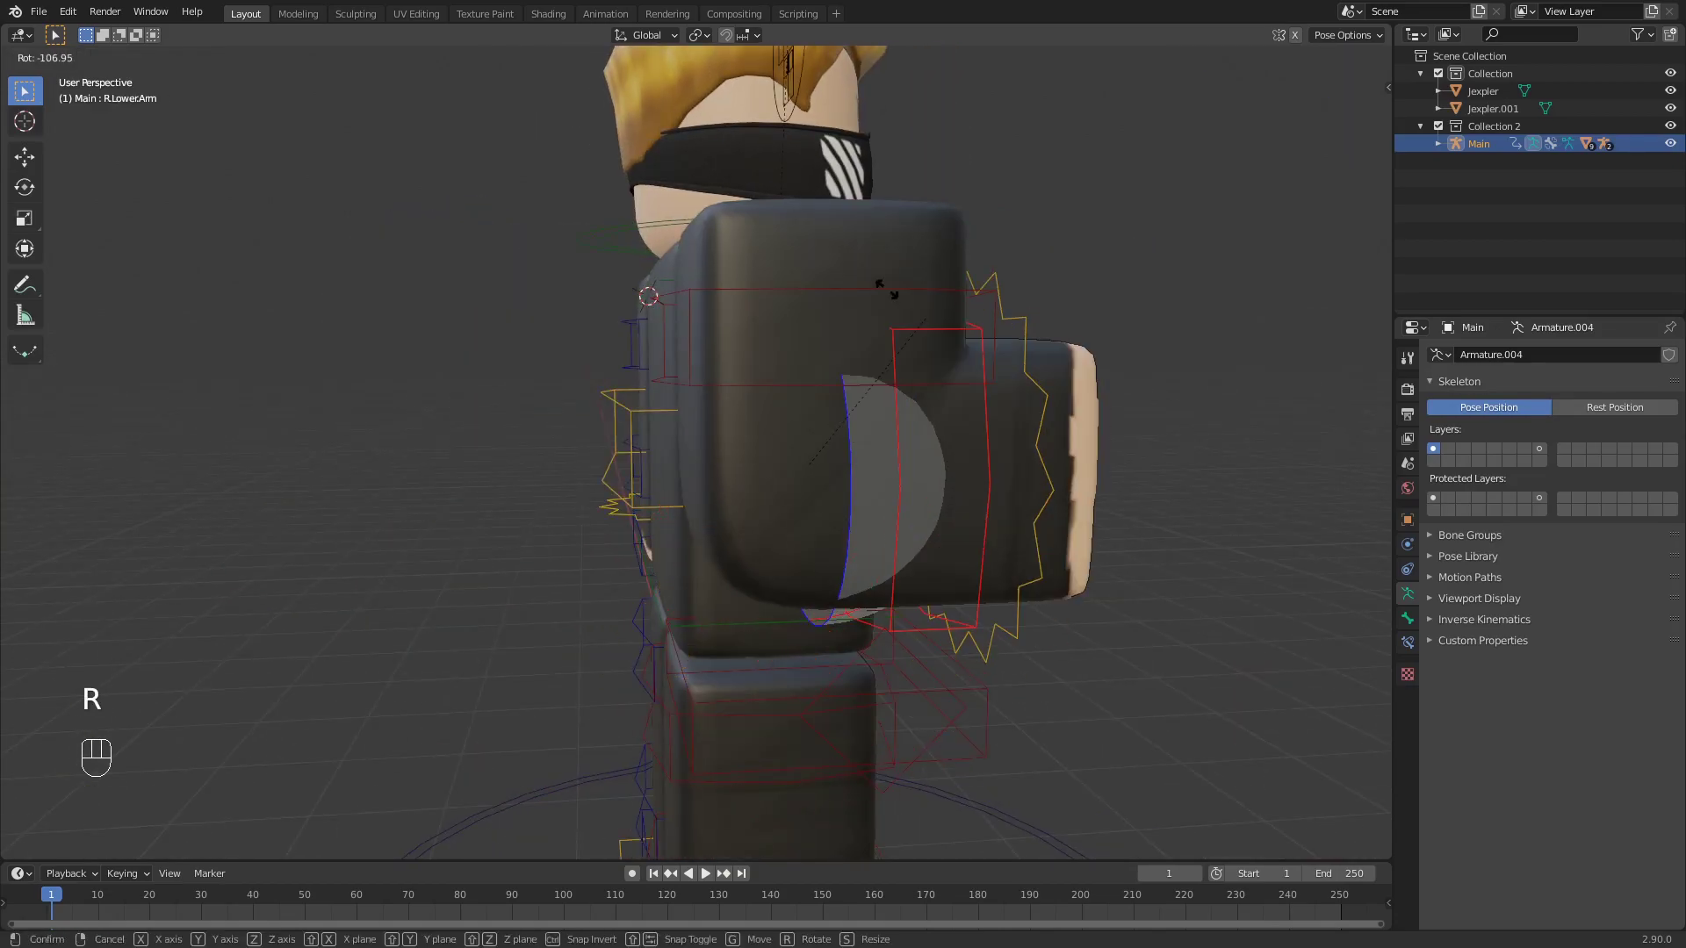
pyautogui.rightClick(952, 429)
# - Select the Torso bone and try out the Move, Rotate and Scale transforms on it
pyautogui.moveTo(930, 432); pyautogui.dragTo(789, 409, button='middle')
pyautogui.scroll(-3, 816, 431)
pyautogui.click(789, 416)
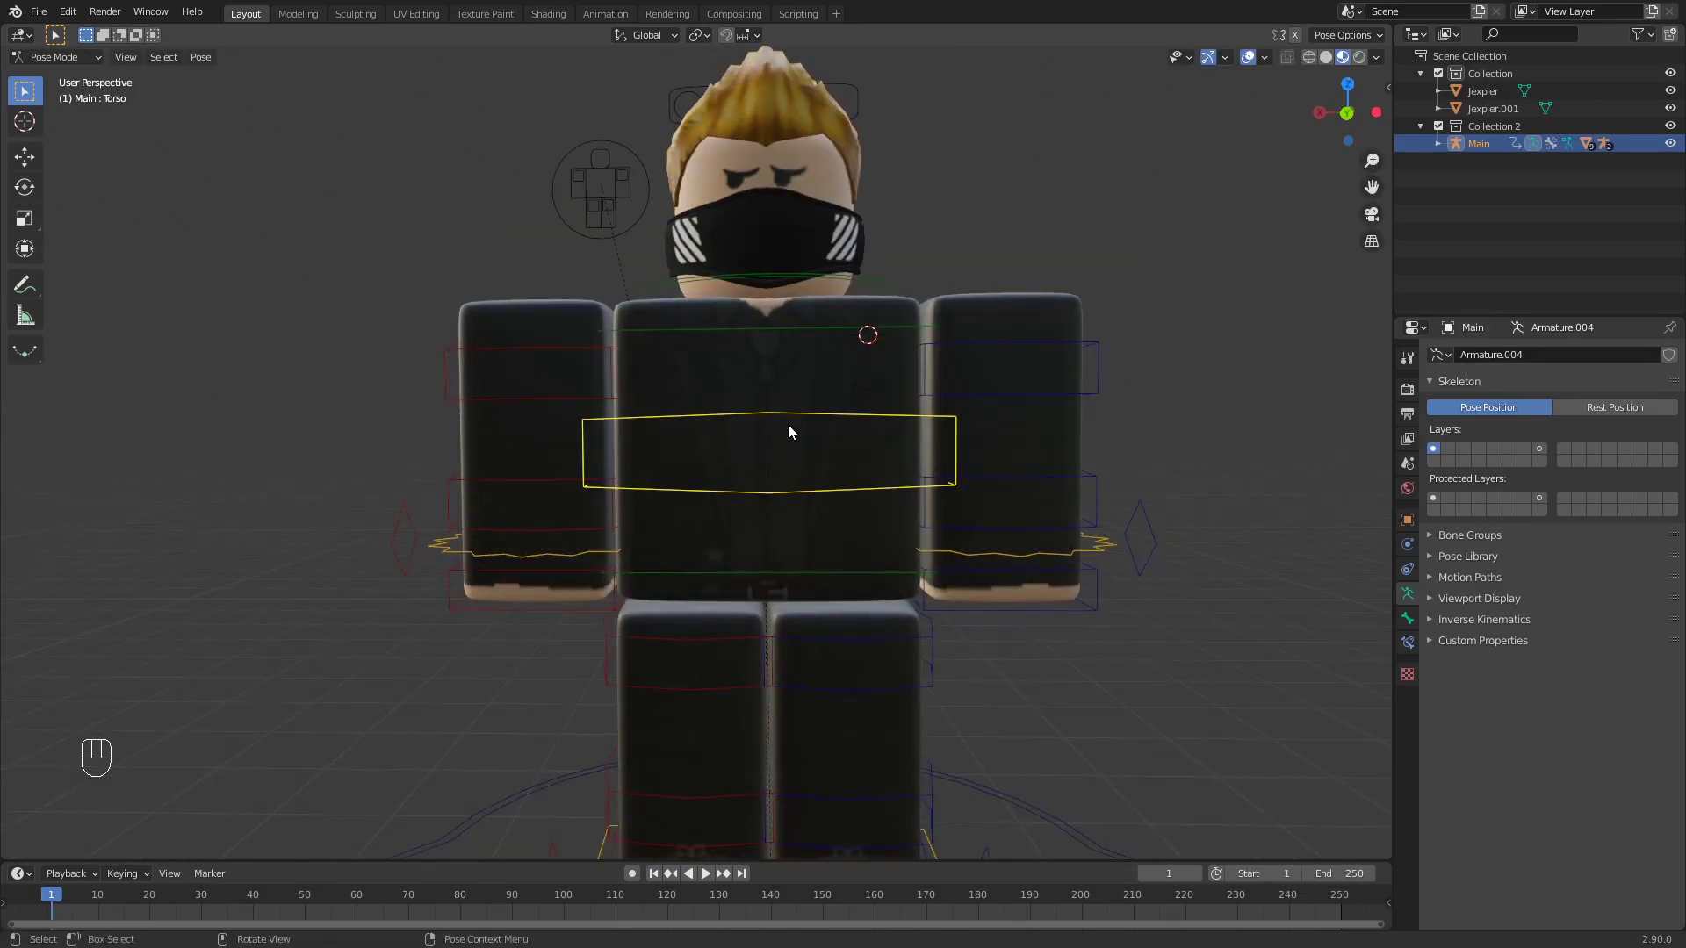
pyautogui.scroll(-4, 886, 467)
pyautogui.moveTo(892, 471); pyautogui.dragTo(959, 484, button='middle')
pyautogui.scroll(2, 913, 478)
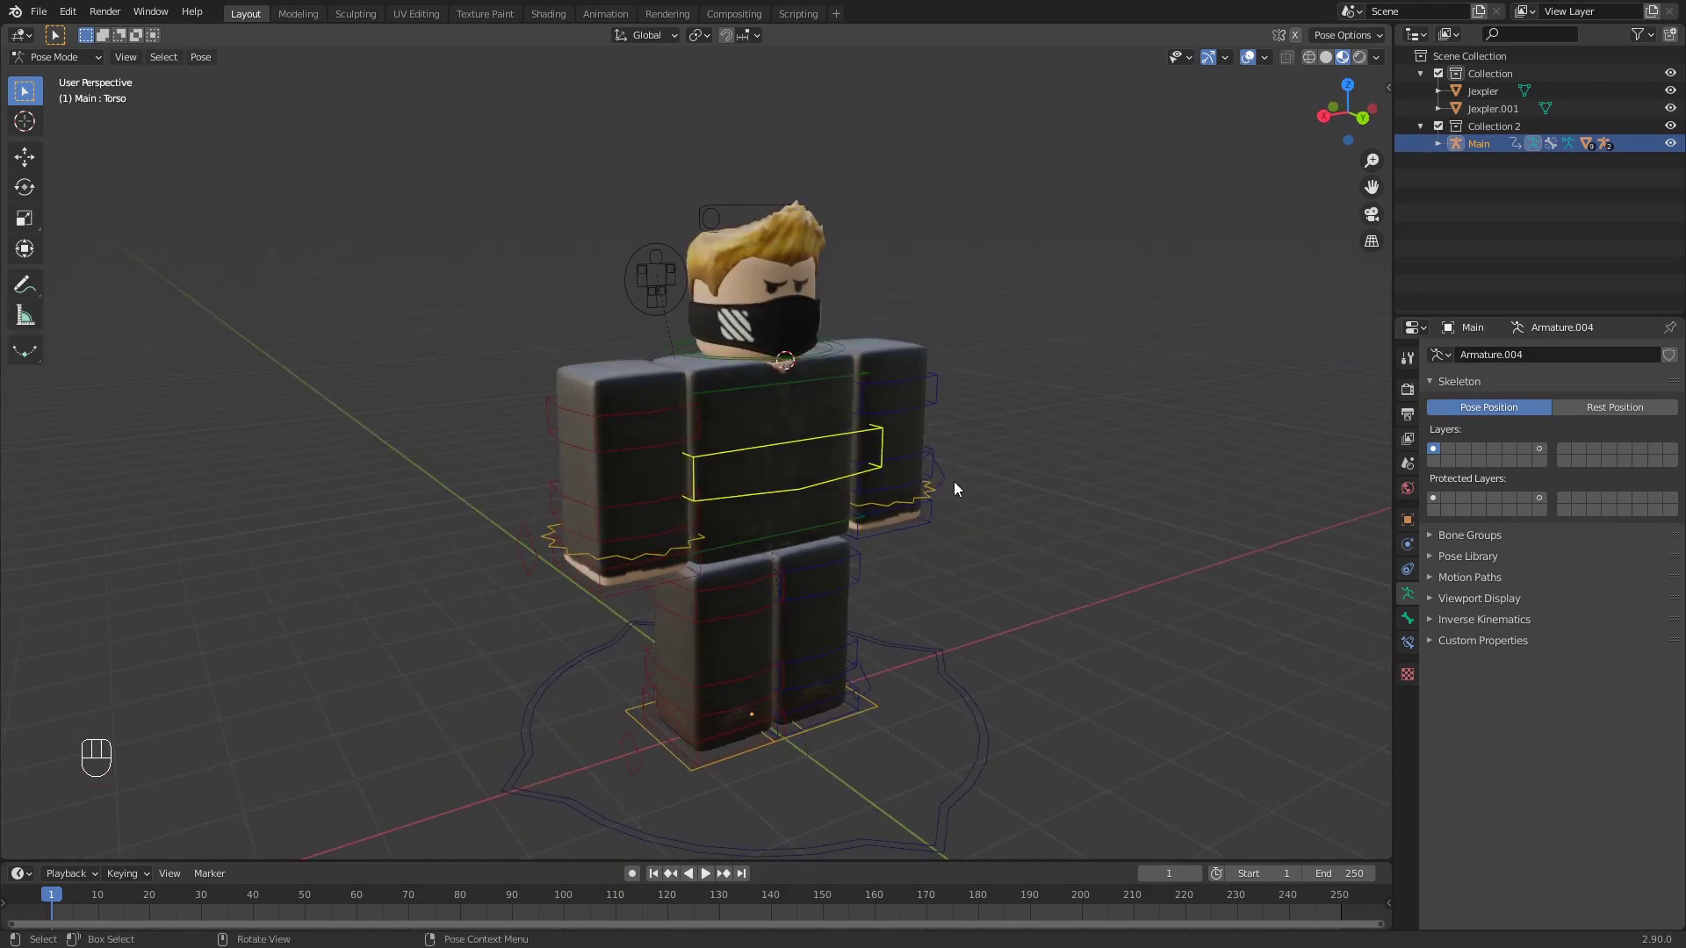
pyautogui.scroll(4, 940, 474)
pyautogui.press('g')
pyautogui.press('r')
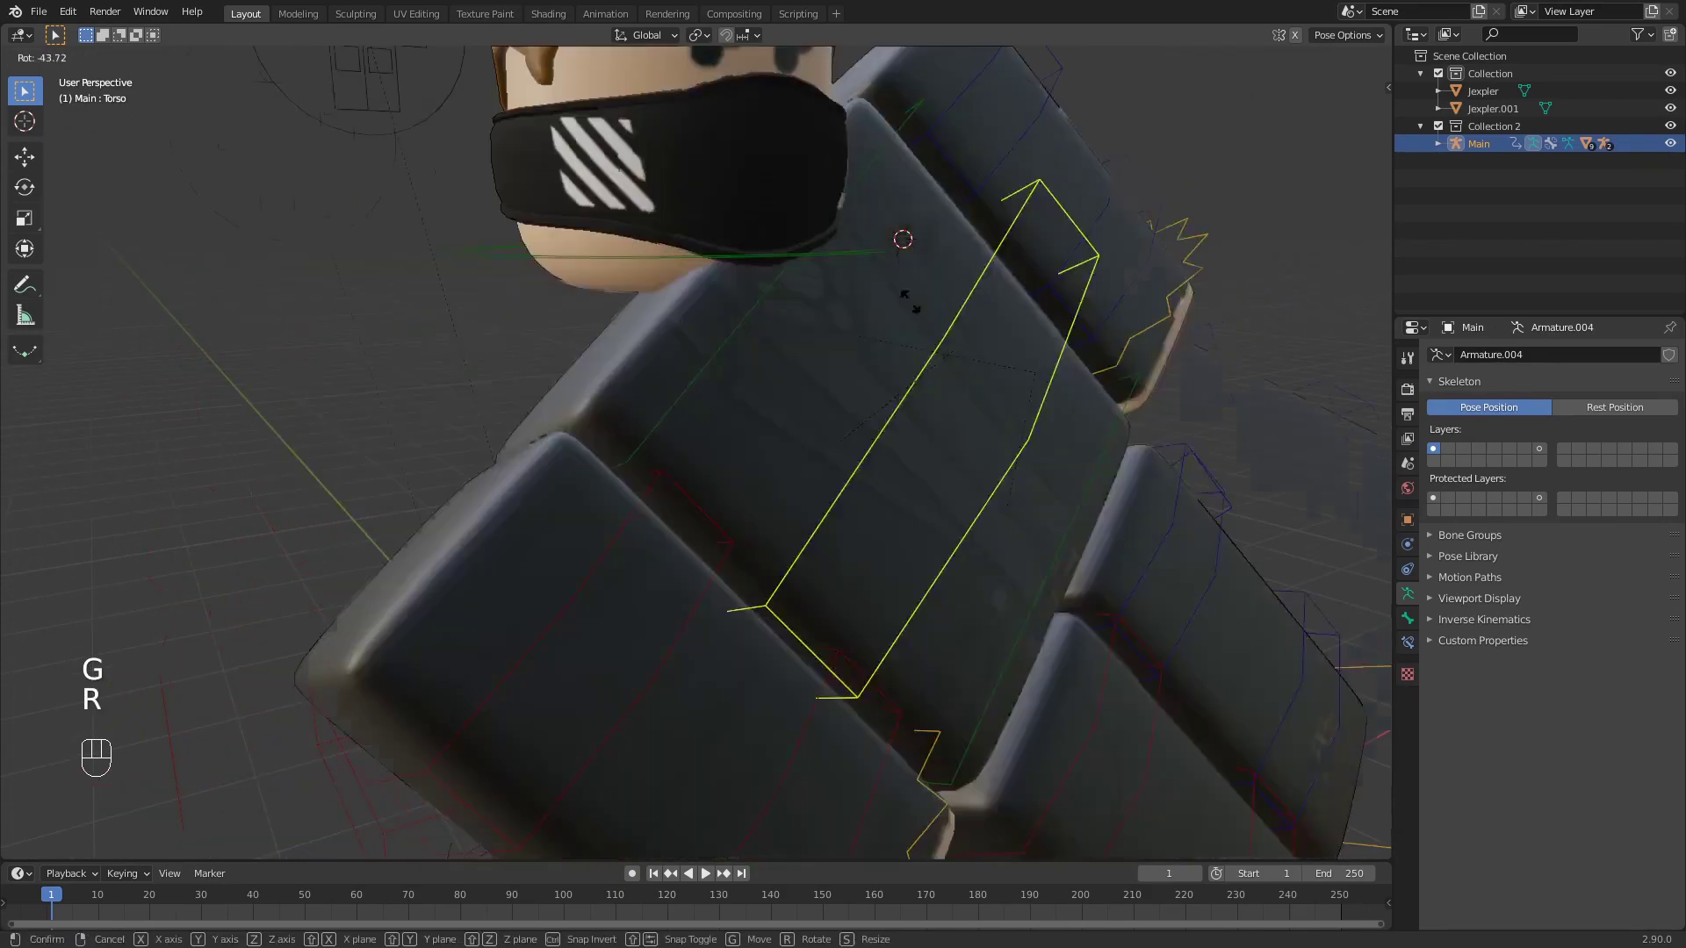
pyautogui.rightClick(1038, 416)
pyautogui.scroll(-4, 1036, 413)
pyautogui.press('s')
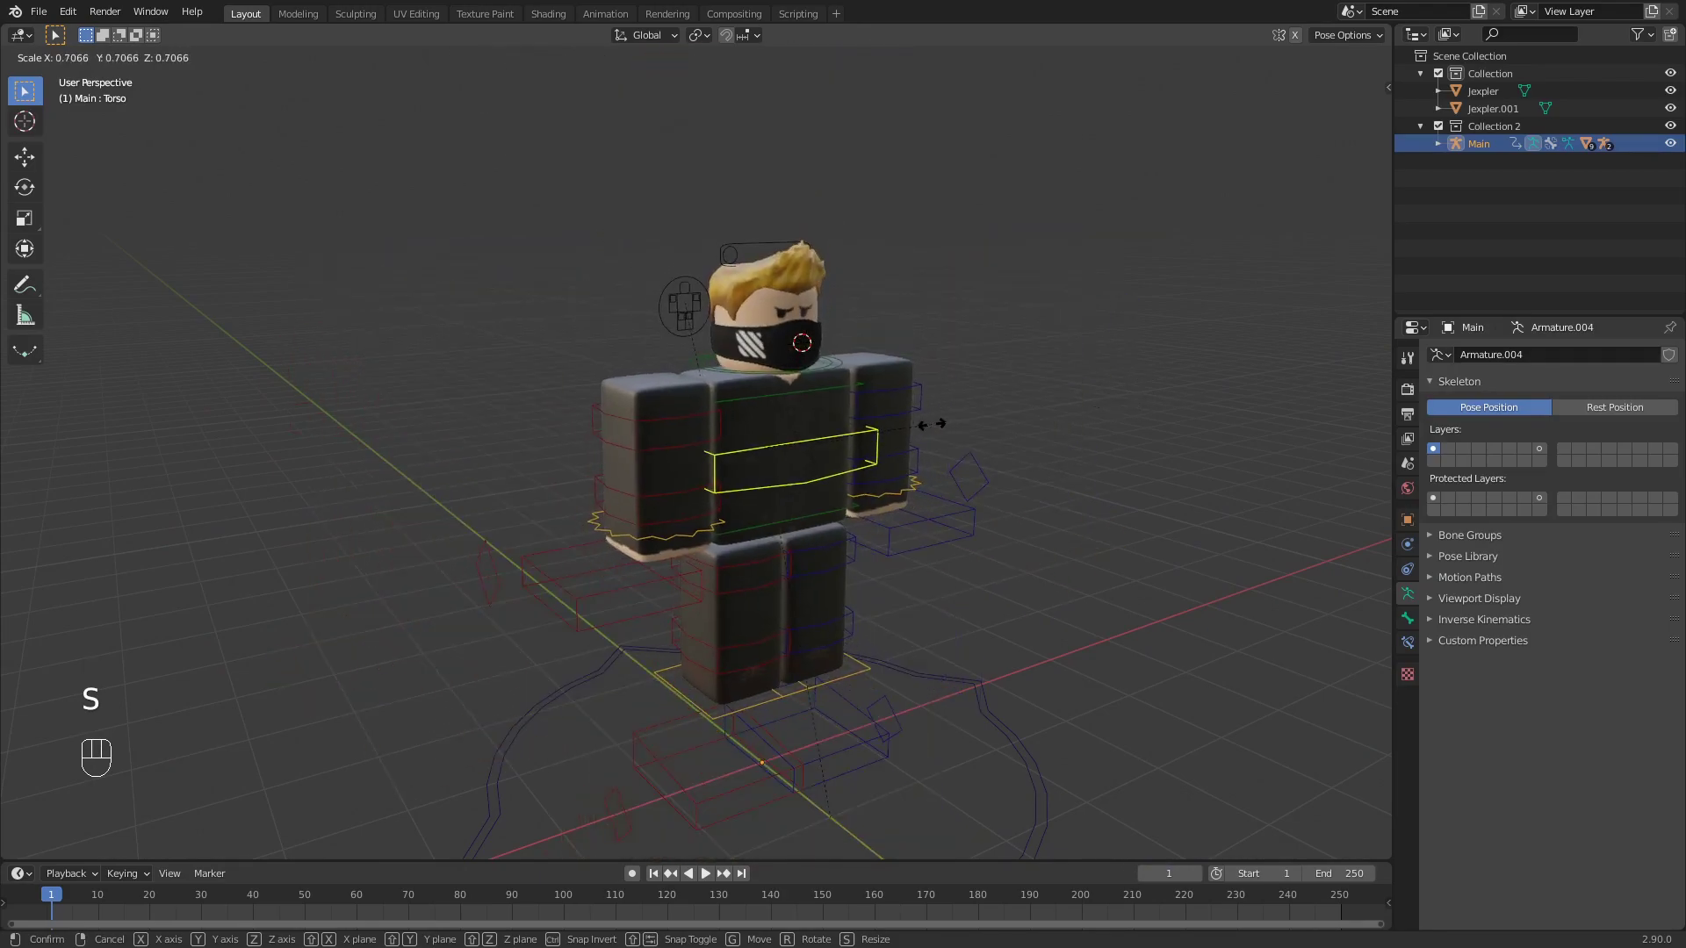
pyautogui.rightClick(850, 432)
# - Try rotating the right upper-arm bone from the front and back views, and undo the rotation
pyautogui.moveTo(919, 438); pyautogui.dragTo(872, 420, button='middle')
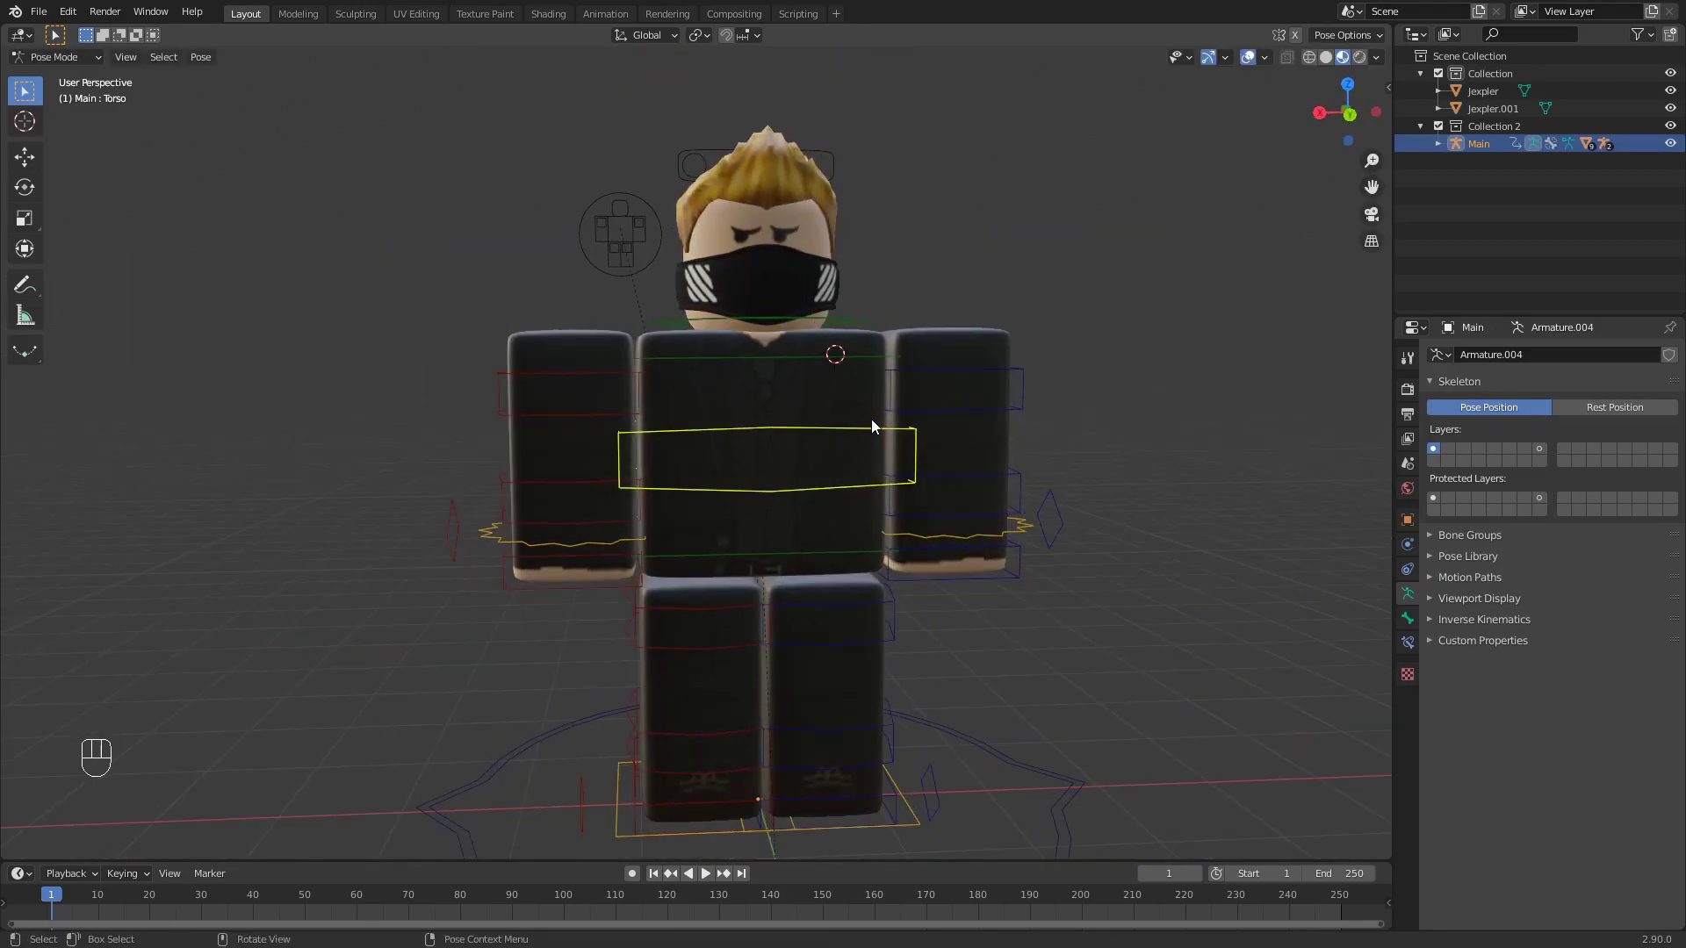
pyautogui.scroll(2, 872, 427)
pyautogui.click(481, 334)
pyautogui.press('r')
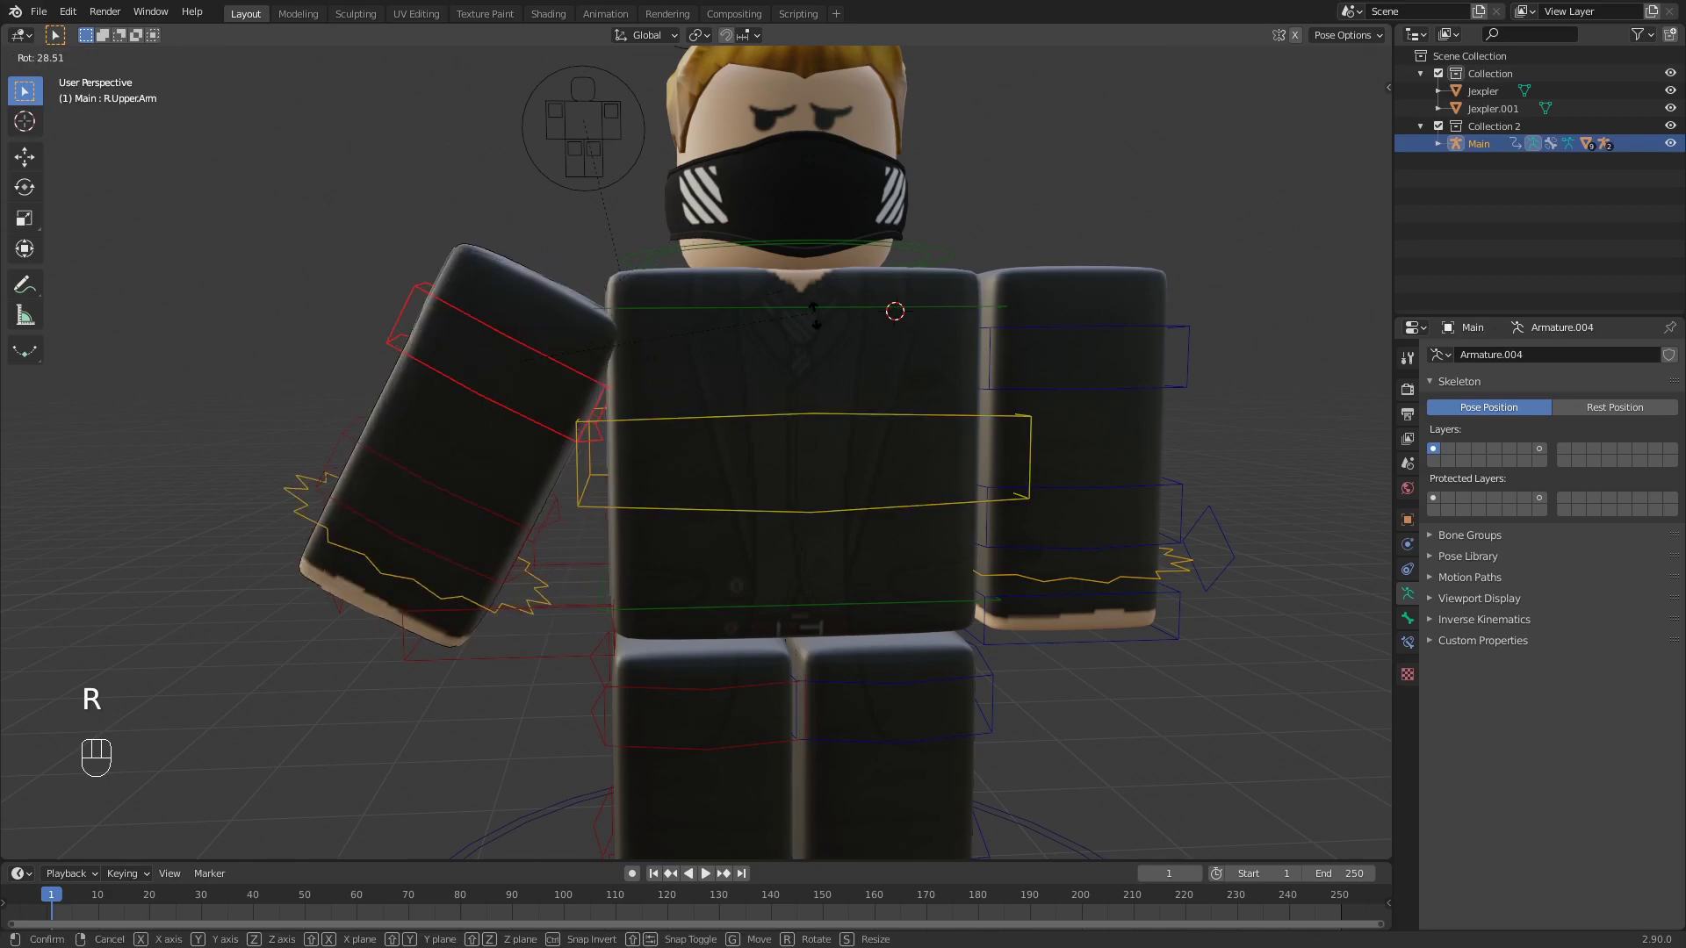
pyautogui.click(779, 501)
pyautogui.moveTo(478, 411); pyautogui.dragTo(789, 400, button='middle')
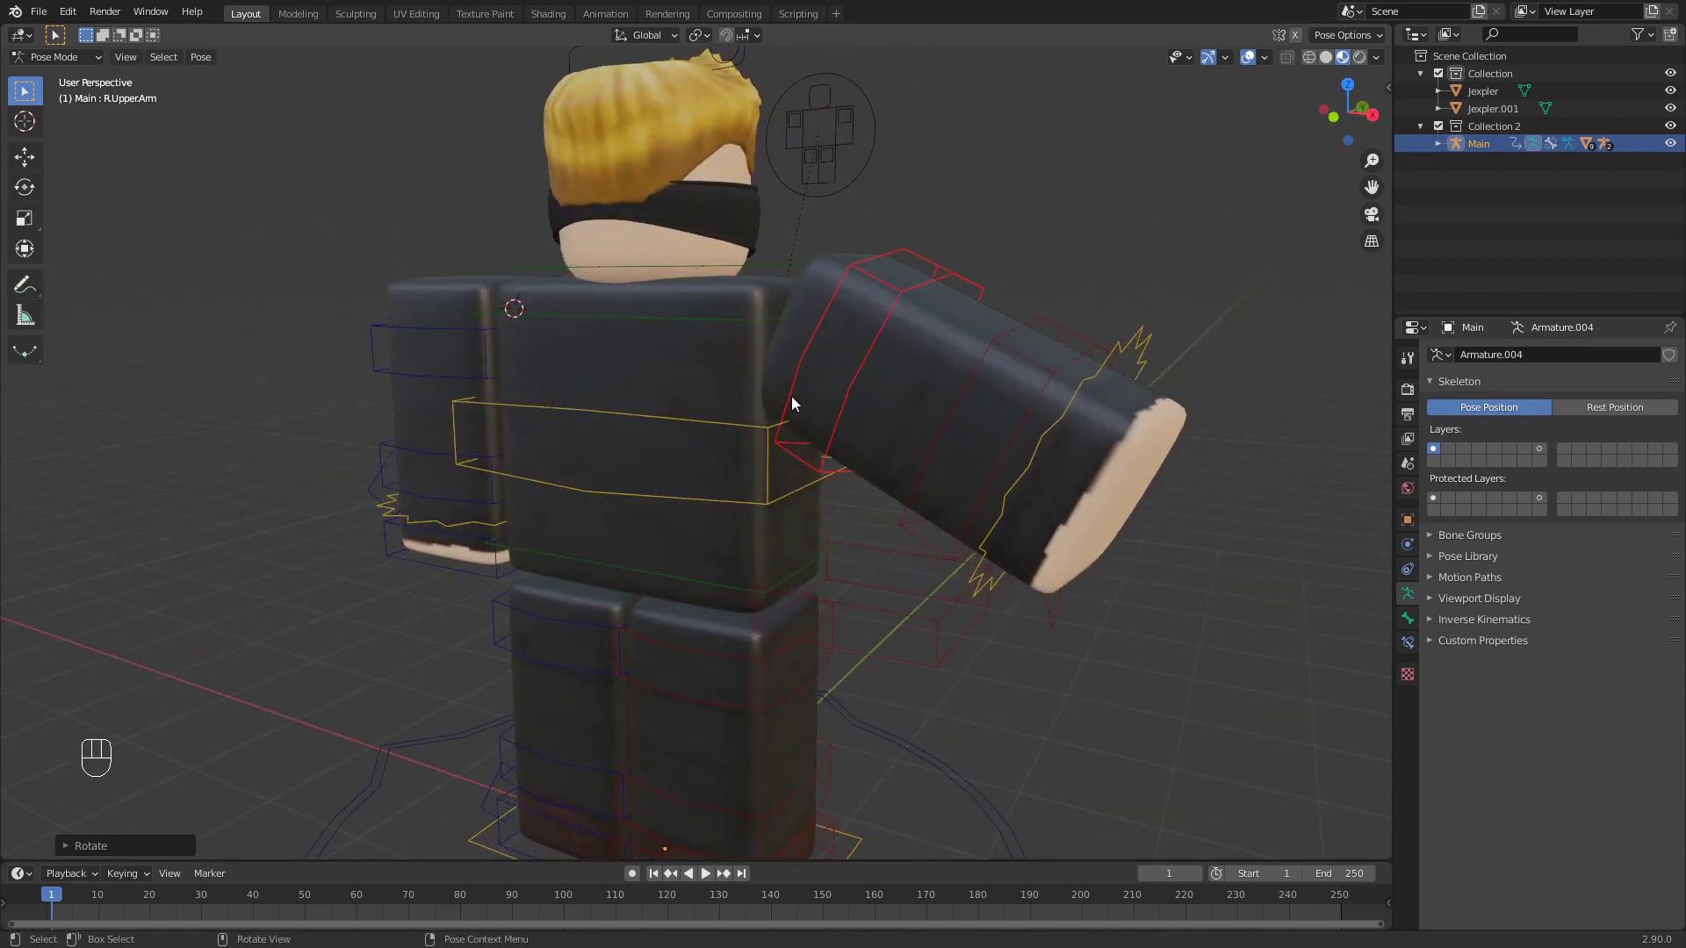
pyautogui.moveTo(1139, 425); pyautogui.dragTo(894, 414, button='middle')
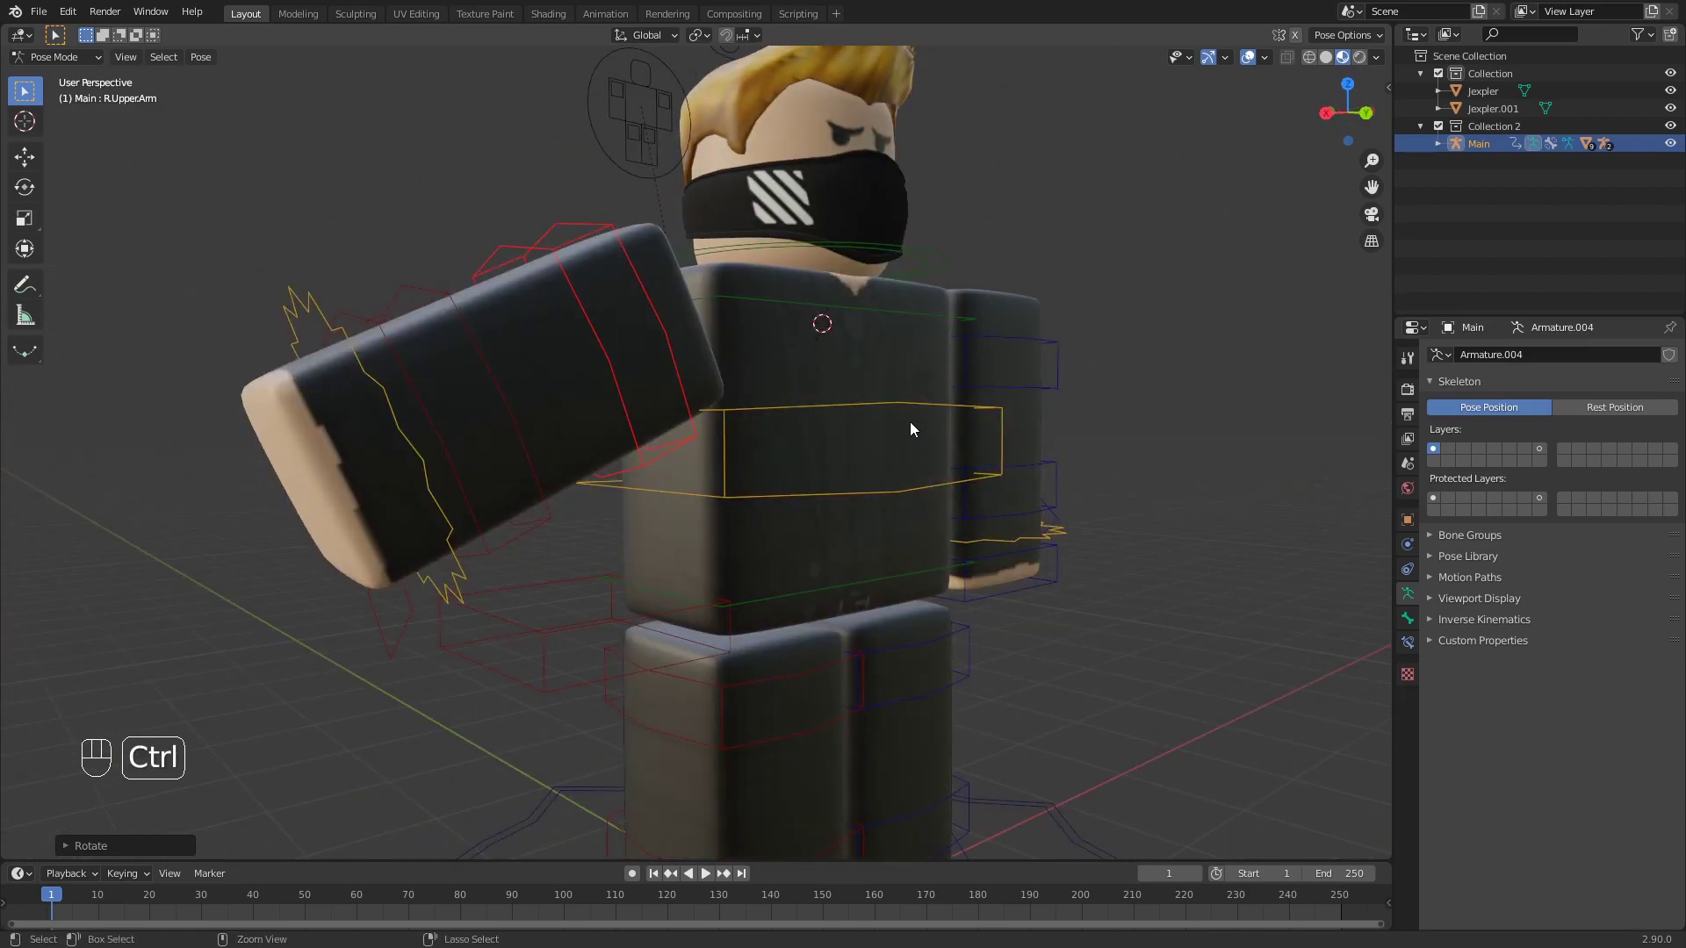
pyautogui.hotkey('ctrl', 'z')
# - Rotate the arm bones so both arms angle slightly away from the torso
pyautogui.press('r')
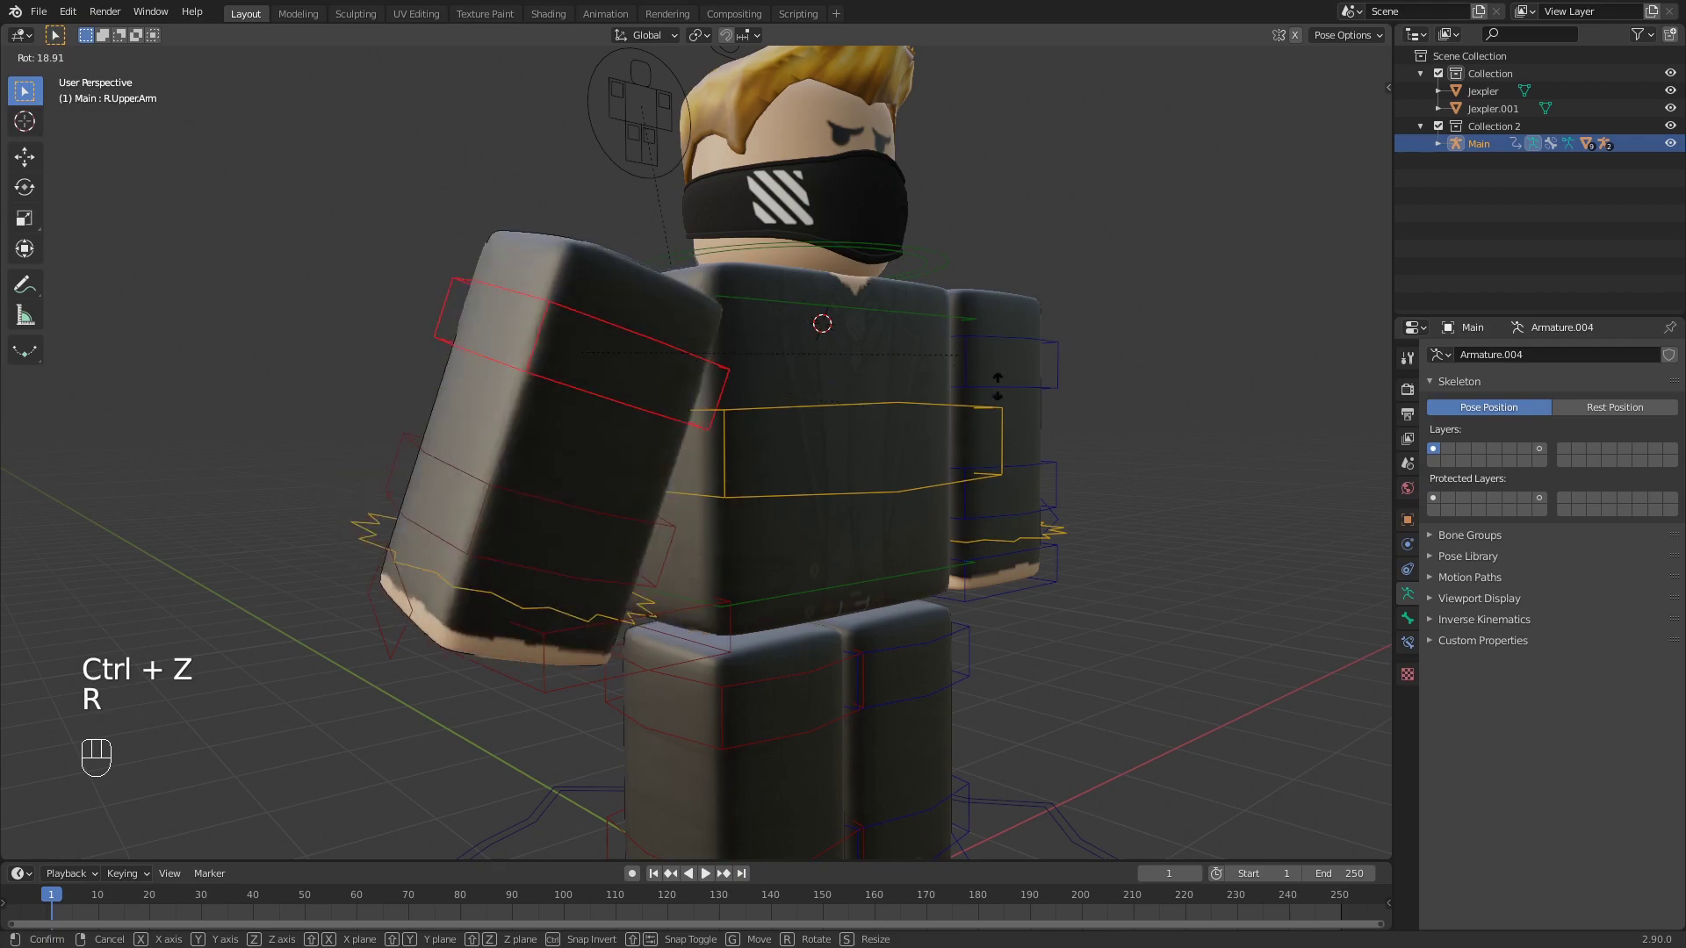
pyautogui.rightClick(557, 351)
pyautogui.moveTo(893, 334); pyautogui.dragTo(850, 357, button='middle')
pyautogui.scroll(-3, 803, 363)
pyautogui.moveTo(936, 317); pyautogui.dragTo(995, 314, button='middle')
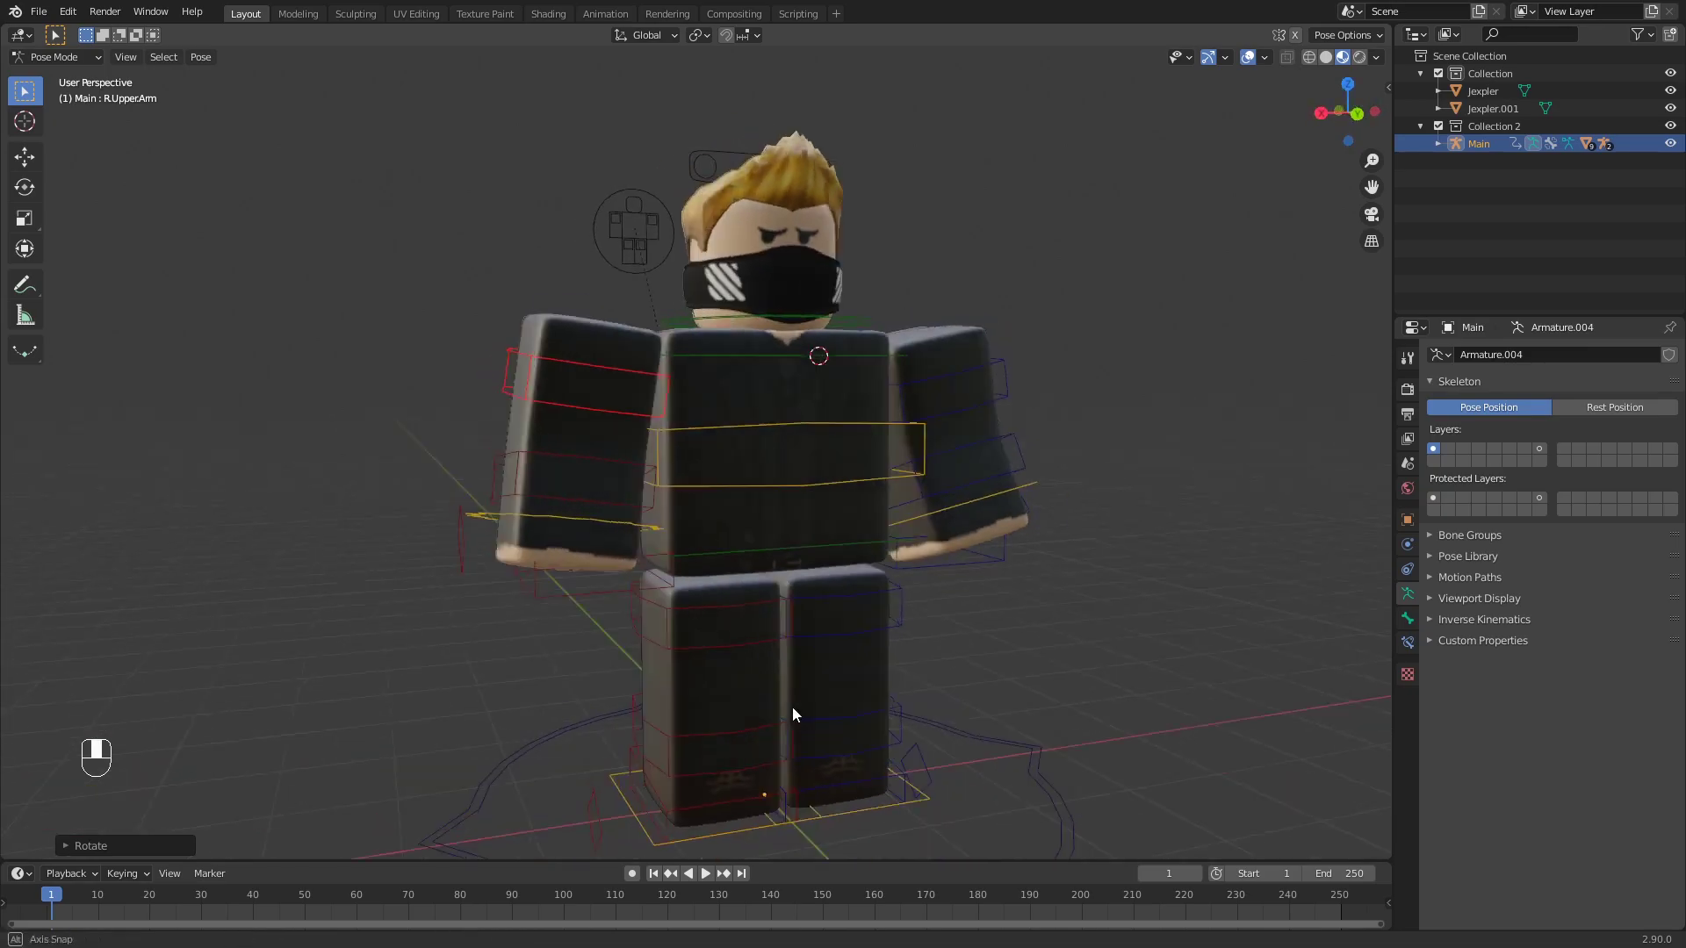
# - Pose the character by rotating the arm, leg and head bones into a relaxed stance with the left leg bent
pyautogui.press('r')
pyautogui.press('r')
pyautogui.press('r')
pyautogui.press('r')
pyautogui.press('r')
pyautogui.press('r')
pyautogui.press('r')
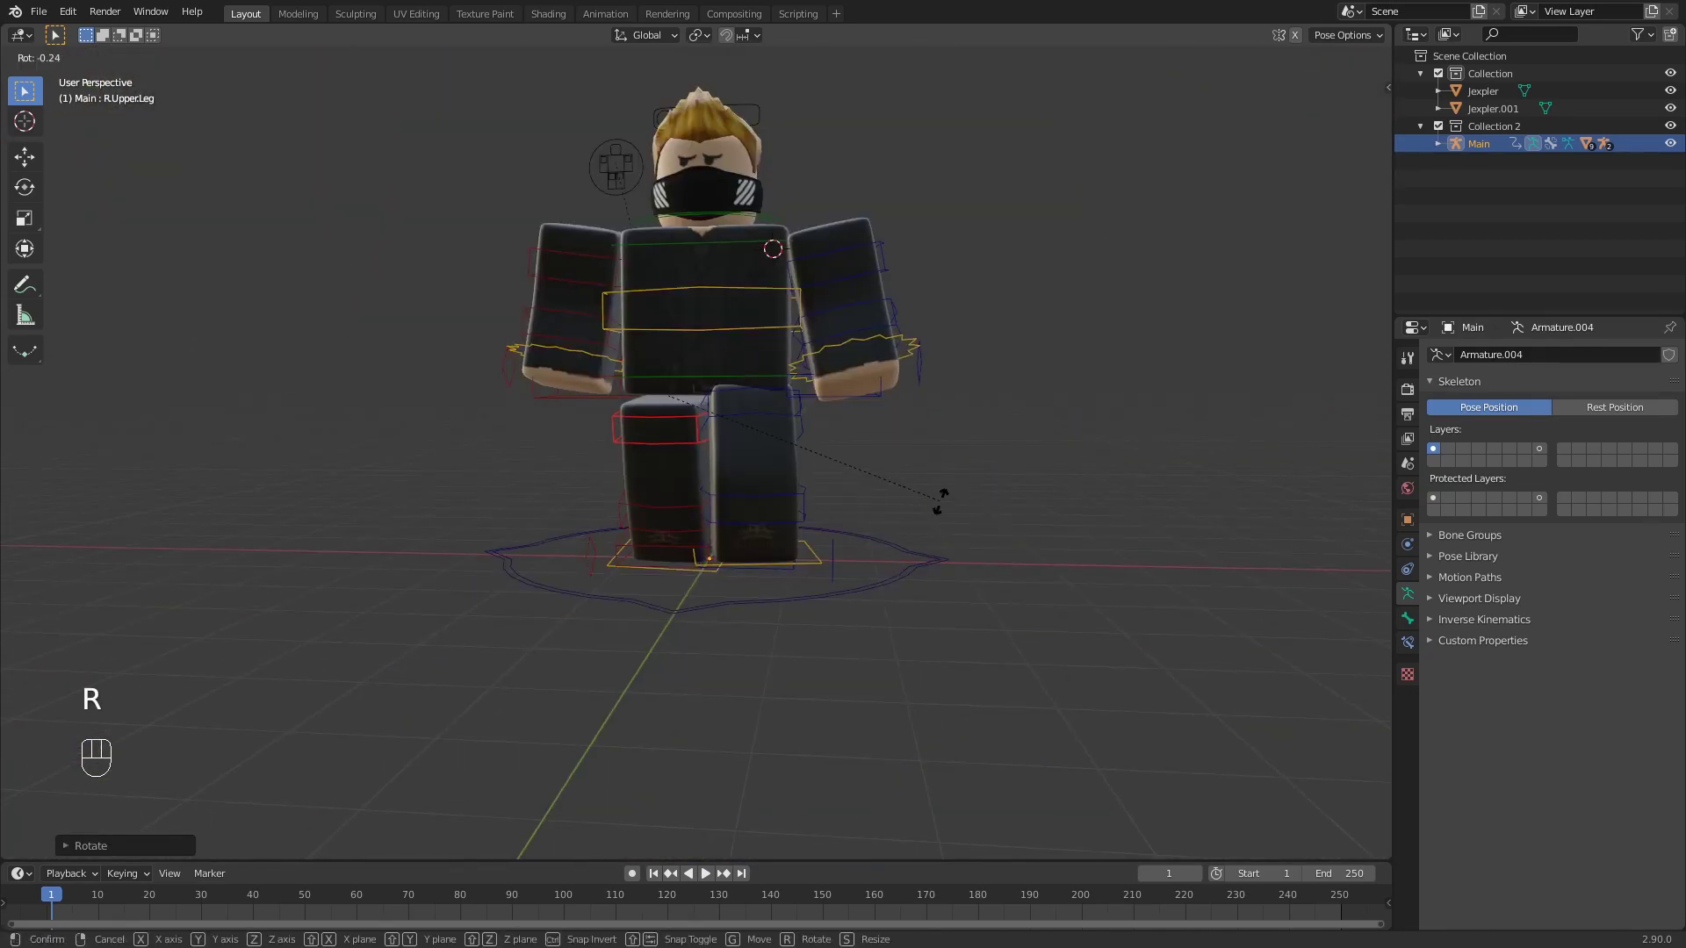
pyautogui.press('r')
pyautogui.press('g')
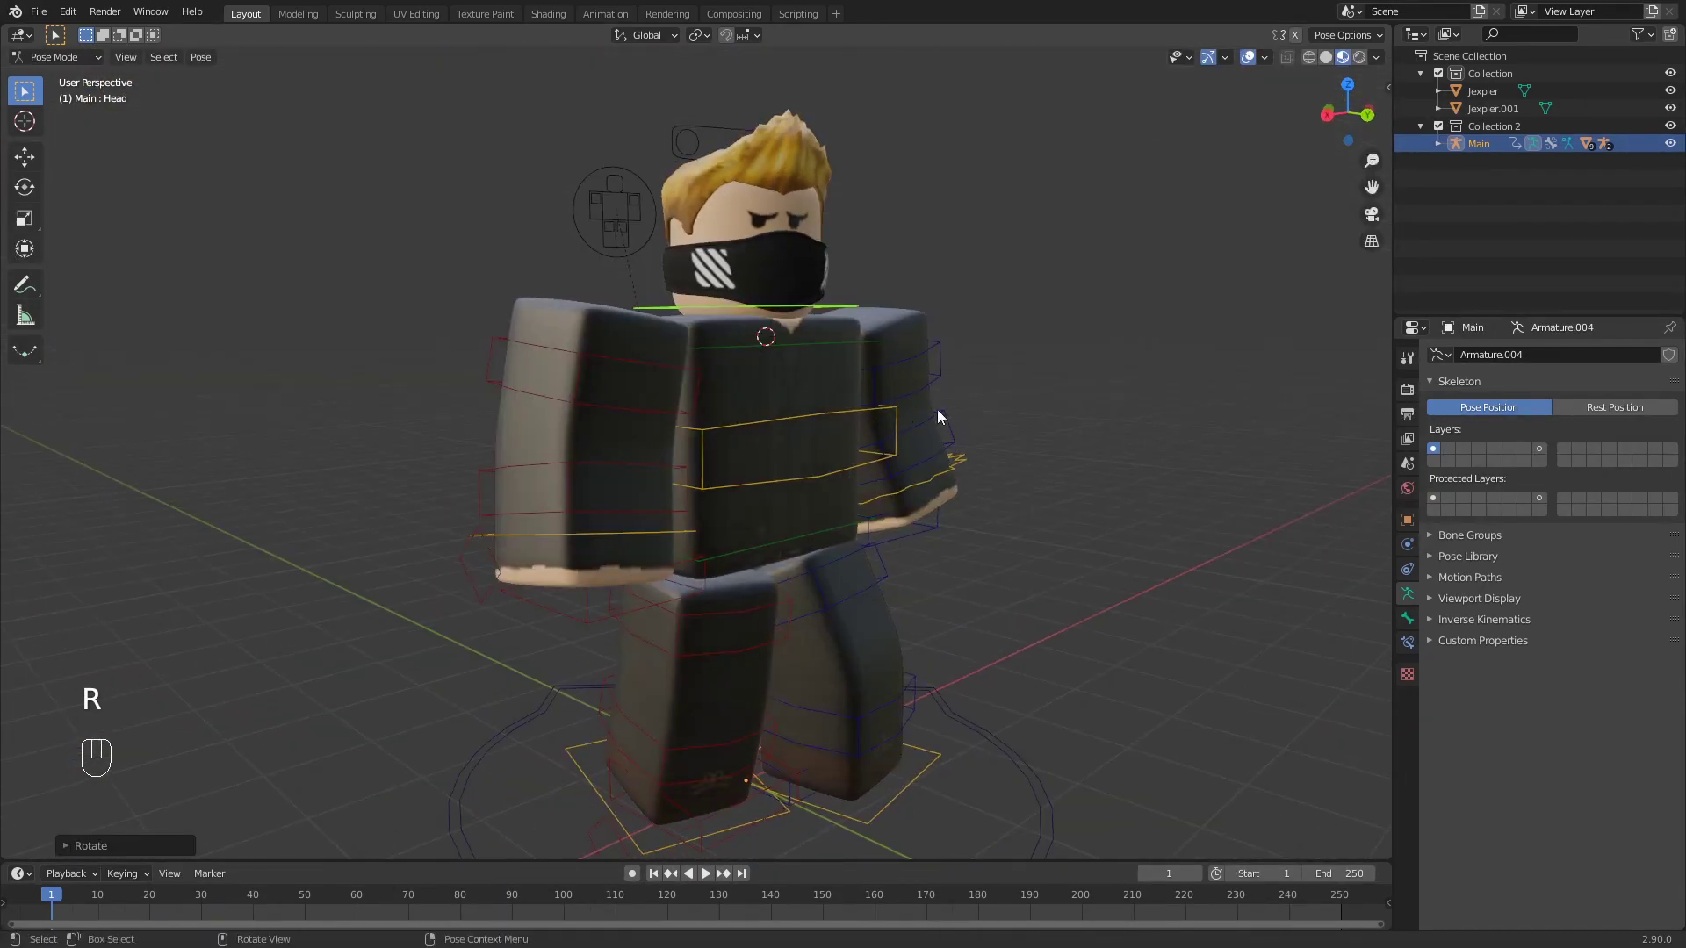
pyautogui.moveTo(938, 411); pyautogui.dragTo(913, 372, button='middle')
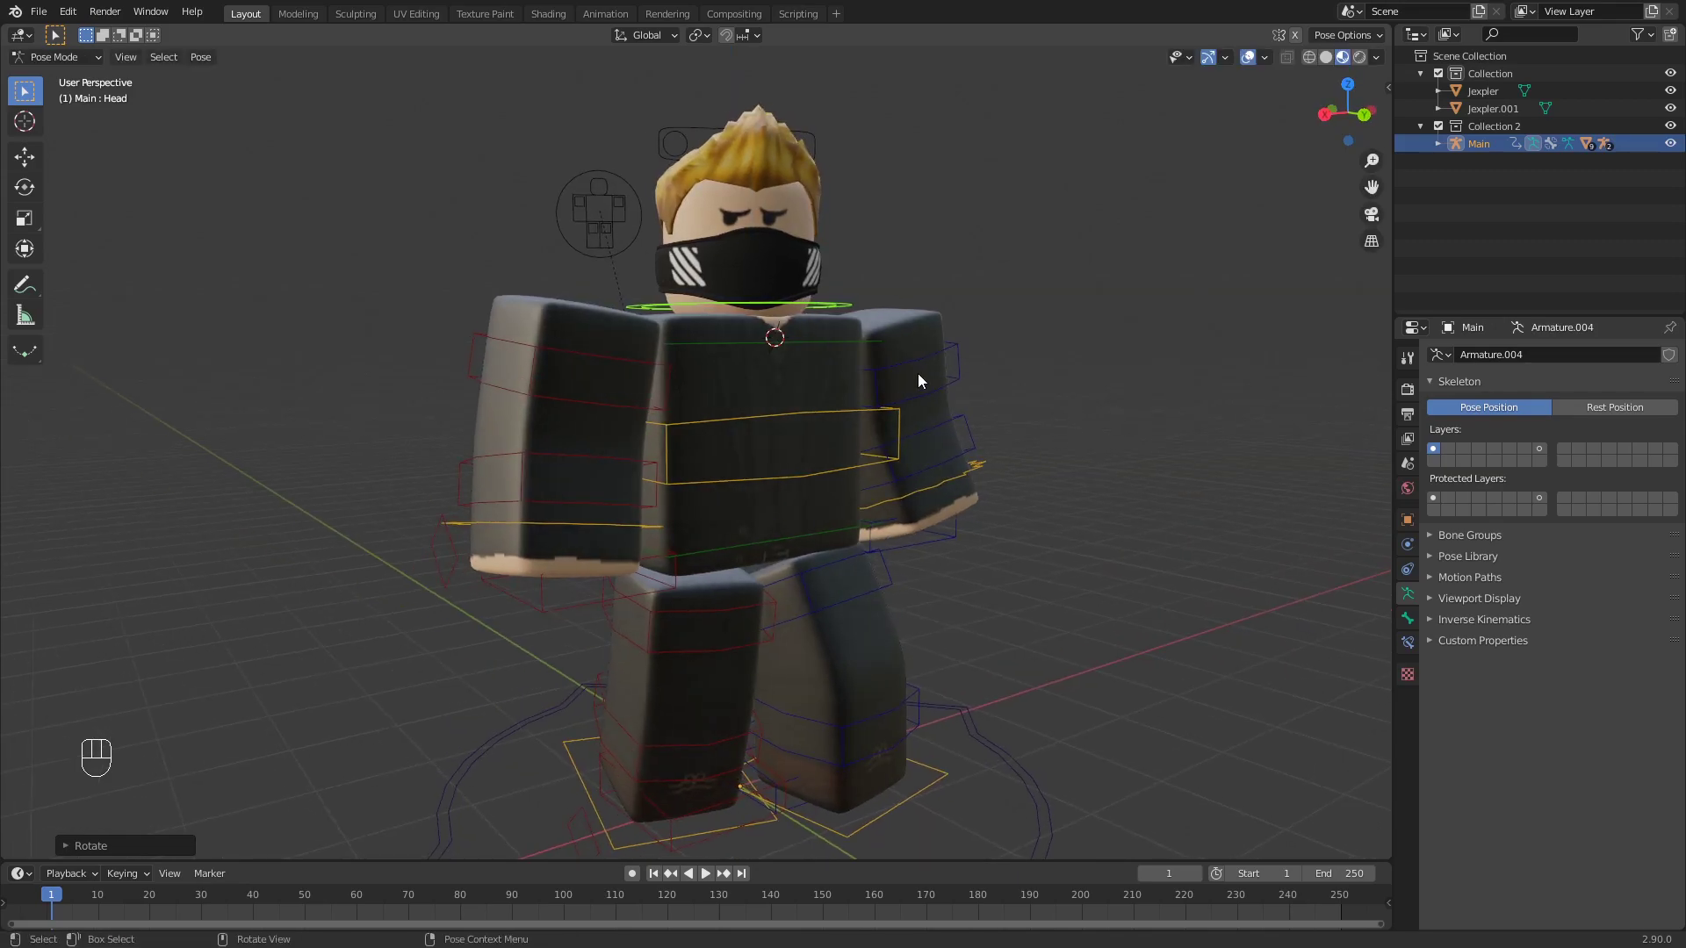
# - Return the Main armature to Object Mode, deselect everything, and bring the whole posed character into view
pyautogui.hotkey('ctrl', 'Tab')
pyautogui.click(1173, 261)
pyautogui.moveTo(1173, 261); pyautogui.dragTo(1105, 239, button='middle')
pyautogui.keyDown('shift'); pyautogui.moveTo(1104, 239); pyautogui.dragTo(913, 479, button='middle'); pyautogui.keyUp('shift')
pyautogui.keyDown('shift'); pyautogui.moveTo(914, 479); pyautogui.dragTo(942, 430, button='middle'); pyautogui.keyUp('shift')
pyautogui.moveTo(941, 430); pyautogui.dragTo(964, 466, button='middle')
pyautogui.scroll(-3, 487, 437)
pyautogui.scroll(4, 961, 366)
pyautogui.scroll(-3, 688, 288)
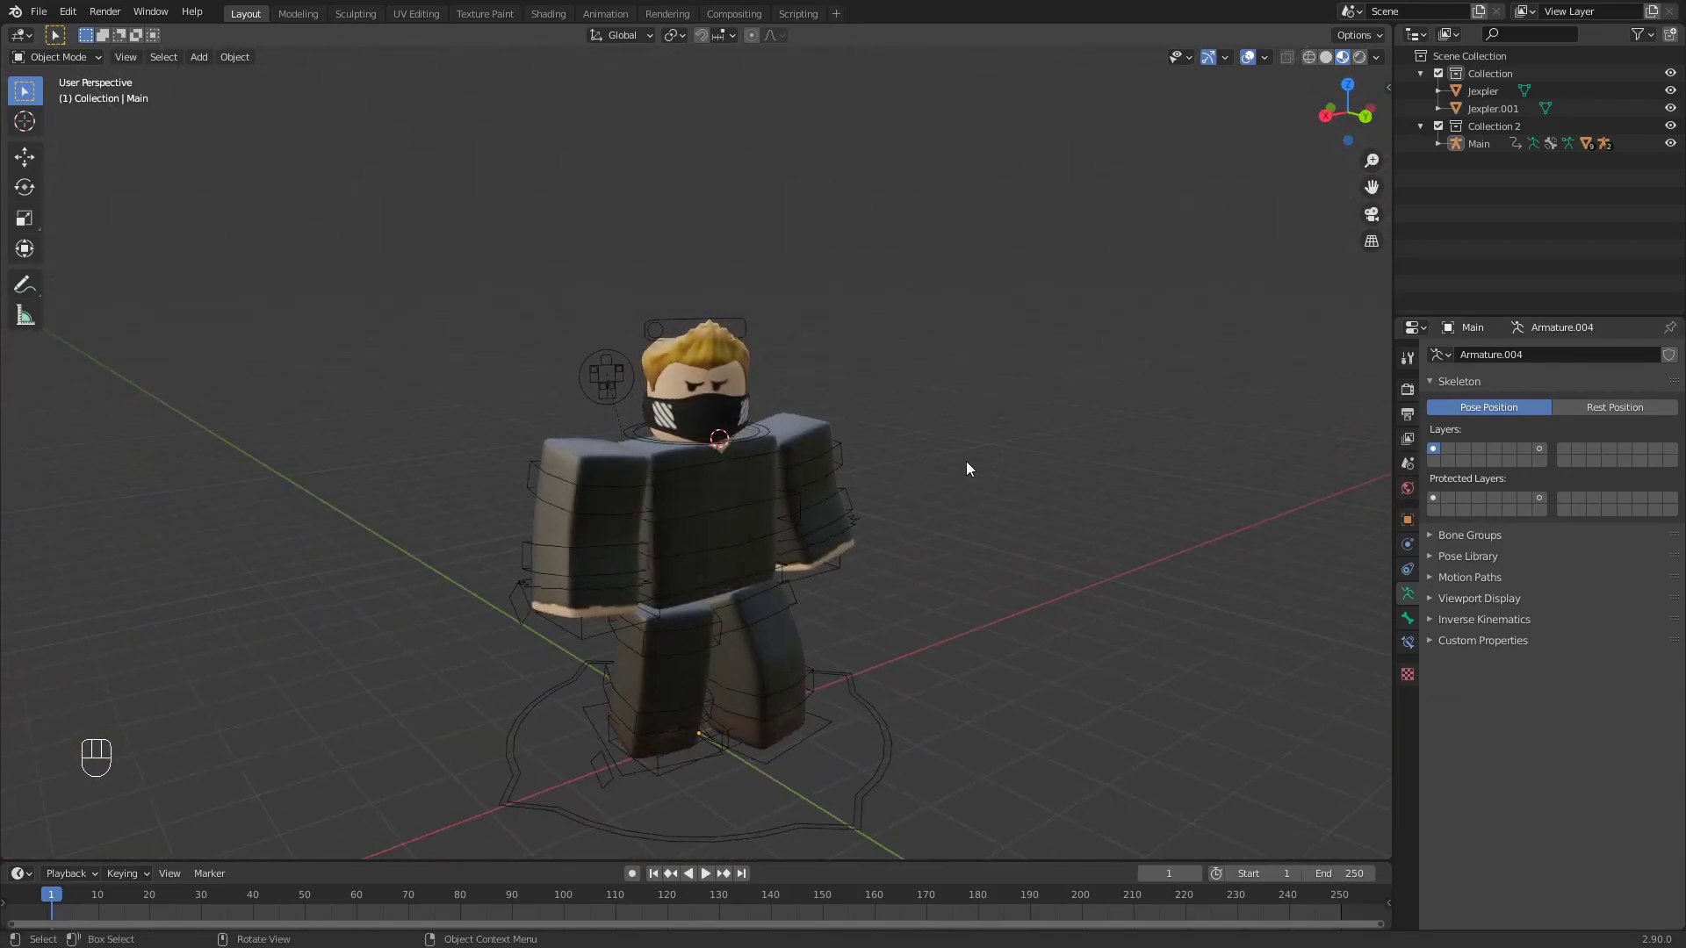
# - Add a camera to the scene and check what it frames by looking through it
pyautogui.hotkey('shift', 'a')
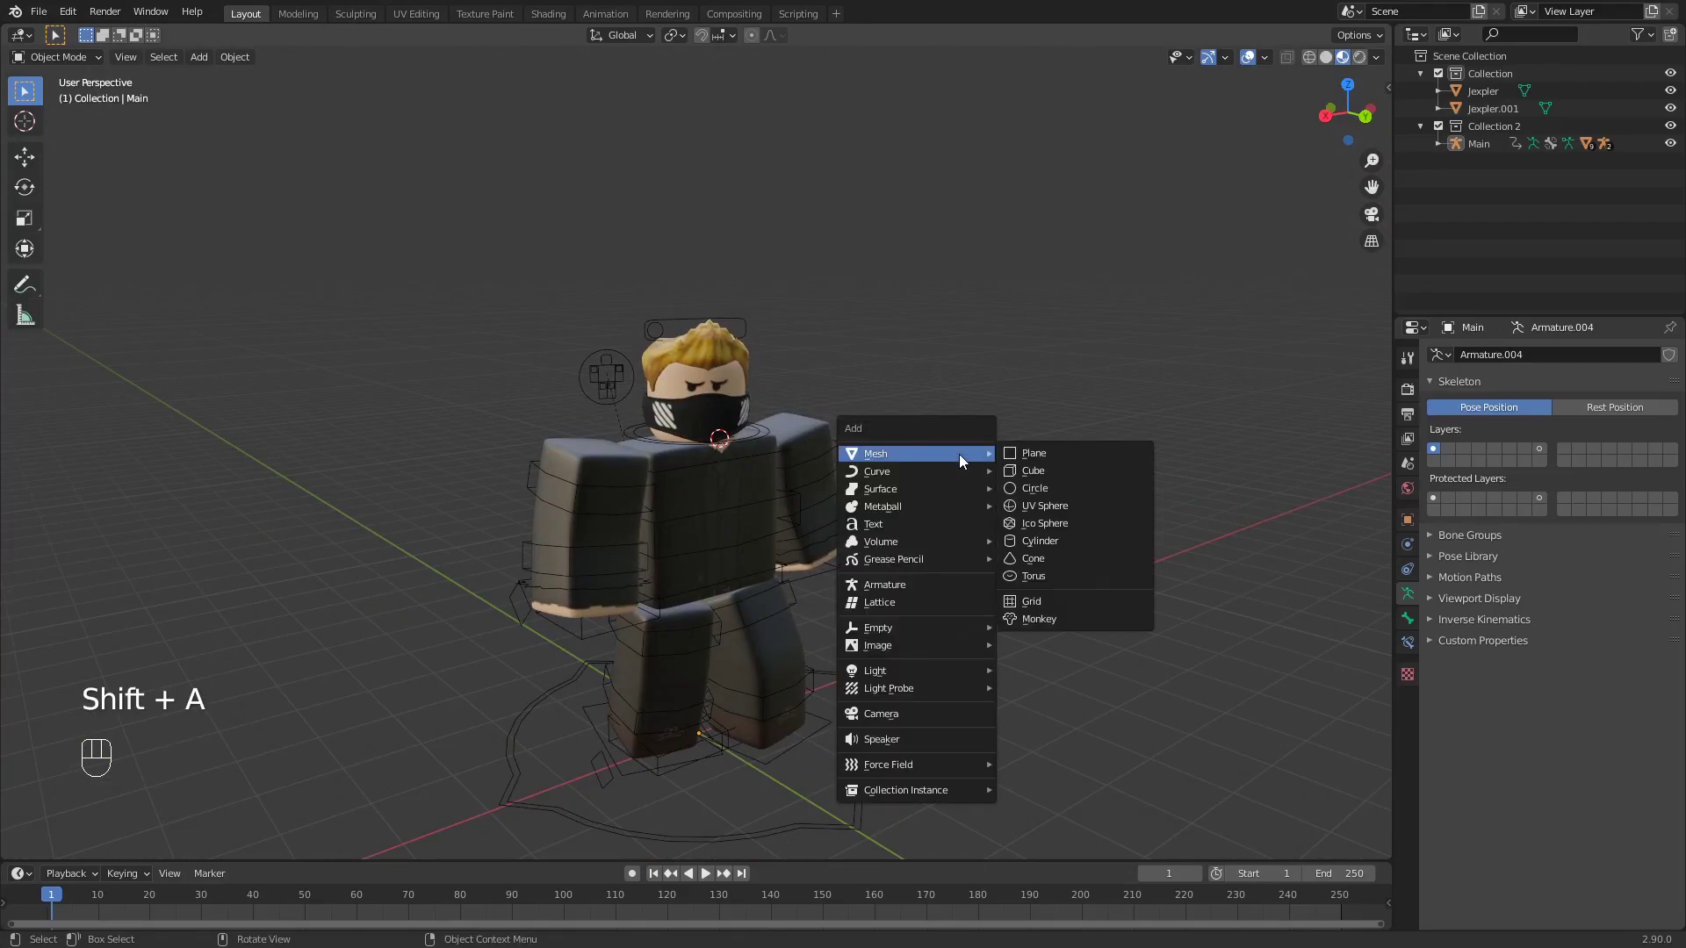
pyautogui.click(934, 709)
pyautogui.moveTo(896, 692); pyautogui.dragTo(580, 528, button='middle')
pyautogui.moveTo(782, 619); pyautogui.dragTo(838, 556, button='middle')
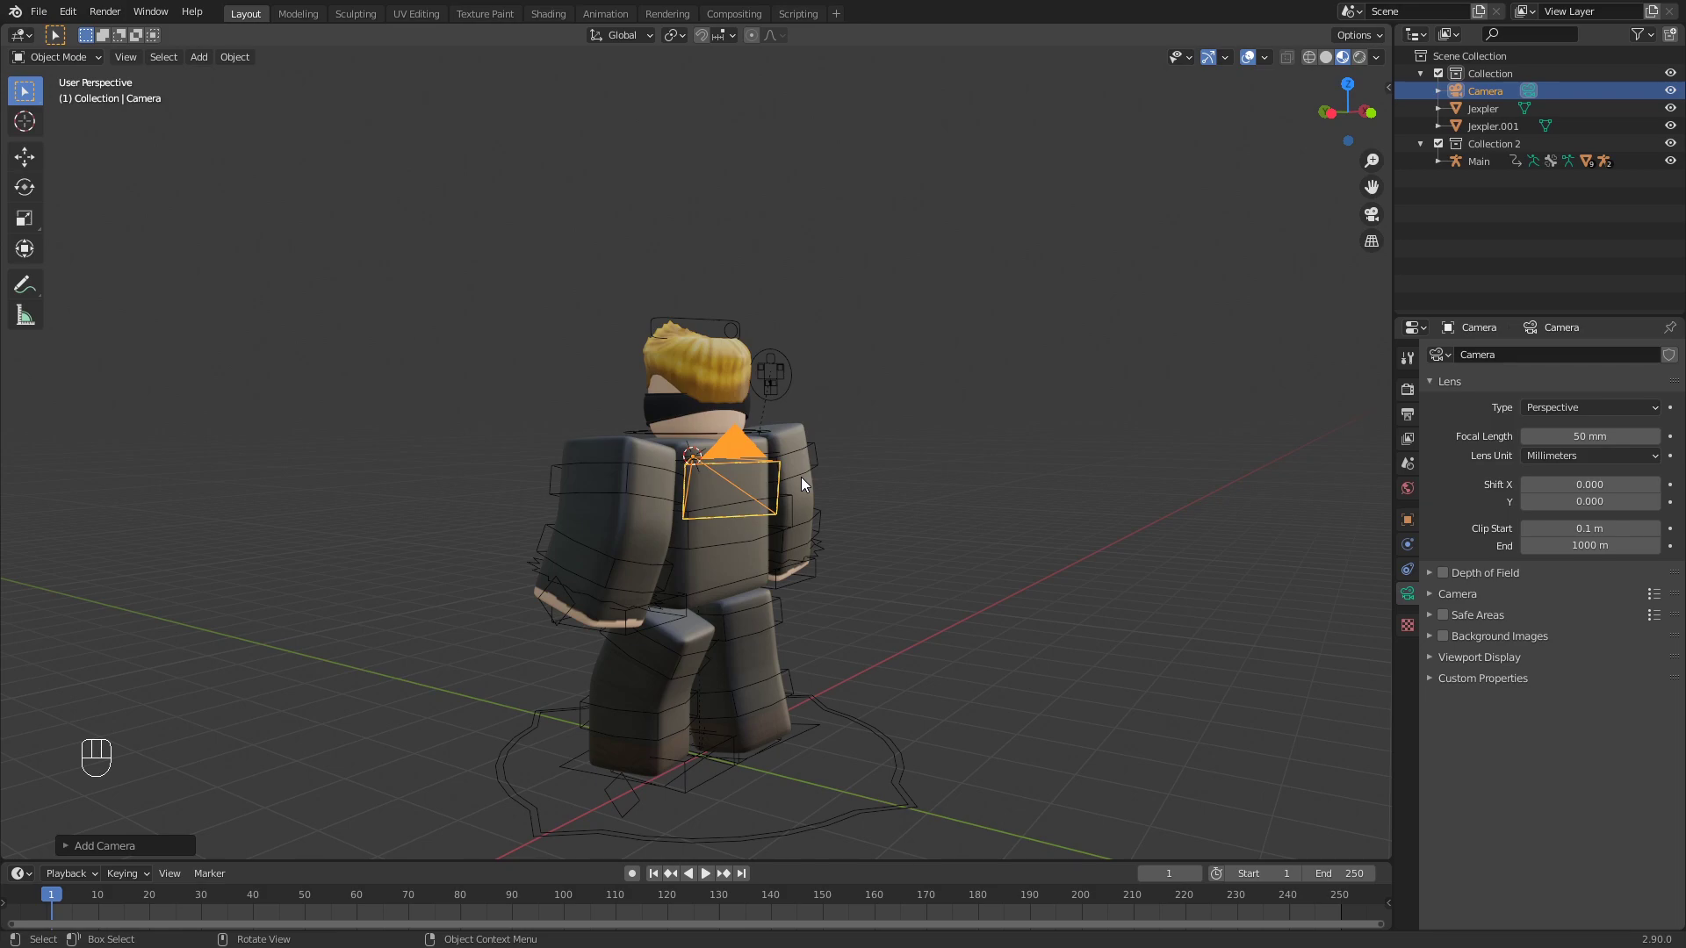
pyautogui.press('KP_0')
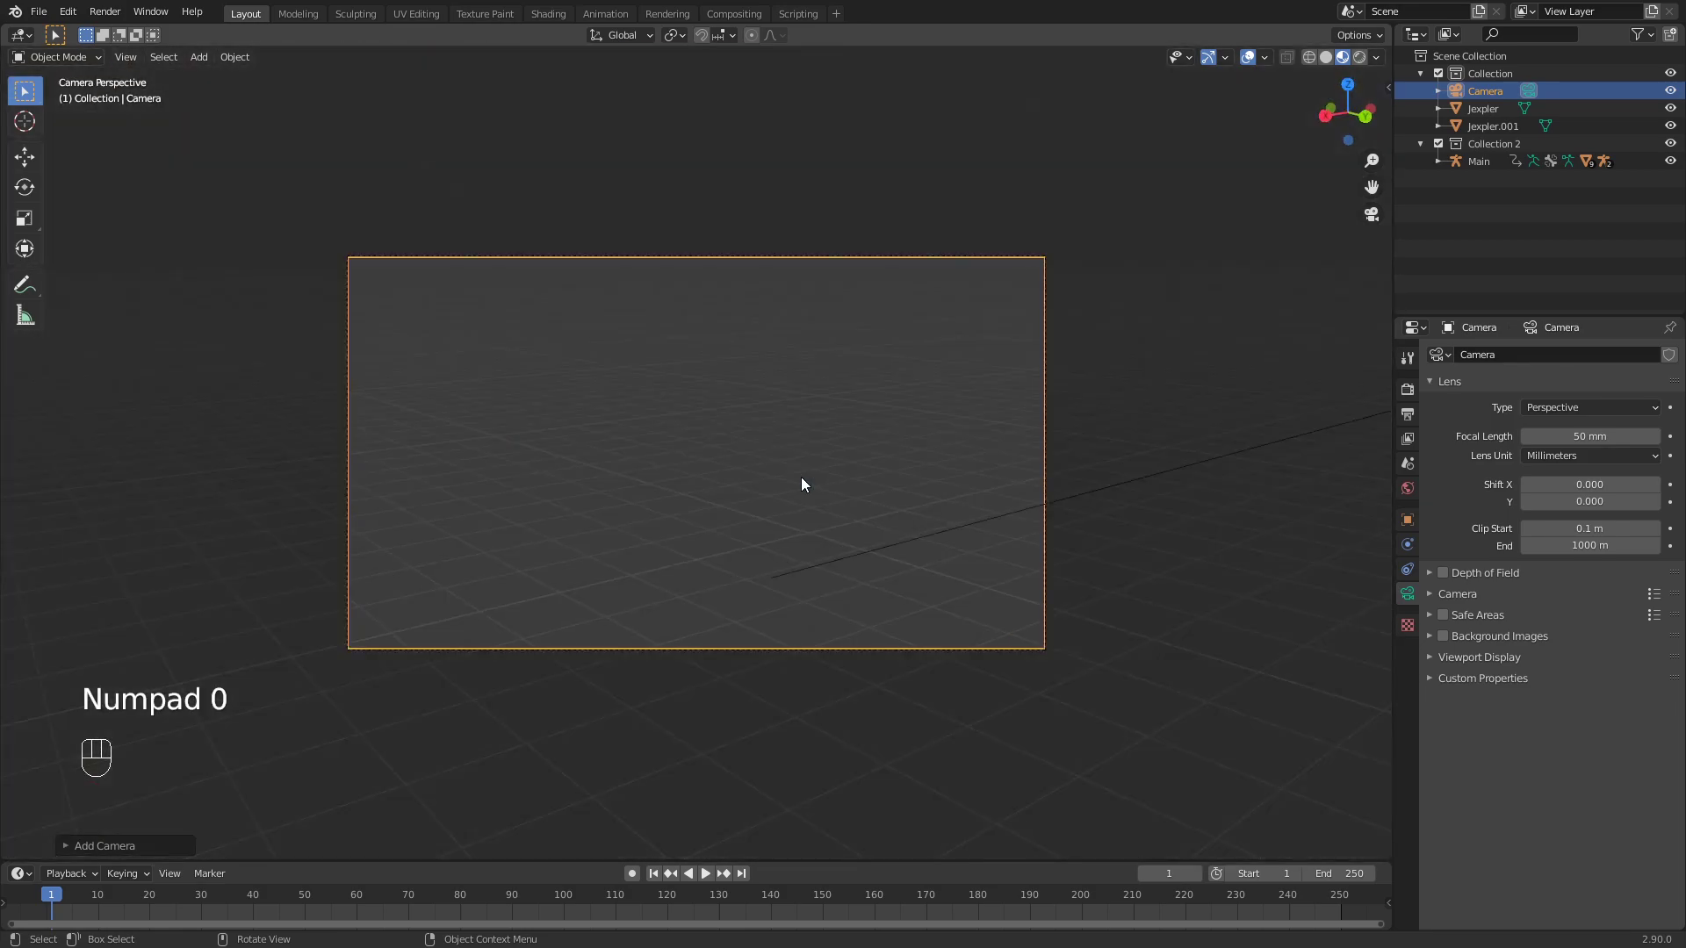
pyautogui.moveTo(1177, 397); pyautogui.dragTo(1426, 209, button='middle')
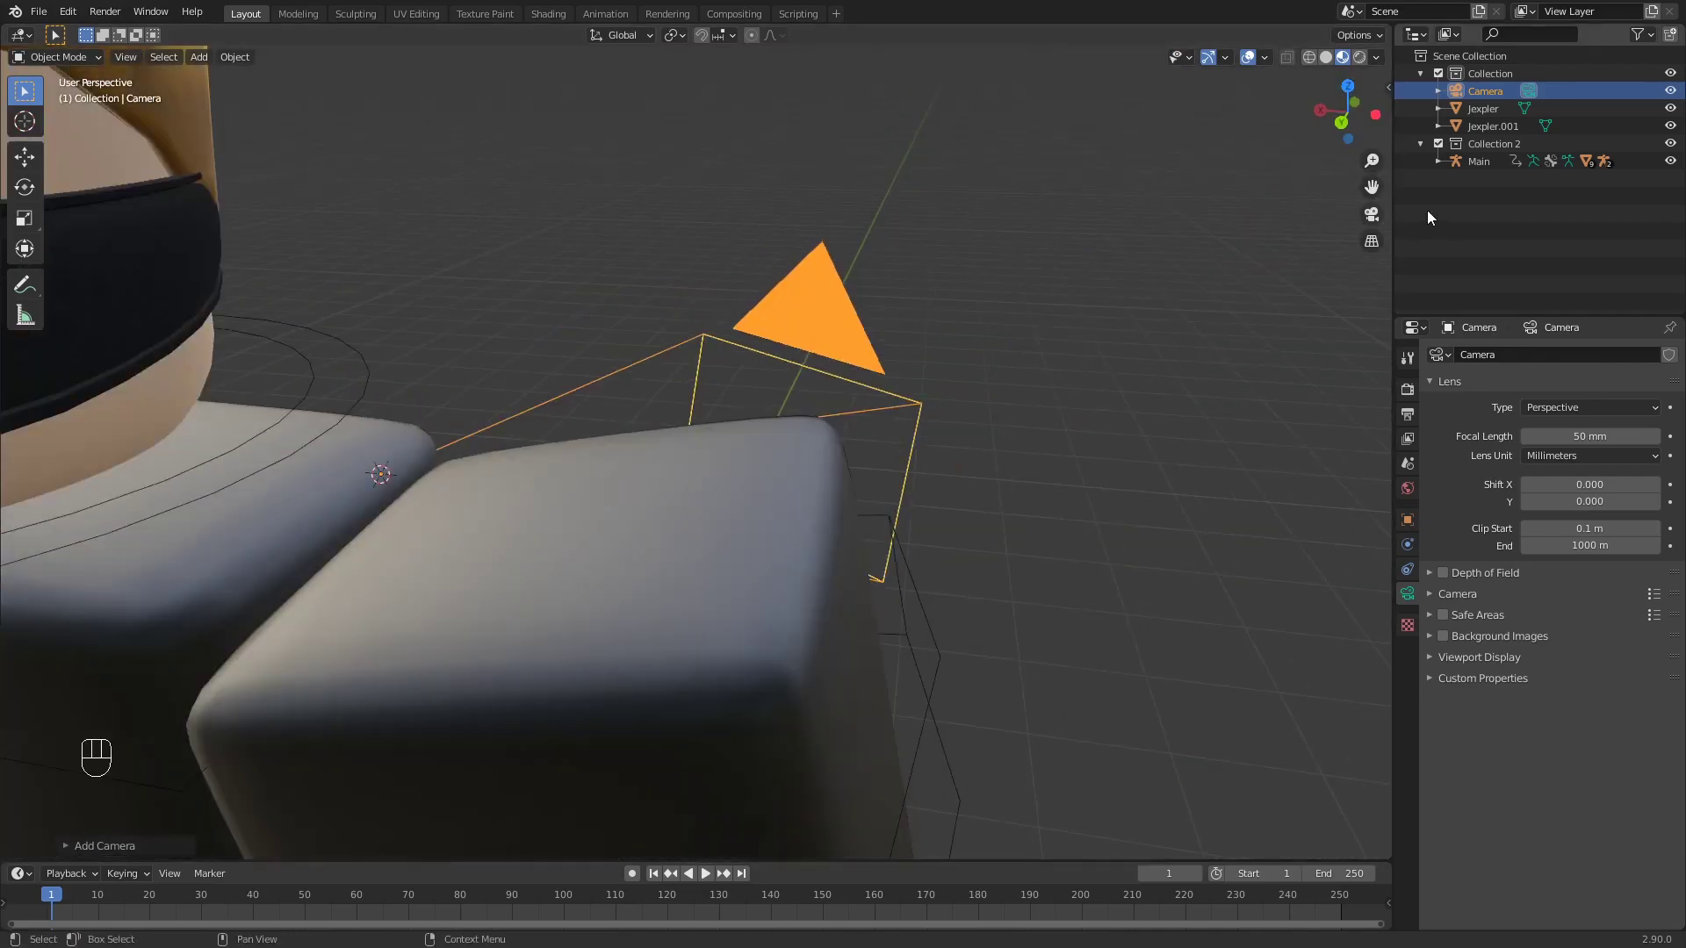
pyautogui.click(1372, 216)
# - Try moving the camera manually beside the character
pyautogui.moveTo(1156, 351); pyautogui.dragTo(897, 376, button='middle')
pyautogui.scroll(-8, 825, 347)
pyautogui.moveTo(803, 330); pyautogui.dragTo(1075, 292, button='middle')
pyautogui.scroll(-3, 879, 277)
pyautogui.press('g')
pyautogui.rightClick(1230, 263)
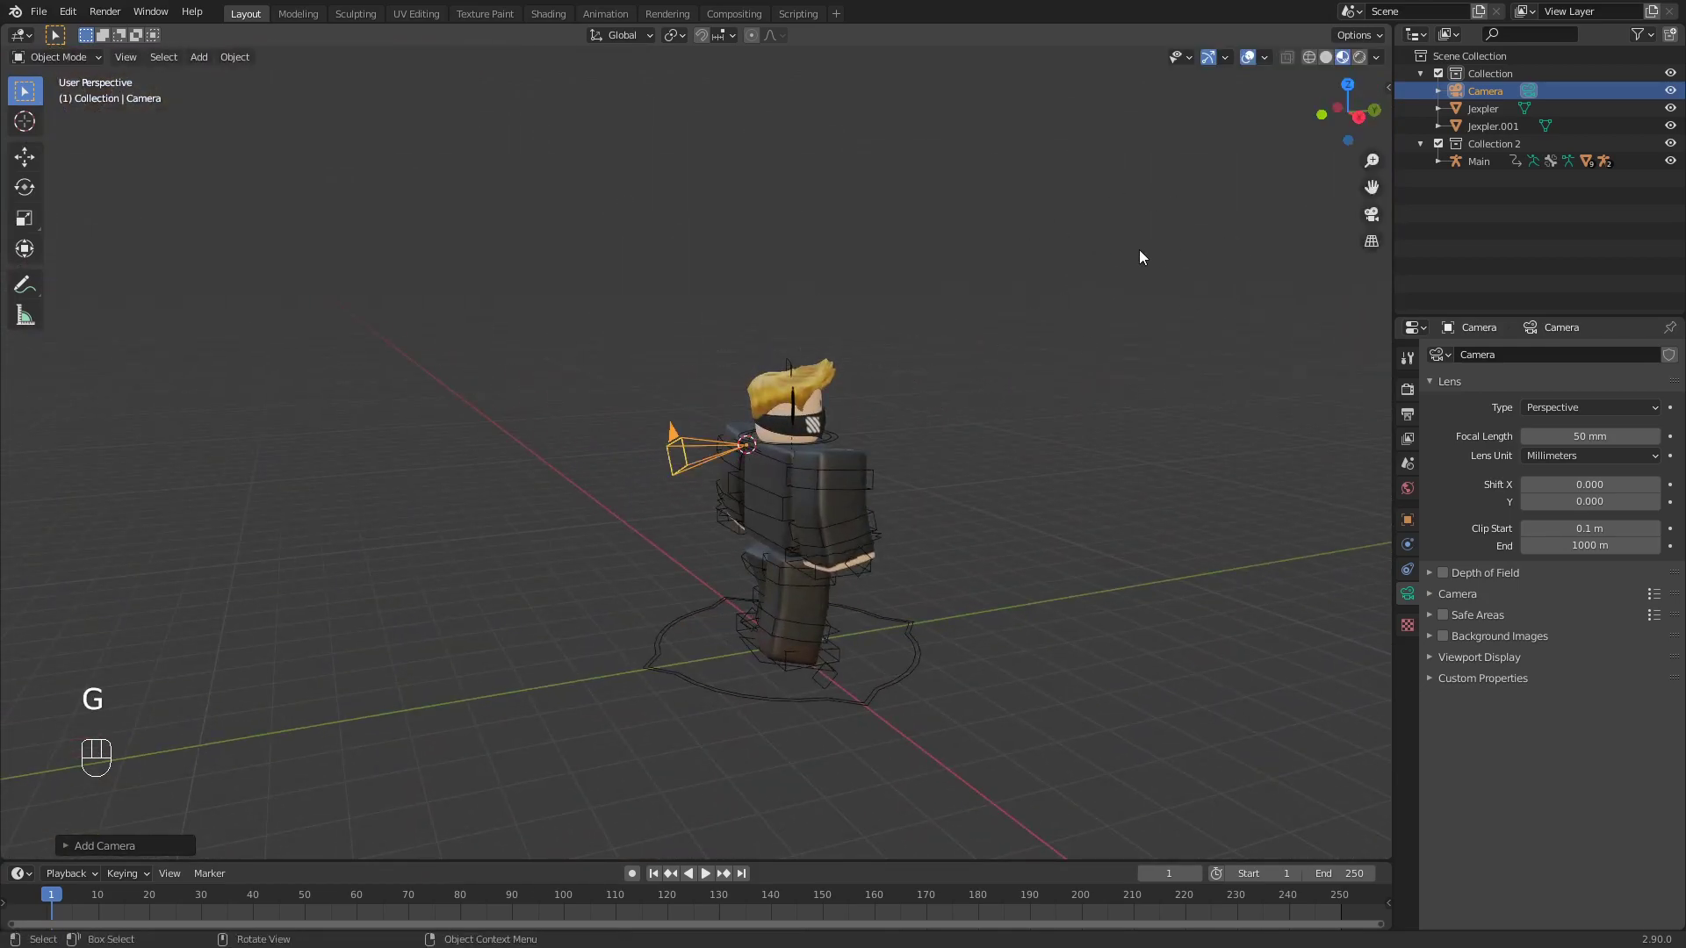
# - Face the character's front at a slight angle and align the camera to the current view
pyautogui.moveTo(1159, 251); pyautogui.dragTo(953, 259, button='middle')
pyautogui.moveTo(914, 319); pyautogui.dragTo(937, 305, button='middle')
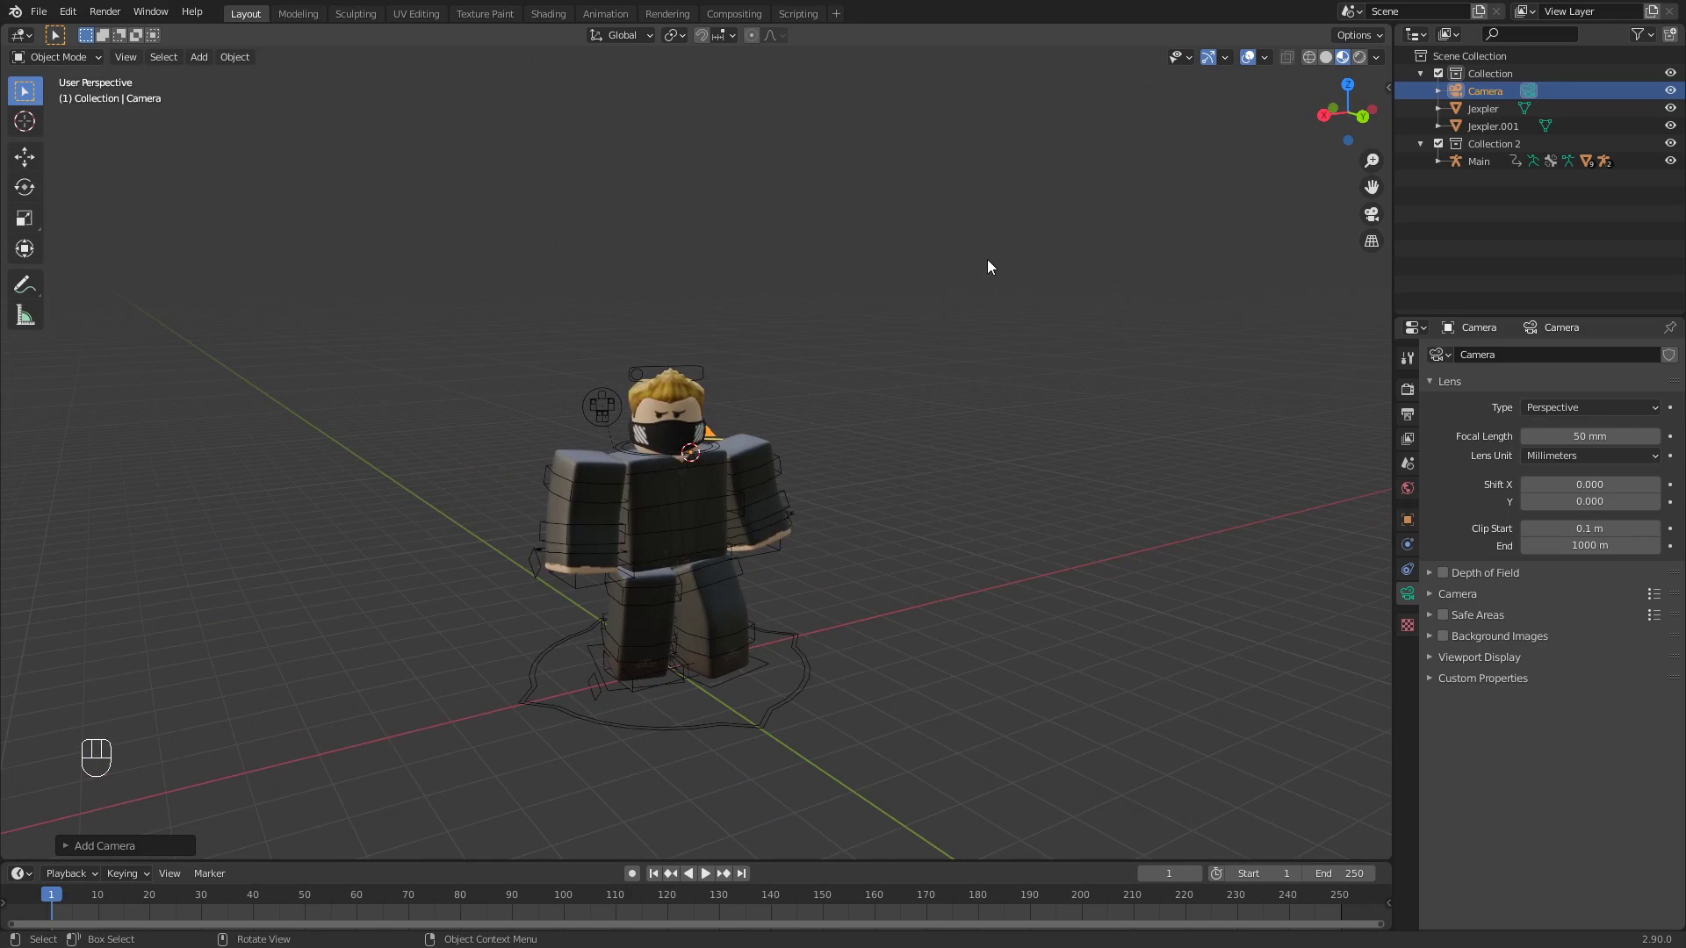
pyautogui.scroll(4, 782, 293)
pyautogui.moveTo(784, 311); pyautogui.dragTo(866, 339, button='middle')
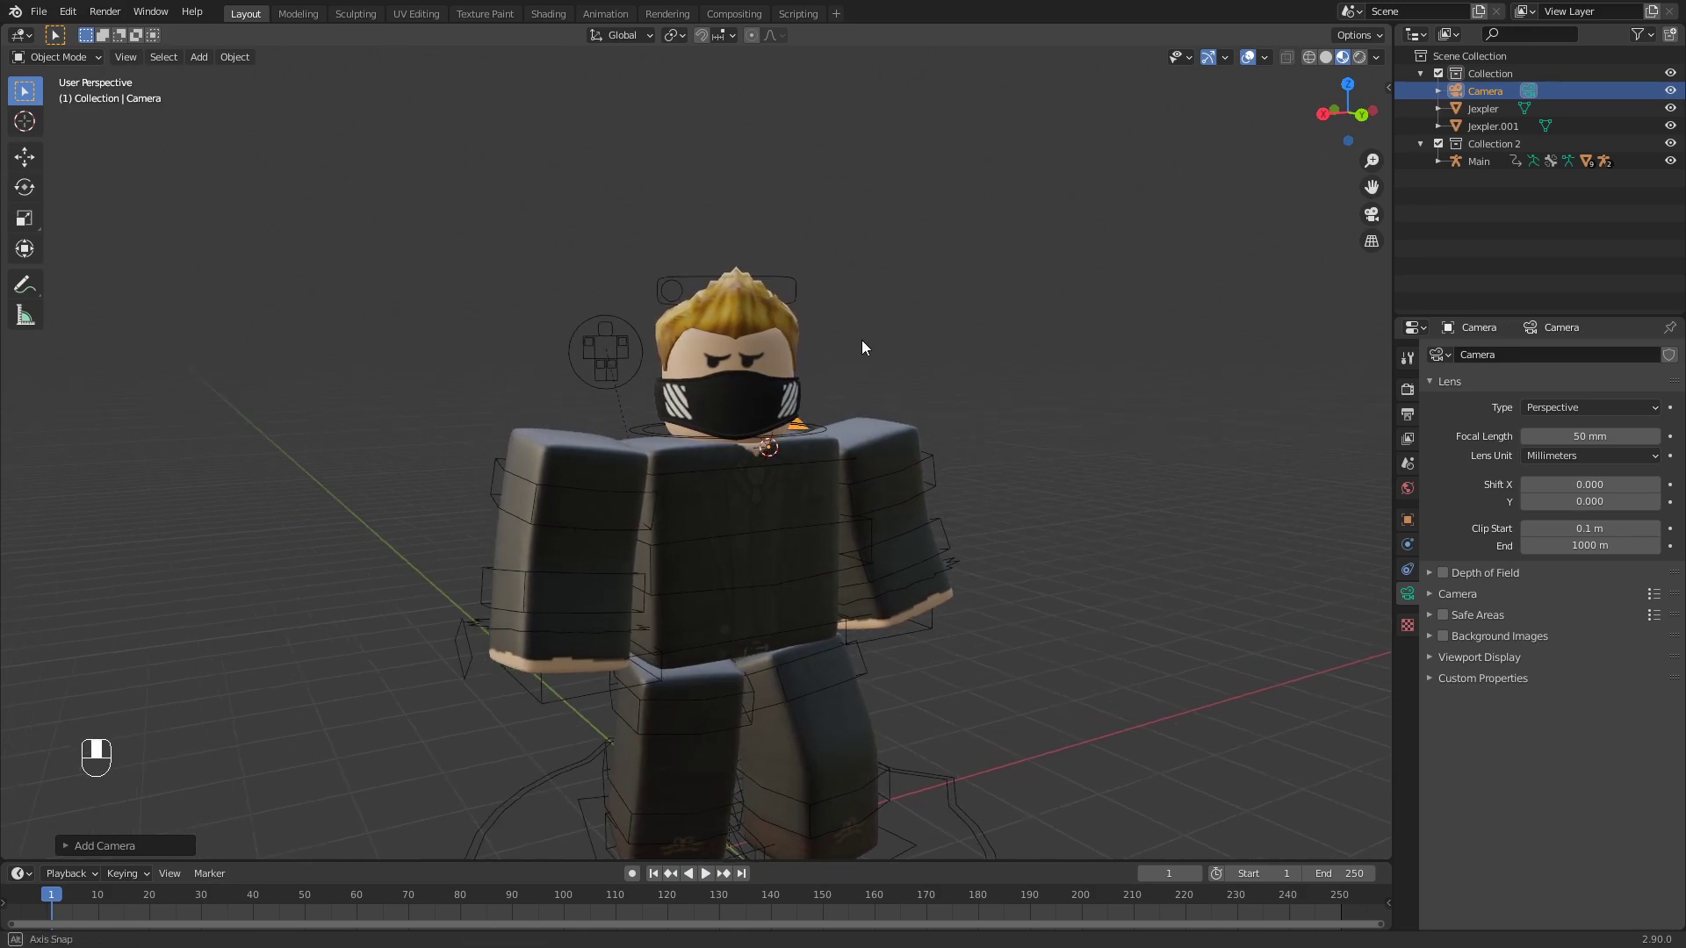
pyautogui.press('ctrl+alt+KP_0')
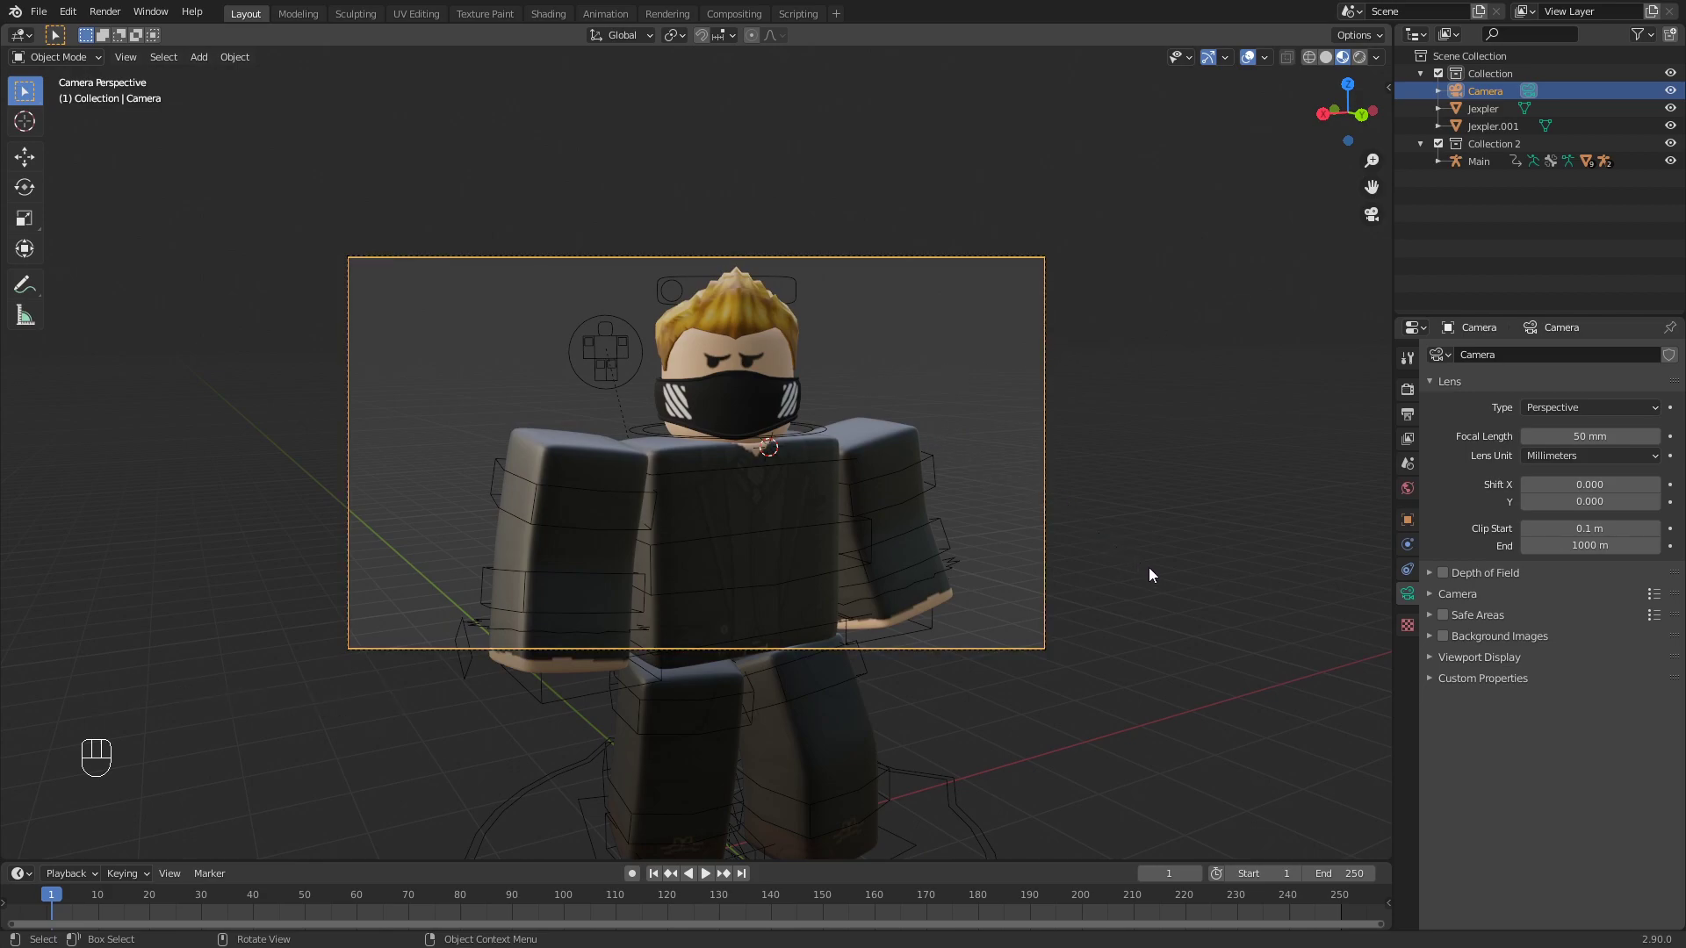
# - Lock the camera to the view so that navigating the viewport moves it
pyautogui.moveTo(1151, 569); pyautogui.dragTo(1143, 570, button='middle')
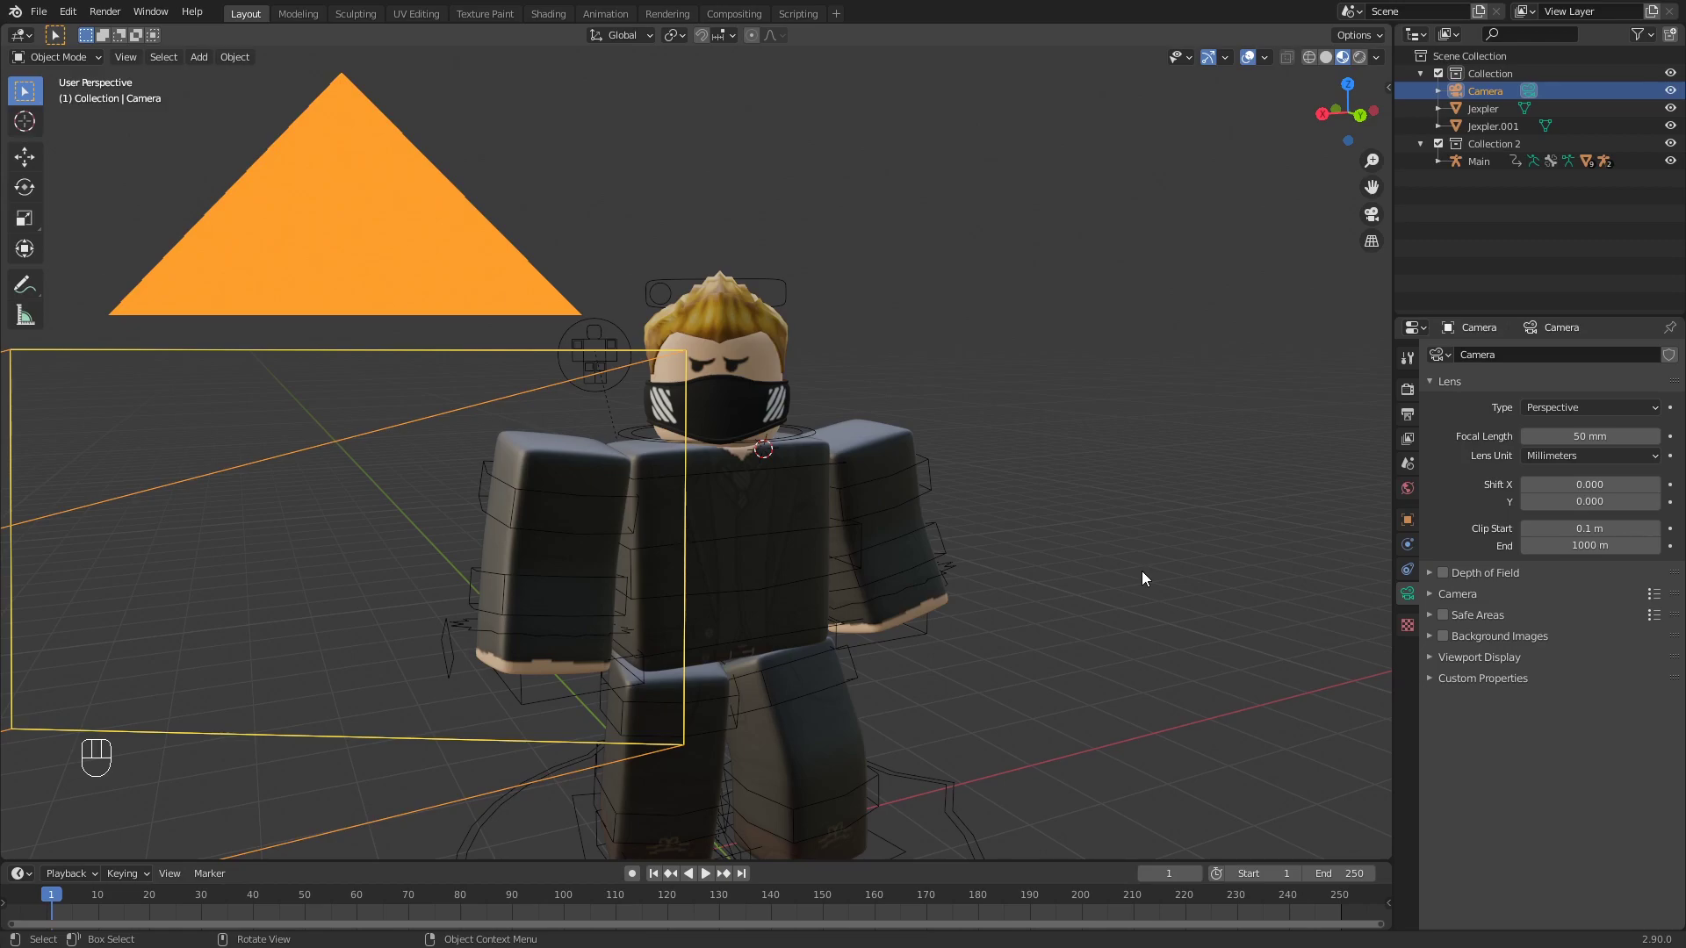
pyautogui.press('n')
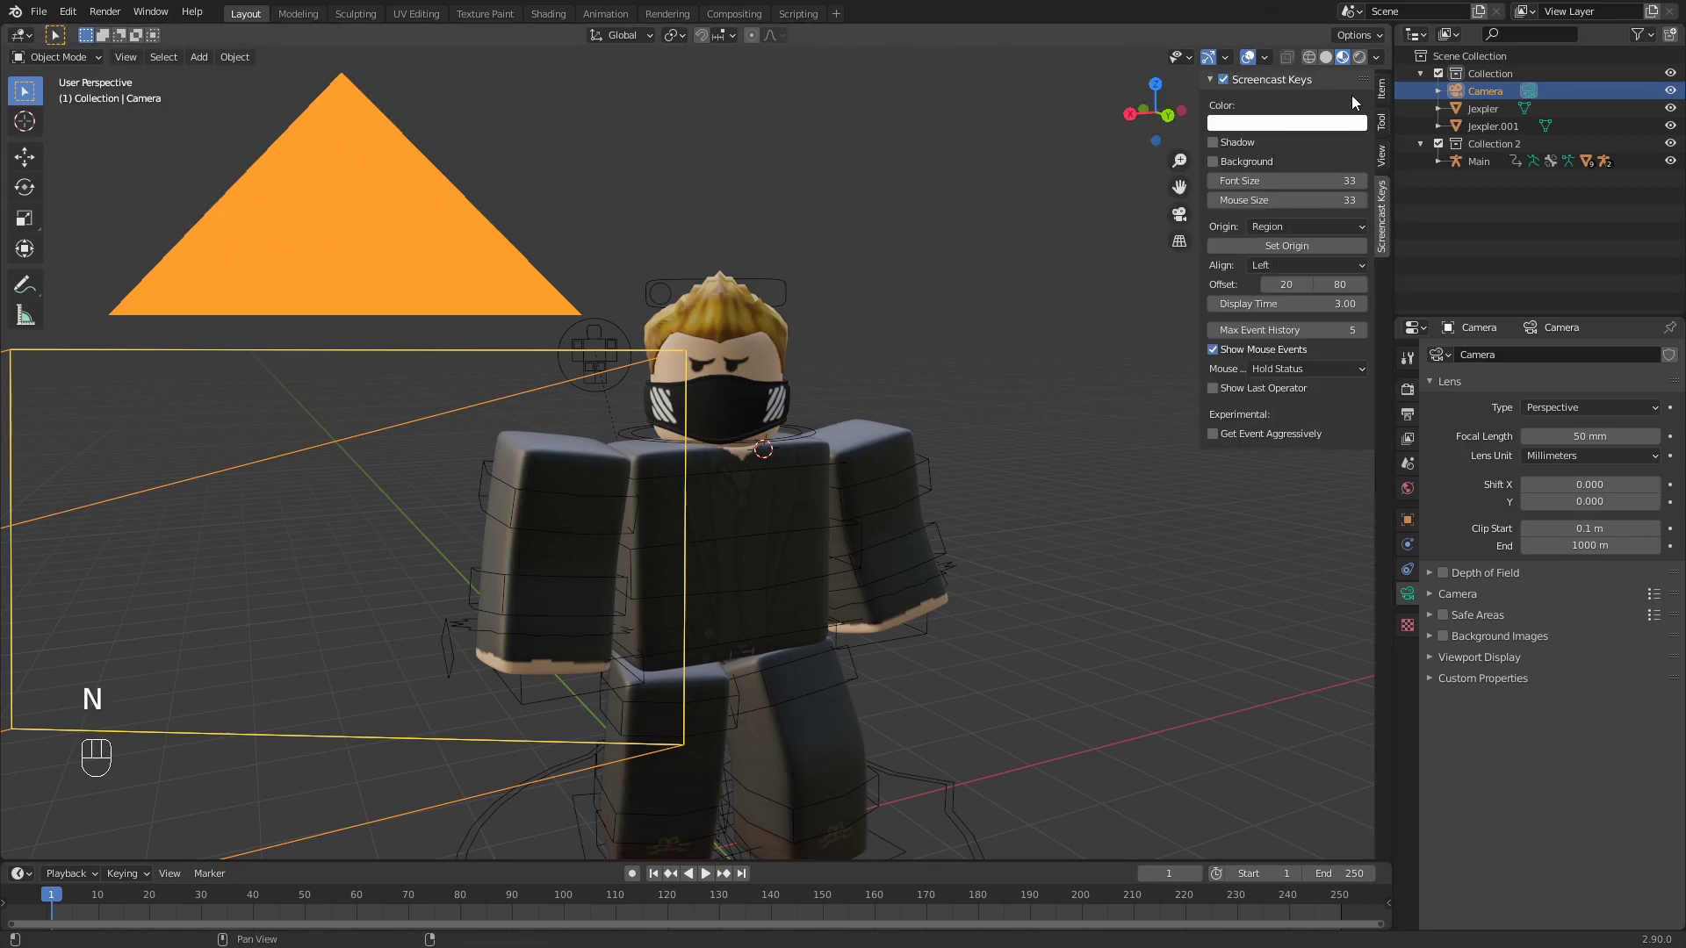
pyautogui.click(1383, 88)
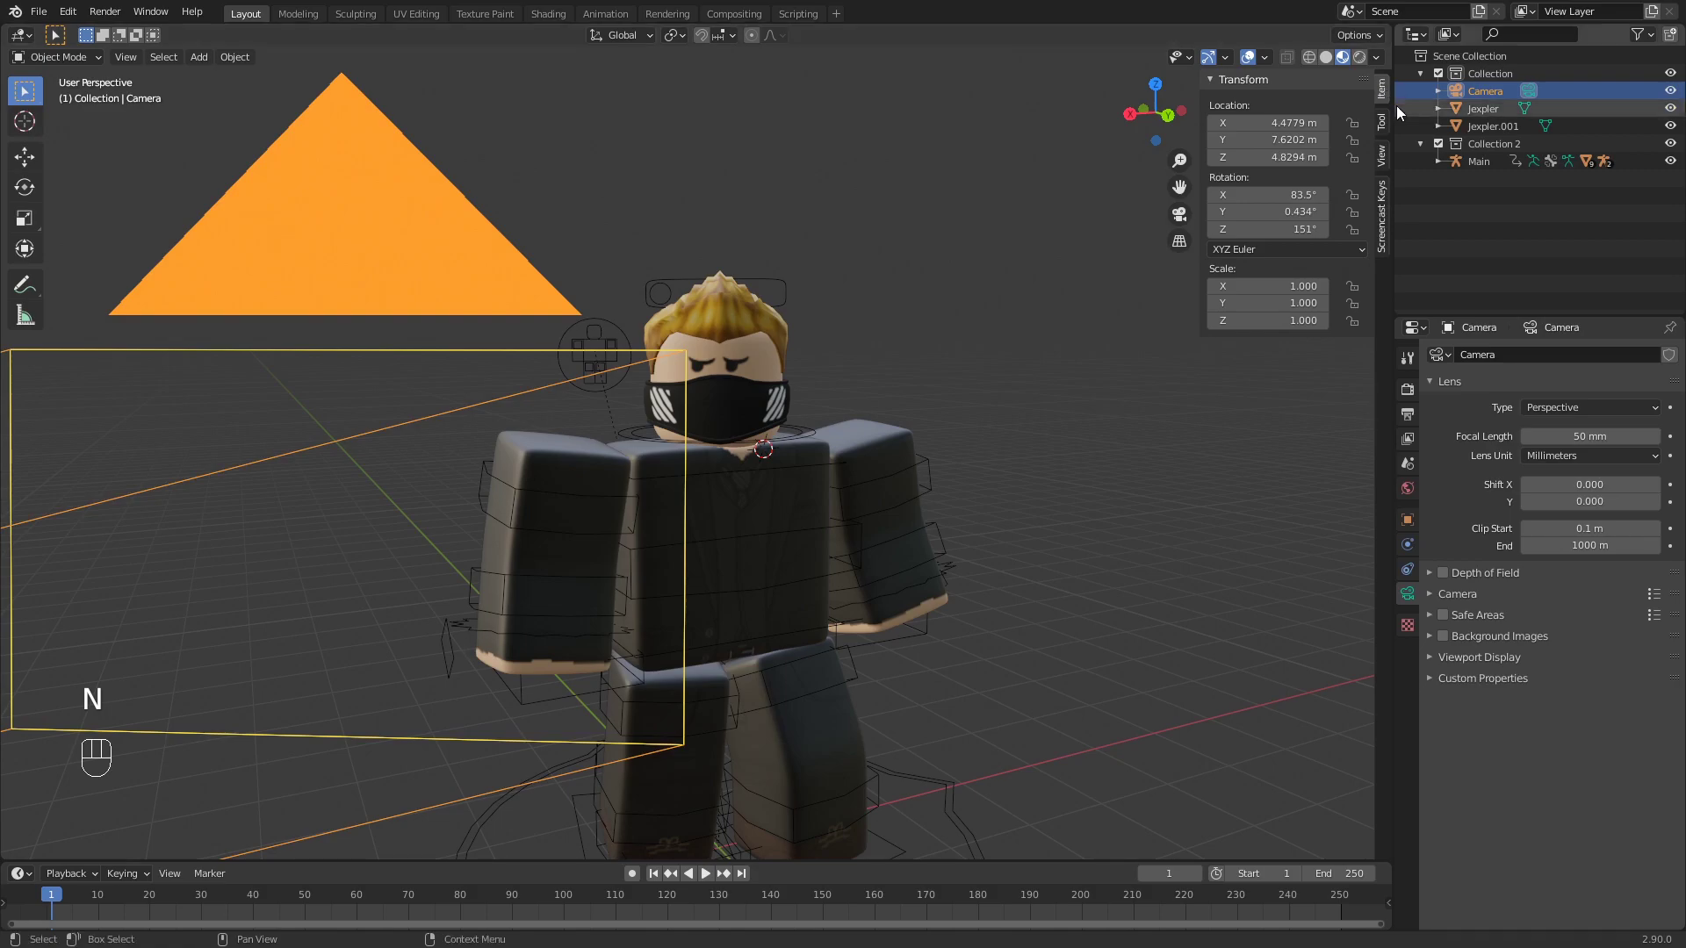
pyautogui.click(1384, 156)
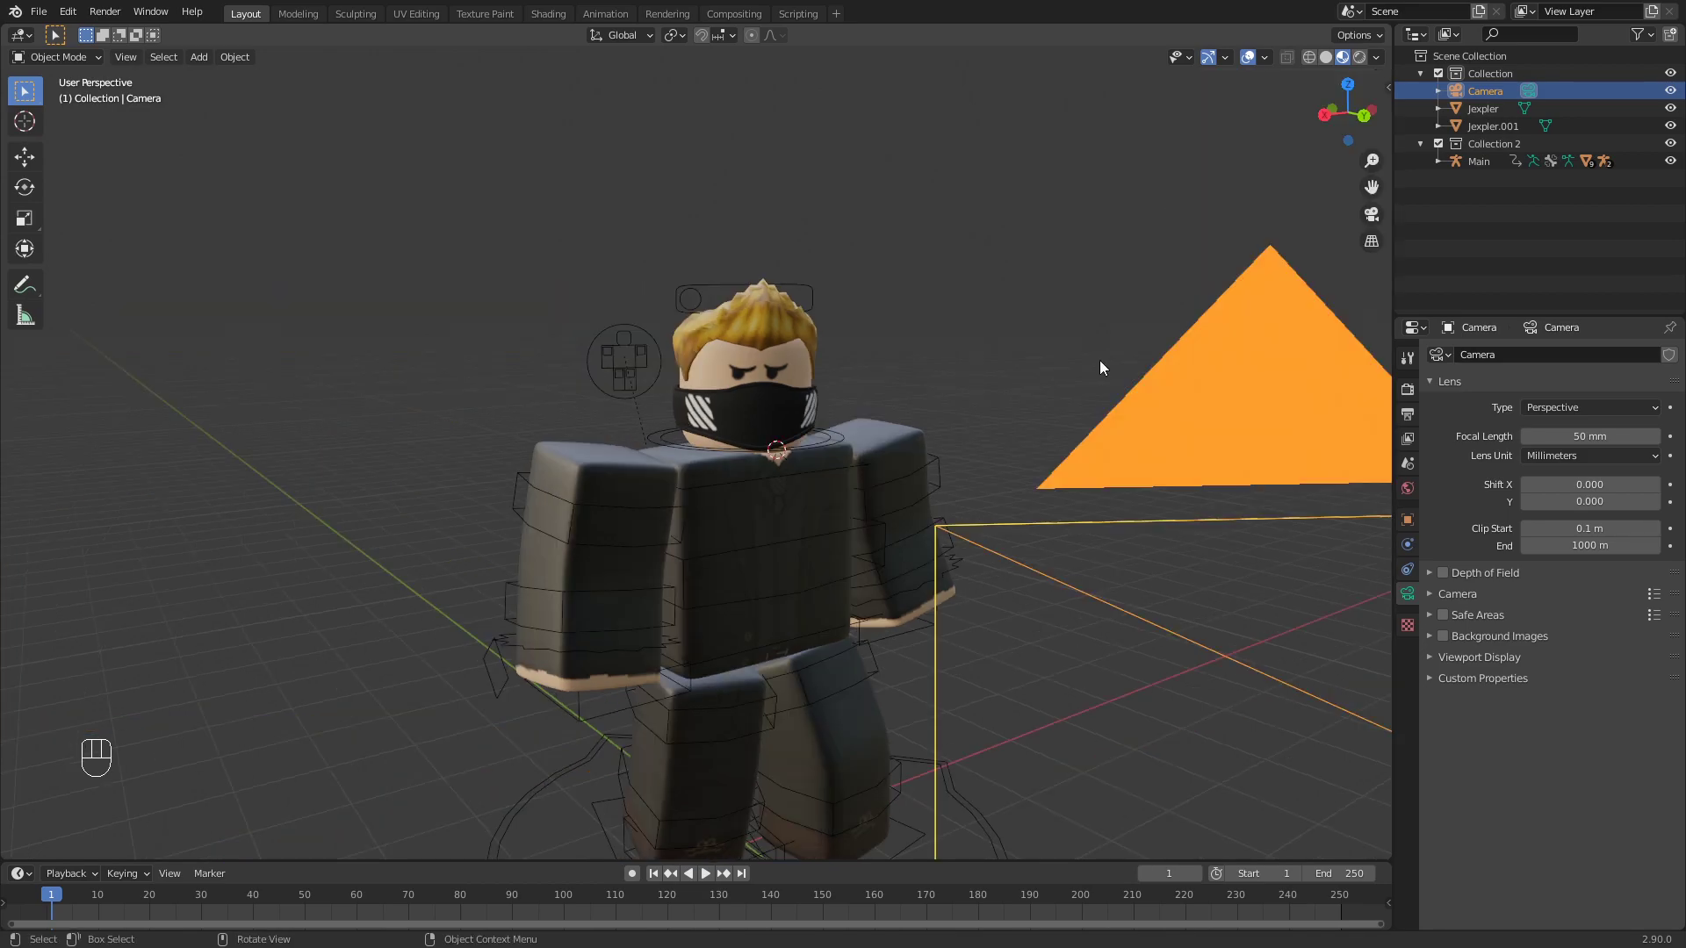
# - Look through the locked camera and reposition it to centre the character's body in the frame
pyautogui.click(1372, 214)
pyautogui.moveTo(1115, 357); pyautogui.dragTo(1039, 492, button='middle')
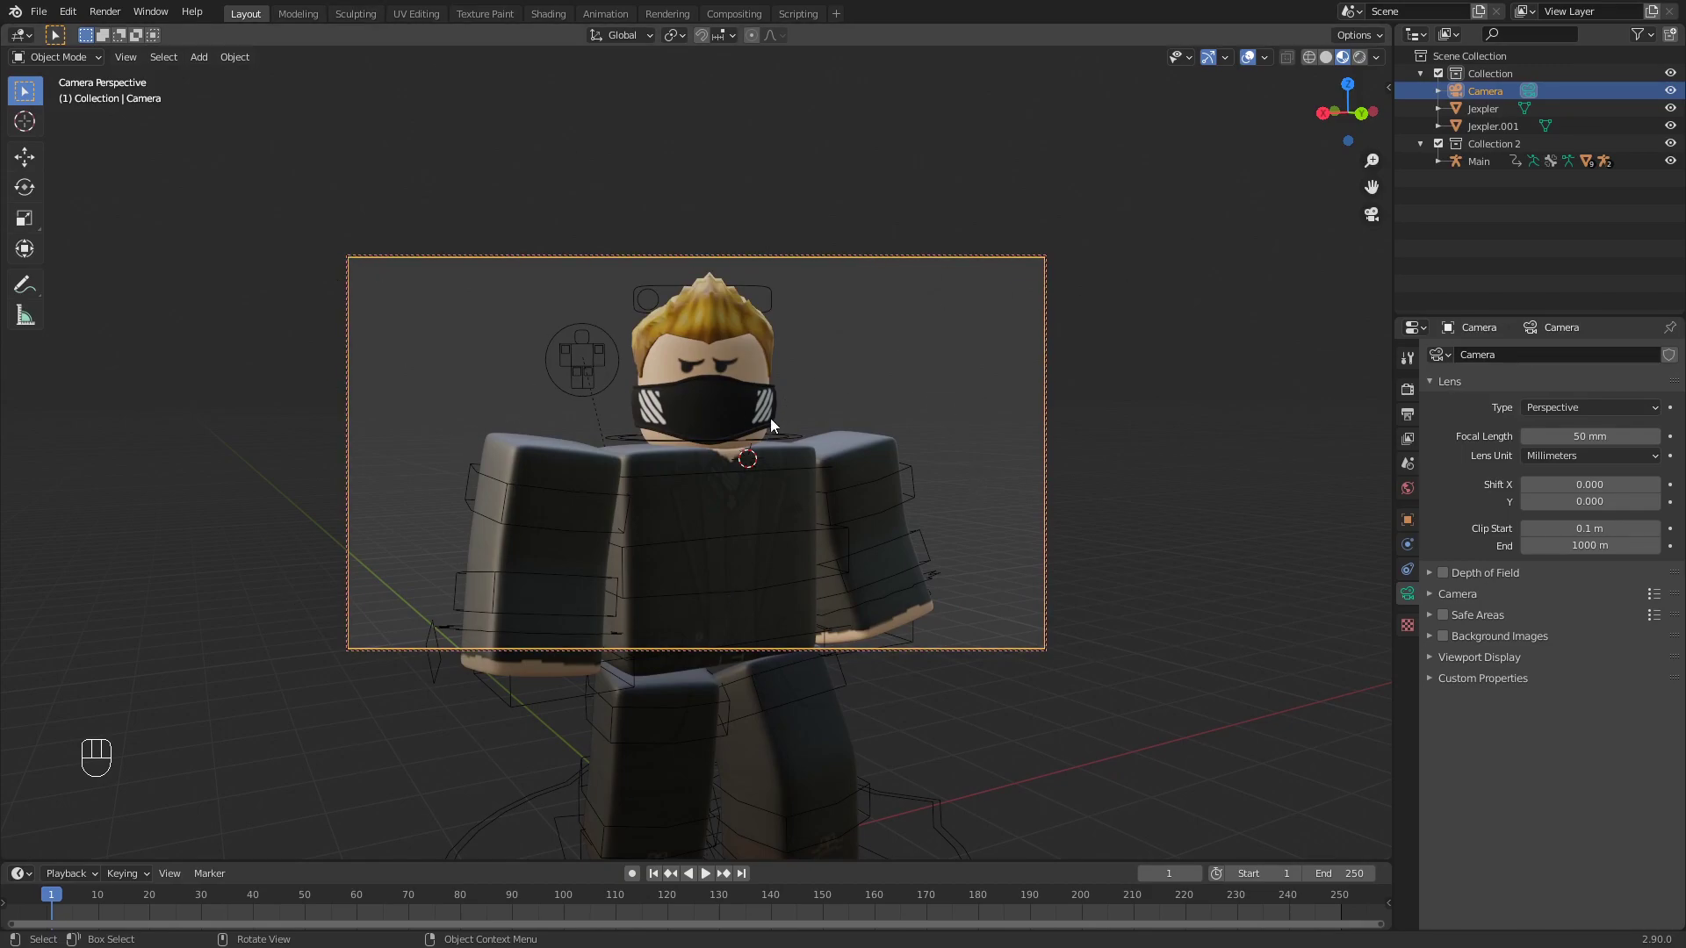
pyautogui.keyDown('shift'); pyautogui.moveTo(825, 537); pyautogui.dragTo(884, 422, button='middle'); pyautogui.keyUp('shift')
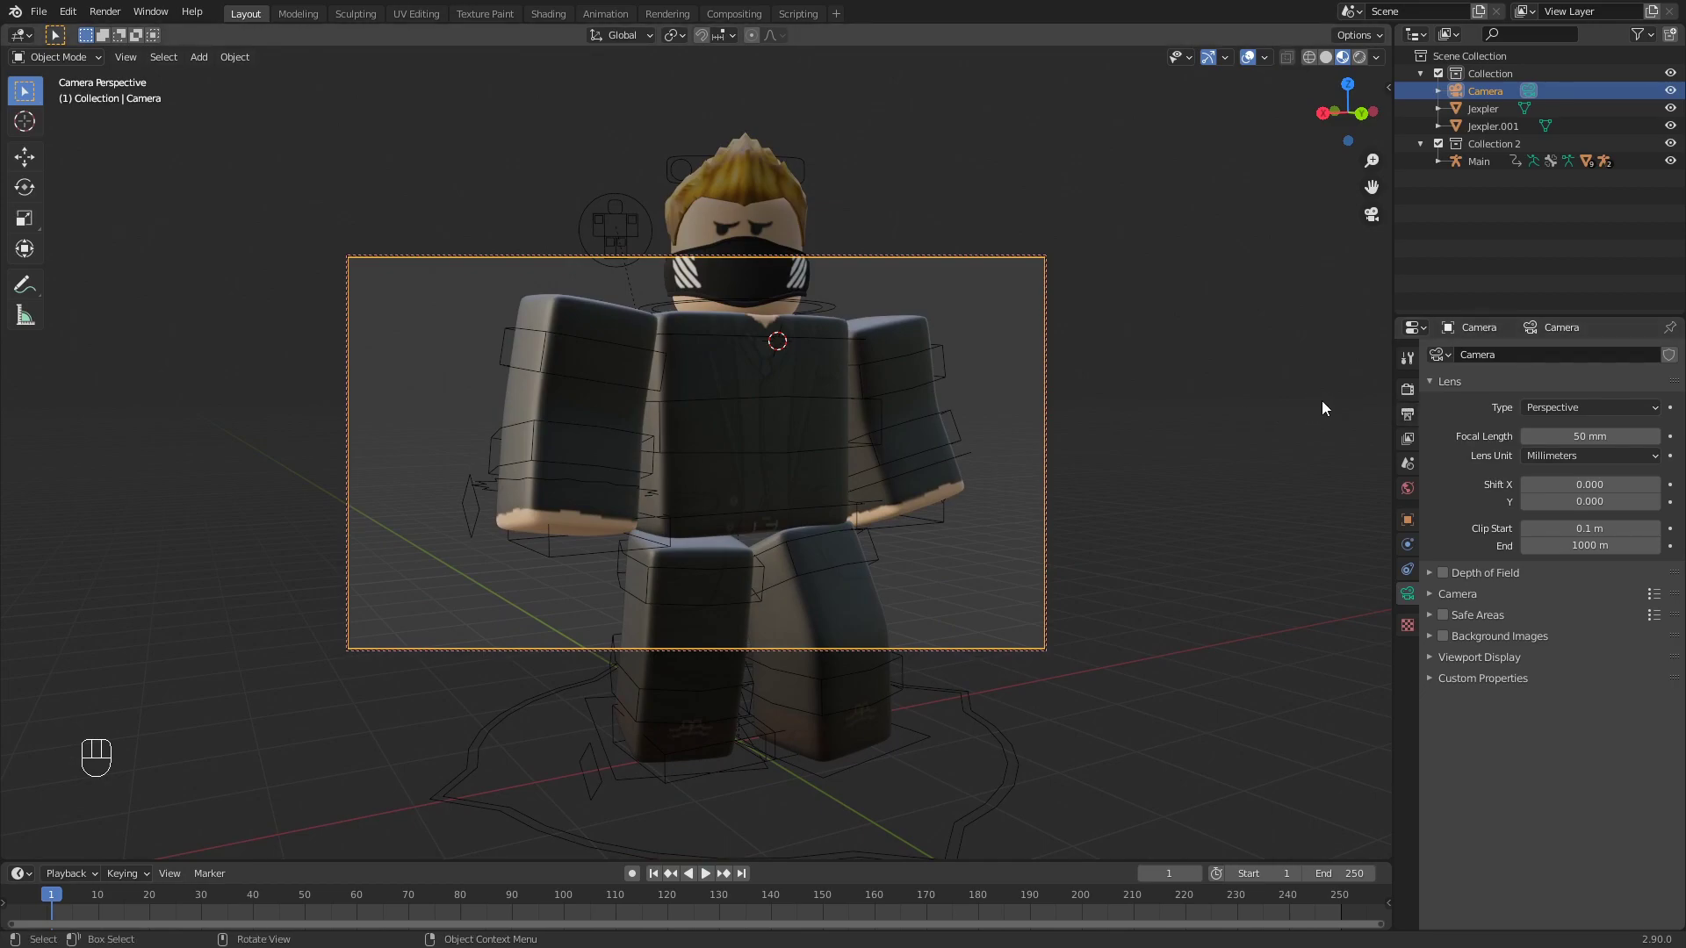
# - Set the render resolution to 2000 × 2000 px and adjust the camera so the whole character fits the square frame
pyautogui.click(1406, 415)
pyautogui.click(1590, 376)
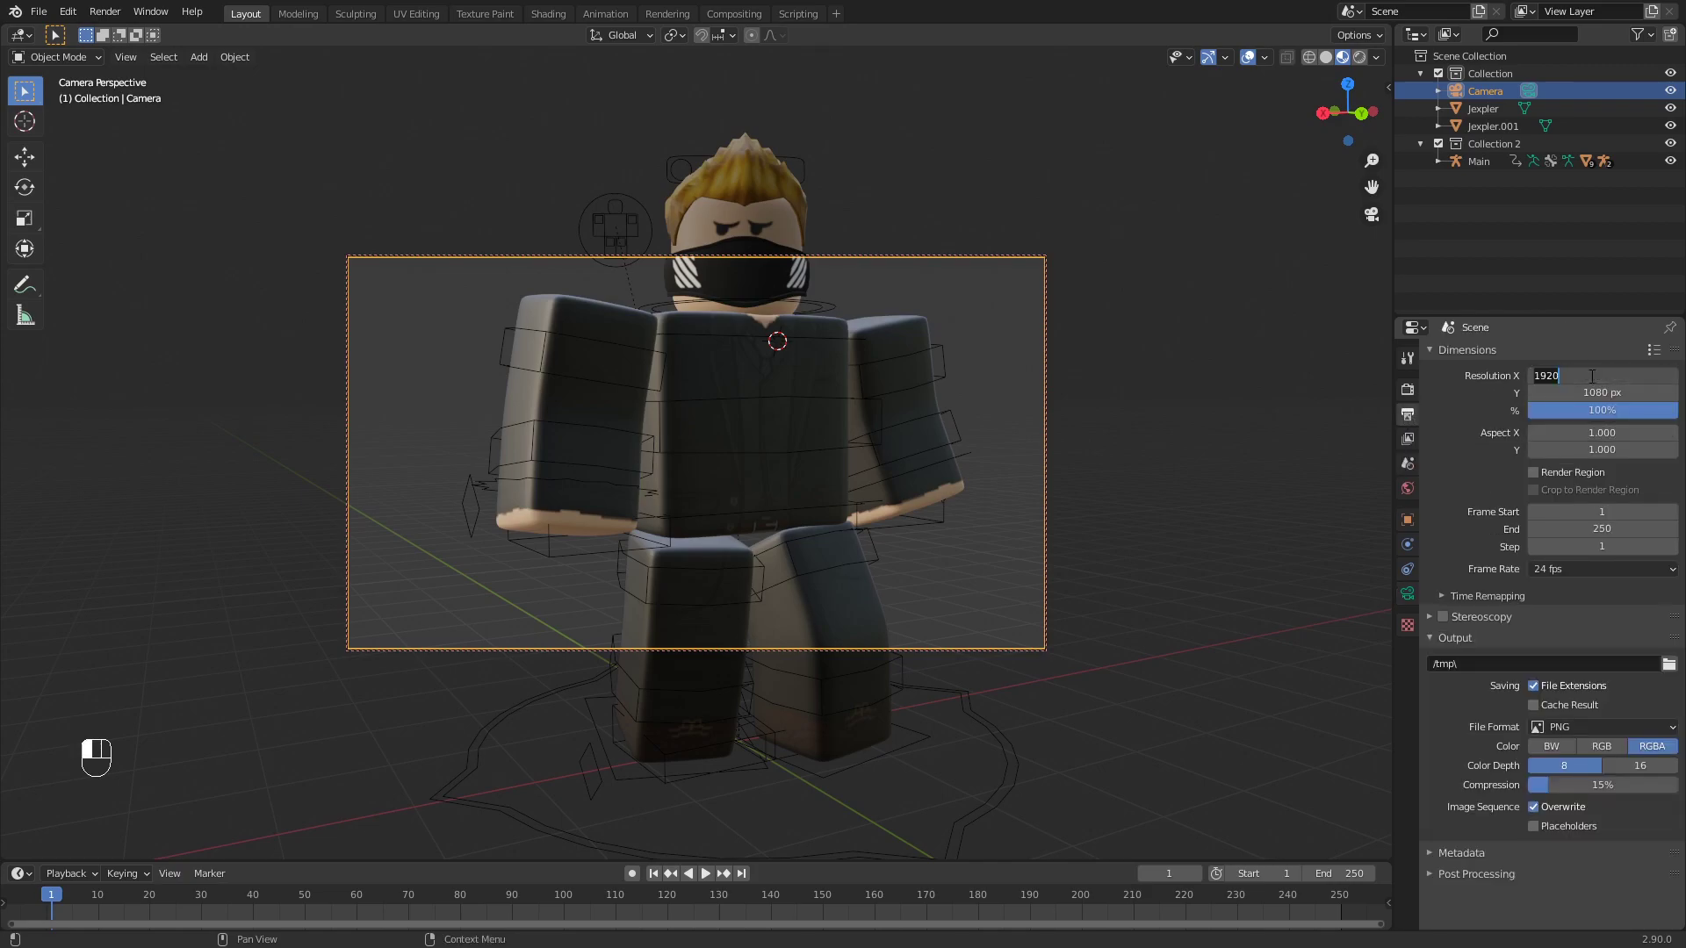
pyautogui.write('2000')
pyautogui.press('Tab')
pyautogui.write('2000')
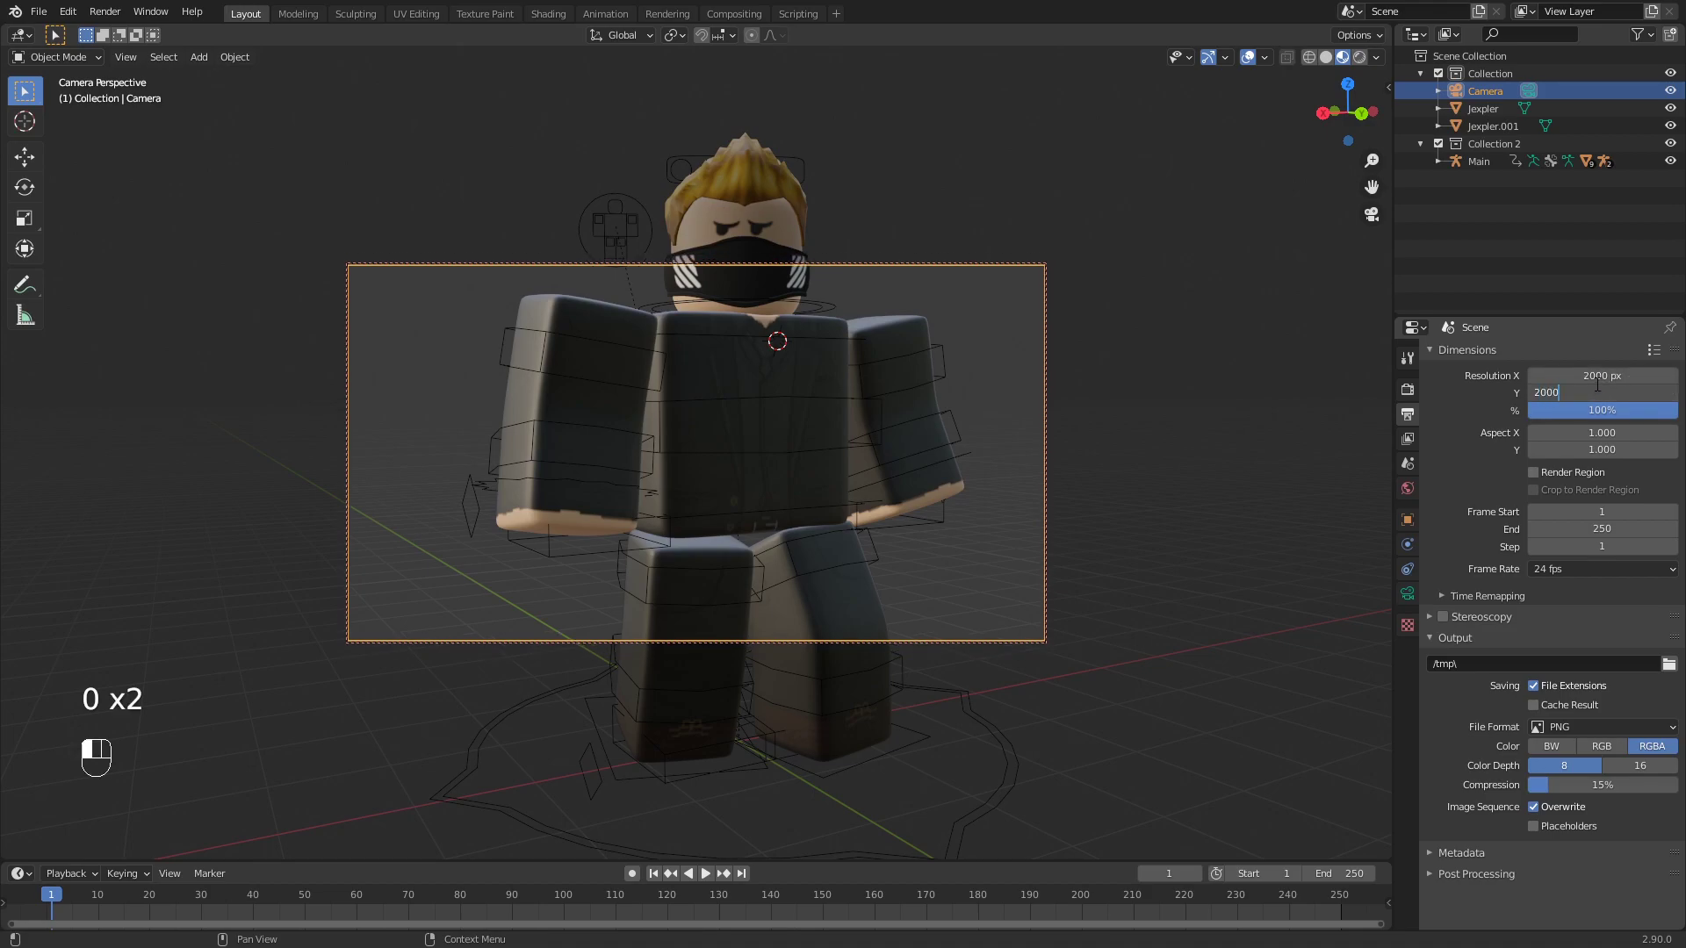
pyautogui.press('Return')
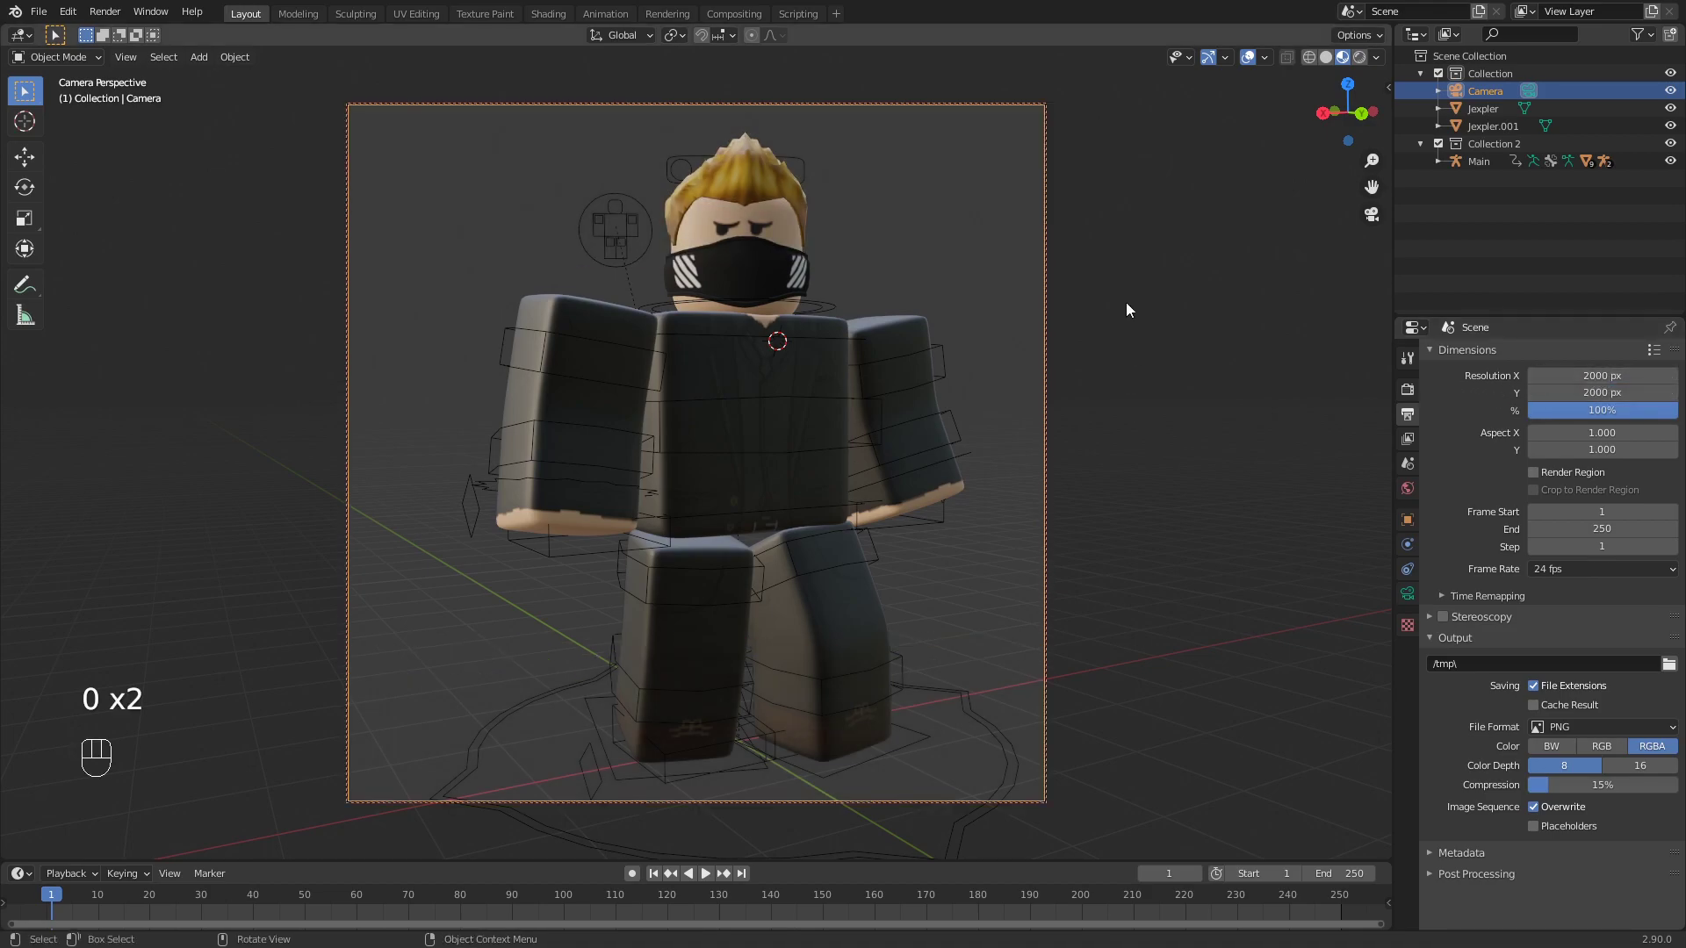
pyautogui.moveTo(1125, 299); pyautogui.dragTo(1109, 321, button='middle')
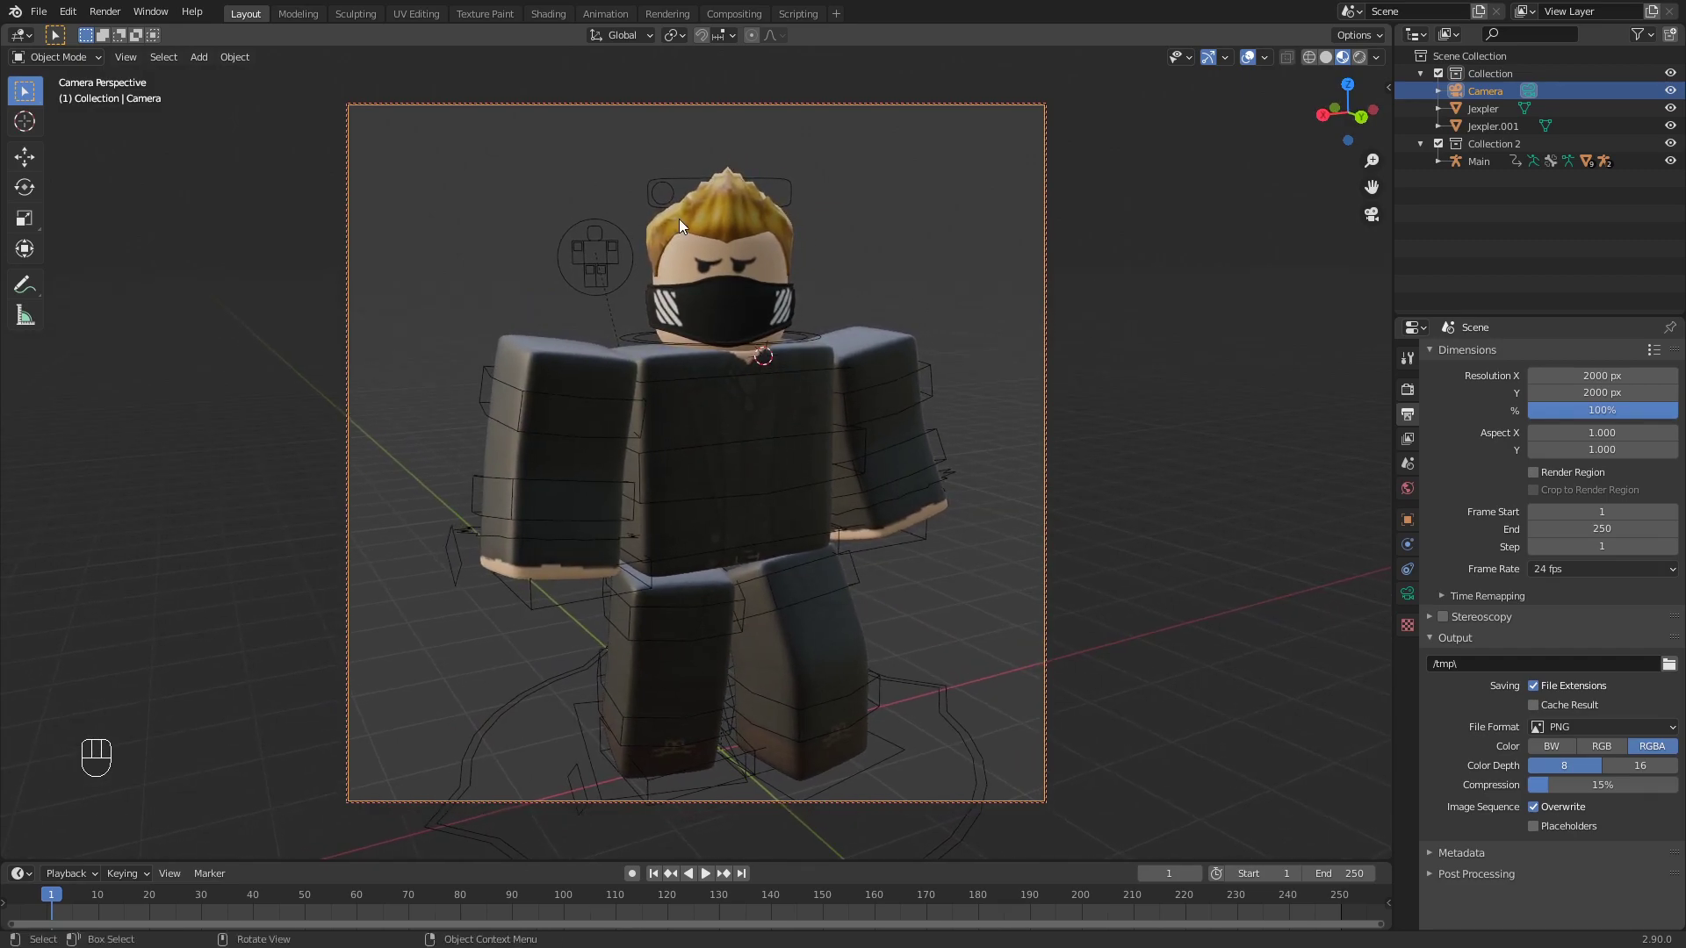
# - Keep Eevee as the render engine and switch the viewport to rendered shading
pyautogui.click(677, 219)
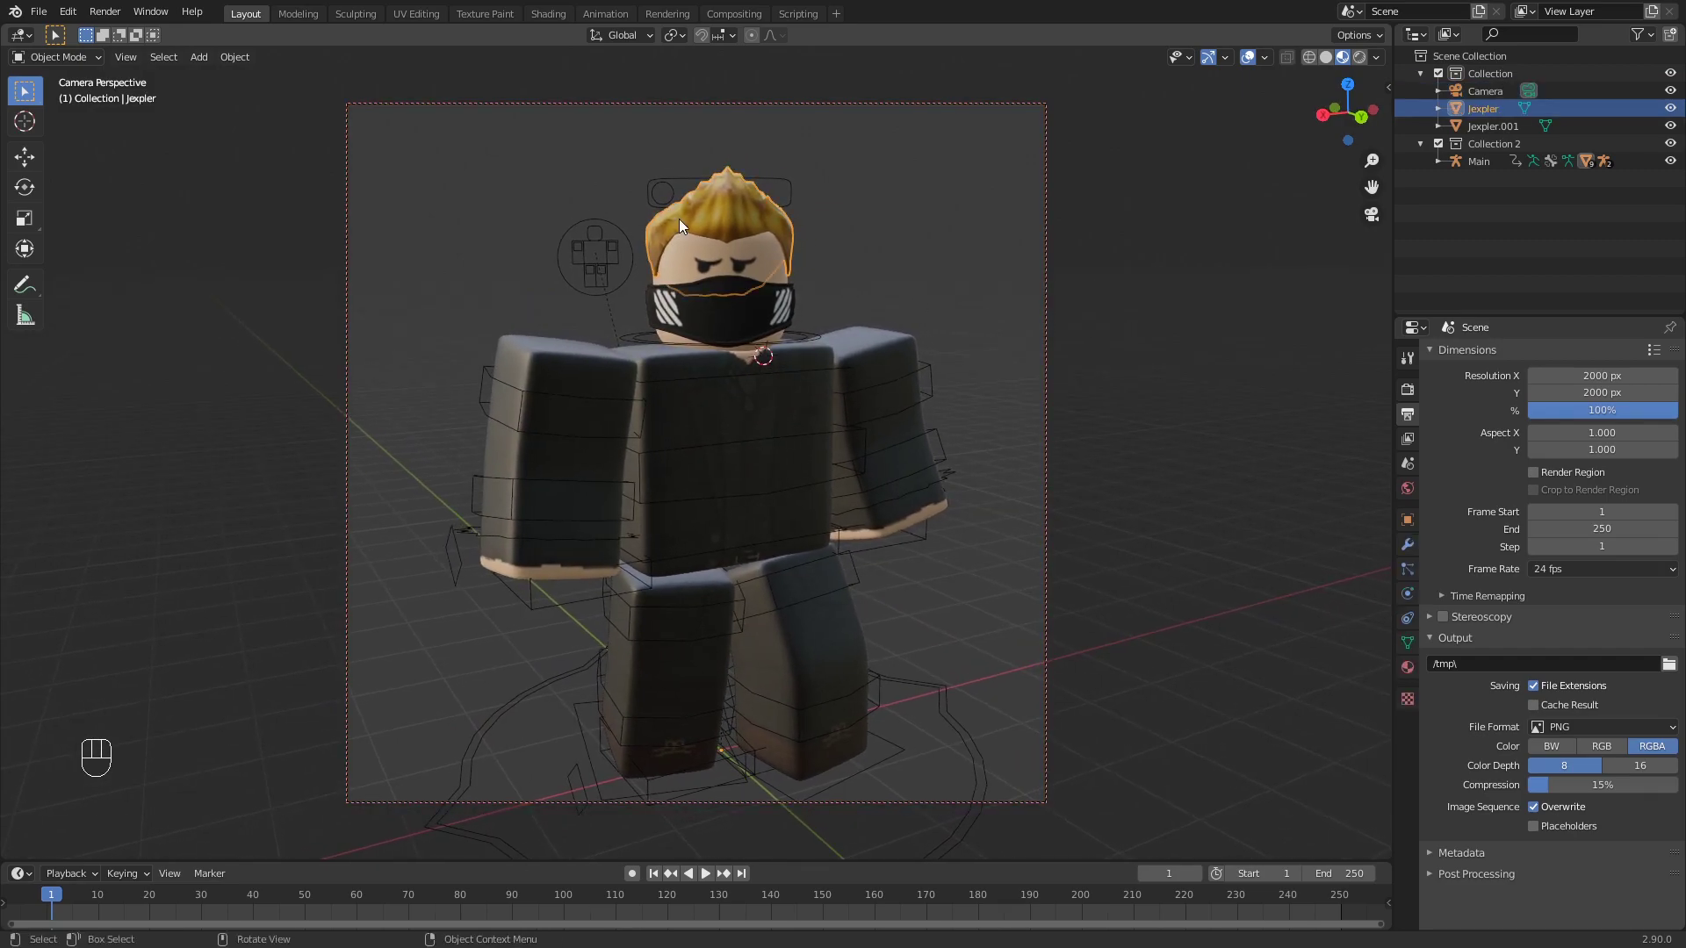
pyautogui.click(1135, 323)
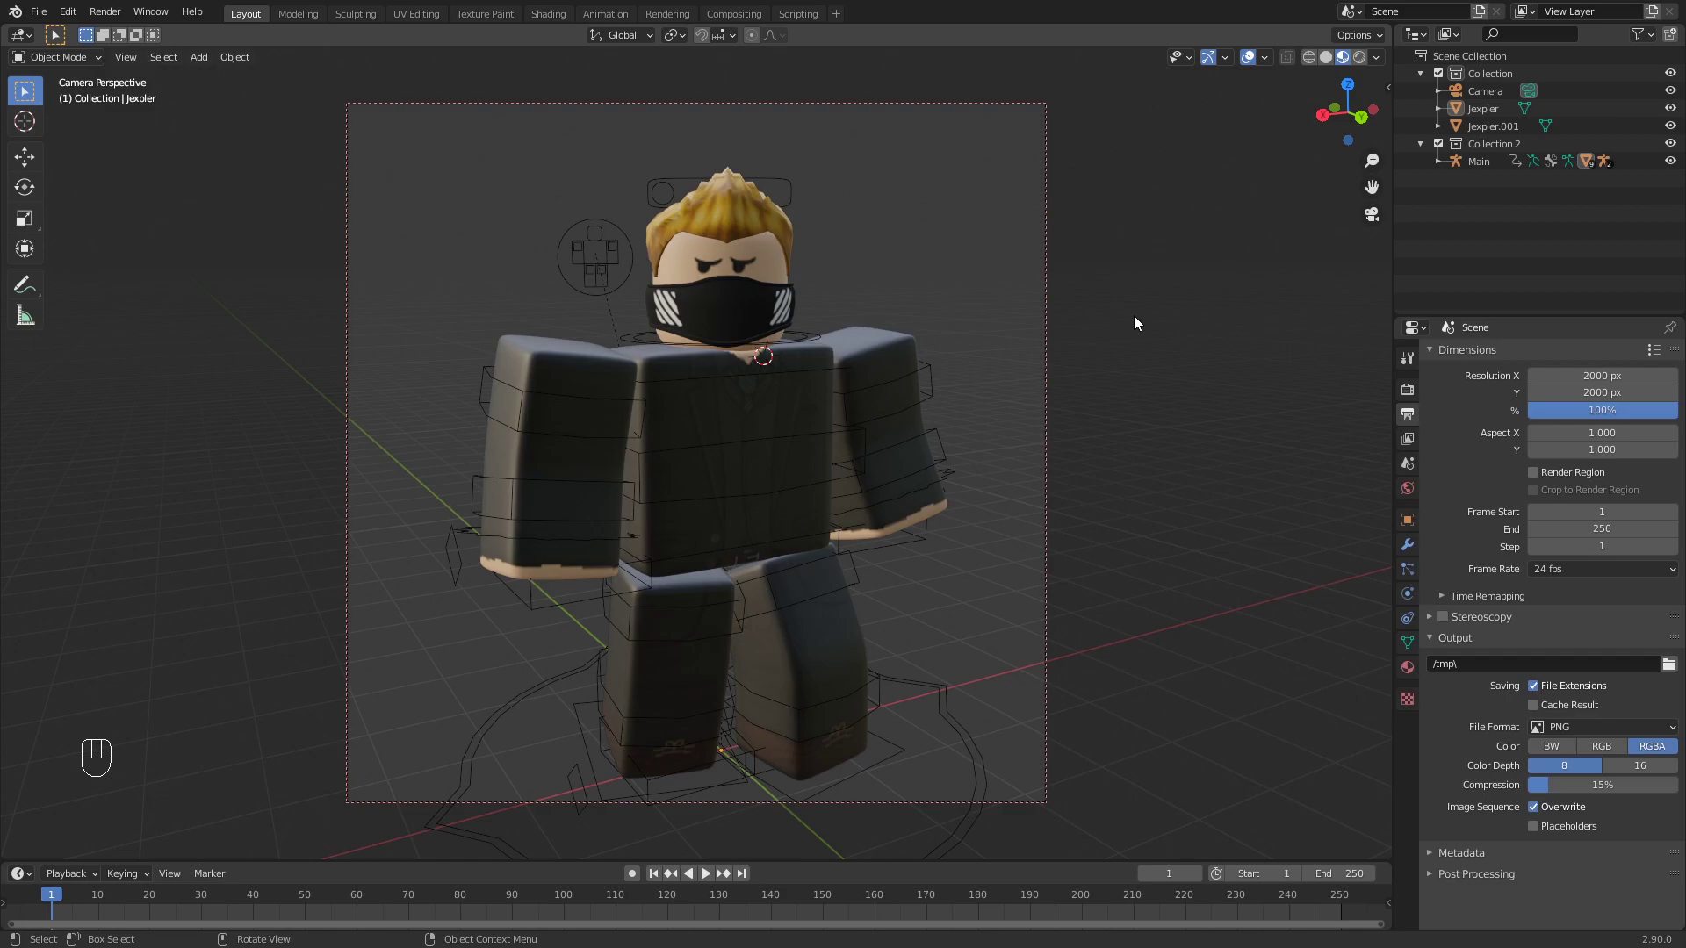
pyautogui.click(1407, 391)
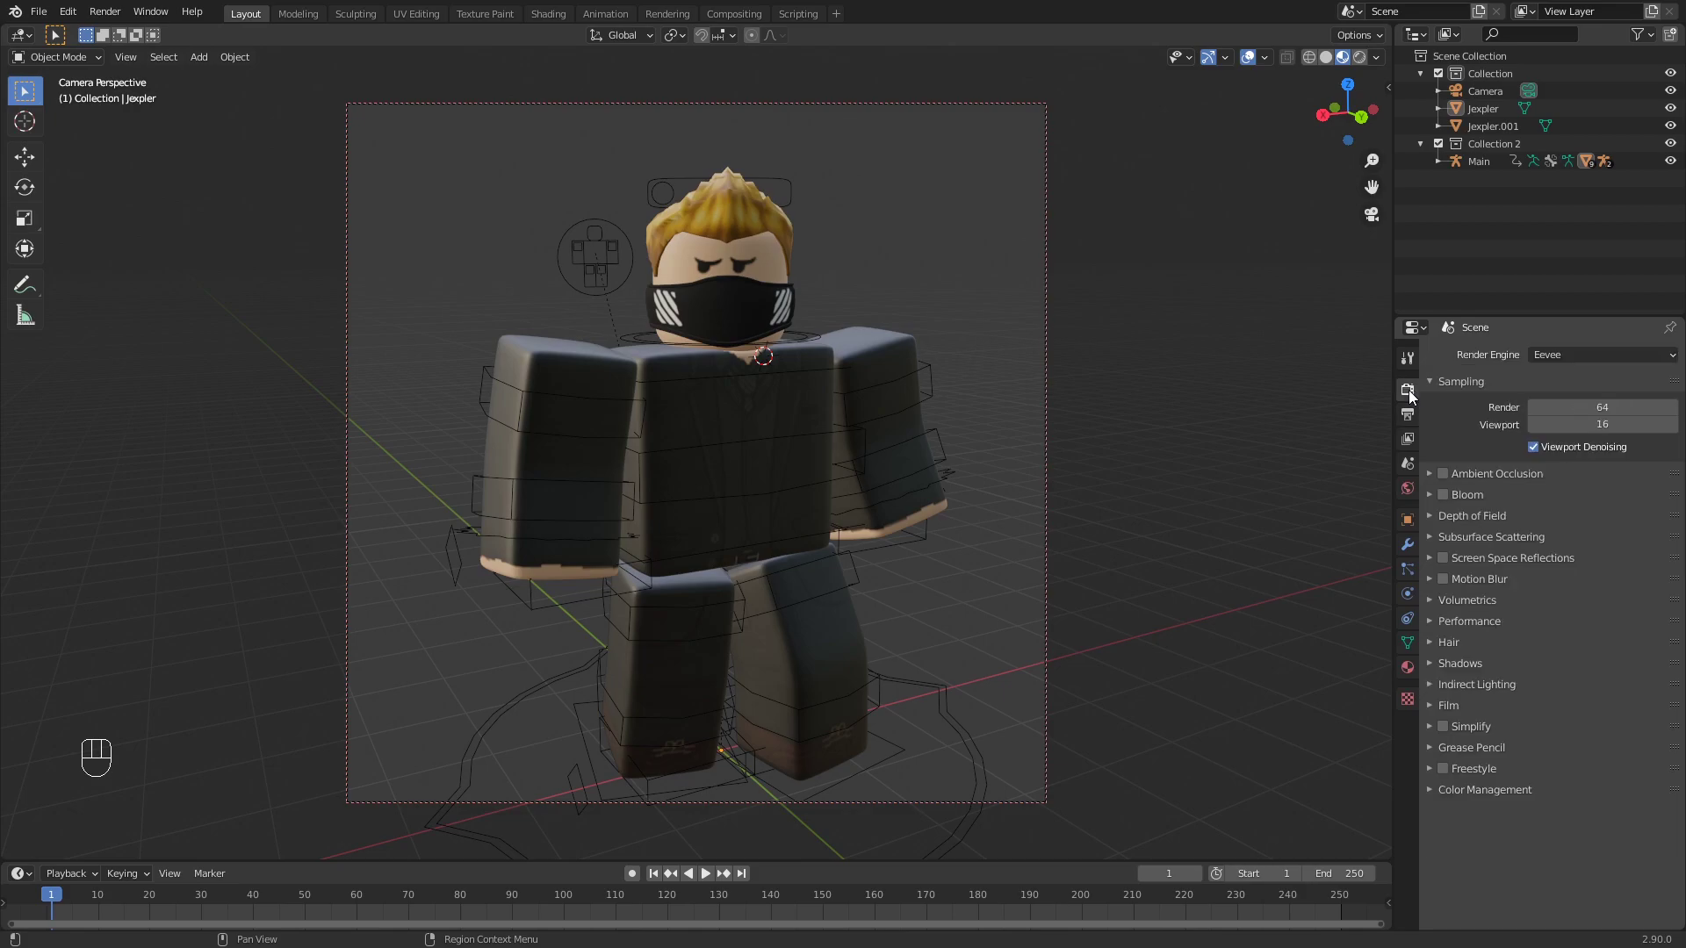
pyautogui.click(1560, 355)
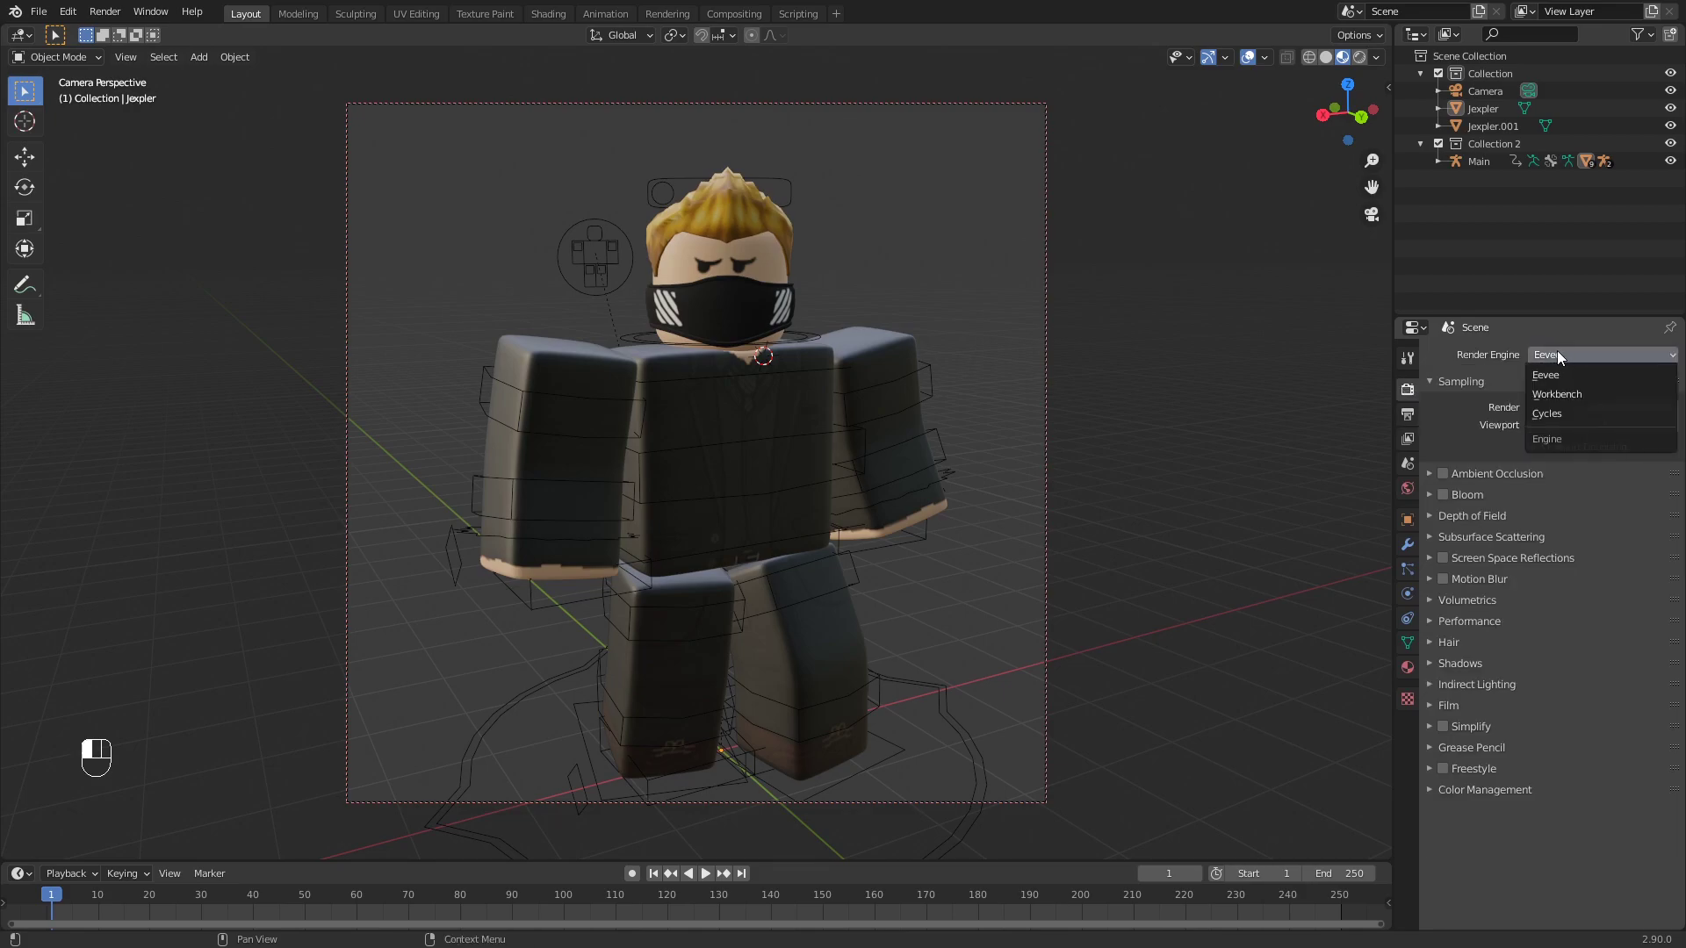
pyautogui.click(1560, 363)
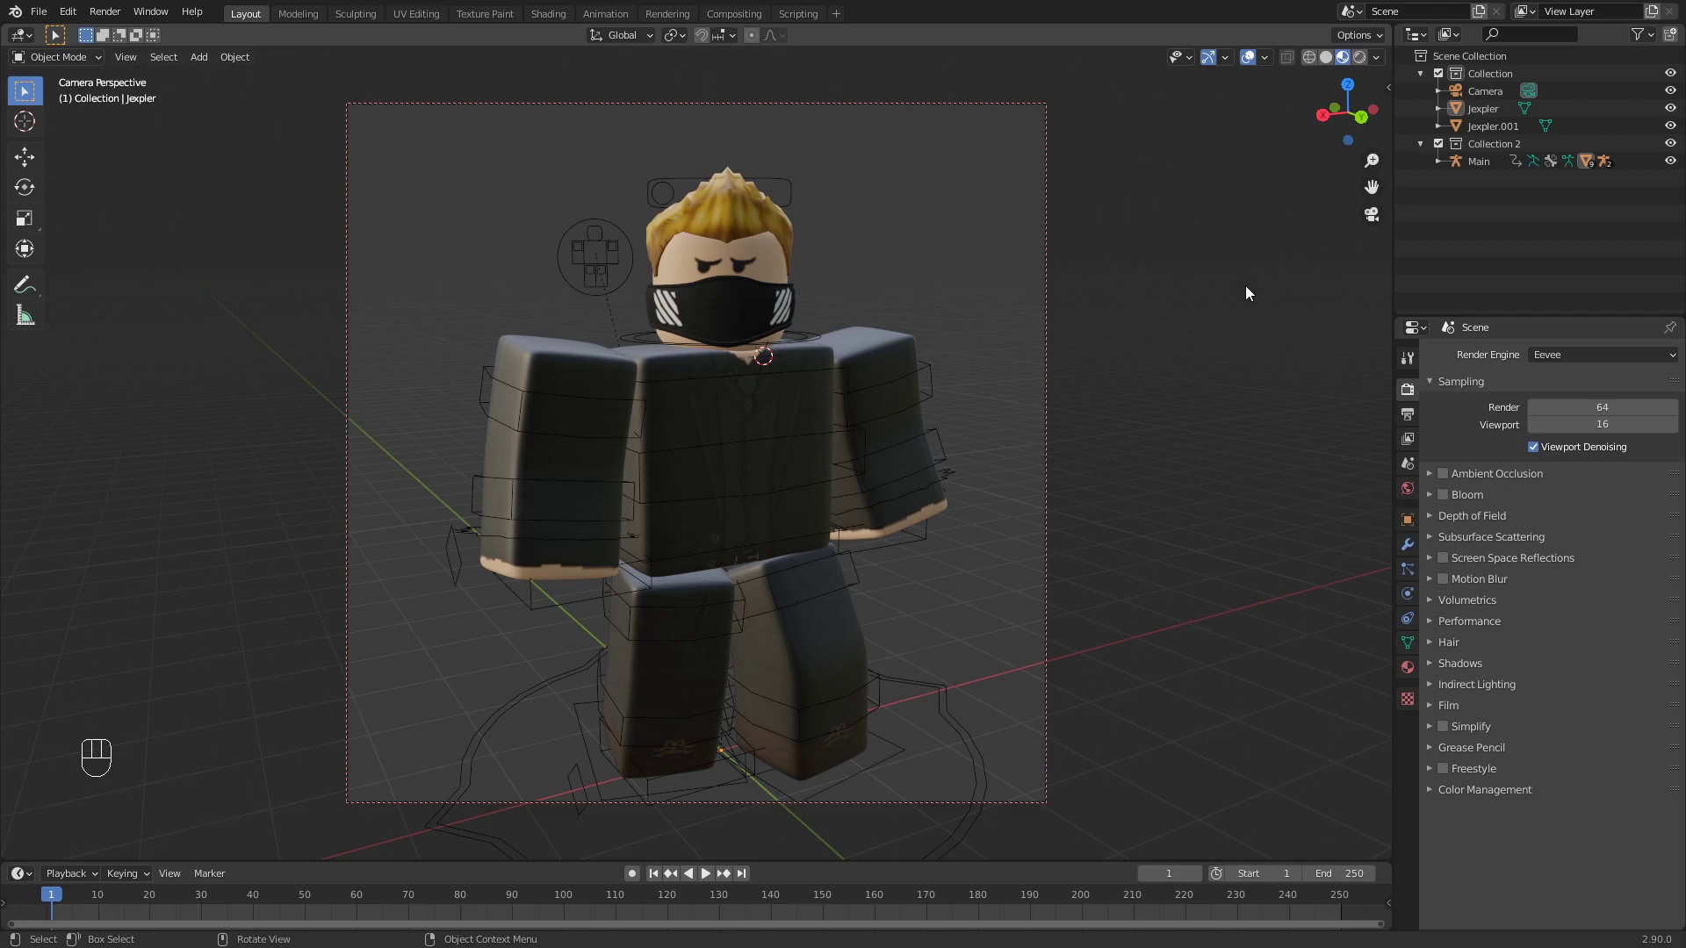
pyautogui.click(1361, 57)
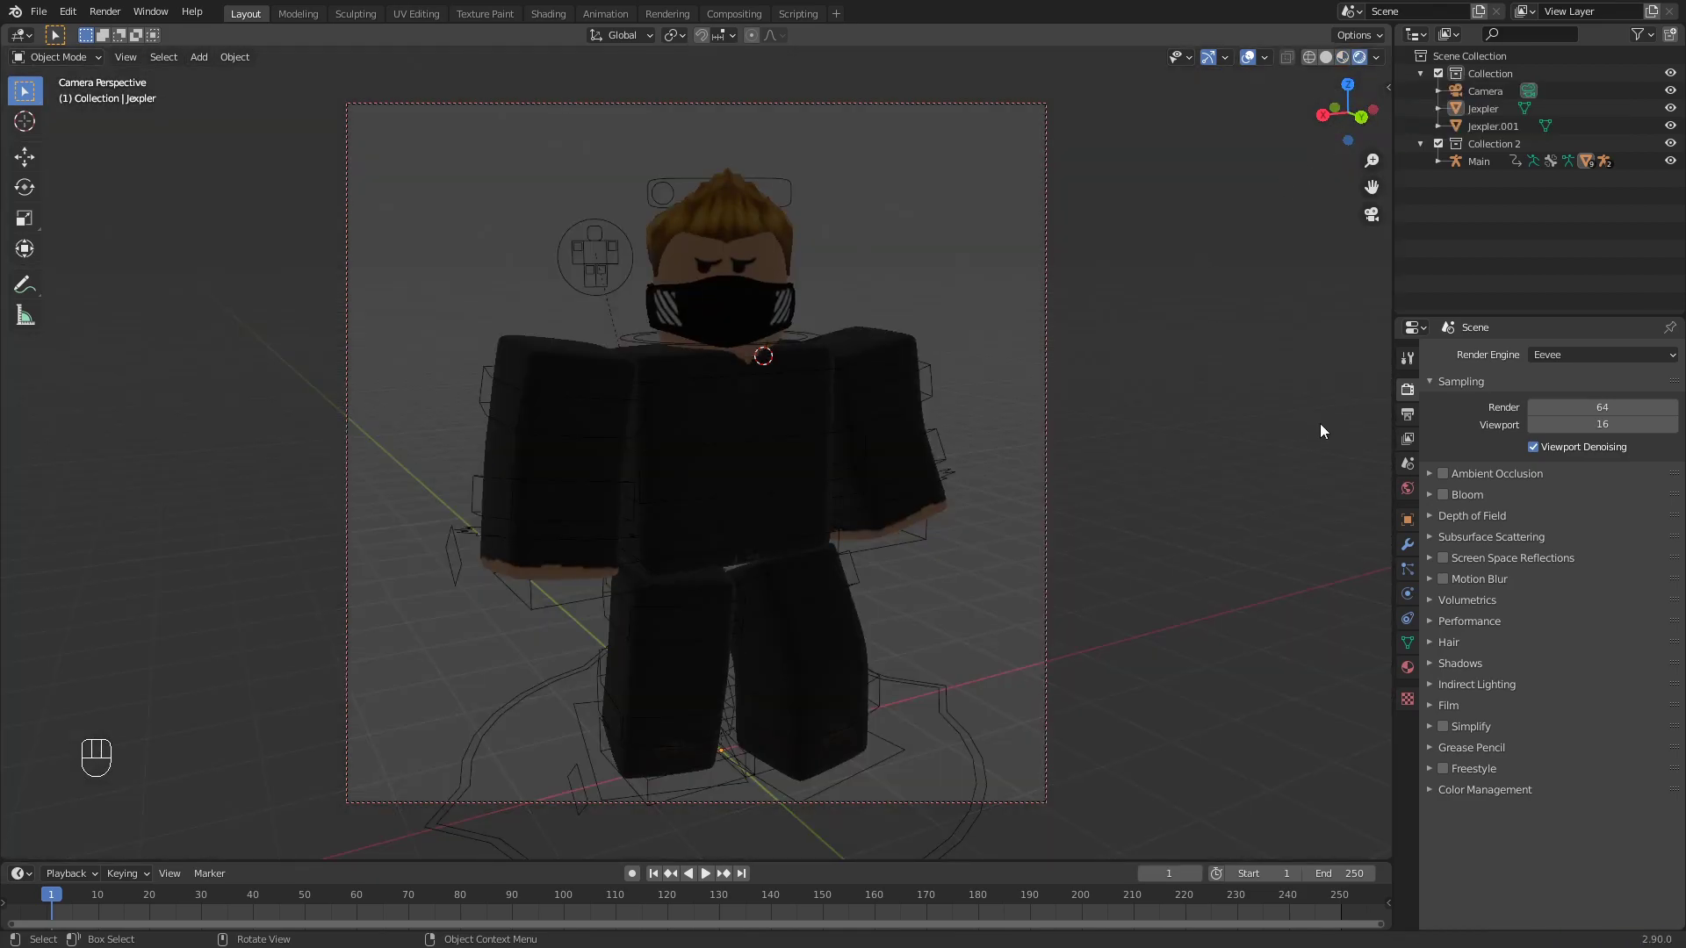
pyautogui.click(1408, 489)
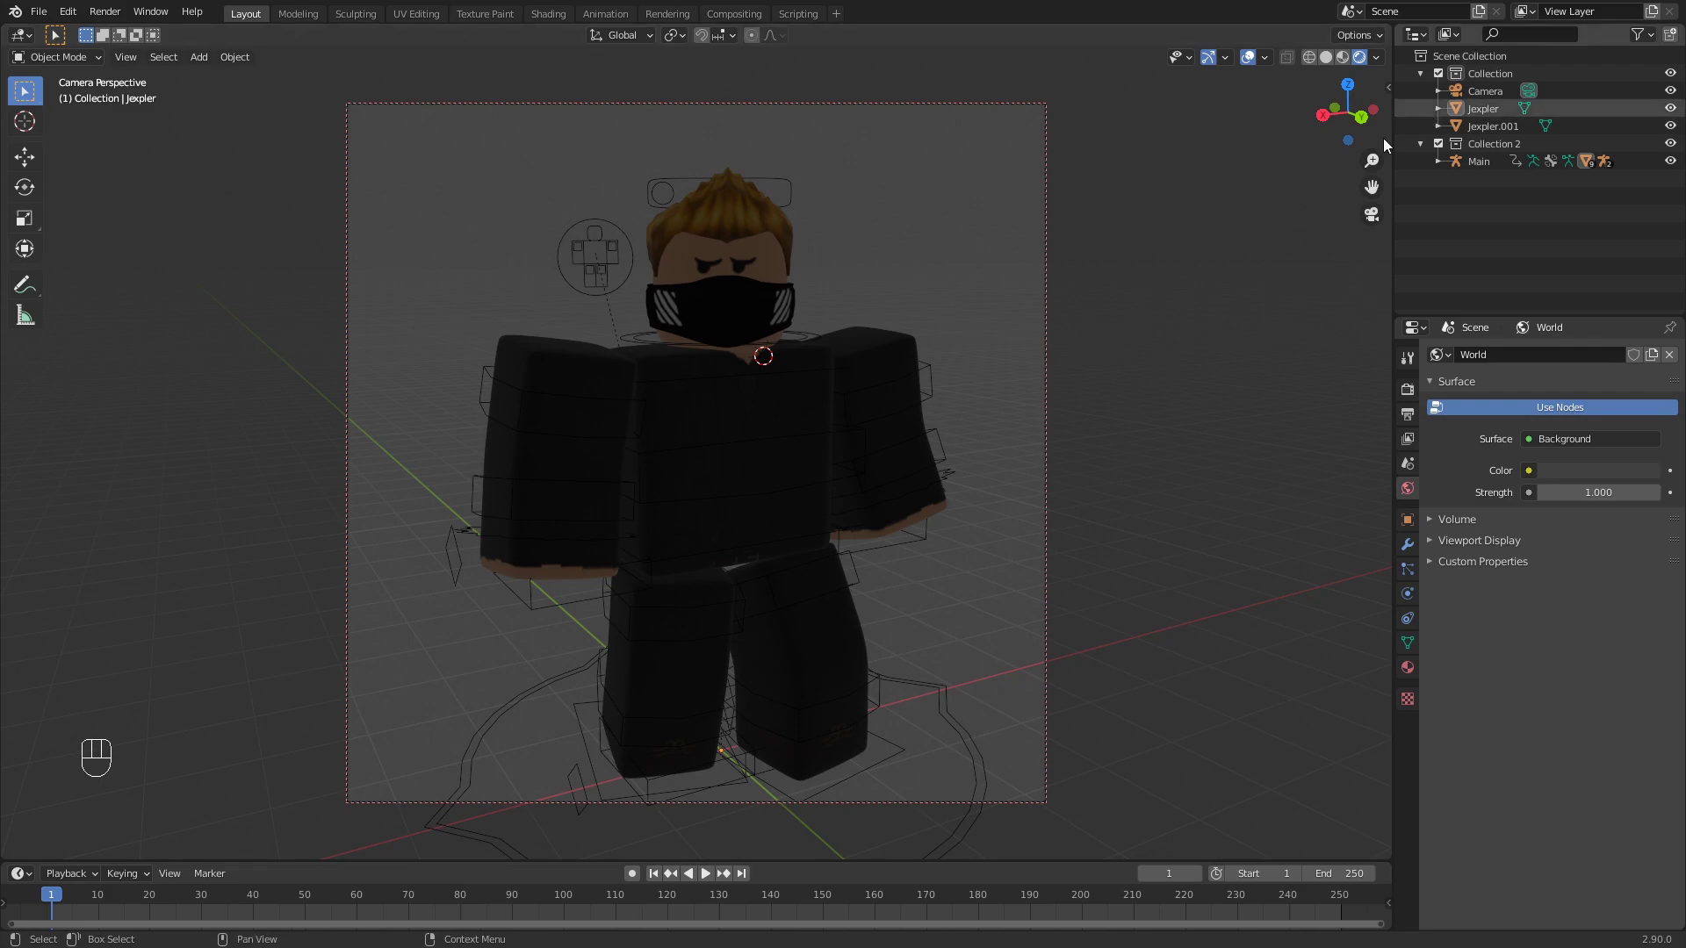
# - Unlock the camera from the view so that navigating the viewport does not move it
pyautogui.press('n')
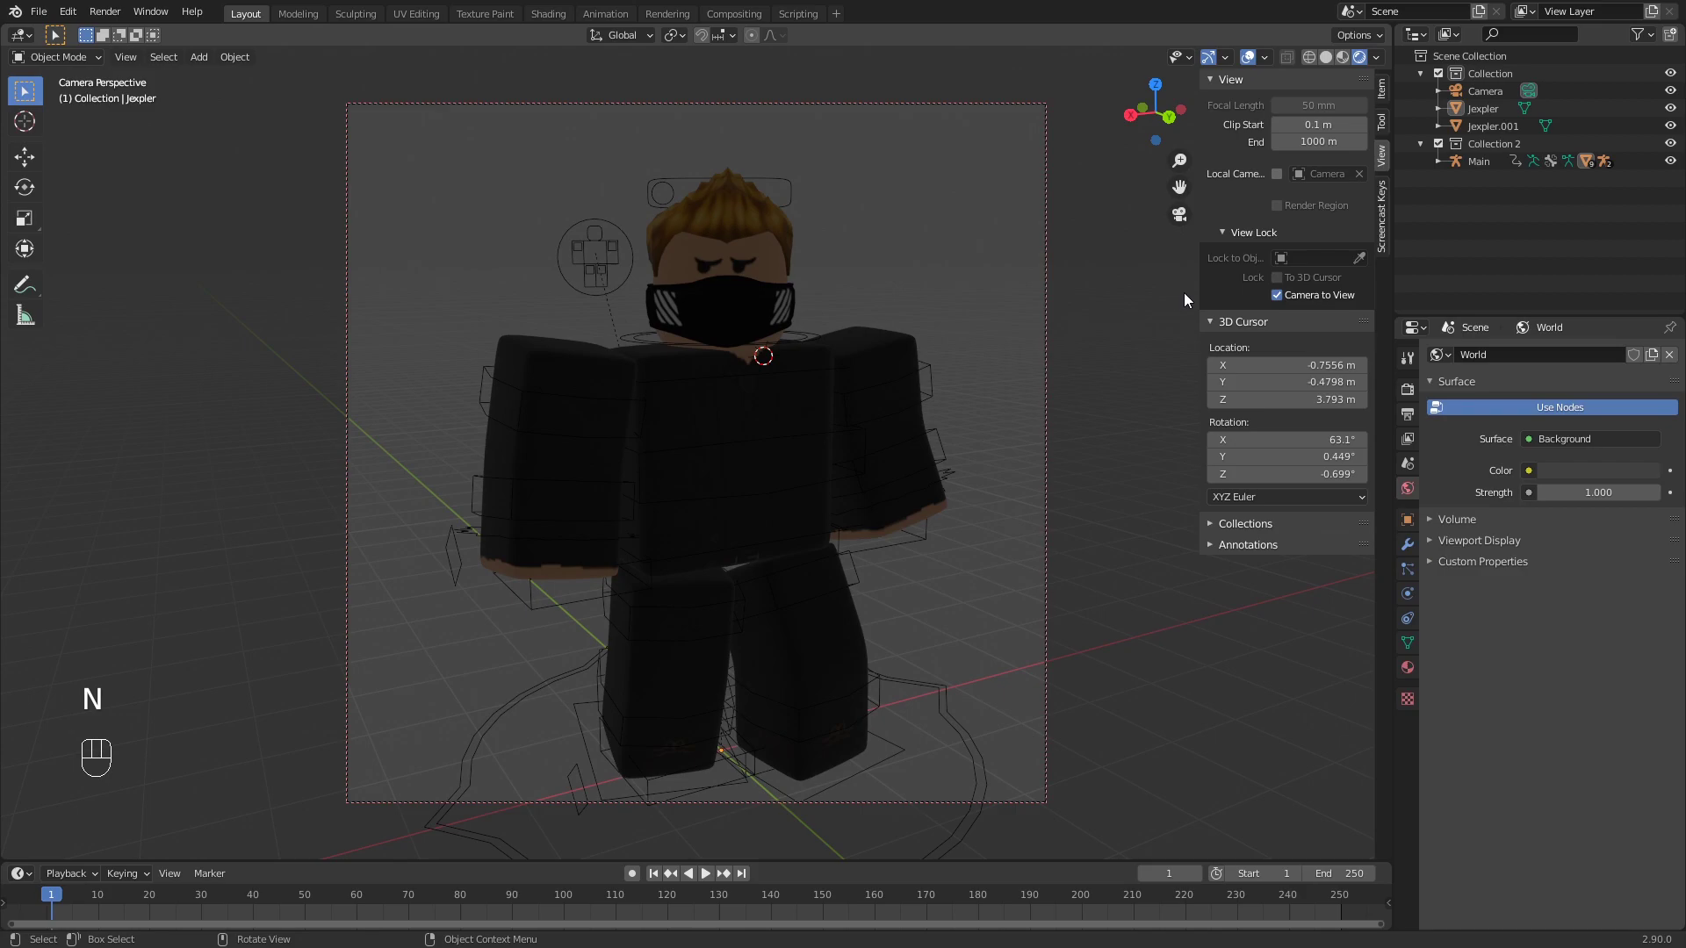
pyautogui.click(1277, 295)
pyautogui.press('n')
# - Add an area light to the scene and move it vertically along Z to about the character's head height
pyautogui.moveTo(1112, 320); pyautogui.dragTo(816, 479, button='middle')
pyautogui.hotkey('shift', 'a')
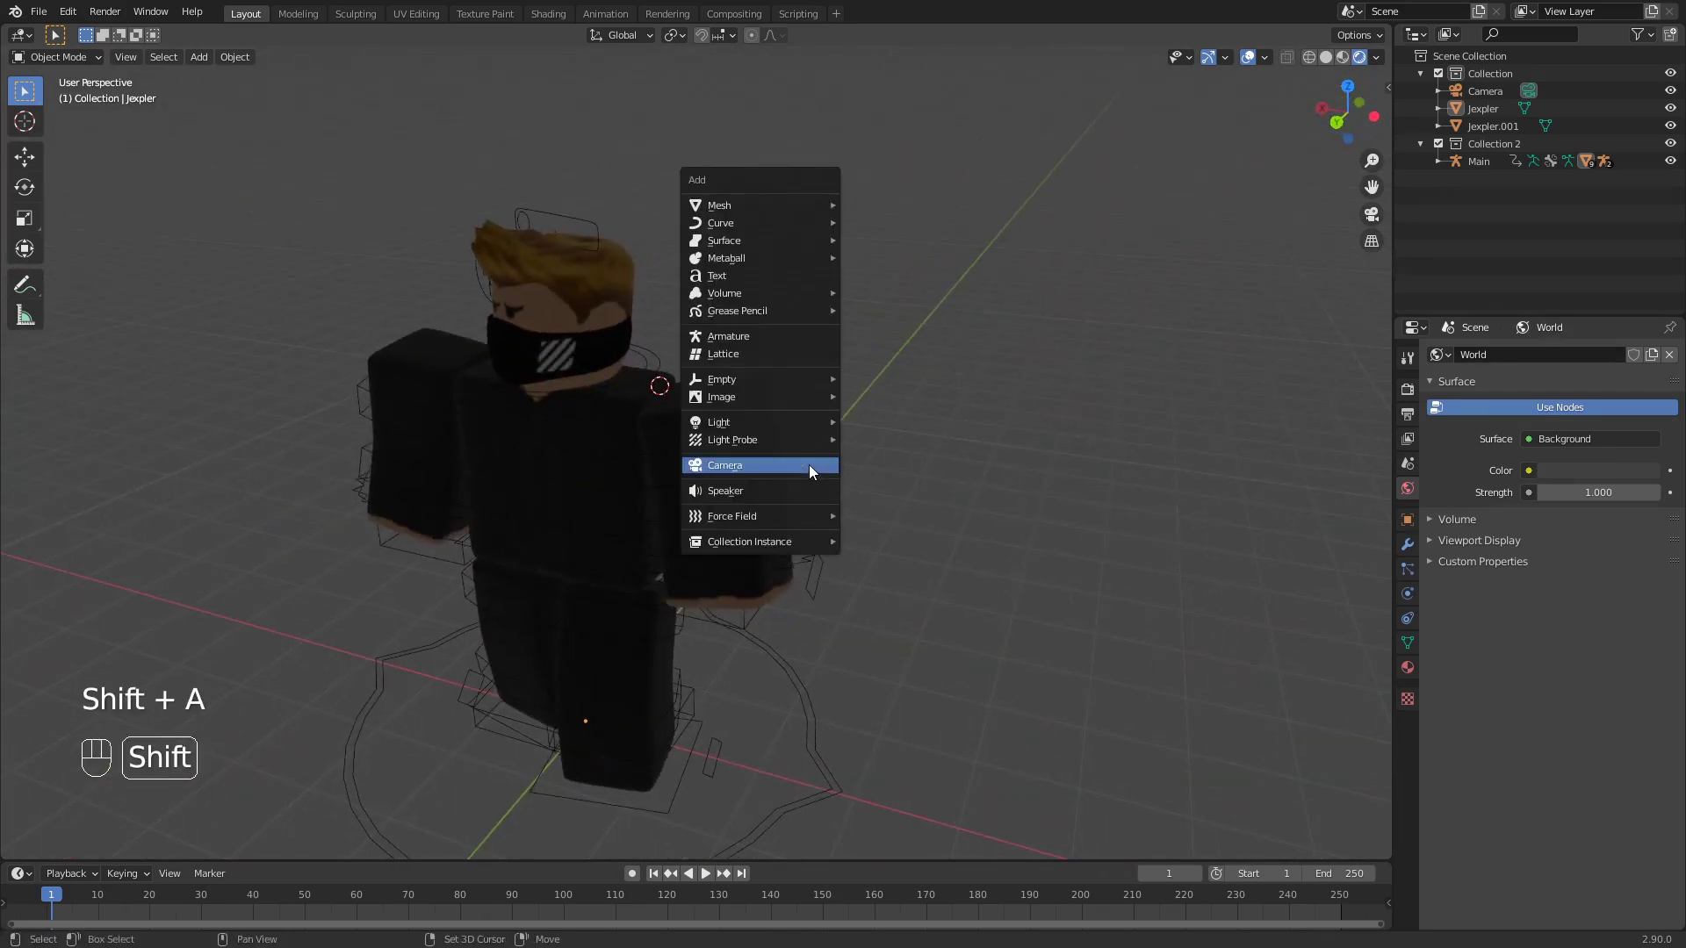
pyautogui.moveTo(774, 433)
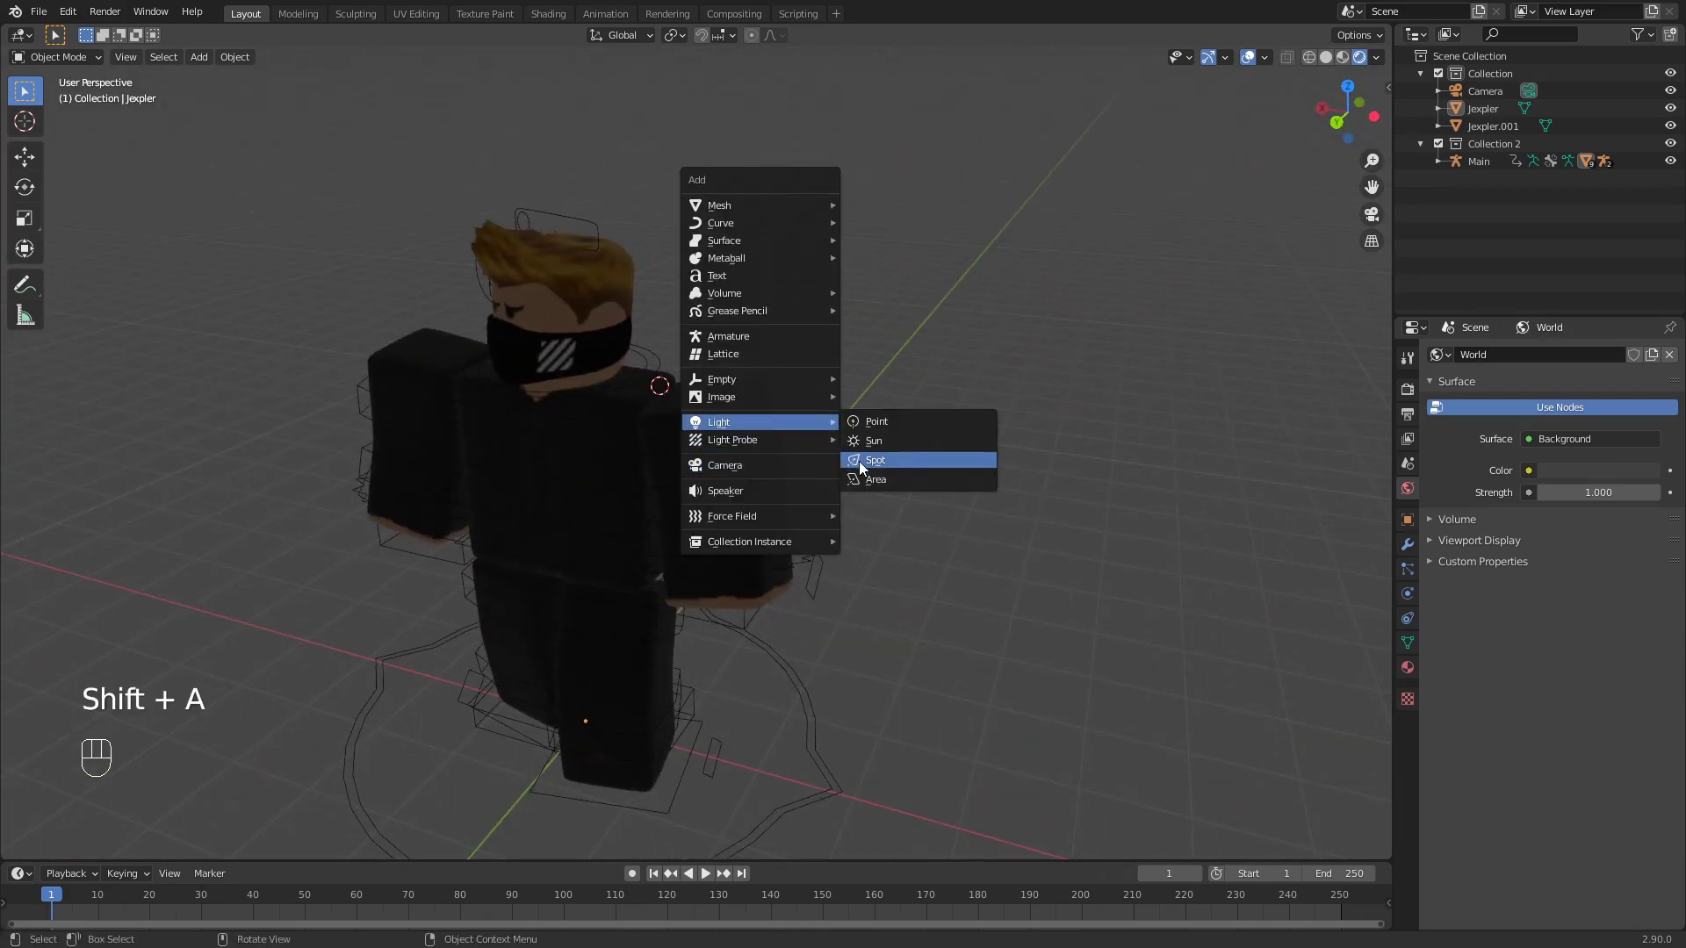
pyautogui.click(878, 480)
pyautogui.moveTo(783, 518); pyautogui.dragTo(1106, 478, button='middle')
pyautogui.press('g')
pyautogui.press('z')
pyautogui.click(1106, 369)
# - Move the area light along X and then Y so it sits in front of and beside the character
pyautogui.moveTo(1107, 369); pyautogui.dragTo(1017, 390, button='middle')
pyautogui.press('g')
pyautogui.press('x')
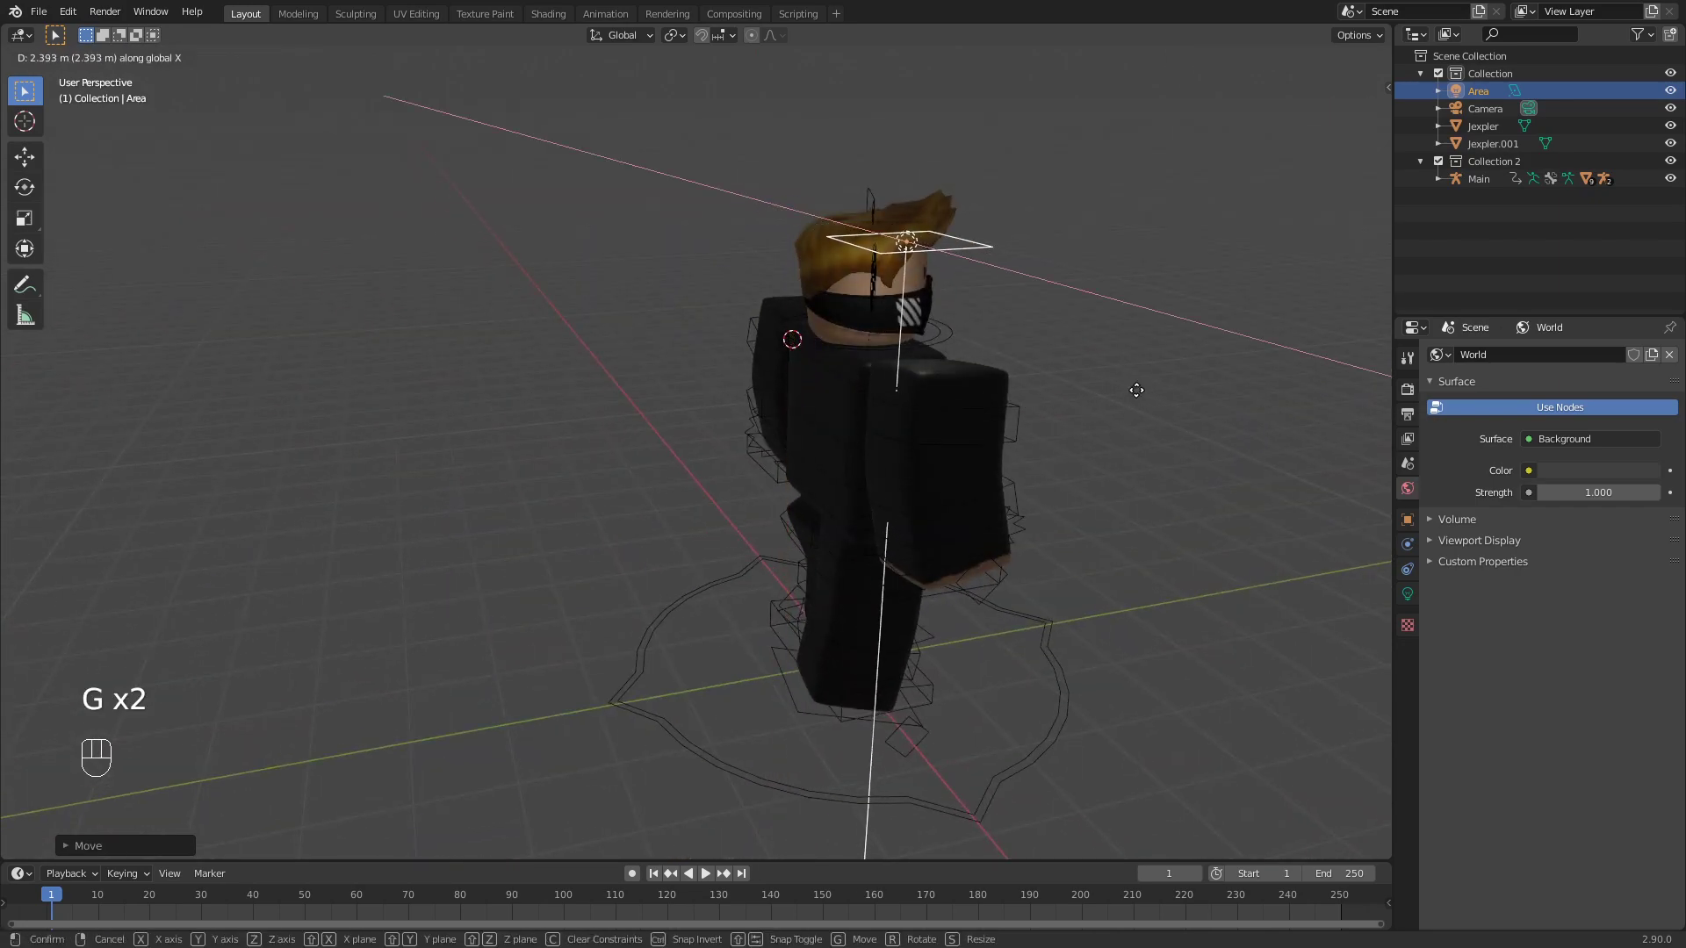
pyautogui.click(1009, 386)
pyautogui.press('g')
pyautogui.press('y')
pyautogui.click(1151, 389)
pyautogui.moveTo(1151, 389); pyautogui.dragTo(996, 399, button='middle')
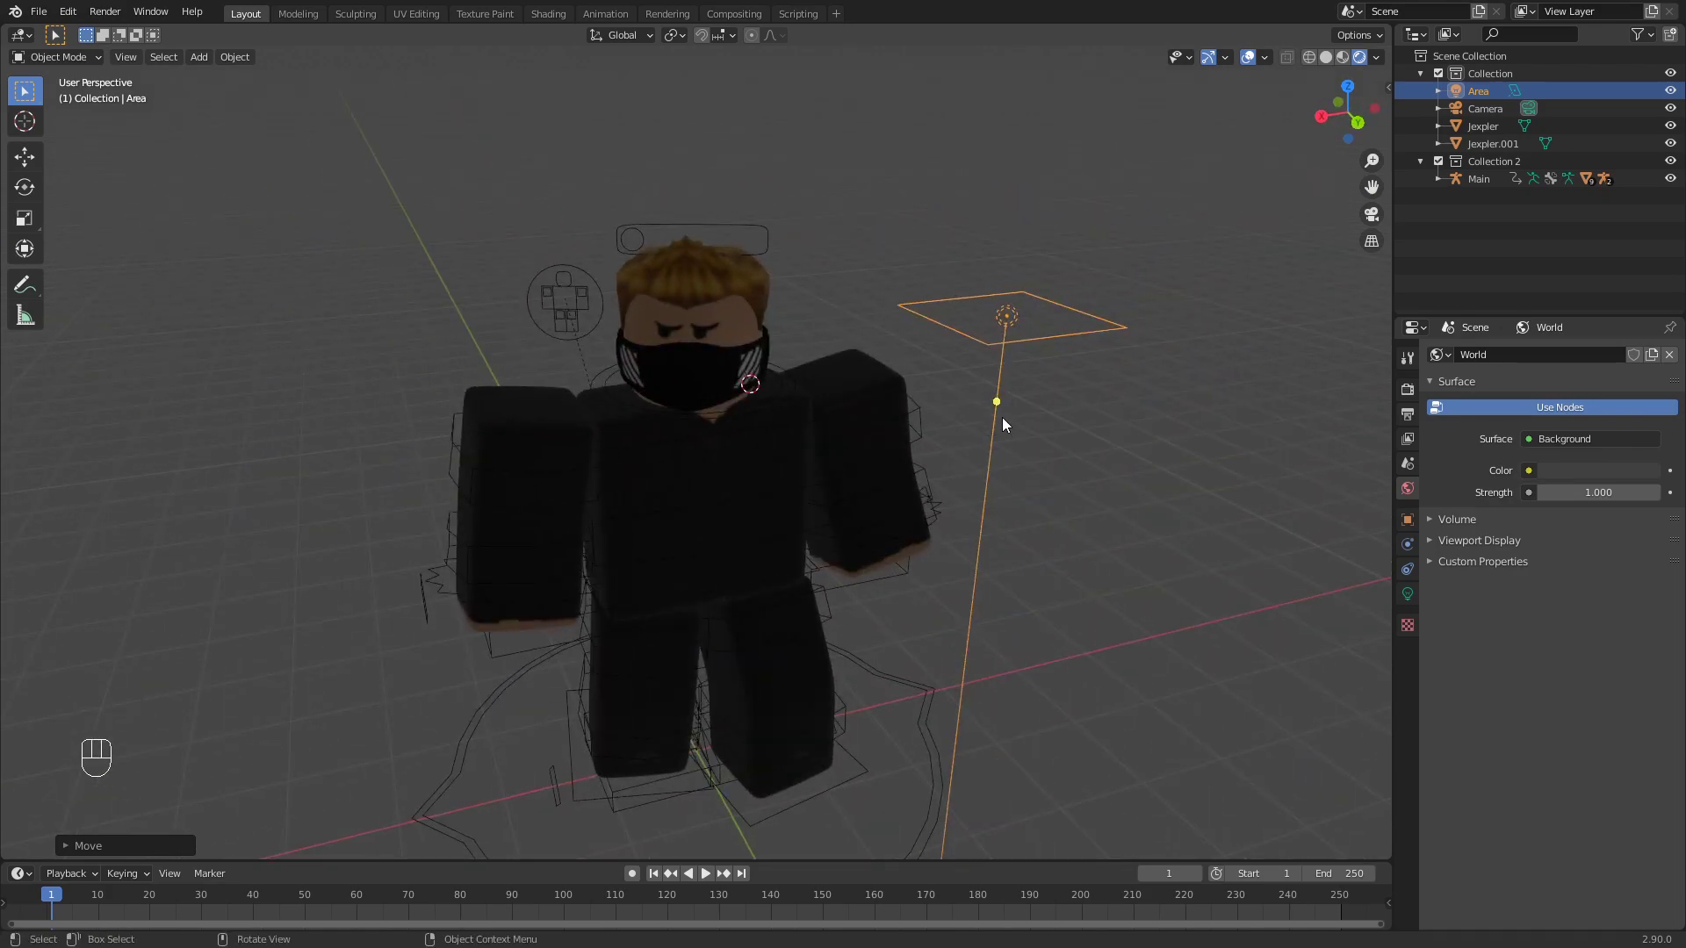
# - Aim the area light at the character's head, reposition it in front, and aim it at the character again
pyautogui.moveTo(996, 409); pyautogui.dragTo(740, 336)
pyautogui.moveTo(922, 355); pyautogui.dragTo(749, 352, button='middle')
pyautogui.press('g')
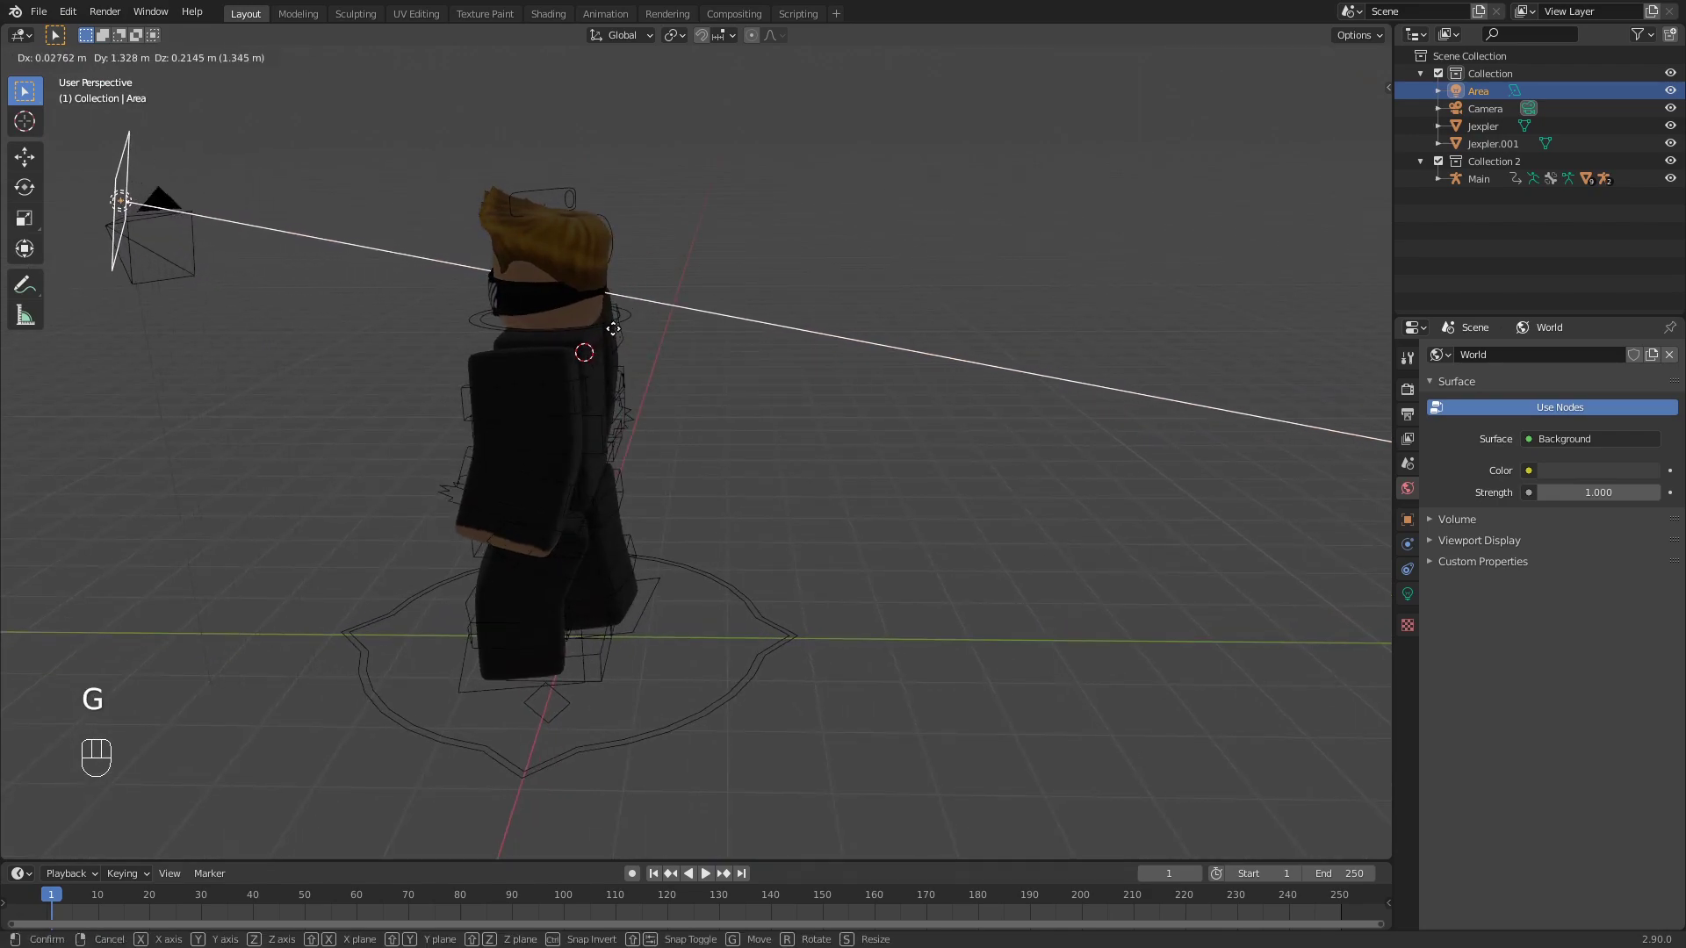
pyautogui.click(712, 331)
pyautogui.moveTo(603, 348); pyautogui.dragTo(1133, 348, button='middle')
pyautogui.moveTo(1234, 243); pyautogui.dragTo(913, 288)
pyautogui.moveTo(928, 345); pyautogui.dragTo(850, 362, button='middle')
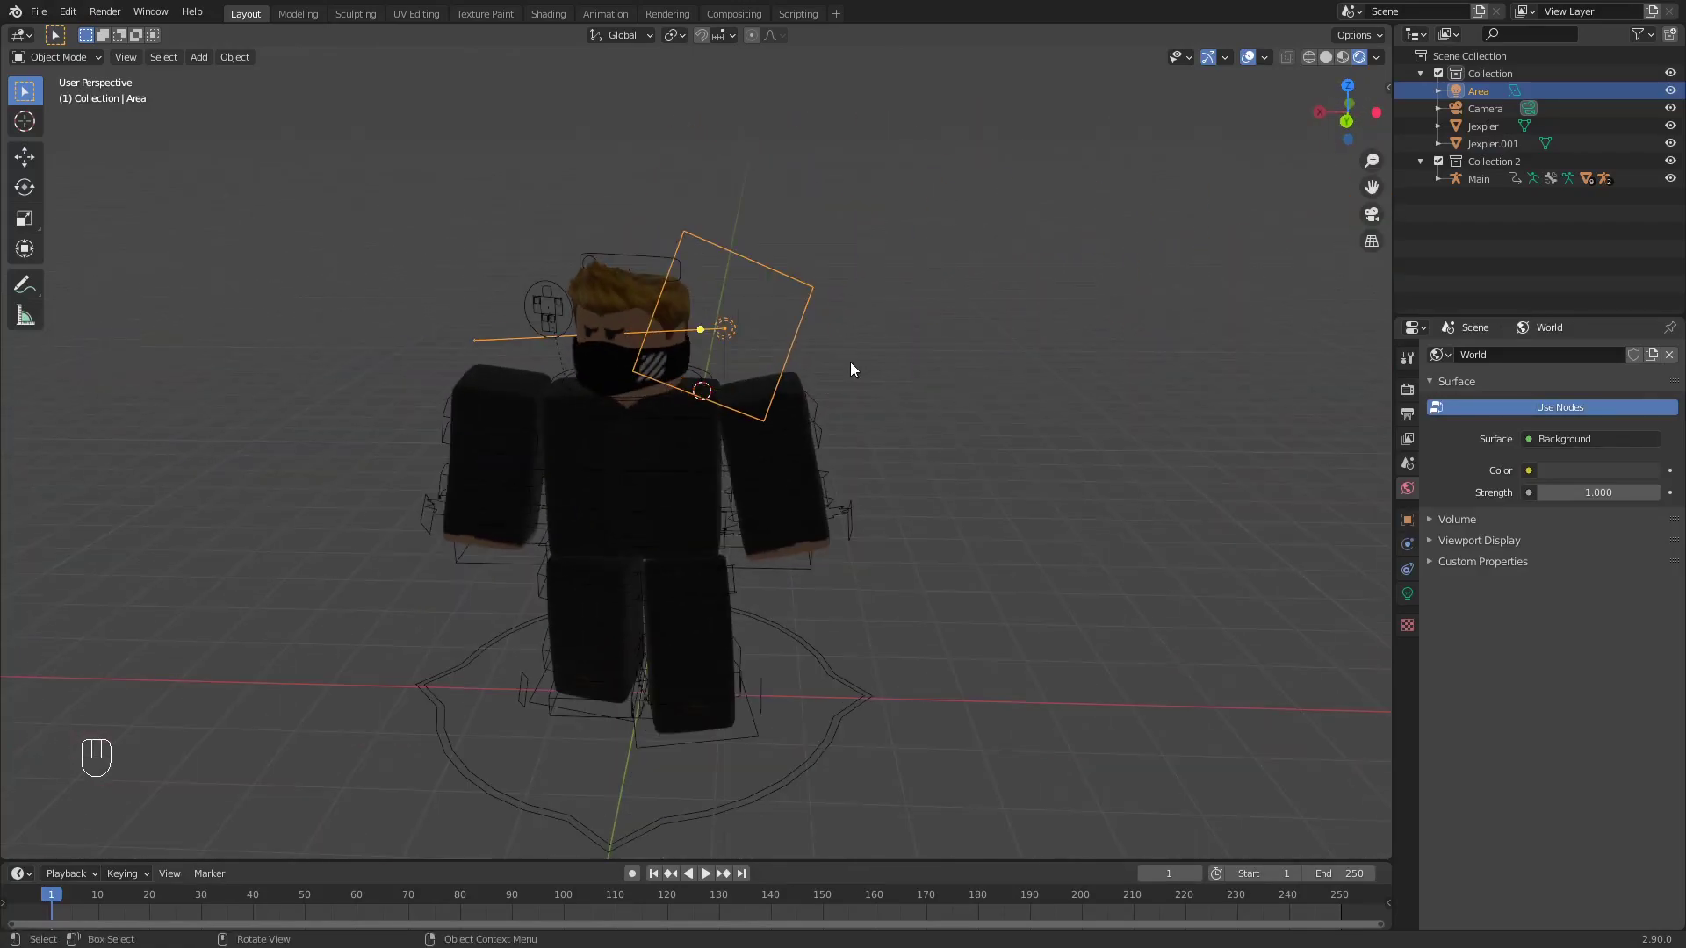
pyautogui.moveTo(872, 419); pyautogui.dragTo(903, 422, button='middle')
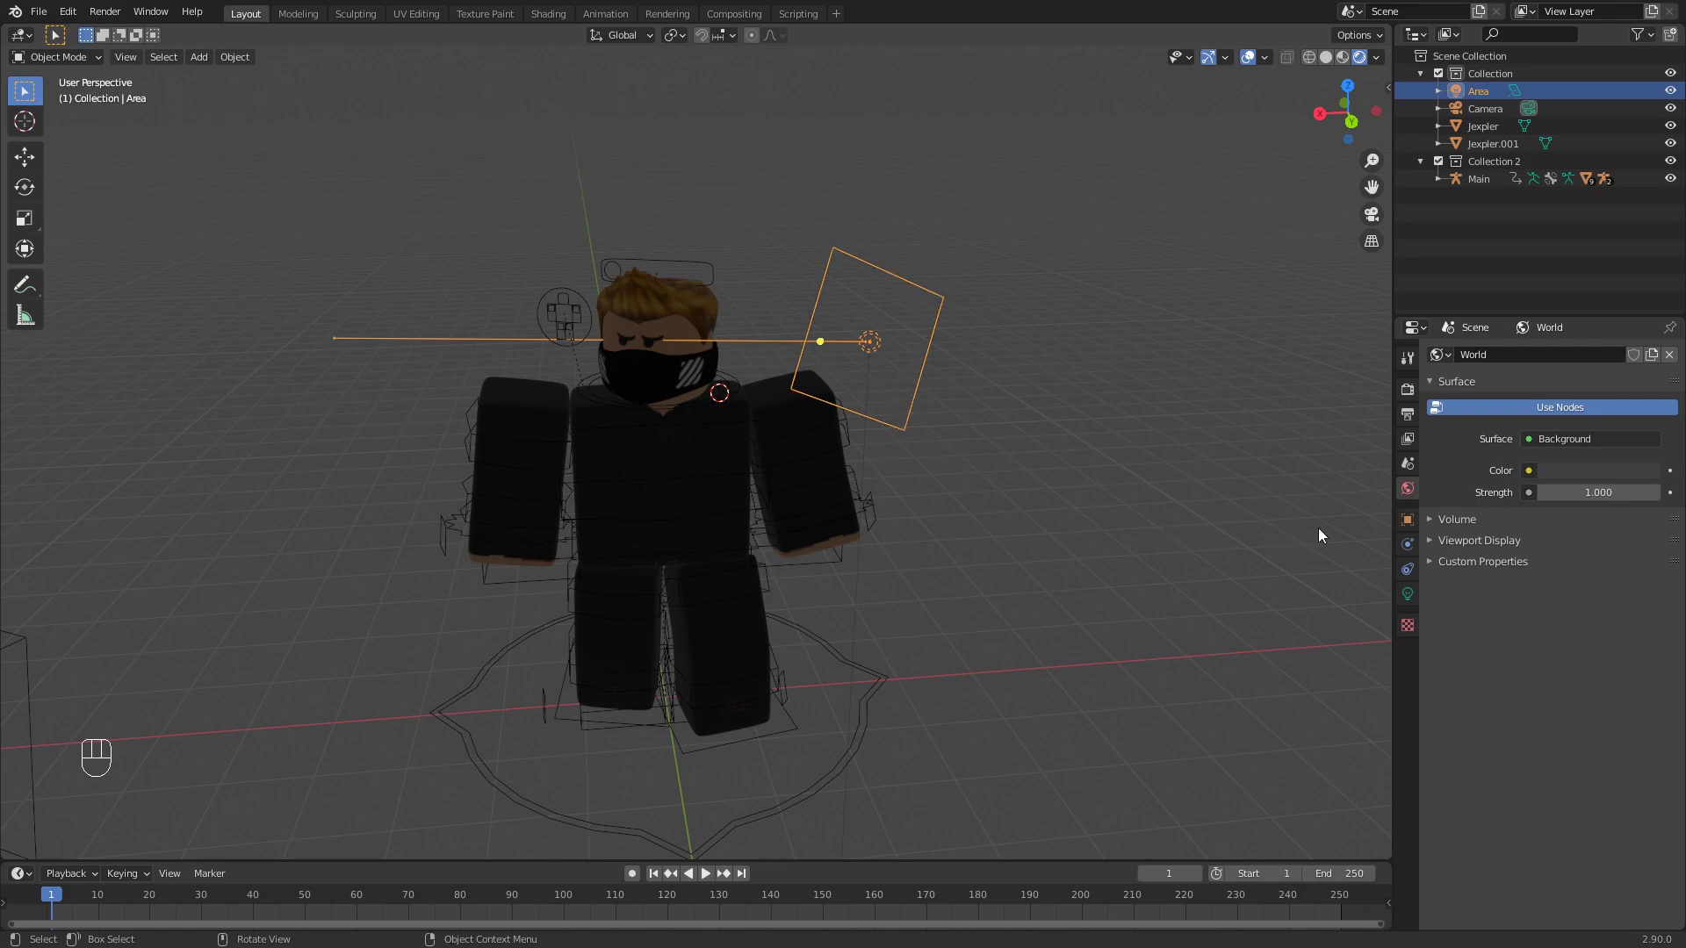
# - Set the area light's size to 3 m and its power to 100 W
pyautogui.click(1408, 593)
pyautogui.click(1578, 532)
pyautogui.write('3')
pyautogui.press('Return')
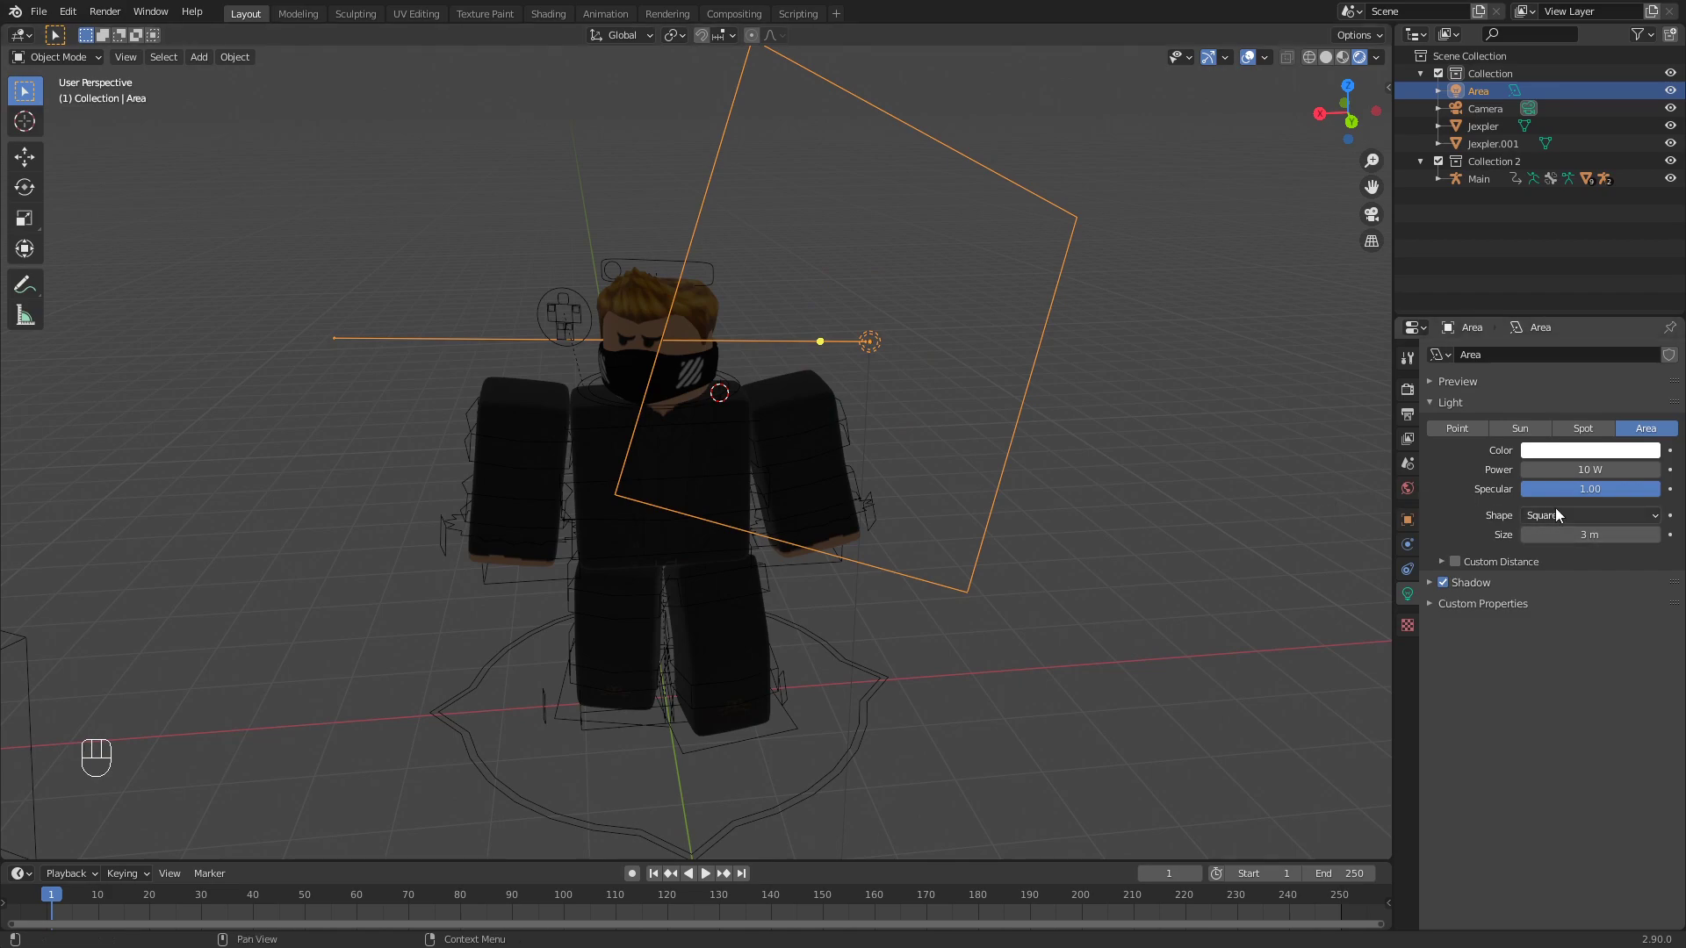
pyautogui.moveTo(1032, 442); pyautogui.dragTo(1138, 432, button='middle')
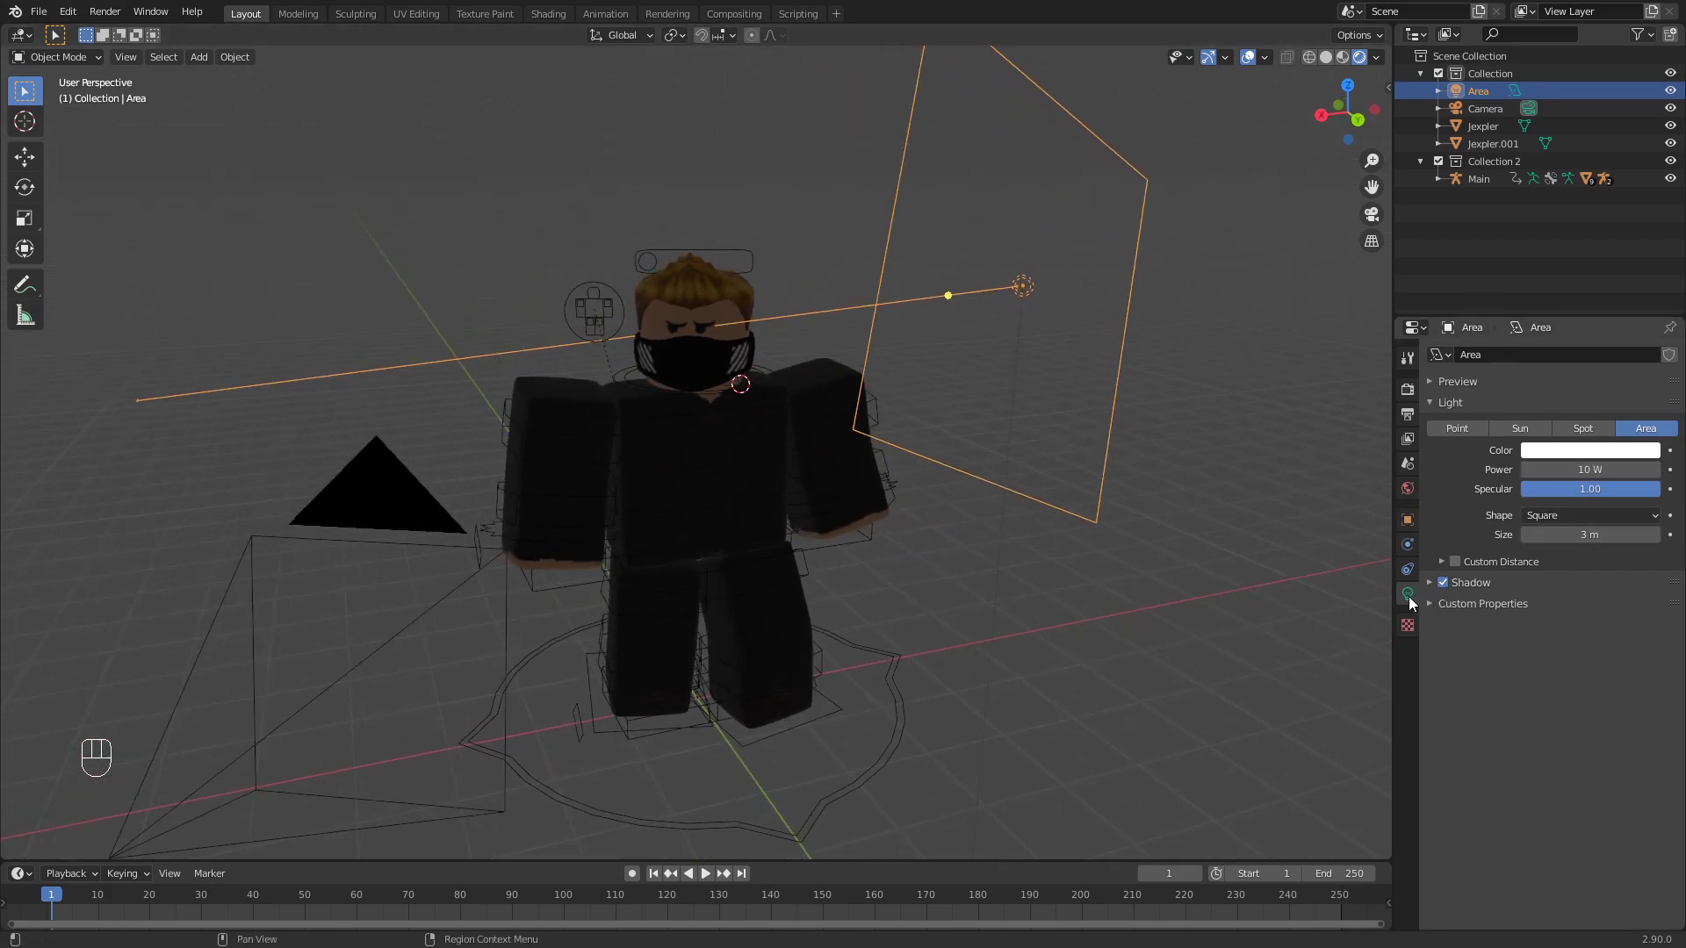
pyautogui.click(1588, 469)
pyautogui.write('100')
pyautogui.press('Return')
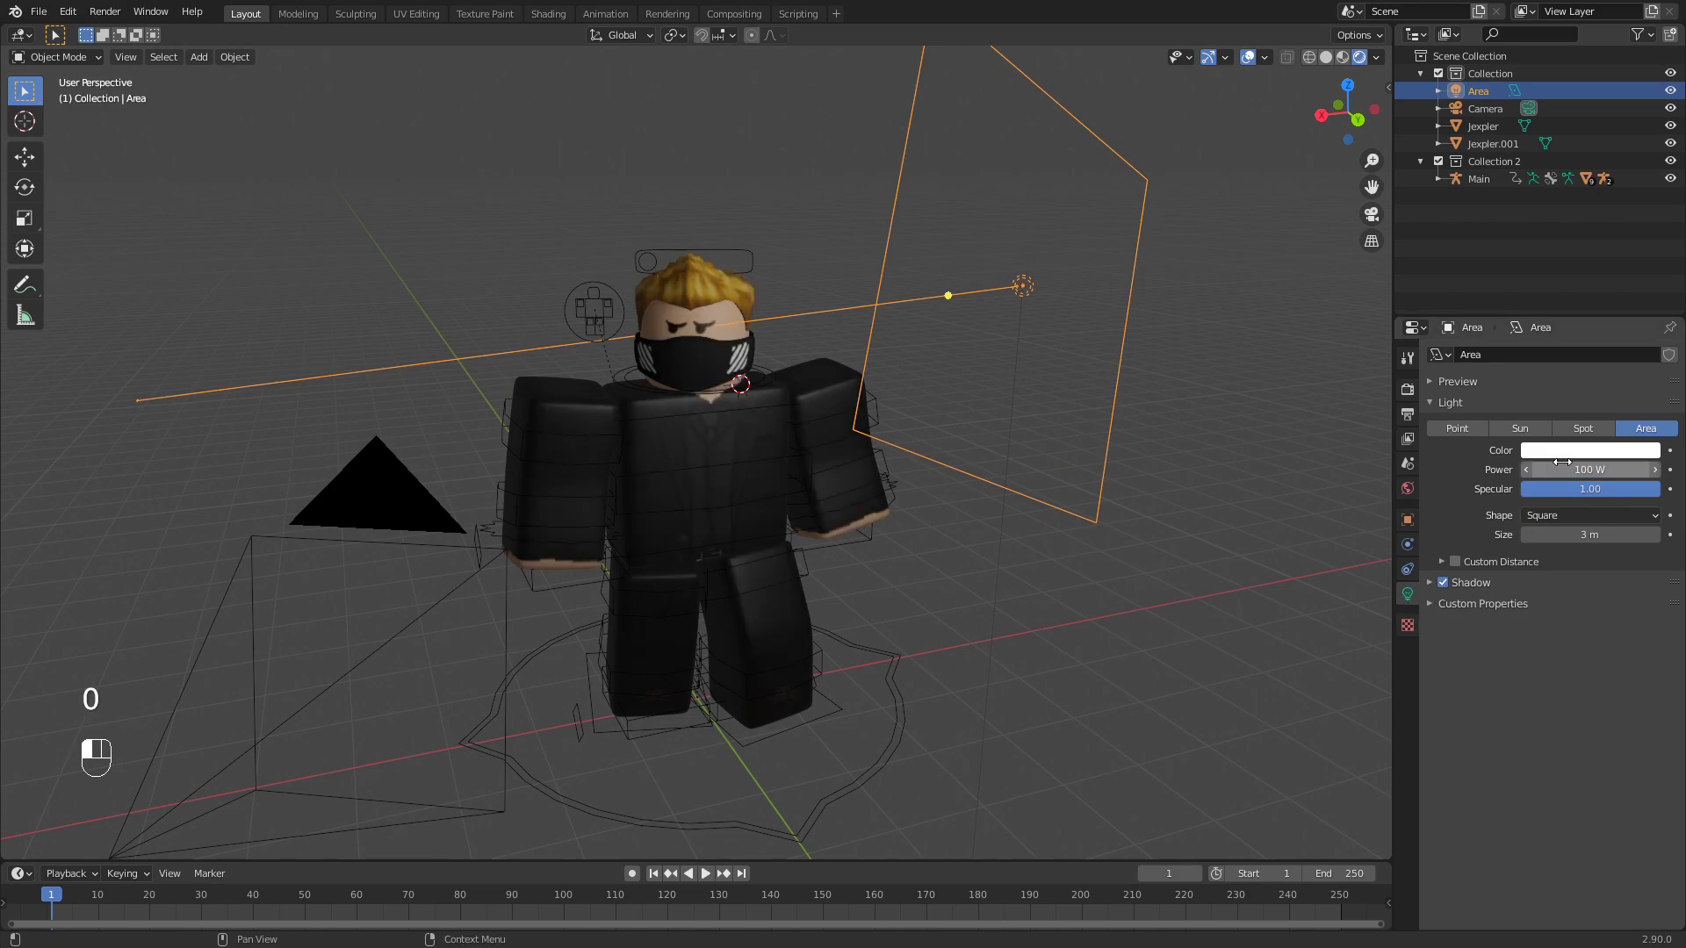
# - Move the area light farther away from the character
pyautogui.moveTo(645, 436); pyautogui.dragTo(799, 432, button='middle')
pyautogui.press('g')
pyautogui.click(891, 364)
pyautogui.scroll(-2, 802, 384)
pyautogui.moveTo(891, 364); pyautogui.dragTo(809, 429, button='middle')
pyautogui.scroll(-2, 802, 378)
pyautogui.press('g')
pyautogui.click(868, 446)
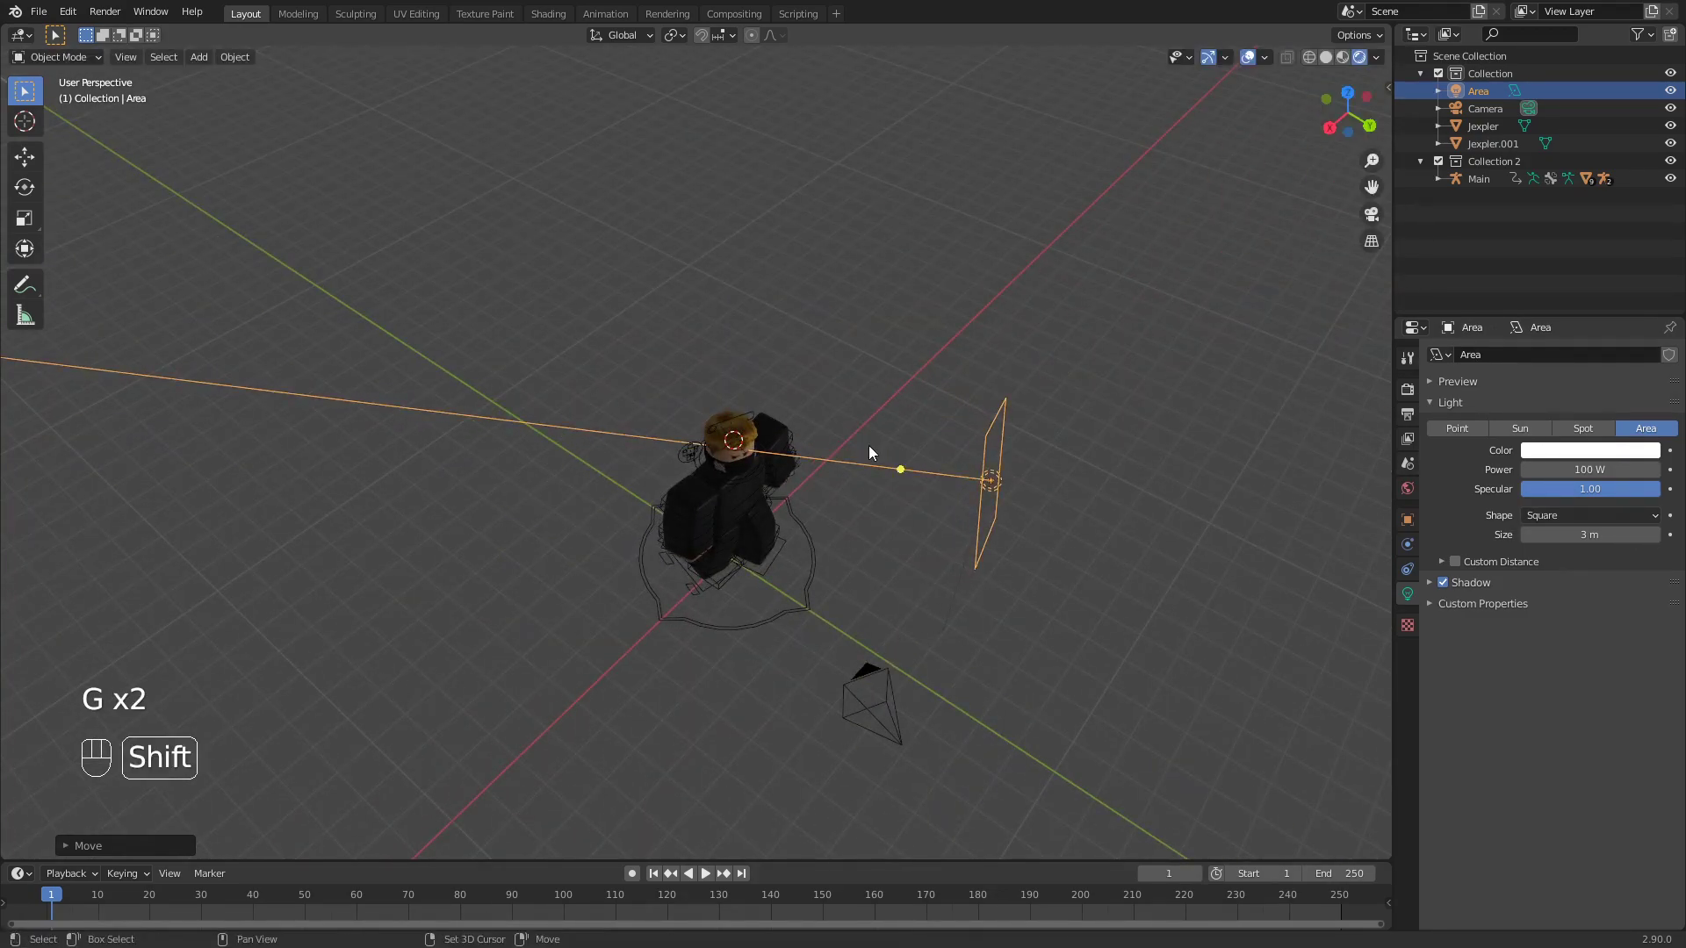
# - Set the area light's power to 200 W and check the lighting on the character's front
pyautogui.click(1561, 469)
pyautogui.write('200')
pyautogui.click(1500, 474)
pyautogui.moveTo(1067, 481); pyautogui.dragTo(920, 400, button='middle')
pyautogui.scroll(8, 973, 403)
pyautogui.scroll(-3, 934, 396)
pyautogui.scroll(-2, 941, 395)
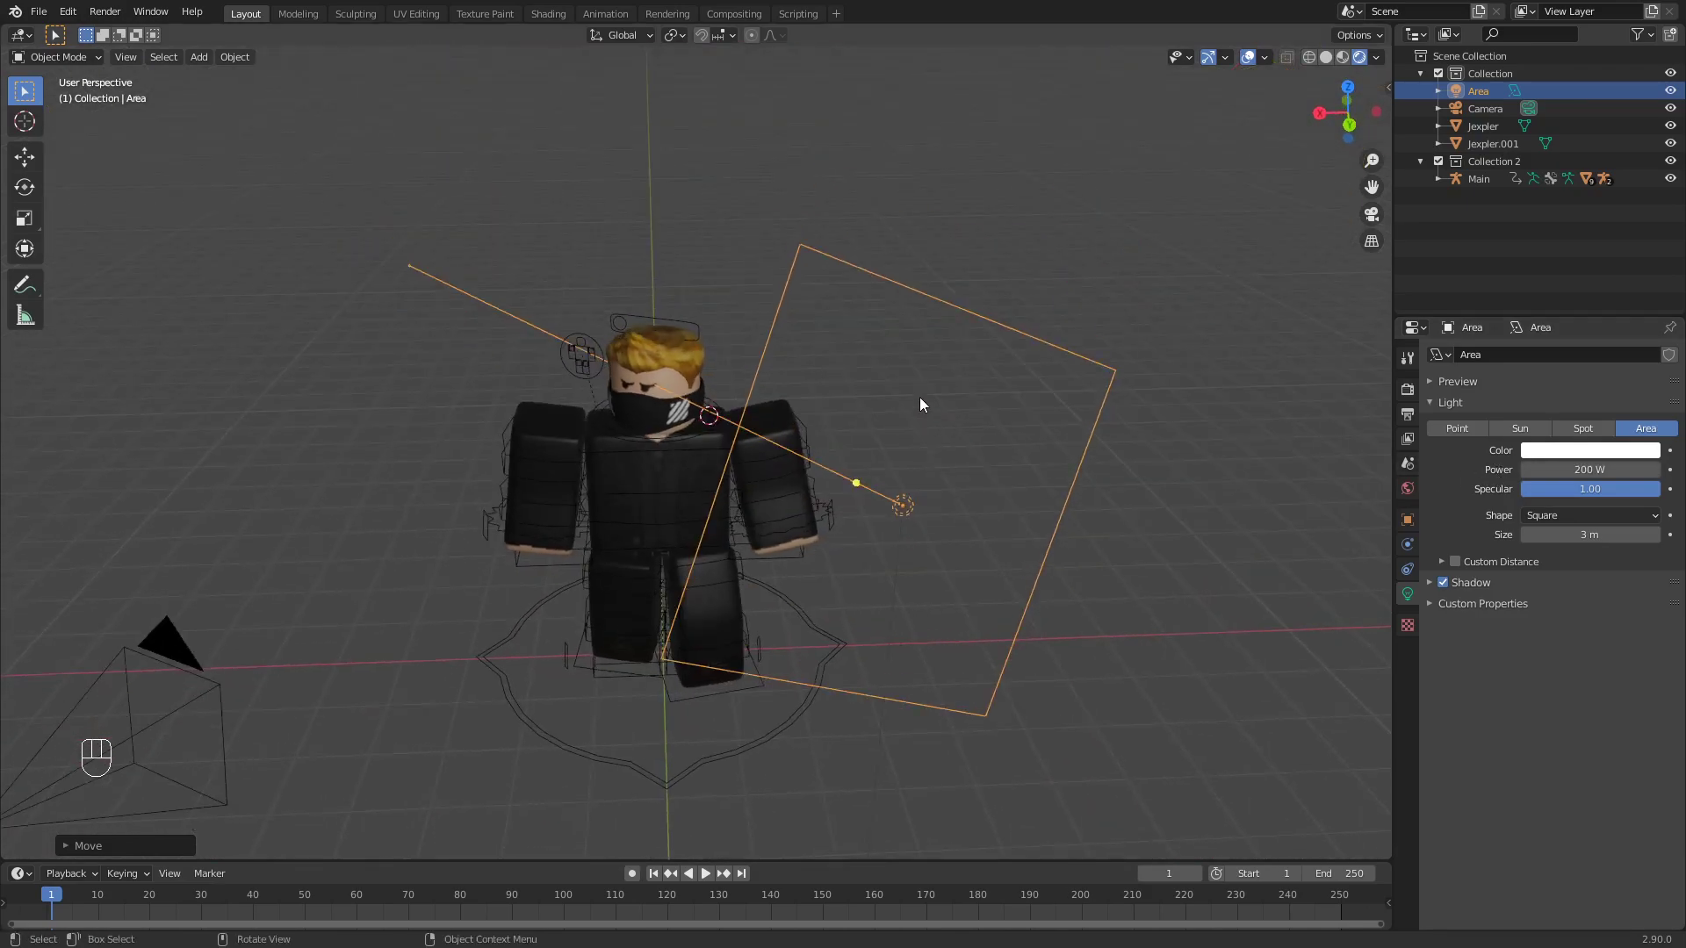
# - Duplicate the area light and move the copy along X to the opposite side of the character
pyautogui.scroll(-4, 921, 400)
pyautogui.scroll(6, 819, 432)
pyautogui.moveTo(882, 503); pyautogui.dragTo(885, 517, button='middle')
pyautogui.scroll(-5, 952, 609)
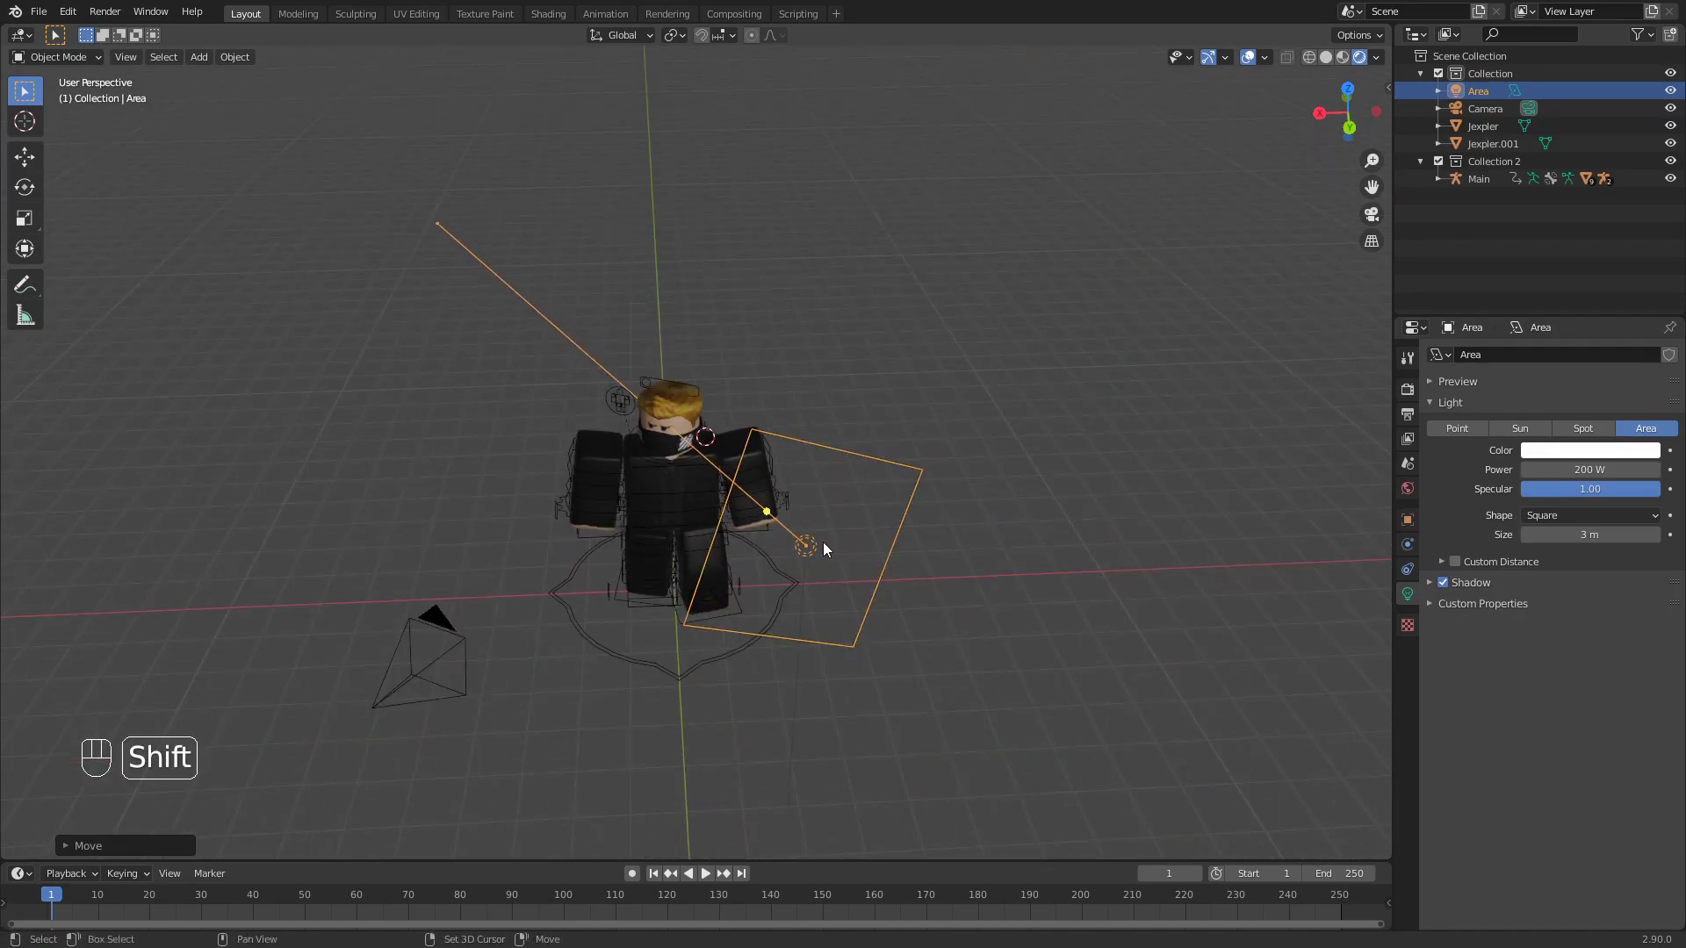
pyautogui.hotkey('shift', 'd')
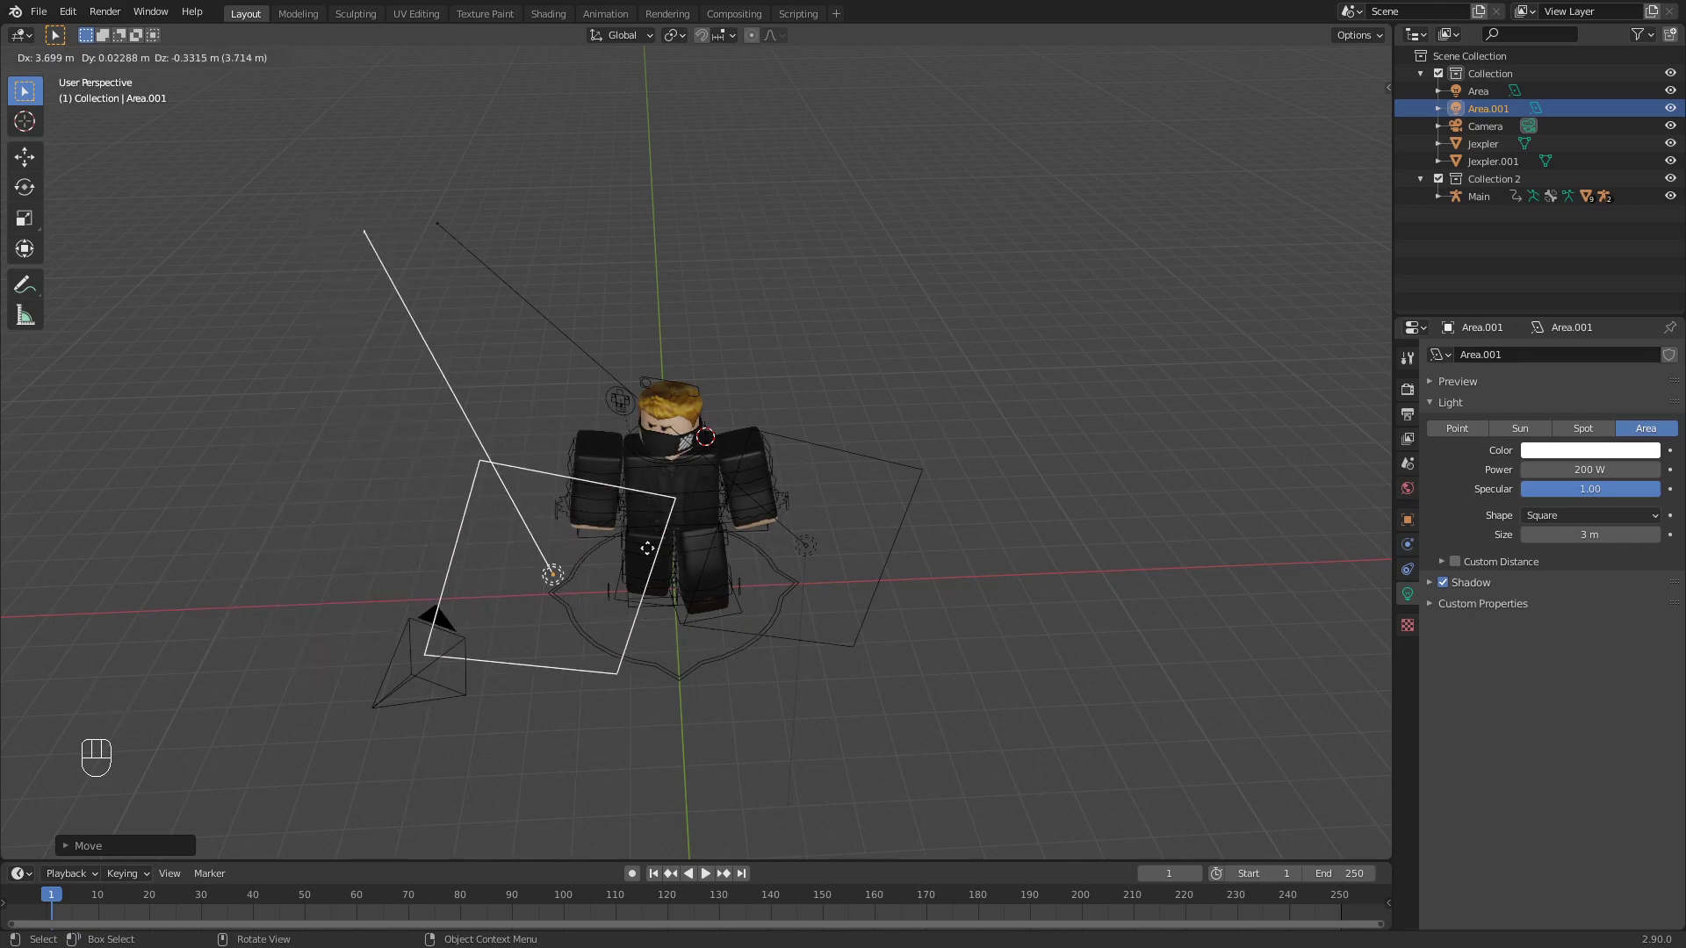
pyautogui.rightClick(929, 527)
pyautogui.press('g')
pyautogui.press('x')
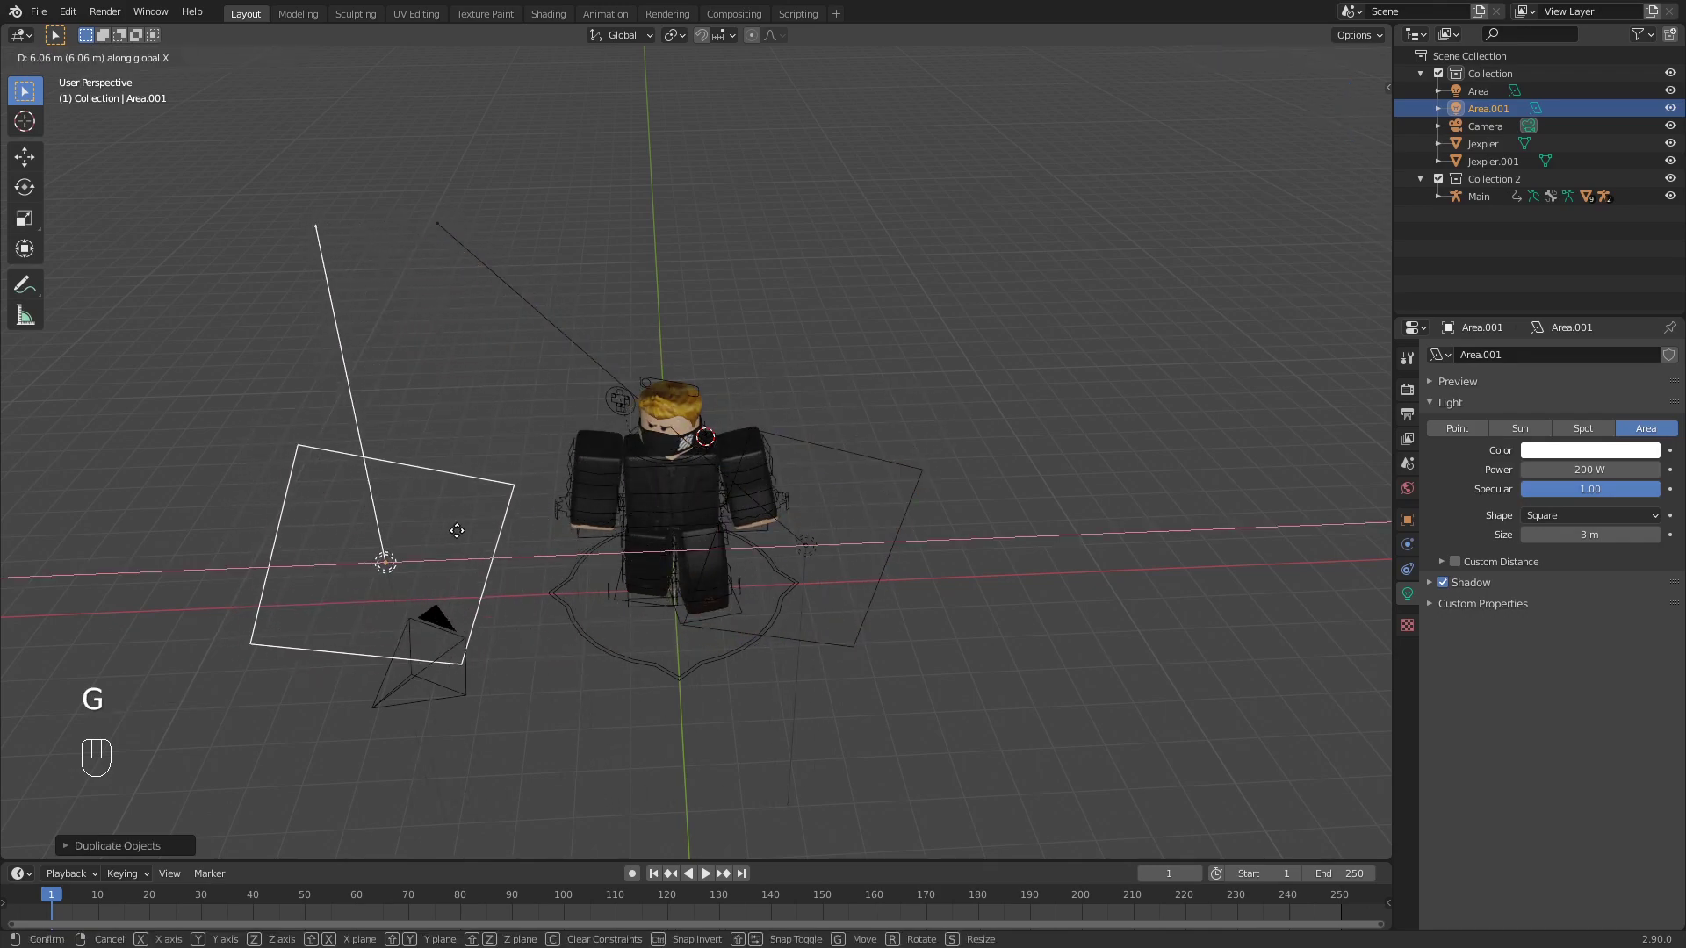
pyautogui.click(458, 531)
# - Aim the duplicated area light at the character, lower it slightly, and aim it at the head again
pyautogui.moveTo(379, 527); pyautogui.dragTo(655, 425)
pyautogui.moveTo(655, 425); pyautogui.dragTo(613, 488, button='middle')
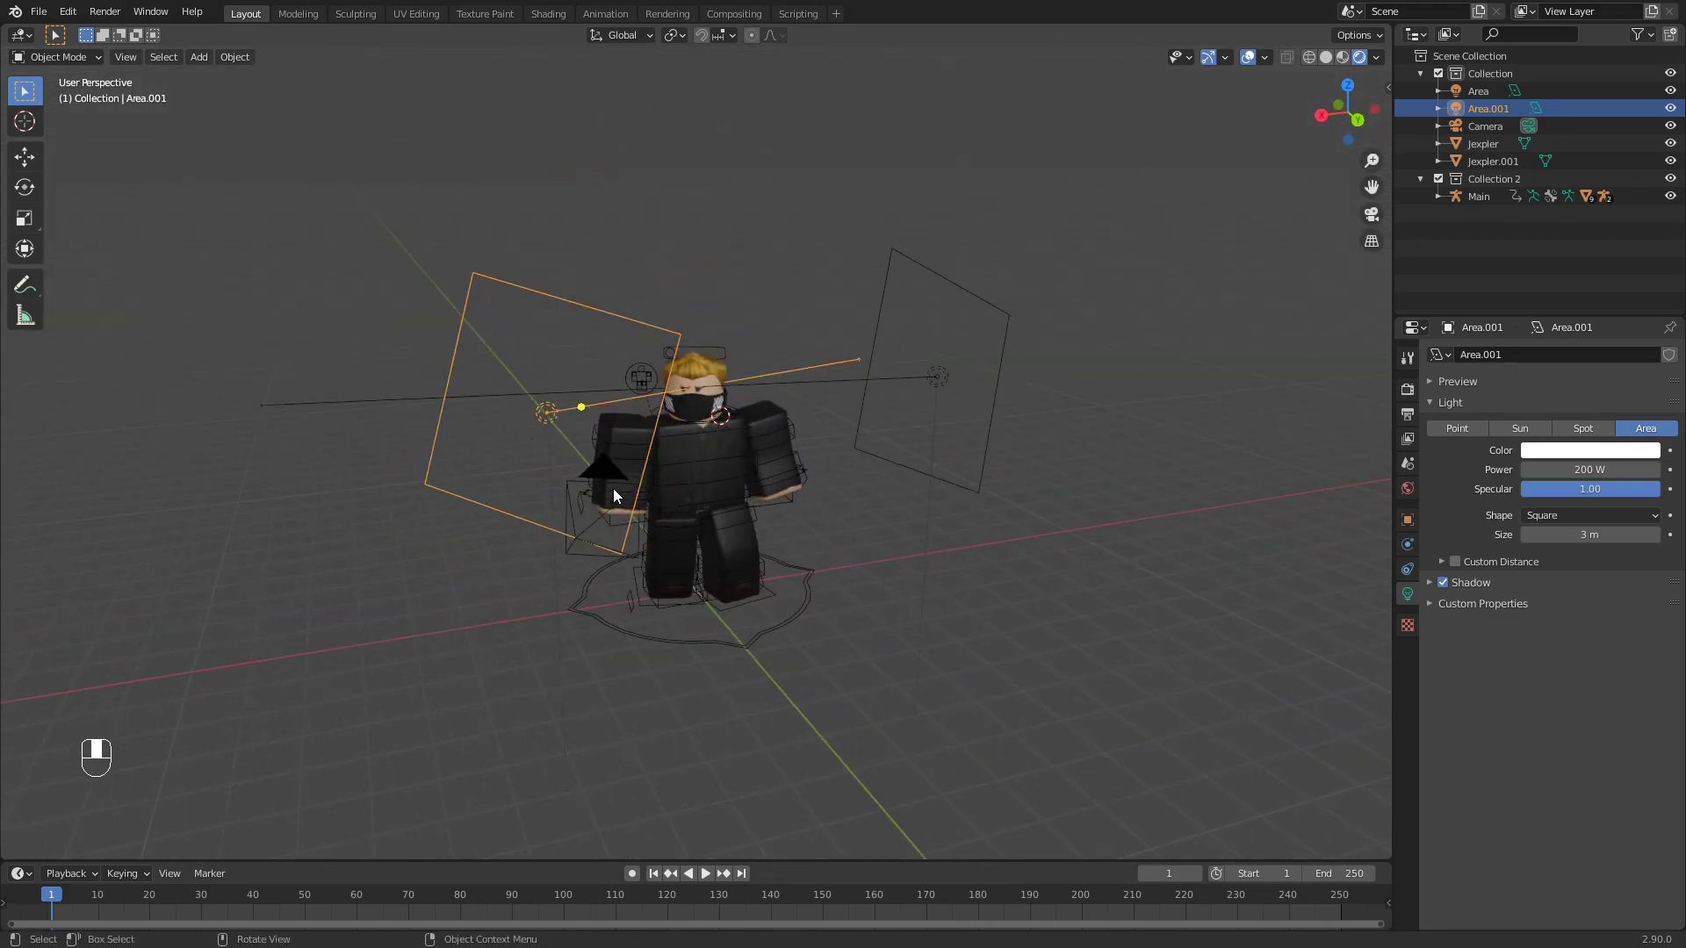
pyautogui.press('g')
pyautogui.click(594, 499)
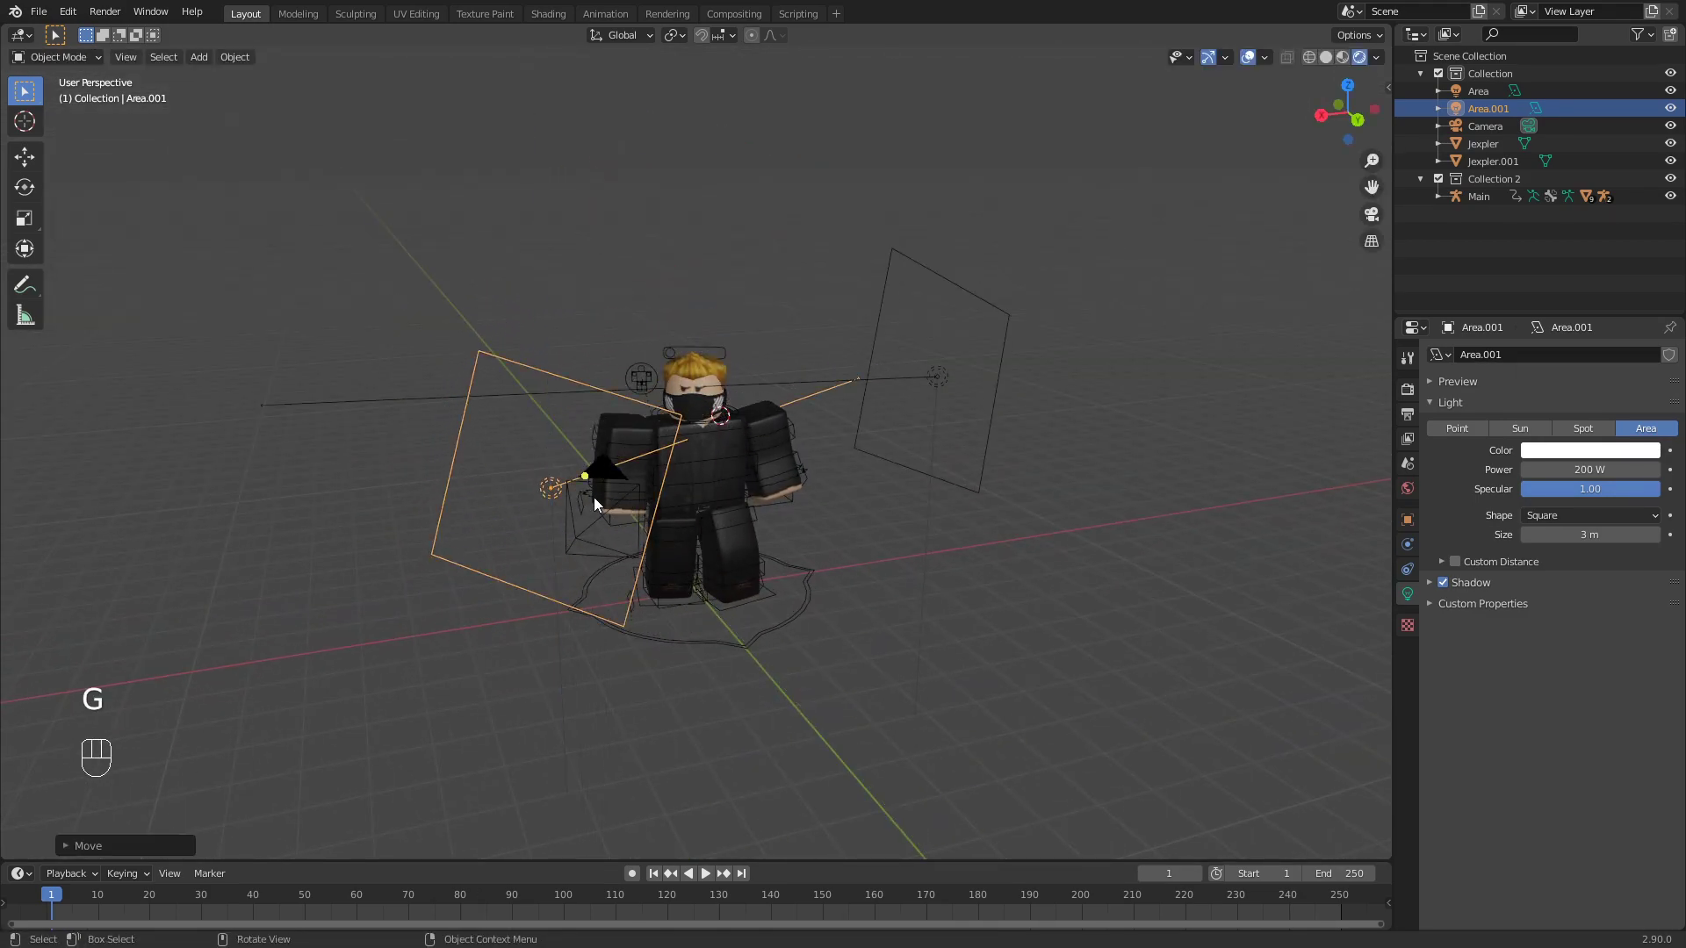
pyautogui.moveTo(584, 476); pyautogui.dragTo(697, 388)
pyautogui.moveTo(697, 388); pyautogui.dragTo(664, 409, button='middle')
pyautogui.scroll(4, 730, 402)
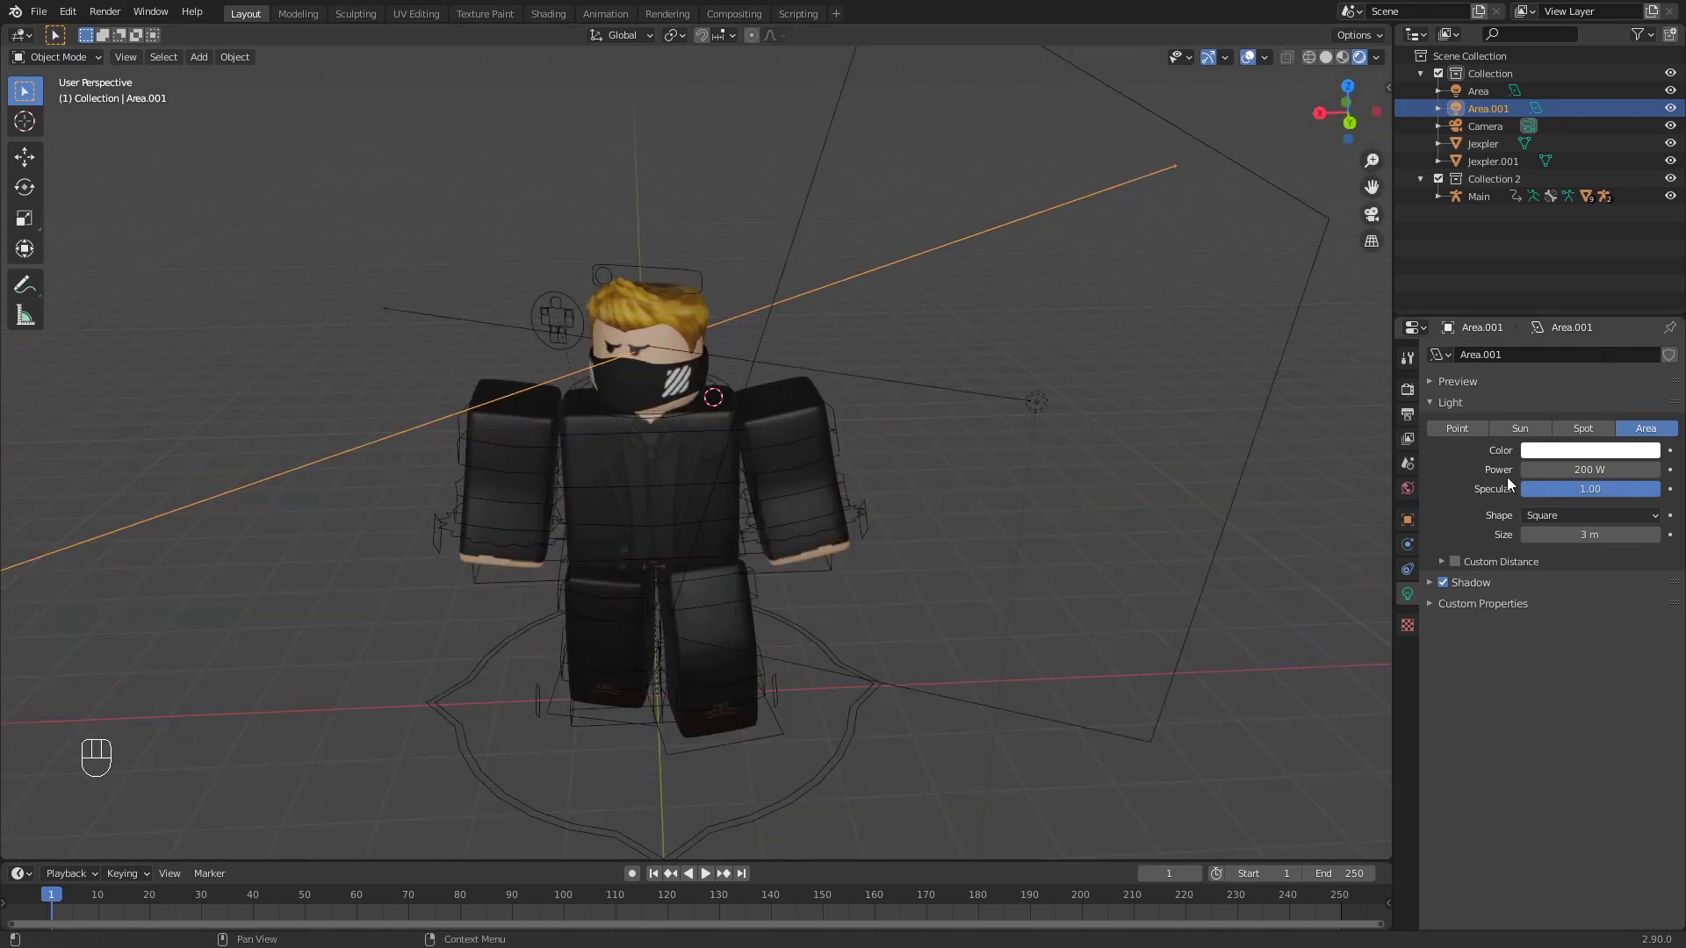
# - Try a power of 1000 W on the duplicated area light
pyautogui.click(1569, 468)
pyautogui.write('1')
pyautogui.write('000')
pyautogui.press('Return')
pyautogui.moveTo(960, 424); pyautogui.dragTo(530, 429, button='middle')
# - Set the duplicated area light's power to 100 W and deselect it
pyautogui.click(1597, 471)
pyautogui.write('100')
pyautogui.click(1572, 453)
pyautogui.click(816, 189)
# - Add a point light and move it along Y to behind the character
pyautogui.moveTo(826, 195); pyautogui.dragTo(209, 220, button='middle')
pyautogui.moveTo(504, 397); pyautogui.dragTo(828, 514, button='middle')
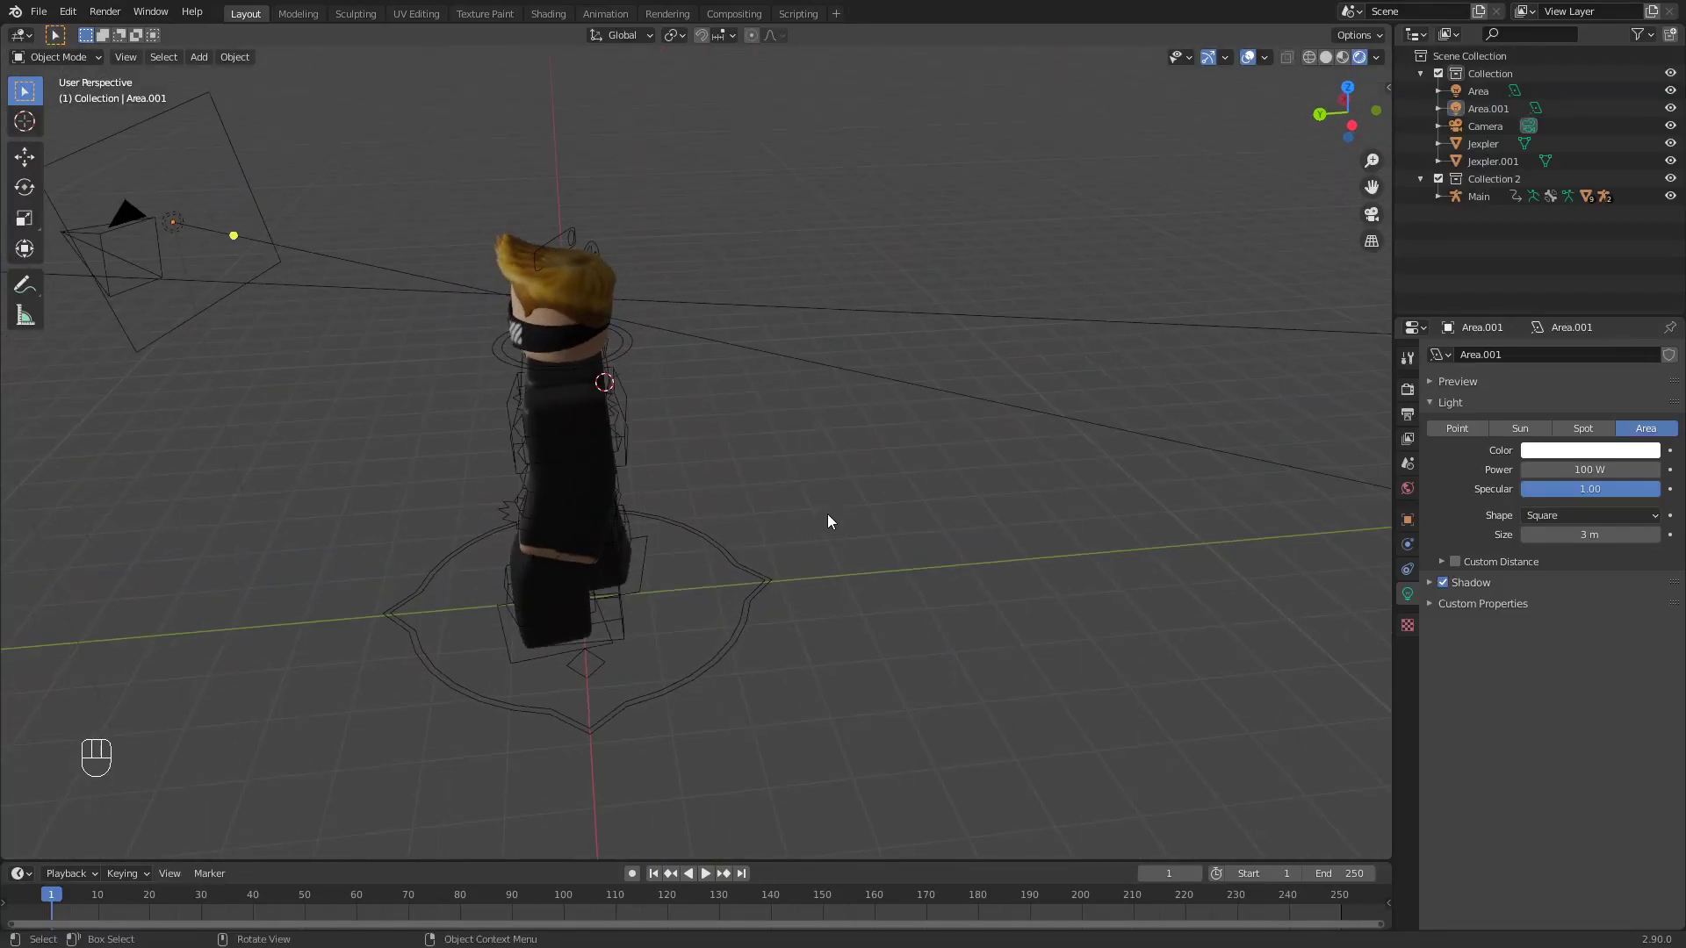
pyautogui.hotkey('shift', 'a')
pyautogui.moveTo(827, 514)
pyautogui.click(929, 512)
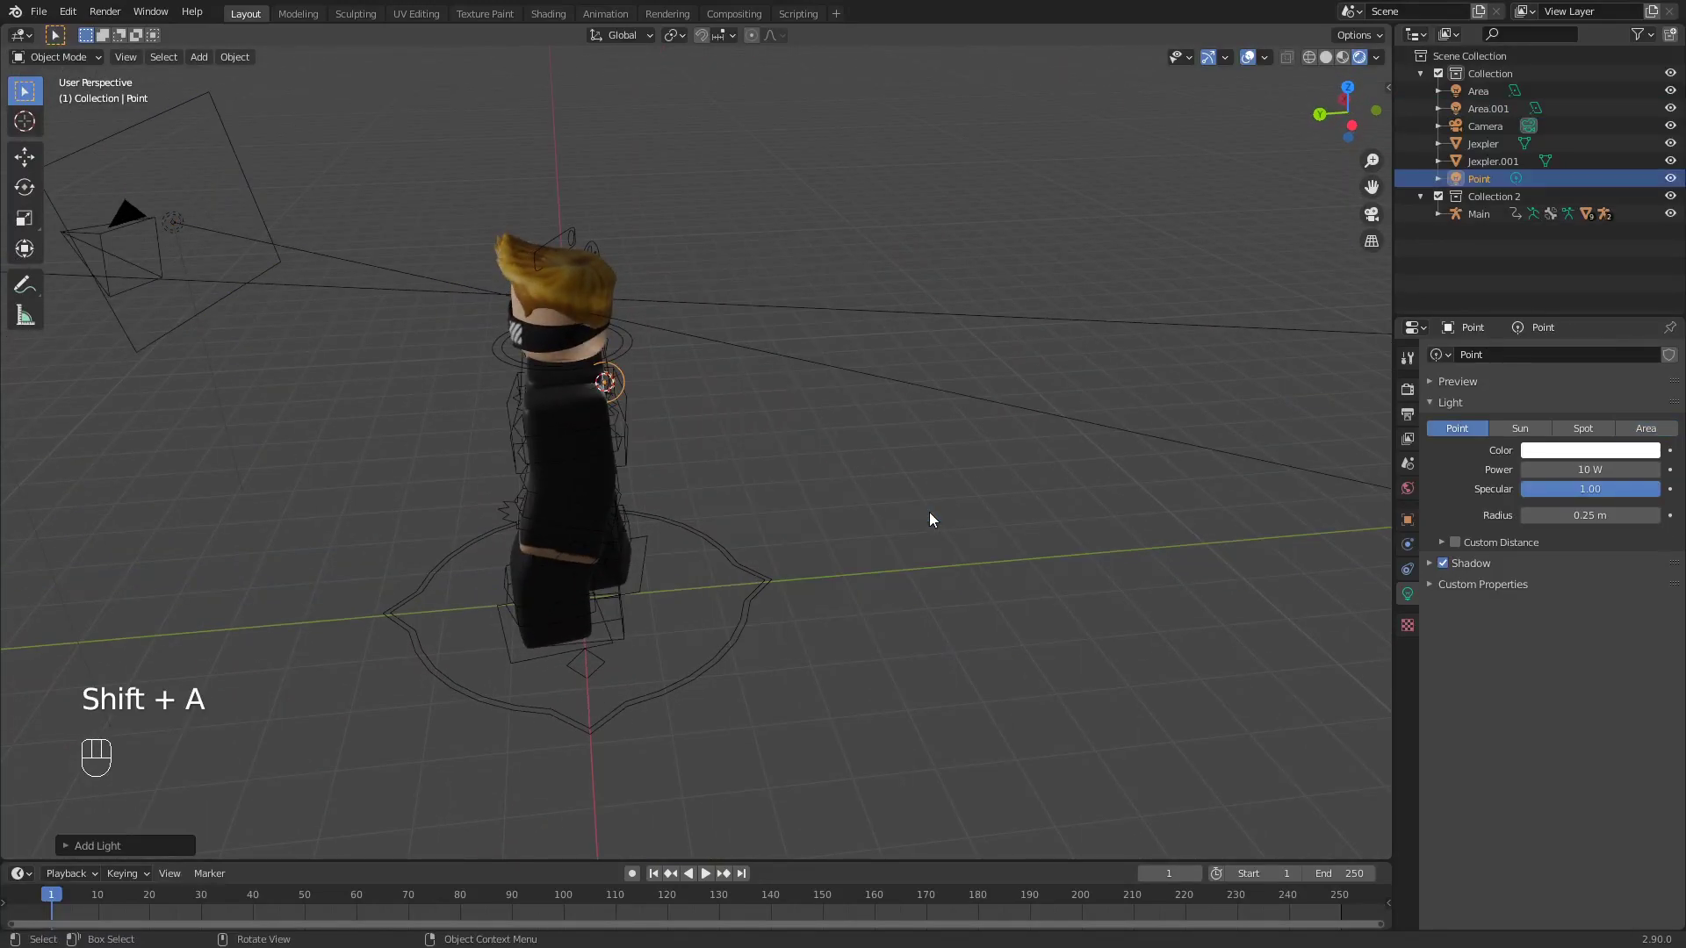
pyautogui.press('g')
pyautogui.press('y')
pyautogui.click(655, 456)
# - Adjust the point light's height along Z and place it behind the character's shoulder near head height
pyautogui.moveTo(656, 455); pyautogui.dragTo(531, 395, button='middle')
pyautogui.press('g')
pyautogui.press('z')
pyautogui.click(520, 379)
pyautogui.press('g')
pyautogui.click(678, 358)
pyautogui.moveTo(678, 359); pyautogui.dragTo(777, 370, button='middle')
# - Try powers of 200 W and 100 W on the point light while checking the character's back
pyautogui.click(1610, 465)
pyautogui.write('200')
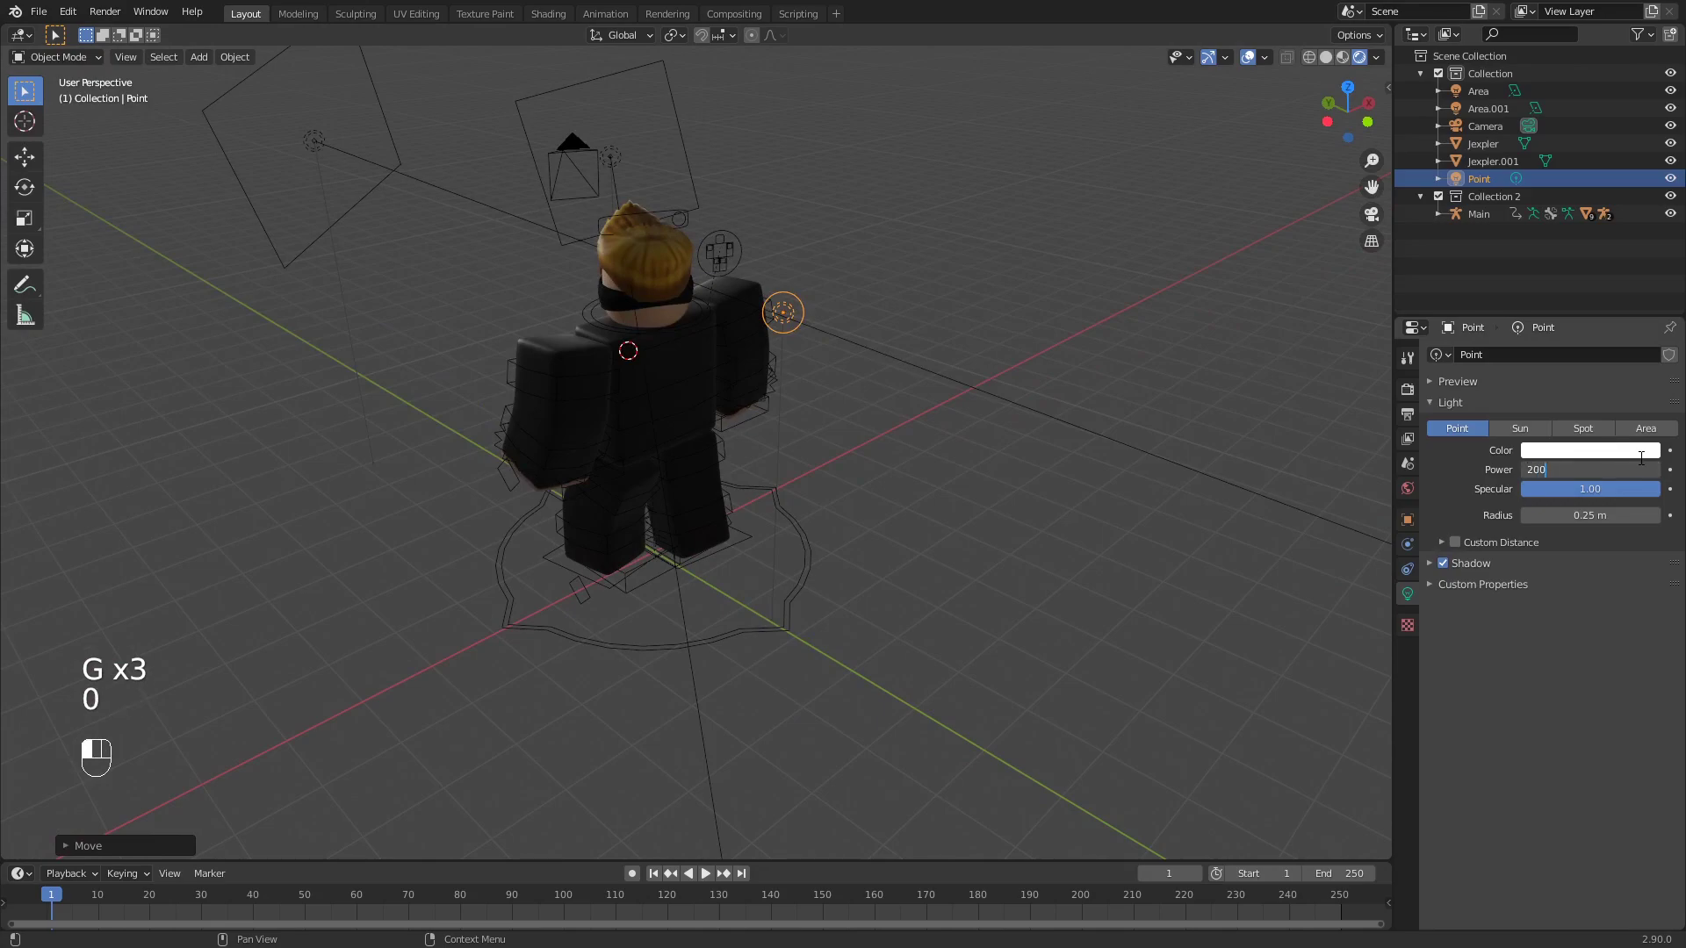
pyautogui.press('Return')
pyautogui.click(1607, 465)
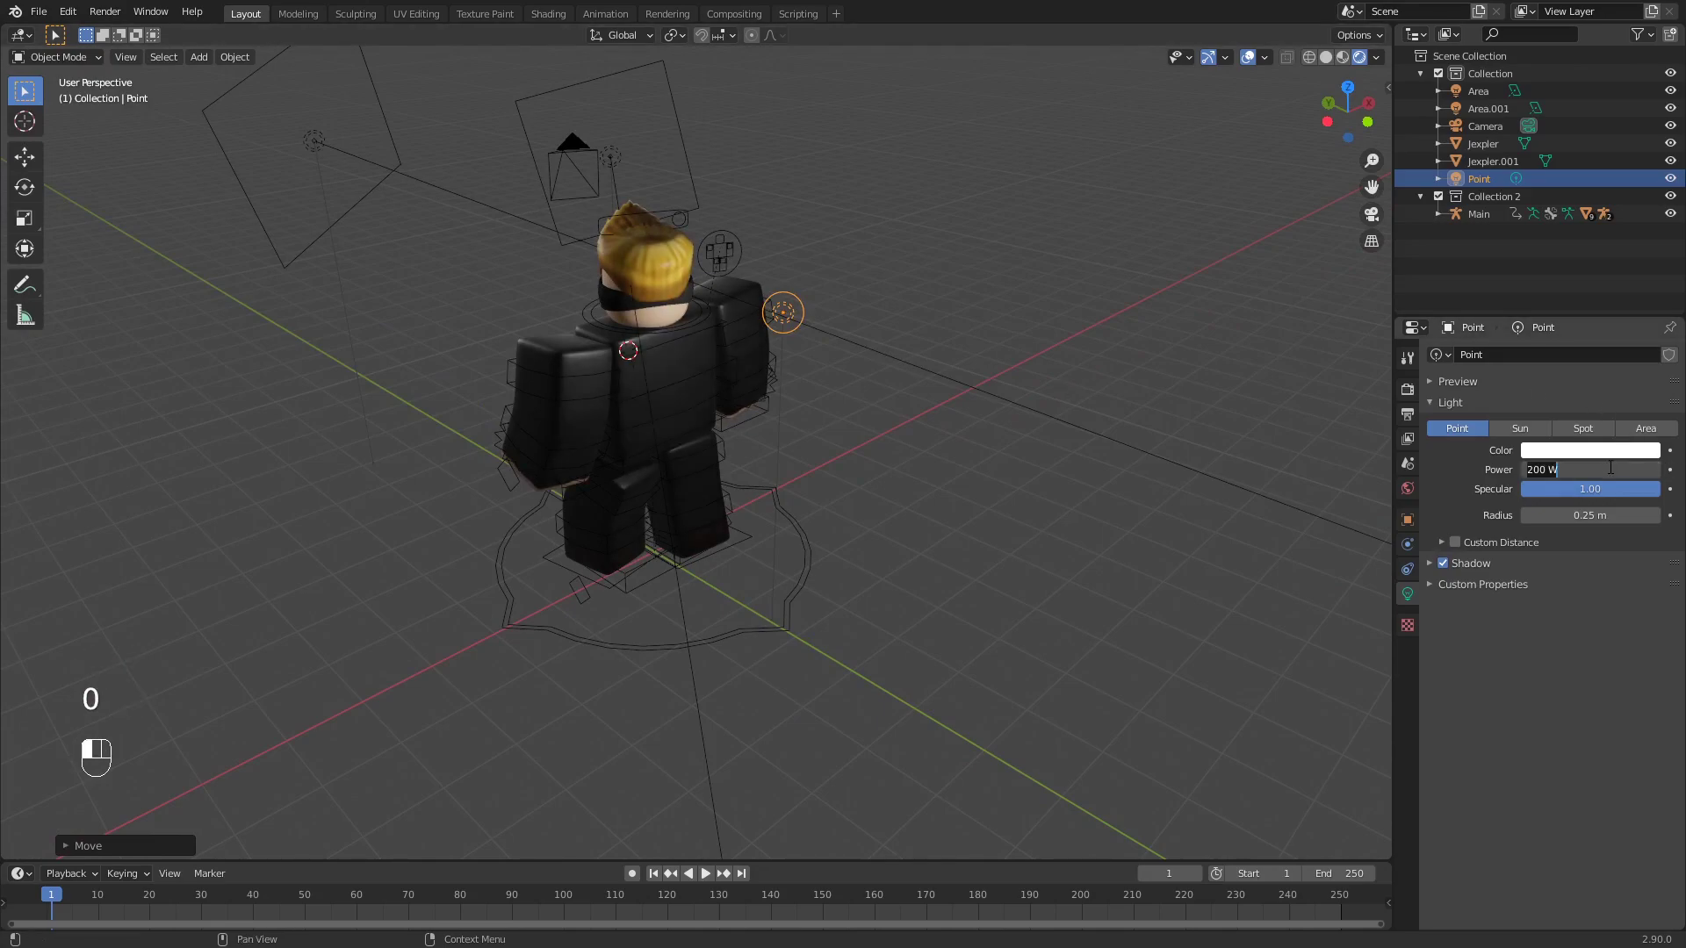
pyautogui.write('100')
pyautogui.press('Return')
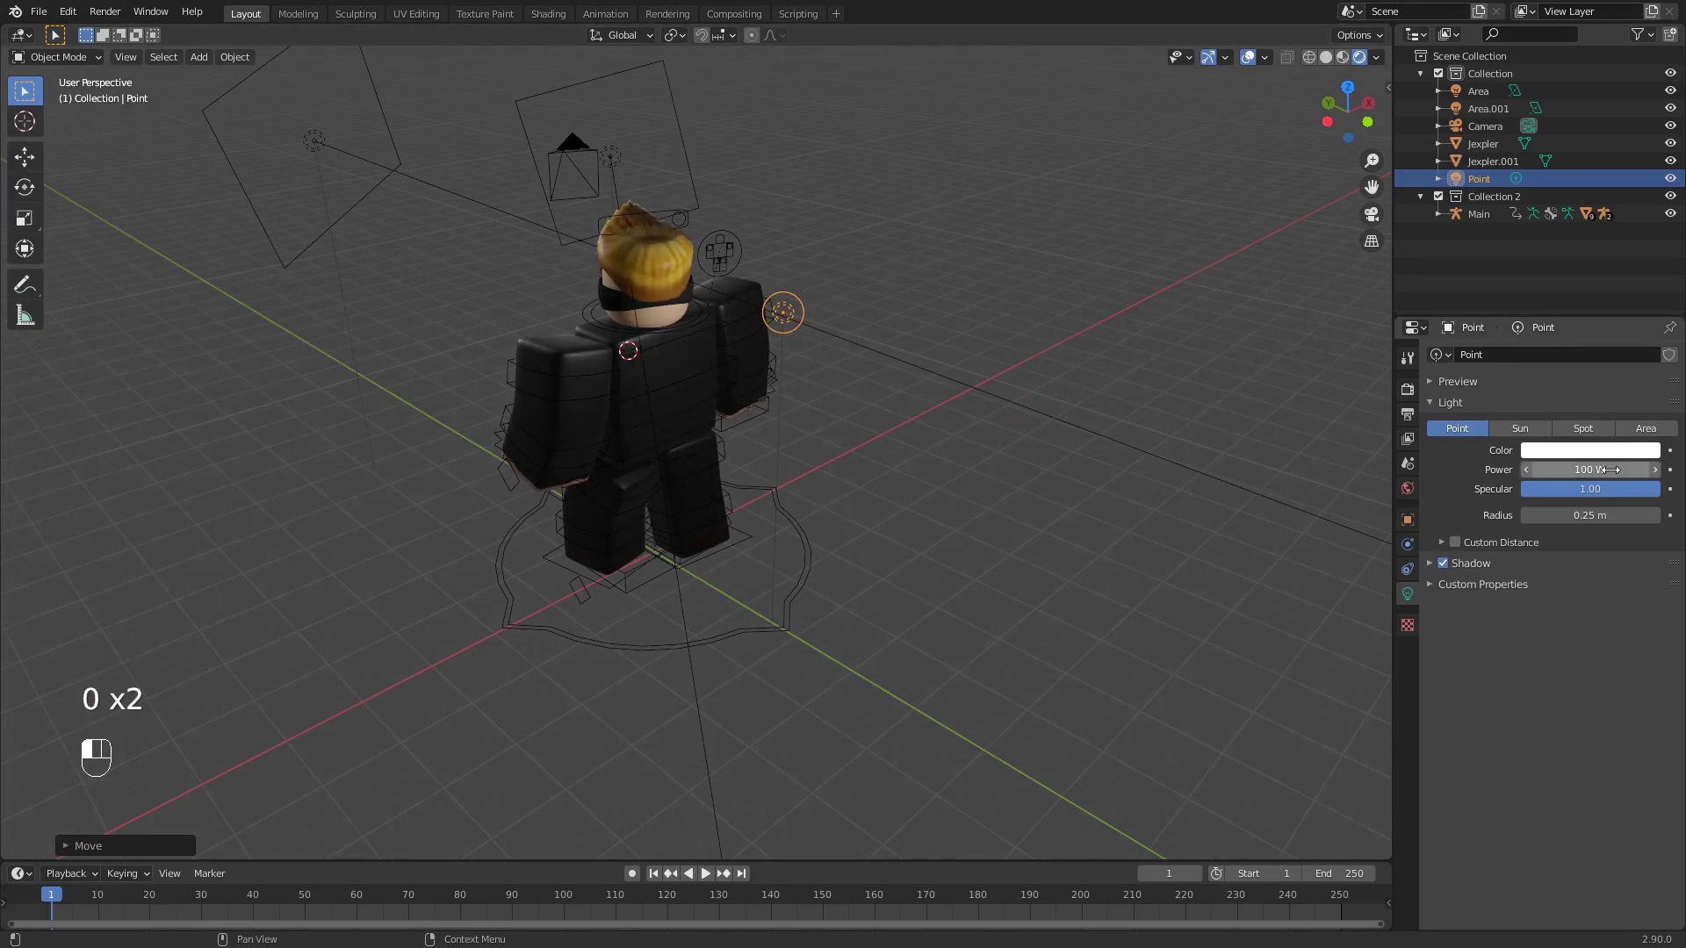
pyautogui.moveTo(233, 464); pyautogui.dragTo(1056, 388, button='middle')
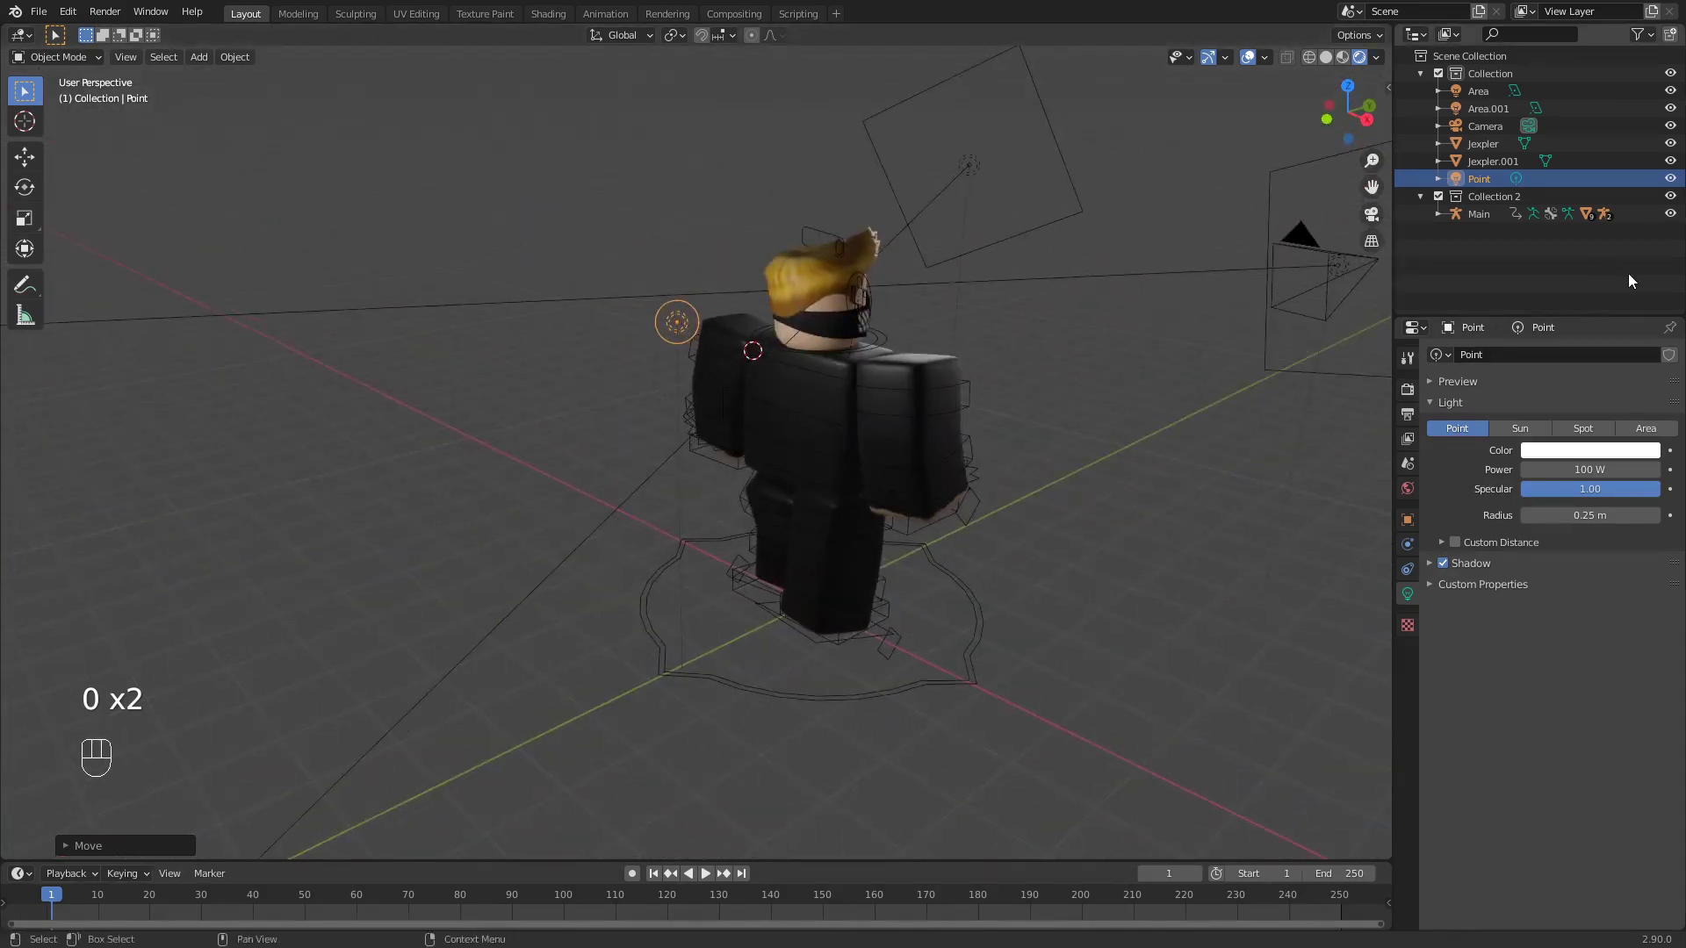
# - Set the point light's power to 50 W and deselect it
pyautogui.click(1627, 468)
pyautogui.write('5')
pyautogui.press('Return')
pyautogui.click(1167, 470)
pyautogui.moveTo(1155, 478); pyautogui.dragTo(597, 480, button='middle')
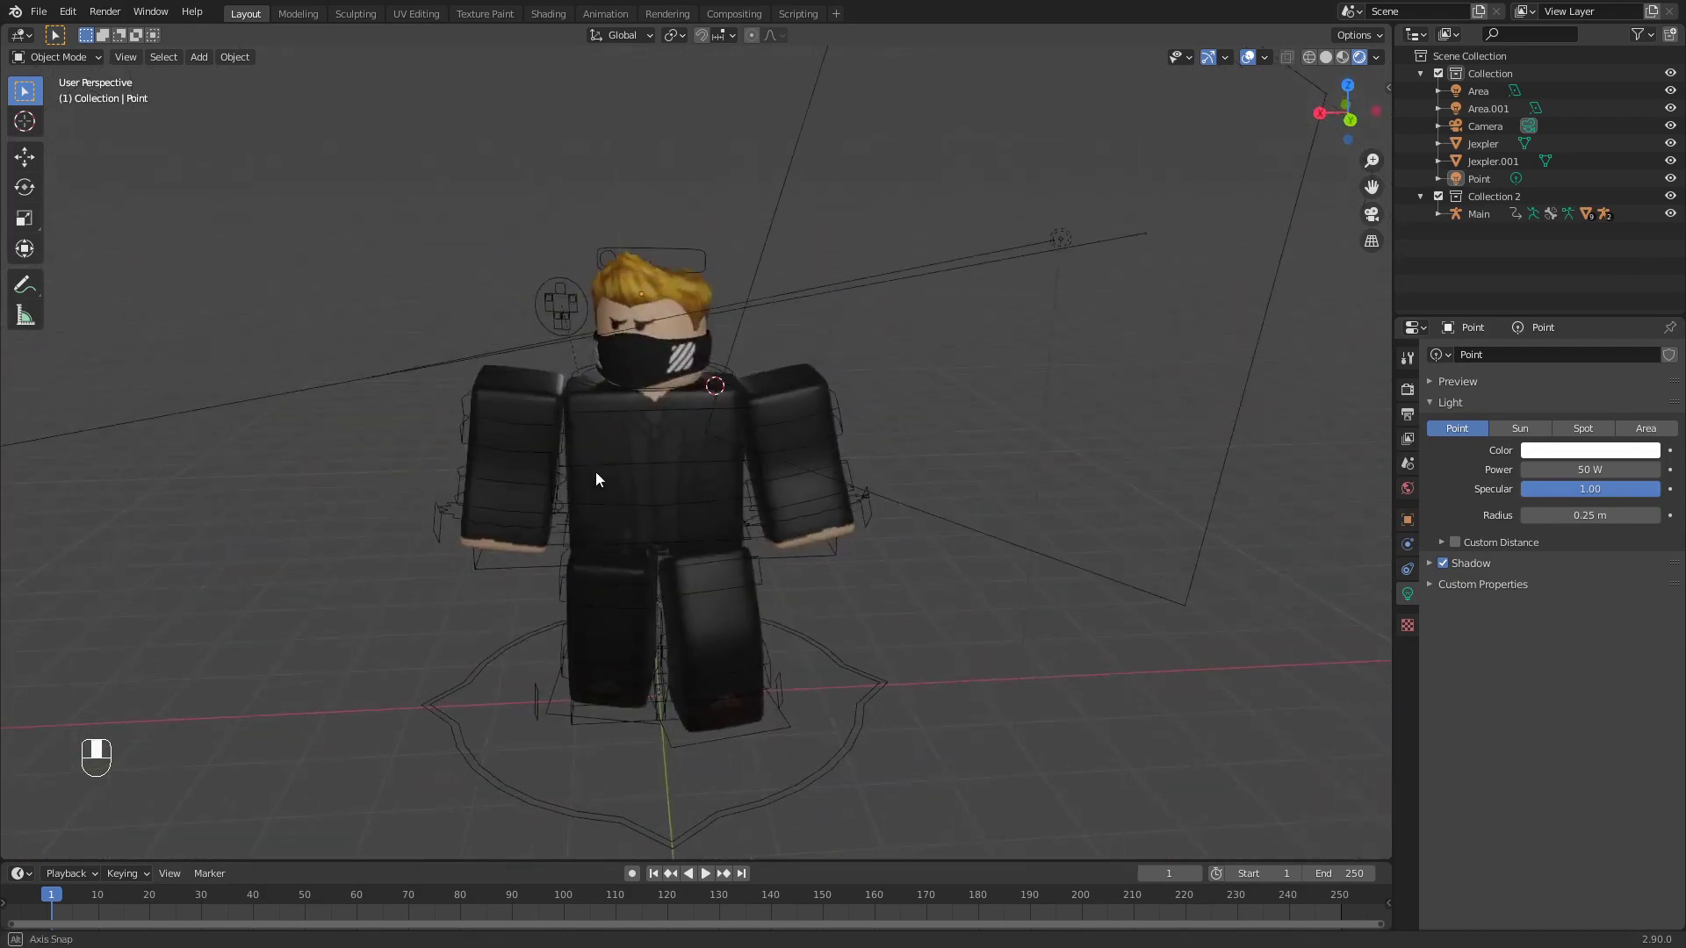
# - Enable contact shadows on both area lights
pyautogui.scroll(-2, 597, 480)
pyautogui.click(864, 356)
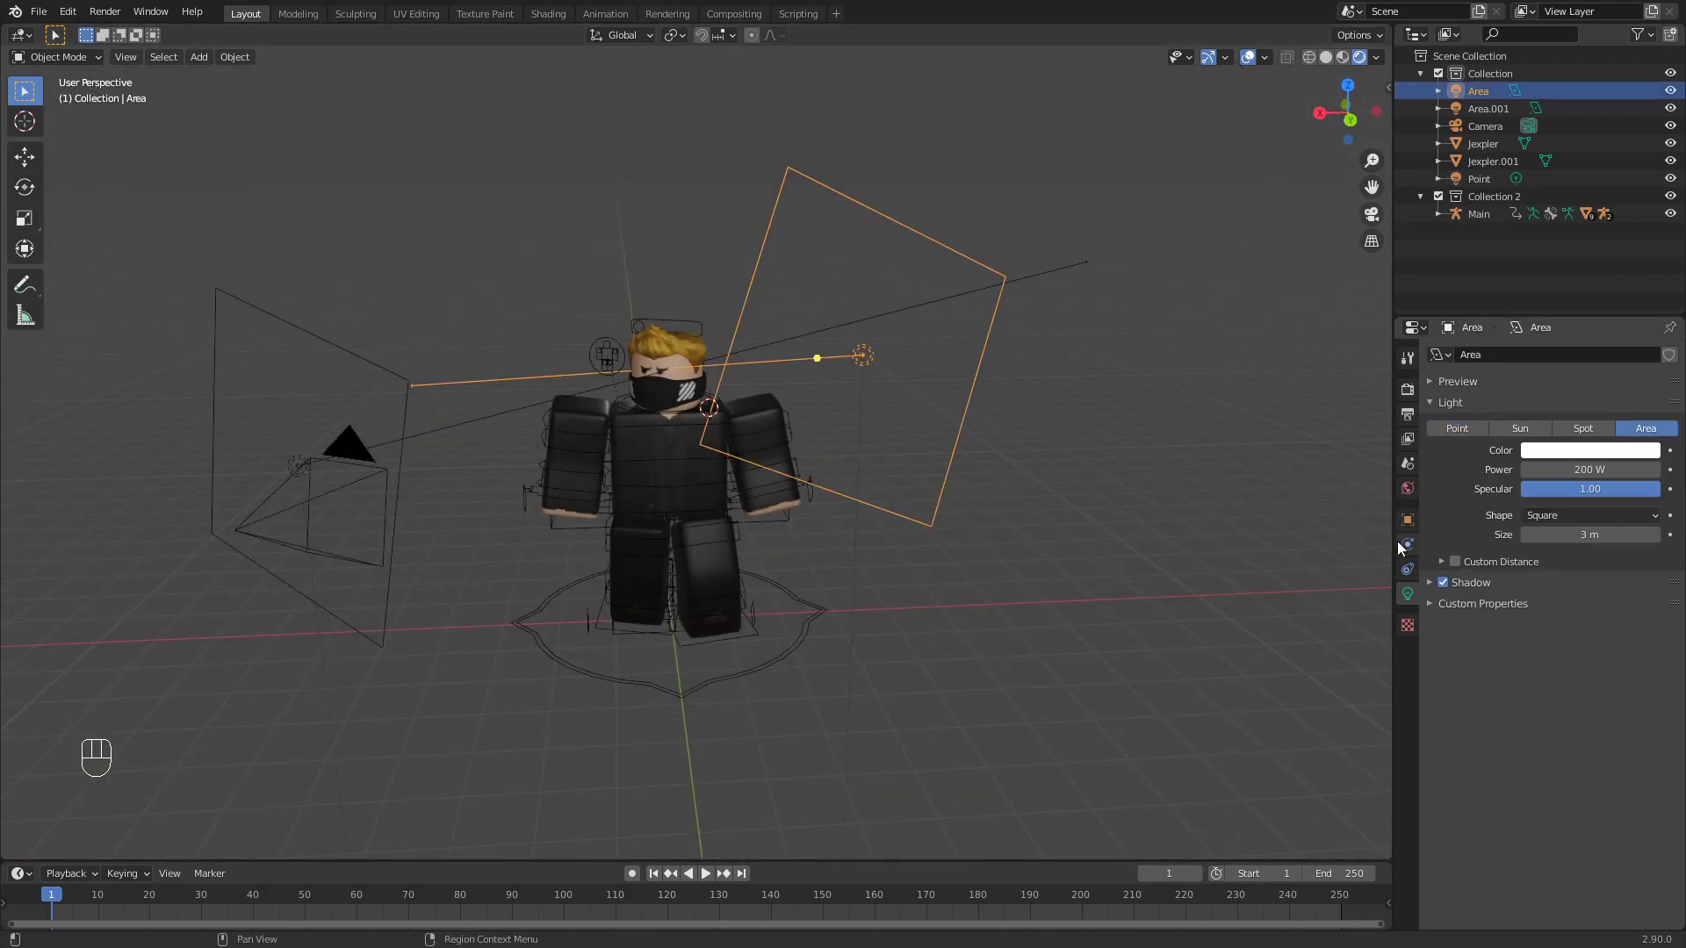
pyautogui.click(1461, 583)
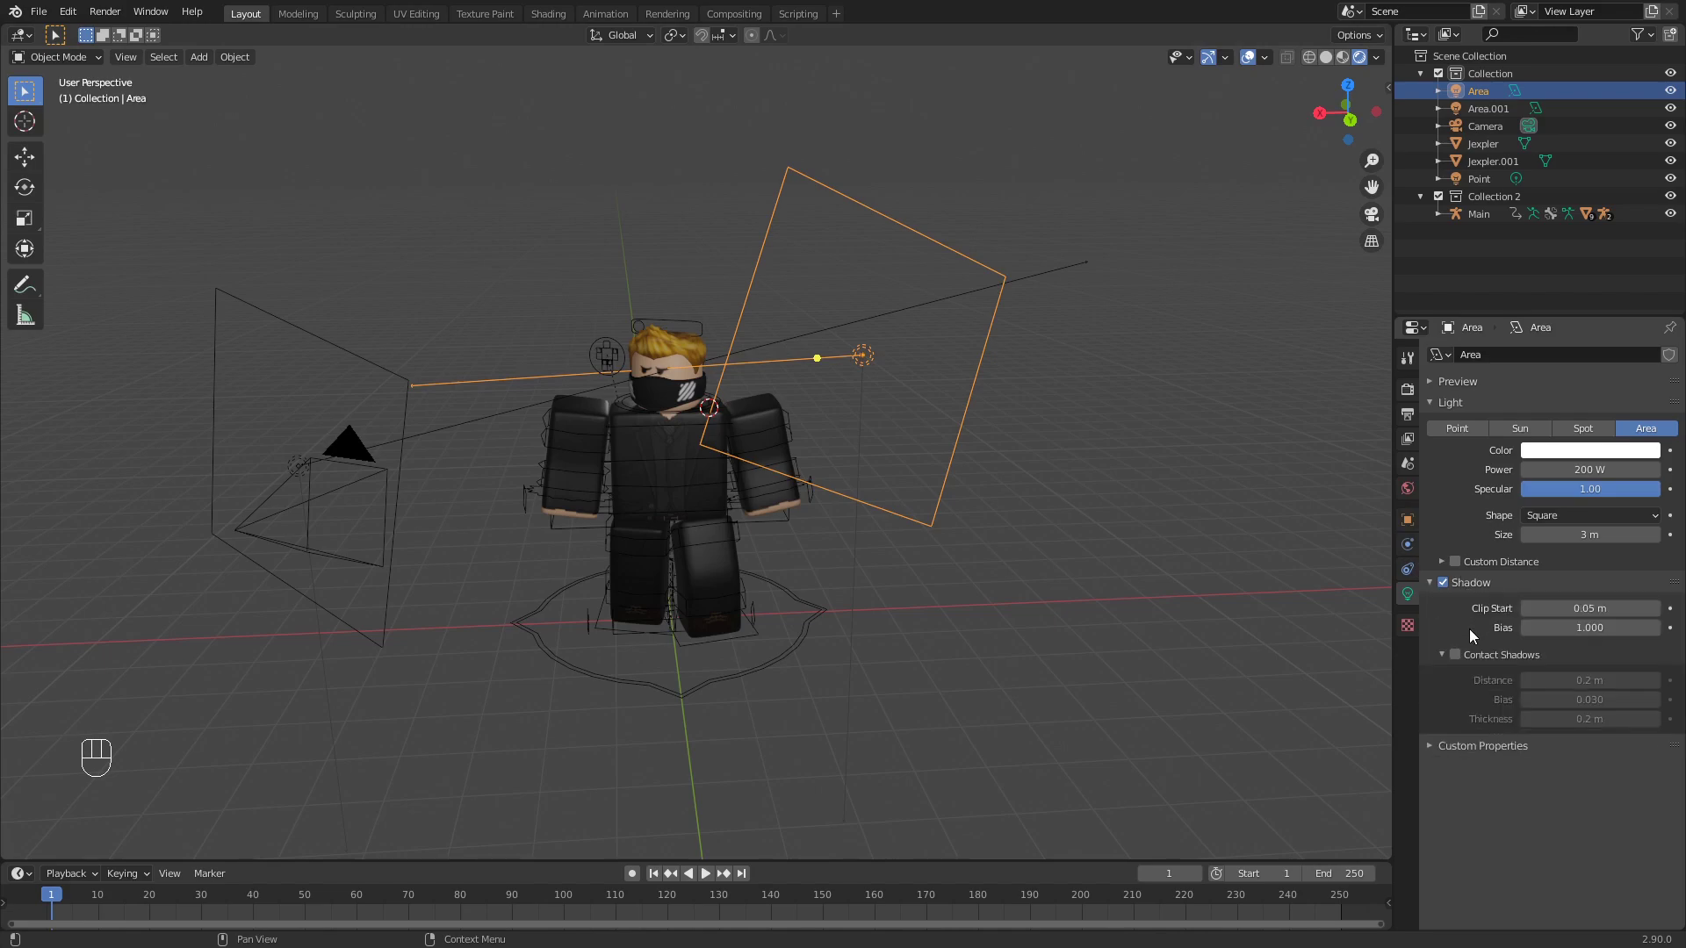
pyautogui.click(1454, 654)
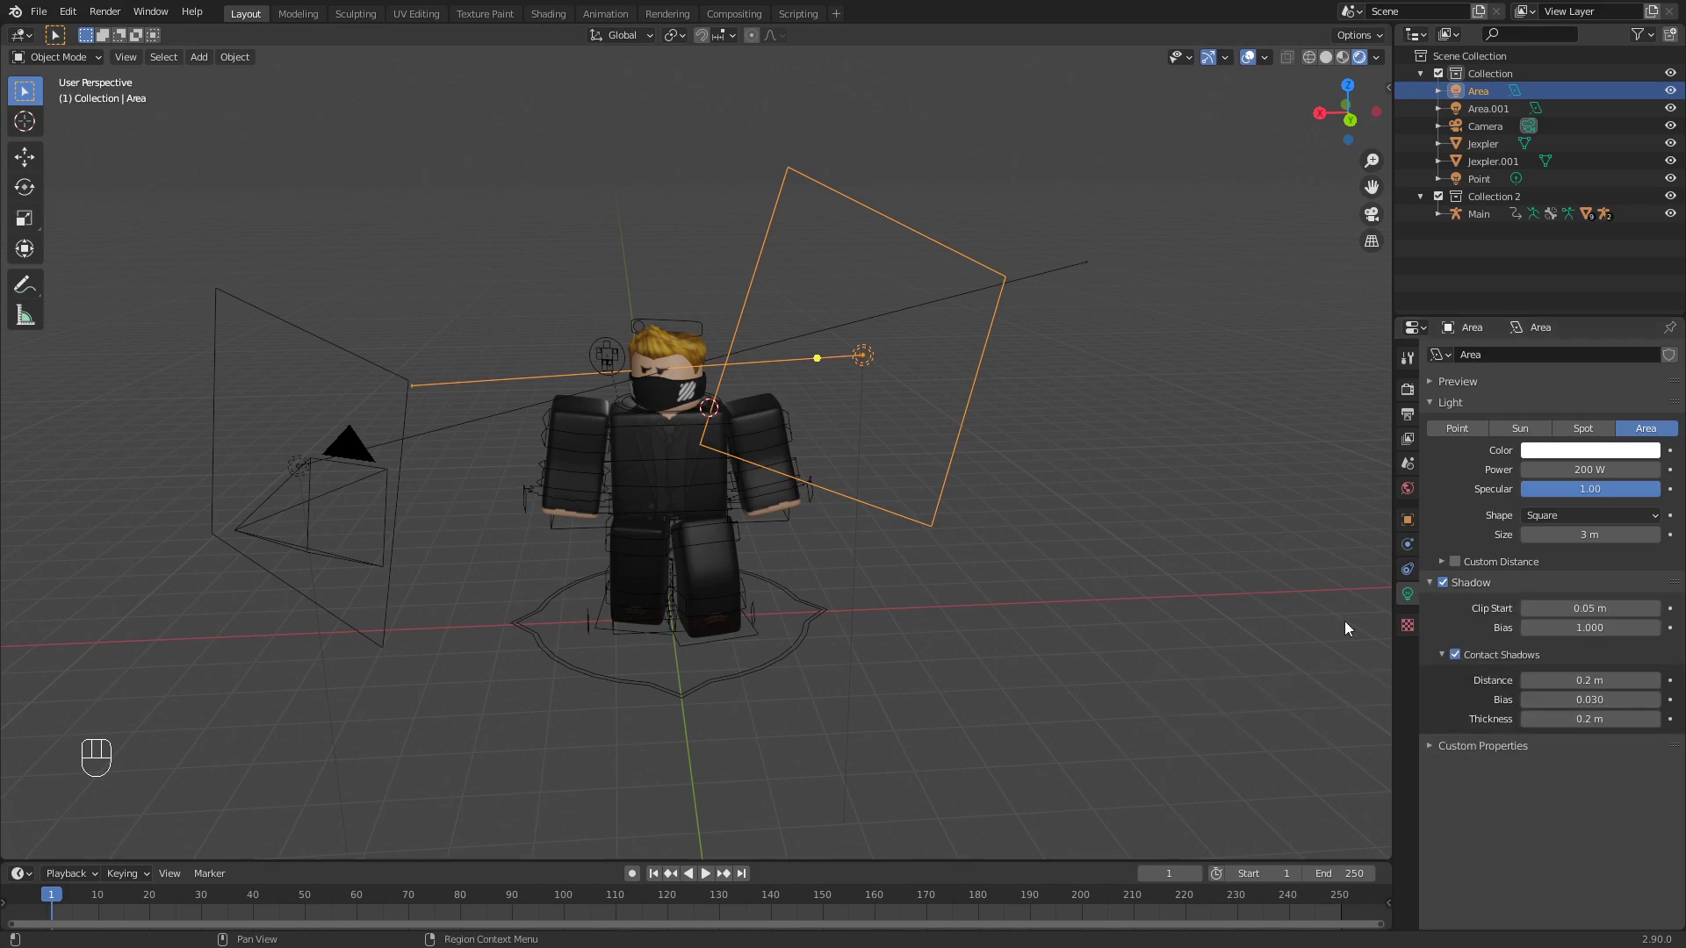
pyautogui.scroll(2, 241, 470)
pyautogui.click(127, 471)
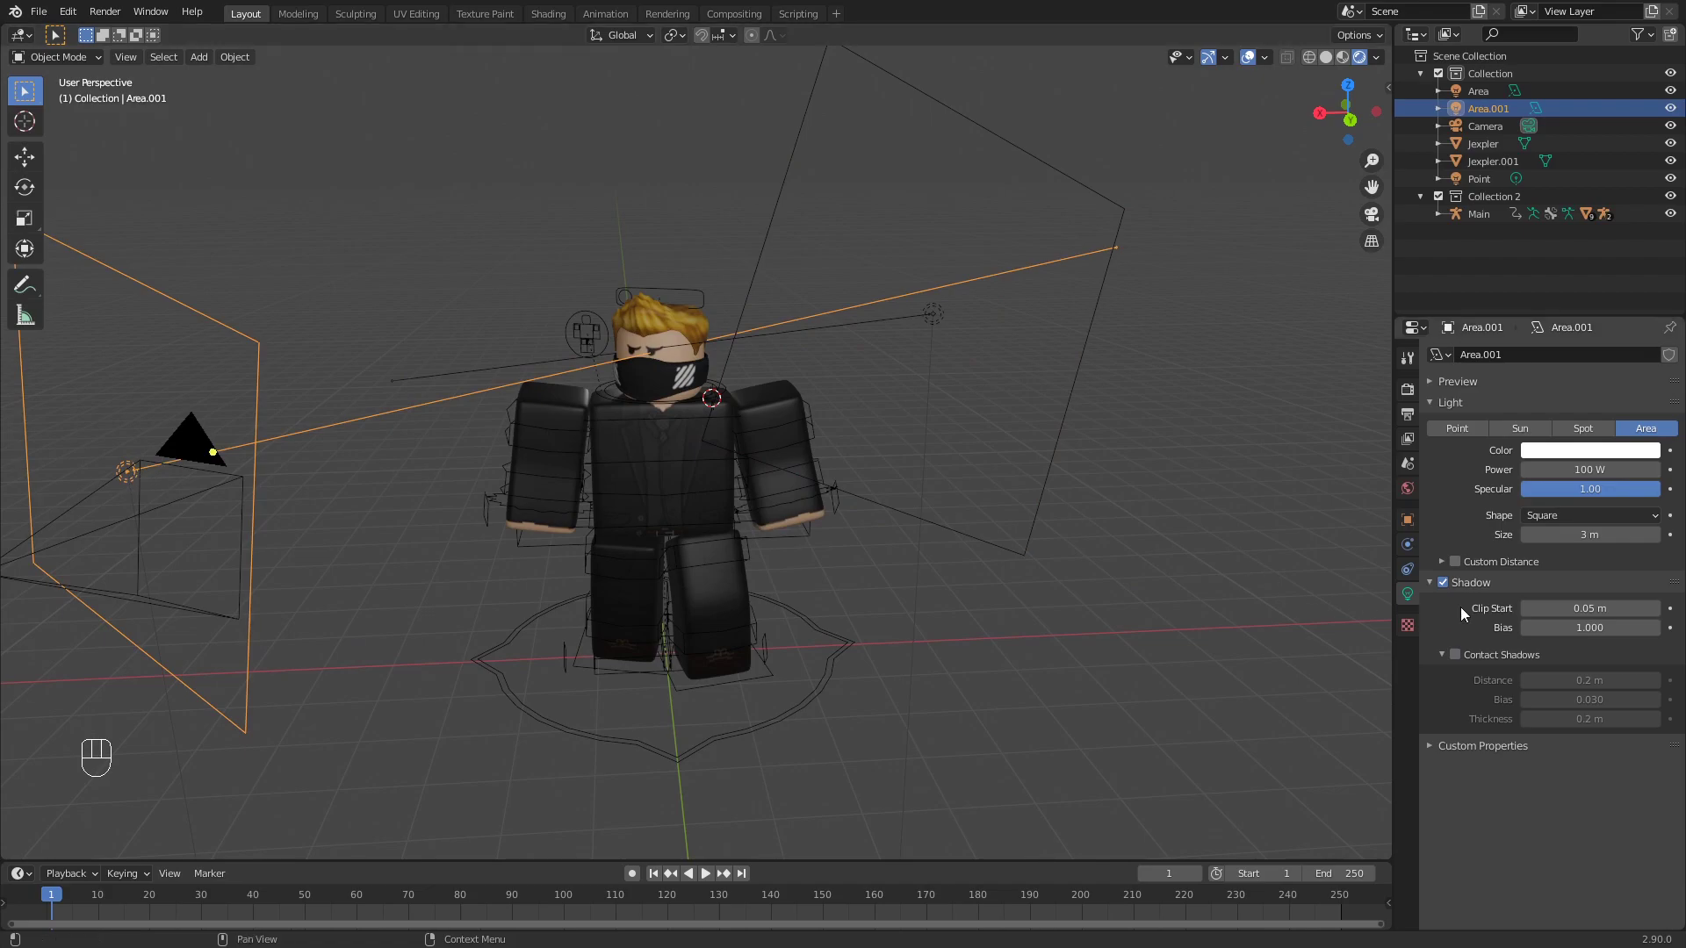
pyautogui.click(1454, 654)
# - Enable contact shadows on the point light behind the character and deselect it
pyautogui.moveTo(918, 513); pyautogui.dragTo(731, 317, button='middle')
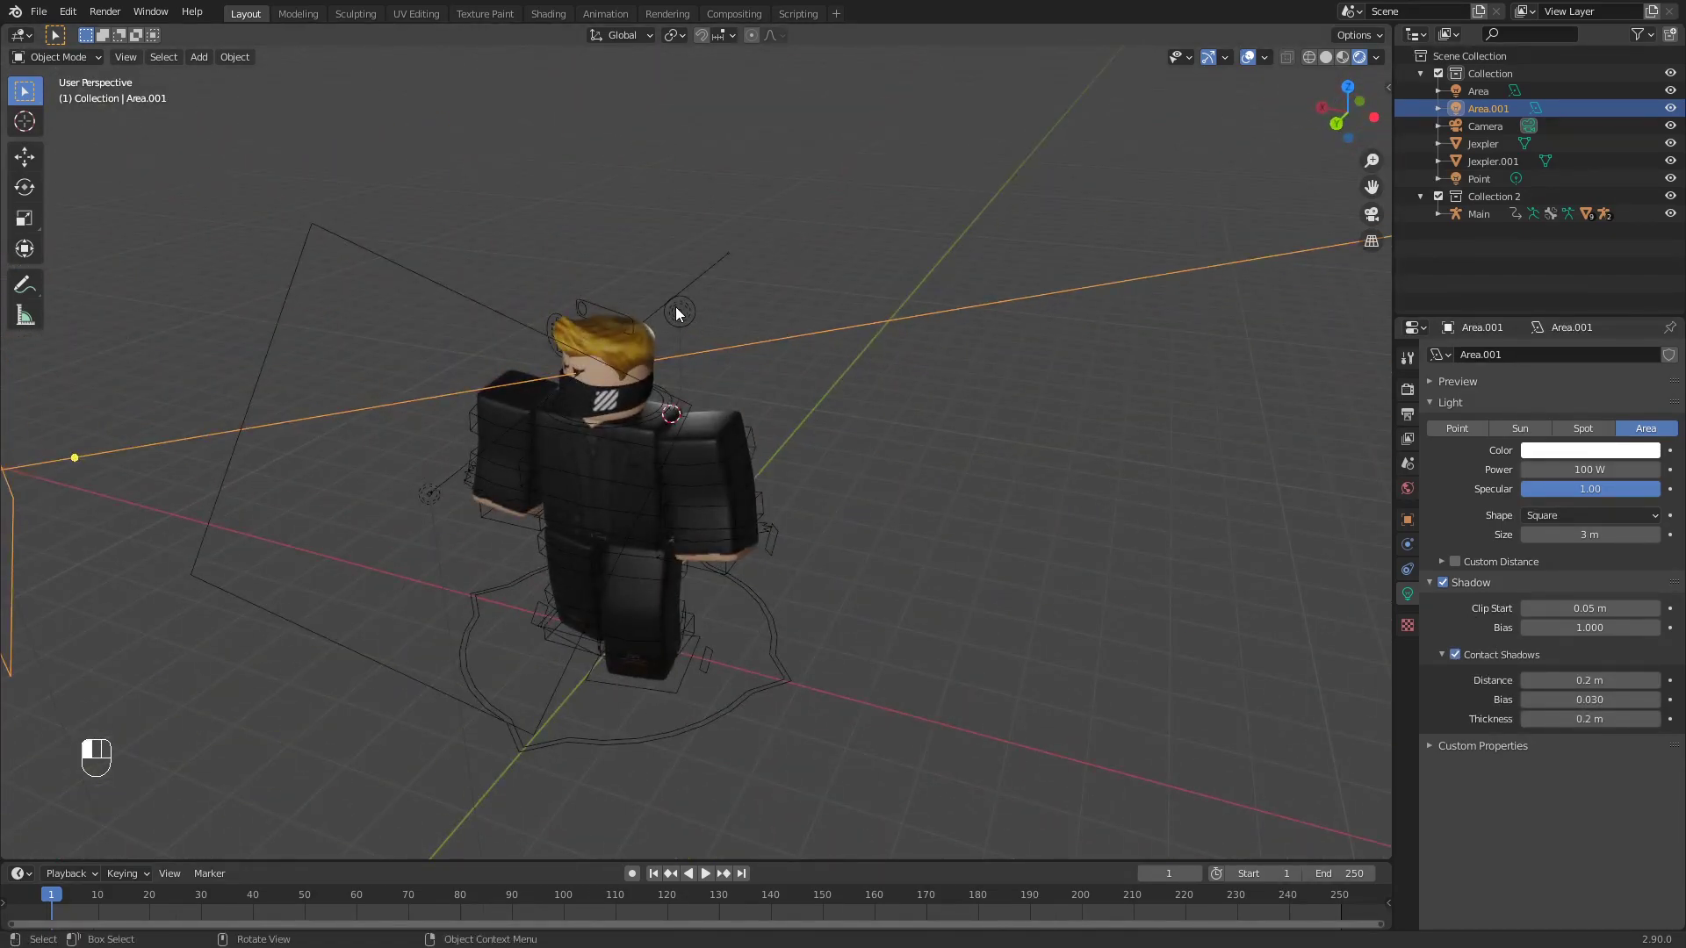
pyautogui.click(690, 306)
pyautogui.click(1449, 636)
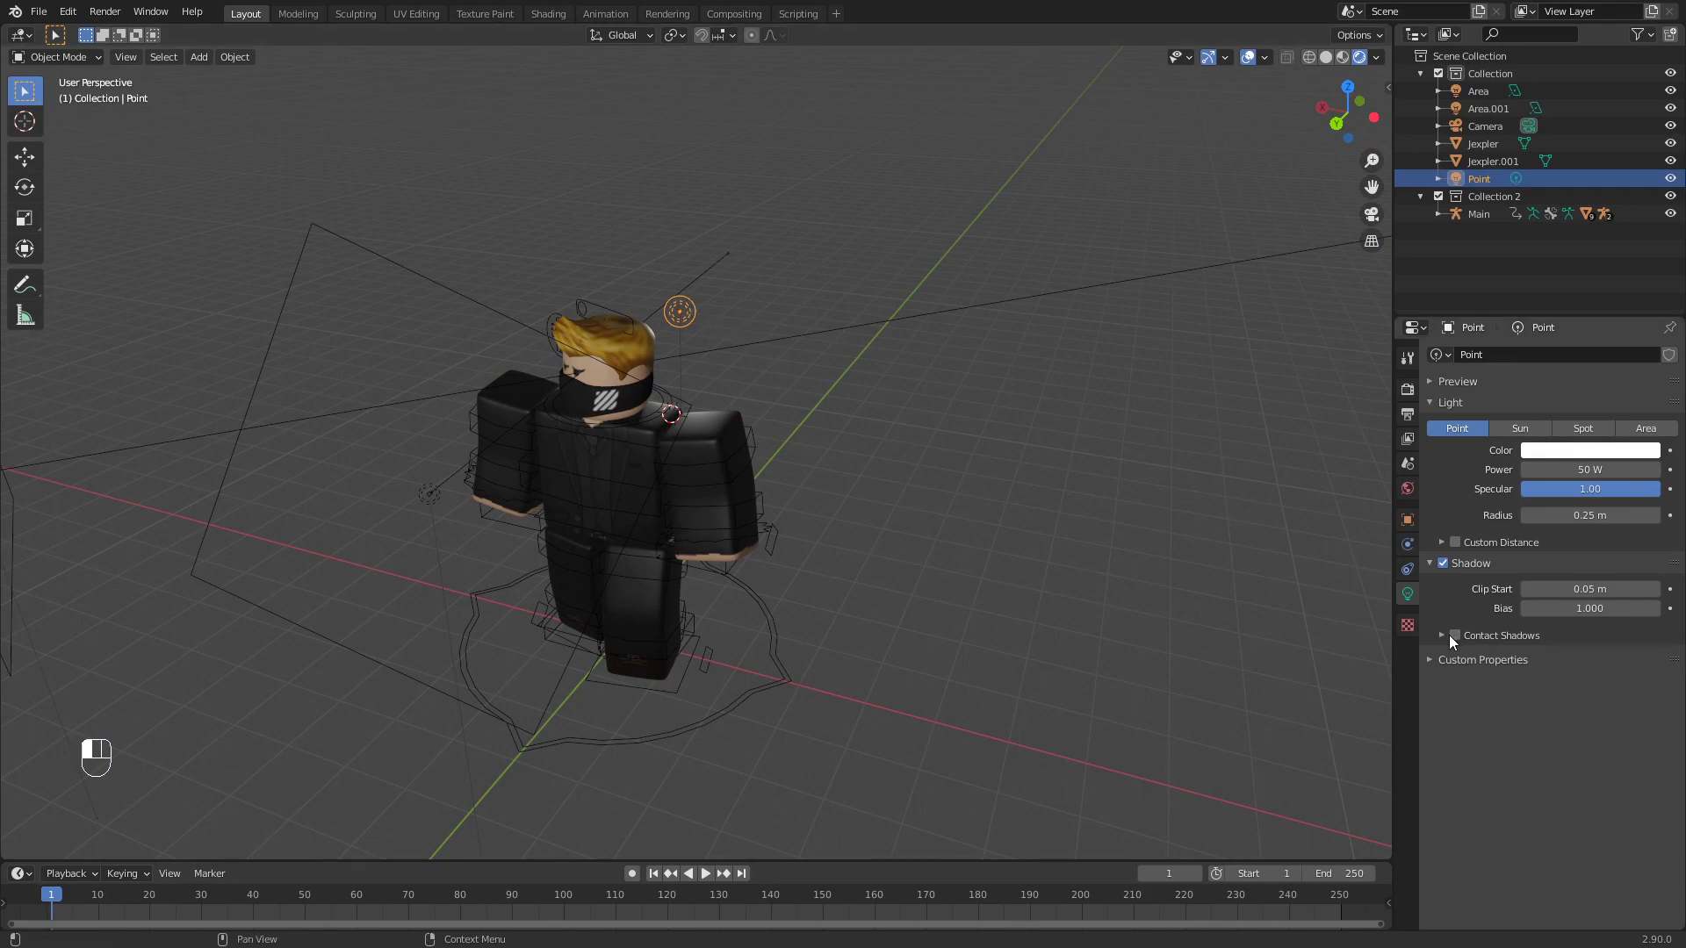
pyautogui.click(1449, 636)
pyautogui.click(1458, 636)
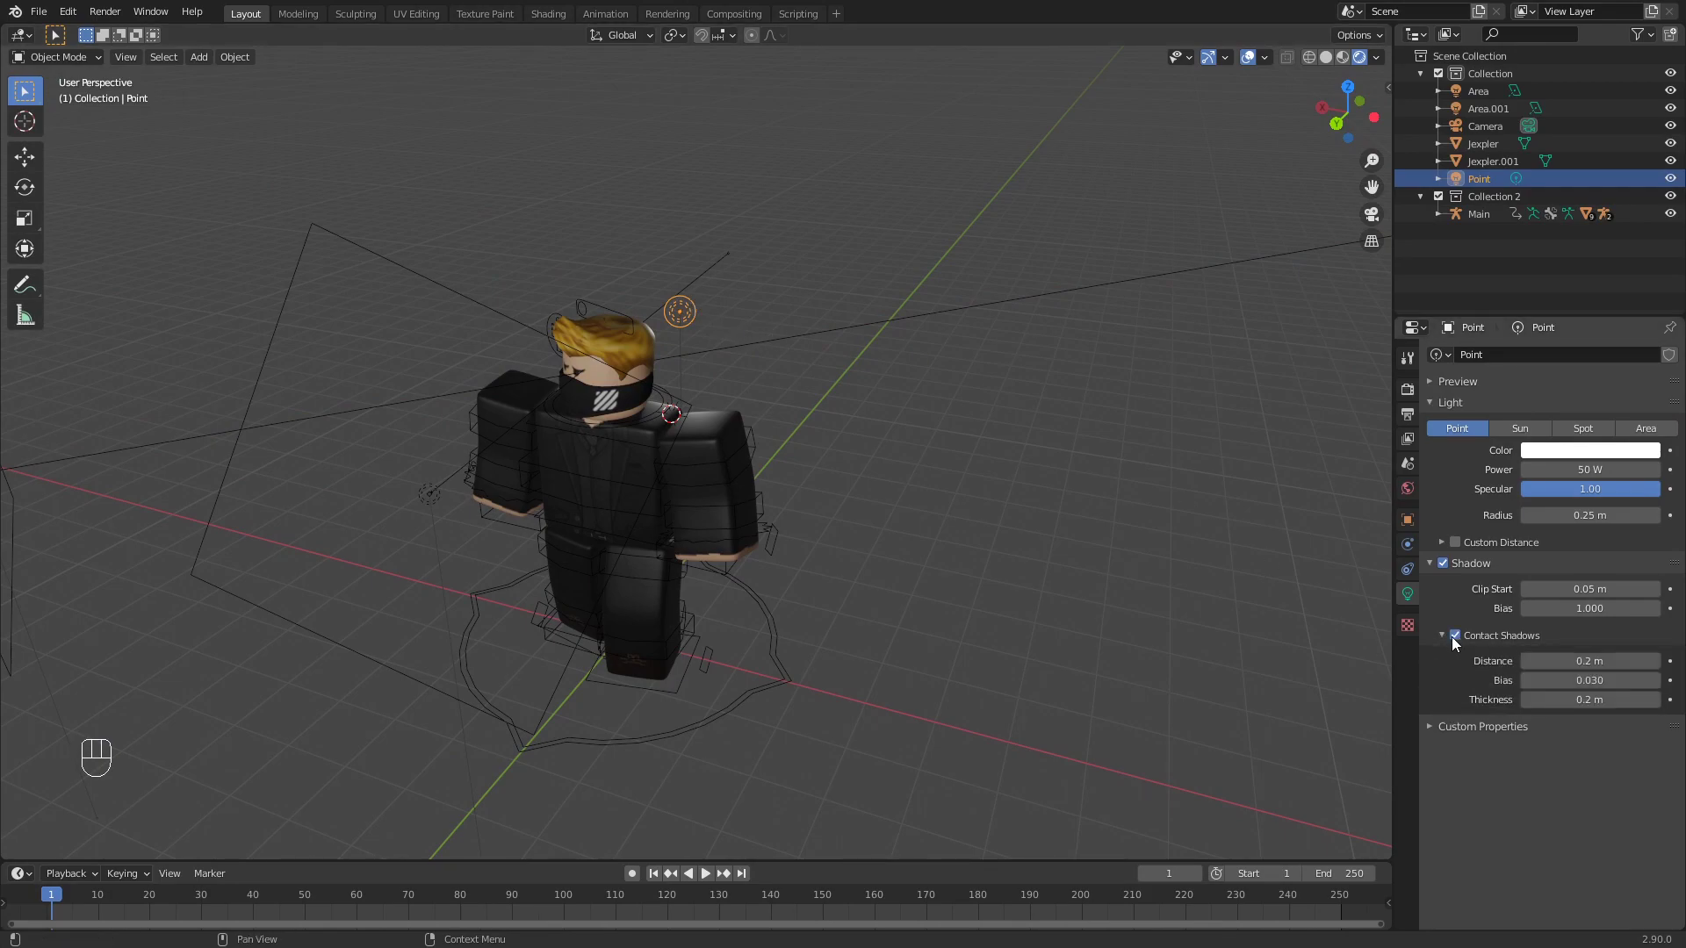
pyautogui.click(1167, 619)
# - Check the character up close, return to the camera view, and enable ambient occlusion with a distance of 3 m
pyautogui.moveTo(1064, 531); pyautogui.dragTo(1207, 516, button='middle')
pyautogui.scroll(4, 1206, 517)
pyautogui.moveTo(1004, 402); pyautogui.dragTo(894, 416, button='middle')
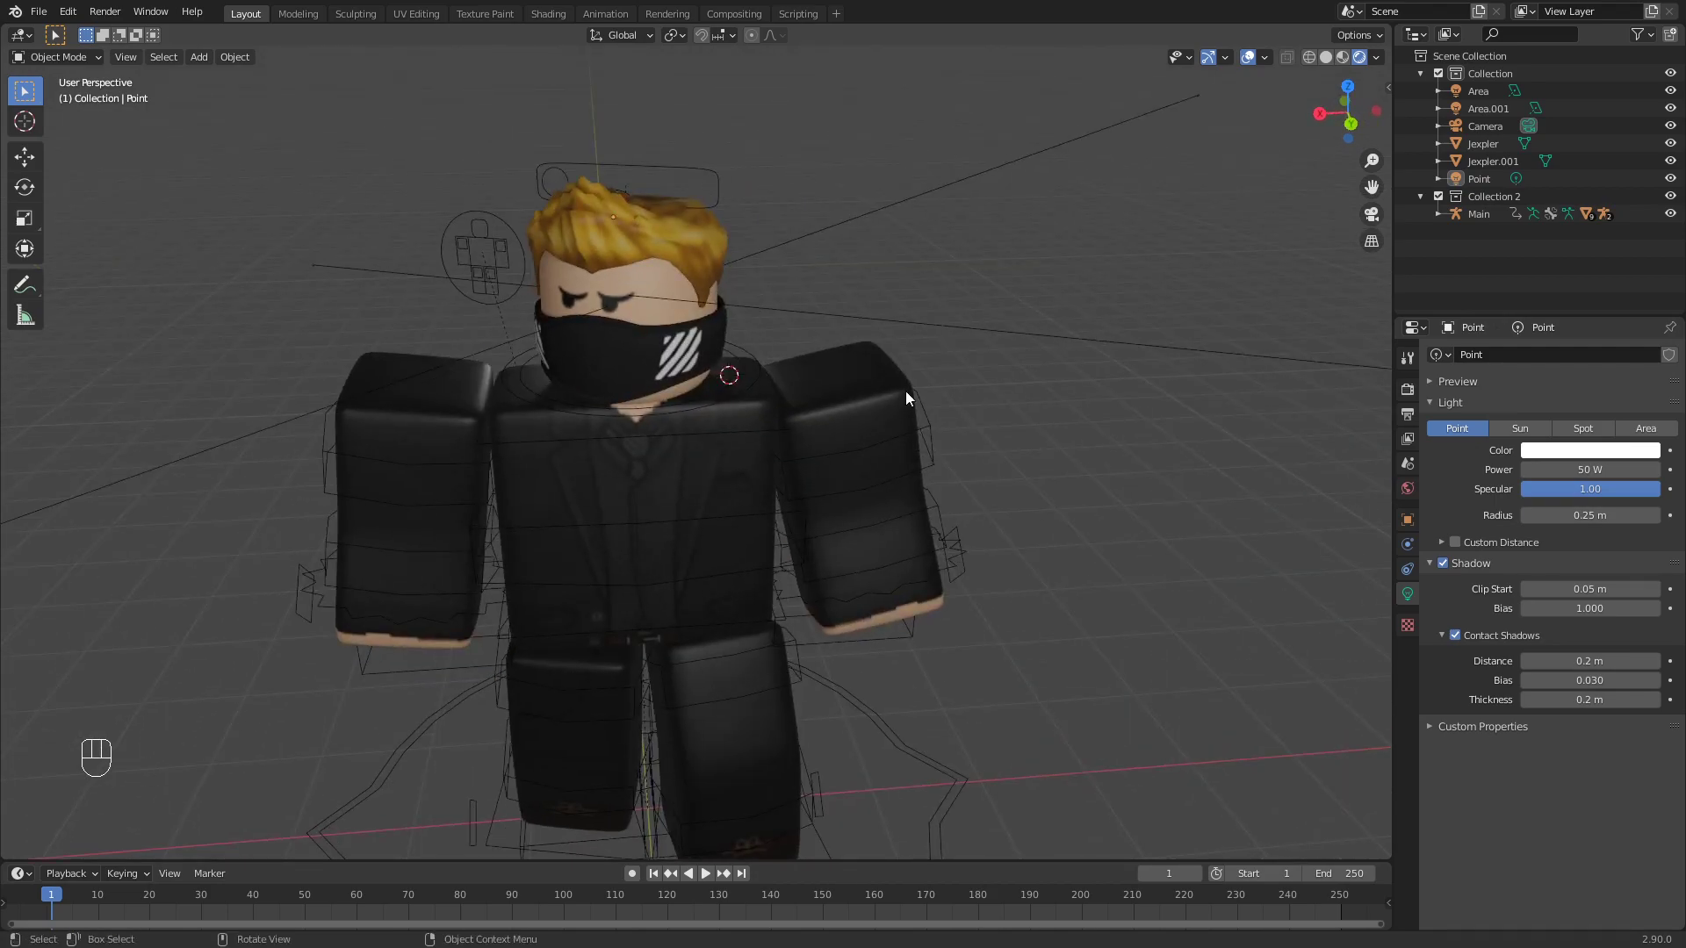
pyautogui.moveTo(1004, 418); pyautogui.dragTo(1133, 367, button='middle')
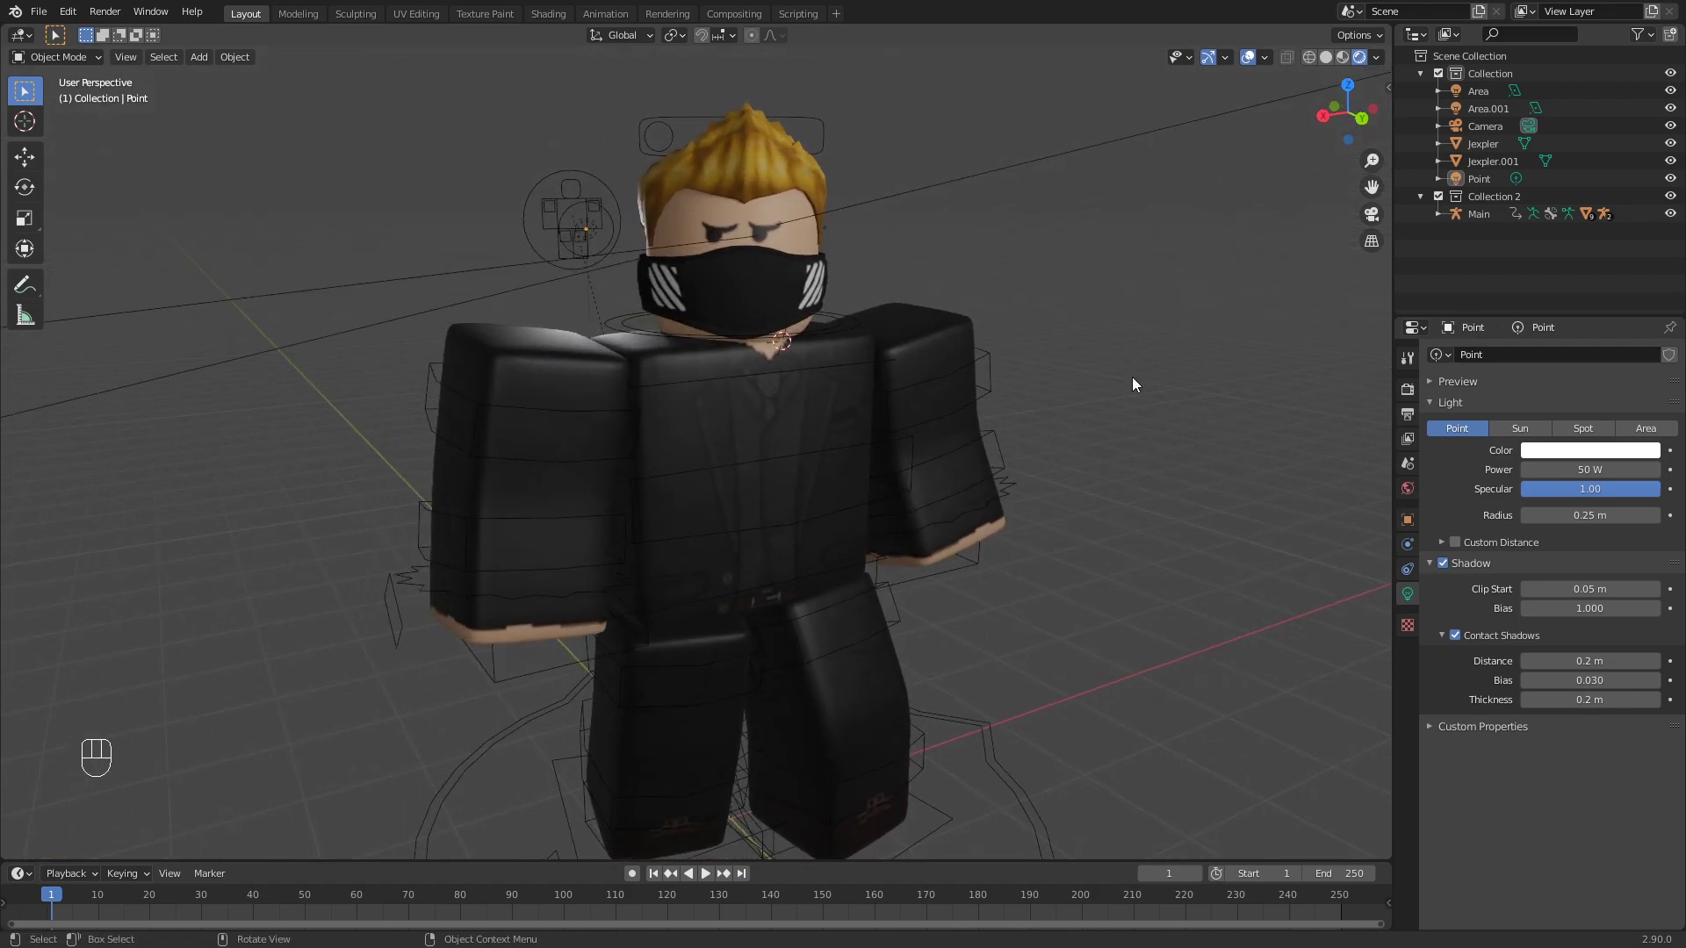
pyautogui.press('KP_0')
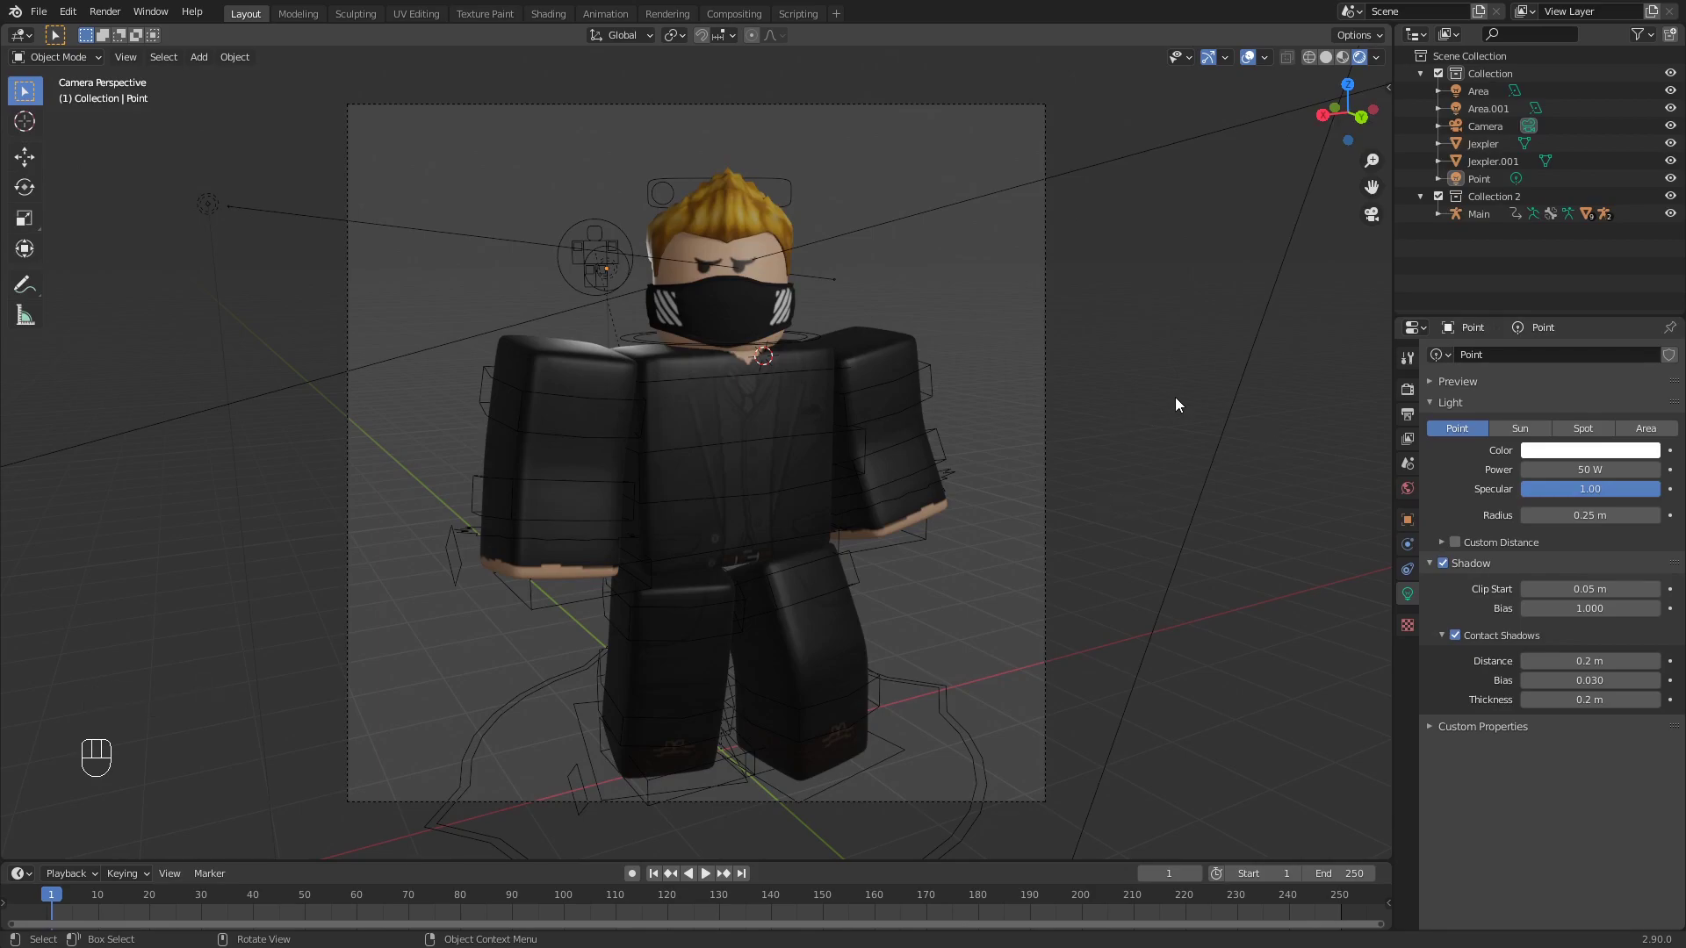
pyautogui.click(1407, 390)
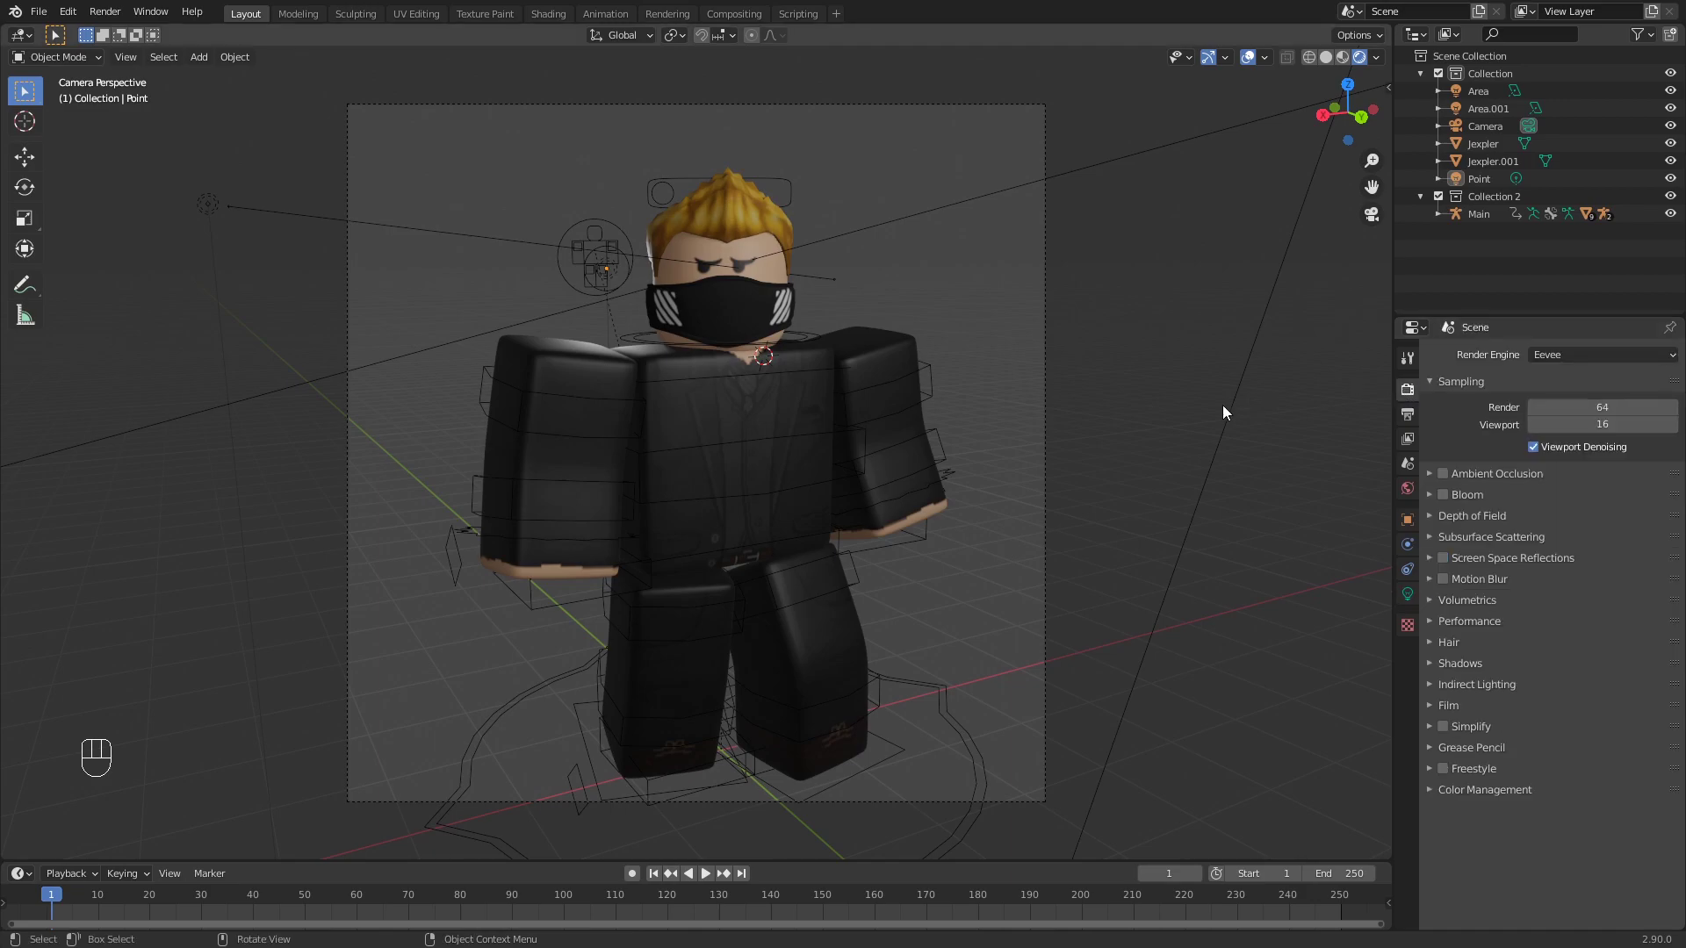
pyautogui.click(1440, 474)
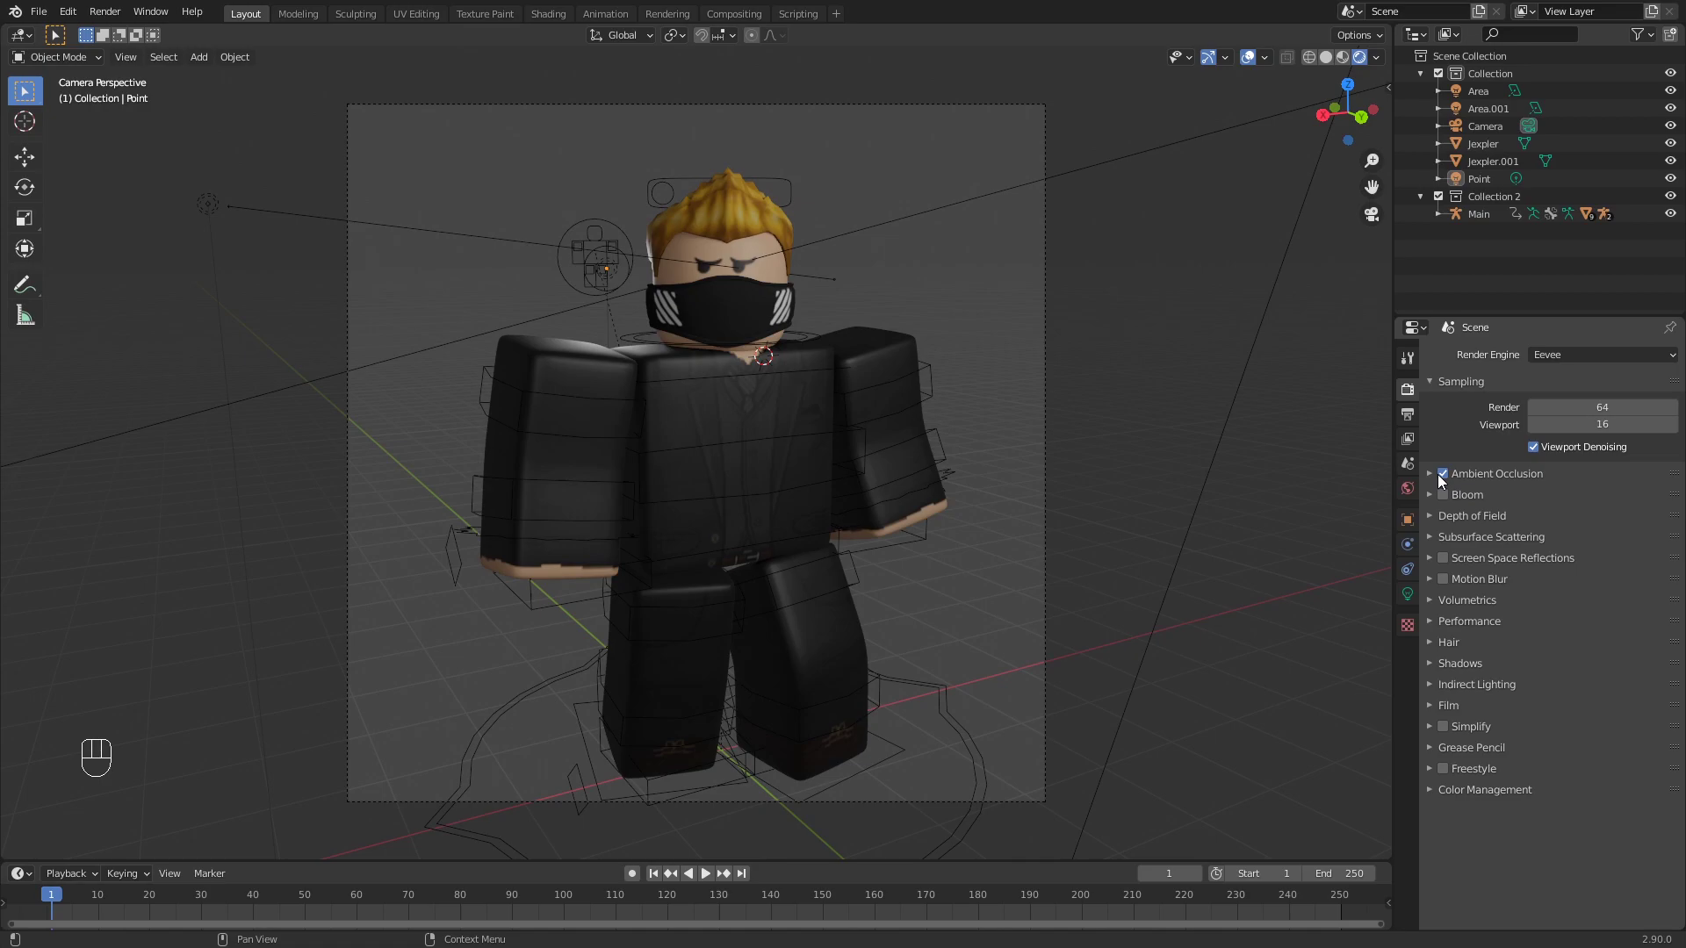
pyautogui.click(1439, 475)
pyautogui.click(1508, 477)
pyautogui.click(1582, 496)
pyautogui.write('3')
pyautogui.press('Return')
# - Toggle ambient occlusion off and on to compare its effect, leaving it enabled
pyautogui.click(1442, 473)
pyautogui.click(1442, 474)
pyautogui.click(1442, 473)
pyautogui.click(1442, 473)
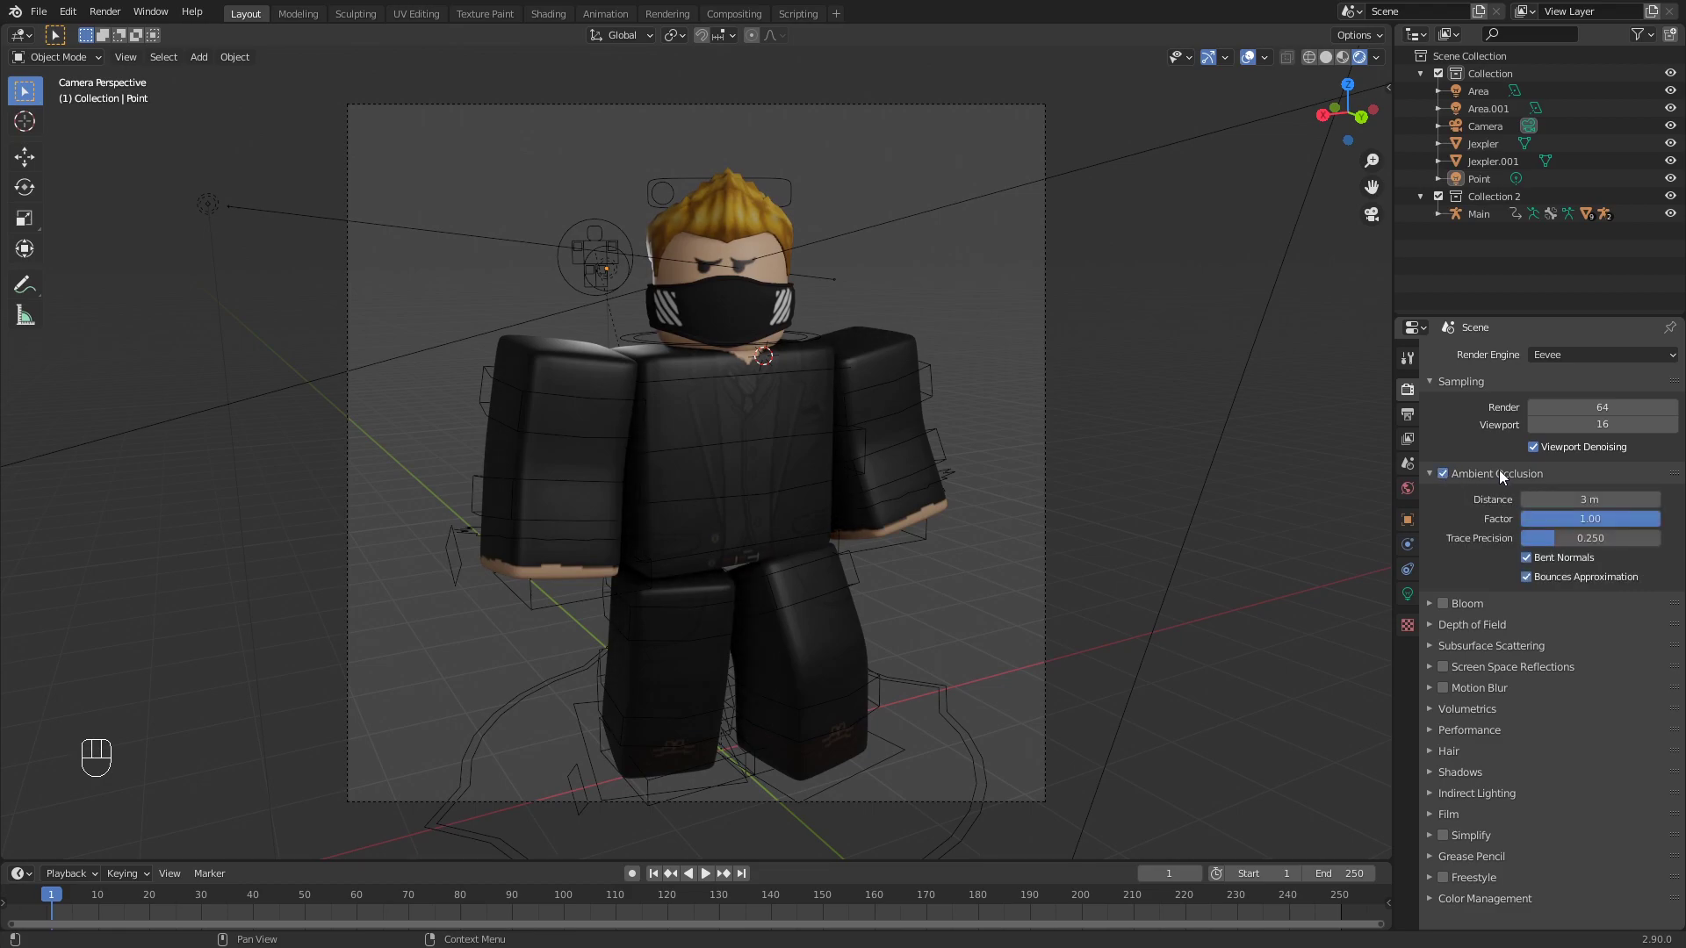
pyautogui.click(1500, 472)
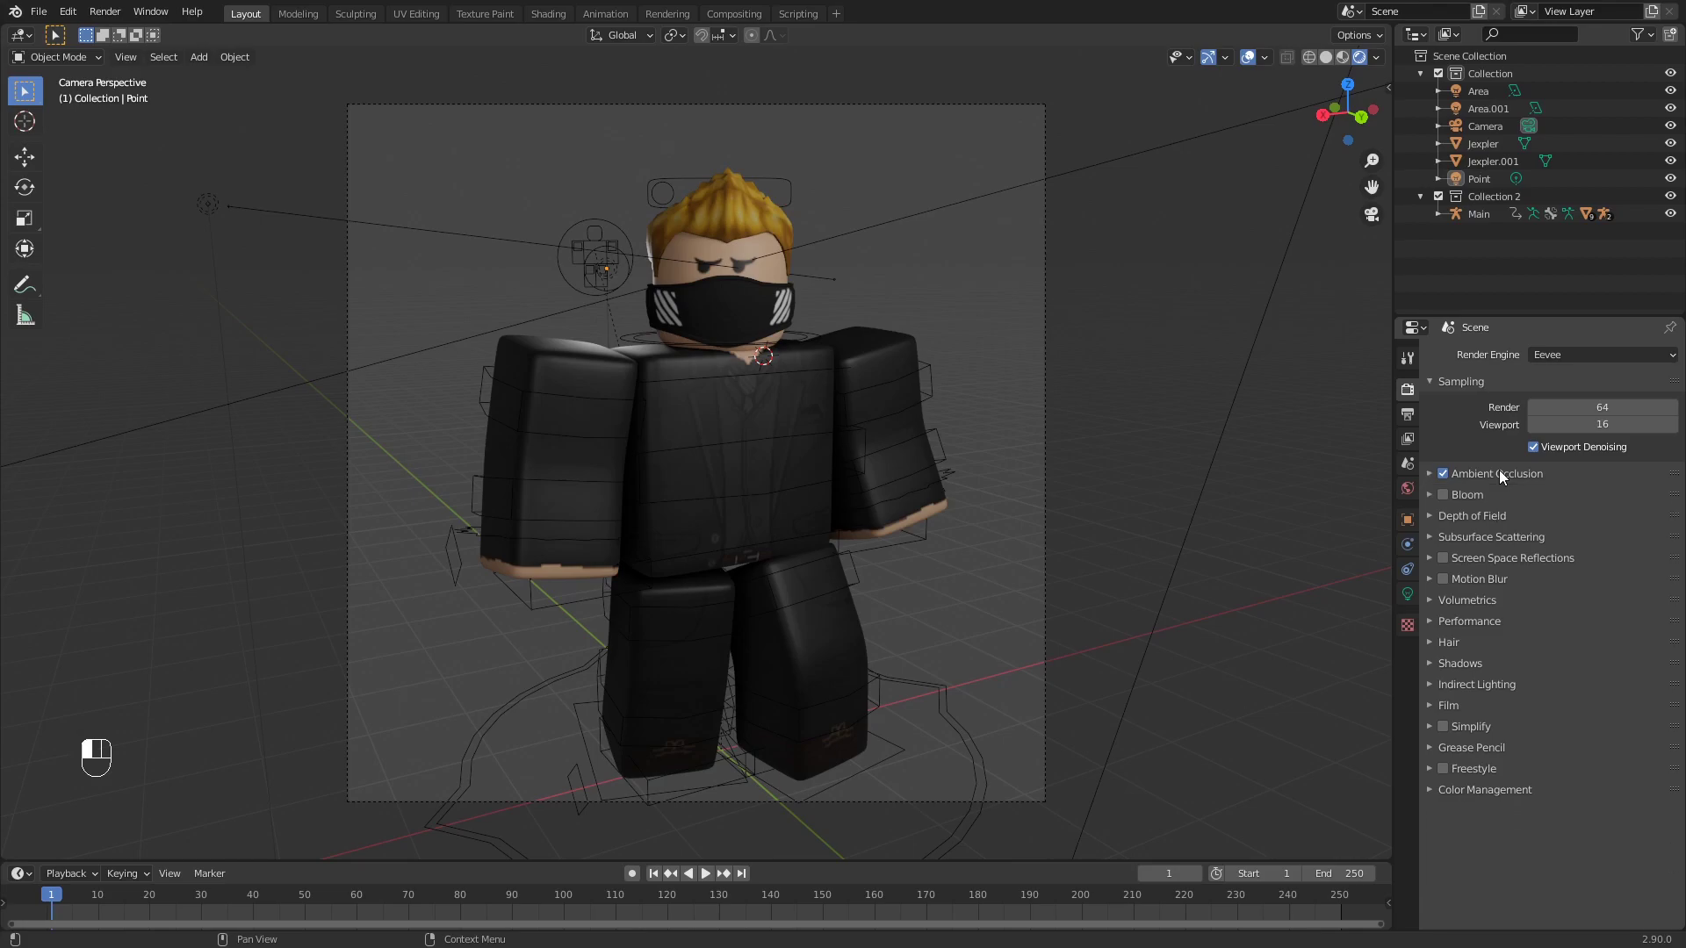
# - Enable screen space reflections with Refraction on and turn off Half Res Trace, leaving Bloom disabled
pyautogui.click(1440, 497)
pyautogui.click(1440, 497)
pyautogui.click(1448, 557)
pyautogui.click(1462, 562)
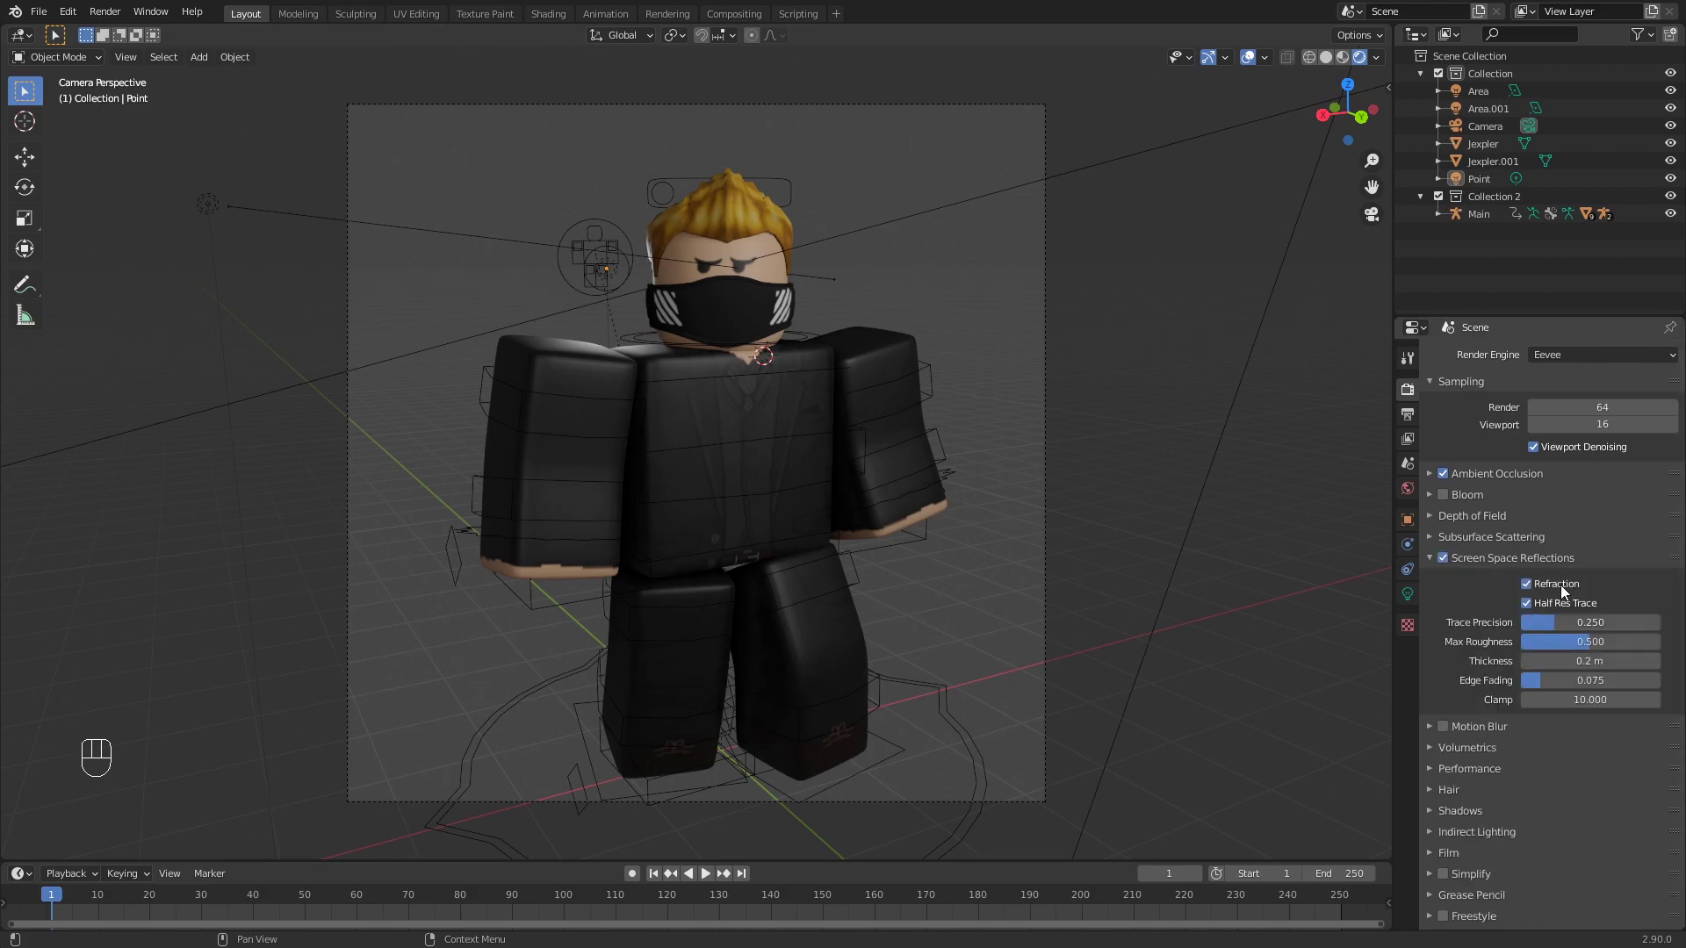
pyautogui.click(1534, 606)
pyautogui.click(1478, 557)
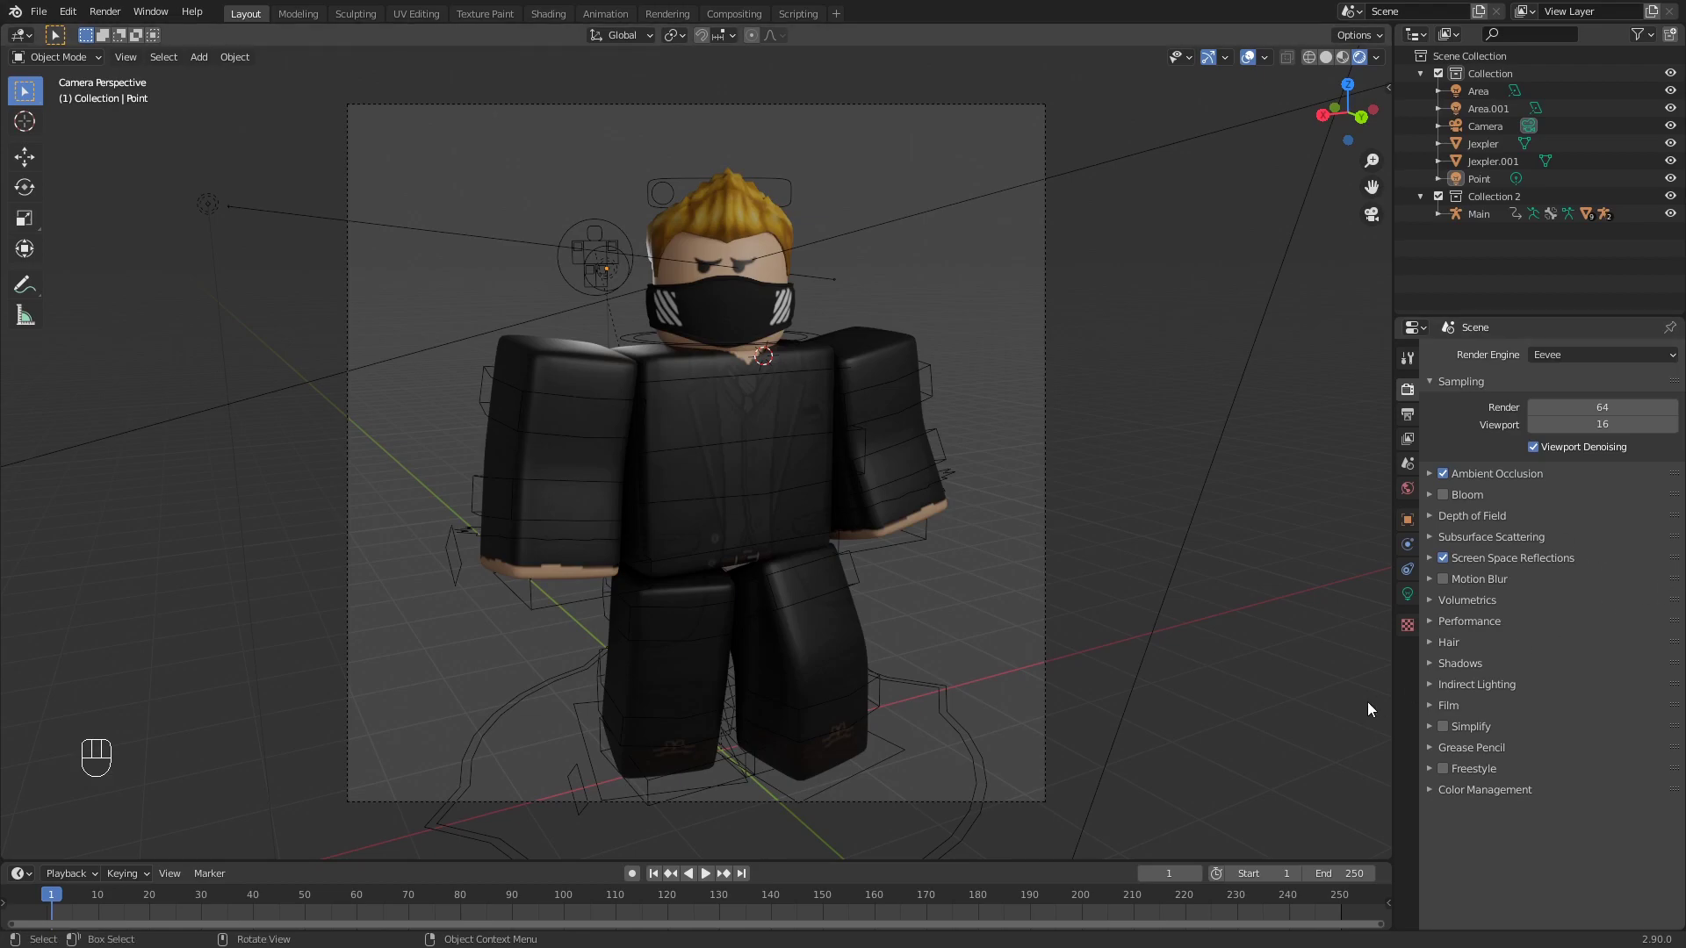
# - Look through the Performance, Volumetrics and Shadows render settings and examine the character's shading from the side and front
pyautogui.click(1458, 622)
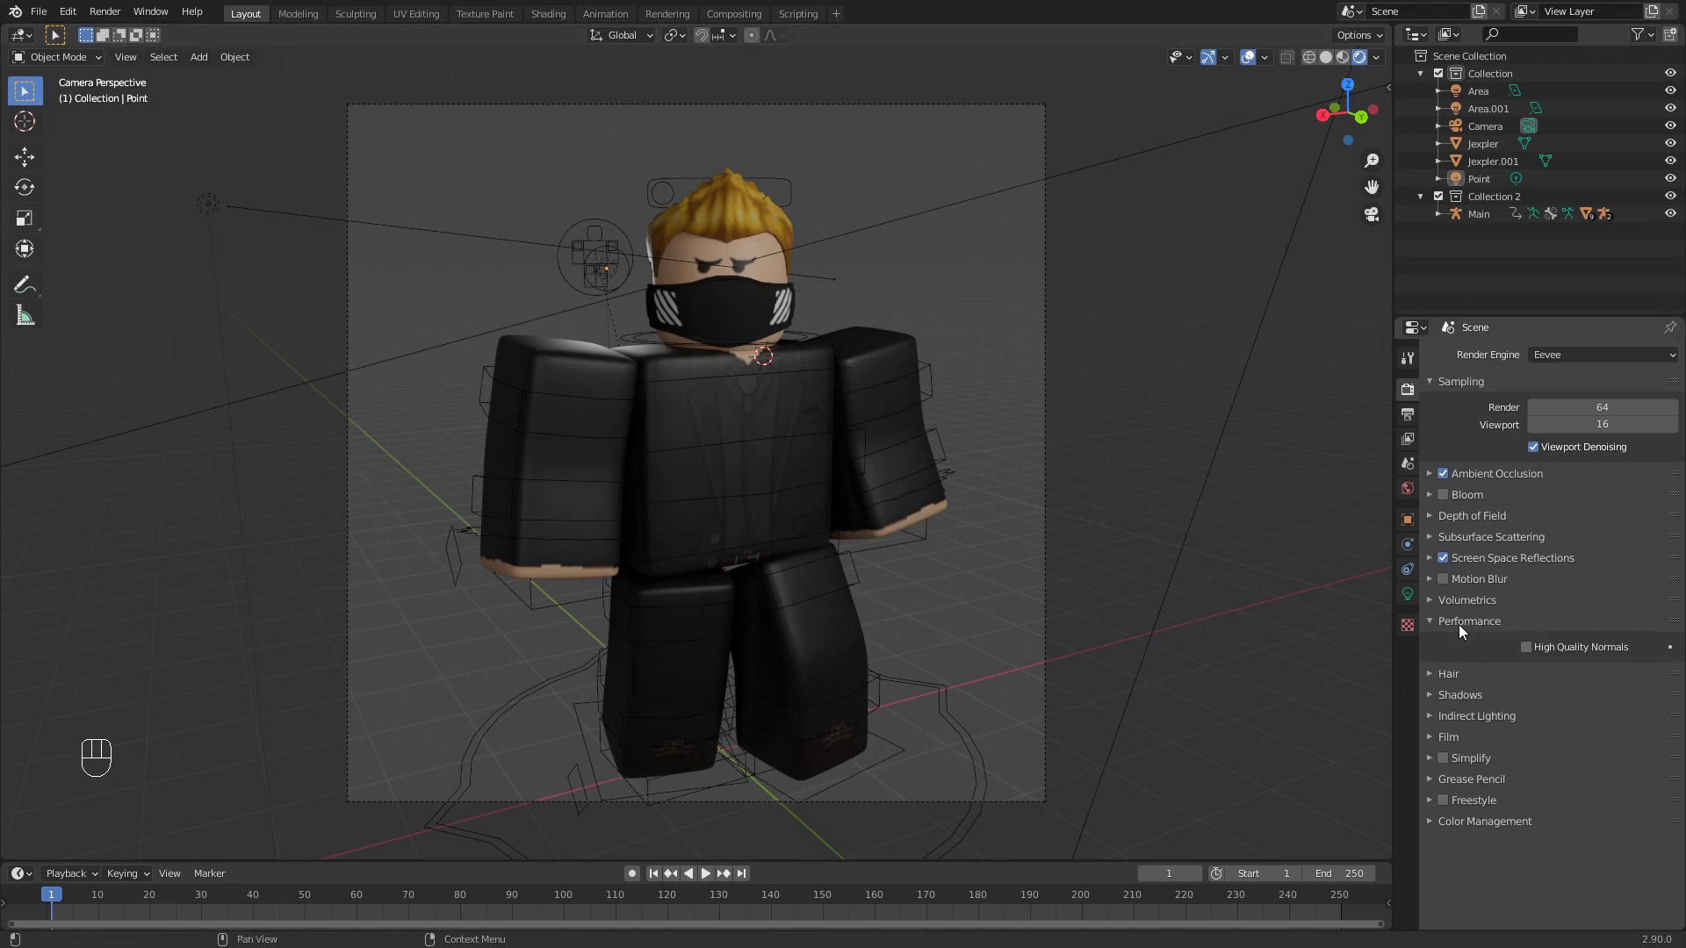
pyautogui.click(1457, 622)
pyautogui.click(1449, 599)
pyautogui.click(1449, 599)
pyautogui.click(1449, 599)
pyautogui.click(1449, 600)
pyautogui.click(1447, 663)
pyautogui.click(1445, 662)
pyautogui.click(1443, 663)
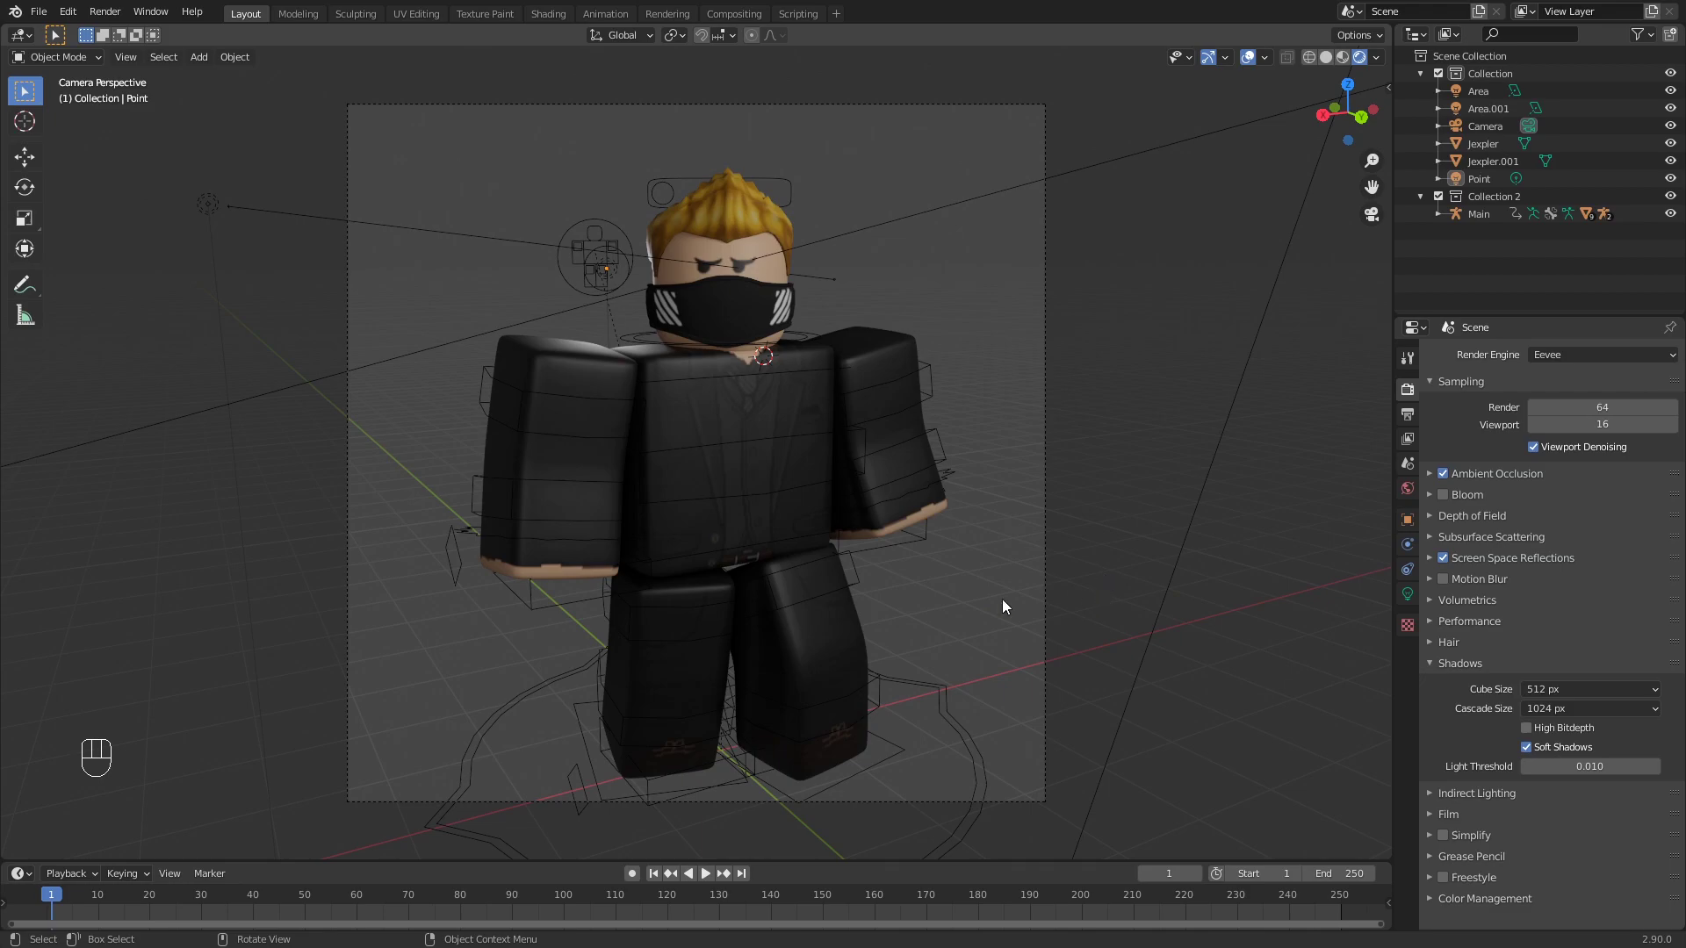
pyautogui.moveTo(976, 597); pyautogui.dragTo(1010, 673, button='middle')
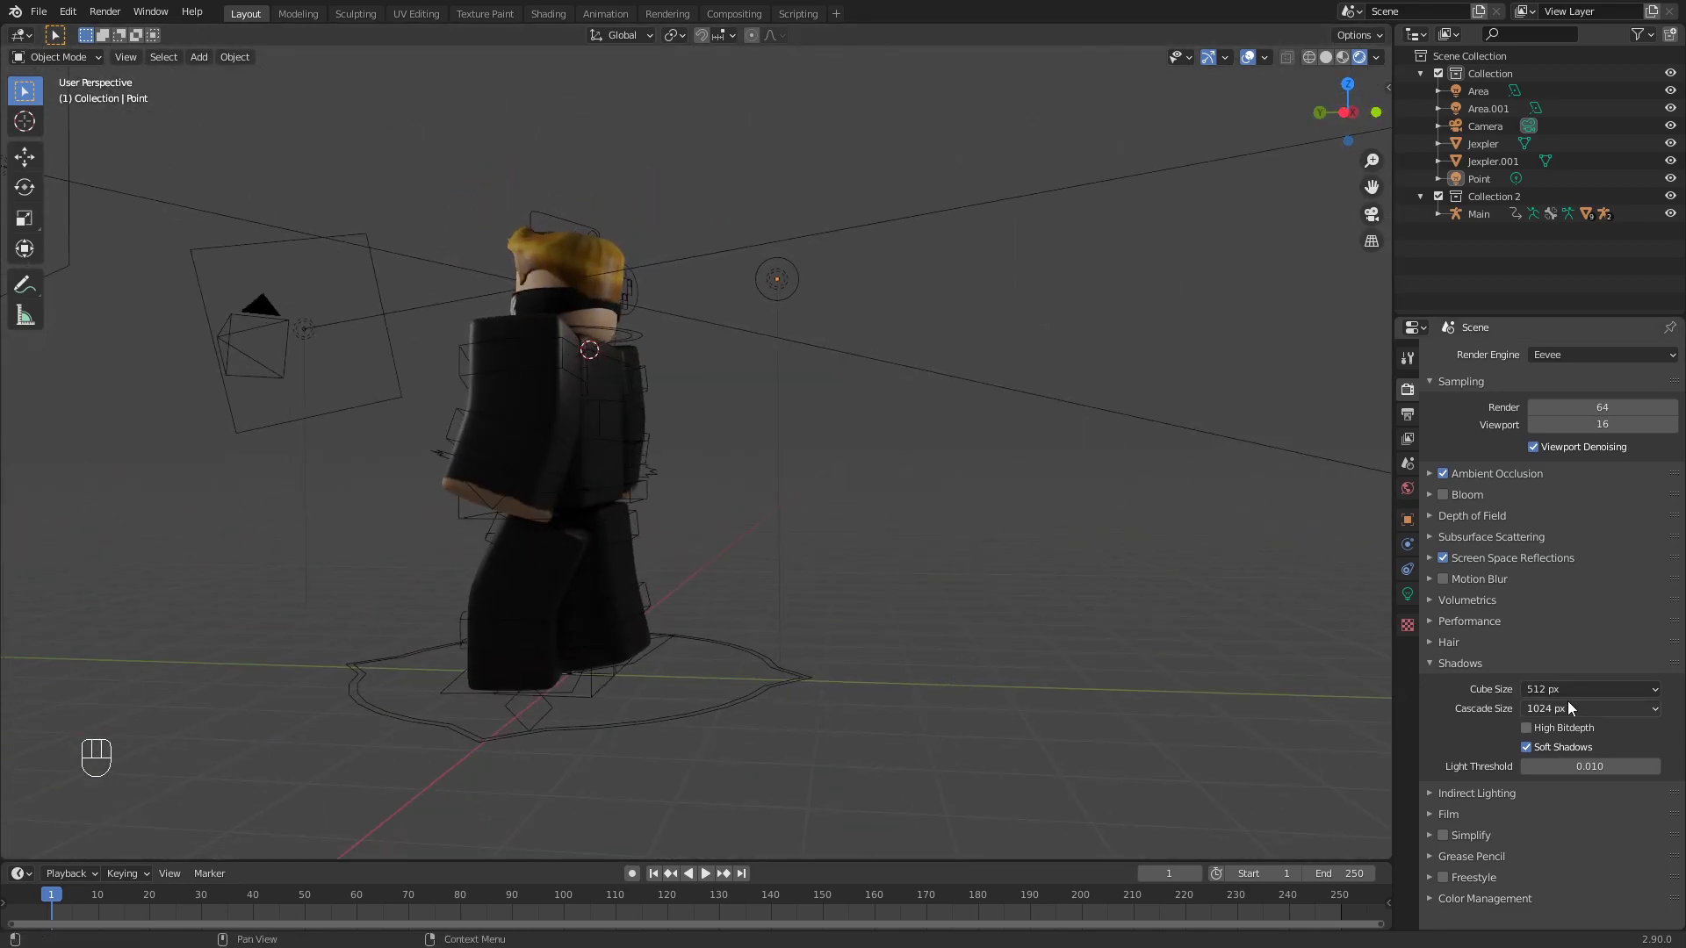
pyautogui.moveTo(799, 546); pyautogui.dragTo(1055, 560, button='middle')
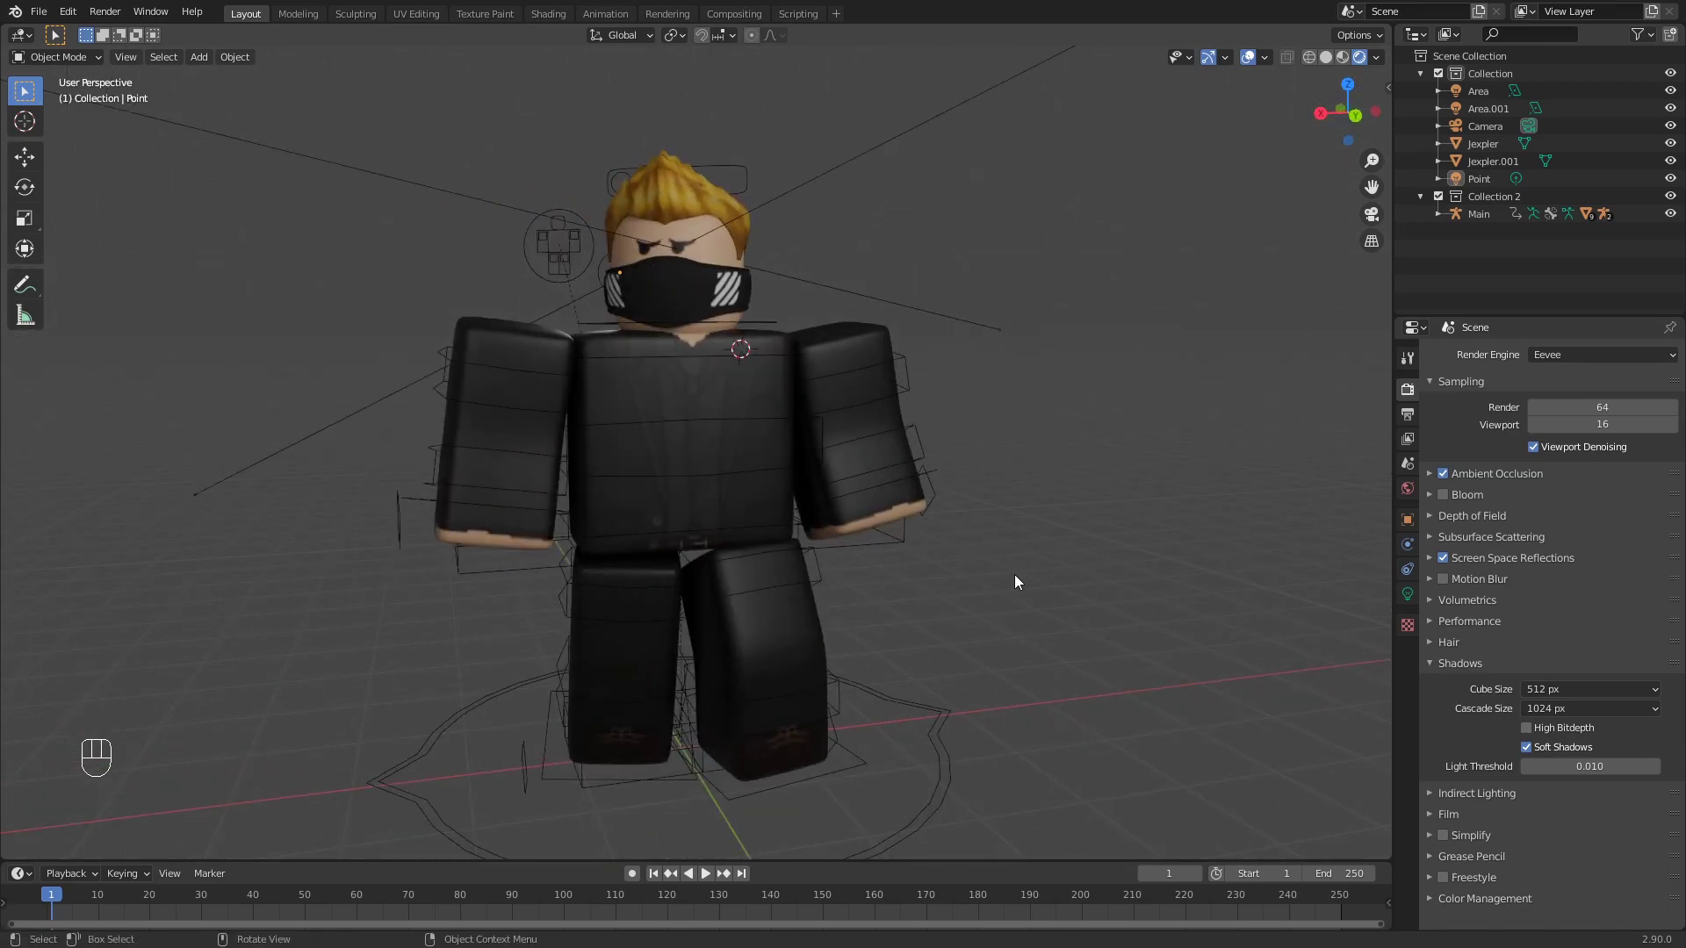
pyautogui.press('KP_0')
pyautogui.click(1462, 663)
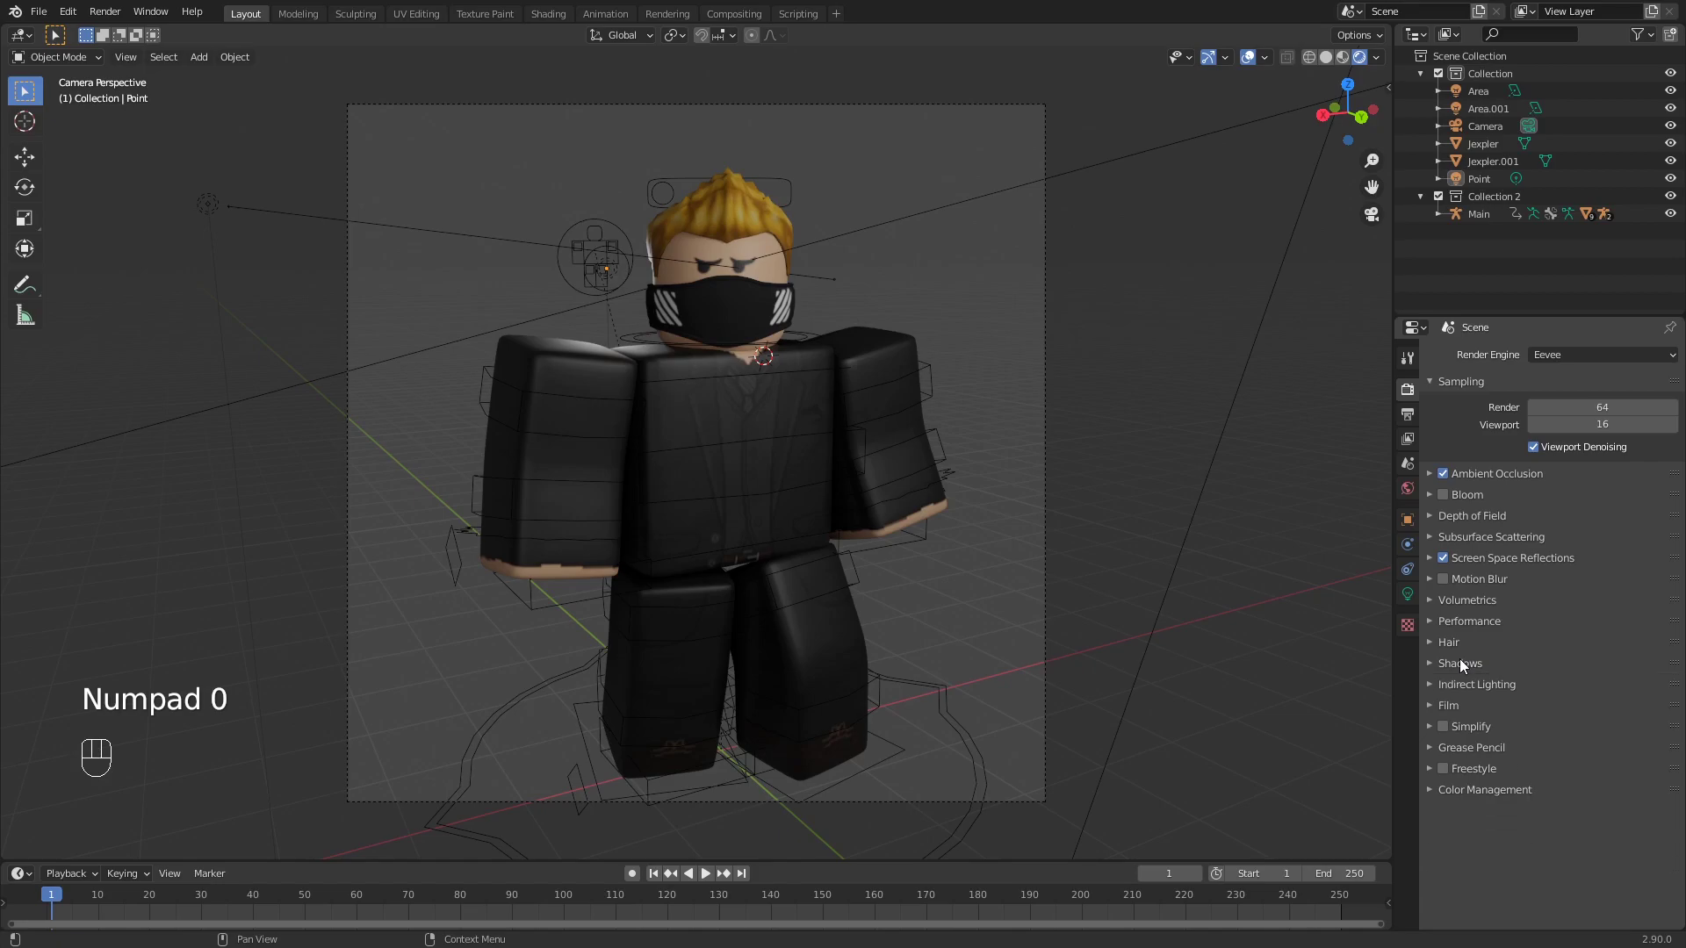
# - Make the render background transparent in the Film settings
pyautogui.click(1441, 704)
pyautogui.click(1525, 752)
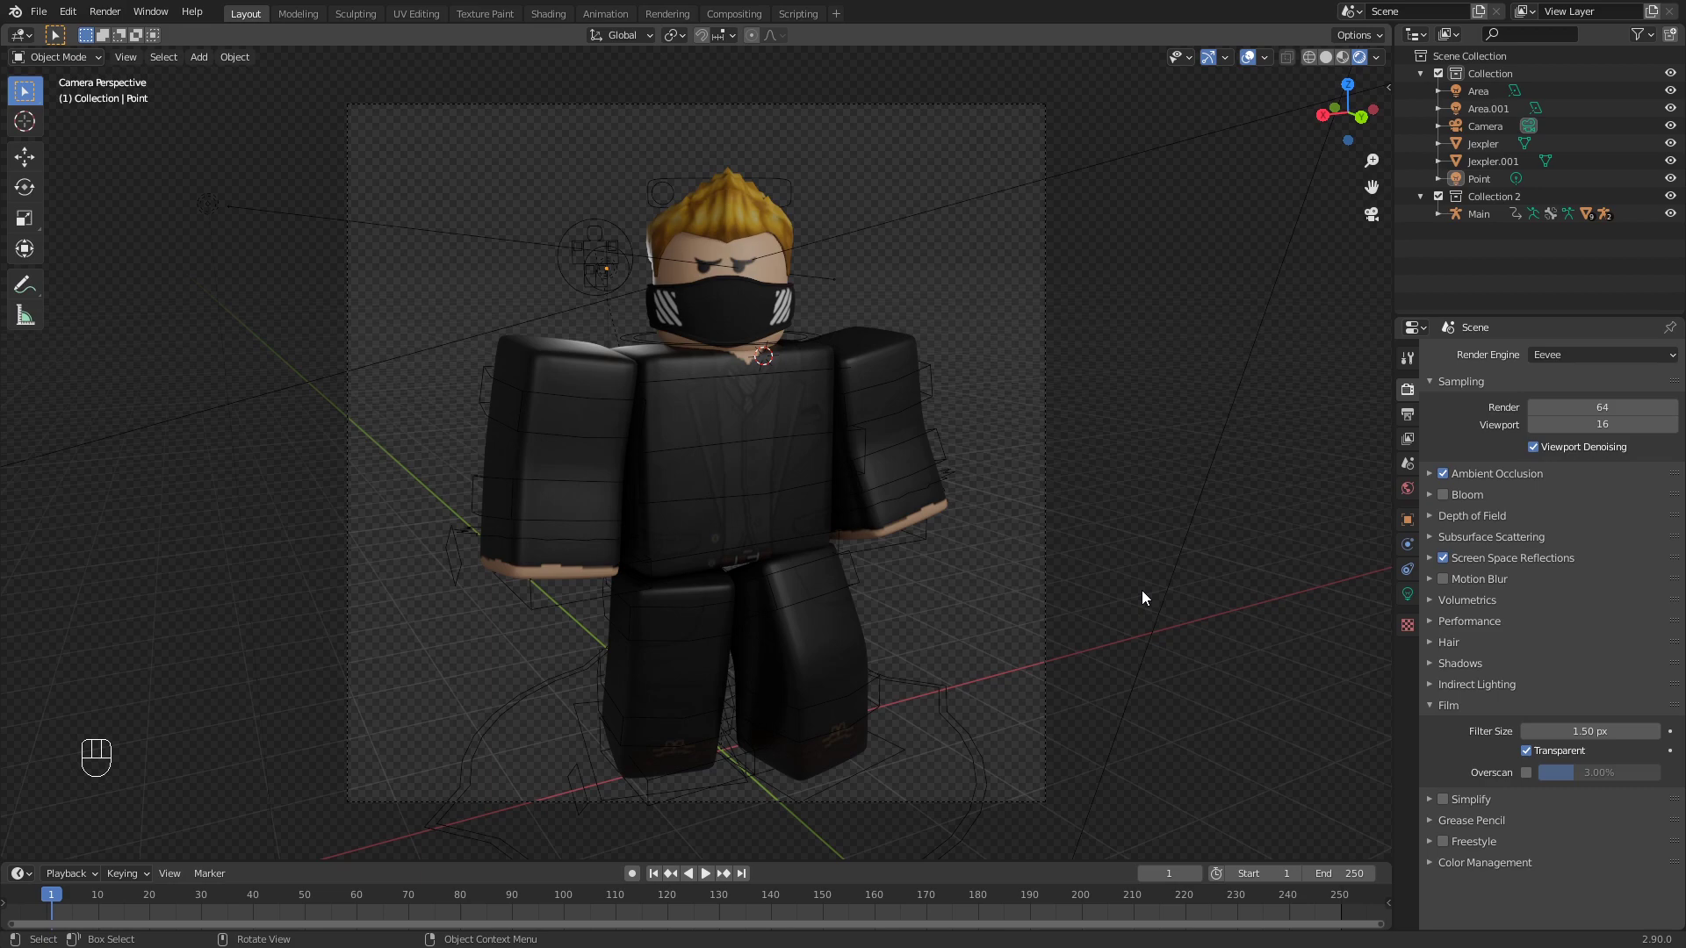
pyautogui.click(1466, 704)
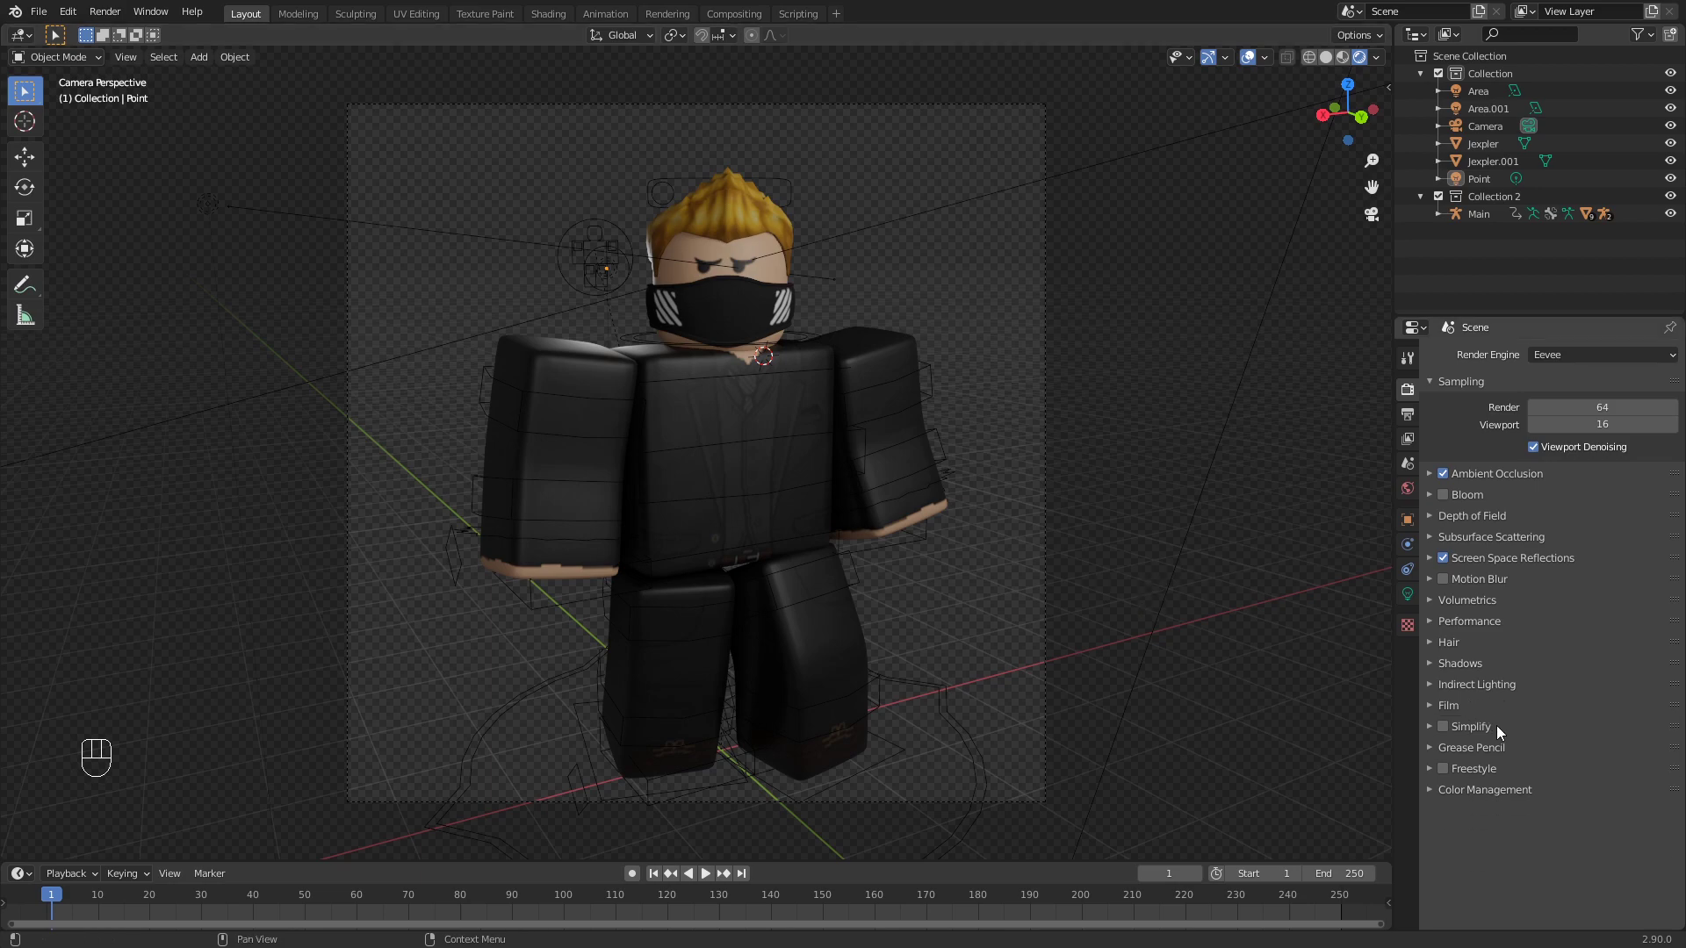
# - Set the color management look to Medium High Contrast
pyautogui.click(1461, 789)
pyautogui.scroll(-1, 1545, 650)
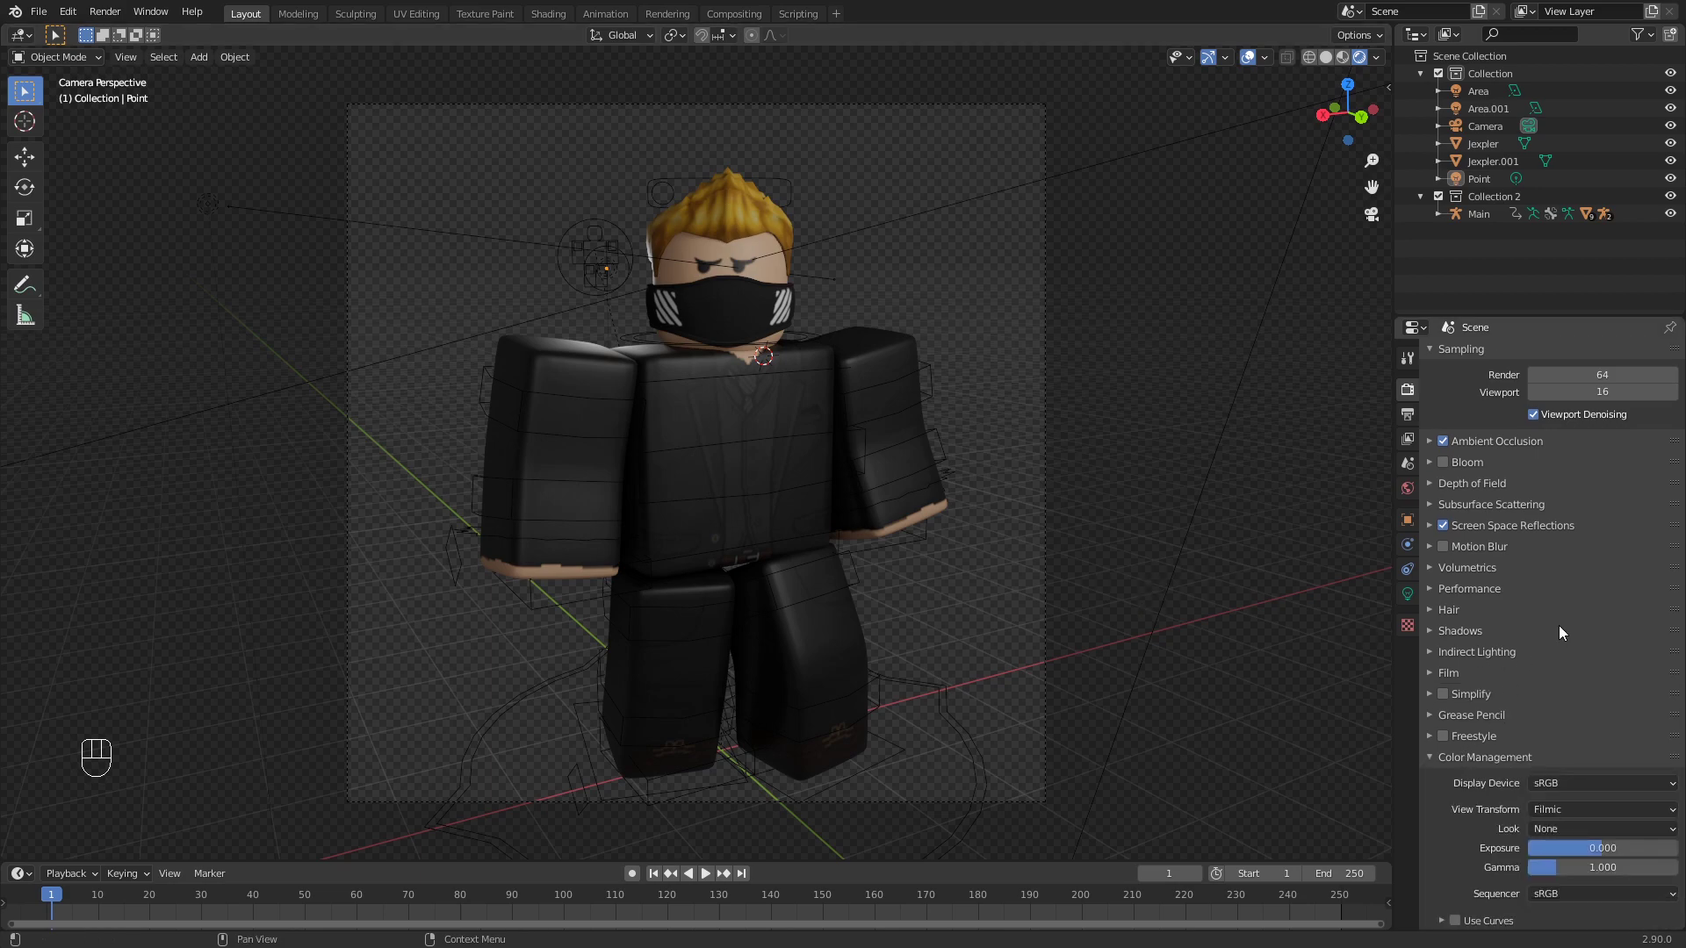
pyautogui.click(1578, 830)
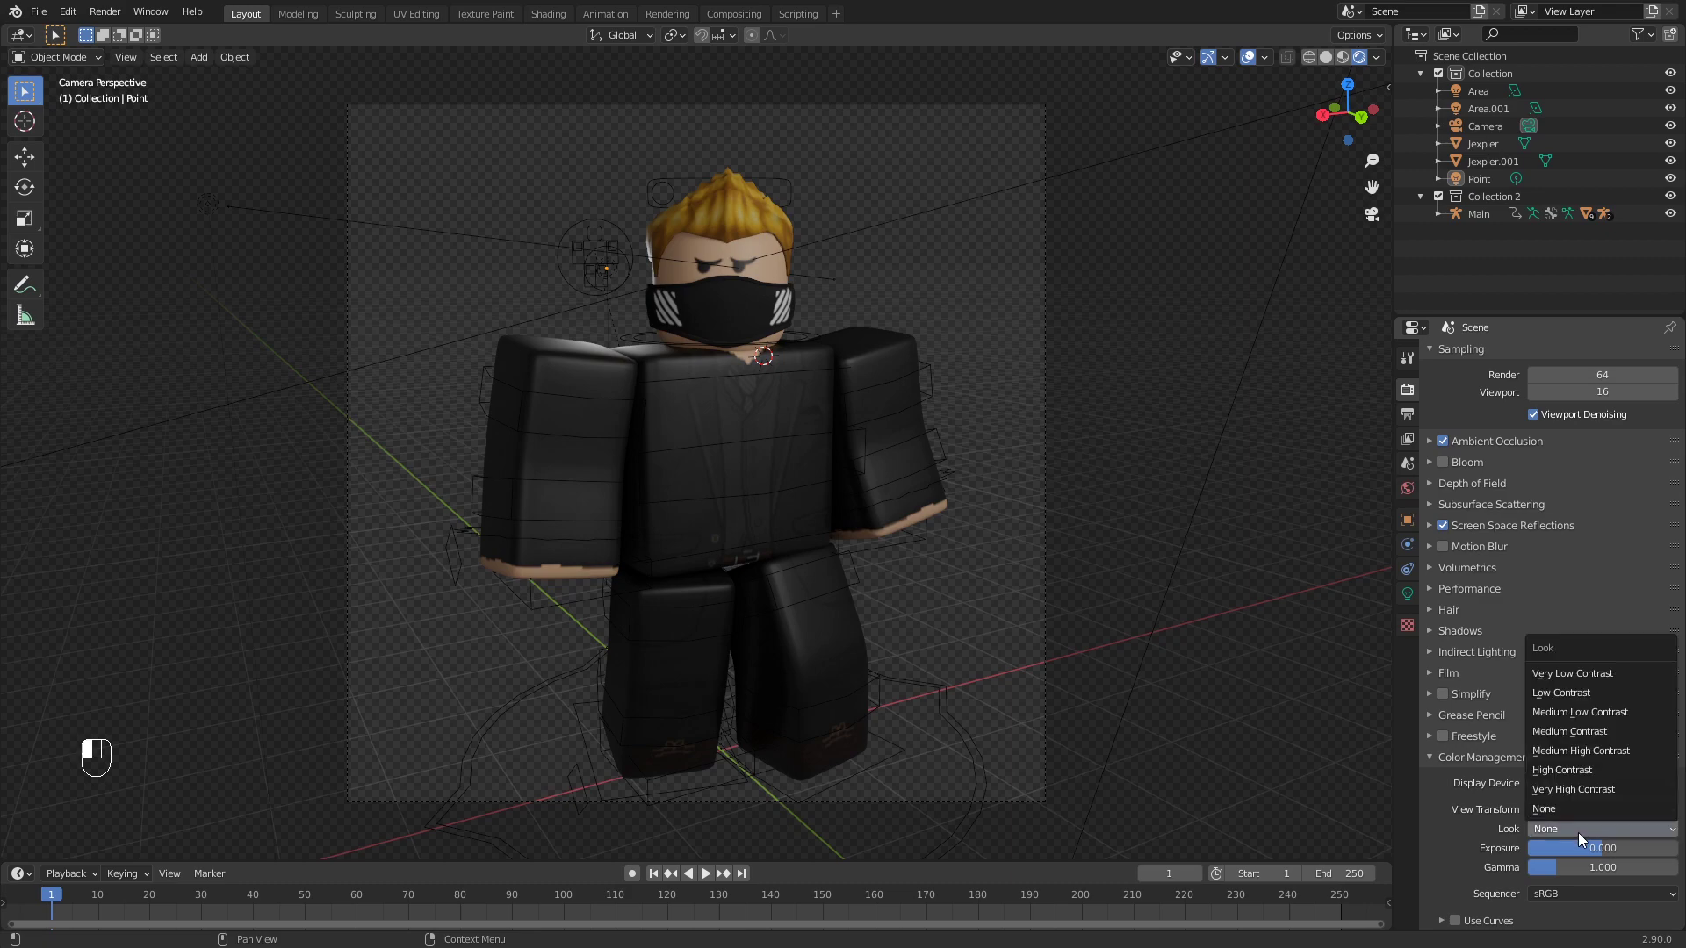
pyautogui.click(1577, 752)
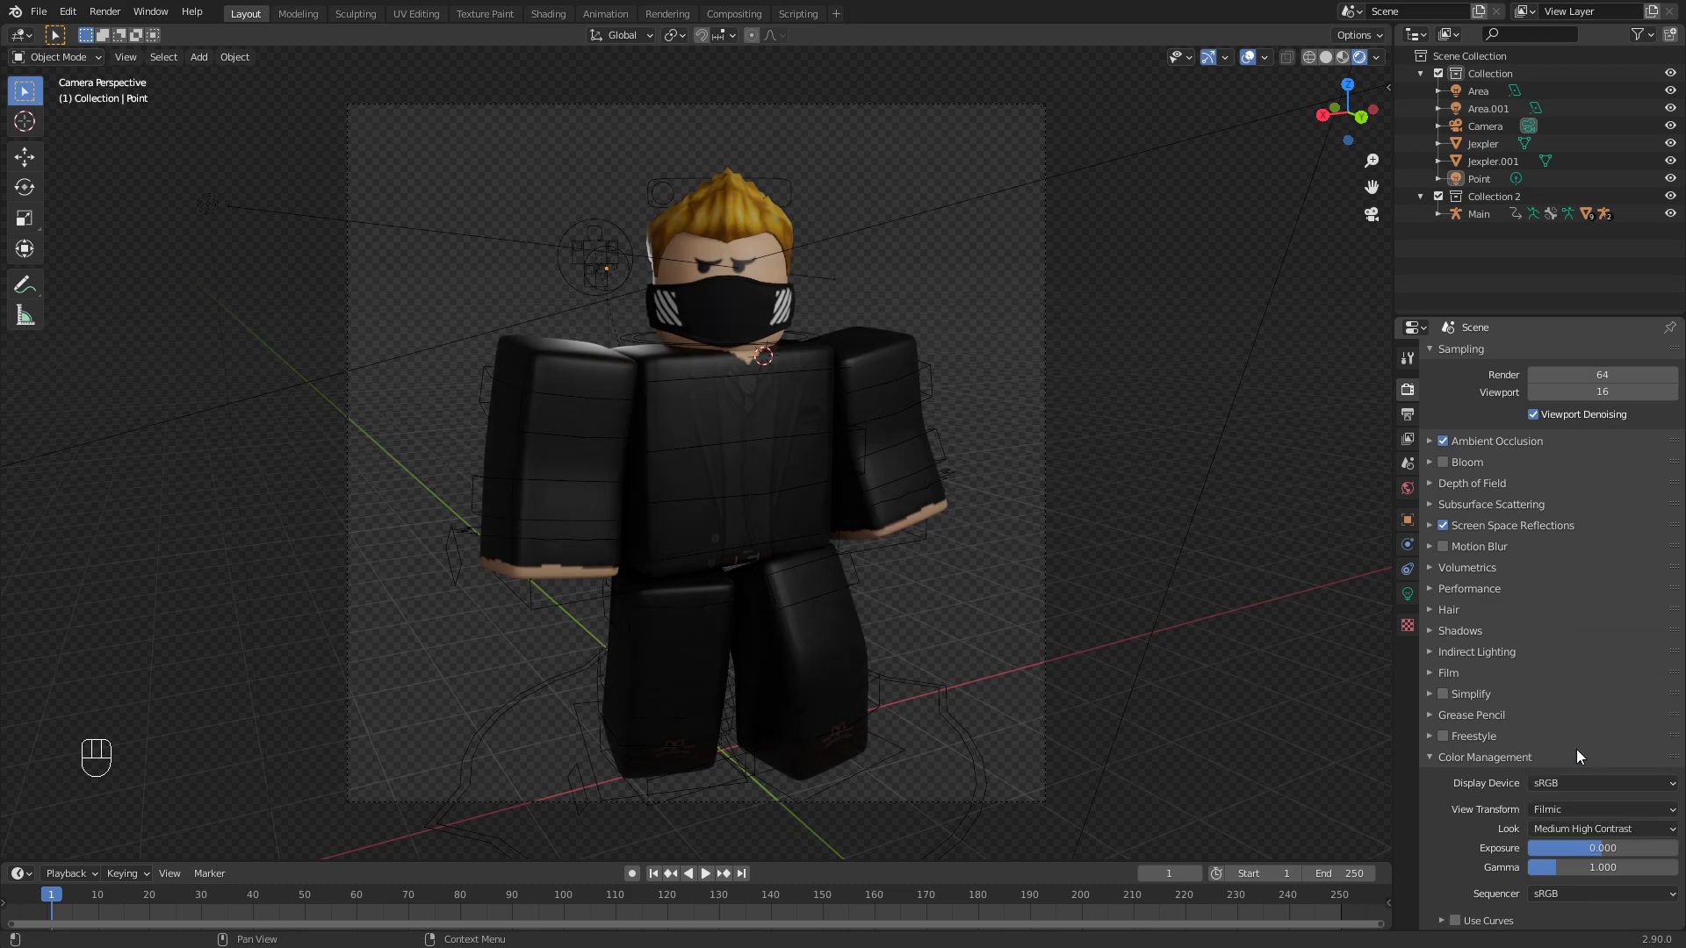
pyautogui.click(1601, 824)
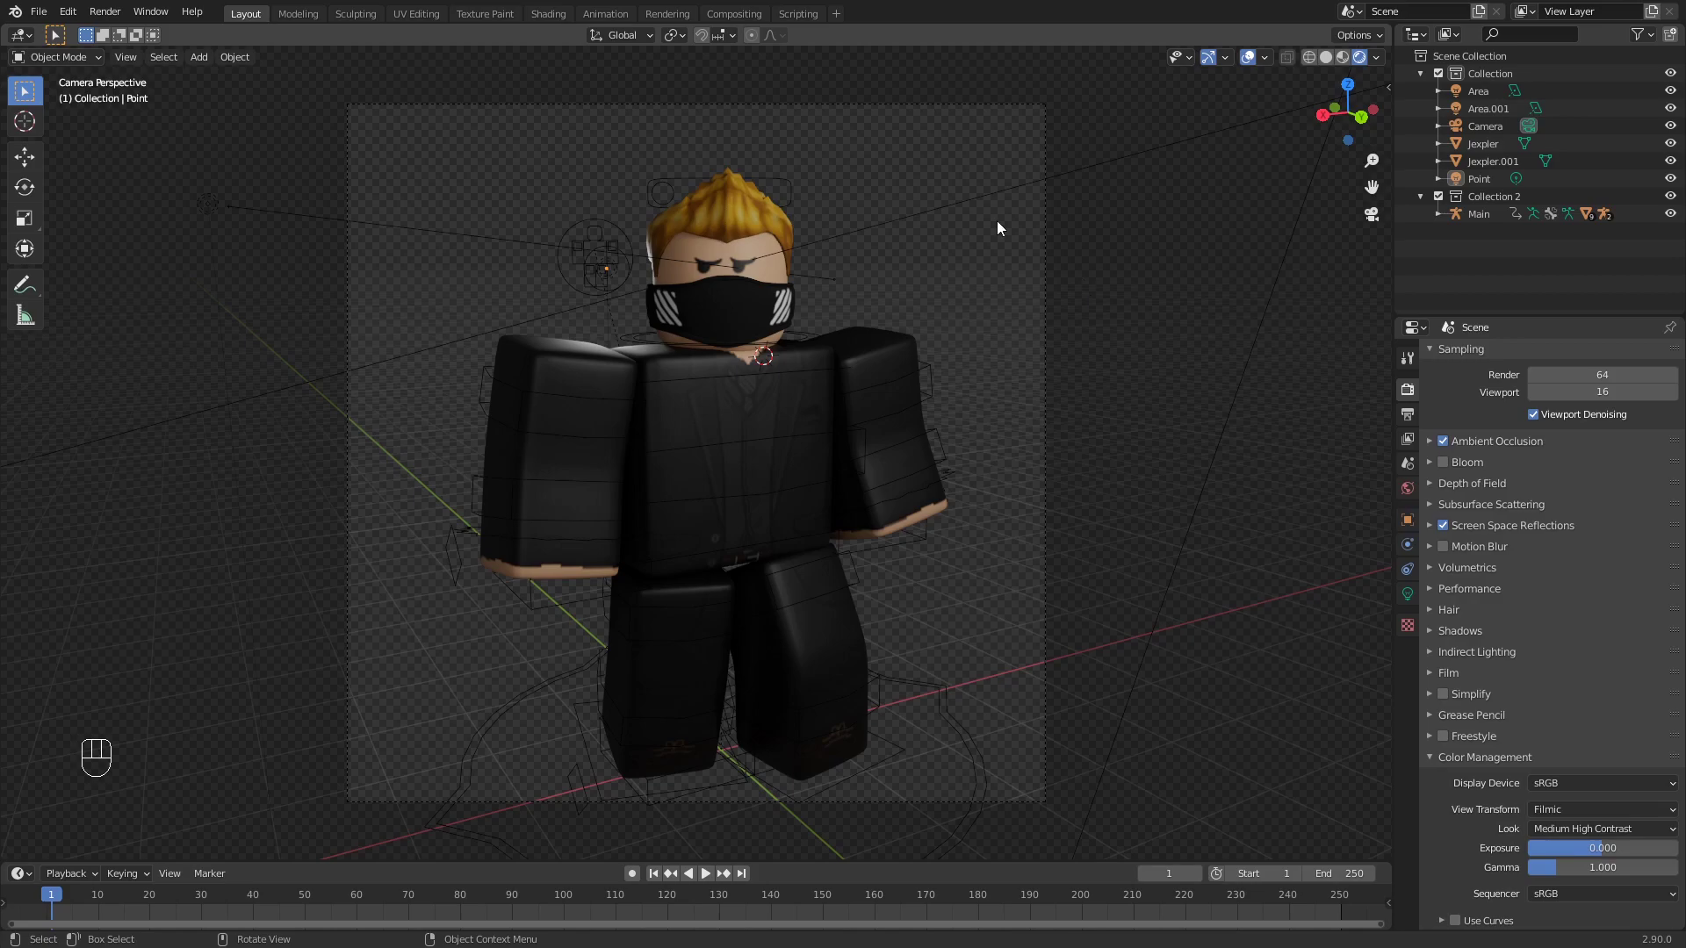
# - Render the image and maximize the render window to fit the whole result in view
pyautogui.click(106, 12)
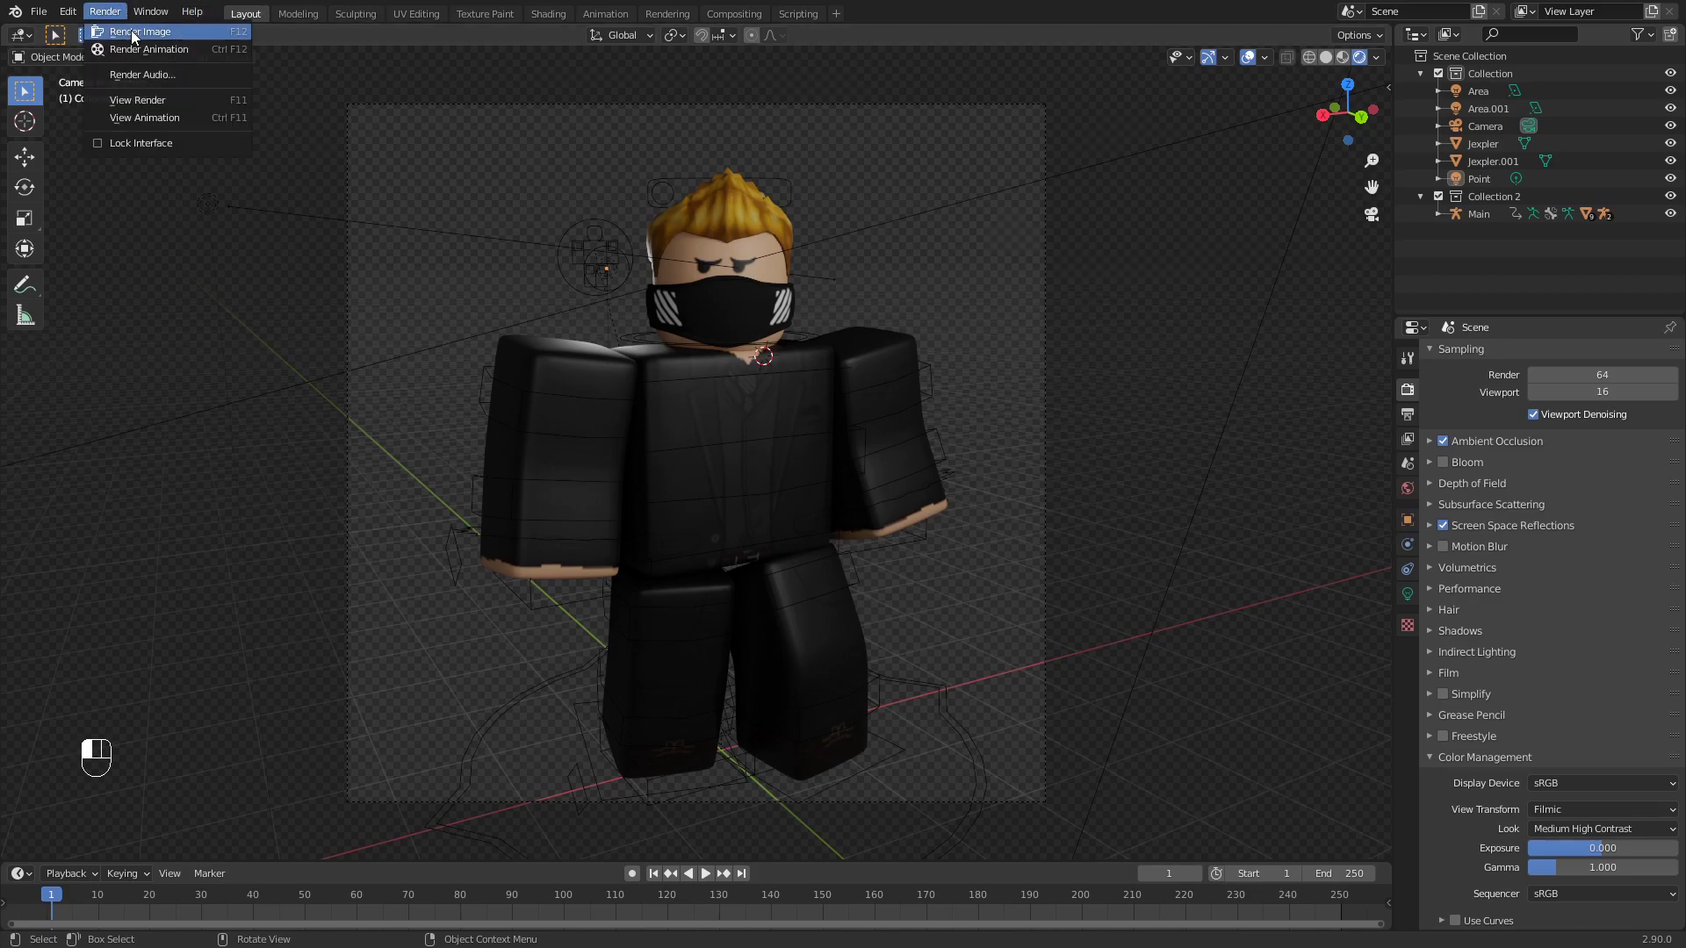
pyautogui.click(132, 32)
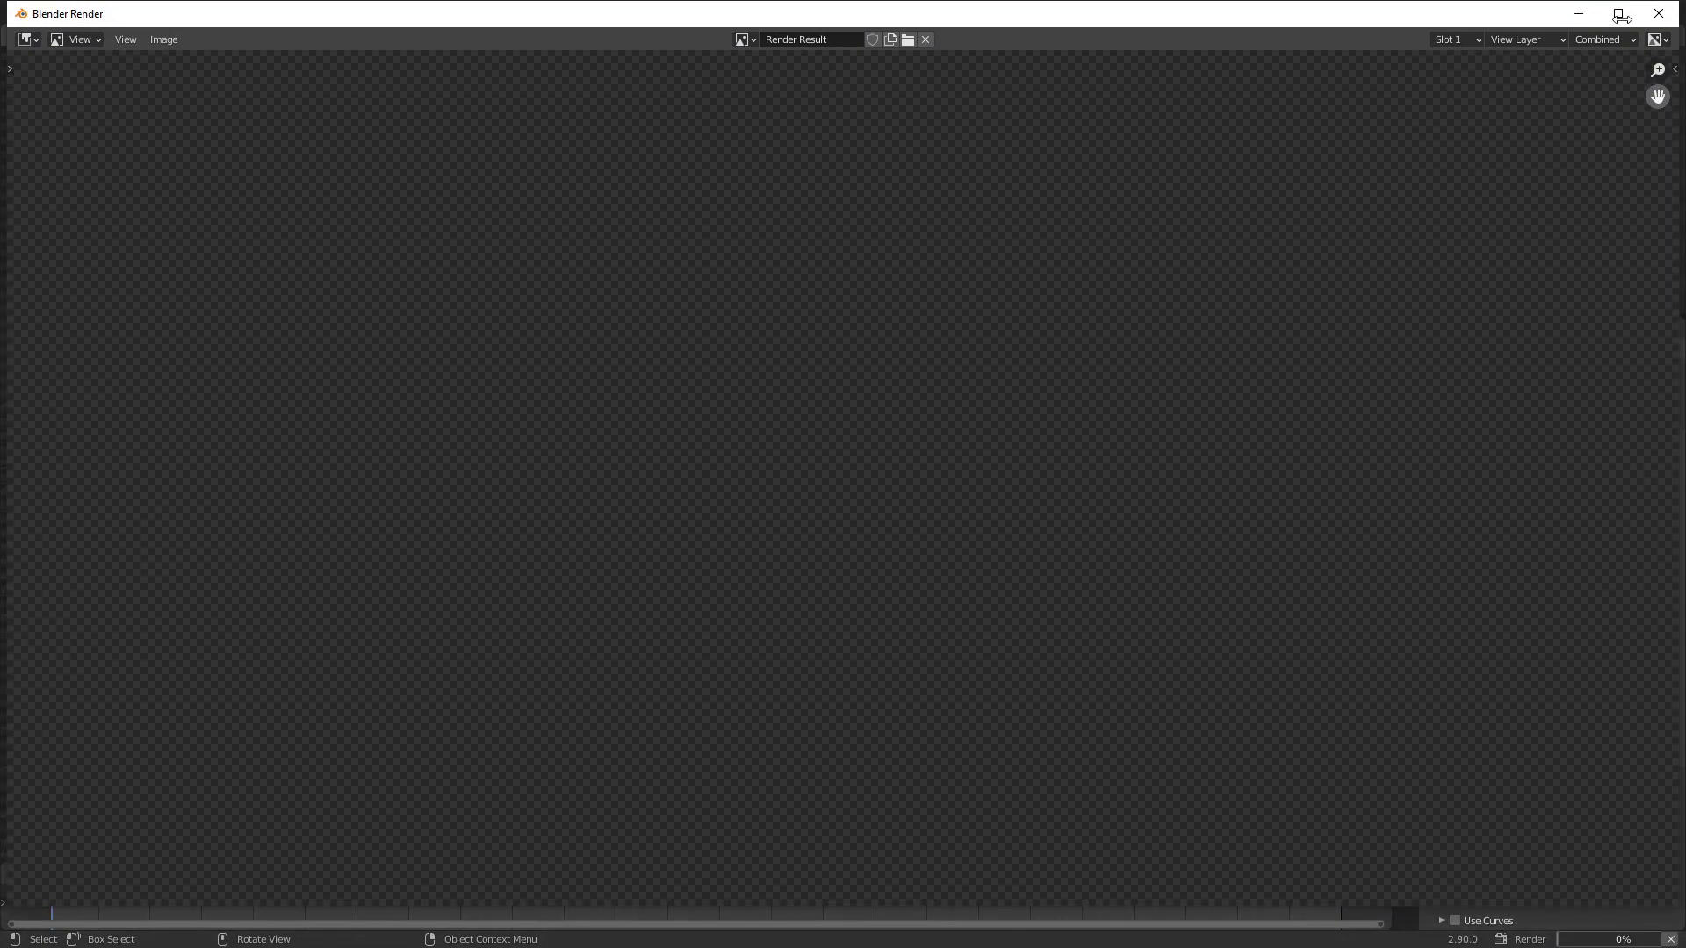
pyautogui.click(1623, 19)
pyautogui.scroll(-4, 1411, 213)
pyautogui.scroll(2, 1411, 213)
pyautogui.scroll(-1, 1411, 214)
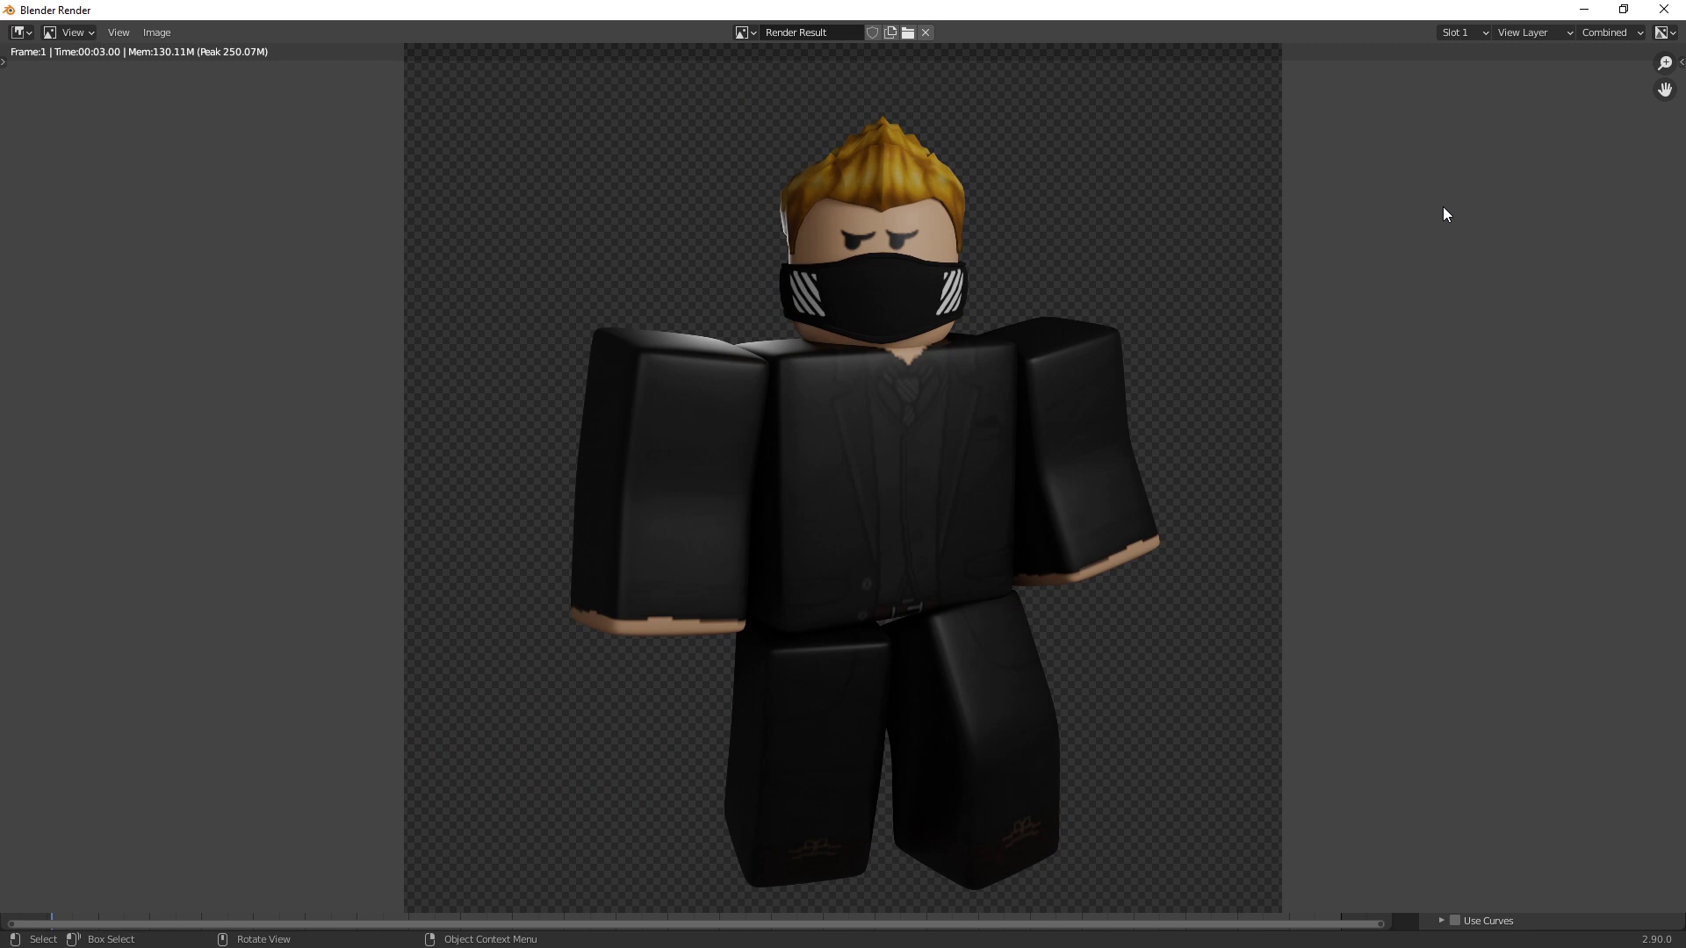
# - Examine the rendered character up close, including the suit, arms and head, and as a whole
pyautogui.scroll(5, 831, 208)
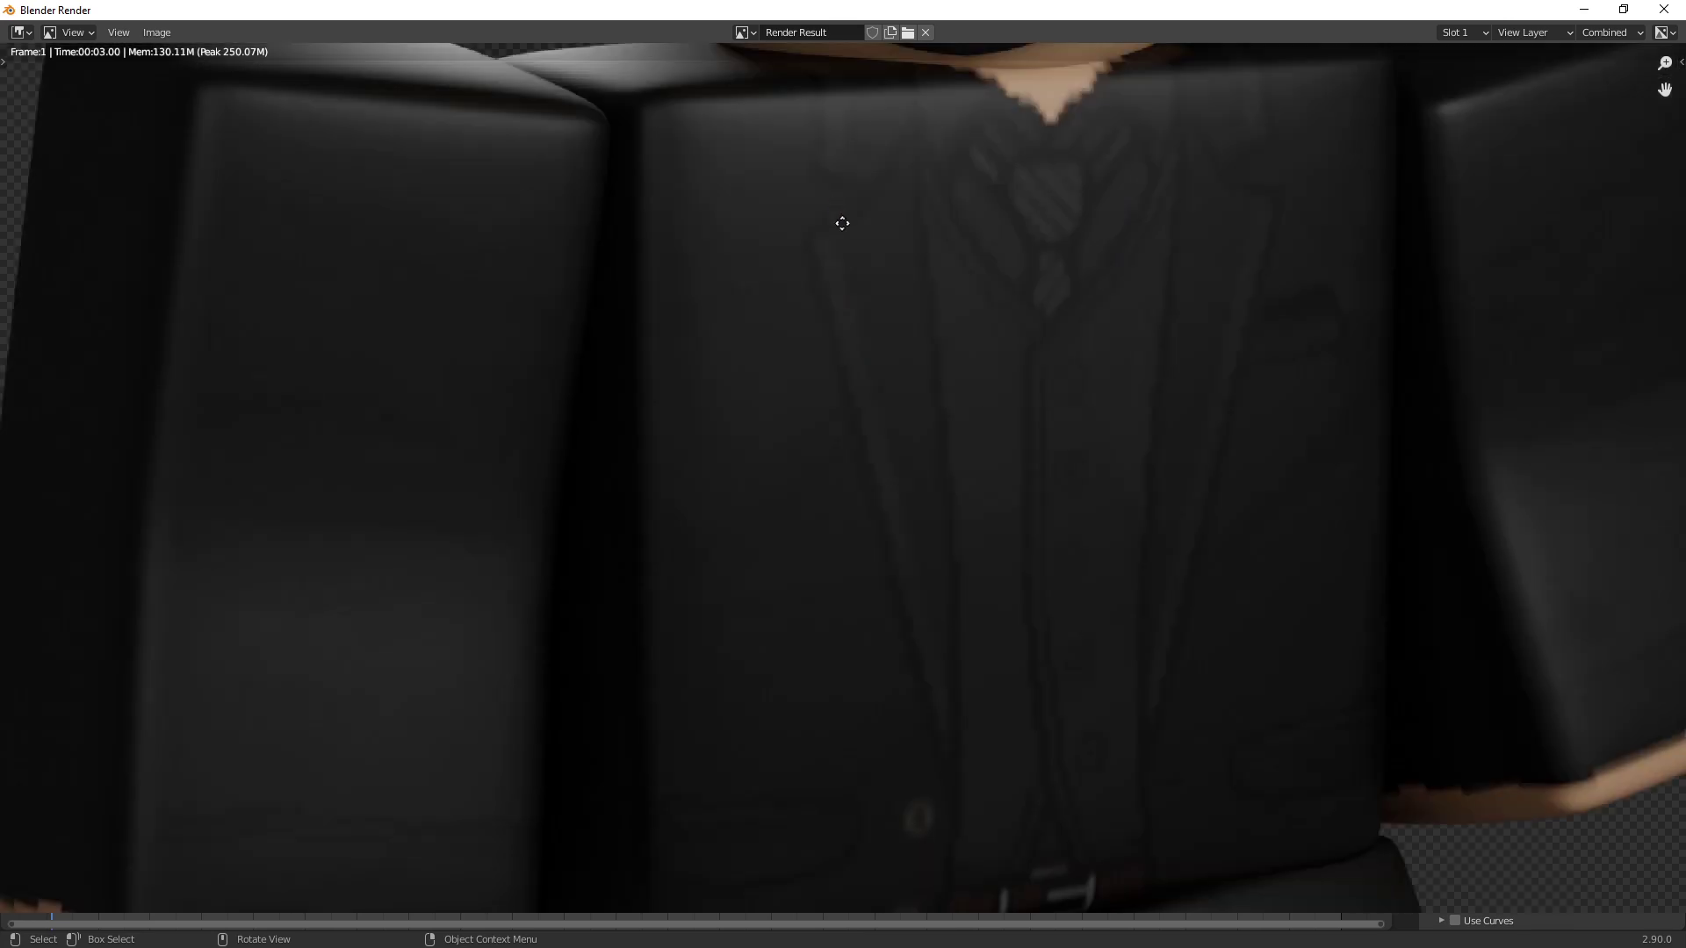
pyautogui.moveTo(832, 207); pyautogui.dragTo(1197, 689, button='middle')
pyautogui.moveTo(1059, 421); pyautogui.dragTo(806, 572, button='middle')
pyautogui.scroll(-4, 907, 471)
pyautogui.moveTo(927, 443); pyautogui.dragTo(972, 303, button='middle')
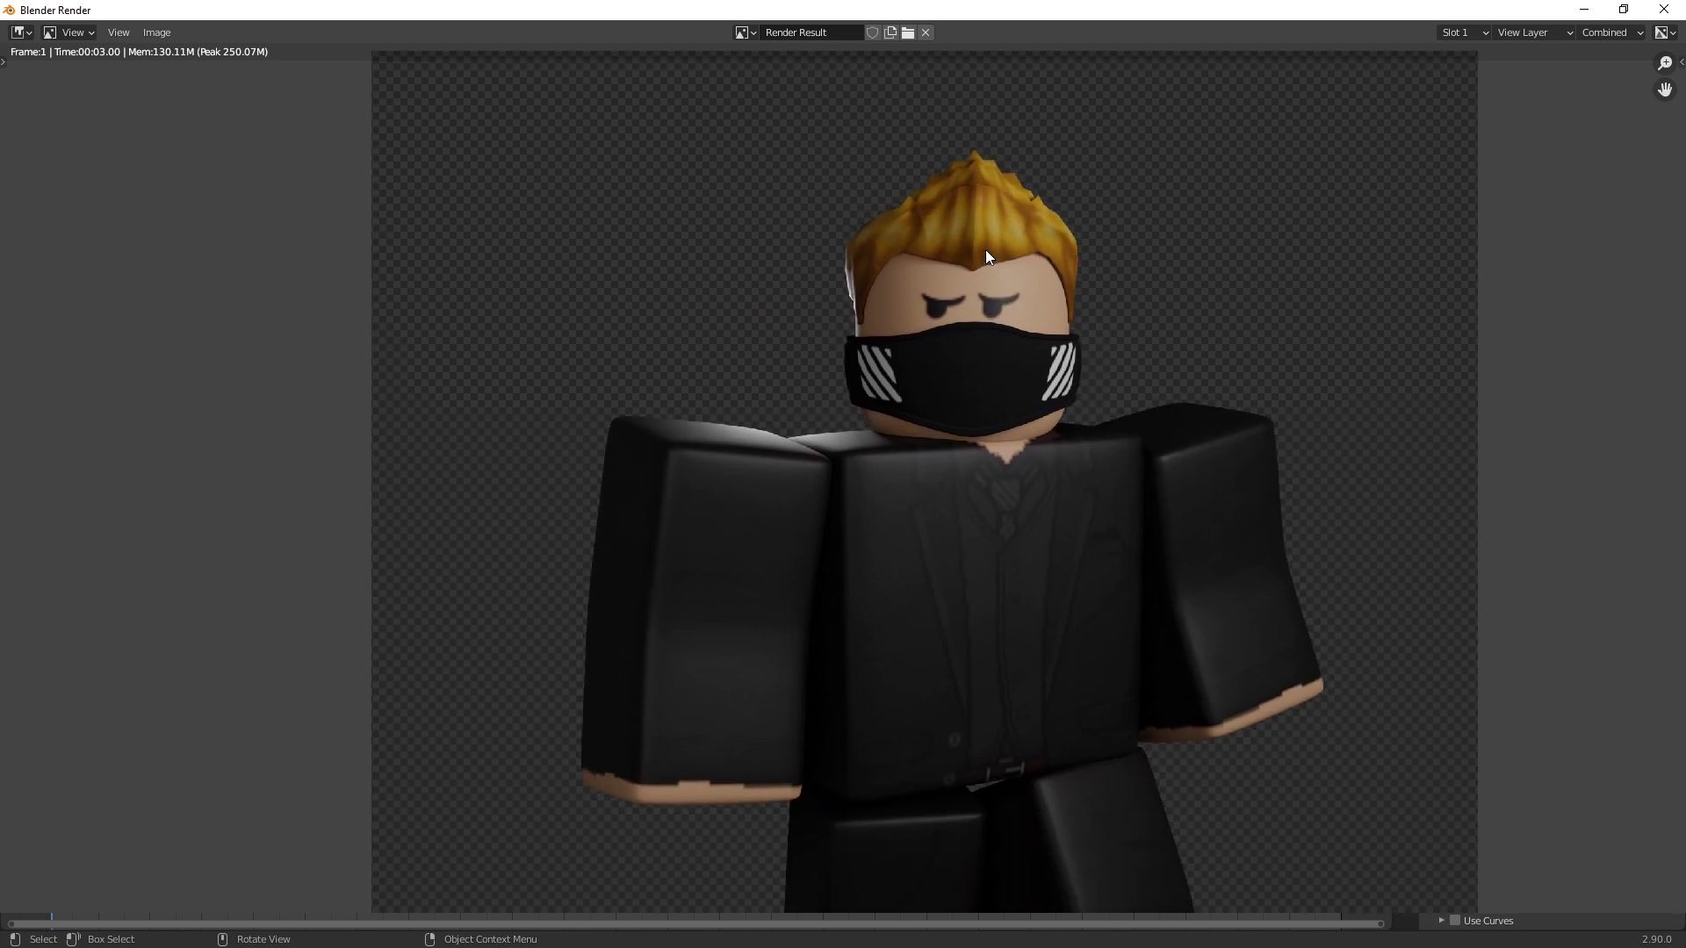
pyautogui.scroll(-2, 1019, 197)
pyautogui.moveTo(1272, 281); pyautogui.dragTo(1232, 221, button='middle')
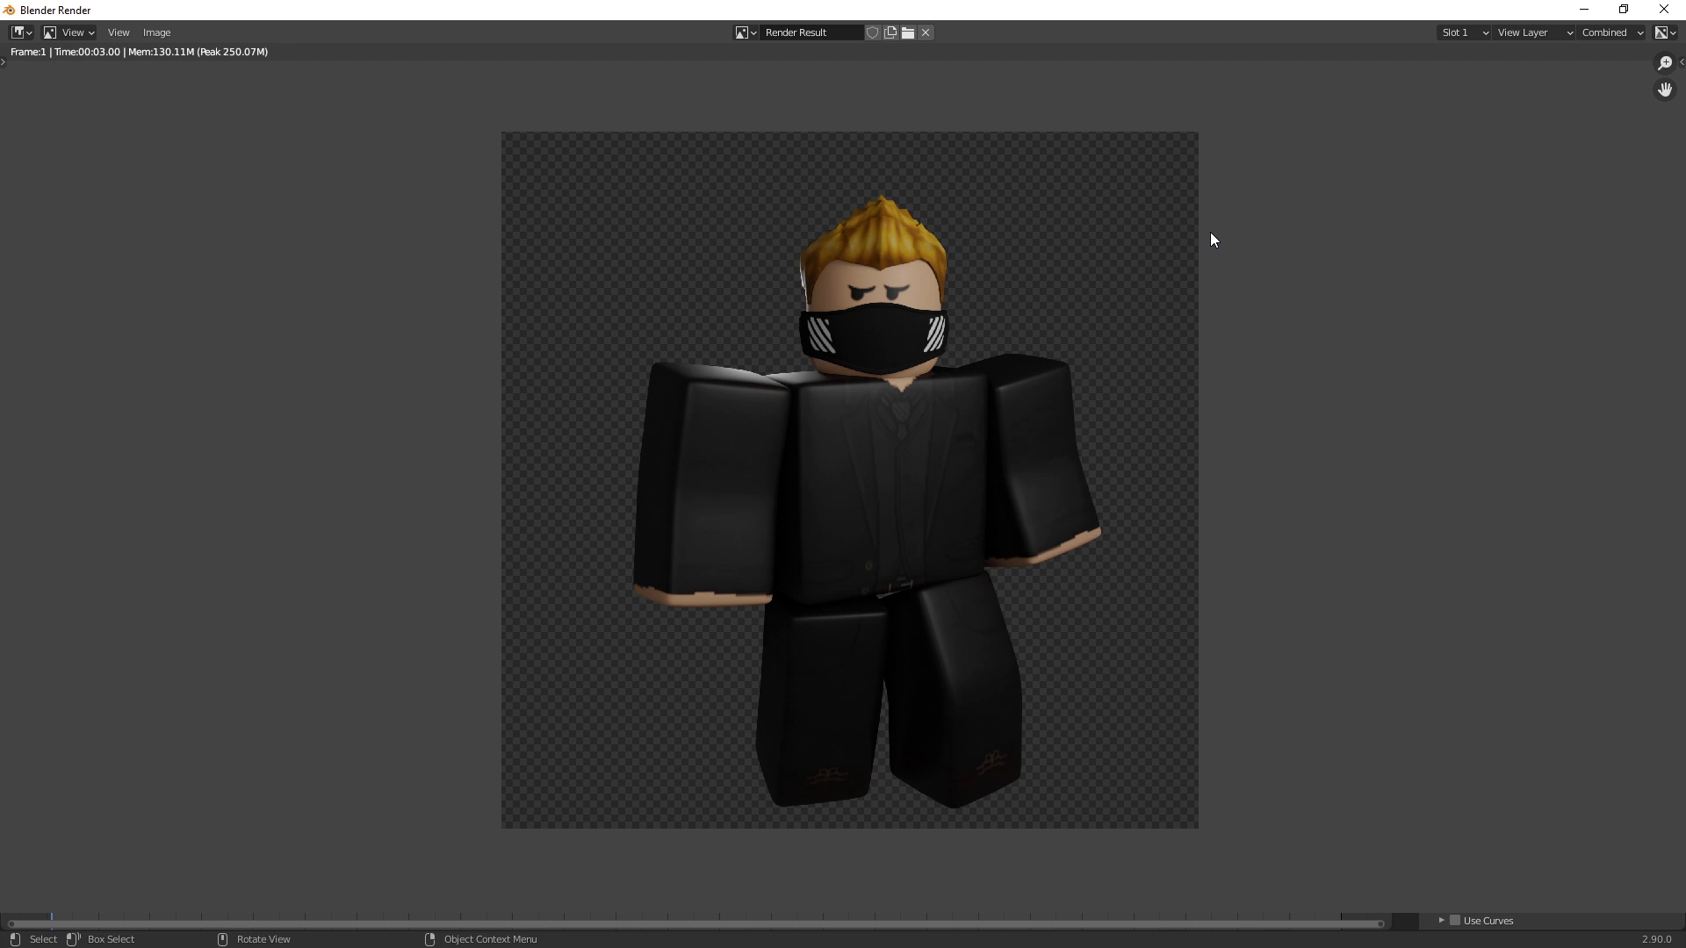
pyautogui.moveTo(894, 414); pyautogui.dragTo(811, 520, button='middle')
pyautogui.scroll(5, 823, 427)
pyautogui.scroll(-5, 944, 598)
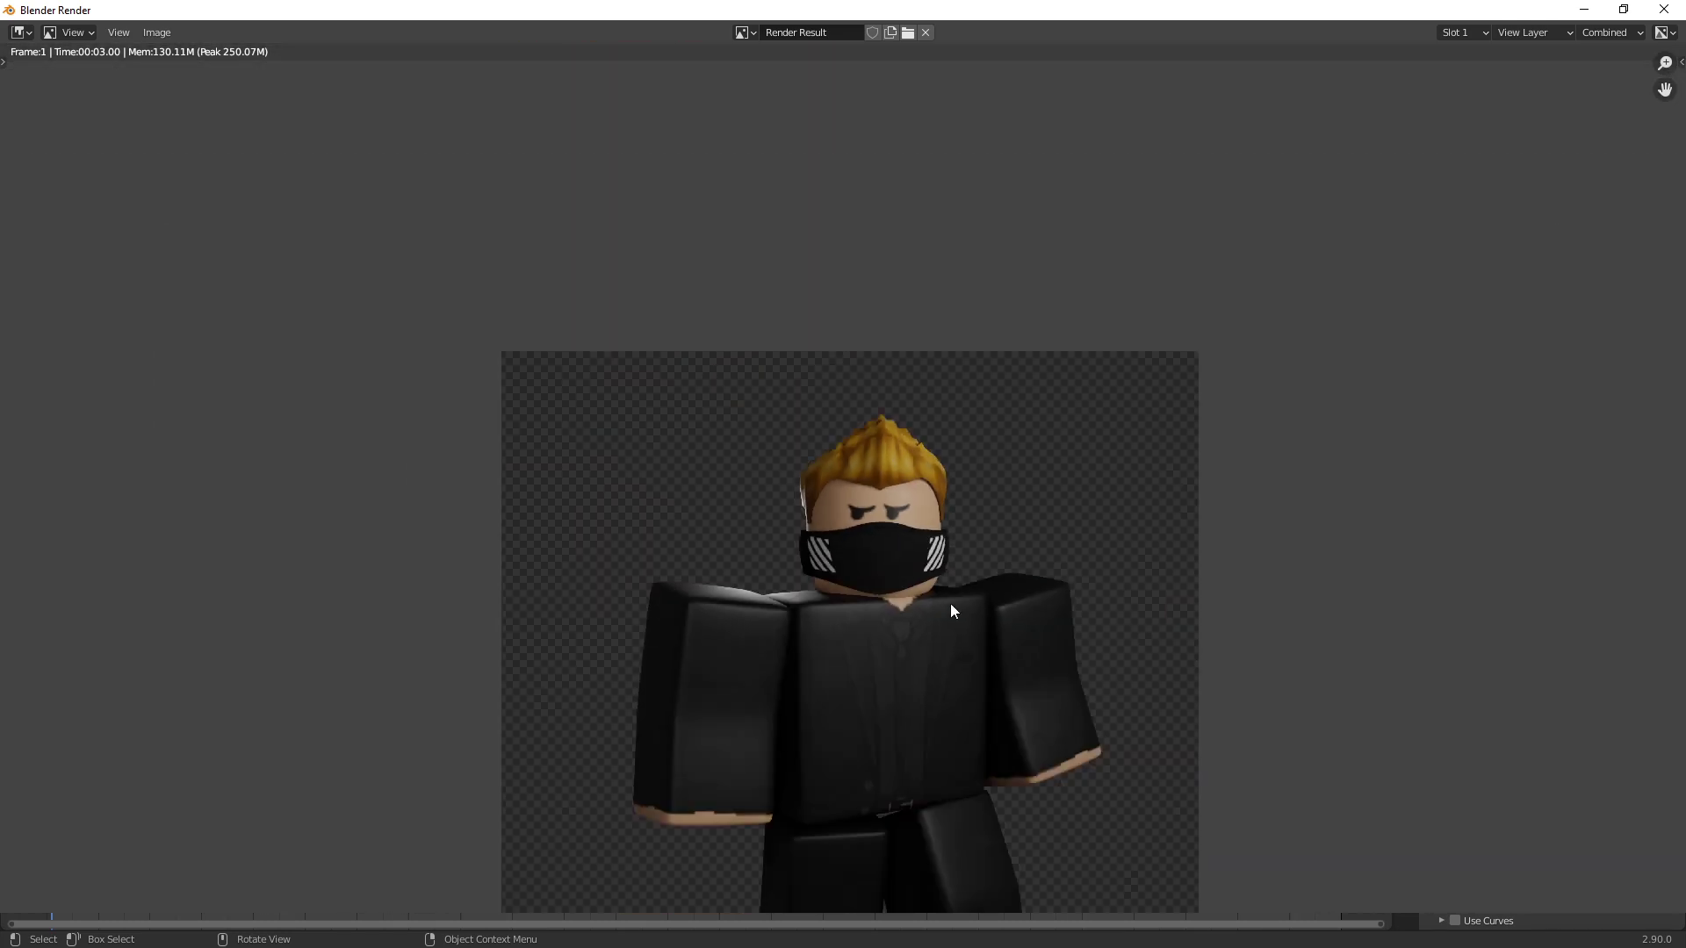
pyautogui.moveTo(961, 610); pyautogui.dragTo(1005, 450, button='middle')
# - Start saving the rendered image under a new name as an RGBA PNG and set the compression to 0%
pyautogui.click(156, 33)
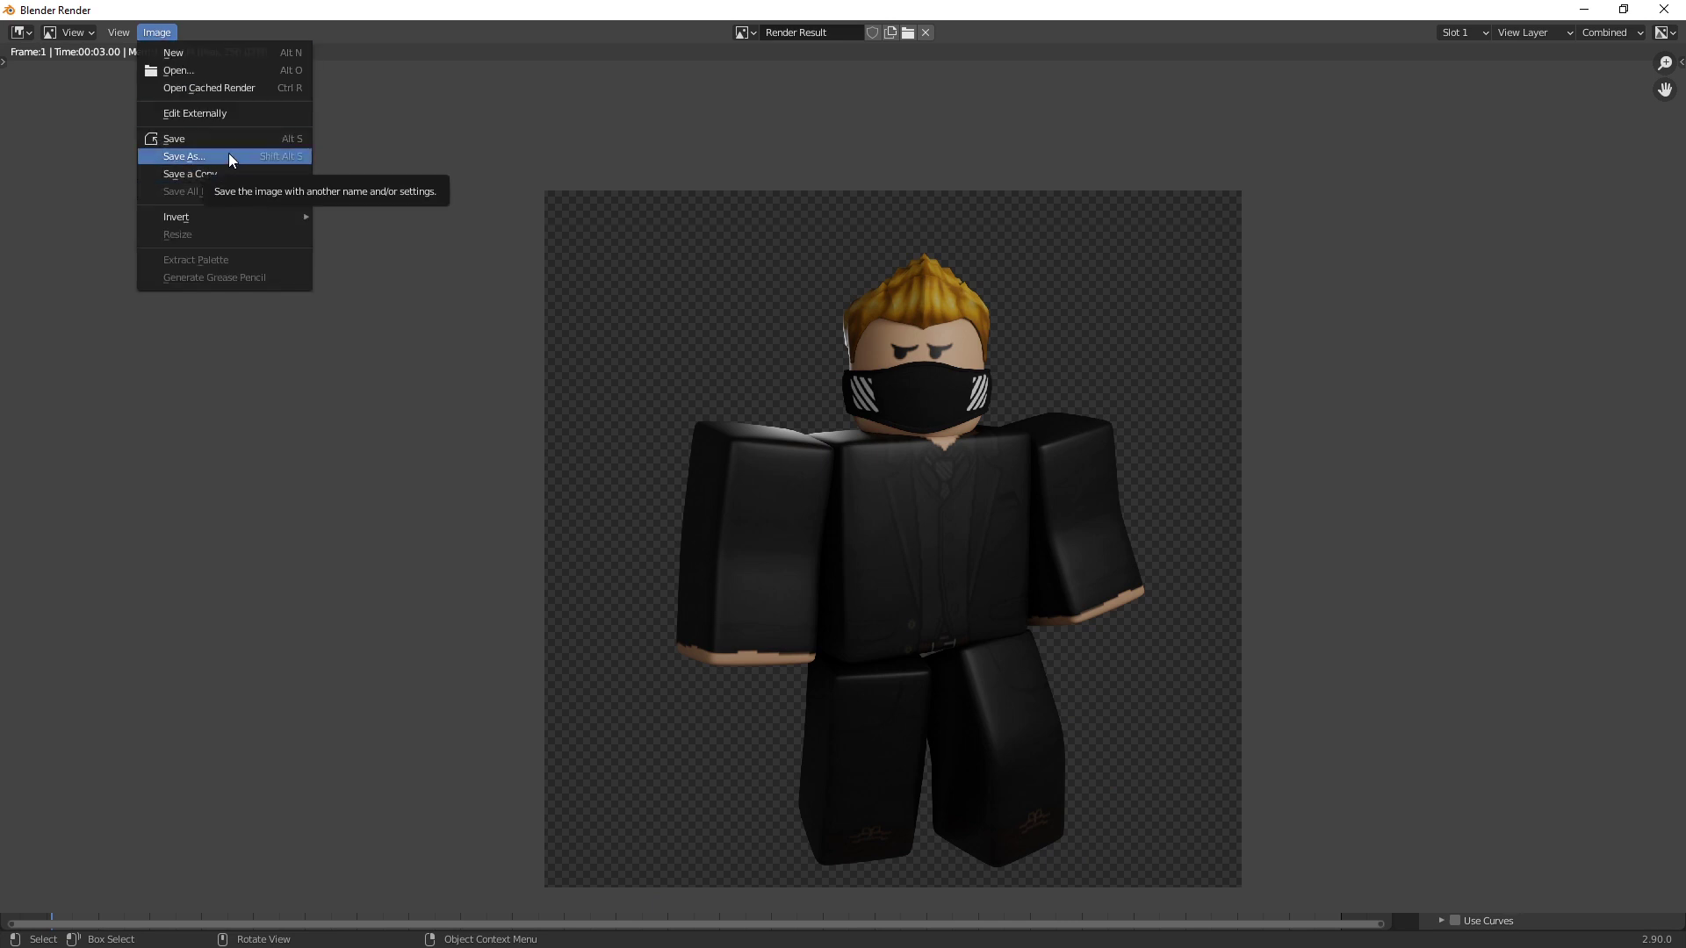
pyautogui.click(230, 156)
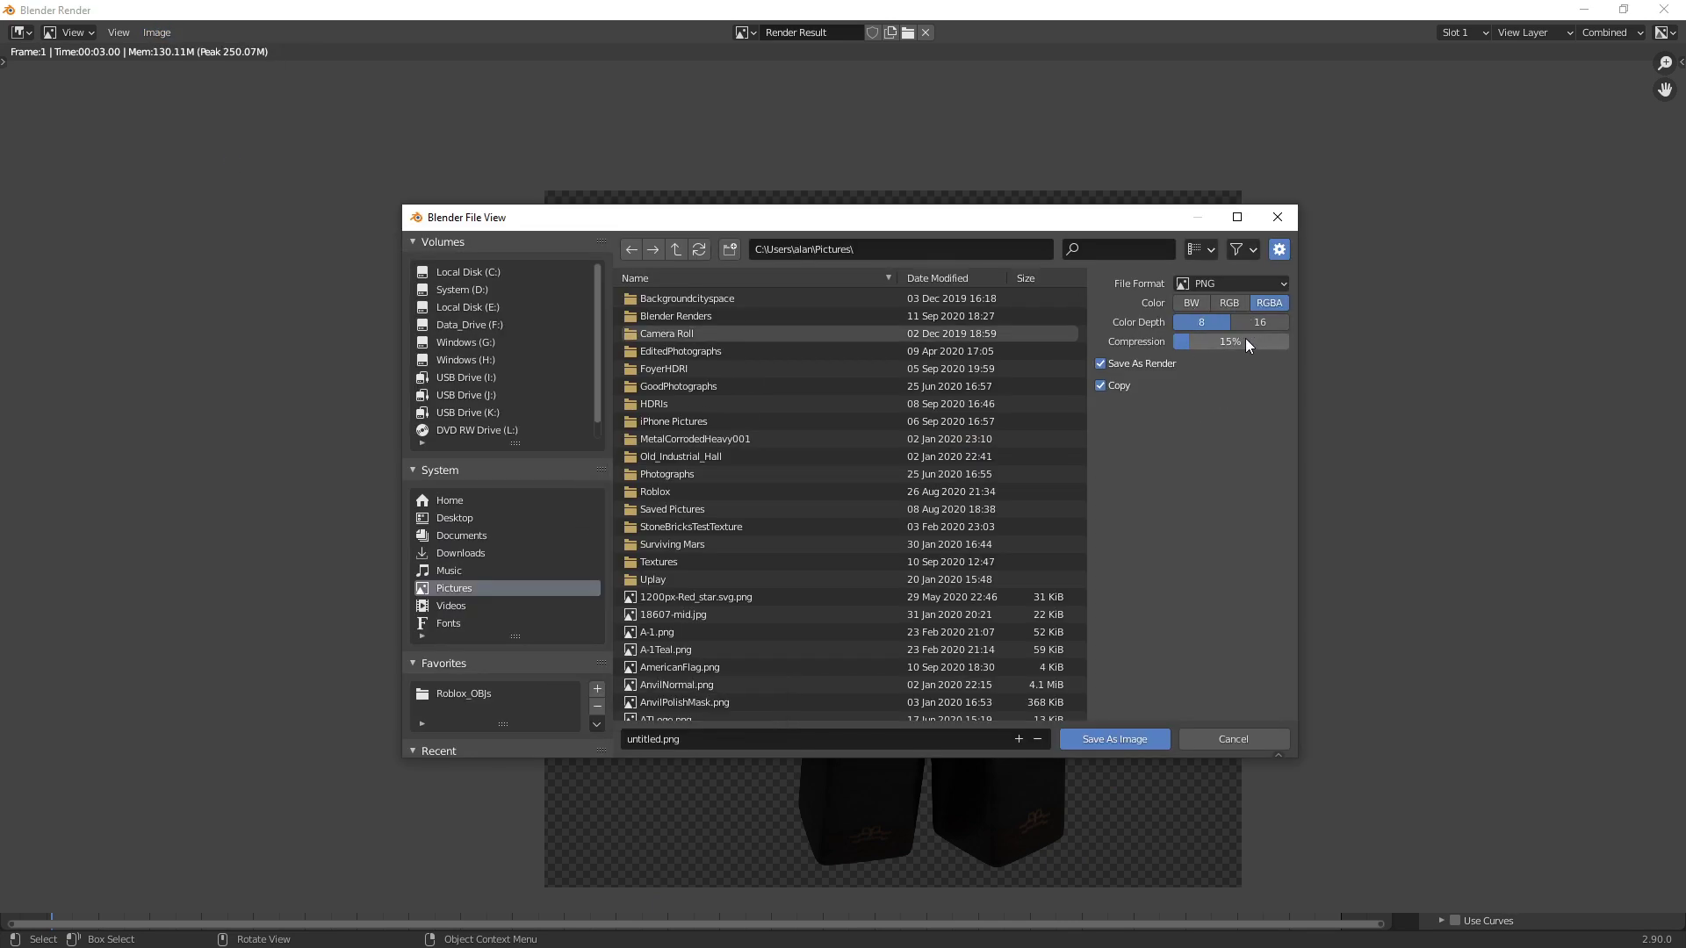
pyautogui.click(1195, 287)
pyautogui.click(1194, 287)
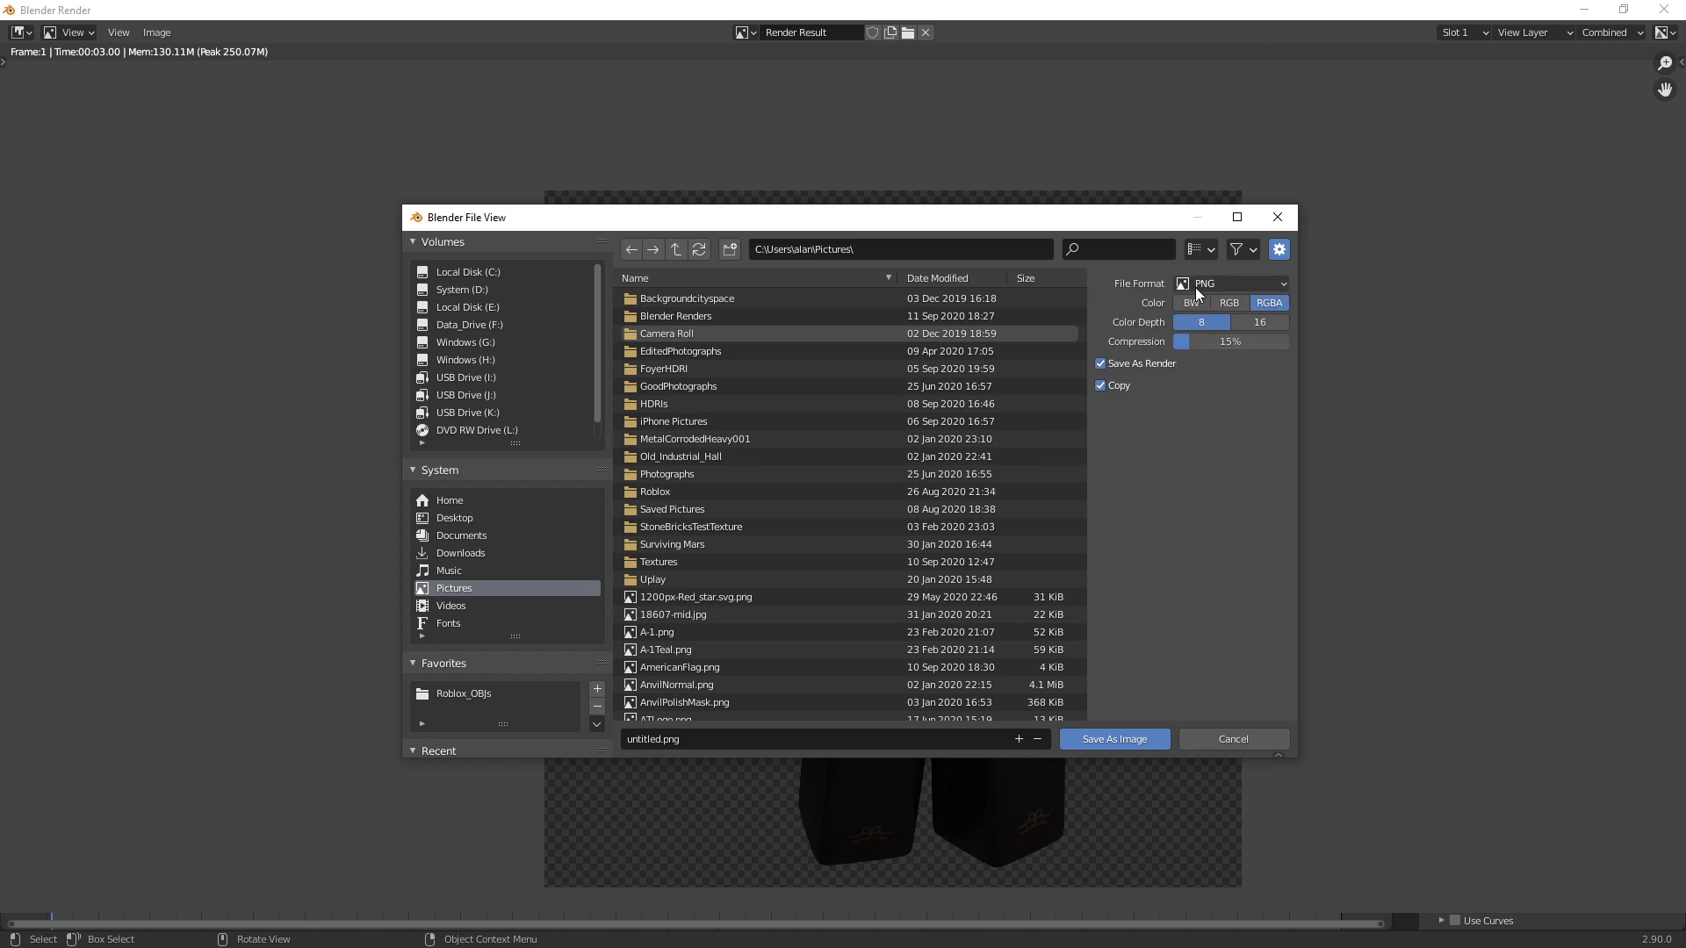
pyautogui.click(1196, 290)
pyautogui.click(1196, 290)
pyautogui.moveTo(1210, 341); pyautogui.dragTo(1173, 341)
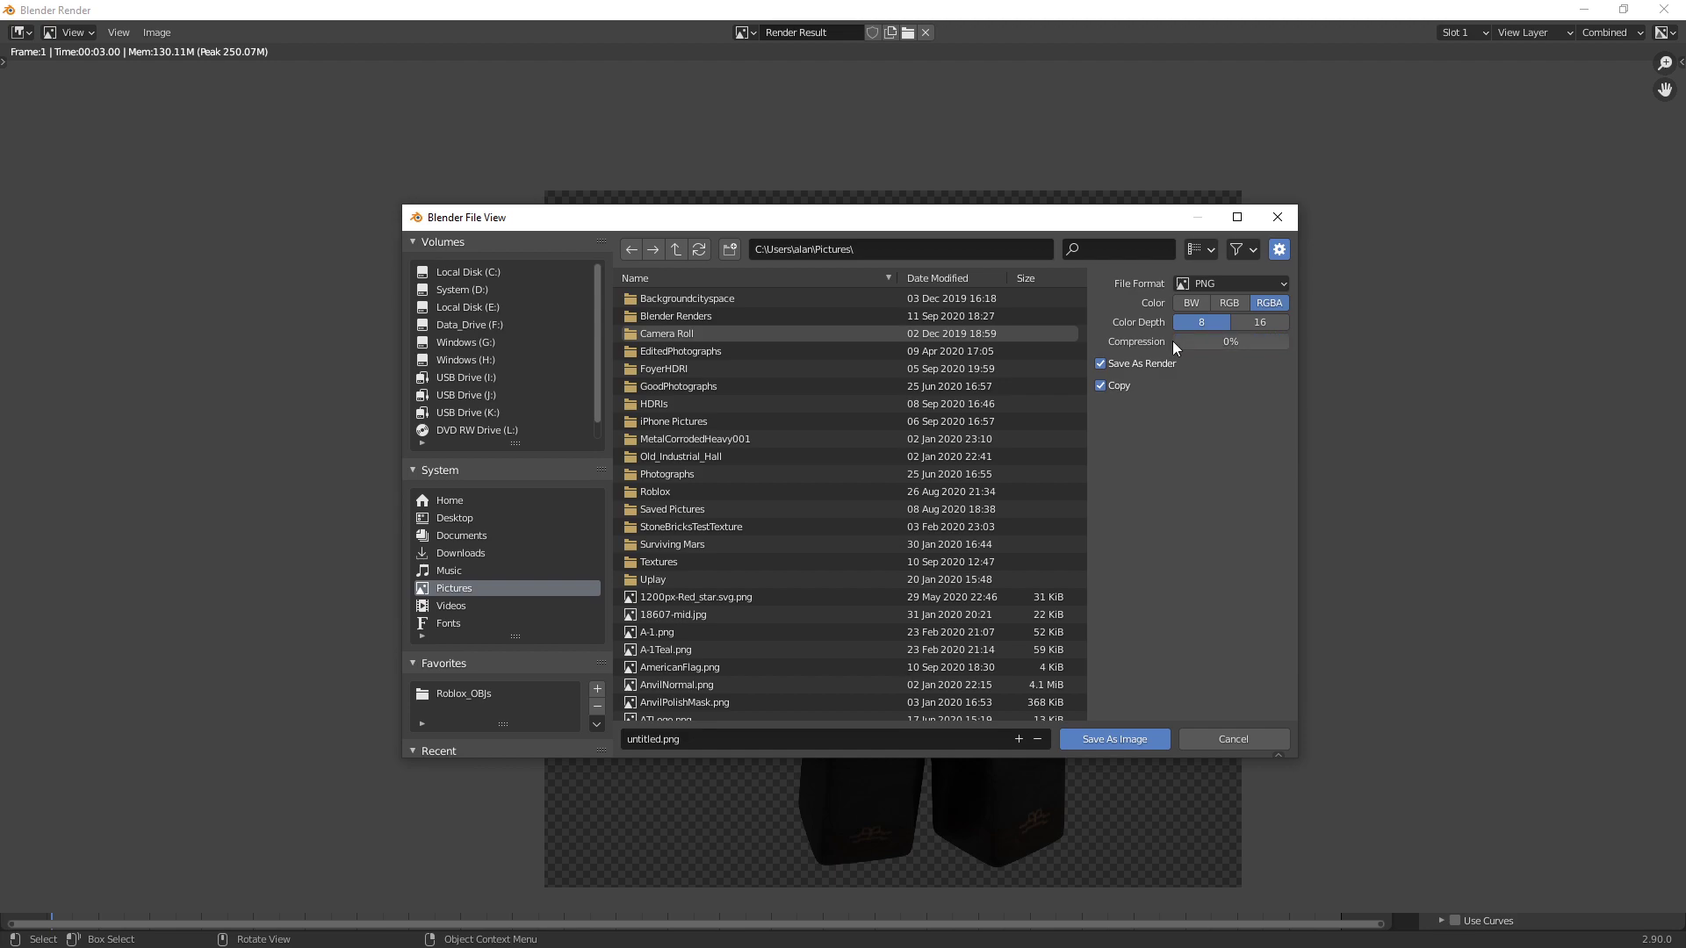
pyautogui.click(1277, 341)
pyautogui.write('15')
pyautogui.press('Return')
pyautogui.moveTo(1279, 341); pyautogui.dragTo(1173, 340)
# - Name the image file JexplerShortTutorial.png and save it in the Pictures folder
pyautogui.scroll(-4, 938, 527)
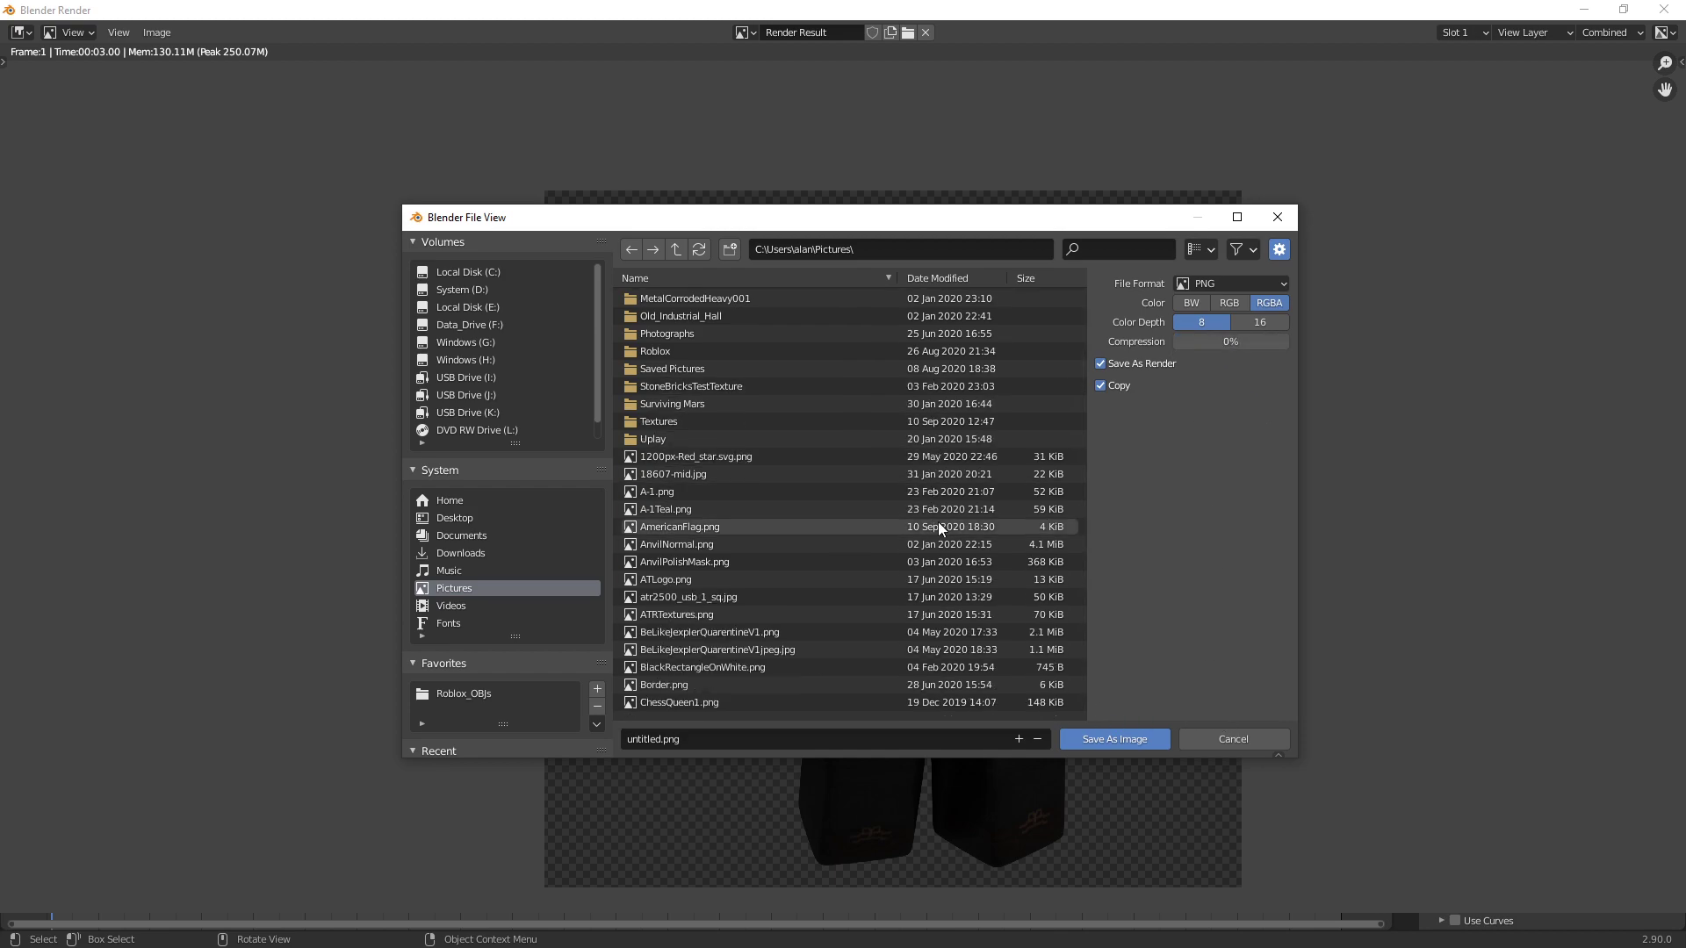
pyautogui.click(864, 740)
pyautogui.write('Jex')
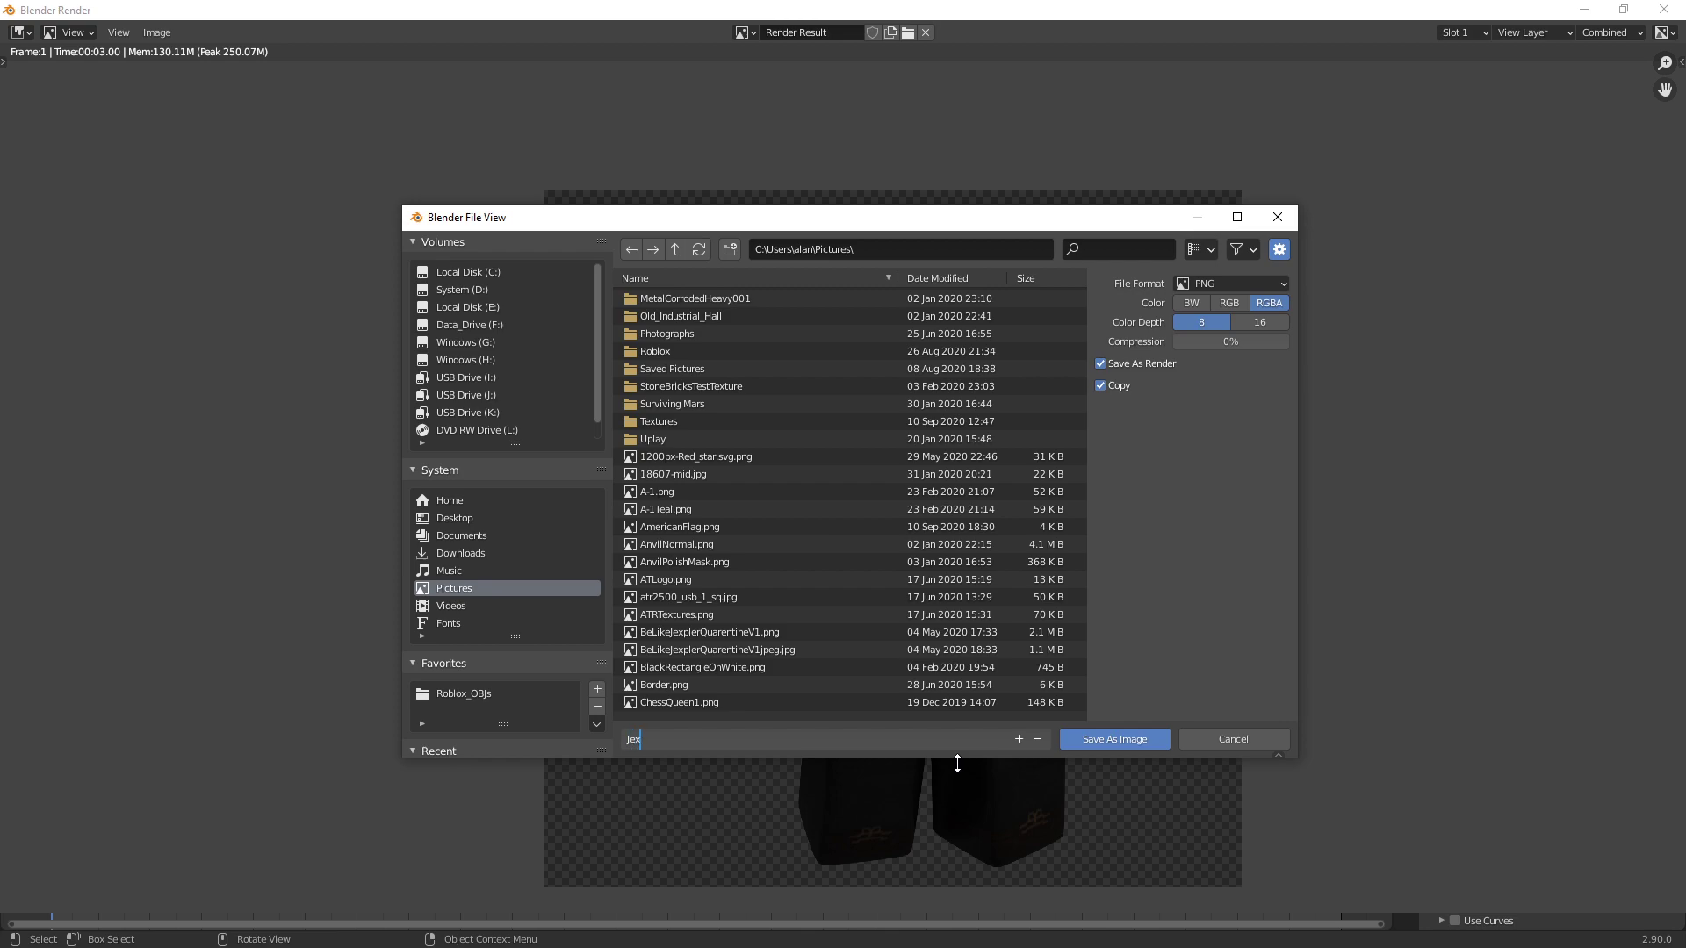
pyautogui.write('plerShortTutorial')
pyautogui.press('Return')
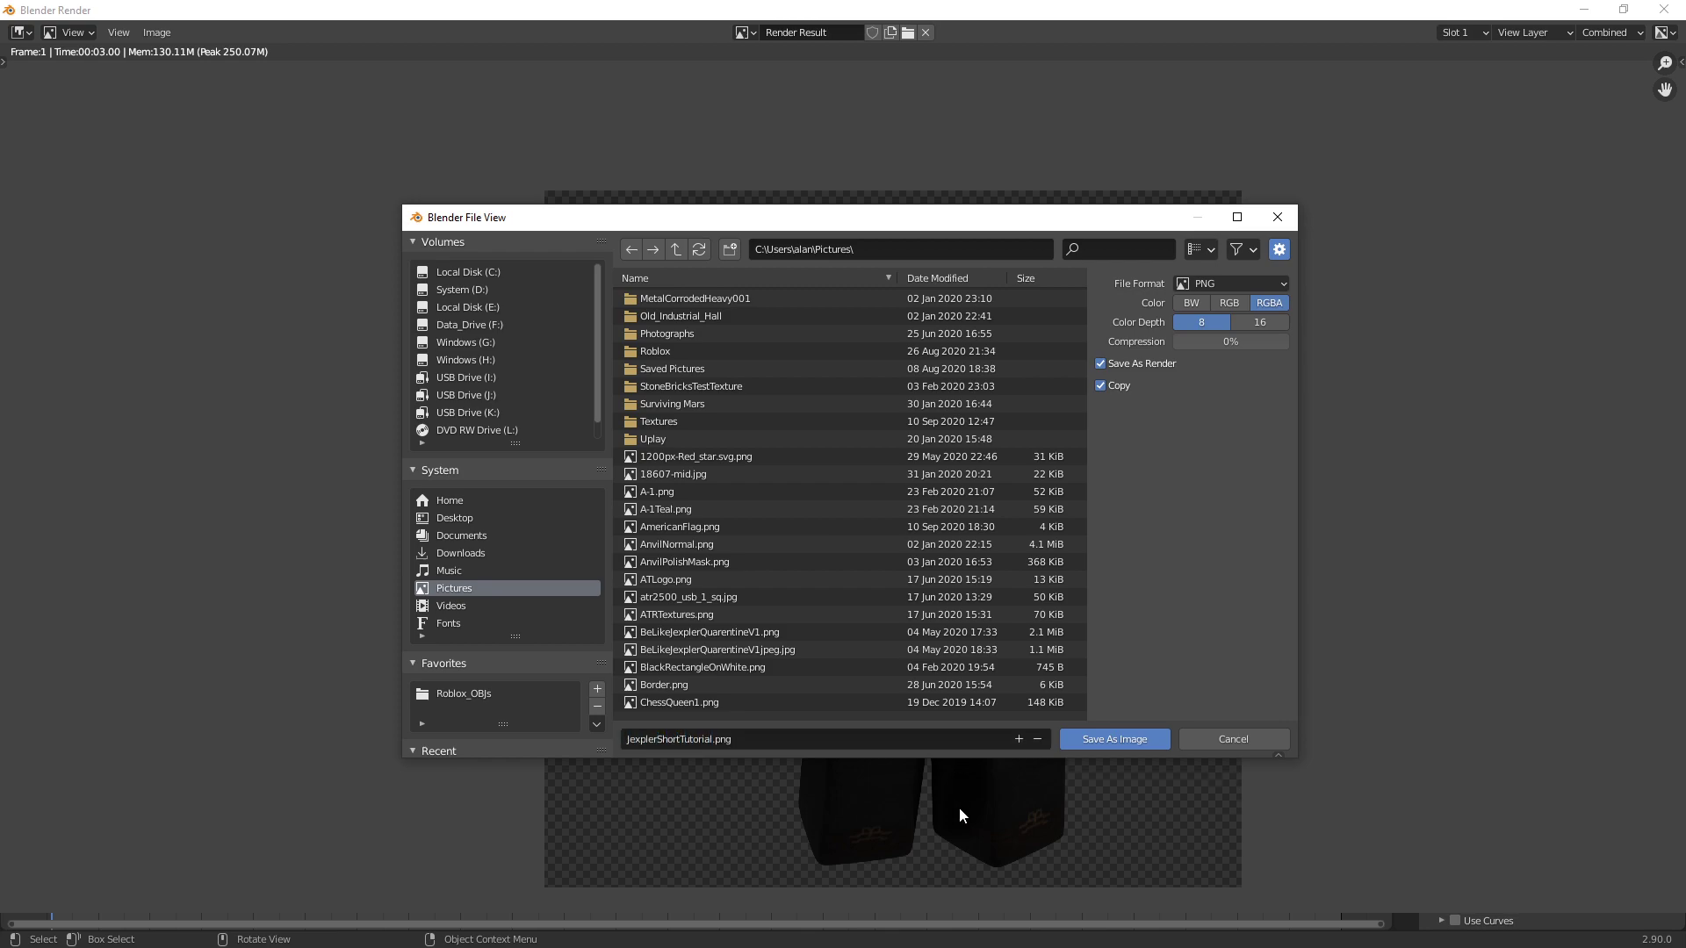
pyautogui.click(1139, 740)
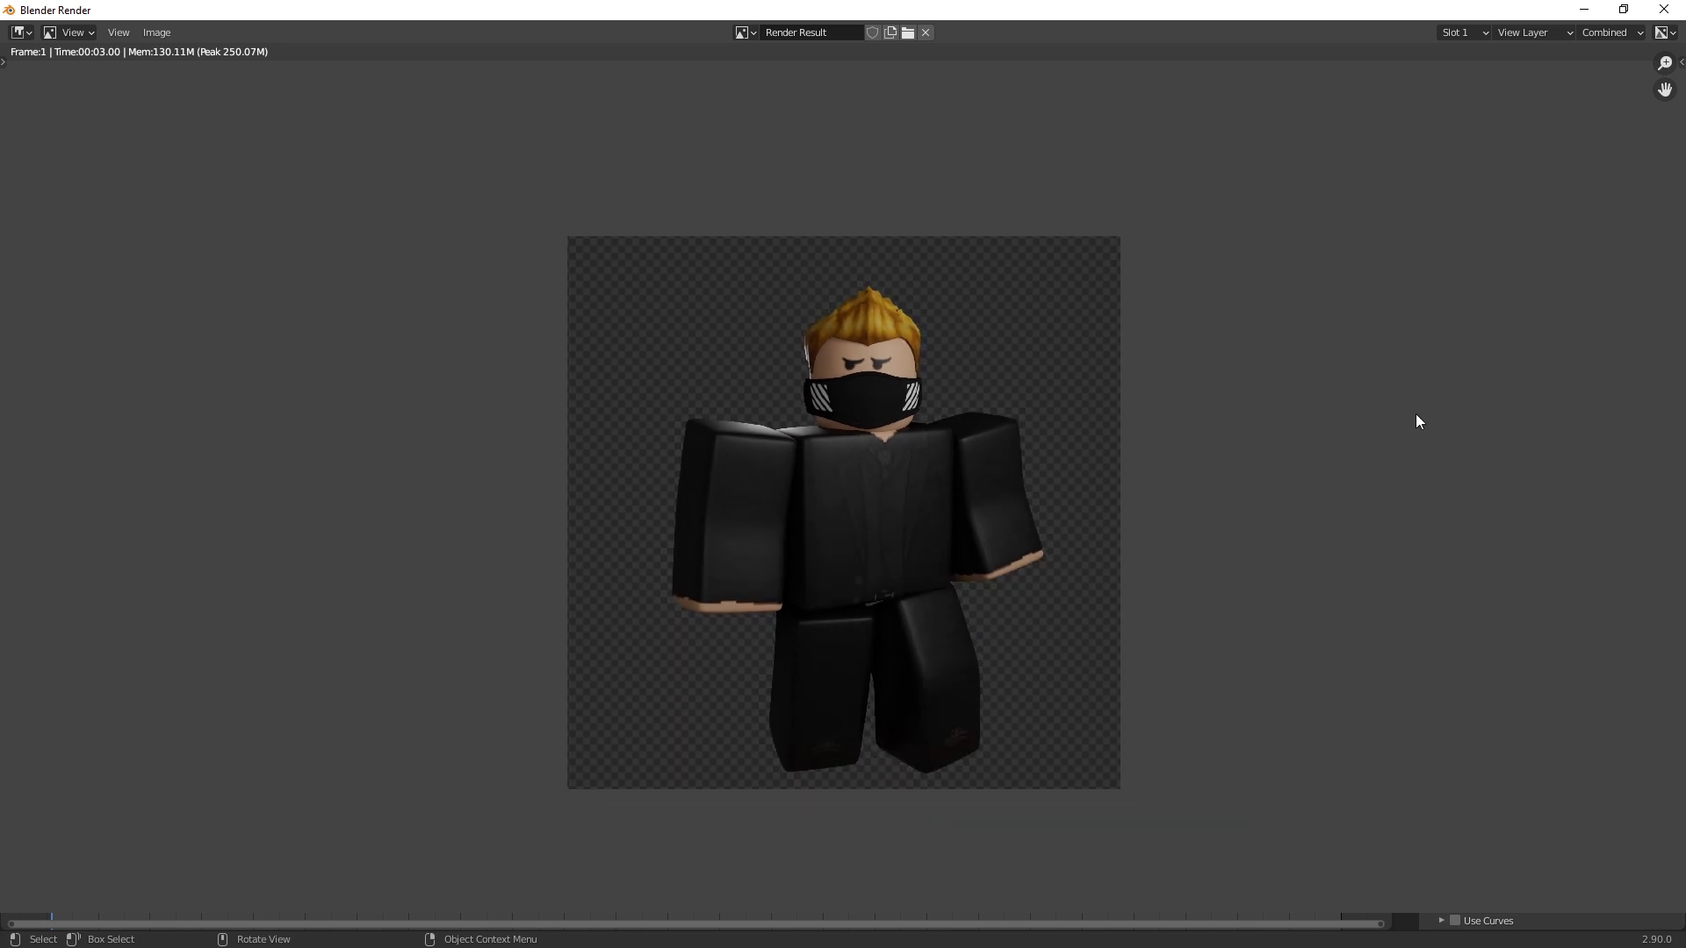
pyautogui.scroll(3, 1417, 410)
pyautogui.moveTo(1432, 419); pyautogui.dragTo(1467, 430, button='middle')
pyautogui.scroll(-2, 1468, 434)
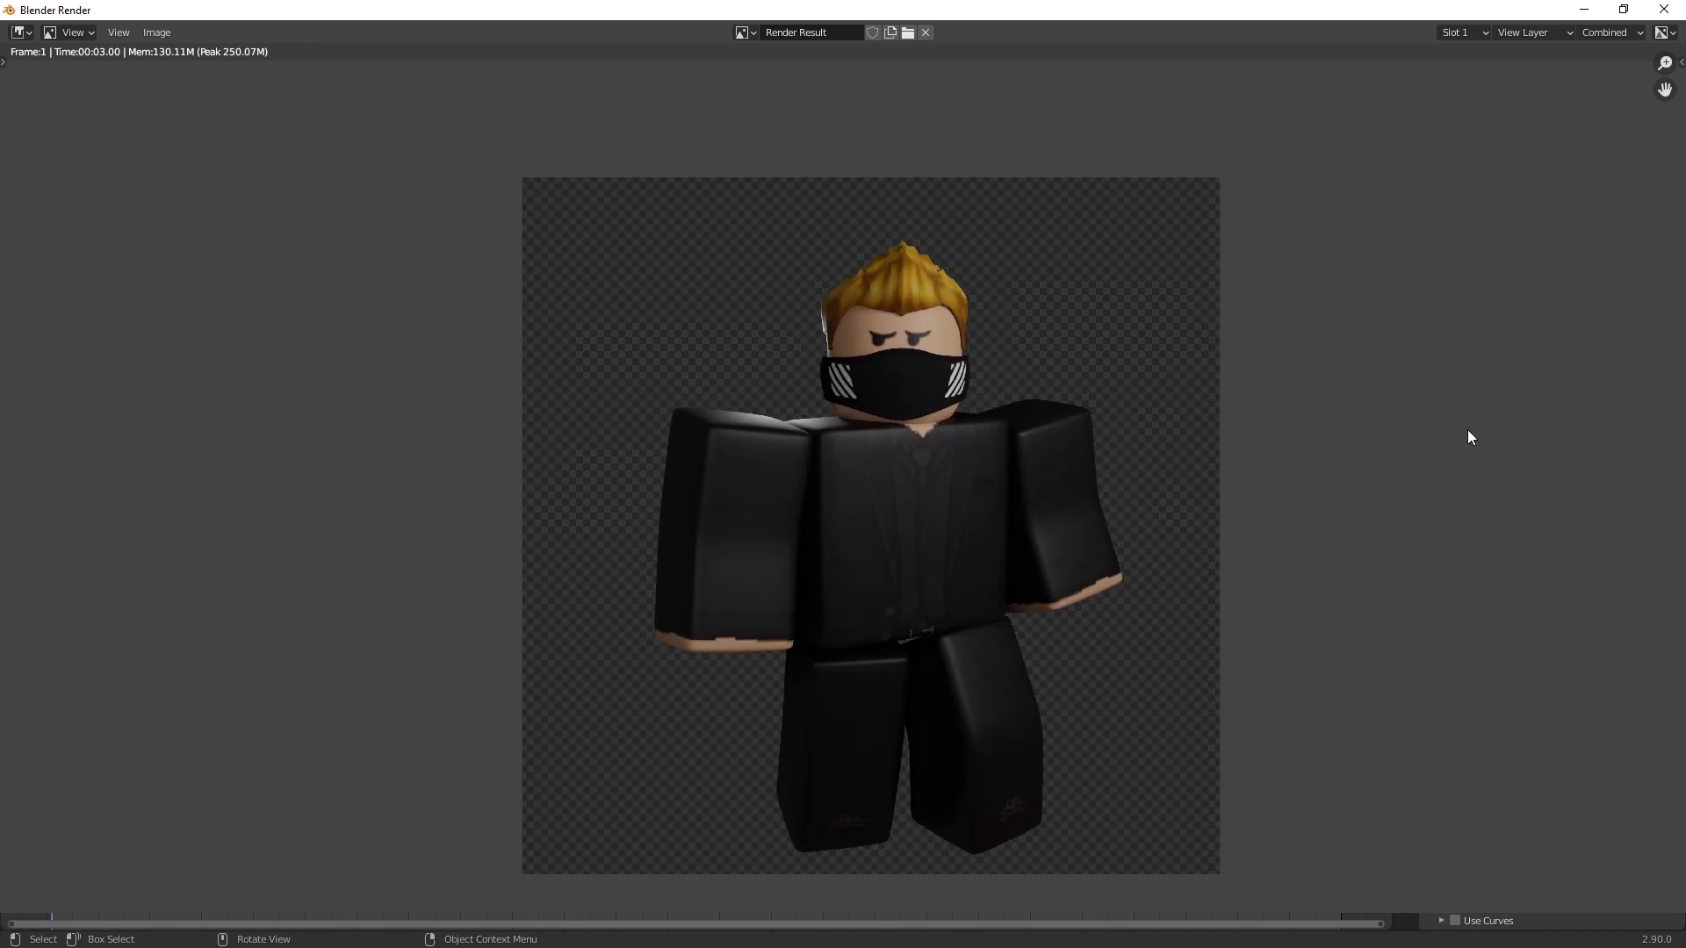